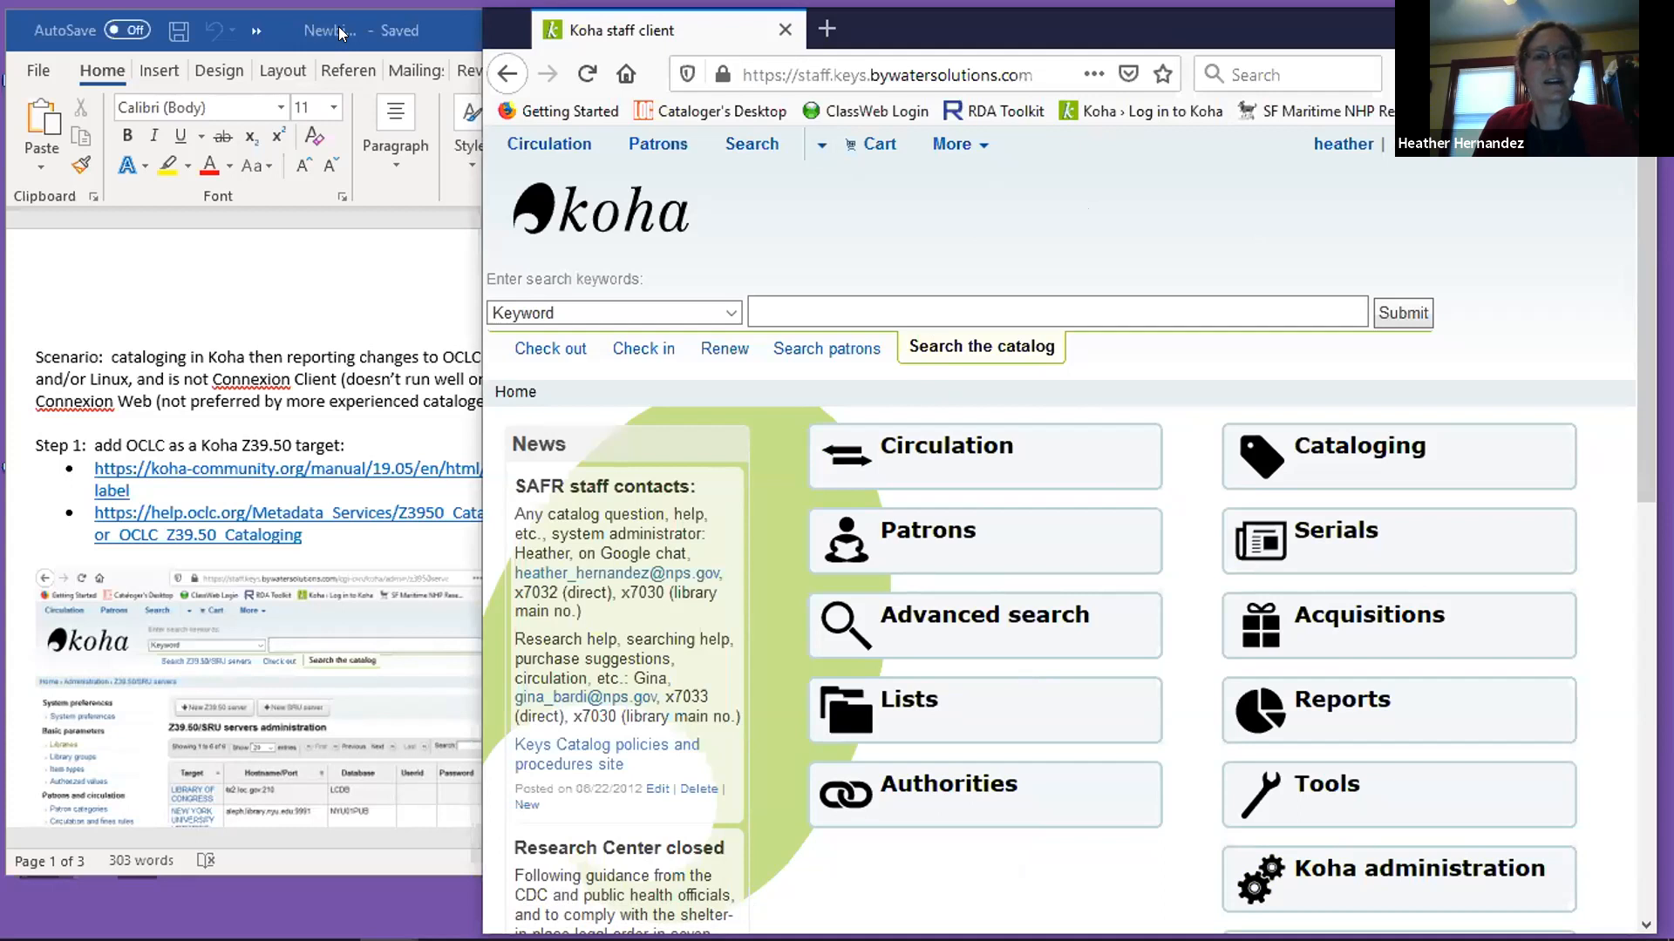
# Maximize the NewbieToMarcEditNKoha.docx window in Word and bring the document to the front.
pyautogui.doubleClick(343, 12)
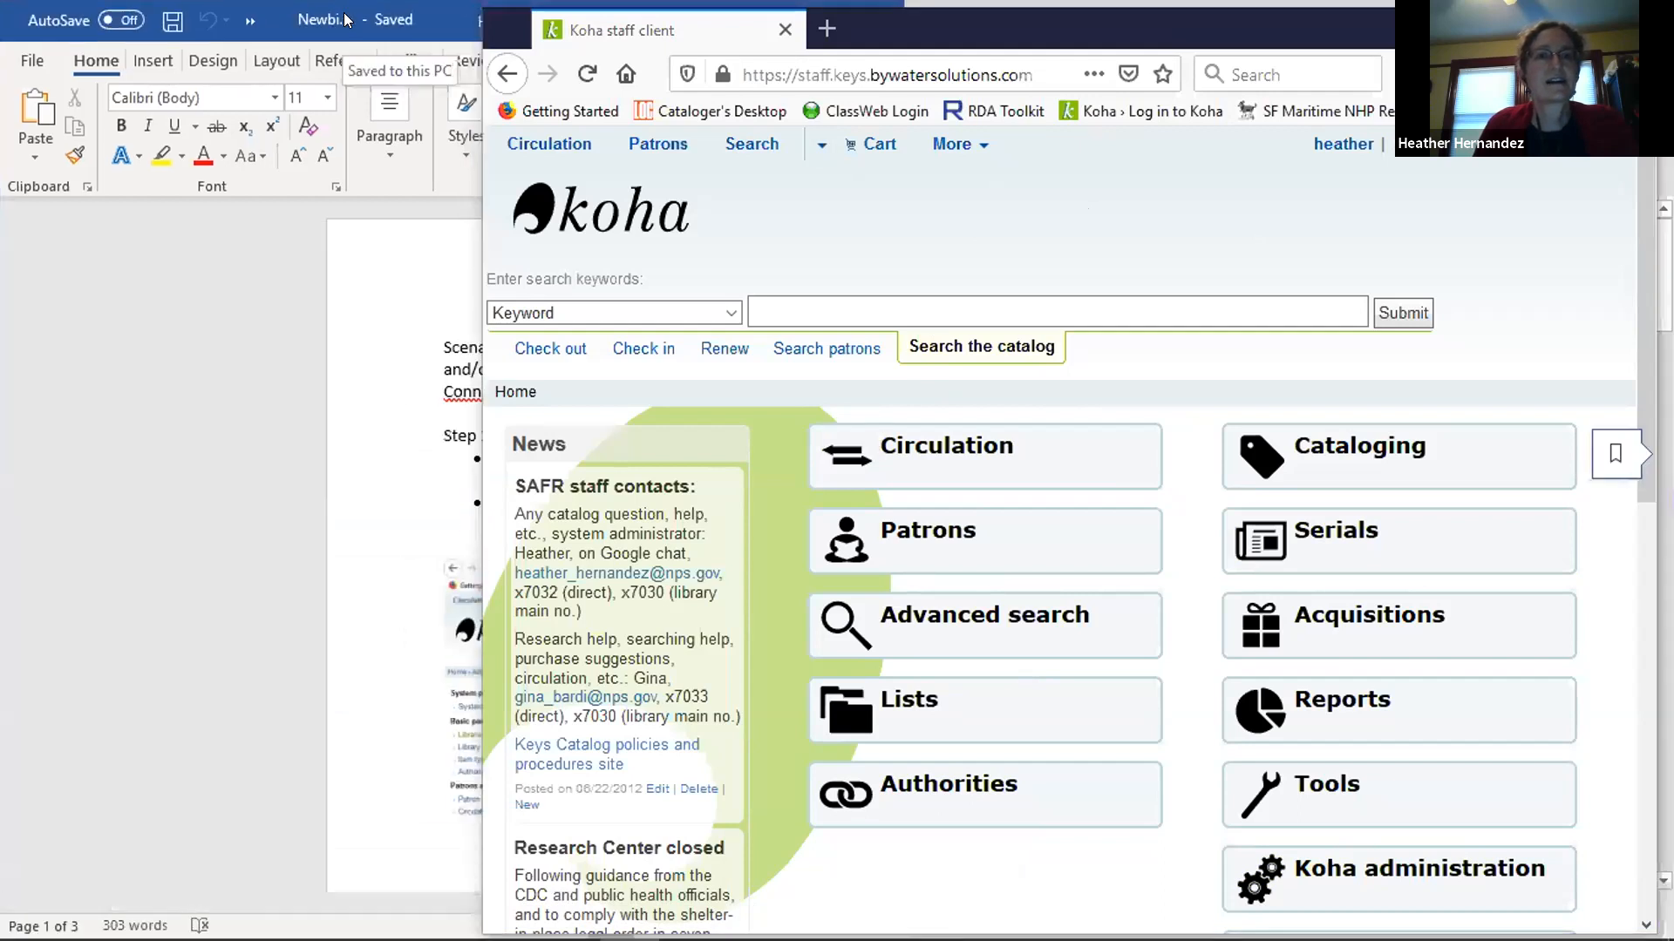
pyautogui.moveTo(540, 939)
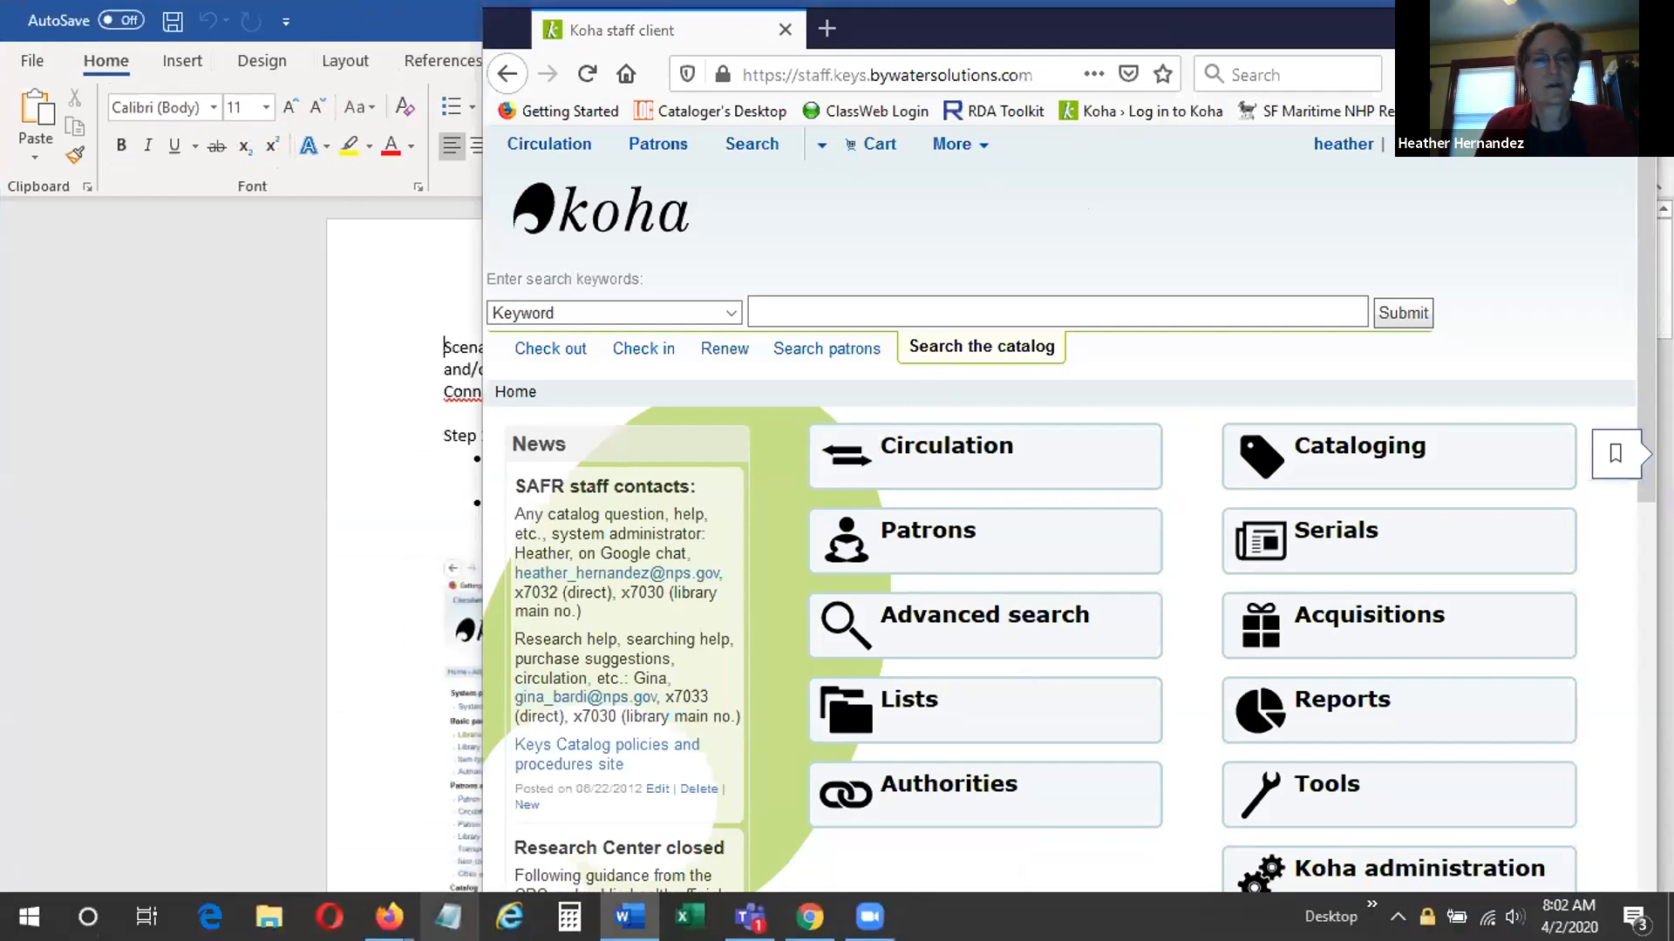
pyautogui.click(629, 917)
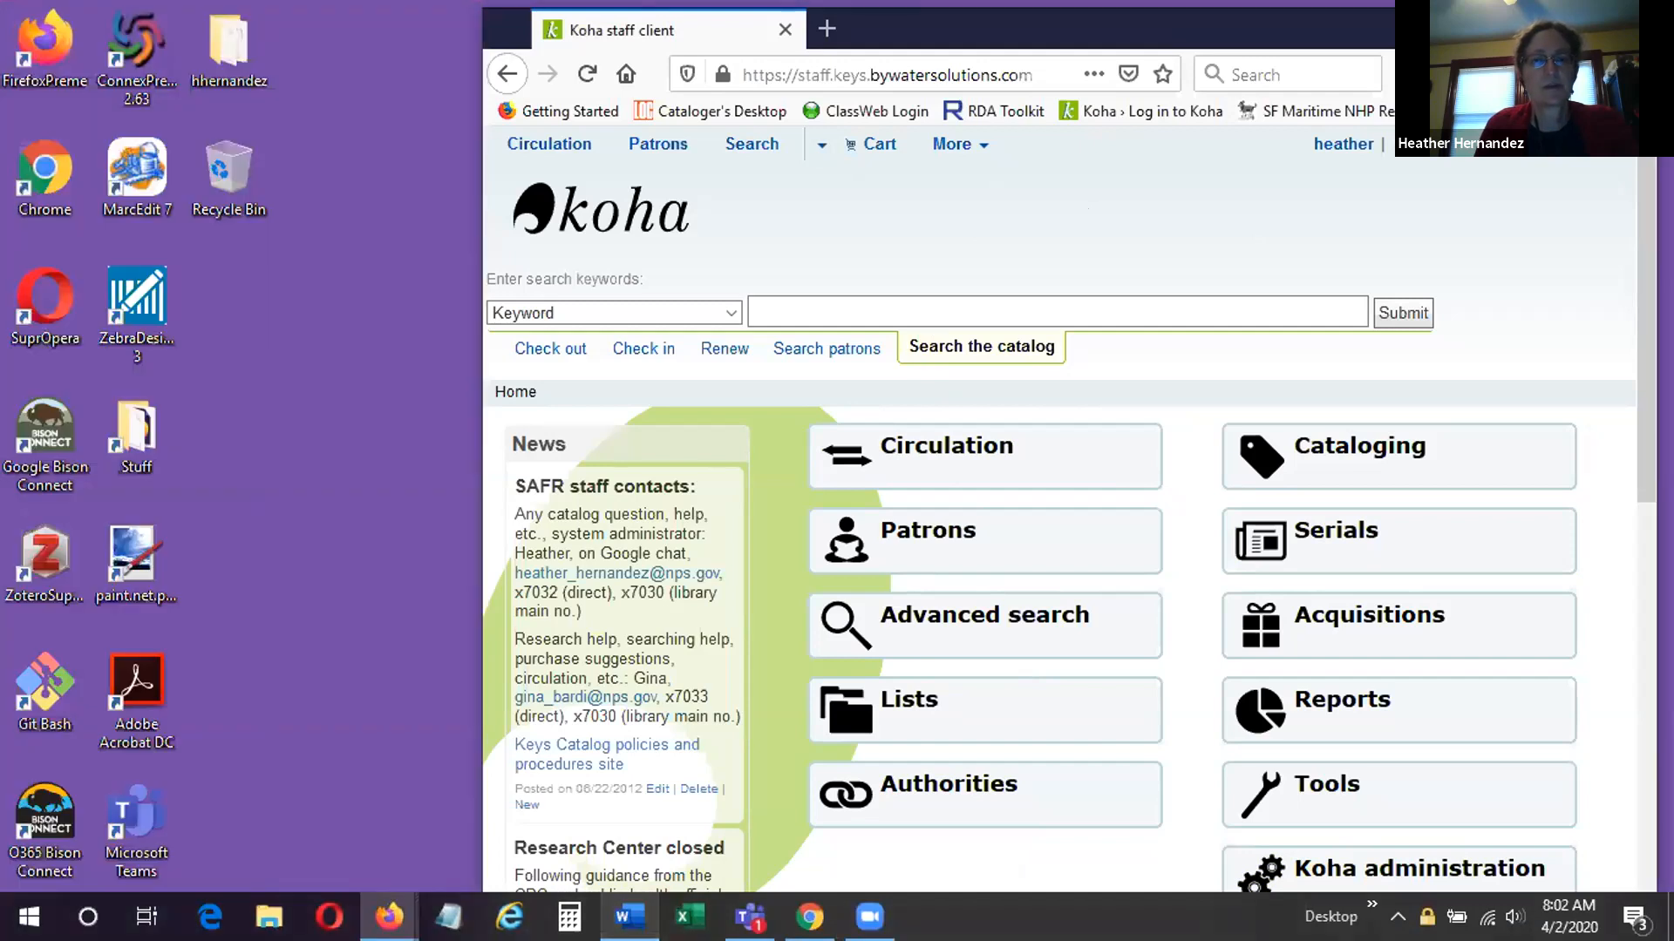
pyautogui.click(629, 917)
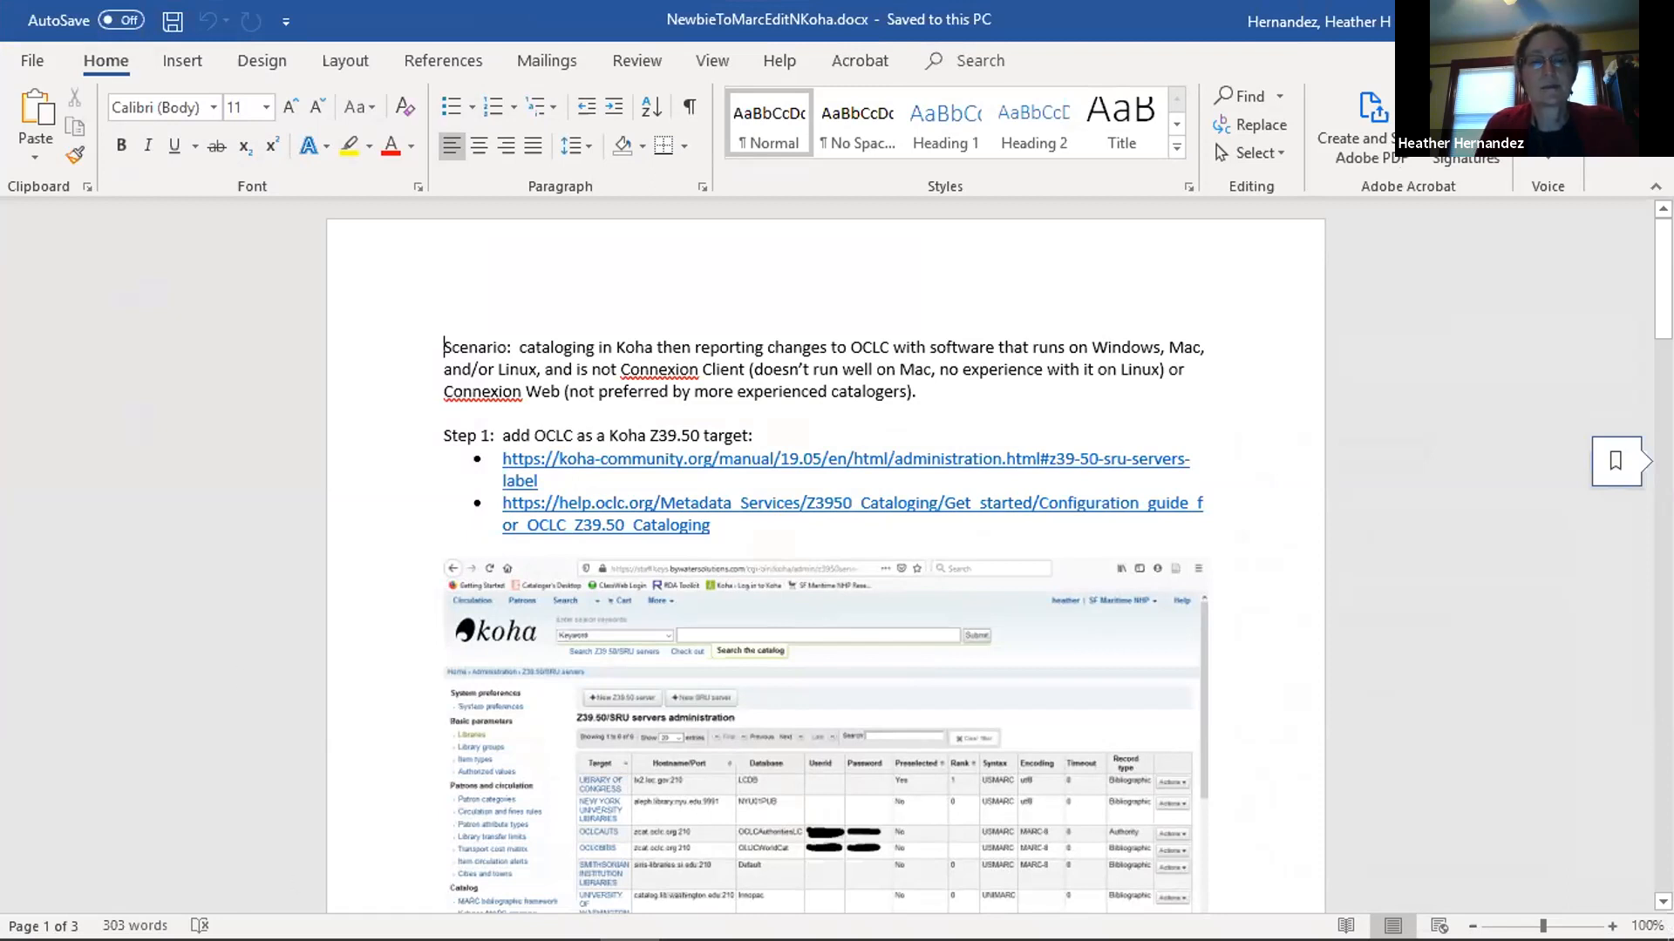
# Switch to the Koha staff client window in Firefox.
pyautogui.moveTo(628, 938)
pyautogui.moveTo(388, 917)
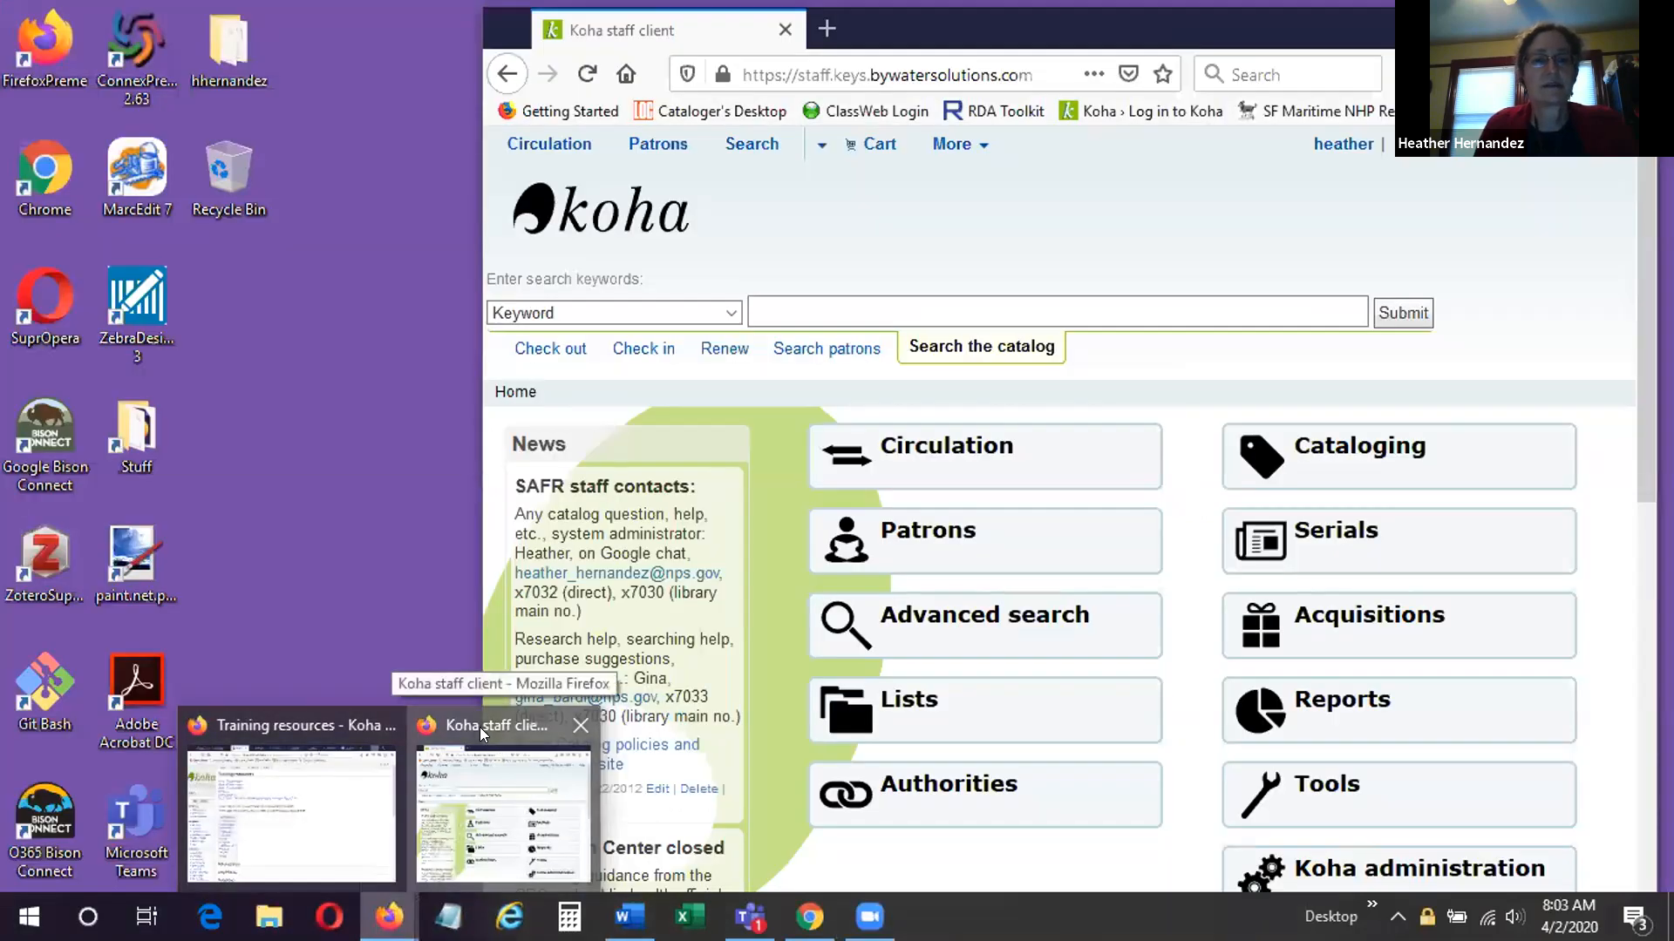
pyautogui.click(480, 727)
# Examine the Cataloging section of the Koha wiki's Training resources page in the other Firefox window, then minimize that window.
pyautogui.moveTo(389, 938)
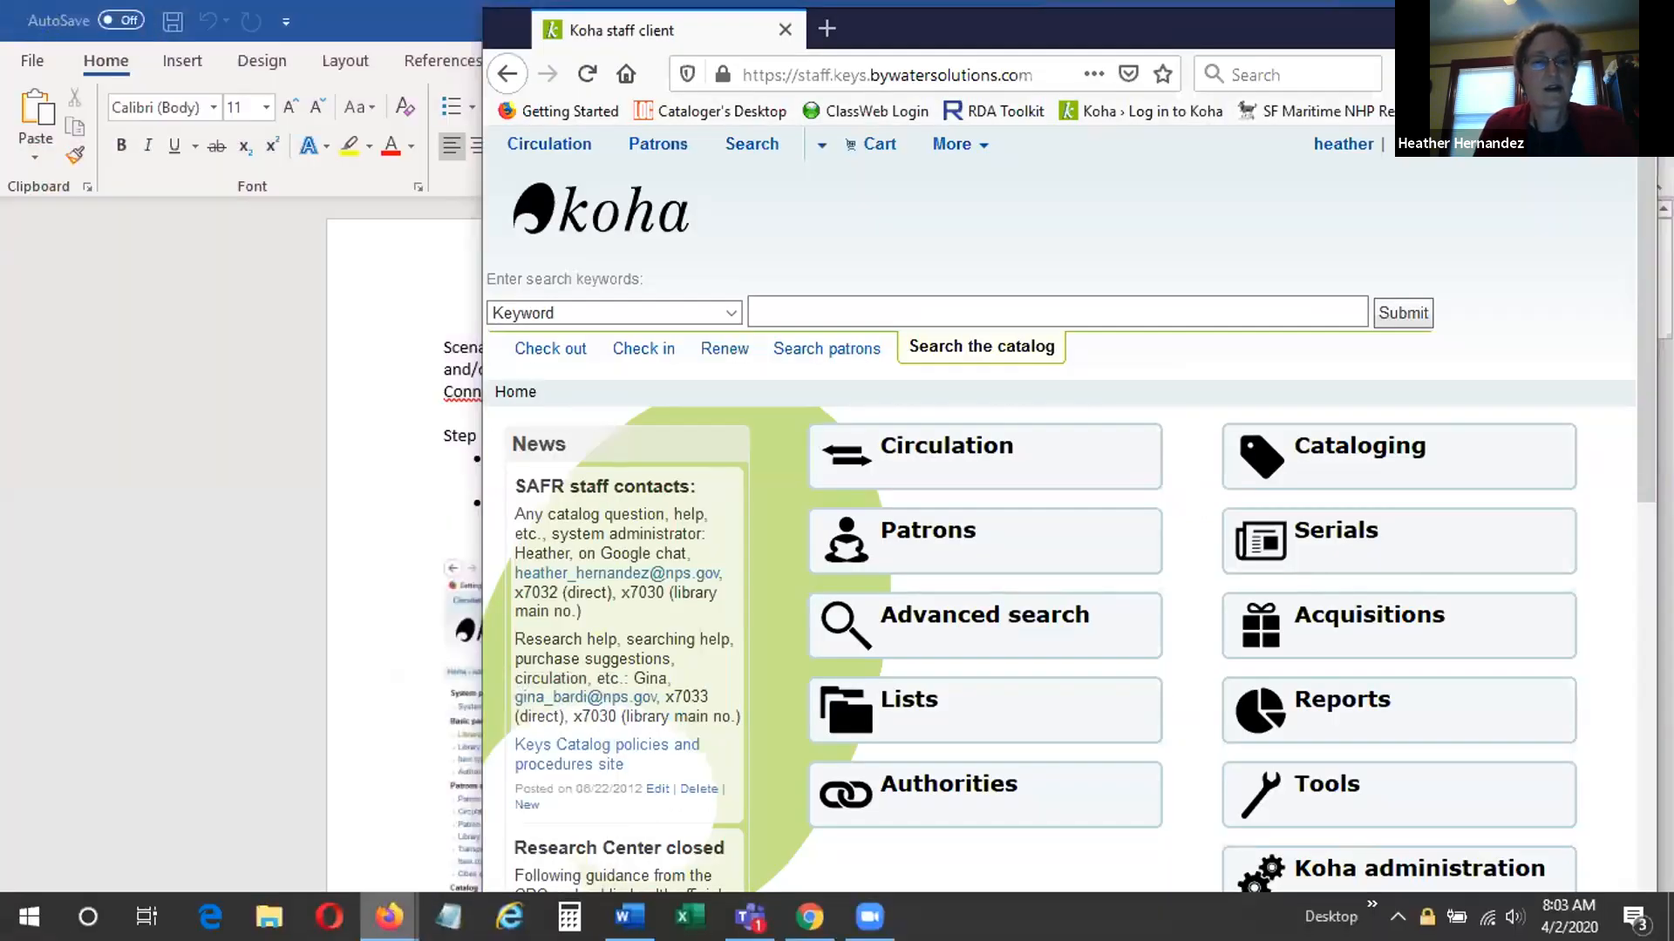
pyautogui.click(318, 727)
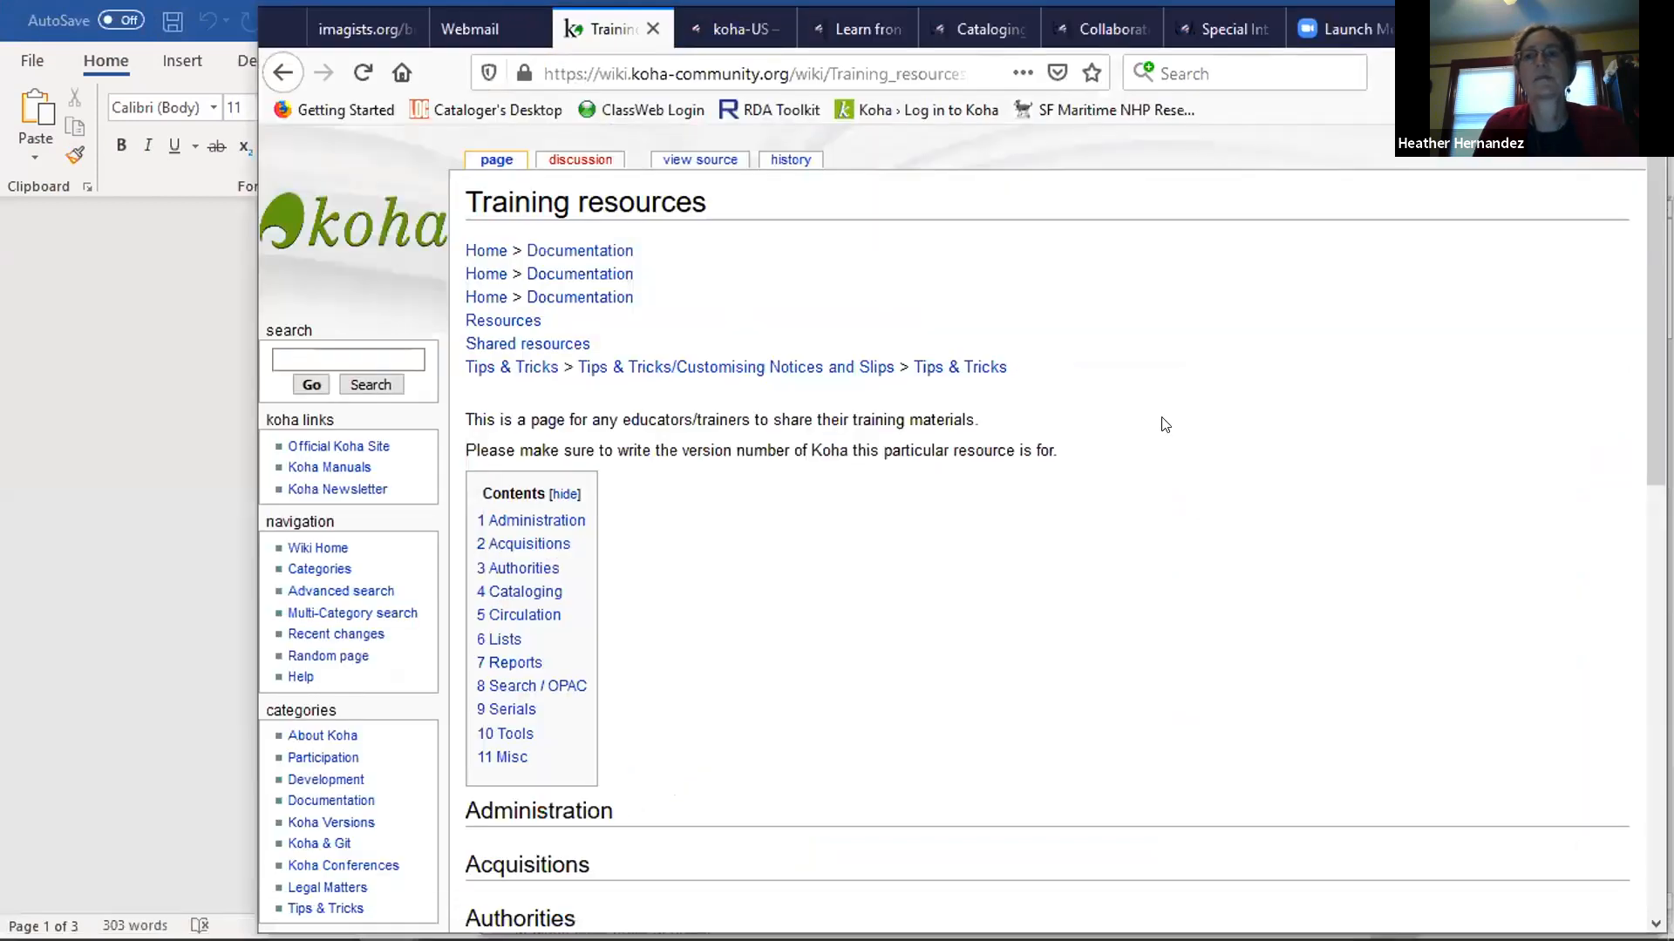
pyautogui.scroll(-3, 1098, 418)
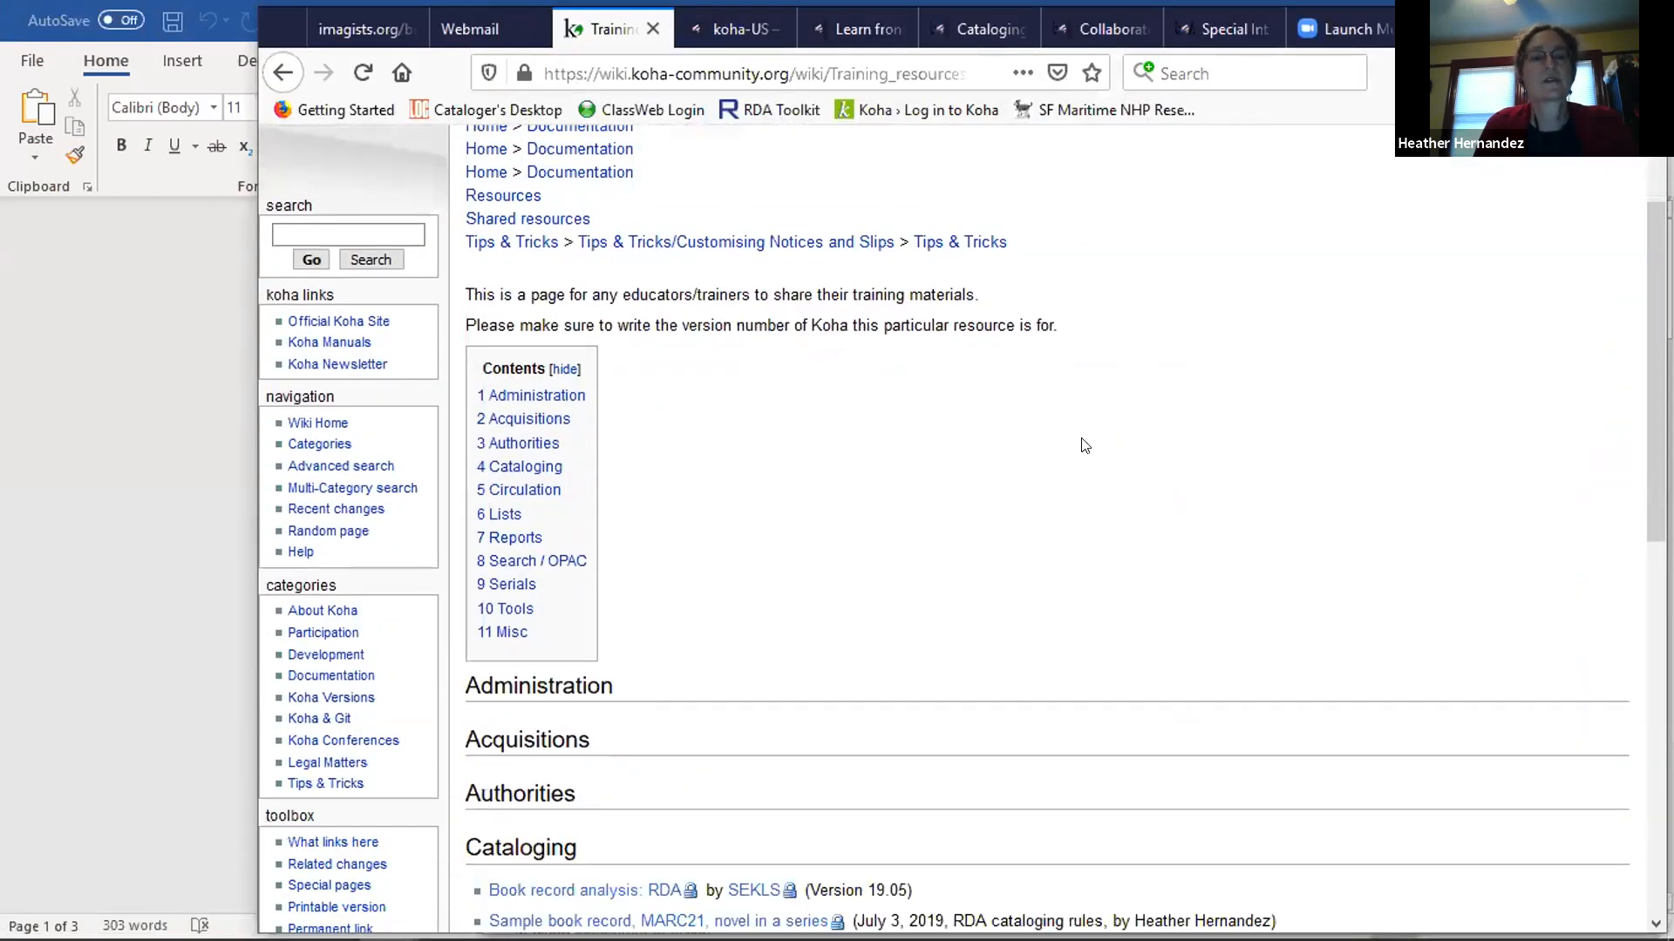
pyautogui.scroll(-3, 896, 390)
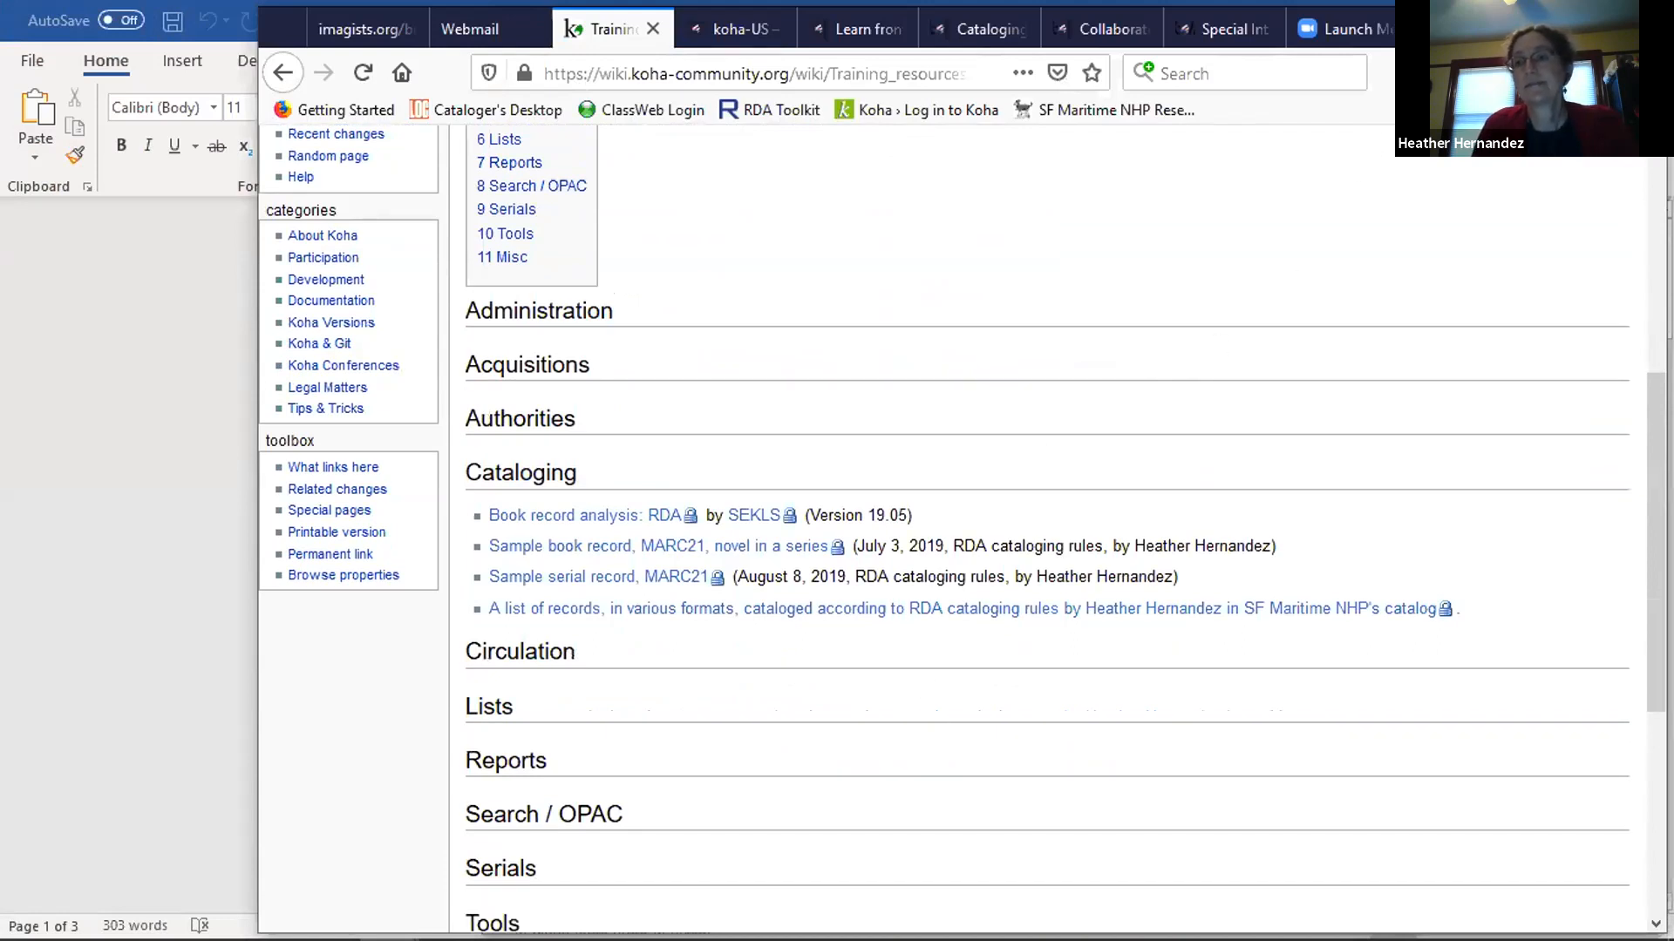
pyautogui.click(1522, 26)
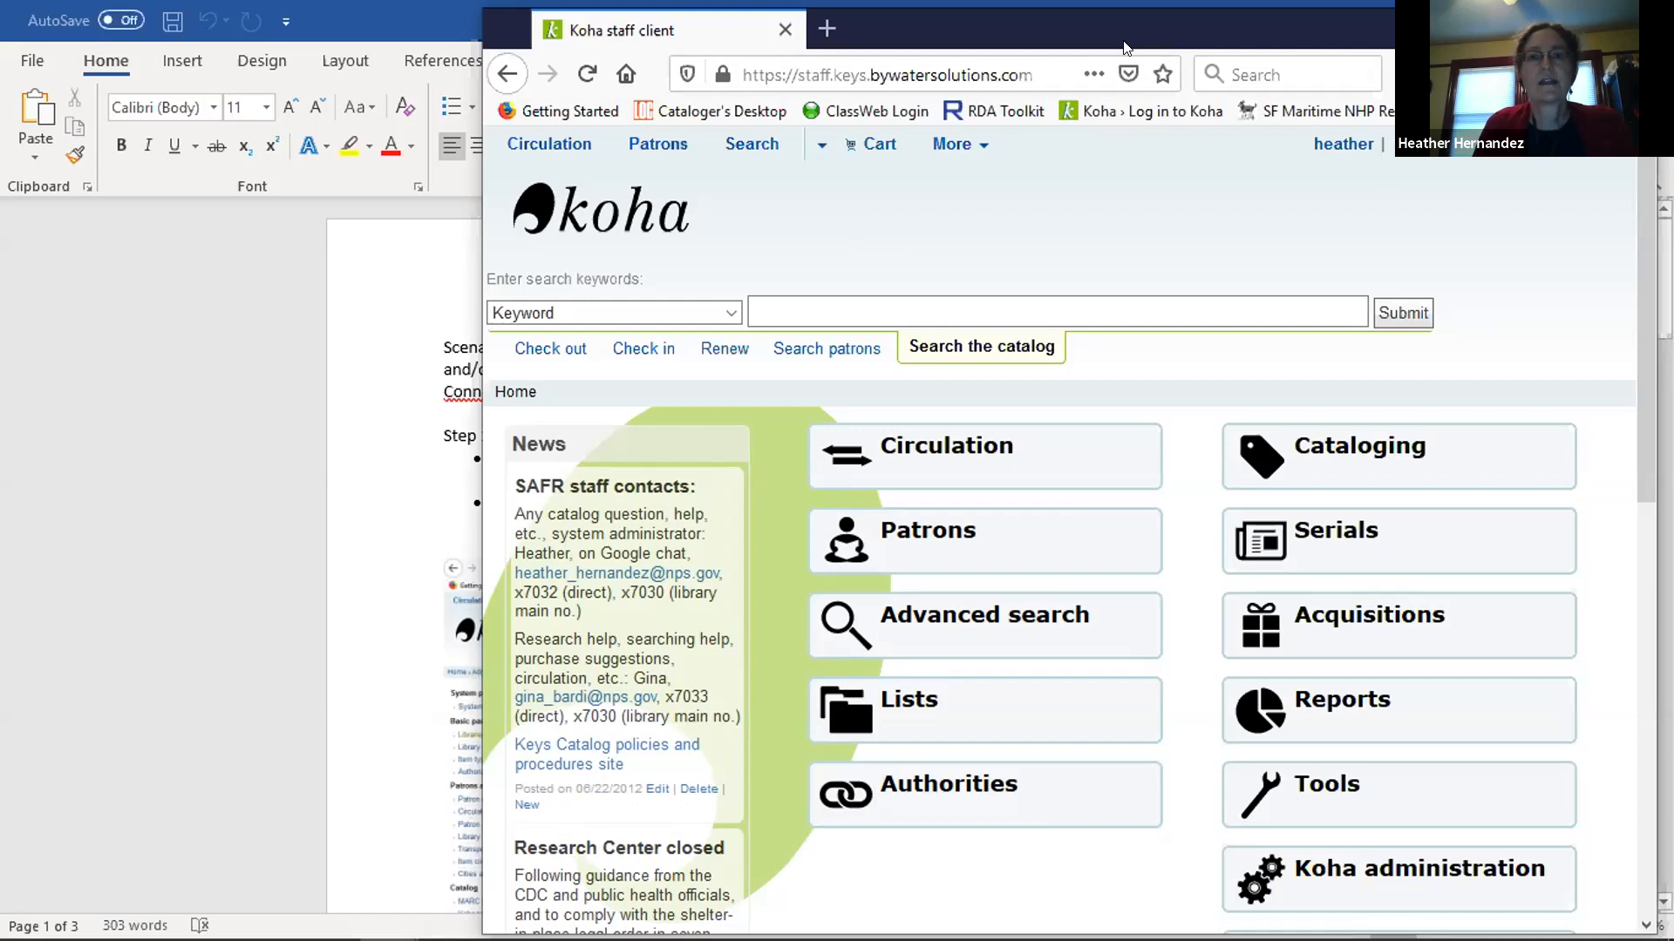
# Reposition the Koha staff client window and bring all modules on its home page into view.
pyautogui.moveTo(1125, 48); pyautogui.dragTo(955, 41)
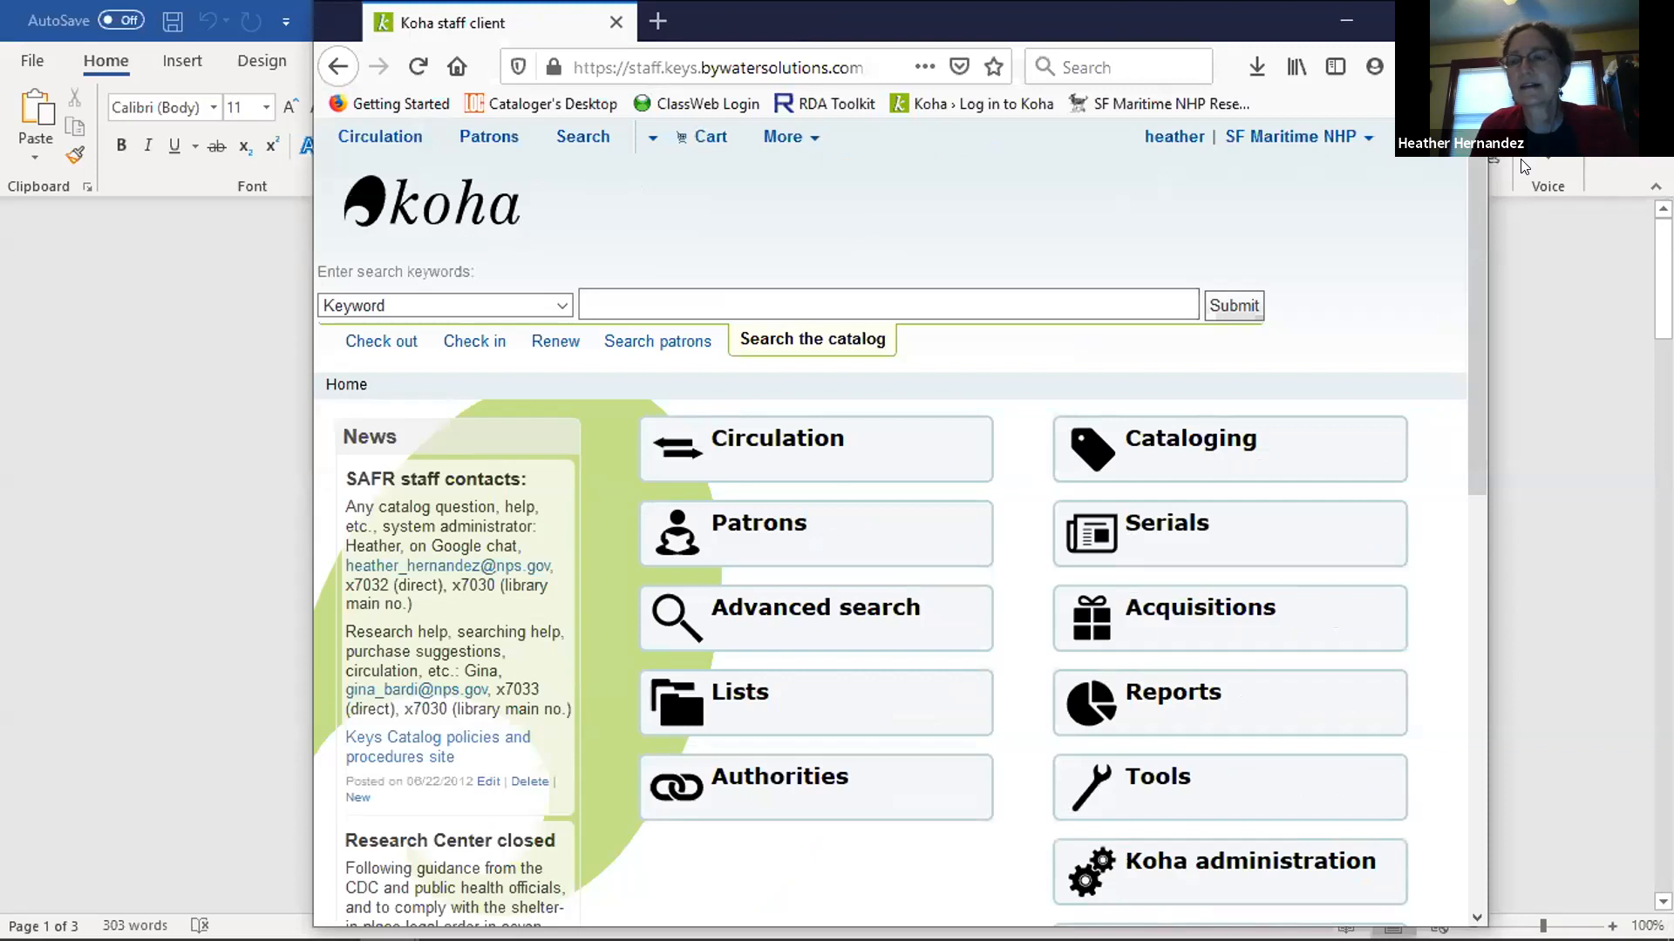
pyautogui.click(870, 917)
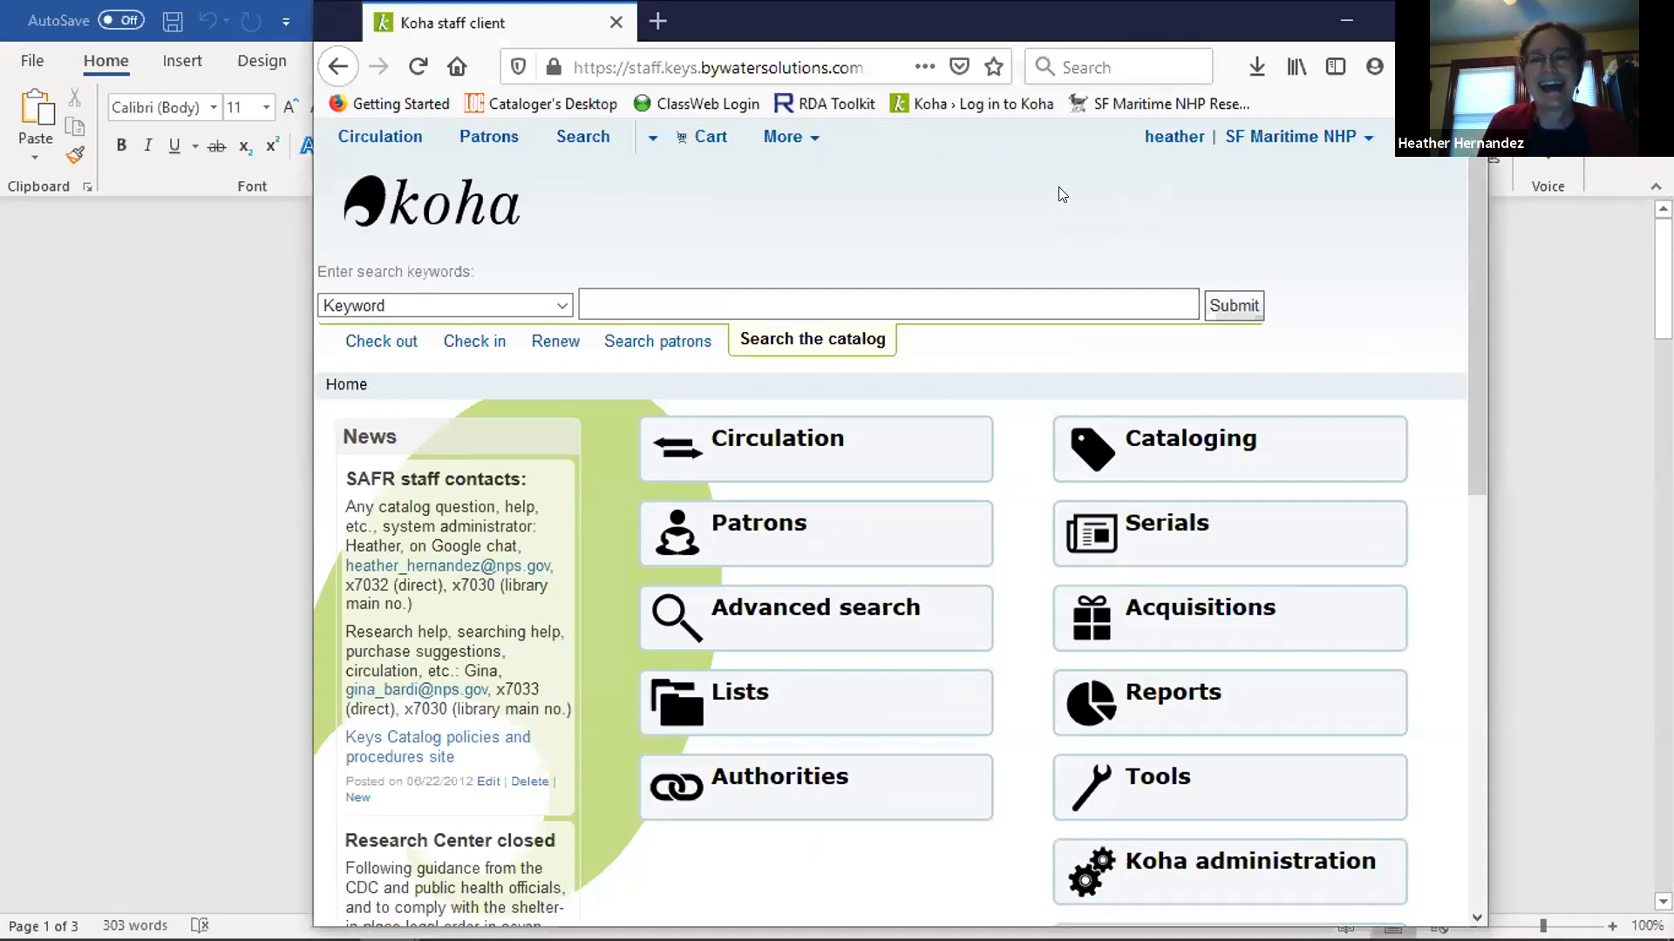
pyautogui.scroll(-3, 1011, 162)
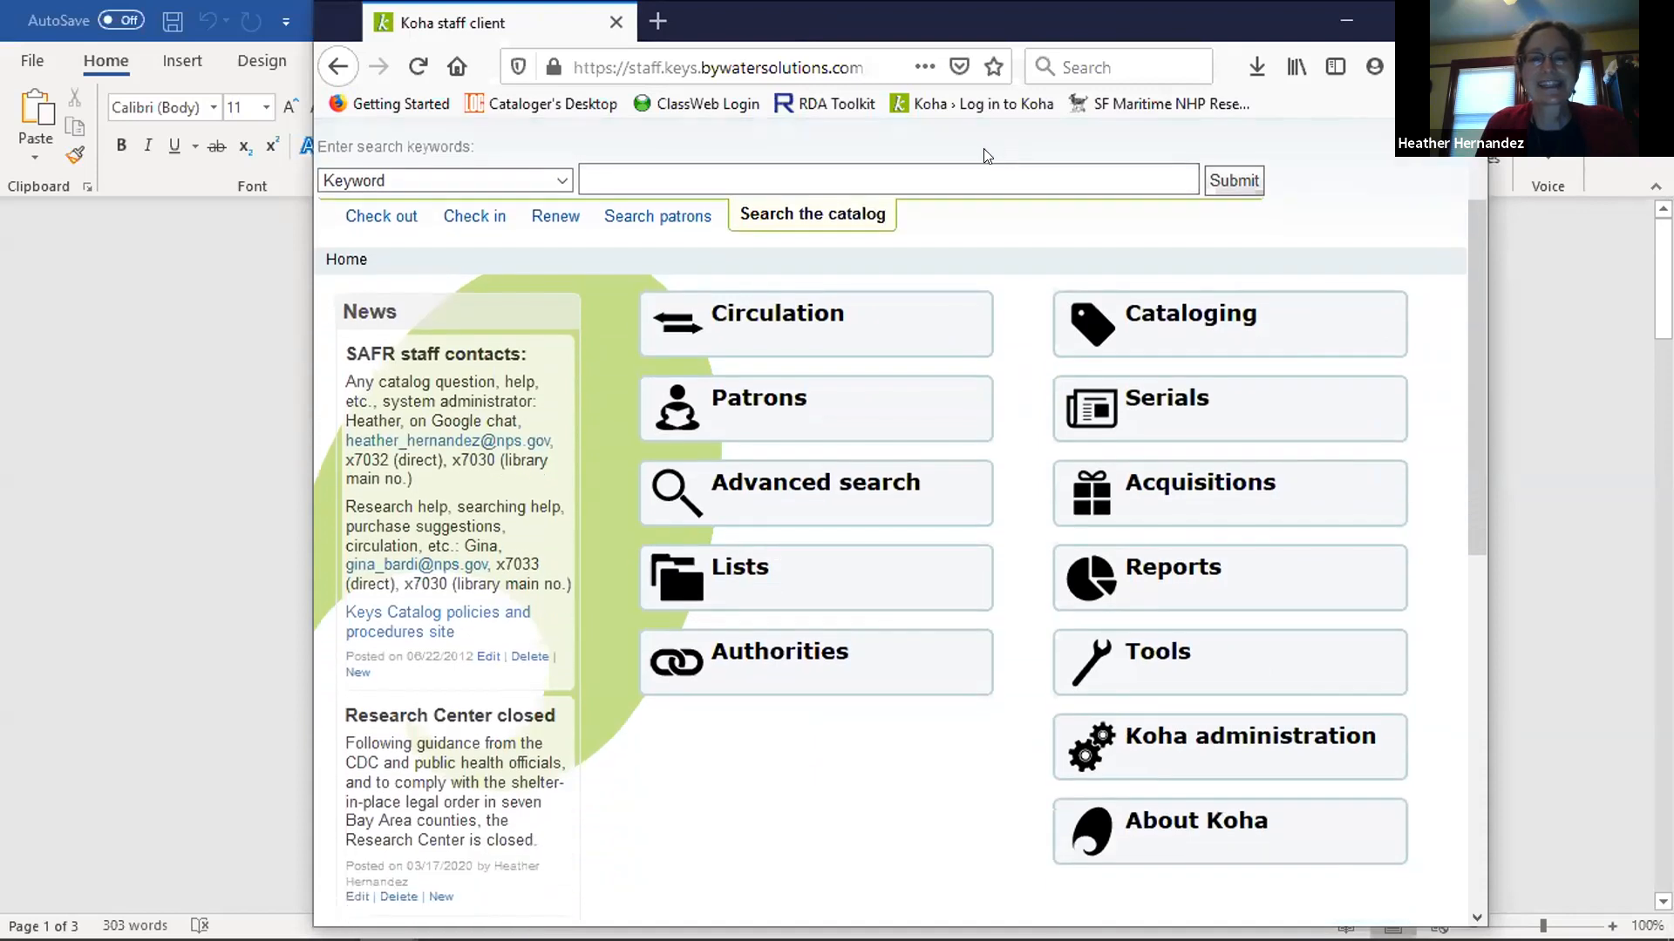
# Switch to the Word document and review Step 1 on adding OCLC as a Koha Z39.50 target.
pyautogui.click(100, 357)
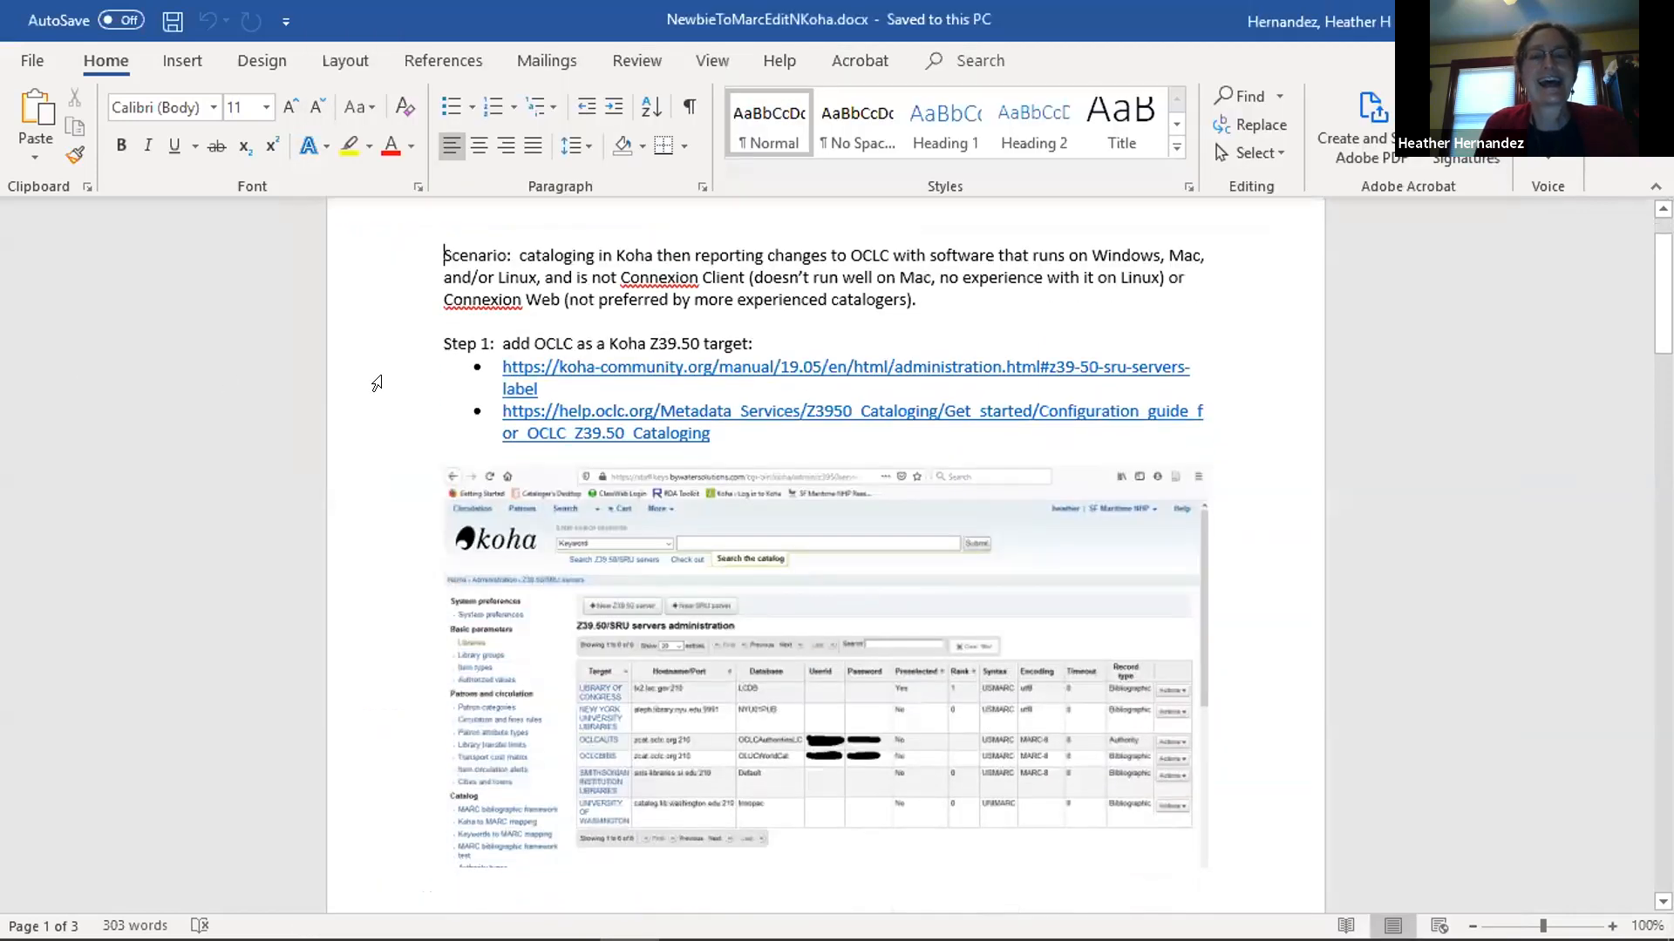
pyautogui.scroll(-2, 376, 381)
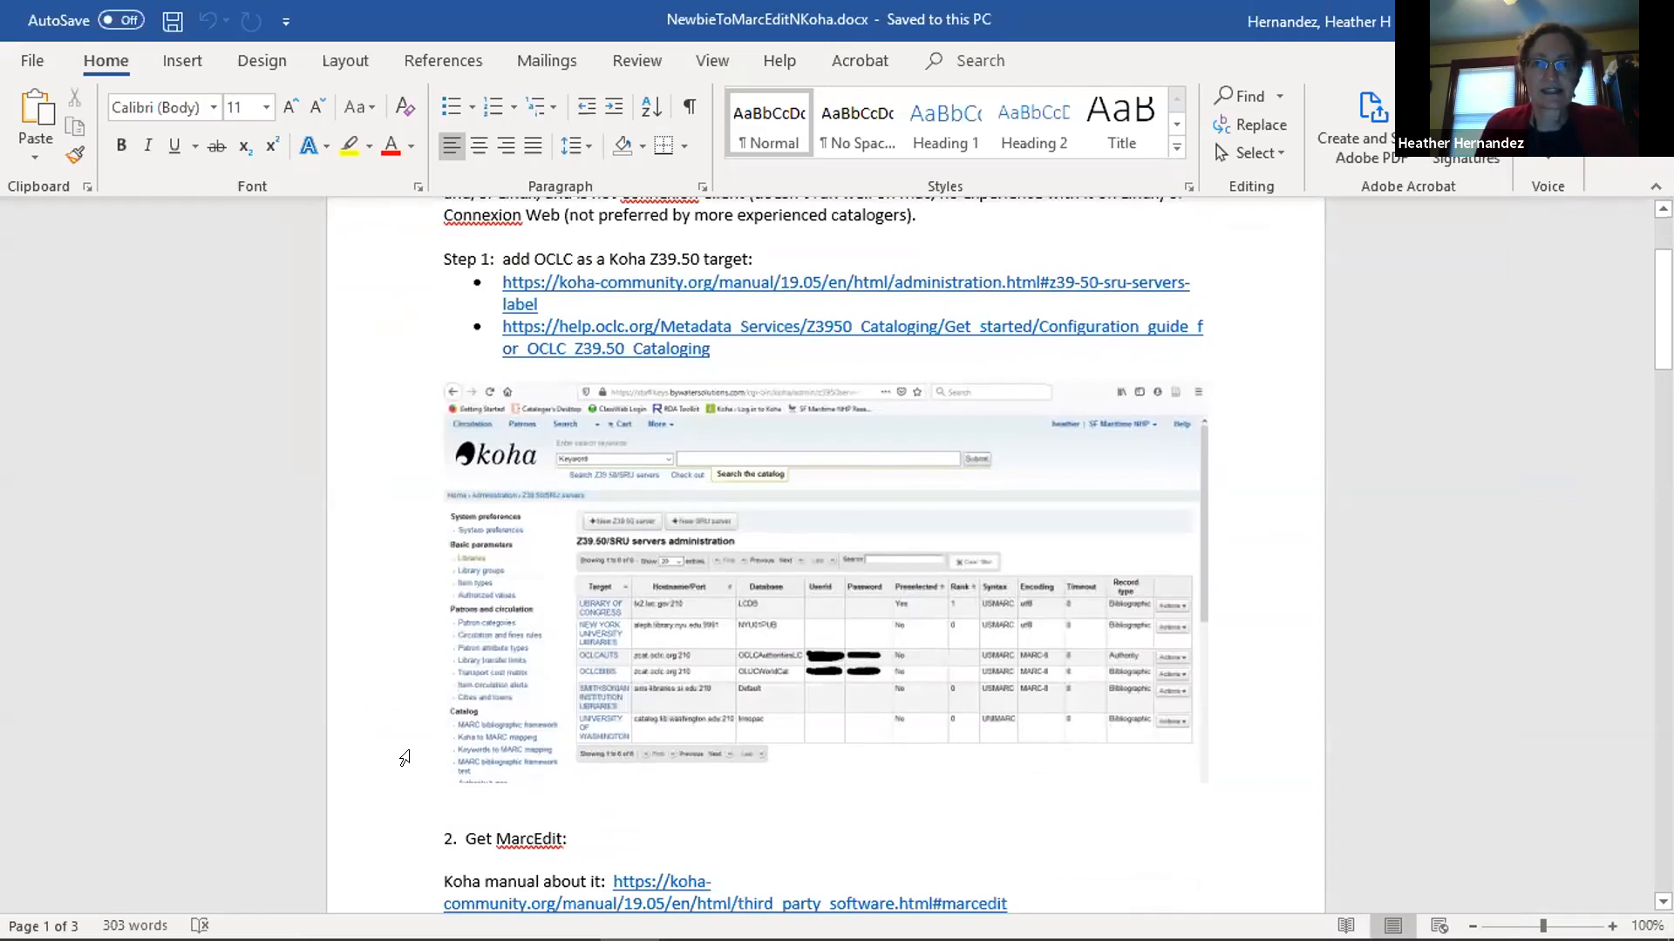
# Switch to the Koha staff client window in Firefox, move it clear of the webcam overlay and widen it.
pyautogui.moveTo(403, 938)
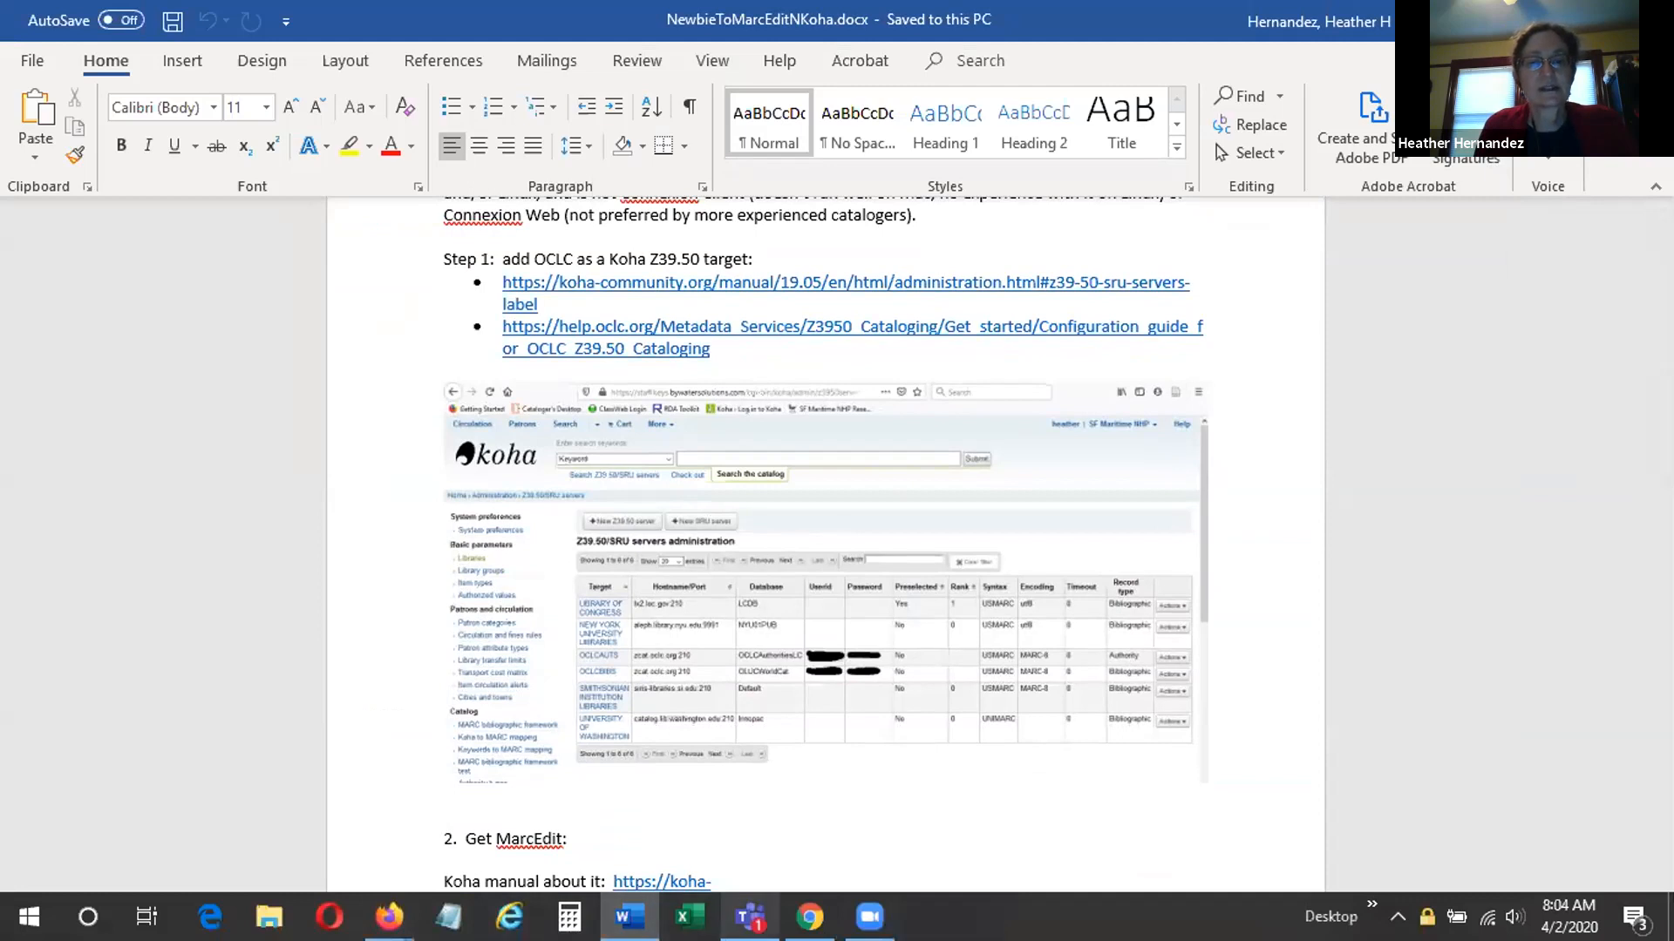
pyautogui.moveTo(383, 907)
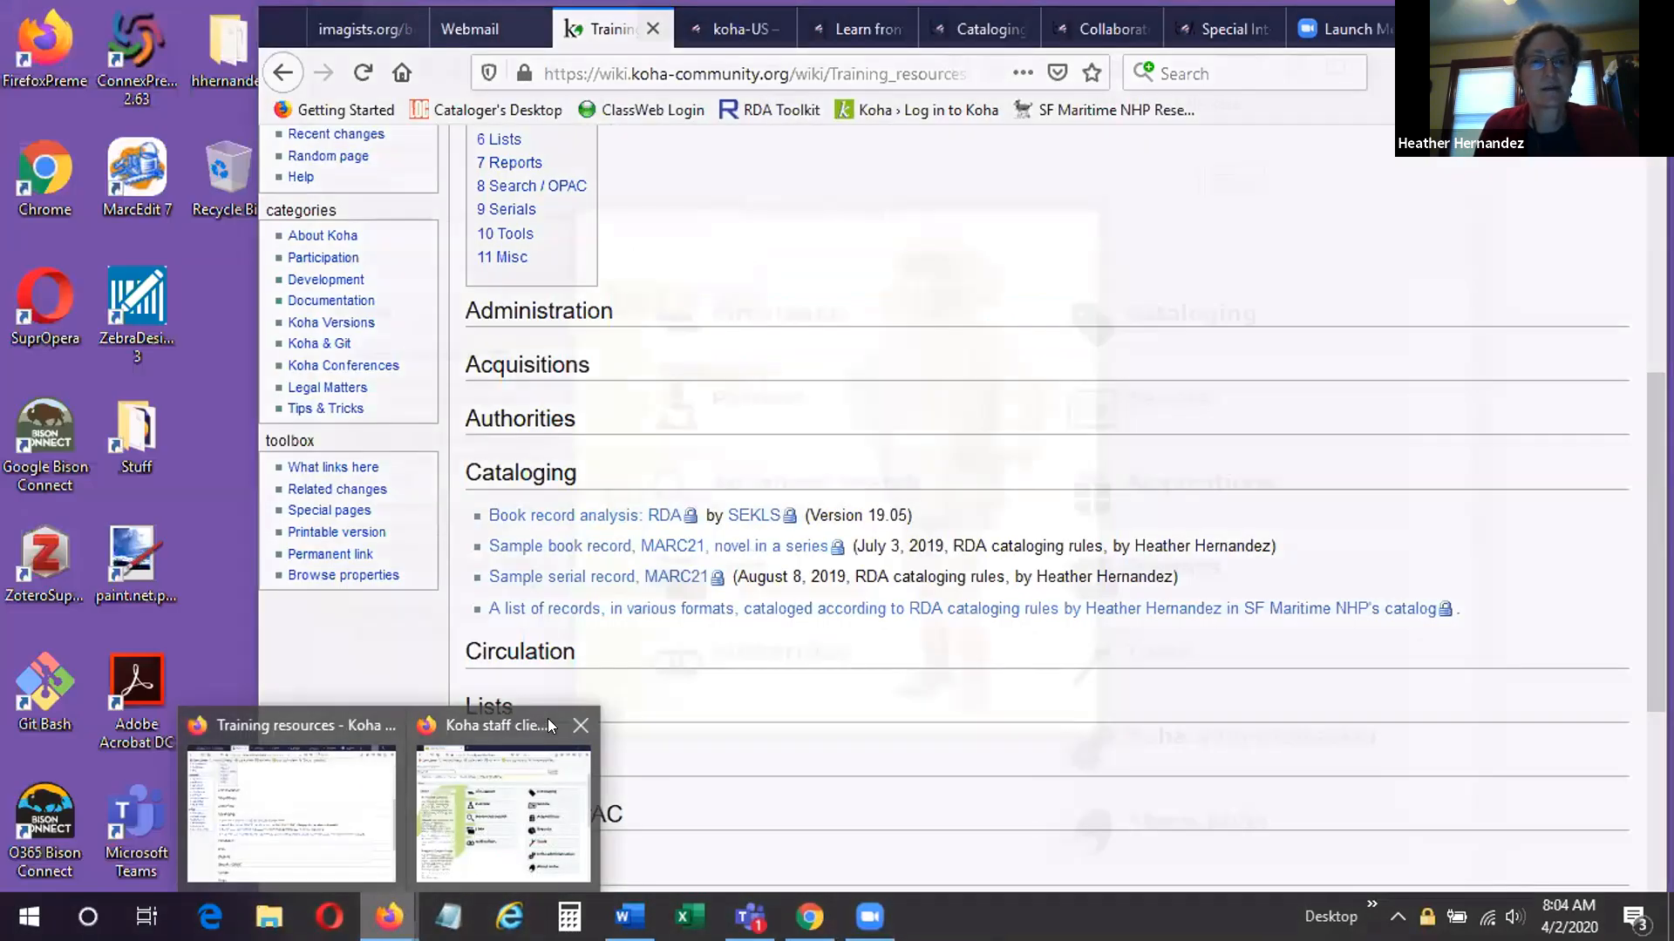
pyautogui.click(548, 719)
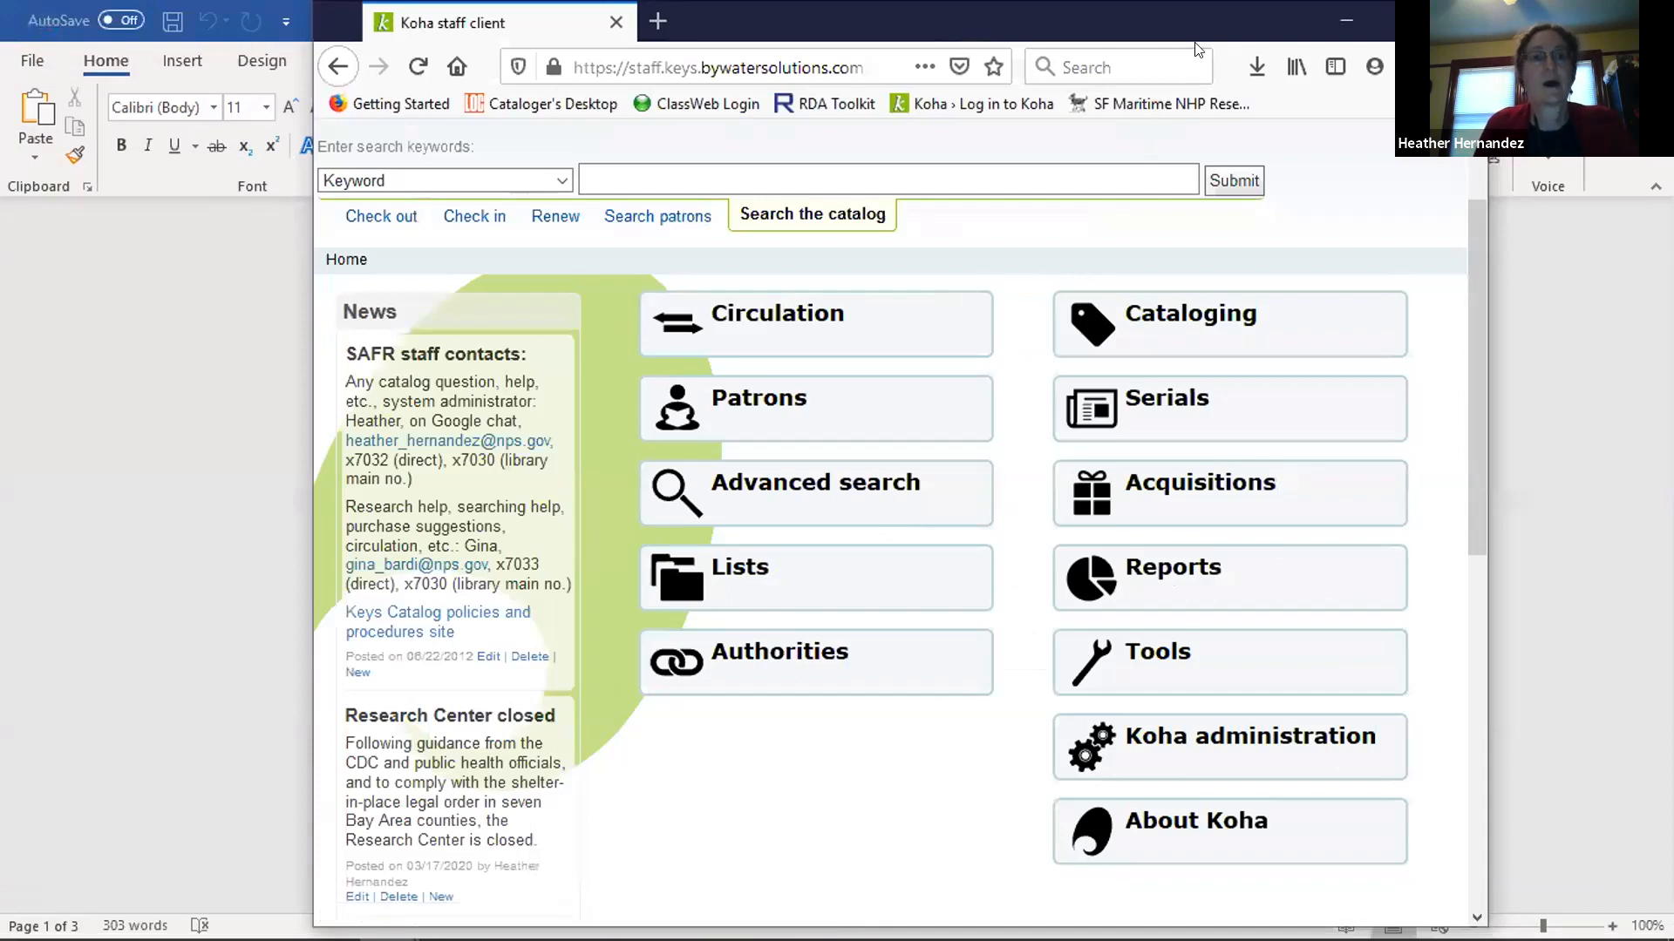
pyautogui.moveTo(1381, 39); pyautogui.dragTo(1195, 42)
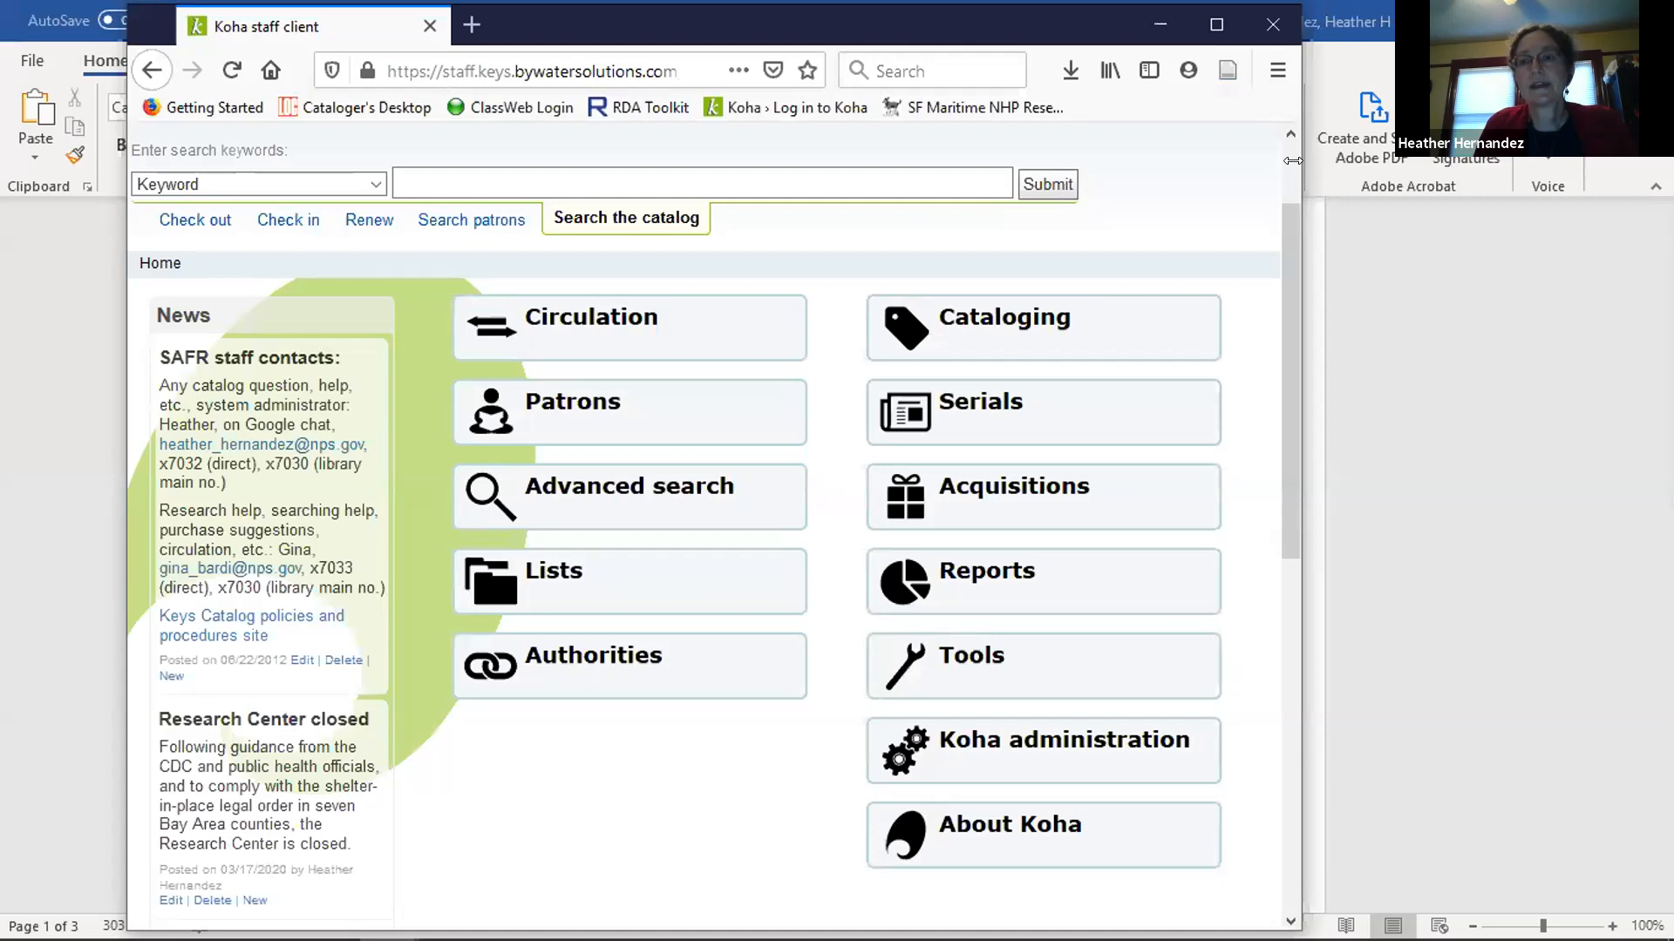
pyautogui.moveTo(1293, 161); pyautogui.dragTo(1432, 160)
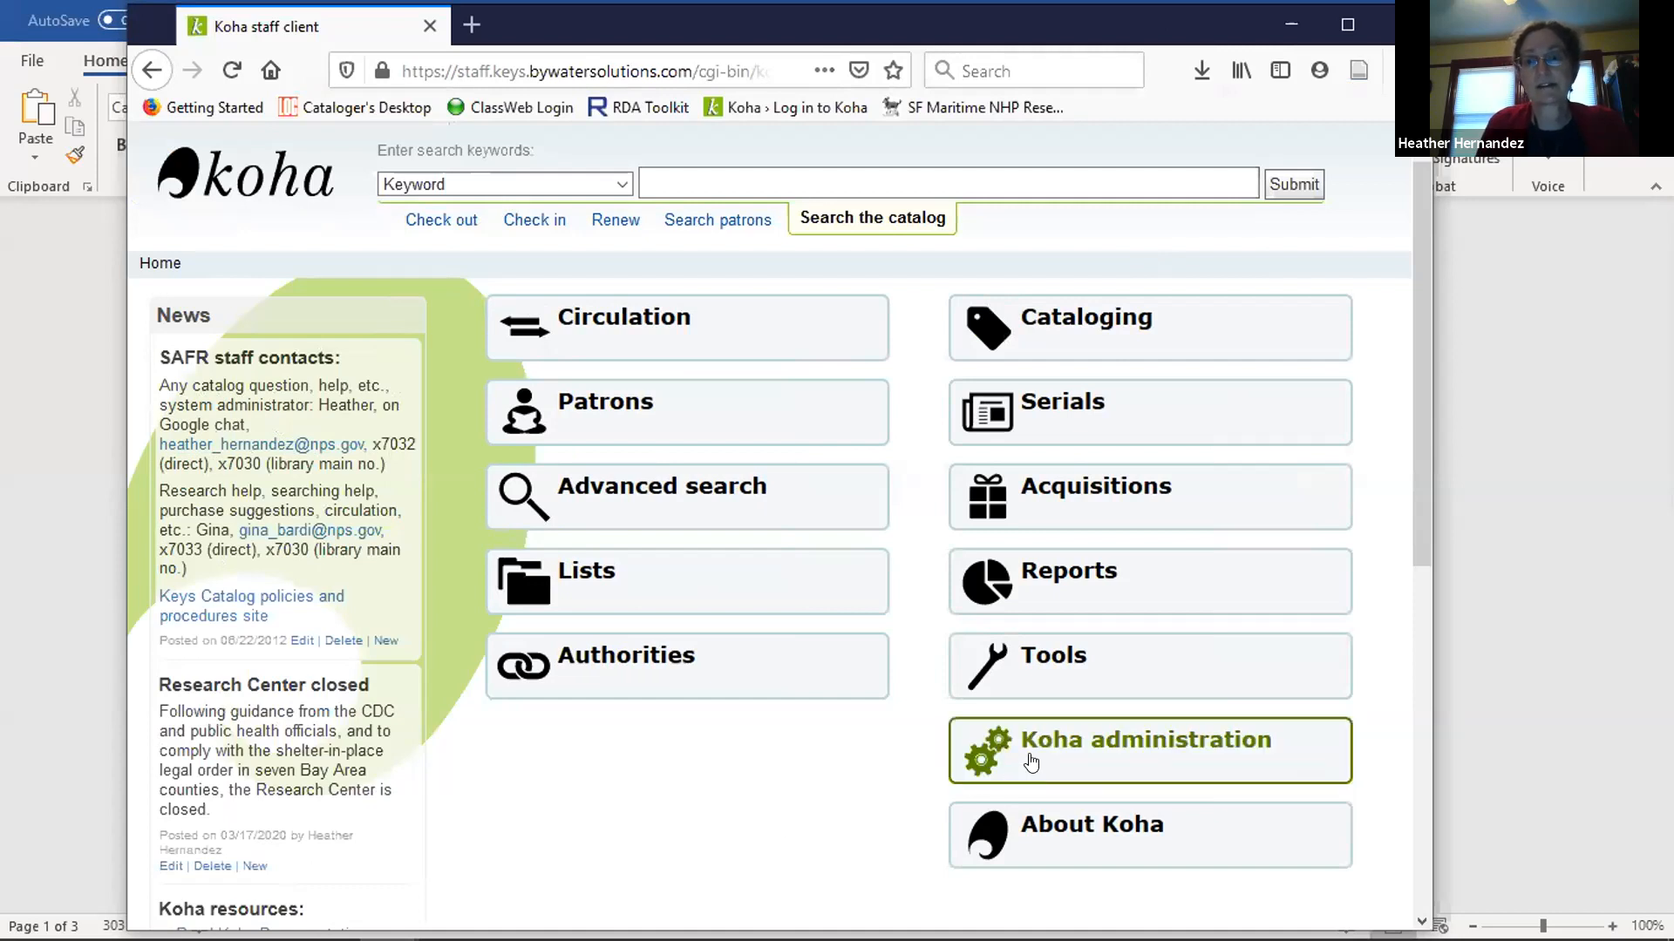
# Open Koha's Tools page and look through the available patron, catalog and additional tools.
pyautogui.click(1050, 662)
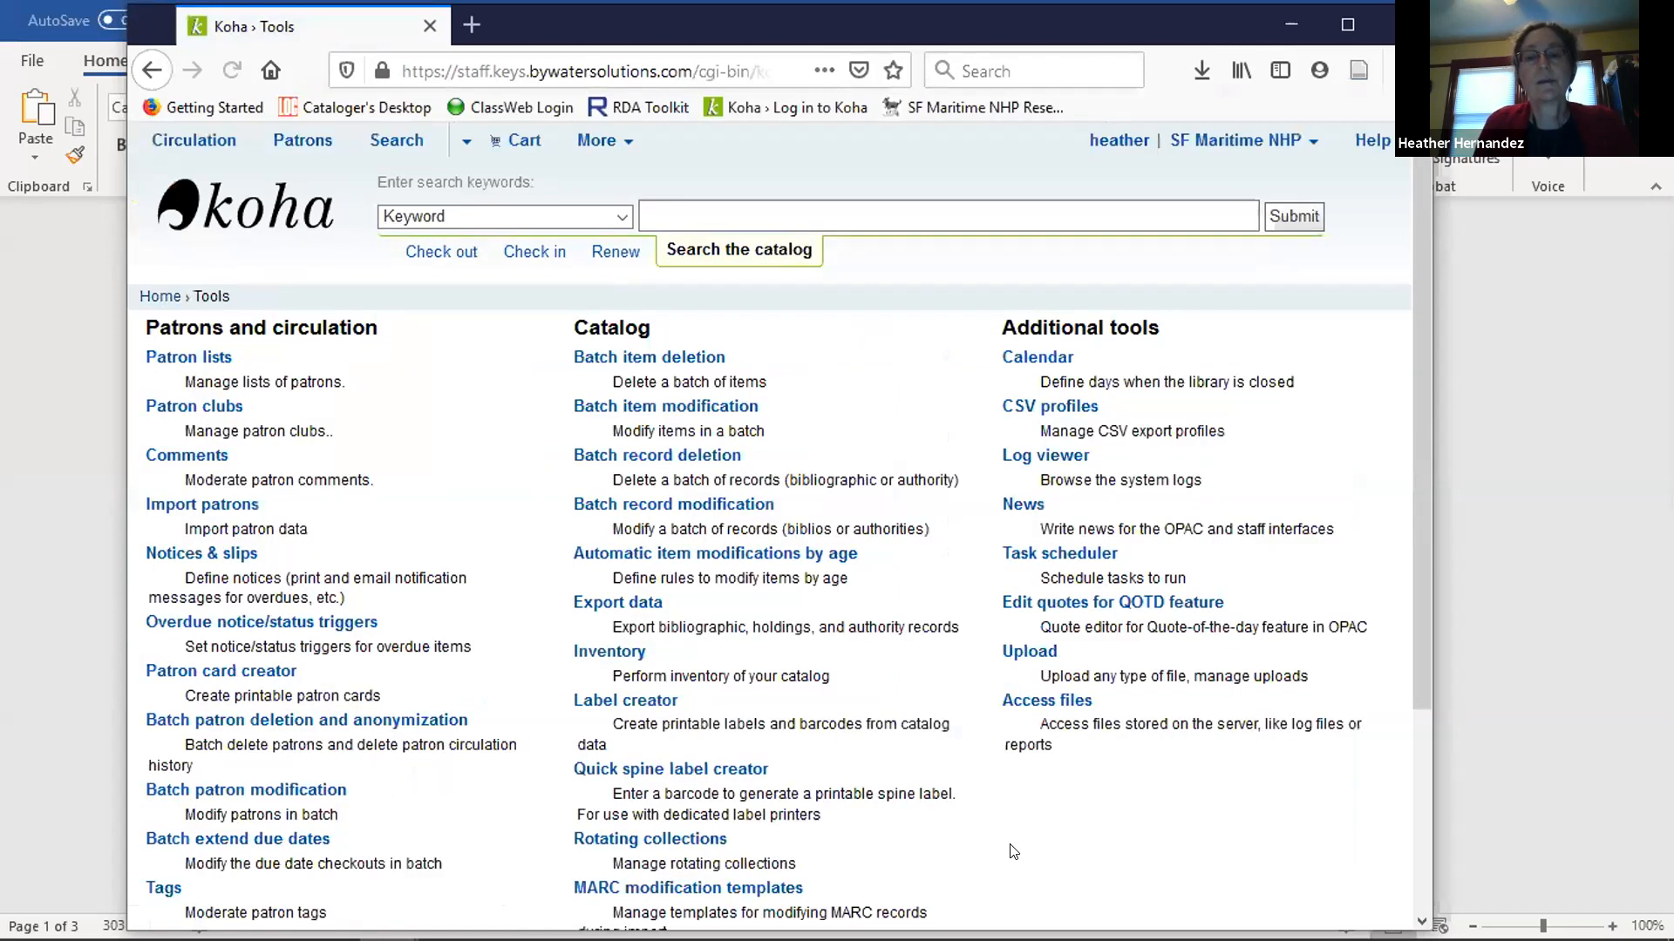
pyautogui.scroll(-3, 1008, 813)
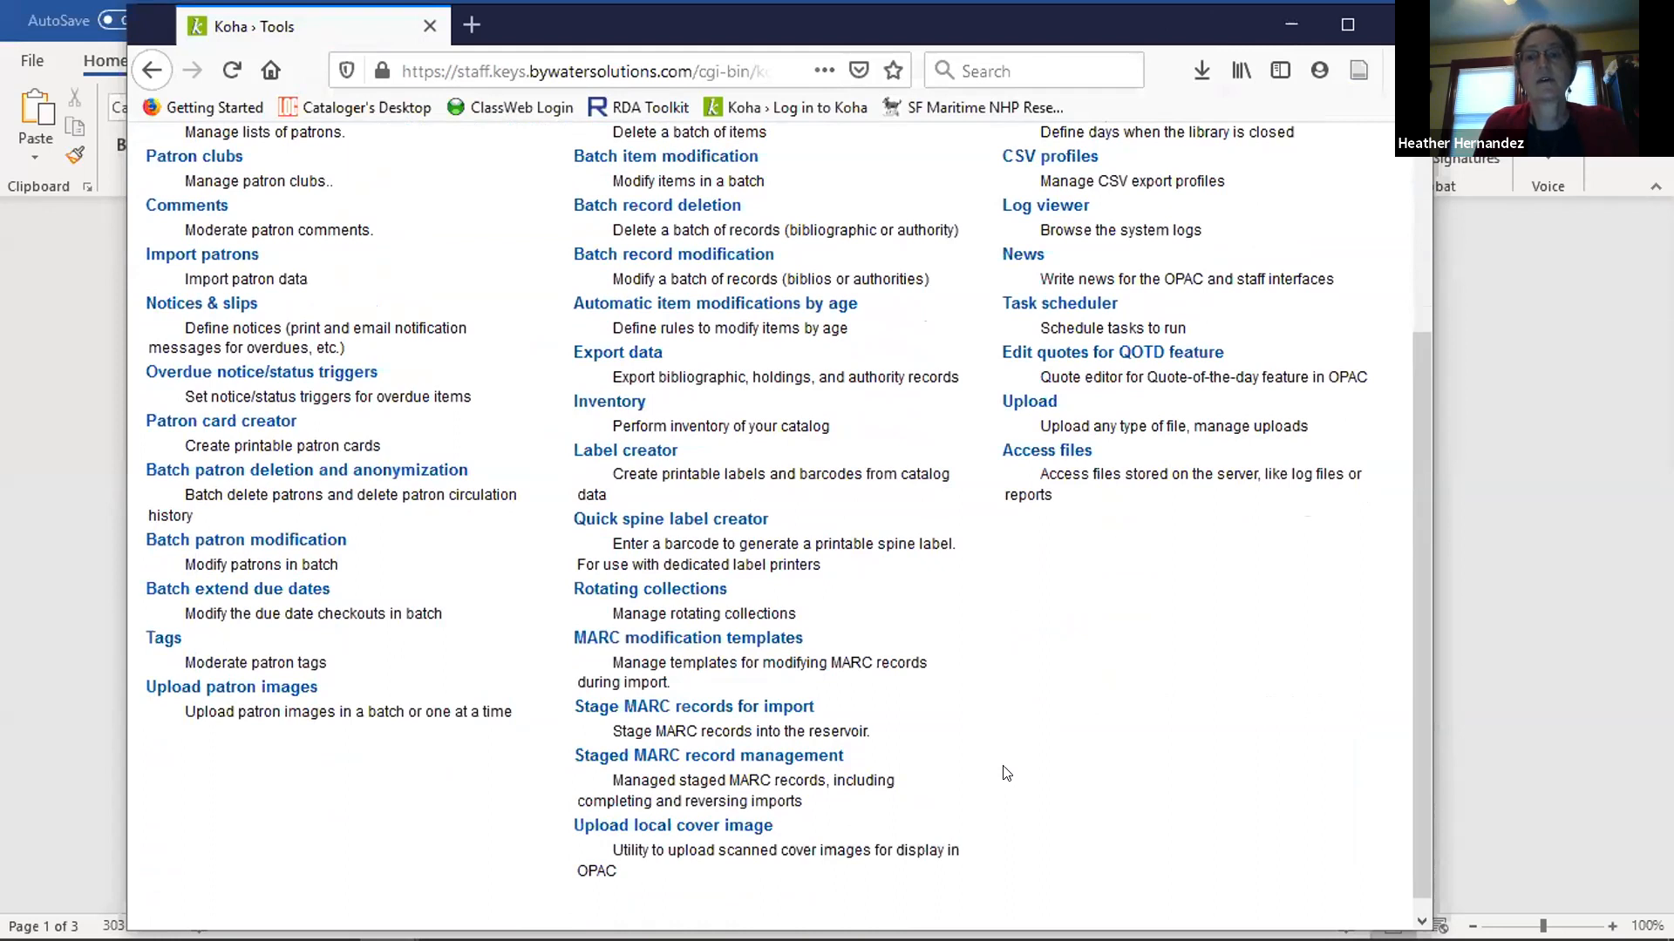
pyautogui.scroll(2, 1007, 773)
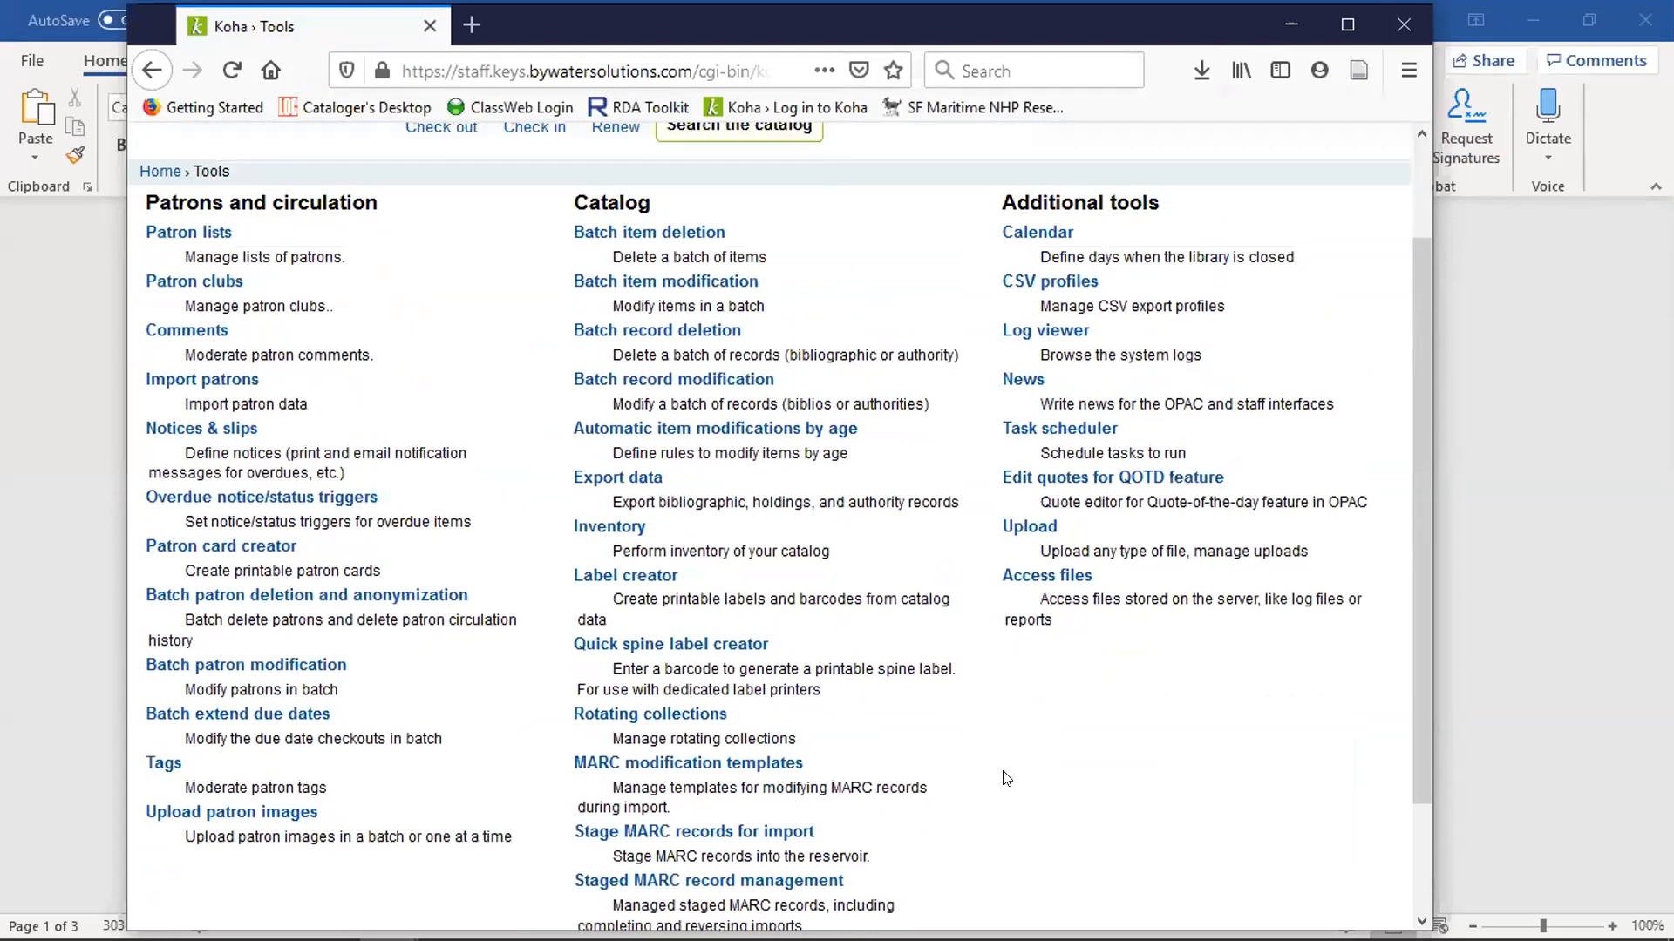
# Switch to the Word document and examine the Z39.50/SRU servers screenshot and the section on getting MarcEdit.
pyautogui.click(43, 464)
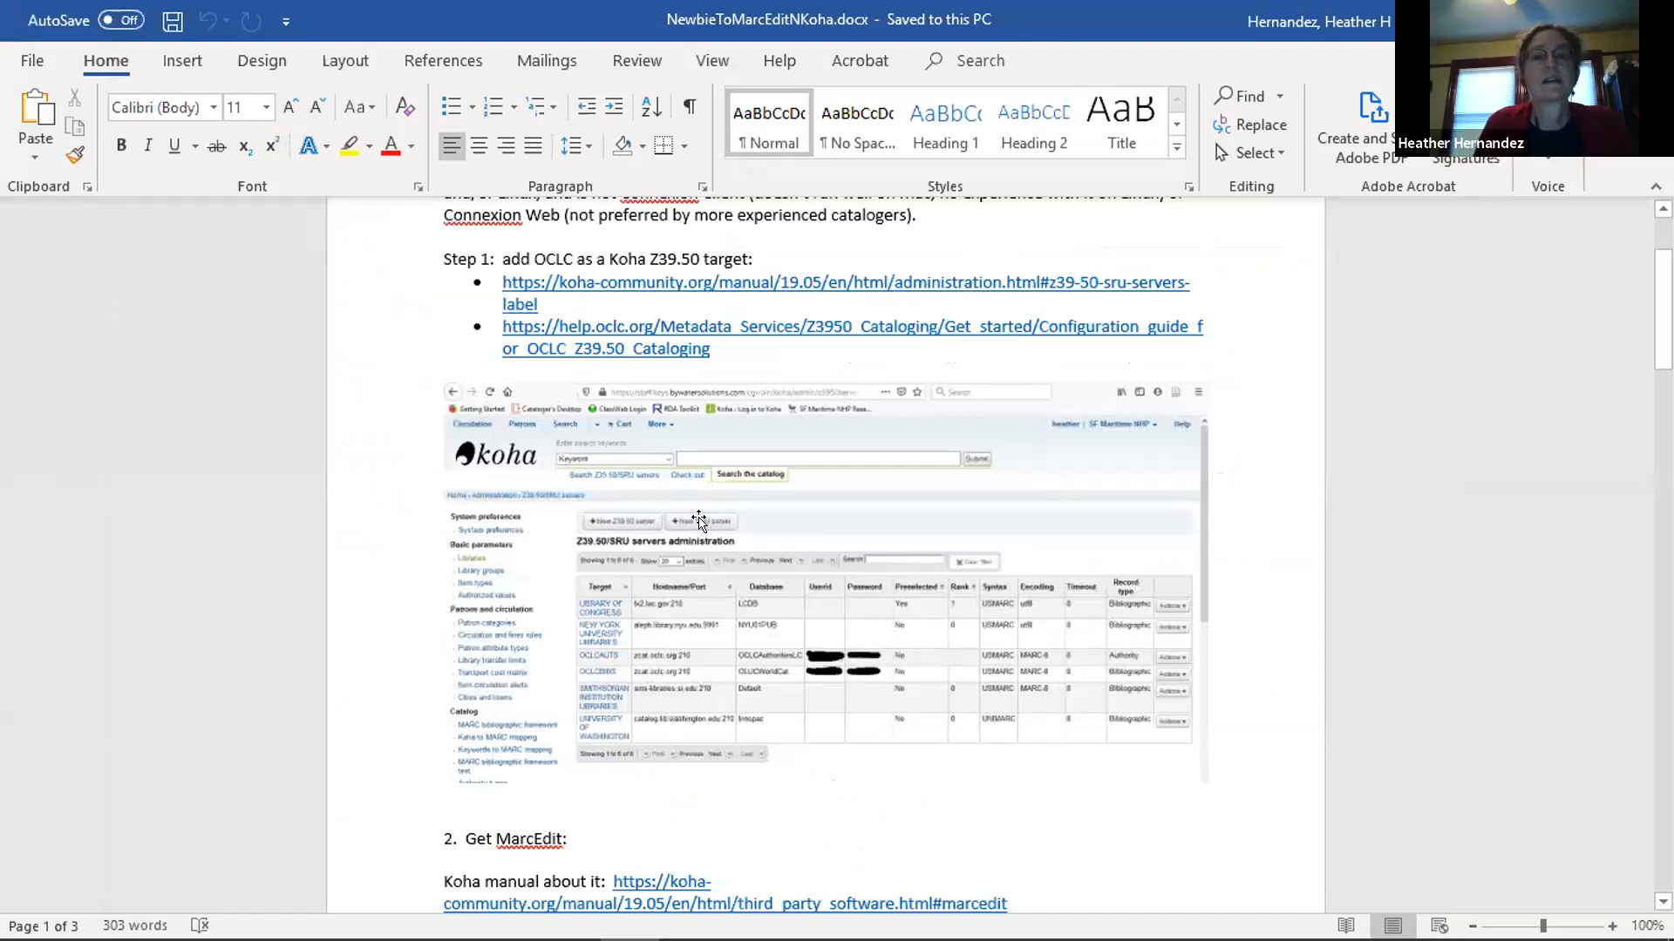
pyautogui.scroll(-1, 697, 519)
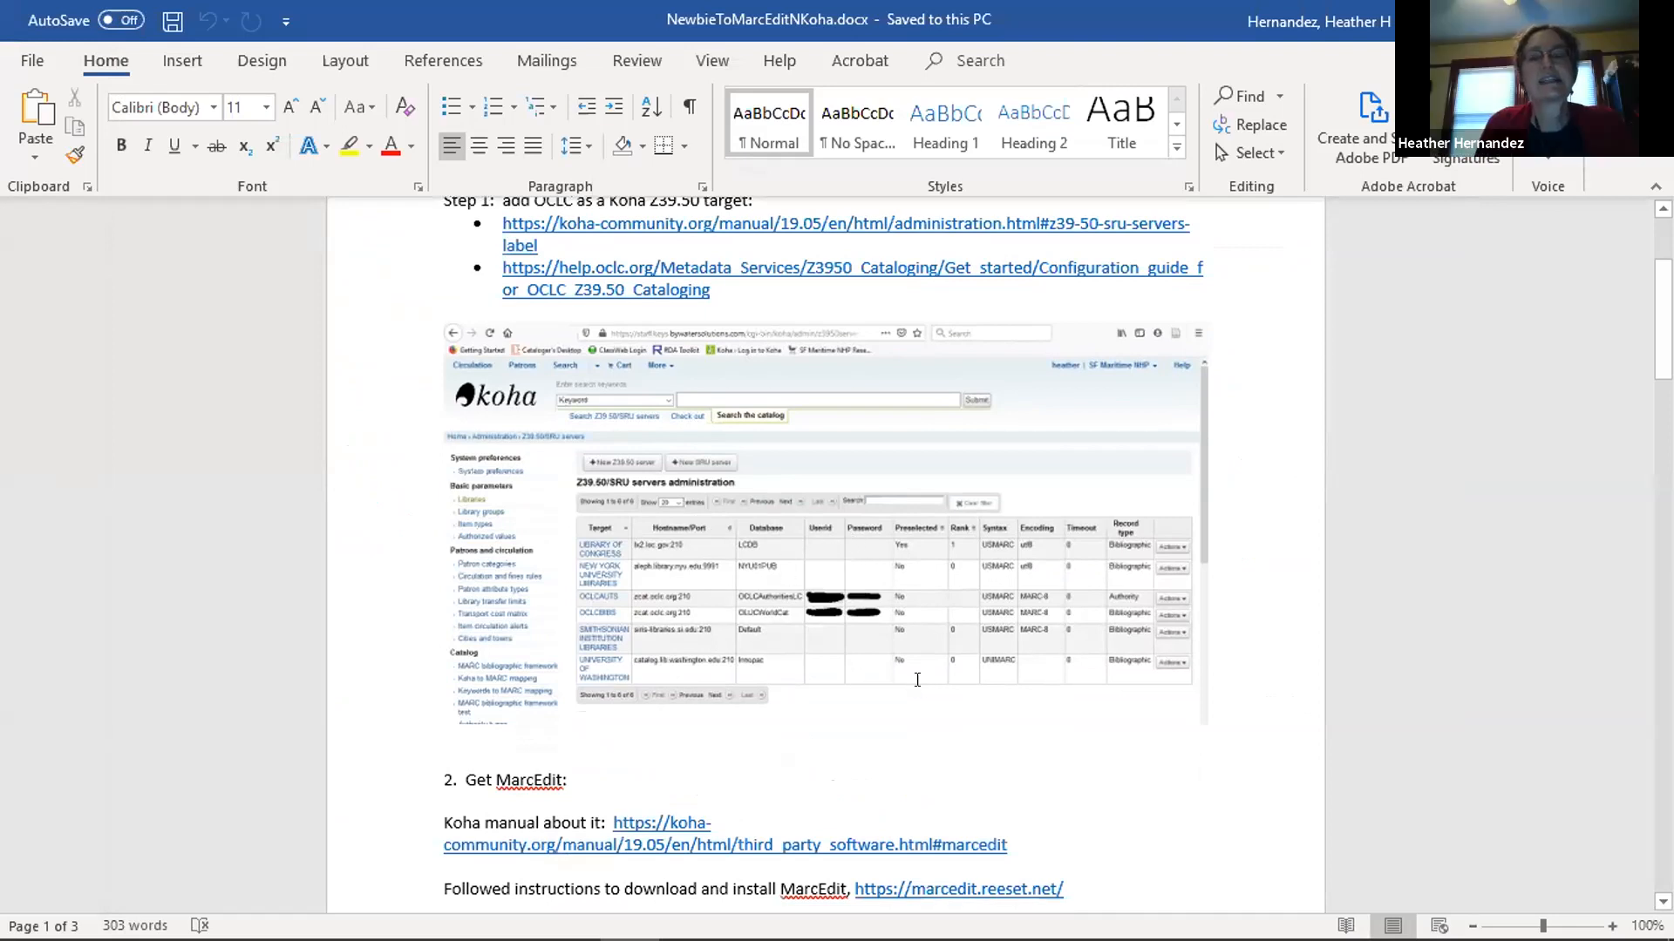
pyautogui.scroll(-1, 915, 677)
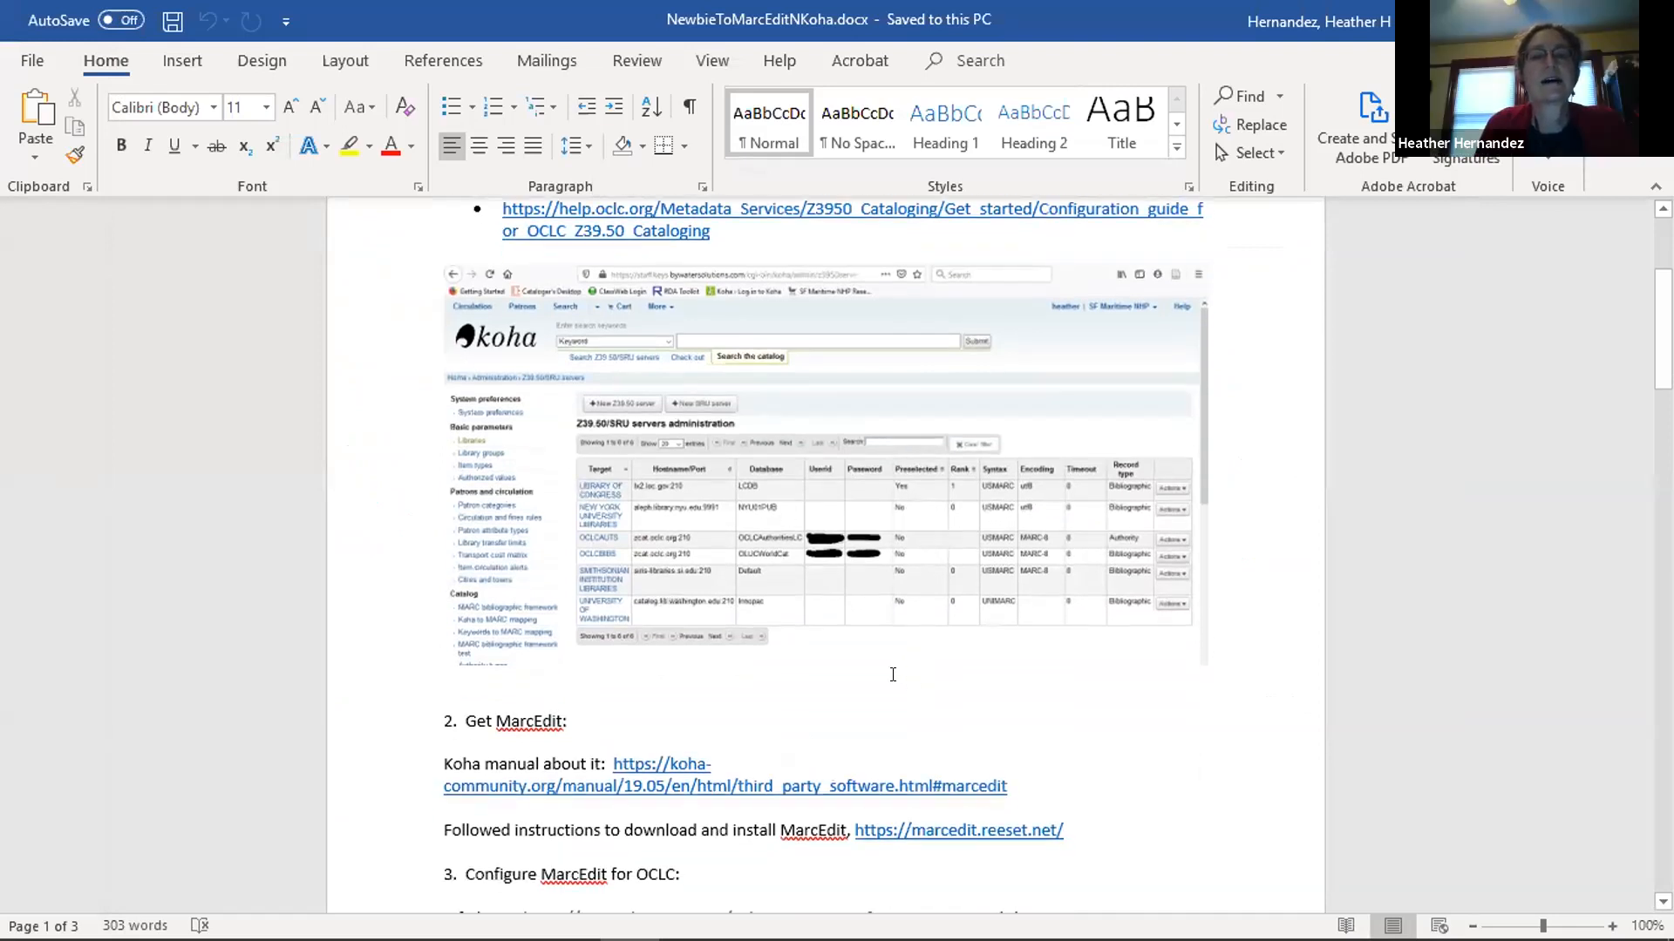
pyautogui.scroll(1, 752, 564)
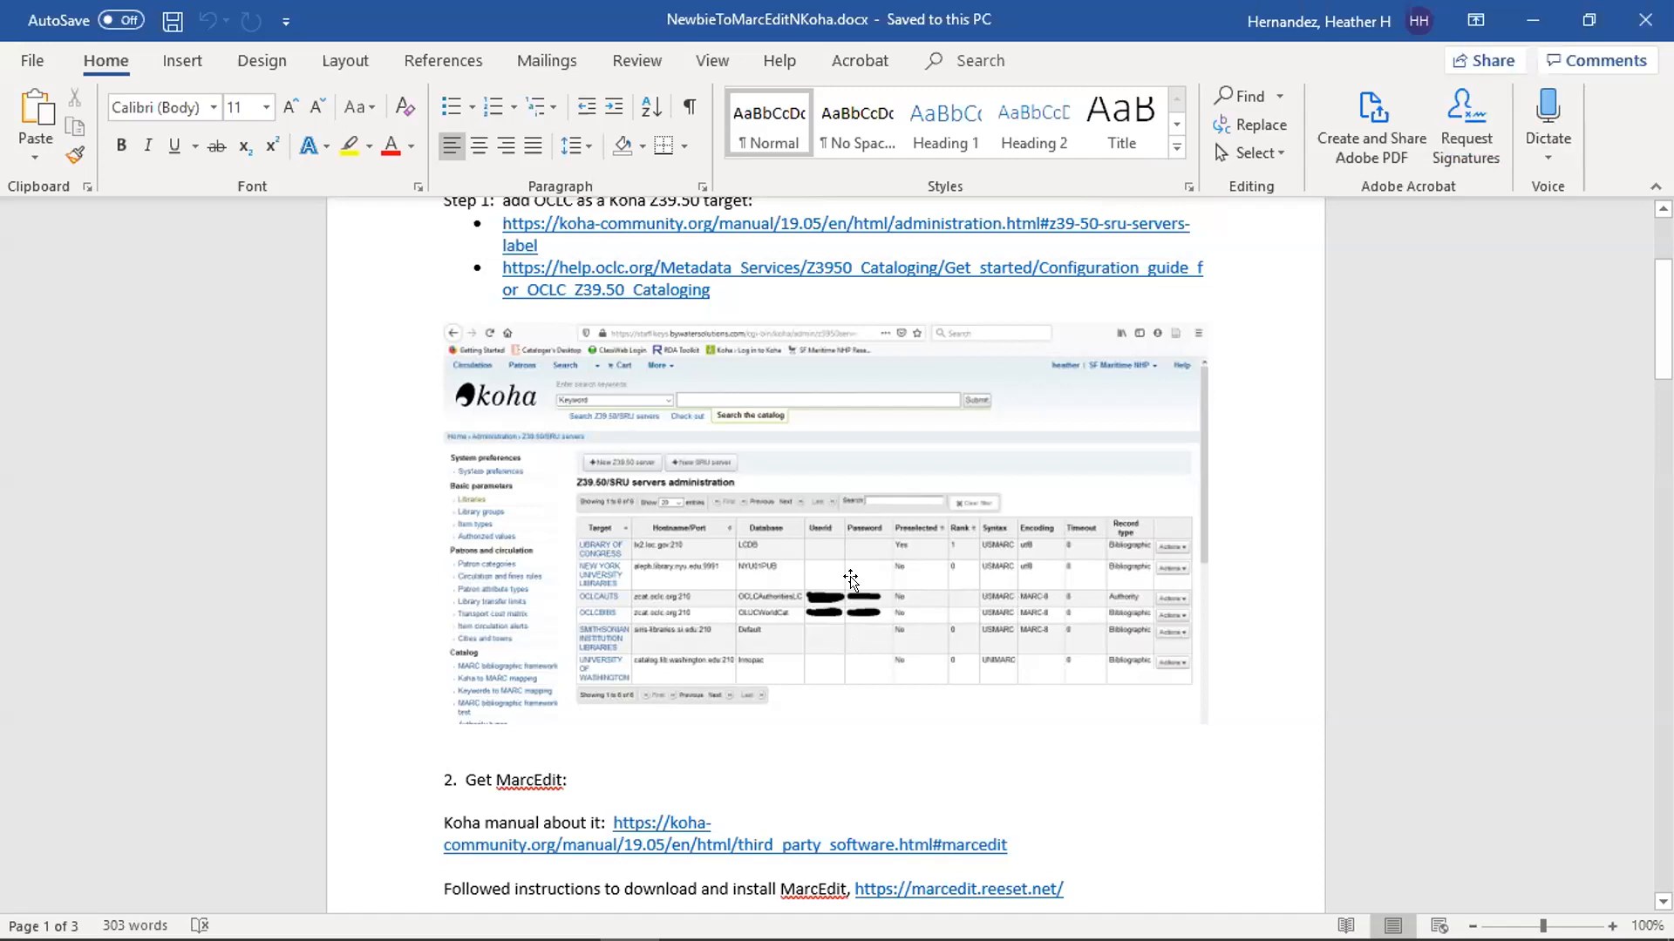
pyautogui.scroll(-2, 851, 579)
pyautogui.scroll(-3, 792, 495)
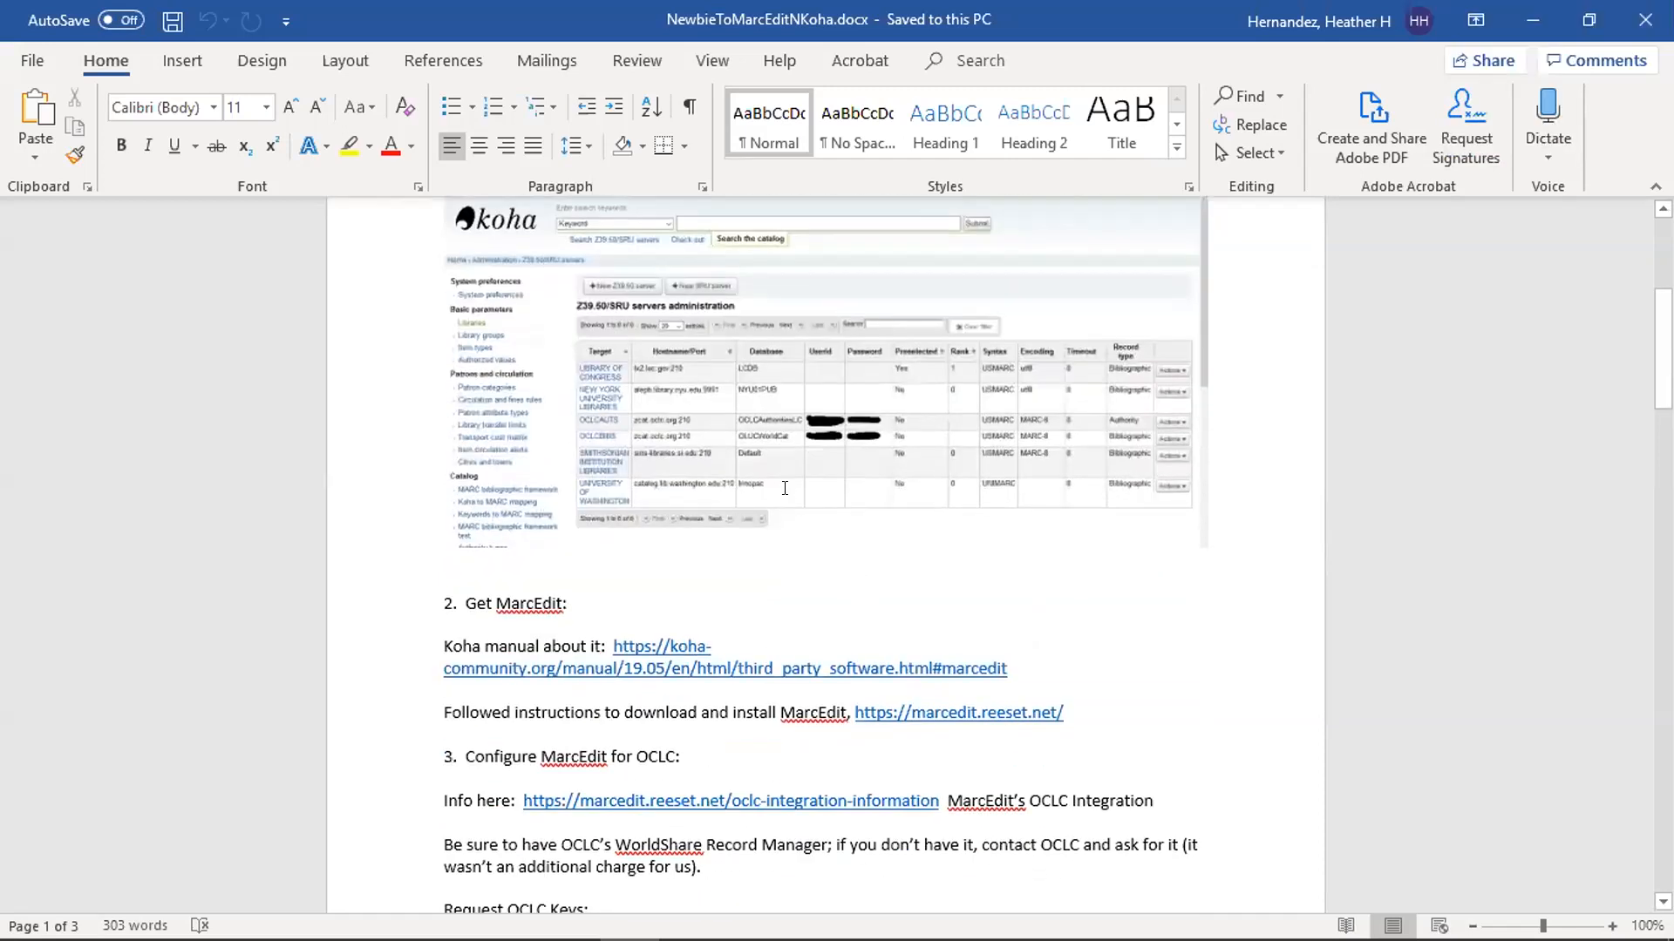
pyautogui.scroll(-3, 784, 488)
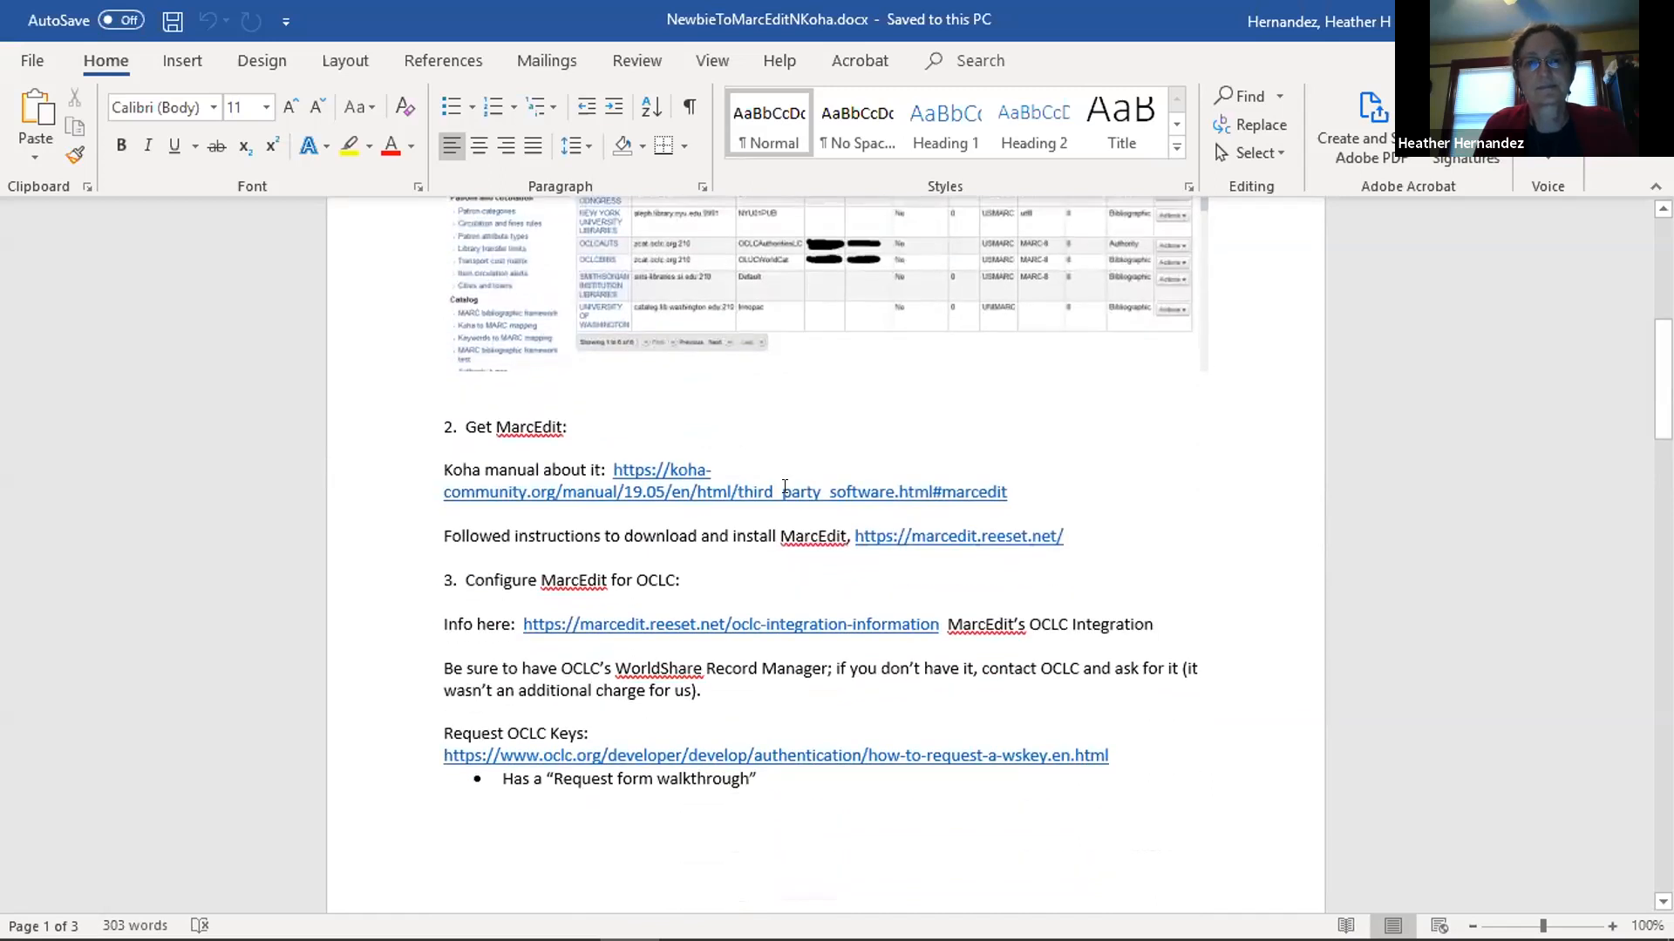
# Read the document's instructions on configuring MarcEdit for OCLC, including requesting WSKeys and the OCLC API integration.
pyautogui.scroll(-1, 784, 487)
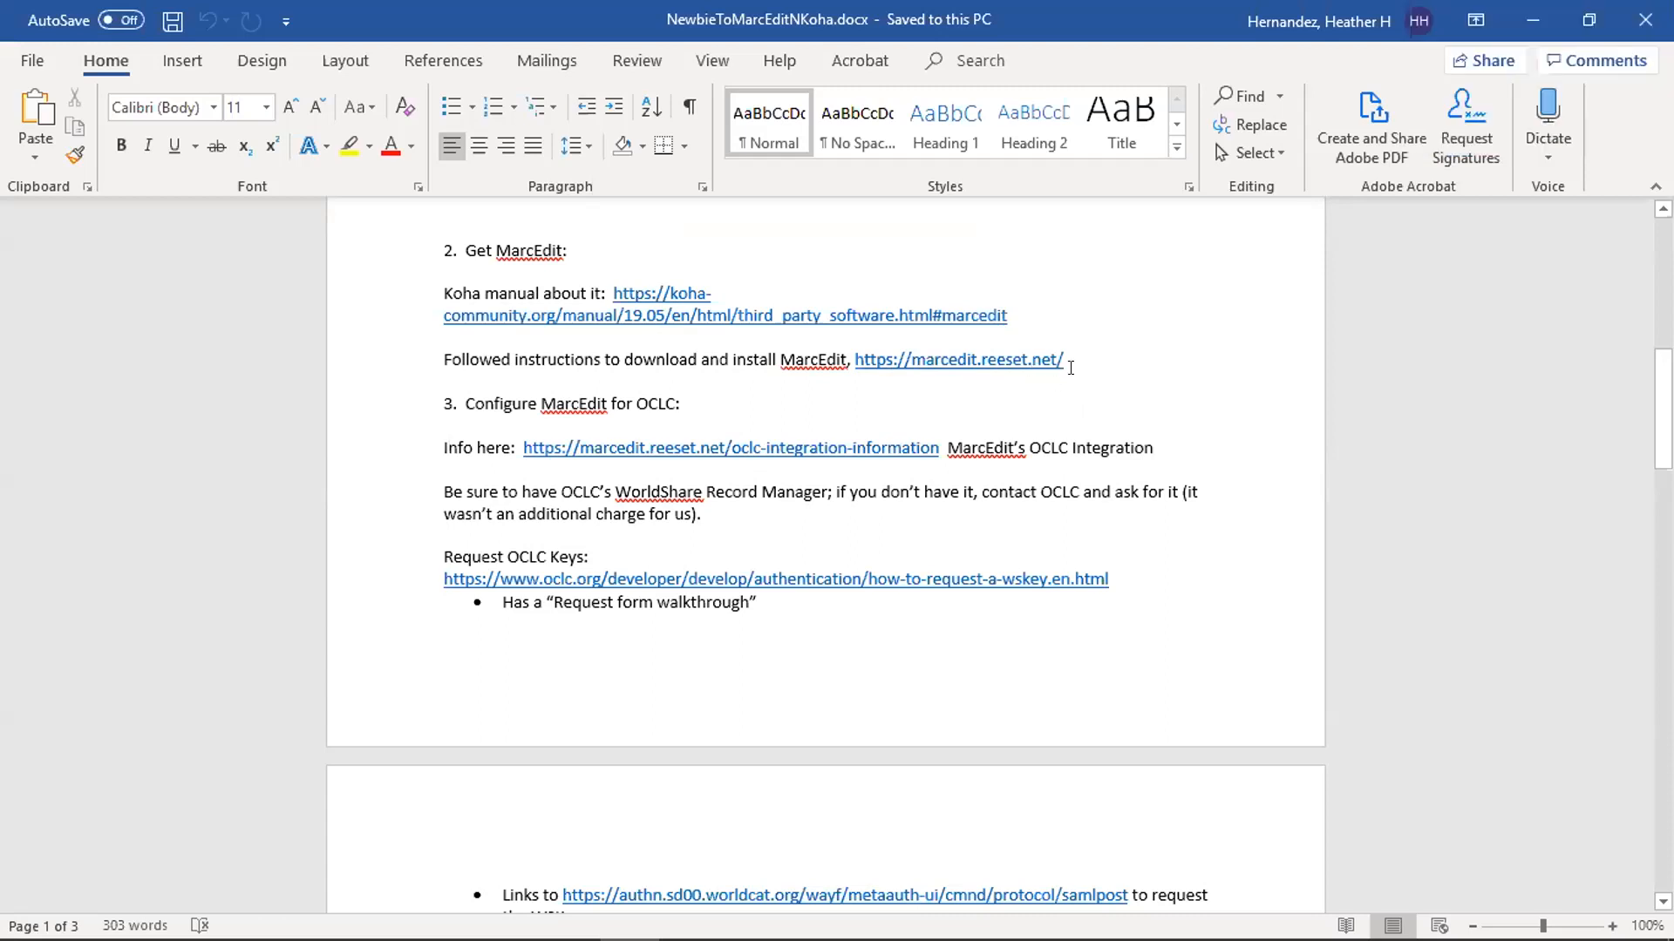
pyautogui.scroll(-1, 1133, 362)
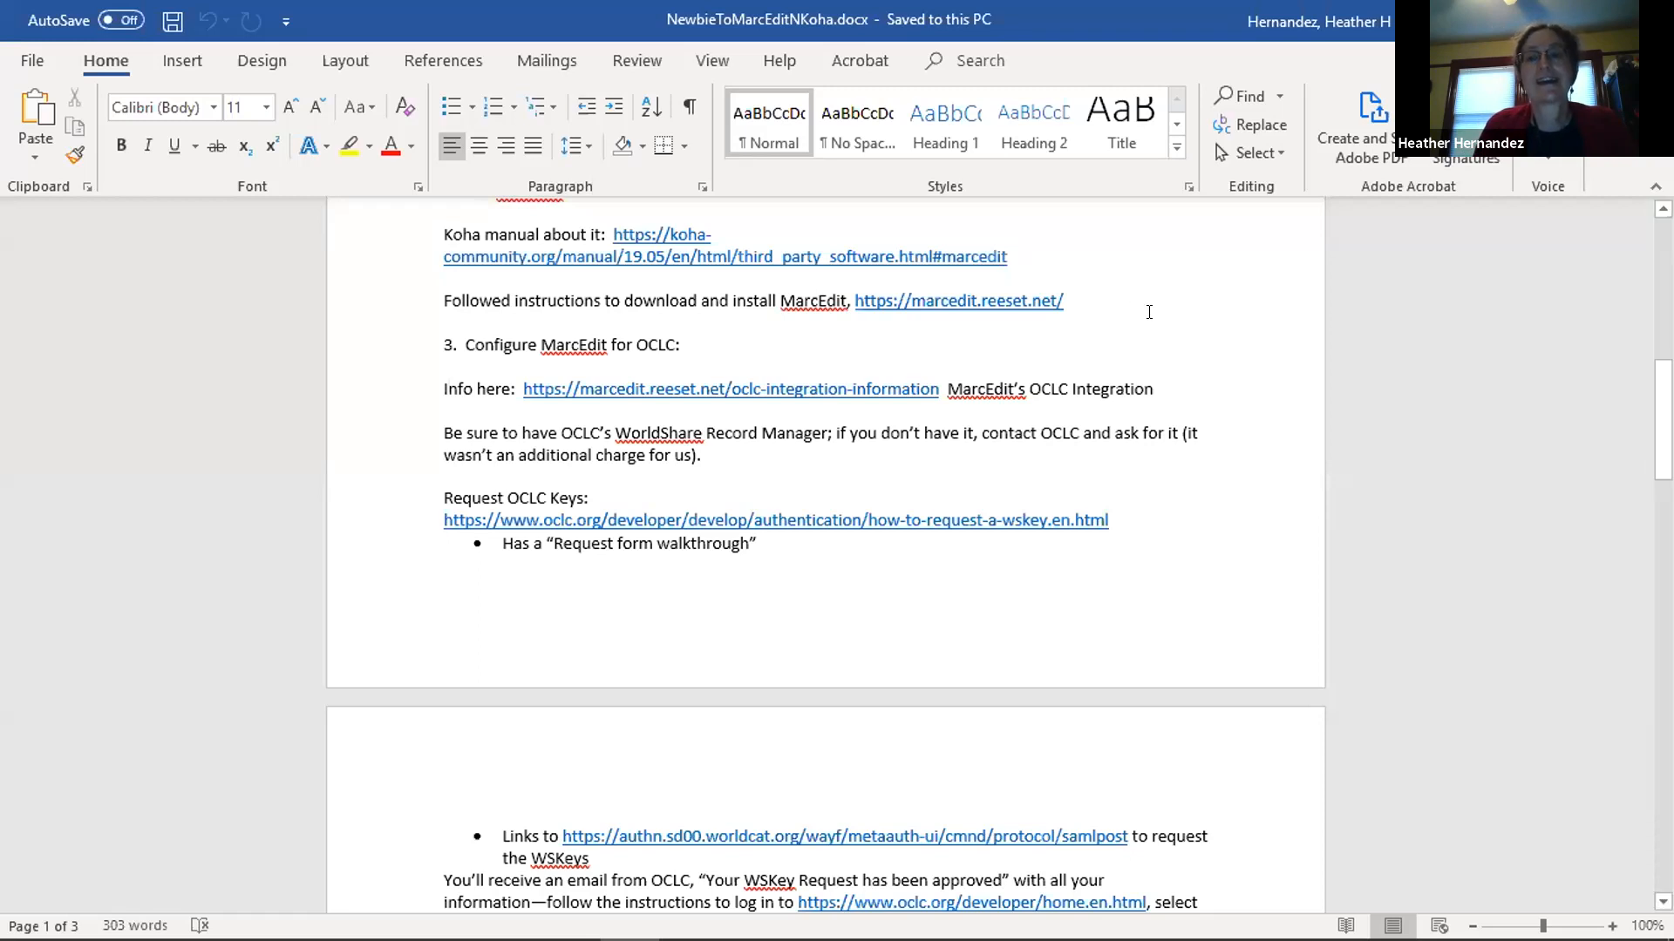
pyautogui.scroll(-3, 1149, 312)
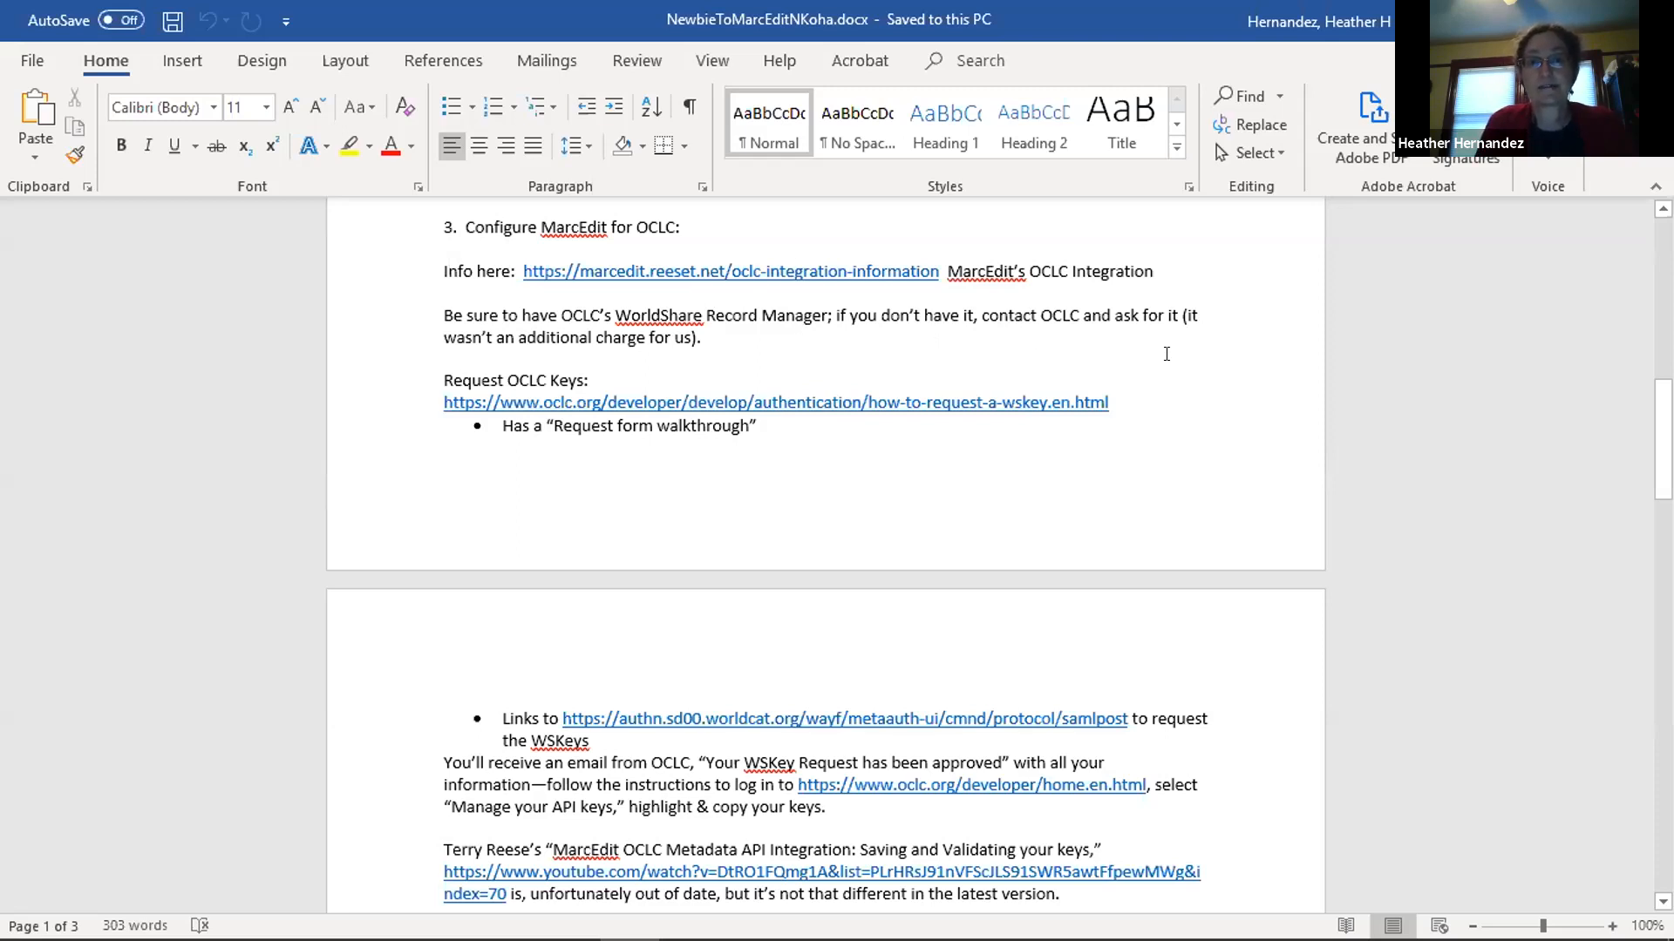
pyautogui.scroll(-1, 1166, 353)
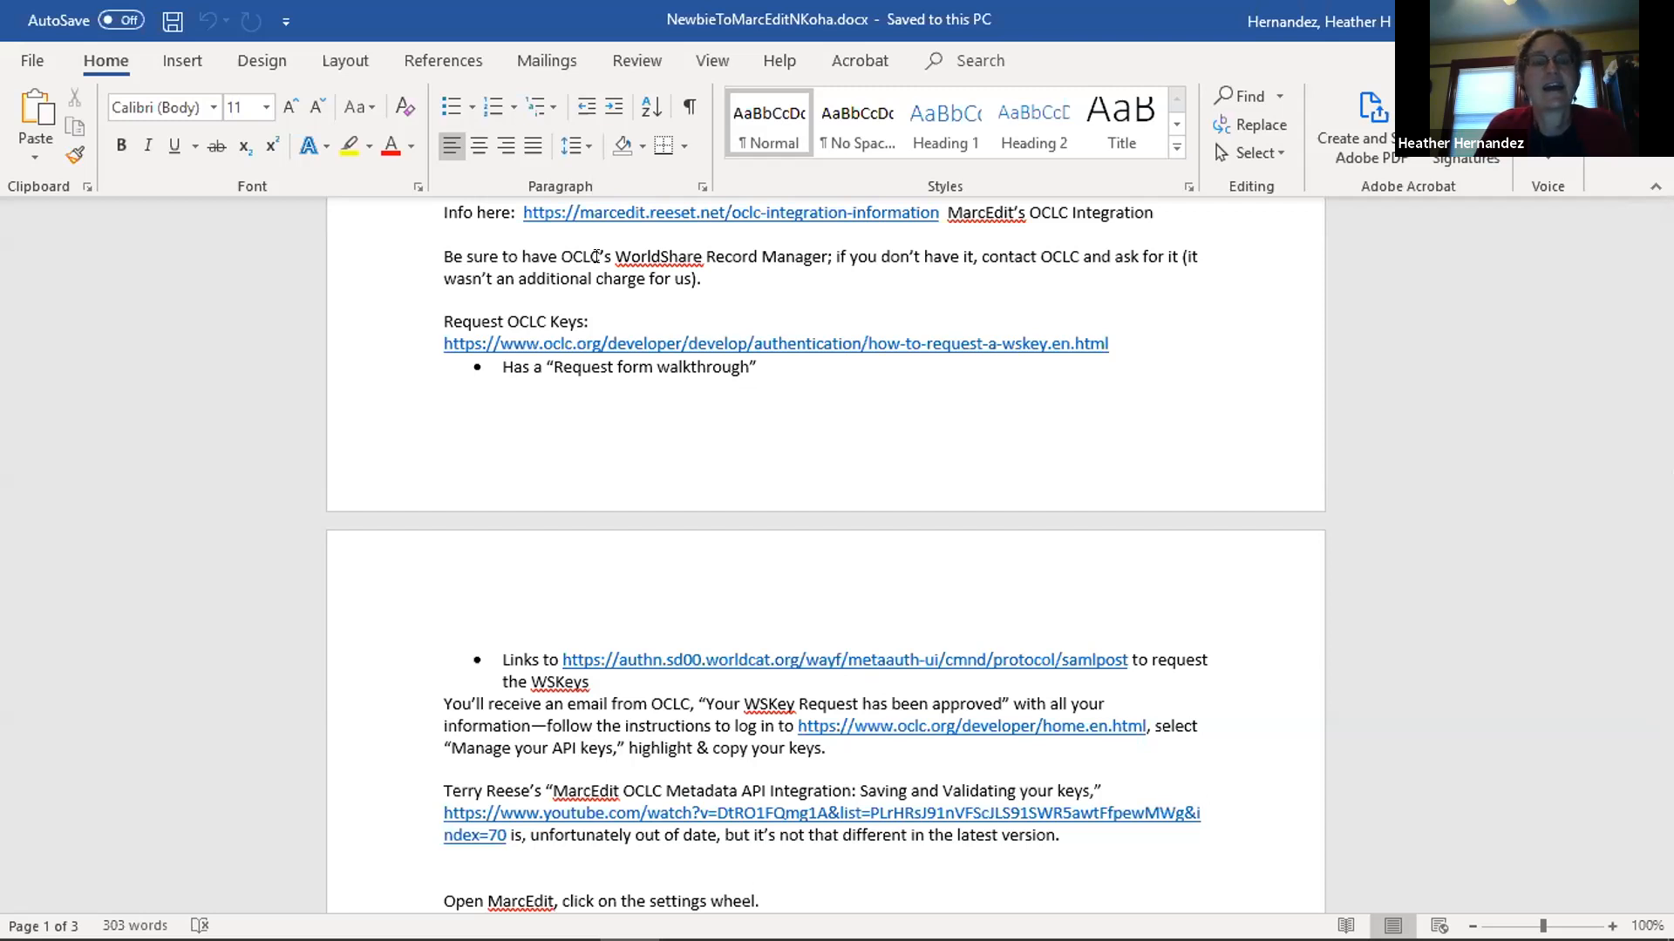
pyautogui.scroll(-1, 492, 399)
pyautogui.scroll(-4, 485, 398)
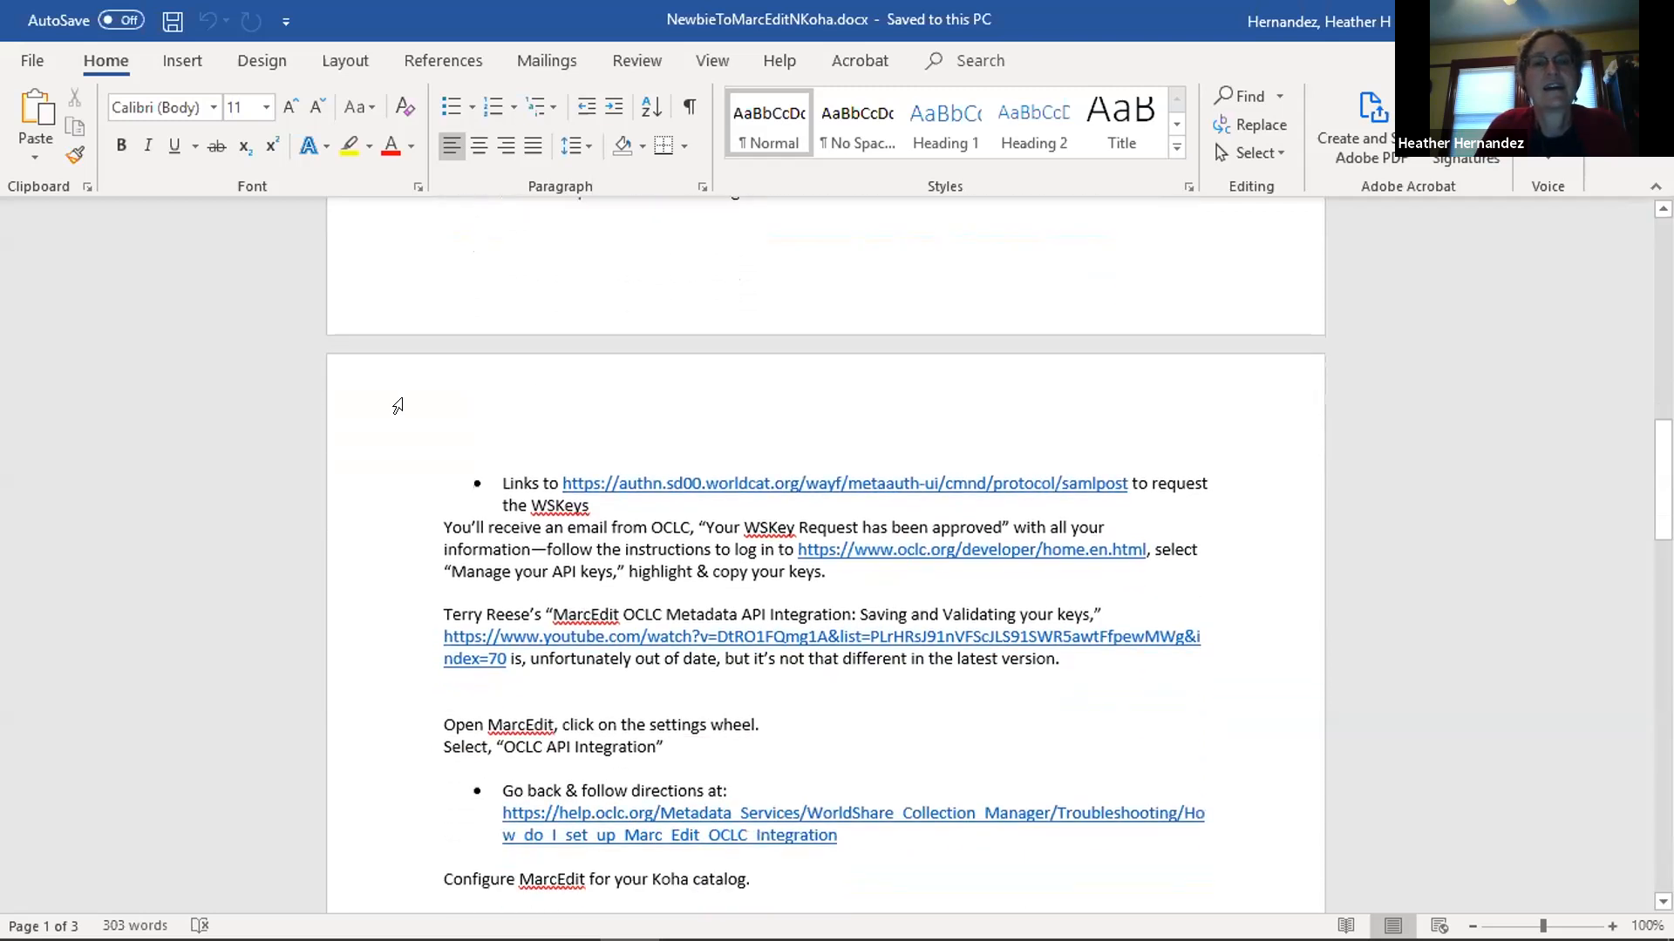
pyautogui.scroll(-1, 380, 369)
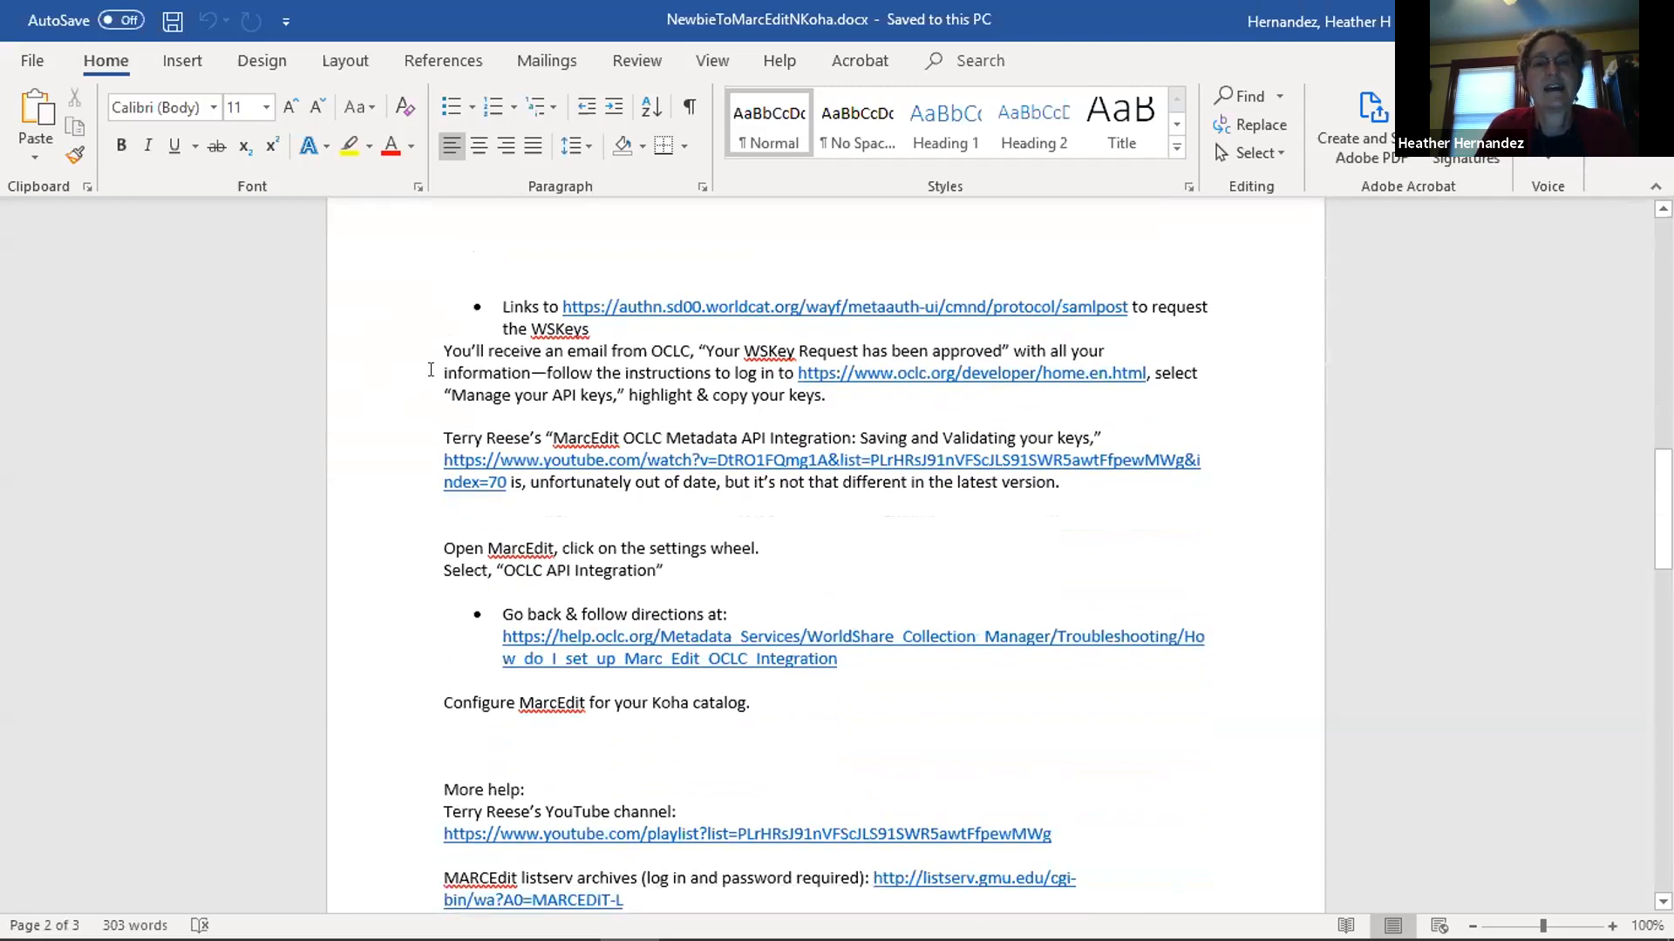
# Read the rest of the document's MarcEdit setup instructions and the "More help" list of videos and listserv archives.
pyautogui.scroll(-1, 430, 370)
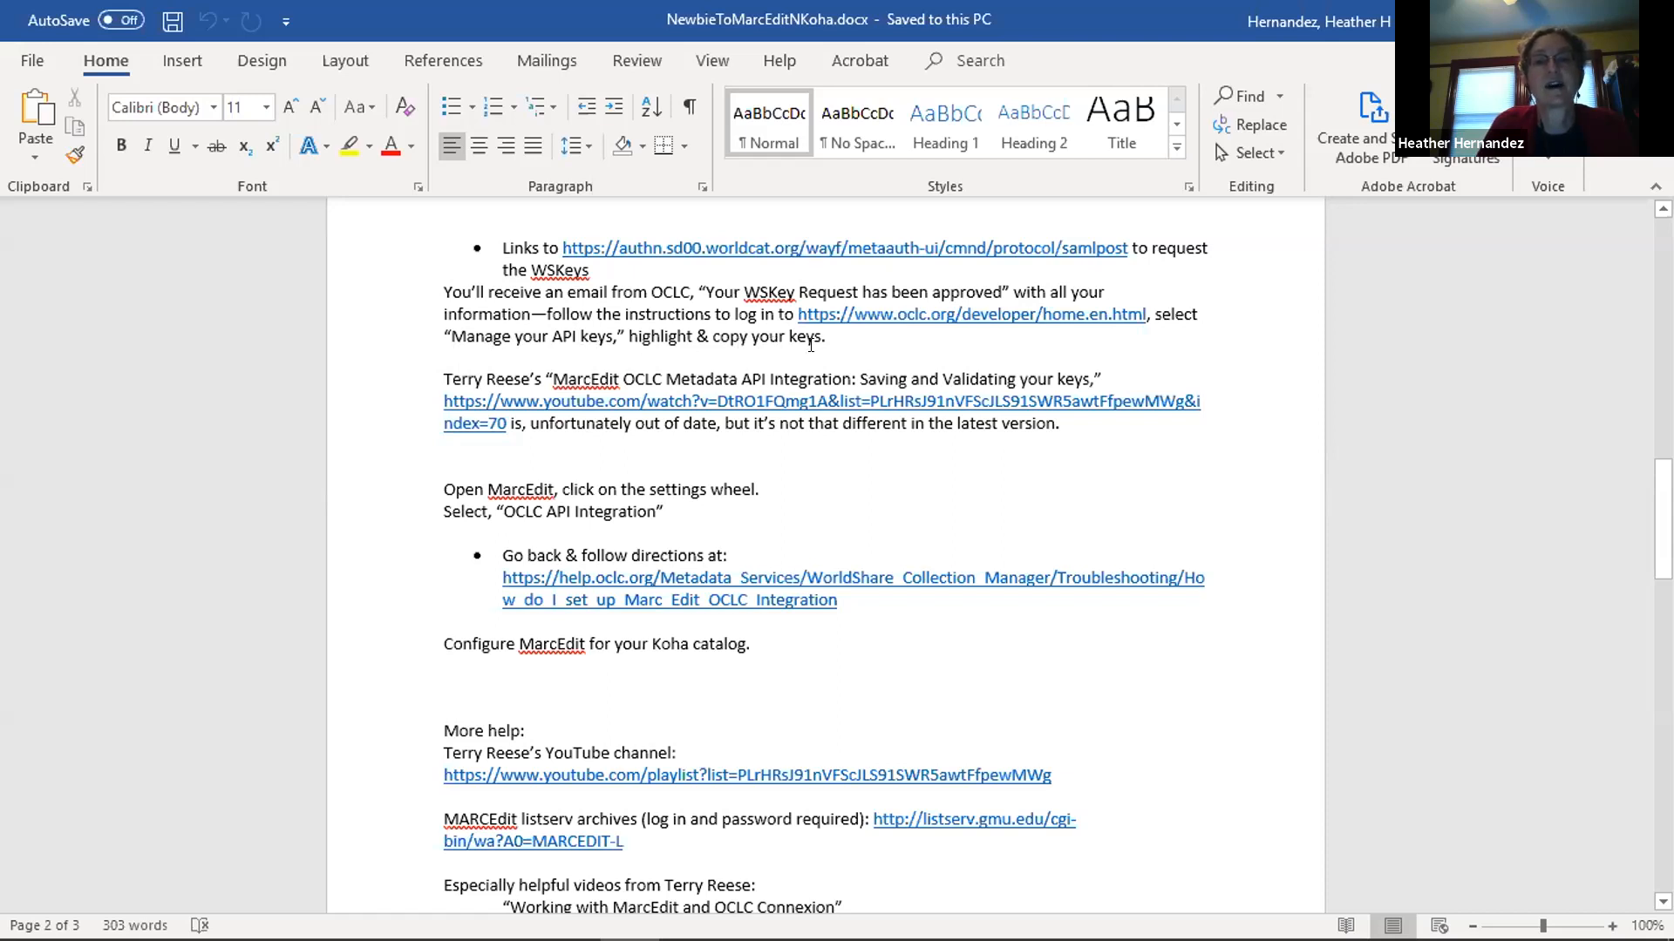
pyautogui.scroll(-1, 400, 388)
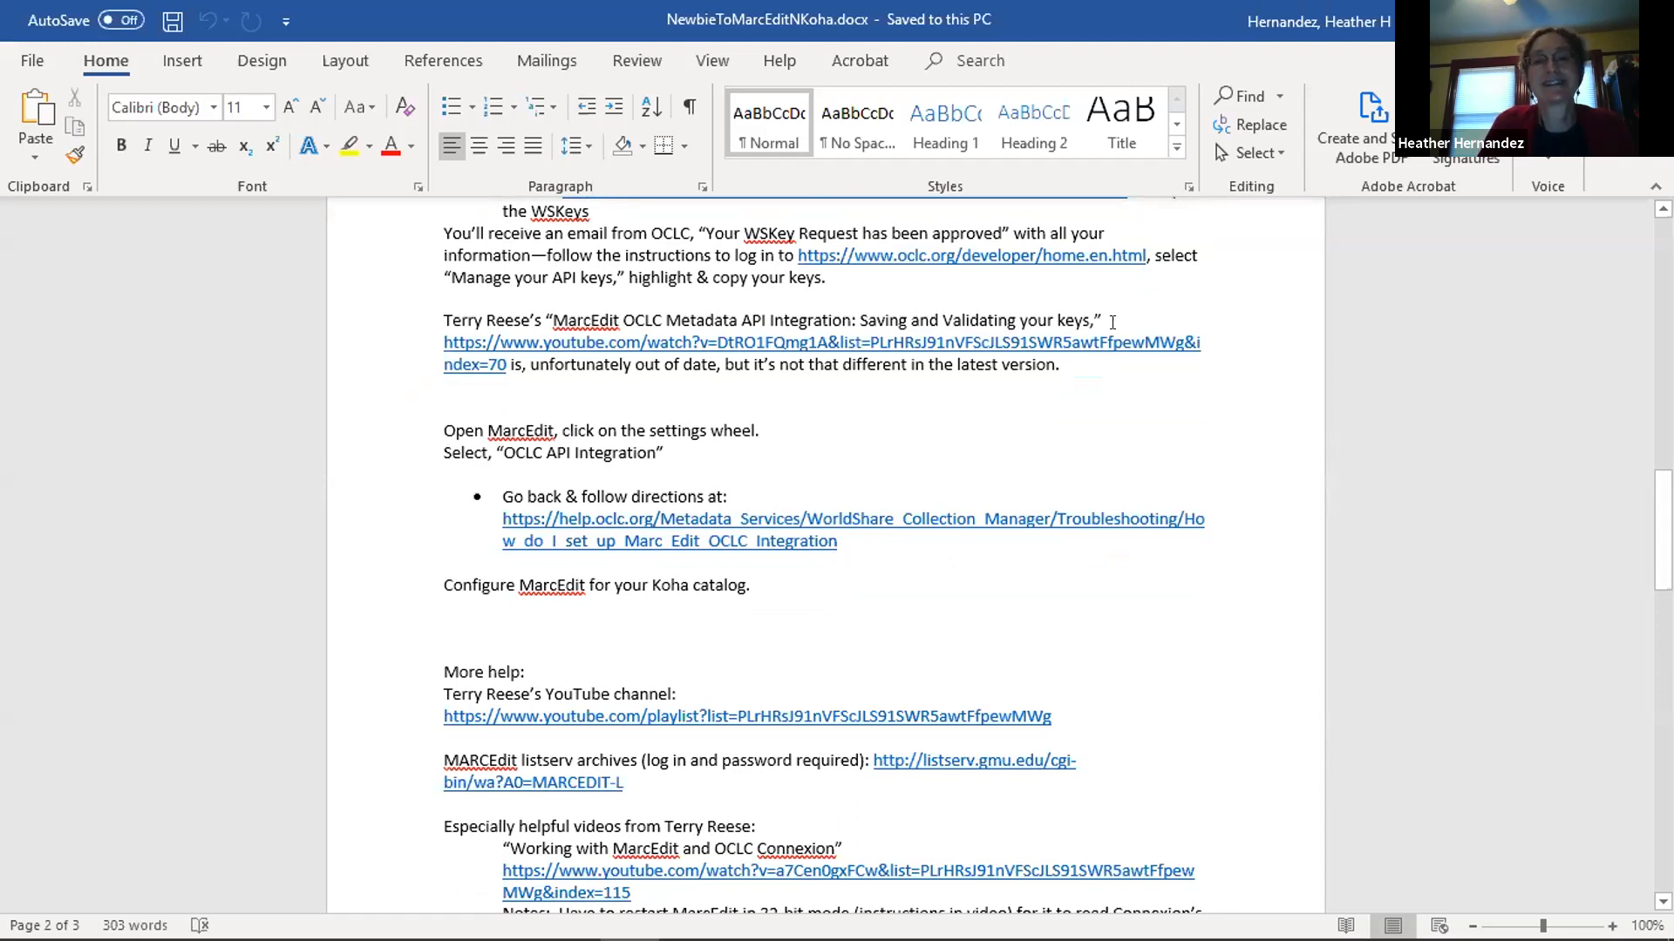
pyautogui.scroll(-2, 940, 422)
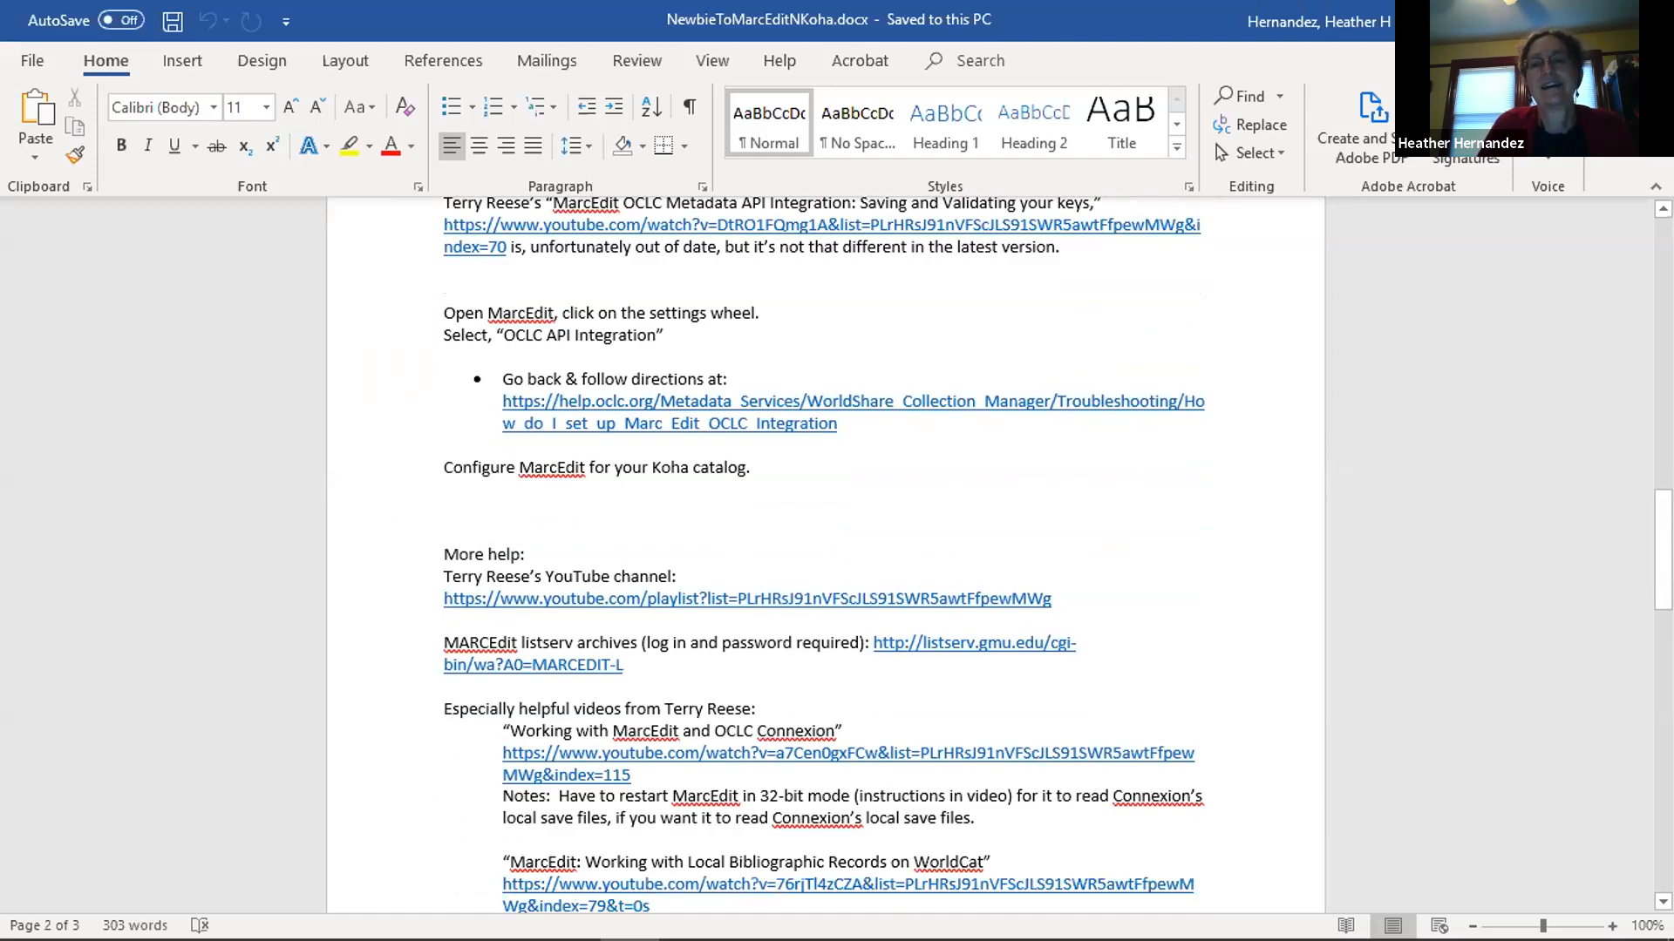
pyautogui.scroll(-4, 340, 547)
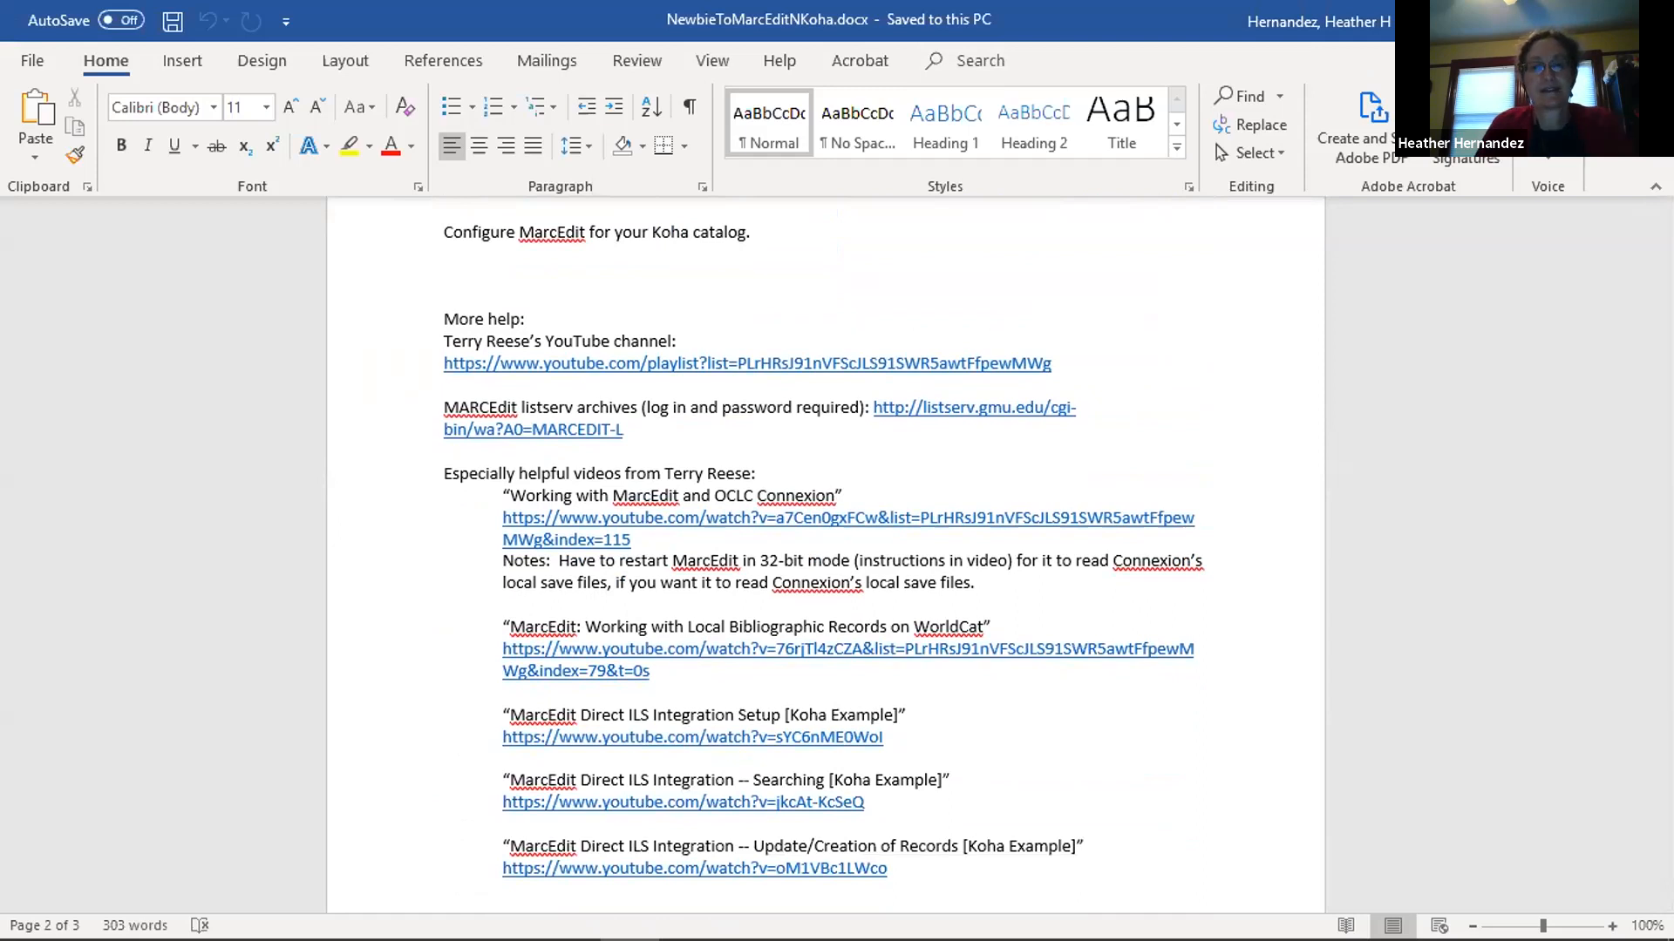
# Switch away from the Word document, launch MarcEdit from the desktop and move its main window higher on the screen.
pyautogui.hotkey('alt', 'Tab')
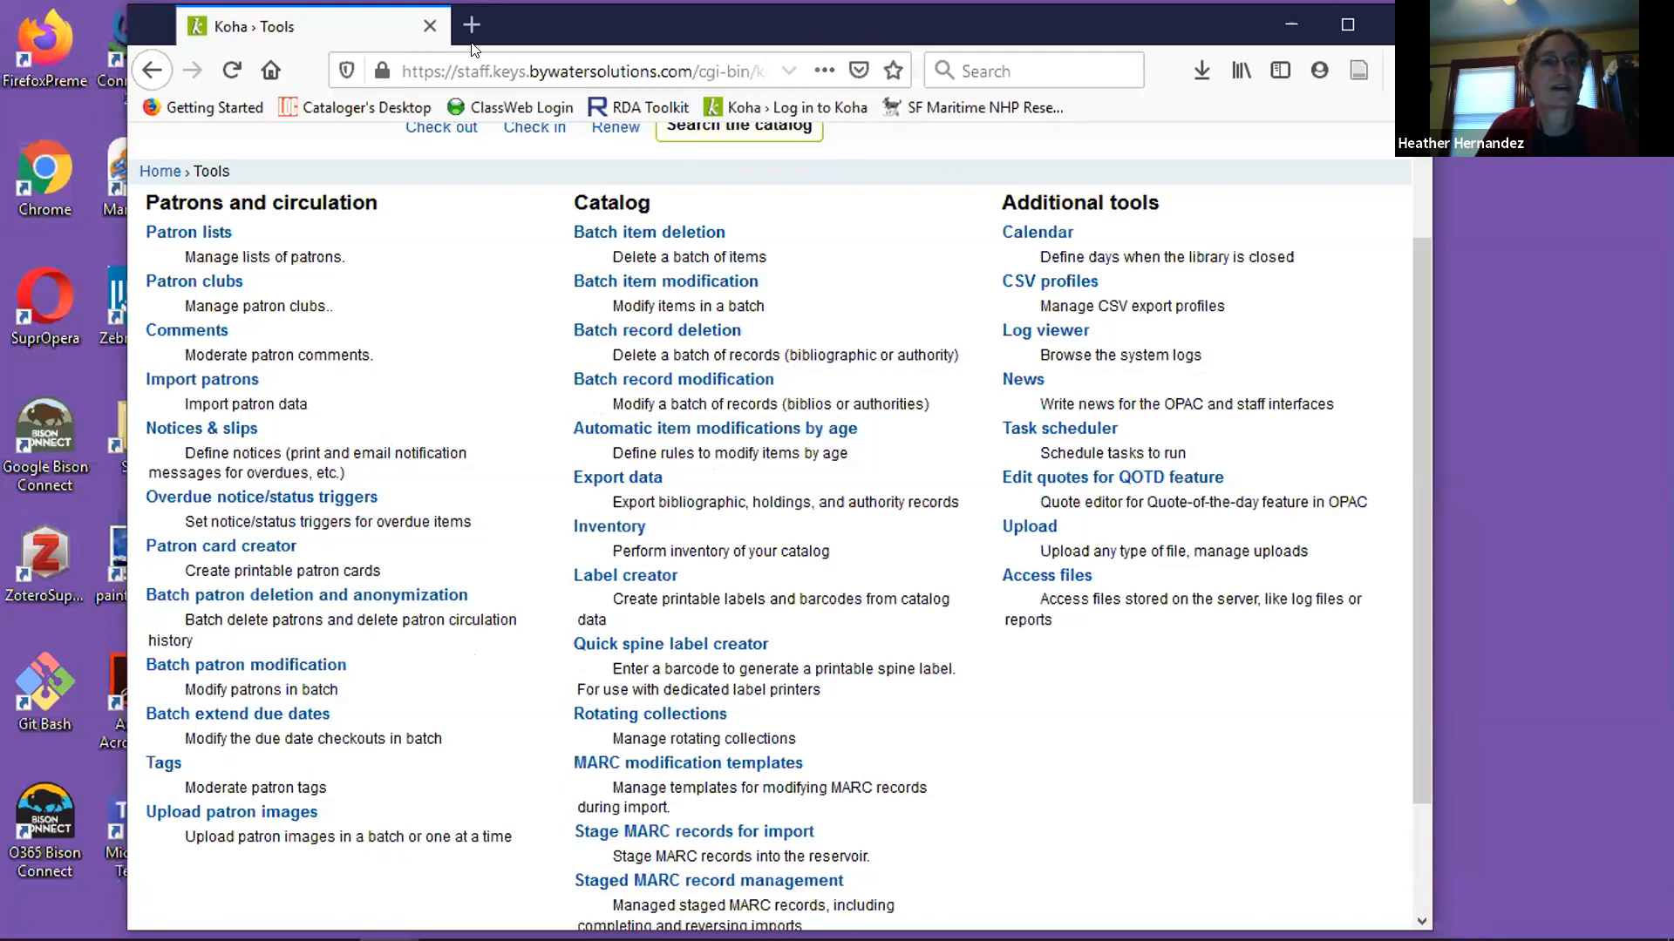
pyautogui.doubleClick(104, 197)
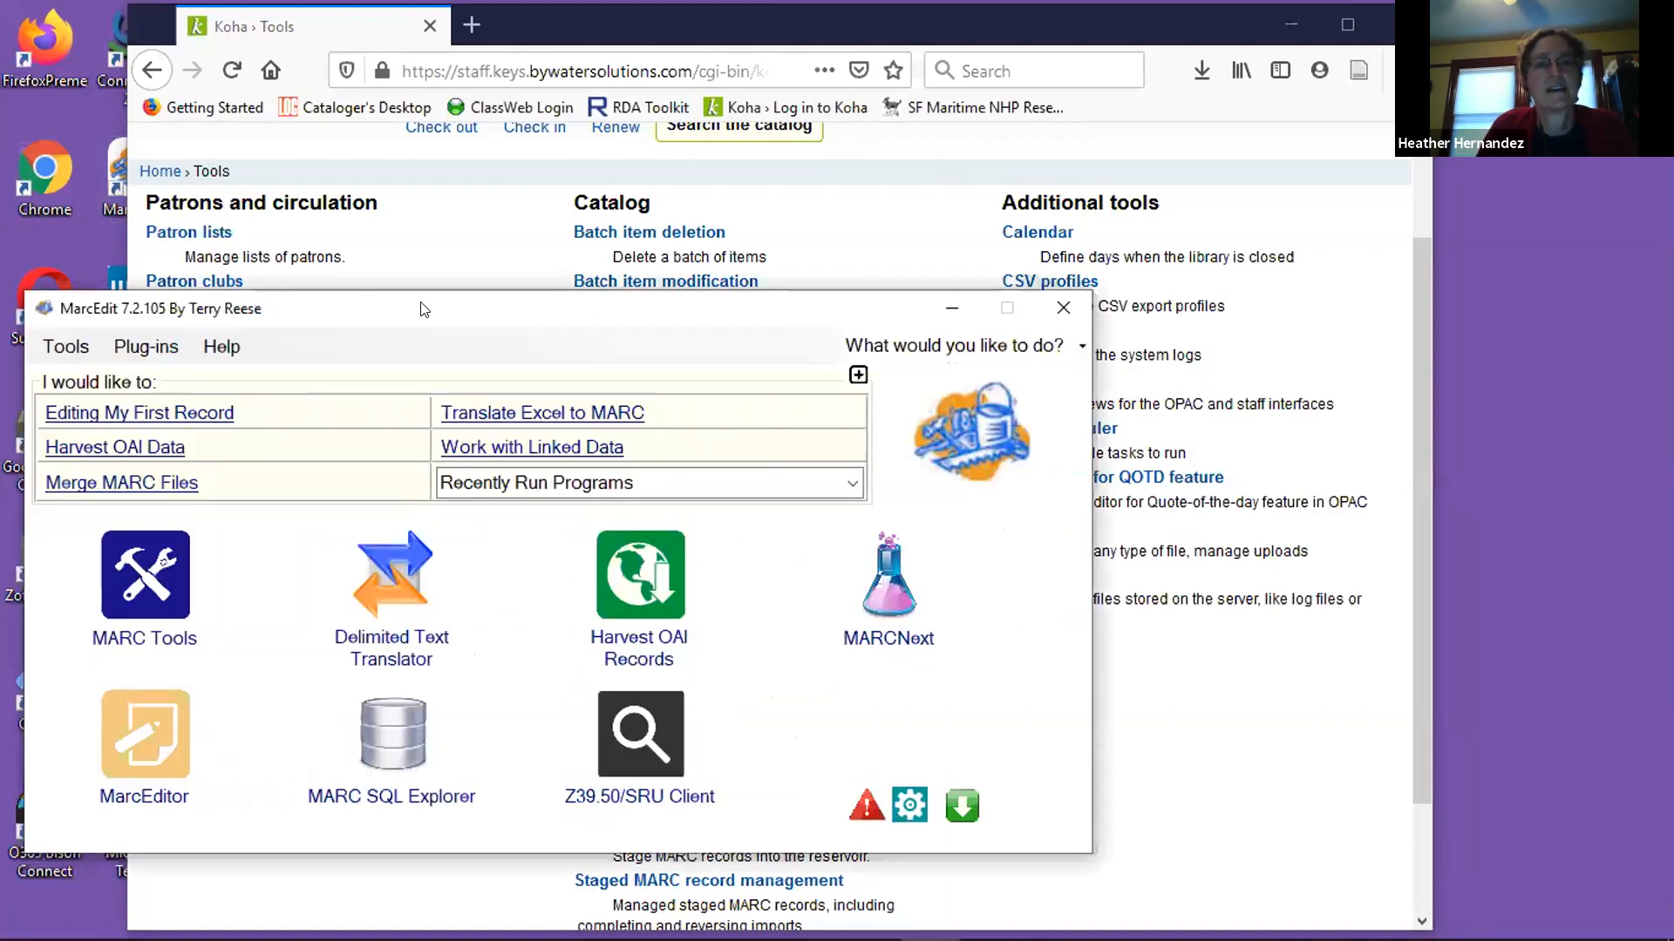
pyautogui.moveTo(431, 303); pyautogui.dragTo(461, 172)
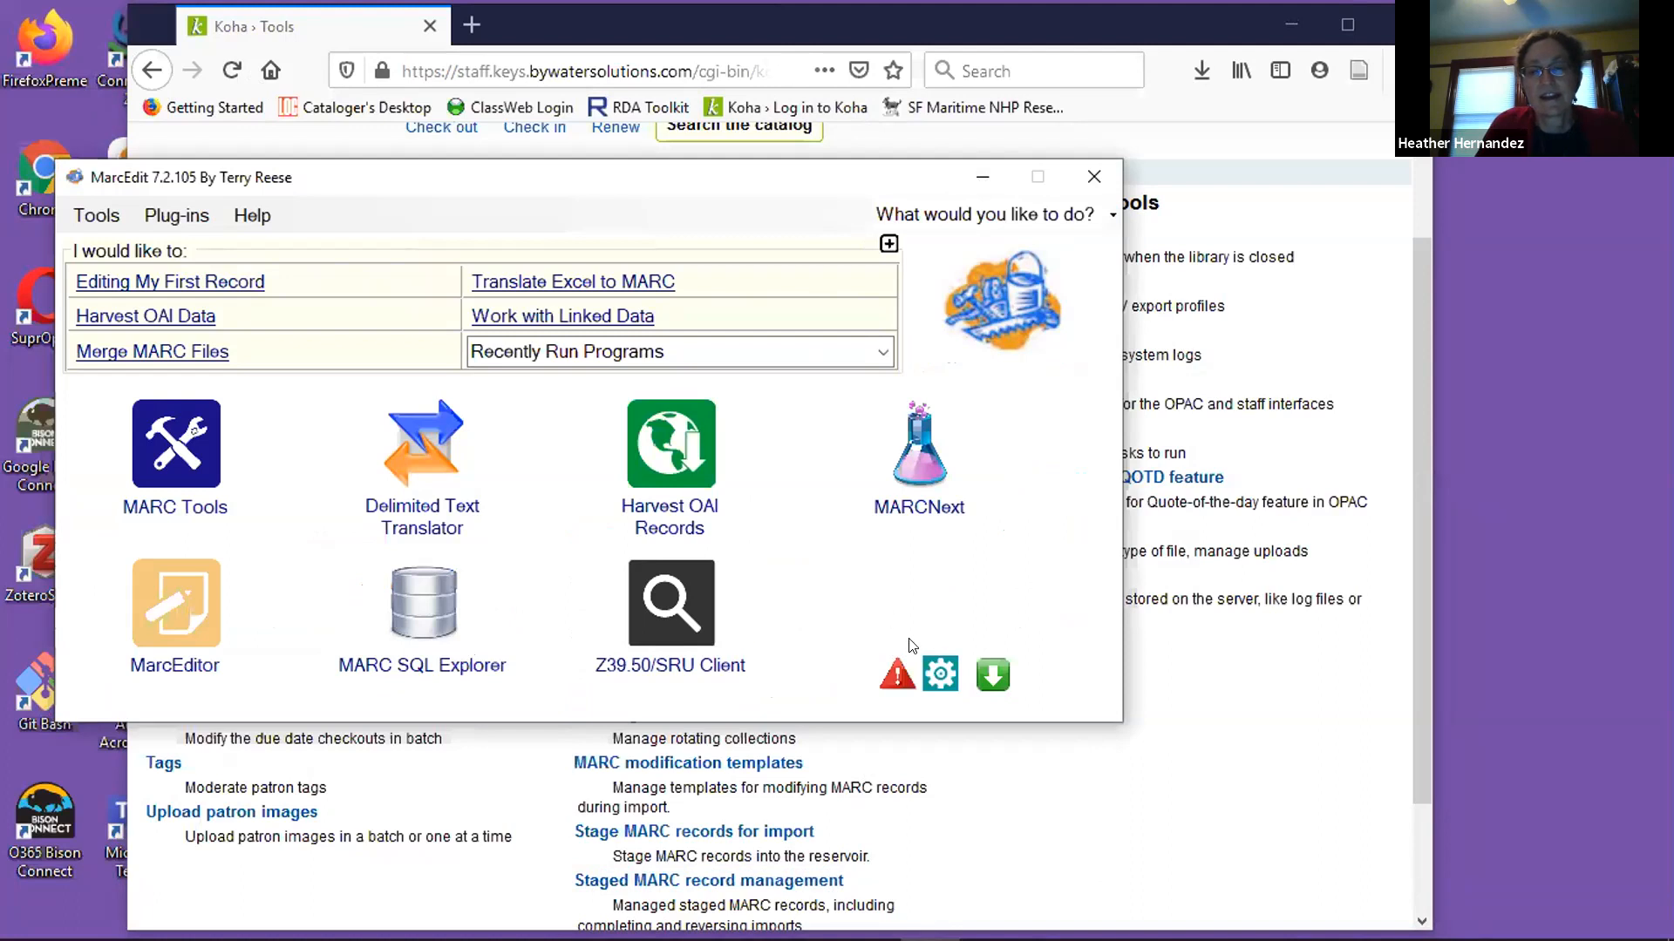
# Open the MarcEdit preferences and review the OCLC API Integration settings, from the key fields down to the holding code.
pyautogui.click(938, 682)
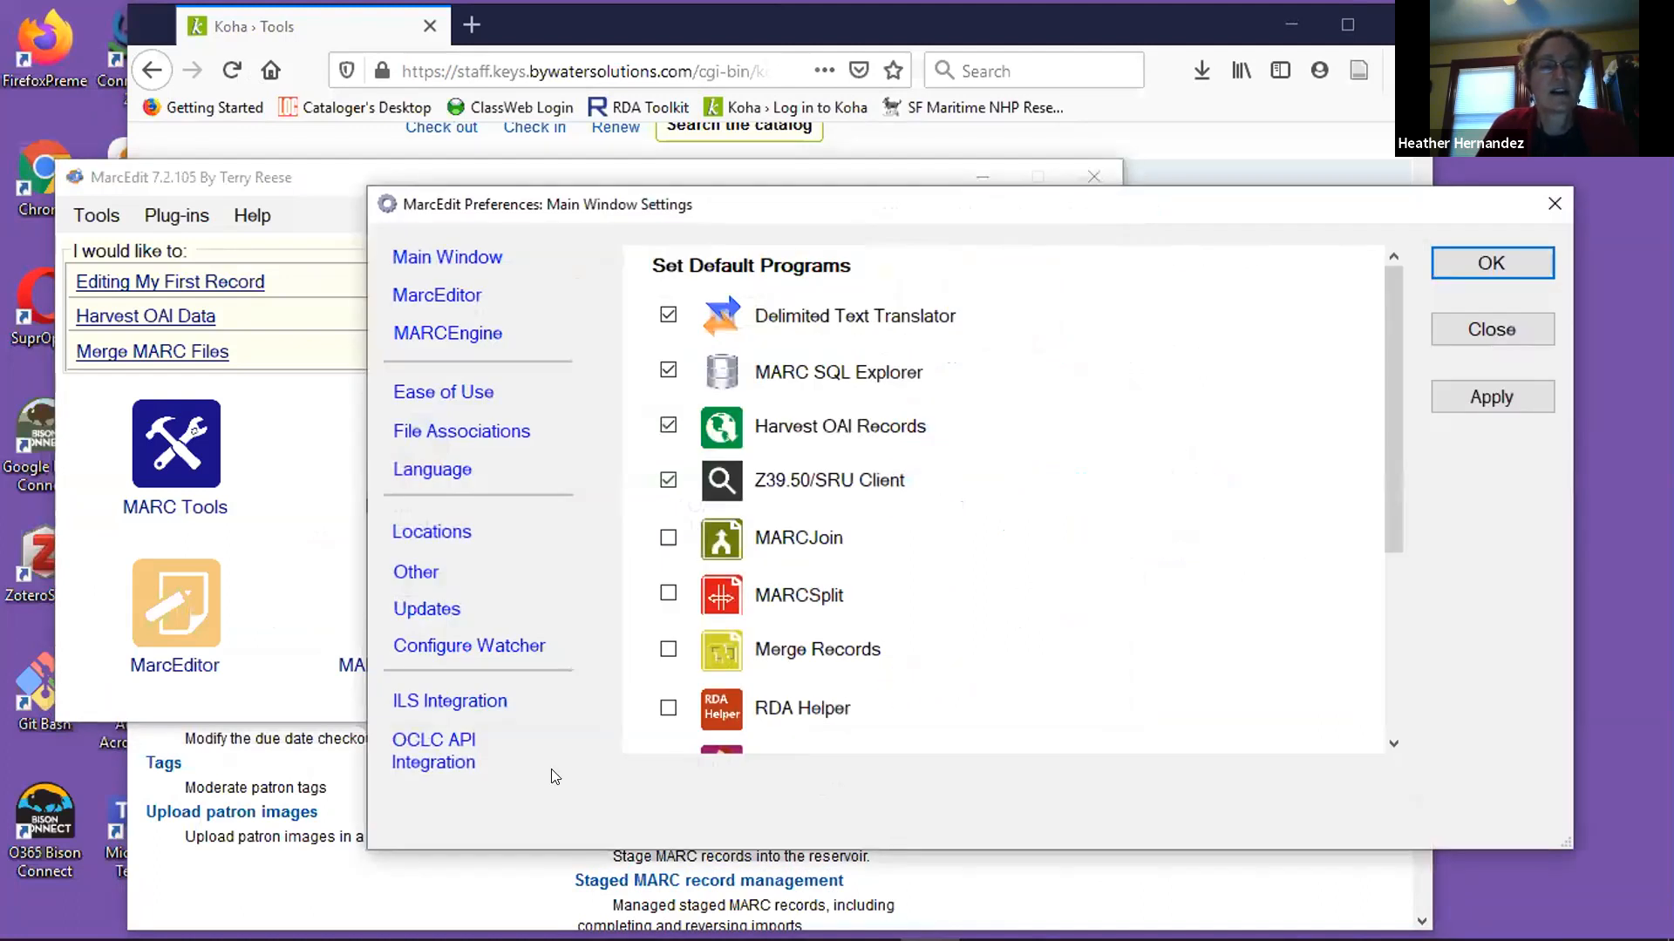
pyautogui.click(429, 771)
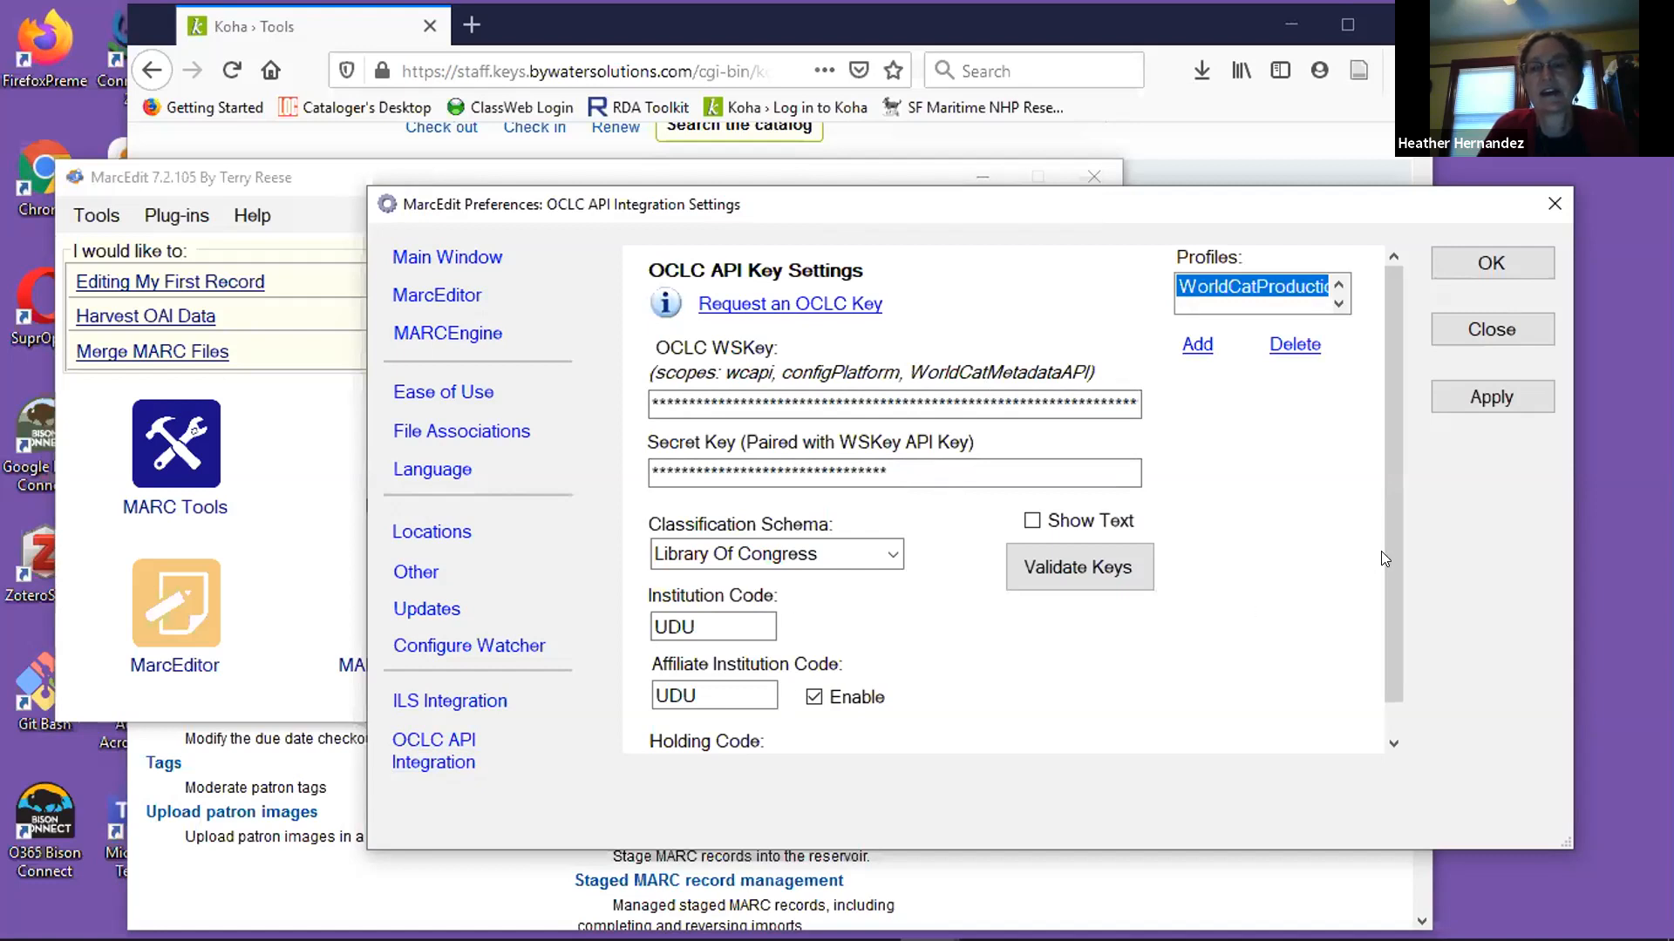
pyautogui.moveTo(1386, 560); pyautogui.dragTo(1381, 596)
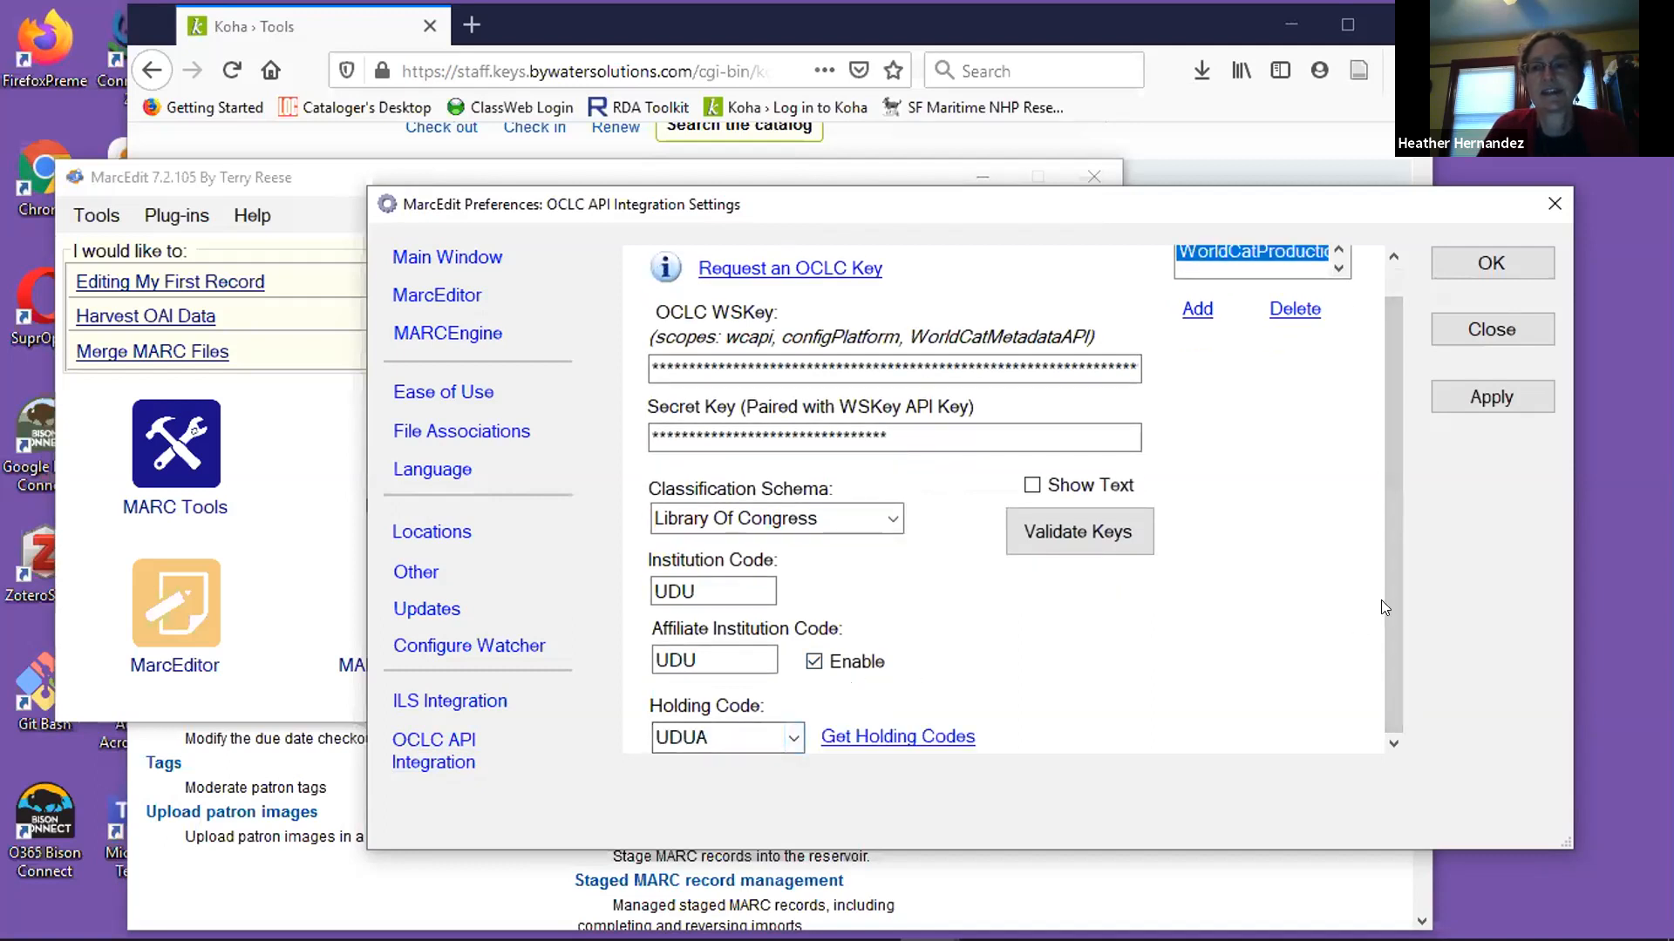
pyautogui.moveTo(1393, 631); pyautogui.dragTo(1392, 591)
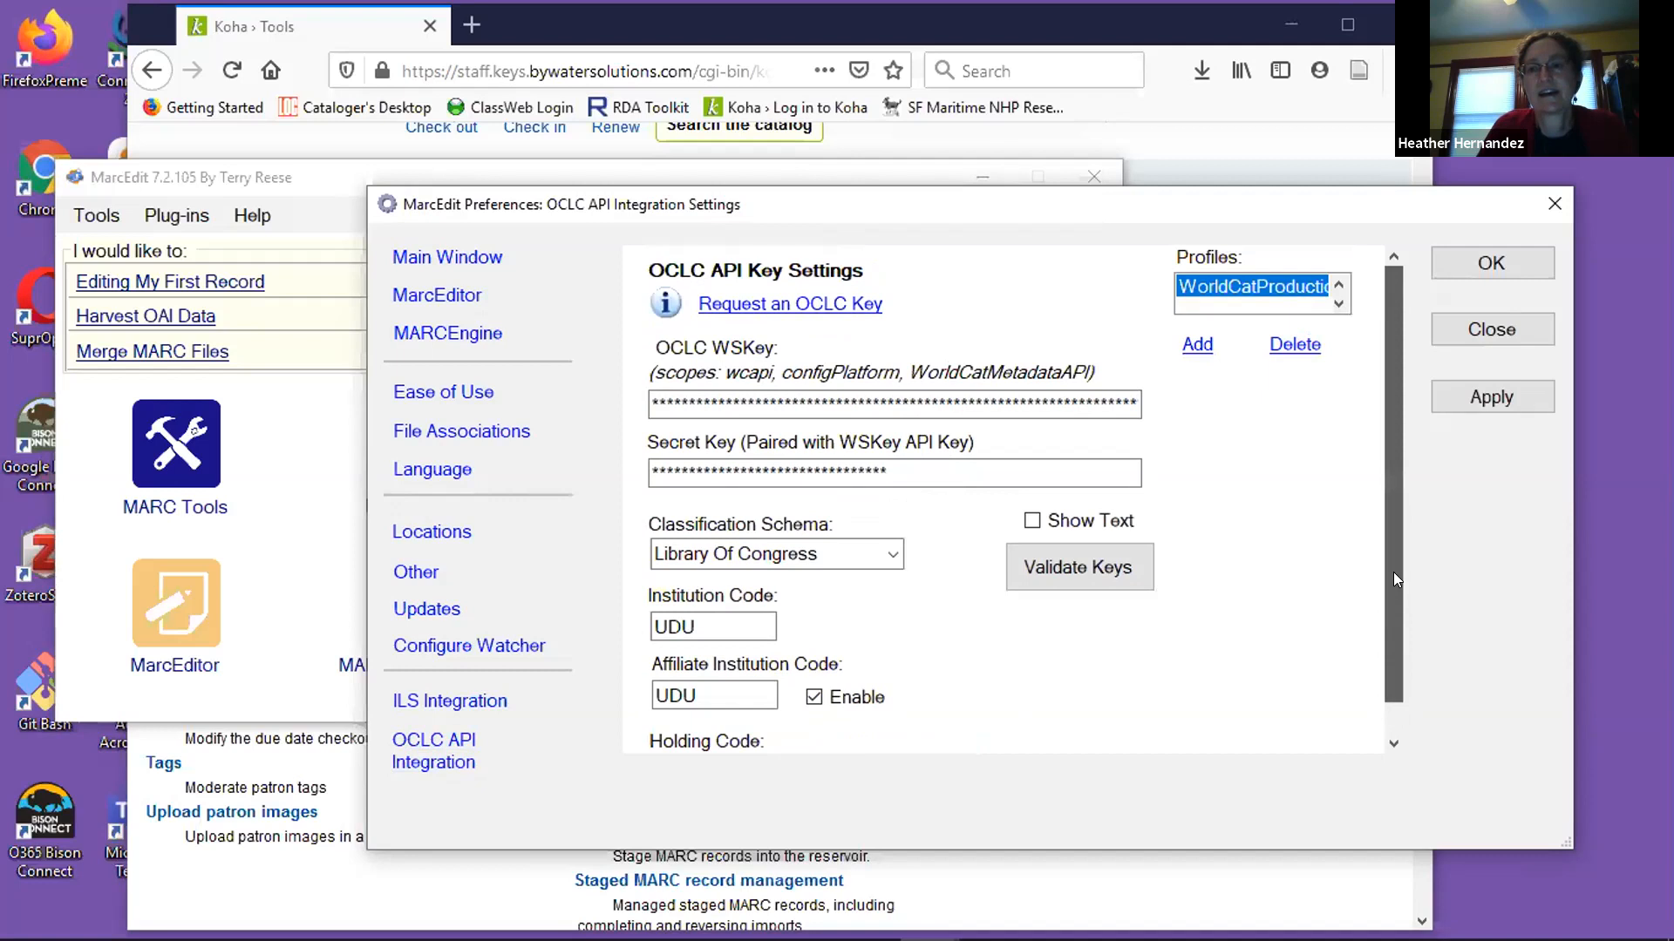
pyautogui.scroll(-1, 1208, 676)
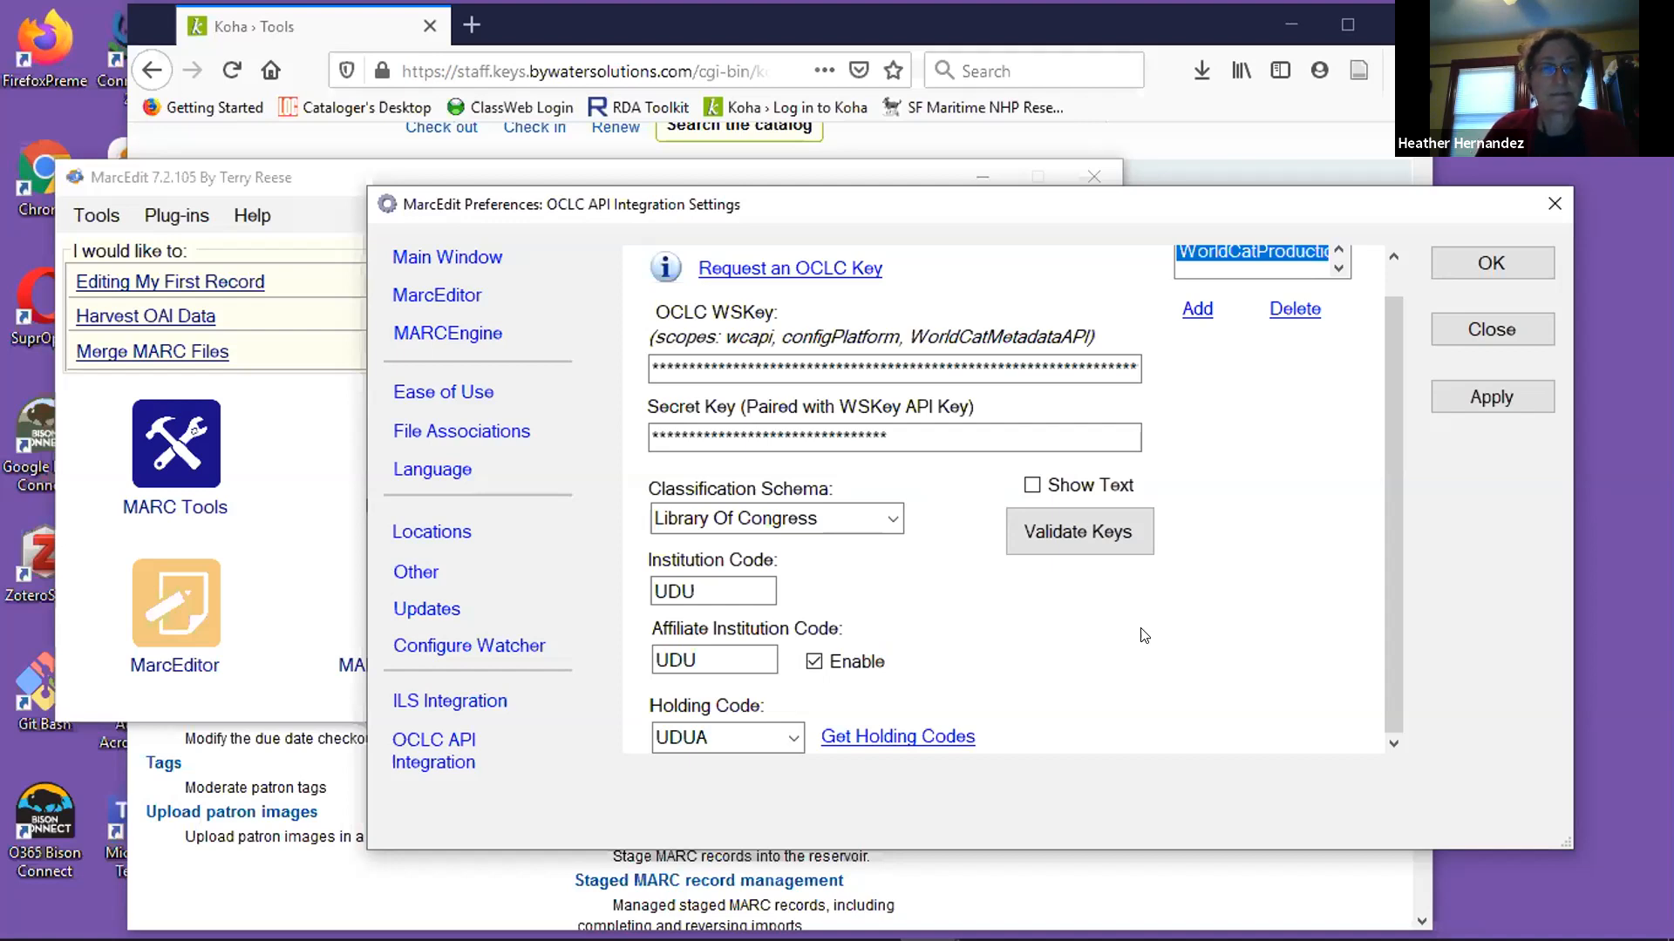
# Review the ILS Integration settings for Koha down to the selected server, and close the preferences.
pyautogui.click(443, 701)
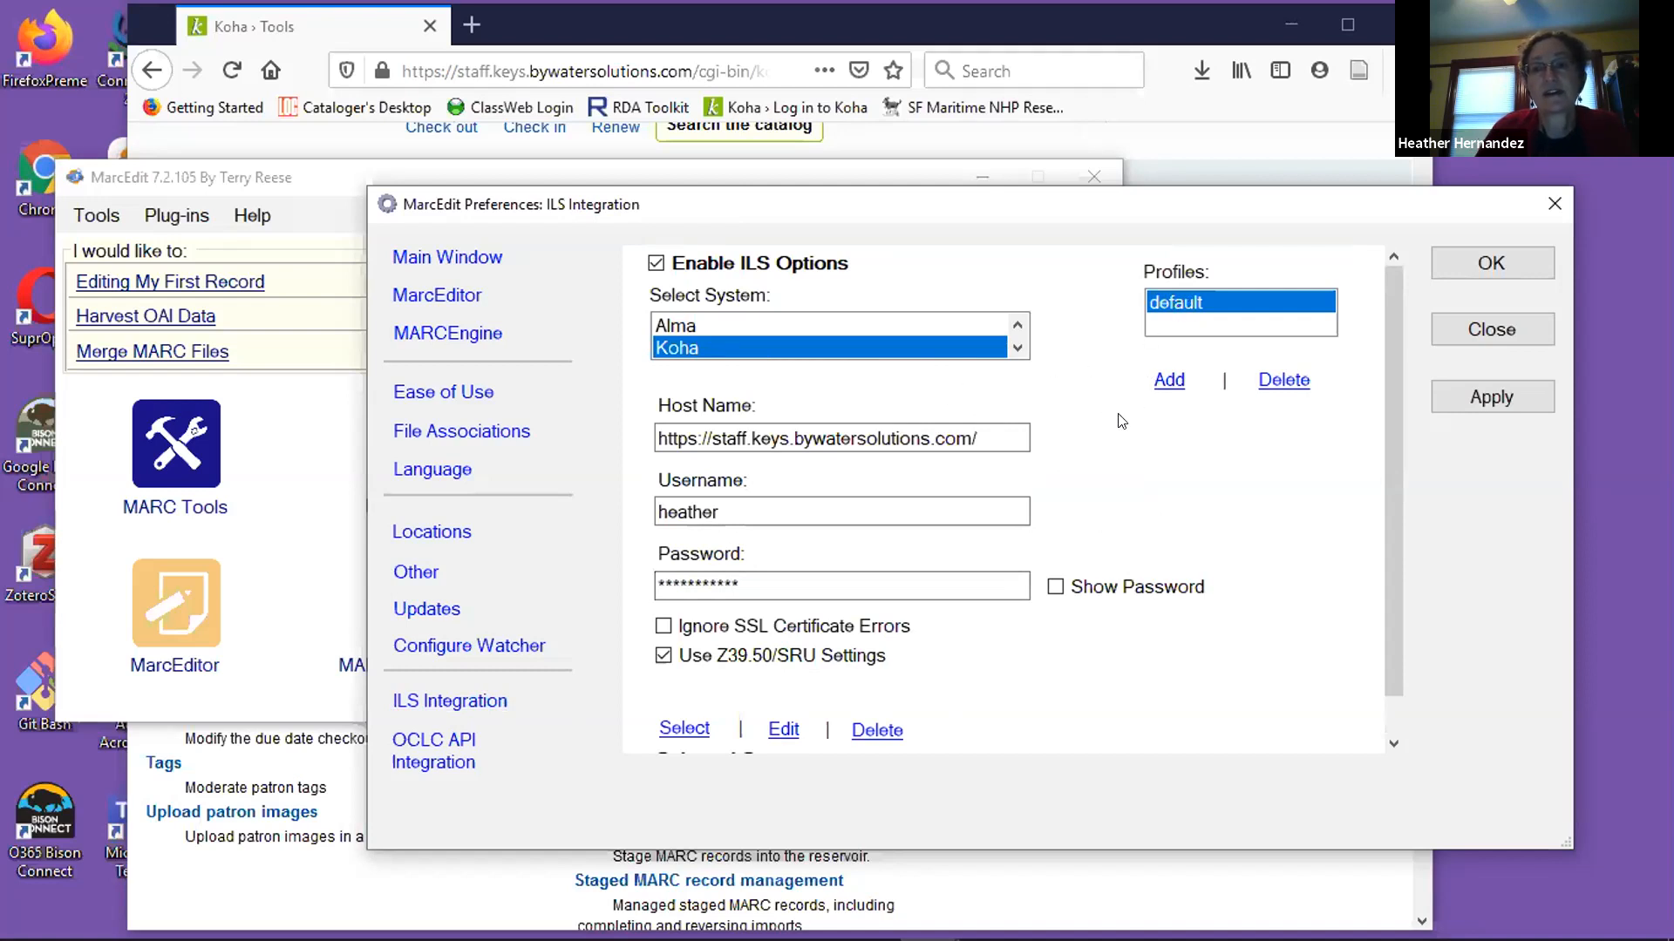
pyautogui.scroll(-1, 1121, 417)
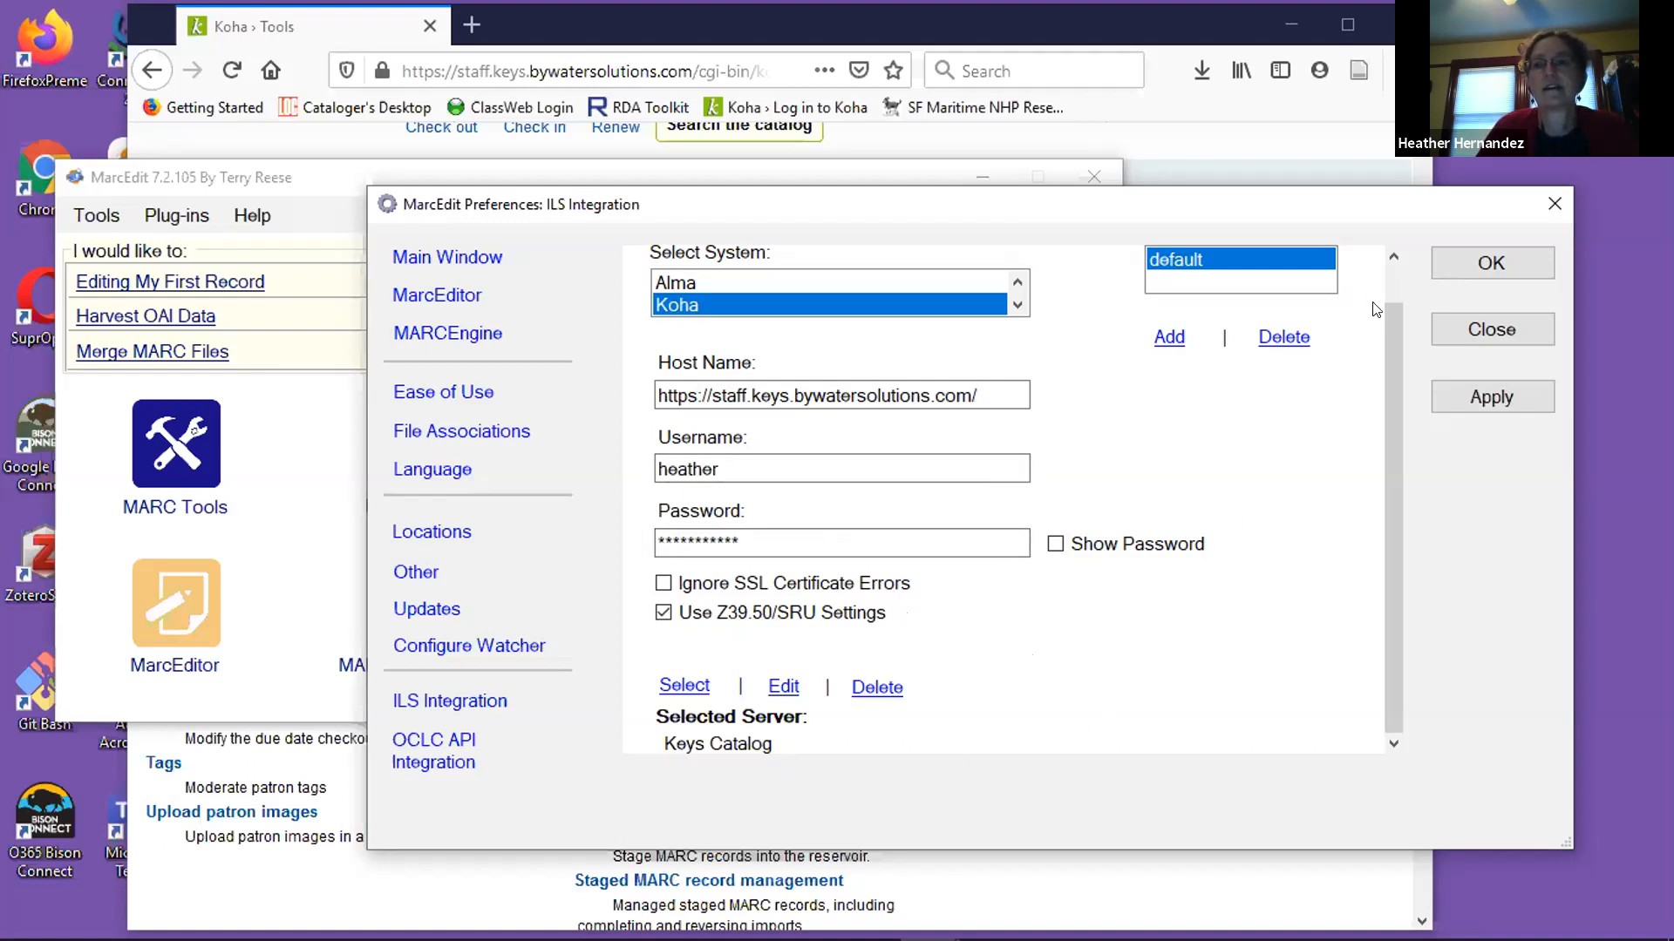
pyautogui.moveTo(1458, 205); pyautogui.dragTo(1263, 143)
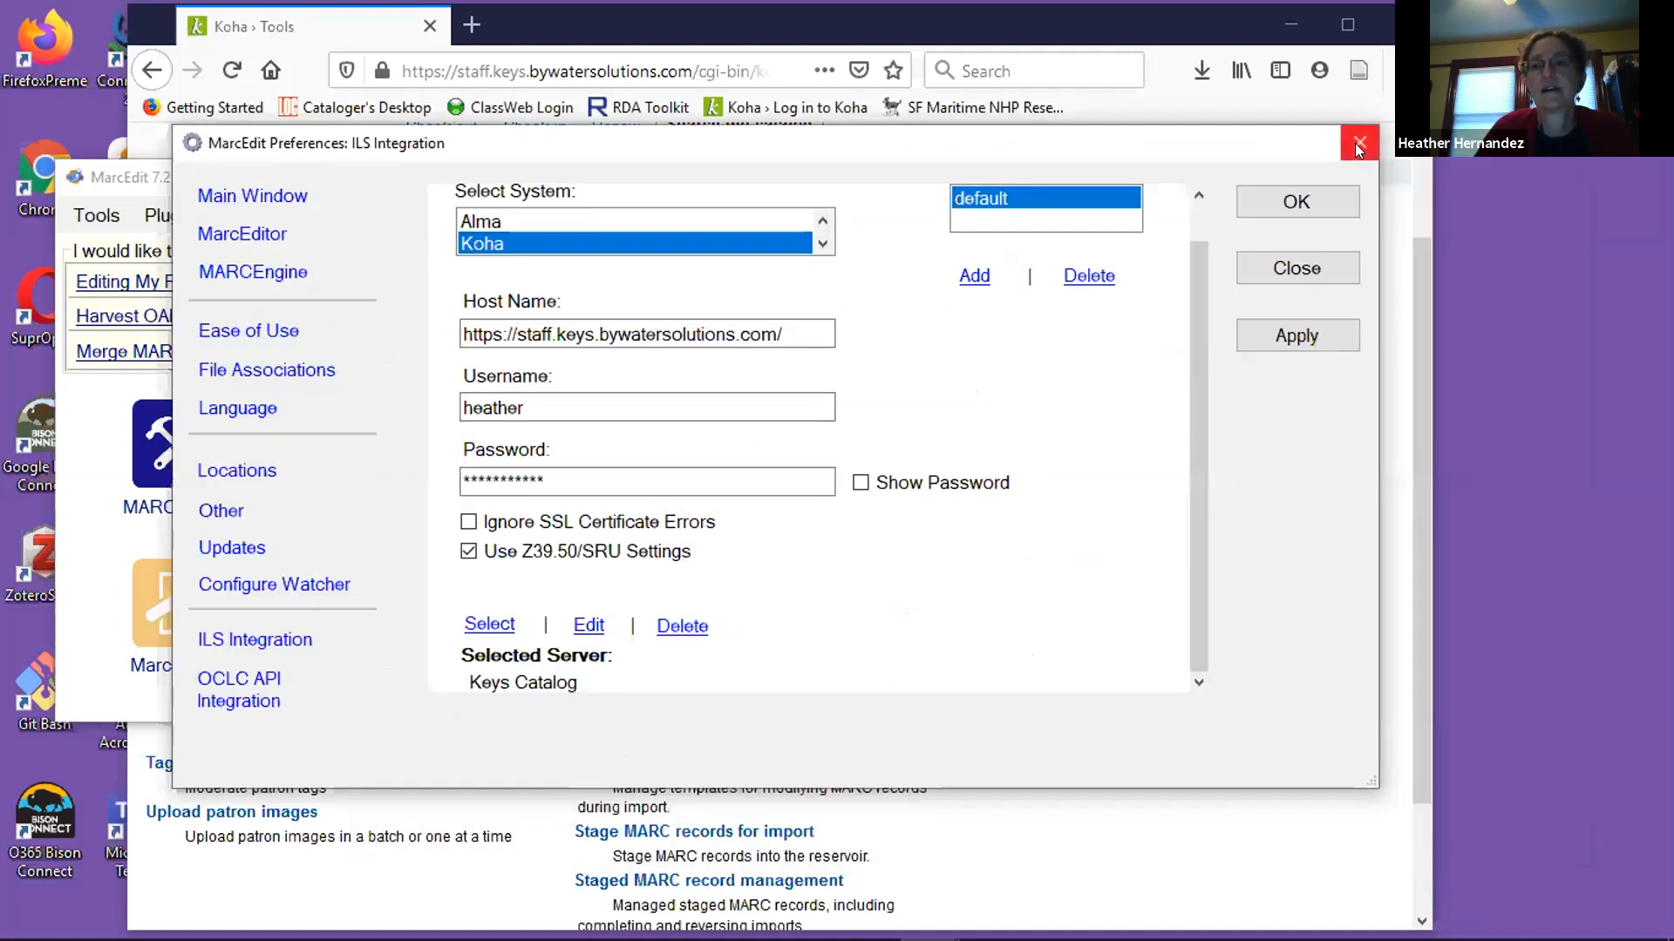
pyautogui.click(1357, 144)
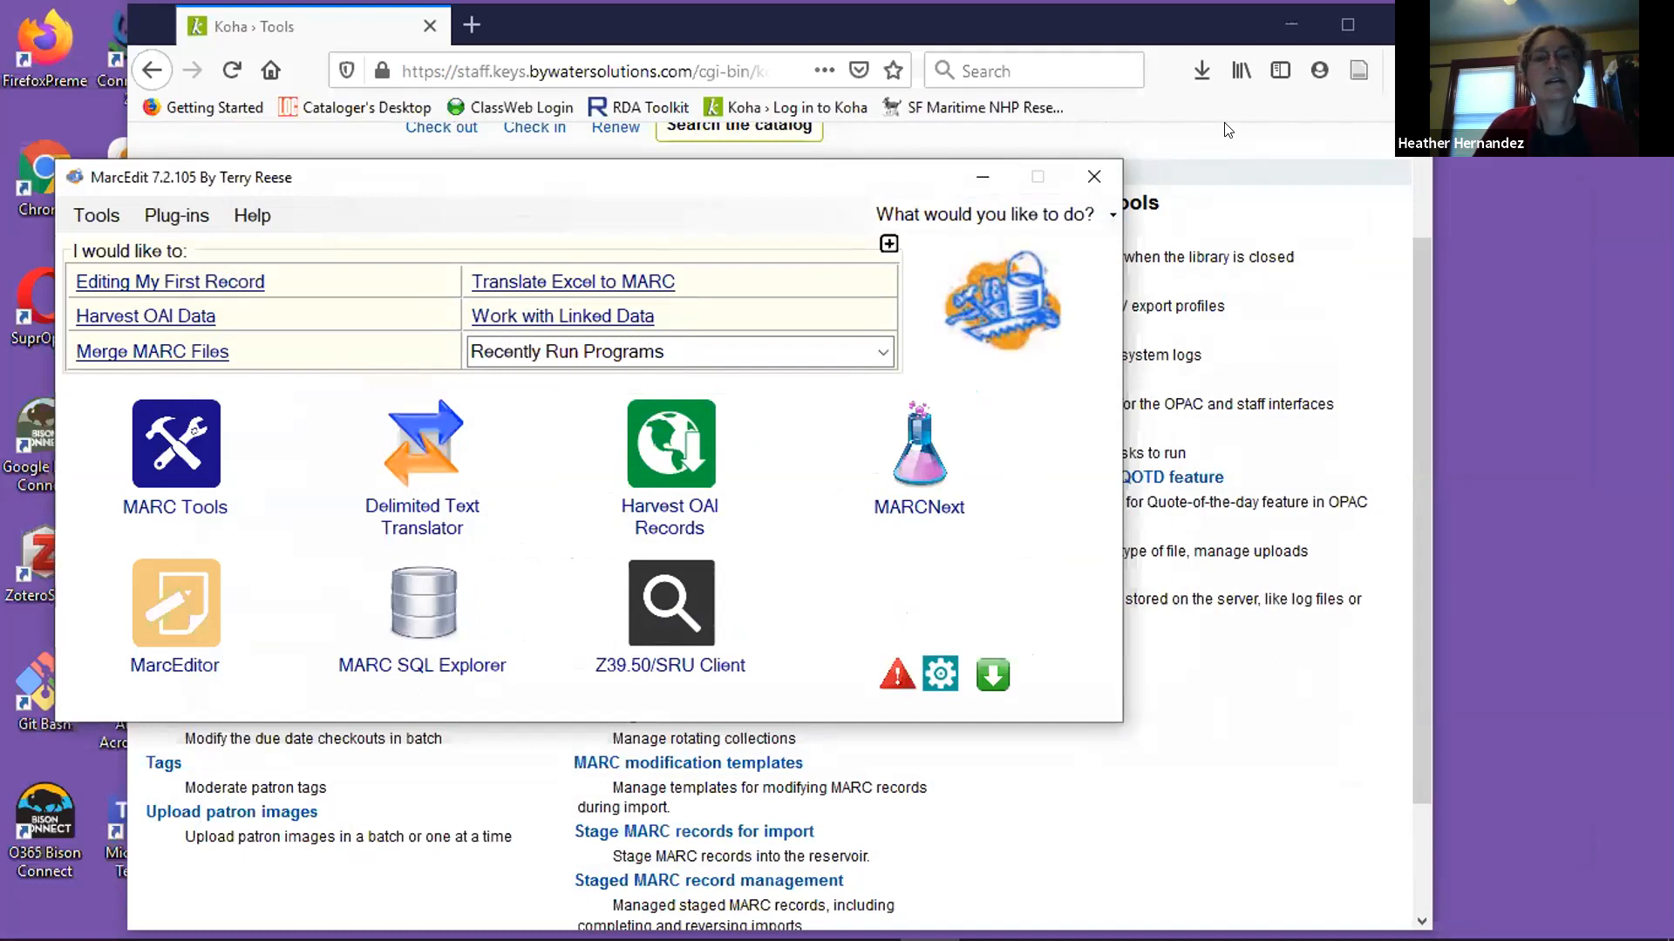
# Switch back to Koha in Firefox and open a new Z39.50/SRU search from the Cataloging module.
pyautogui.click(1203, 145)
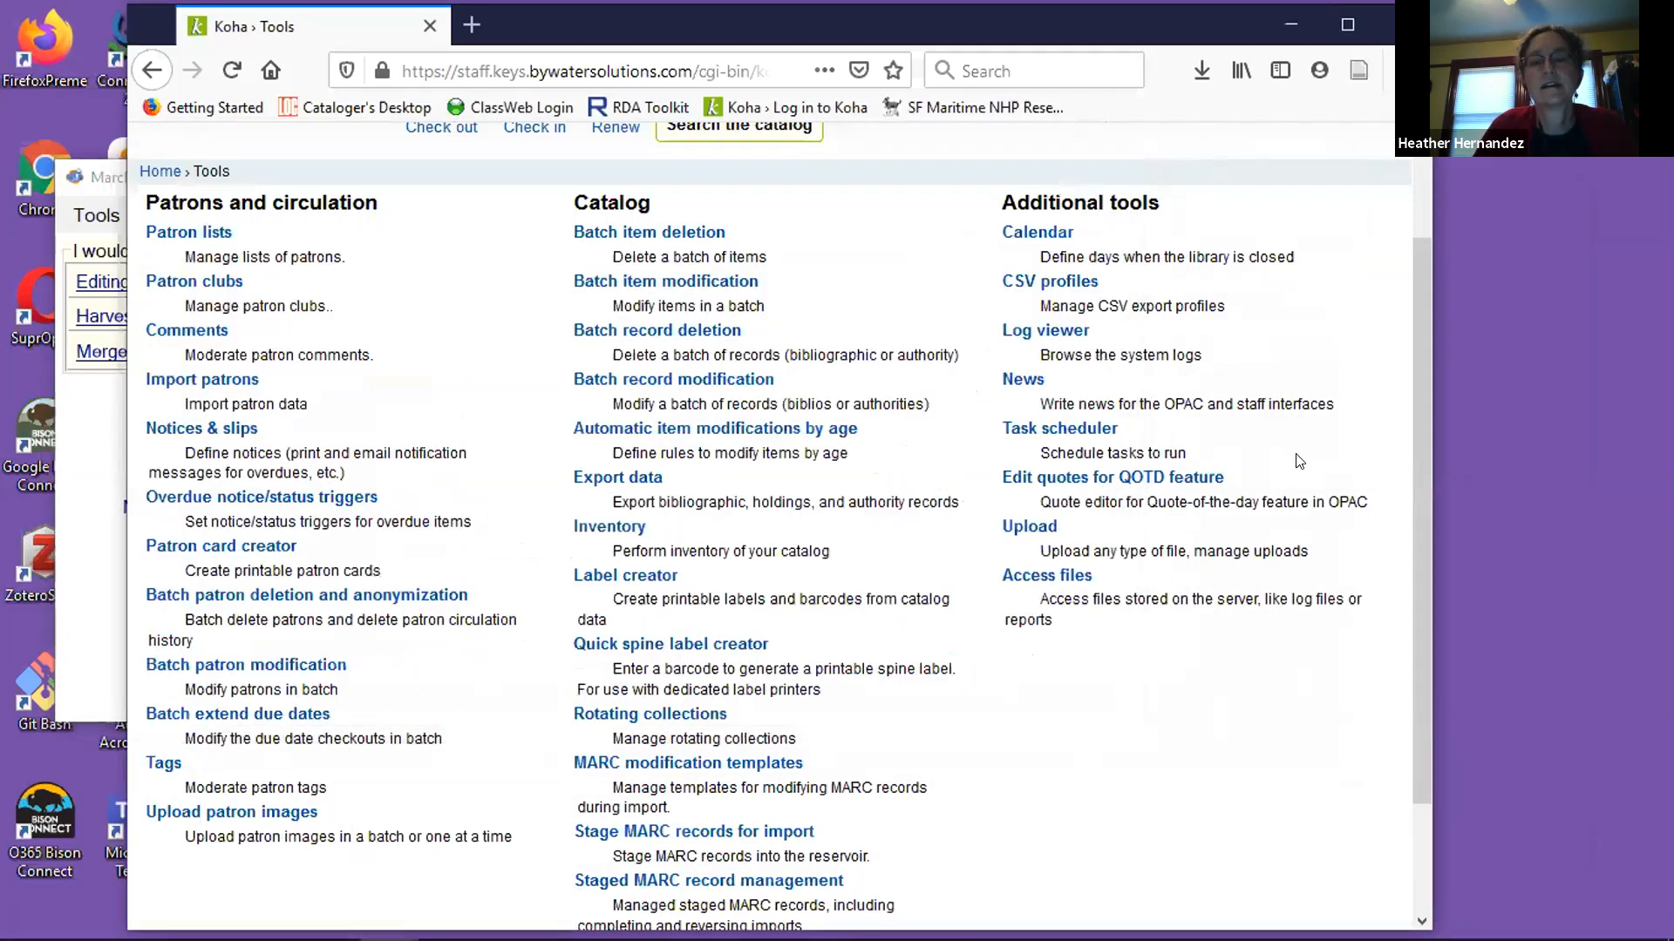
pyautogui.scroll(3, 1299, 461)
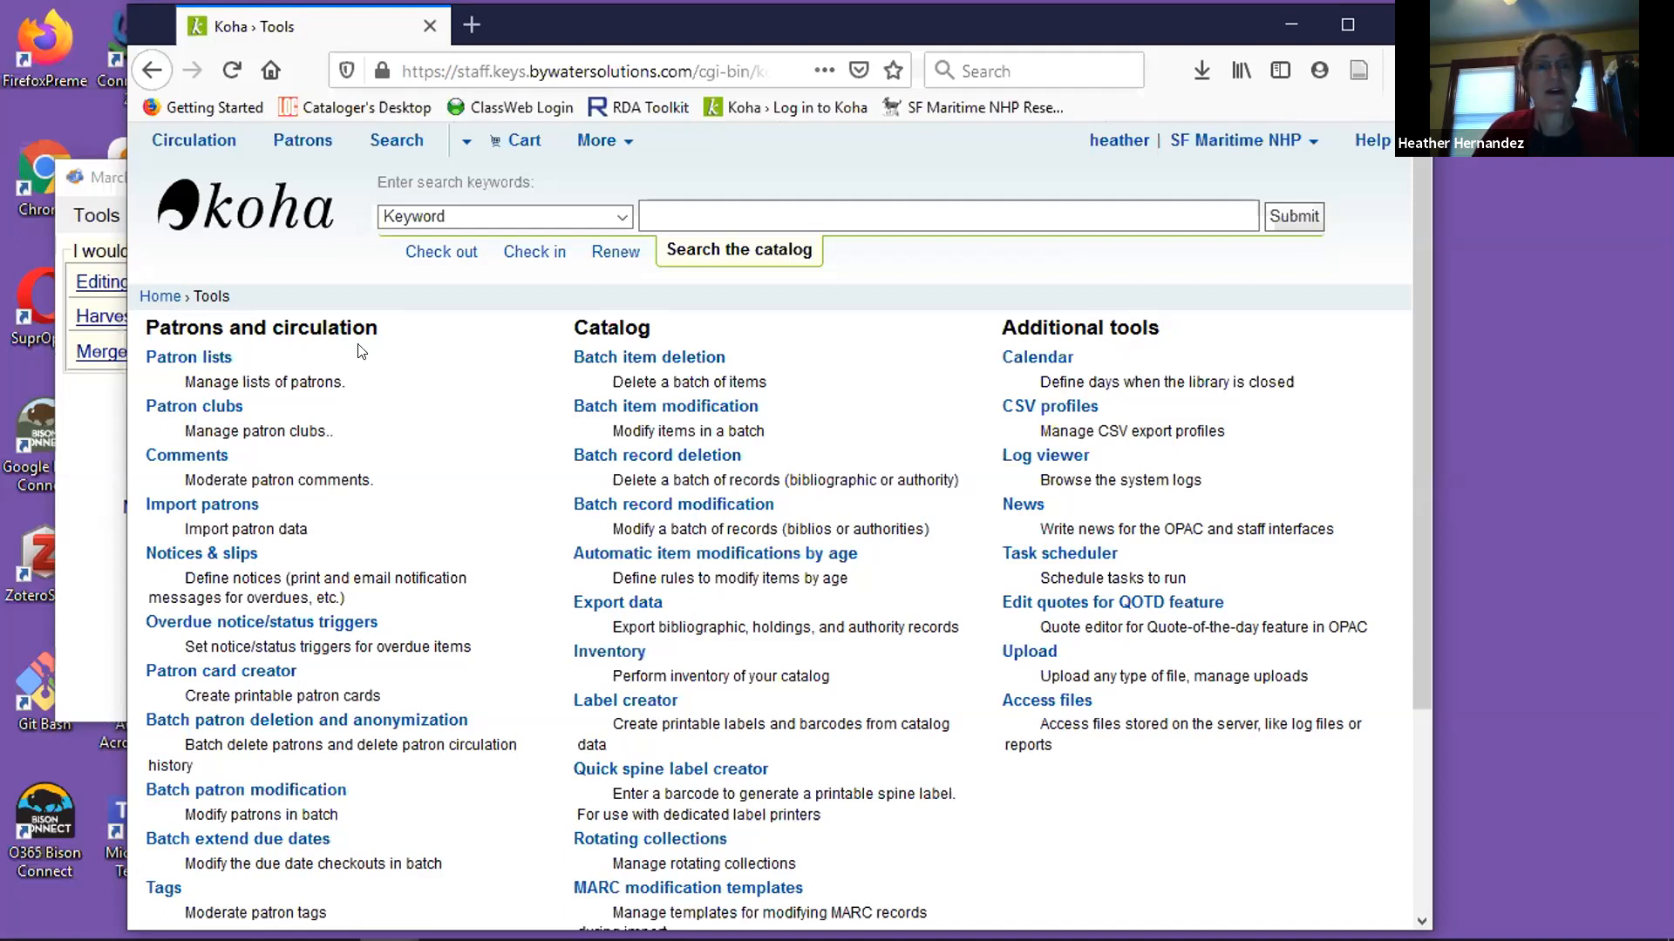
pyautogui.click(290, 224)
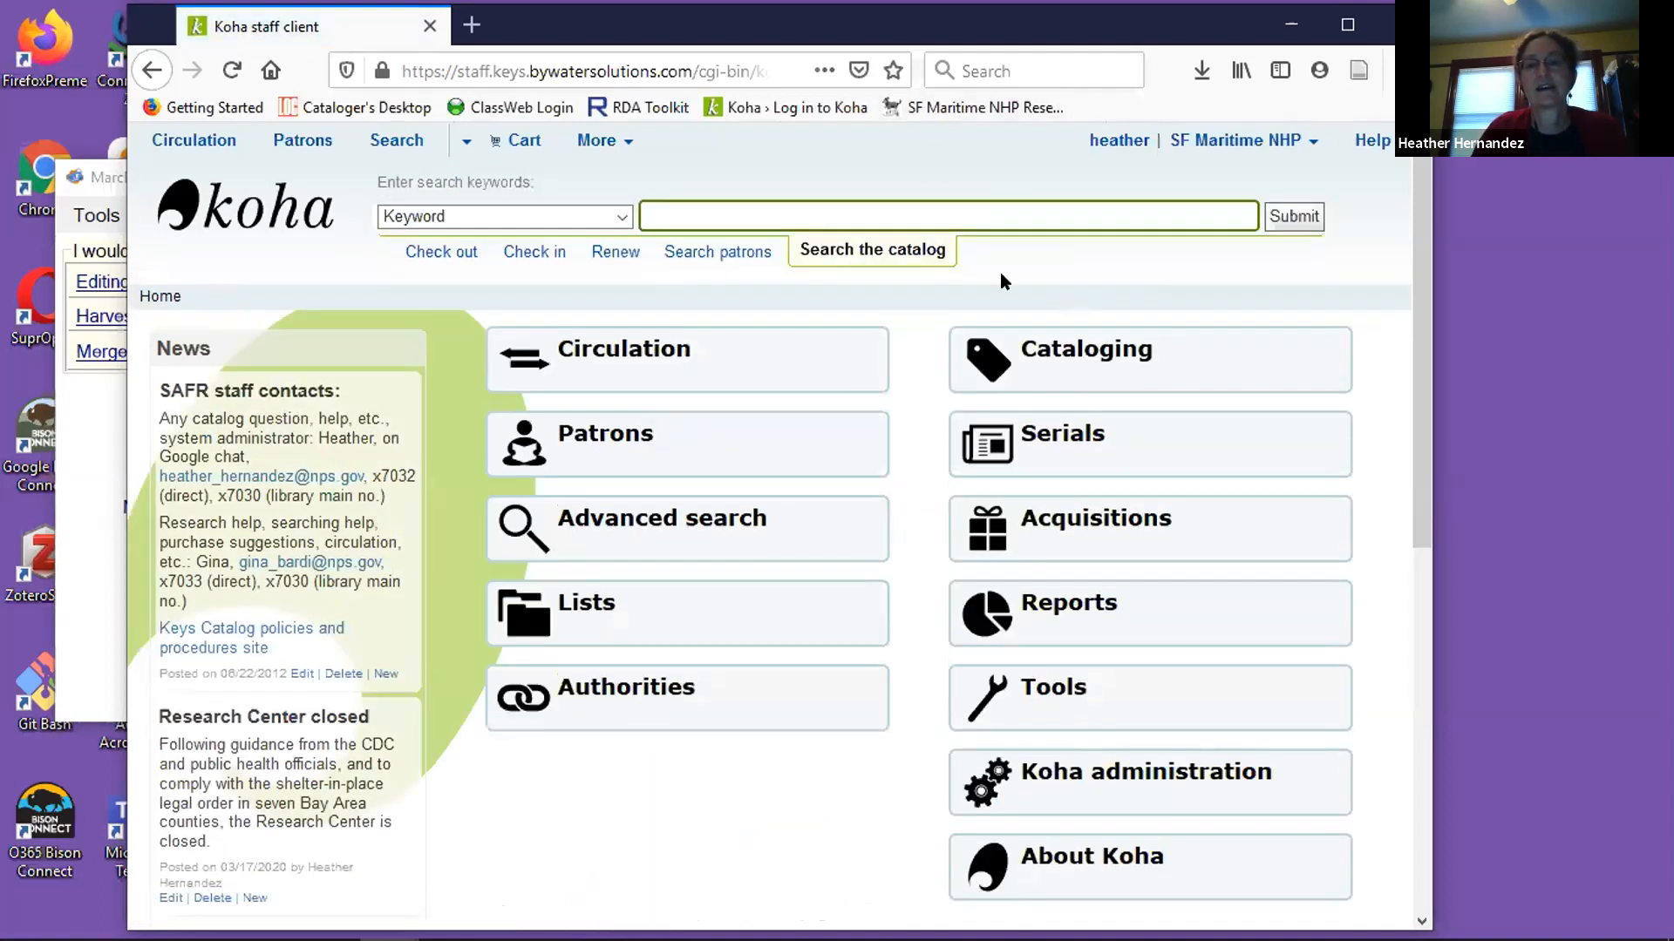
pyautogui.click(1125, 353)
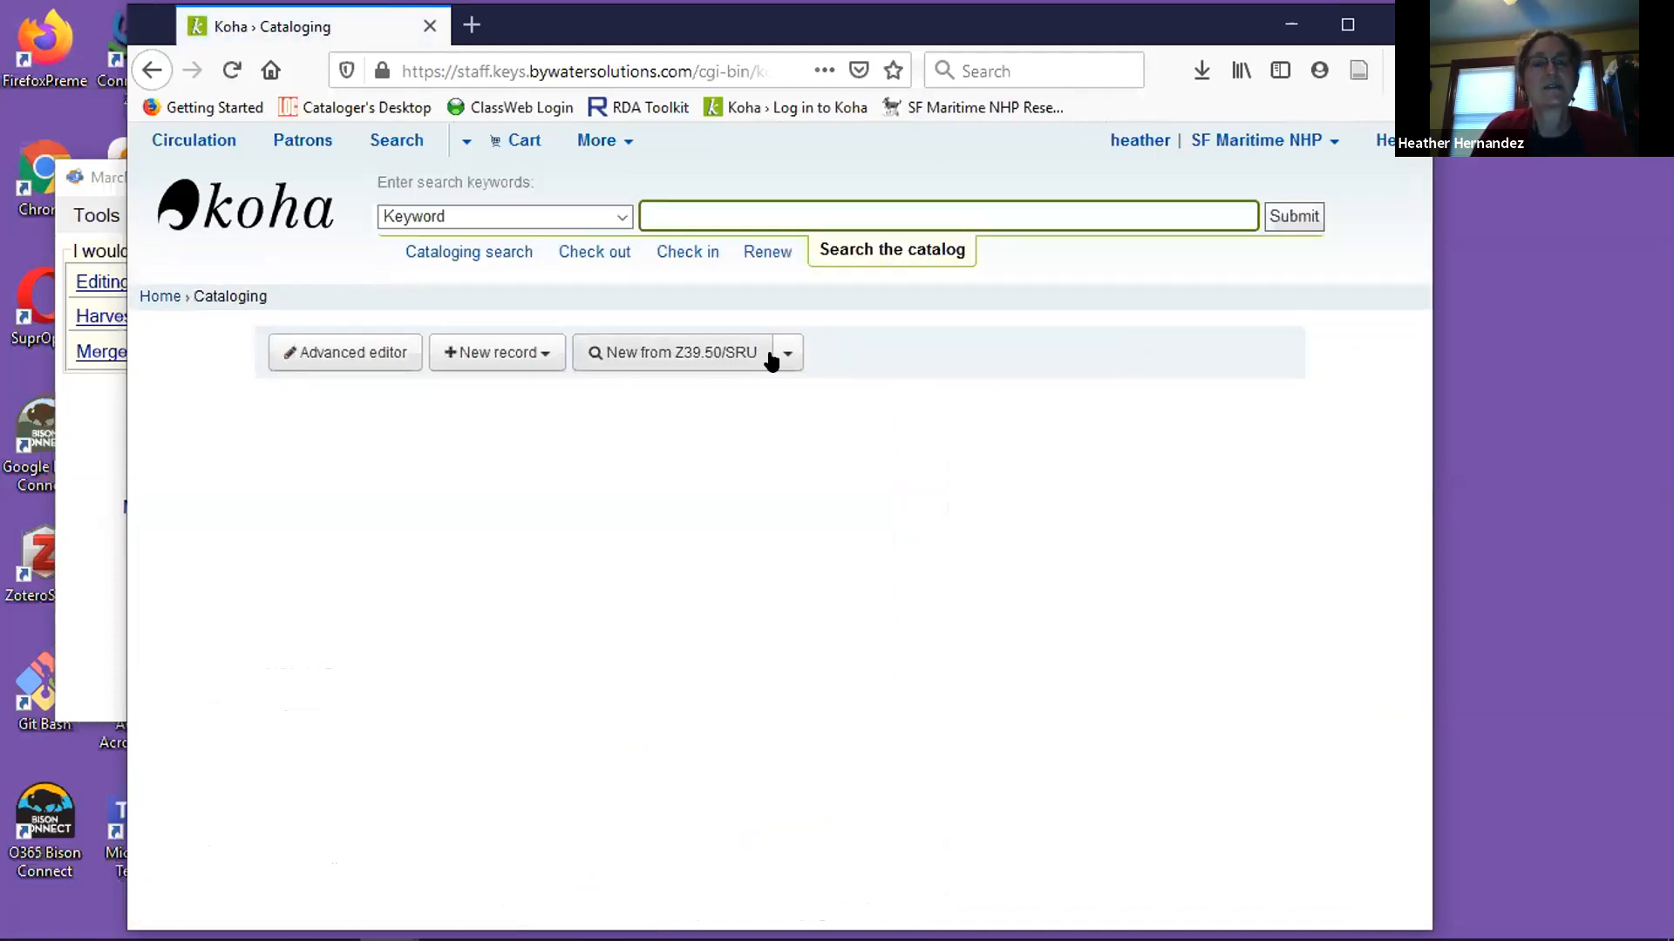
pyautogui.click(717, 360)
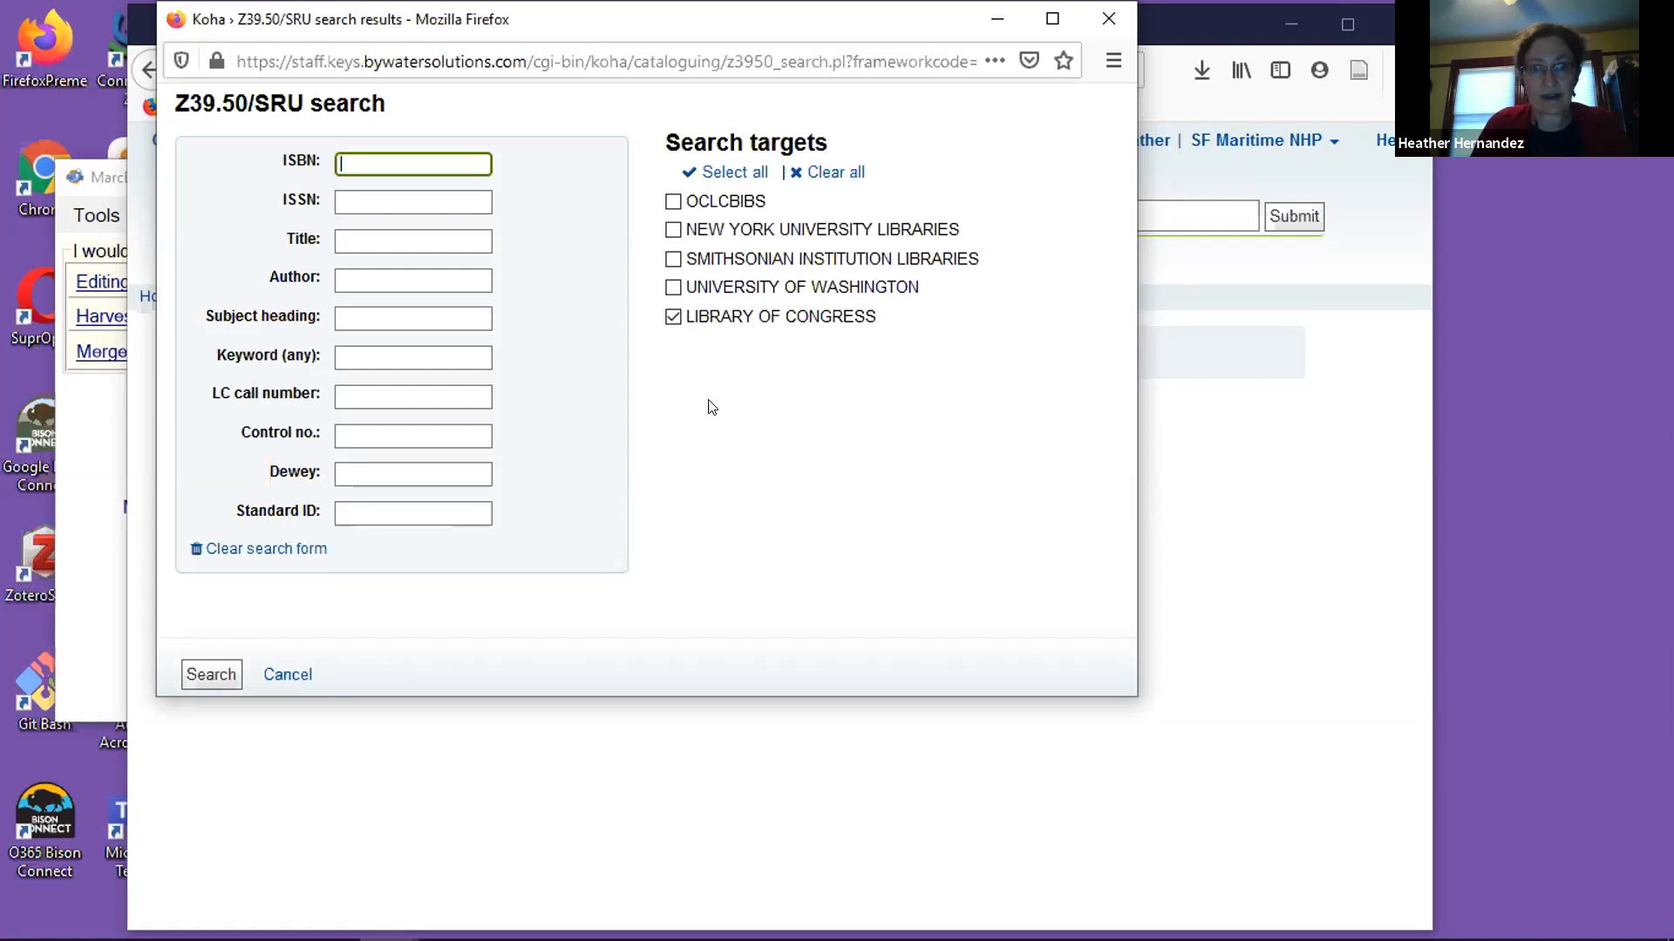
# Add OCLCBIBS to the search targets and search for the title "annotated hobbit".
pyautogui.click(672, 203)
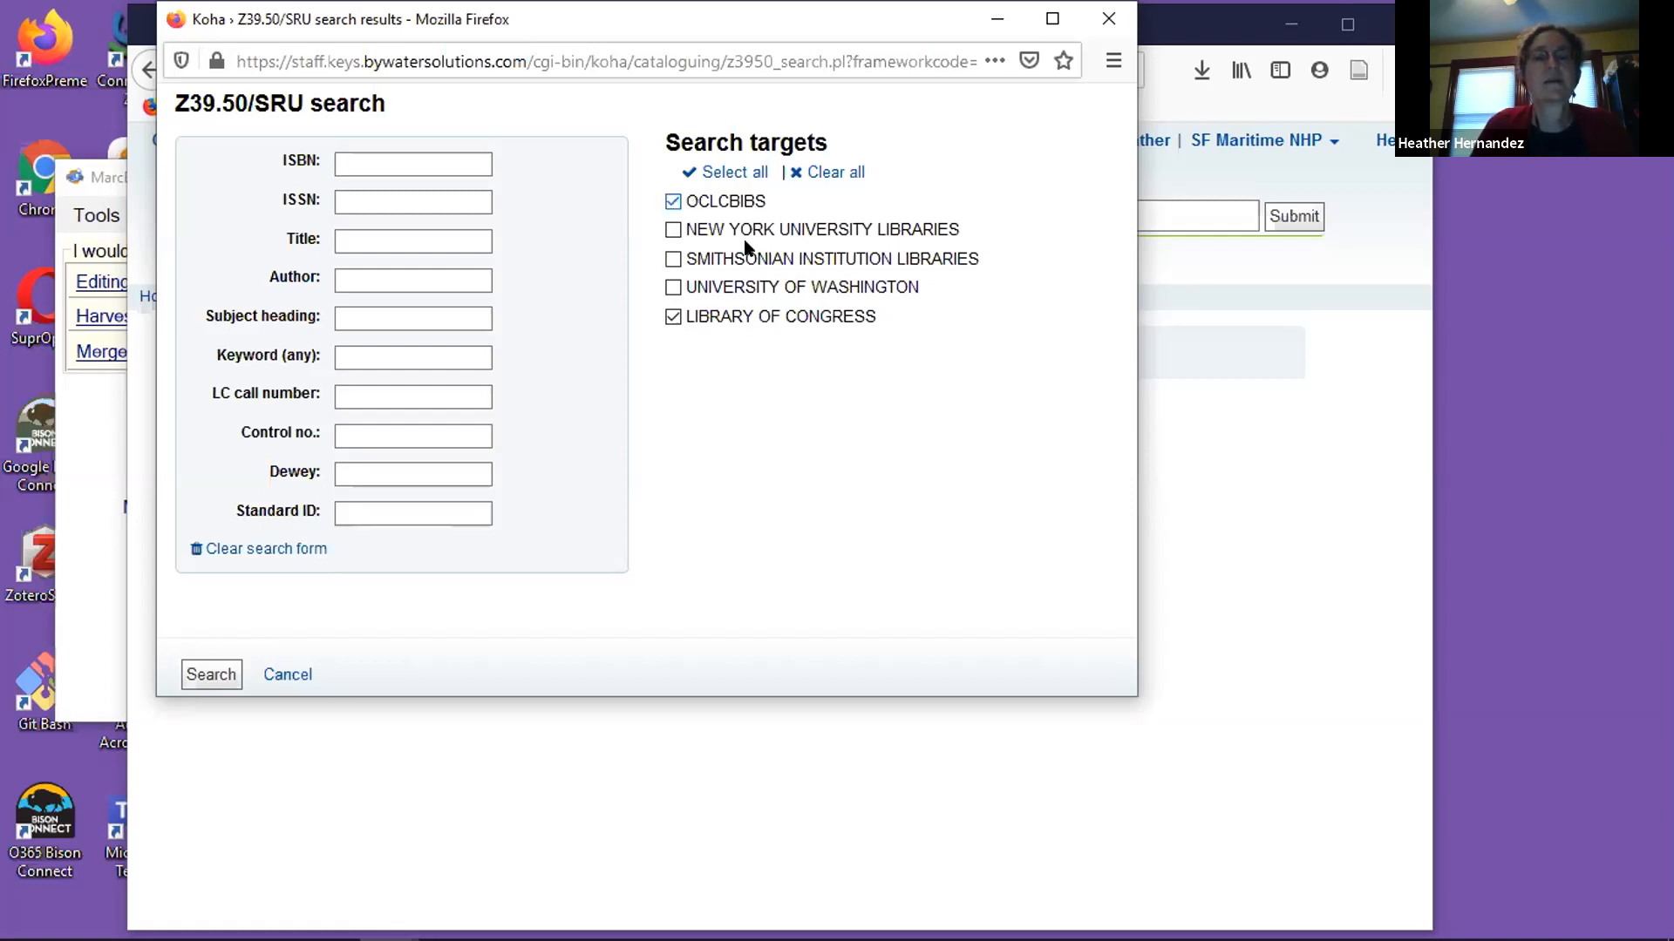
pyautogui.click(450, 246)
pyautogui.click(450, 246)
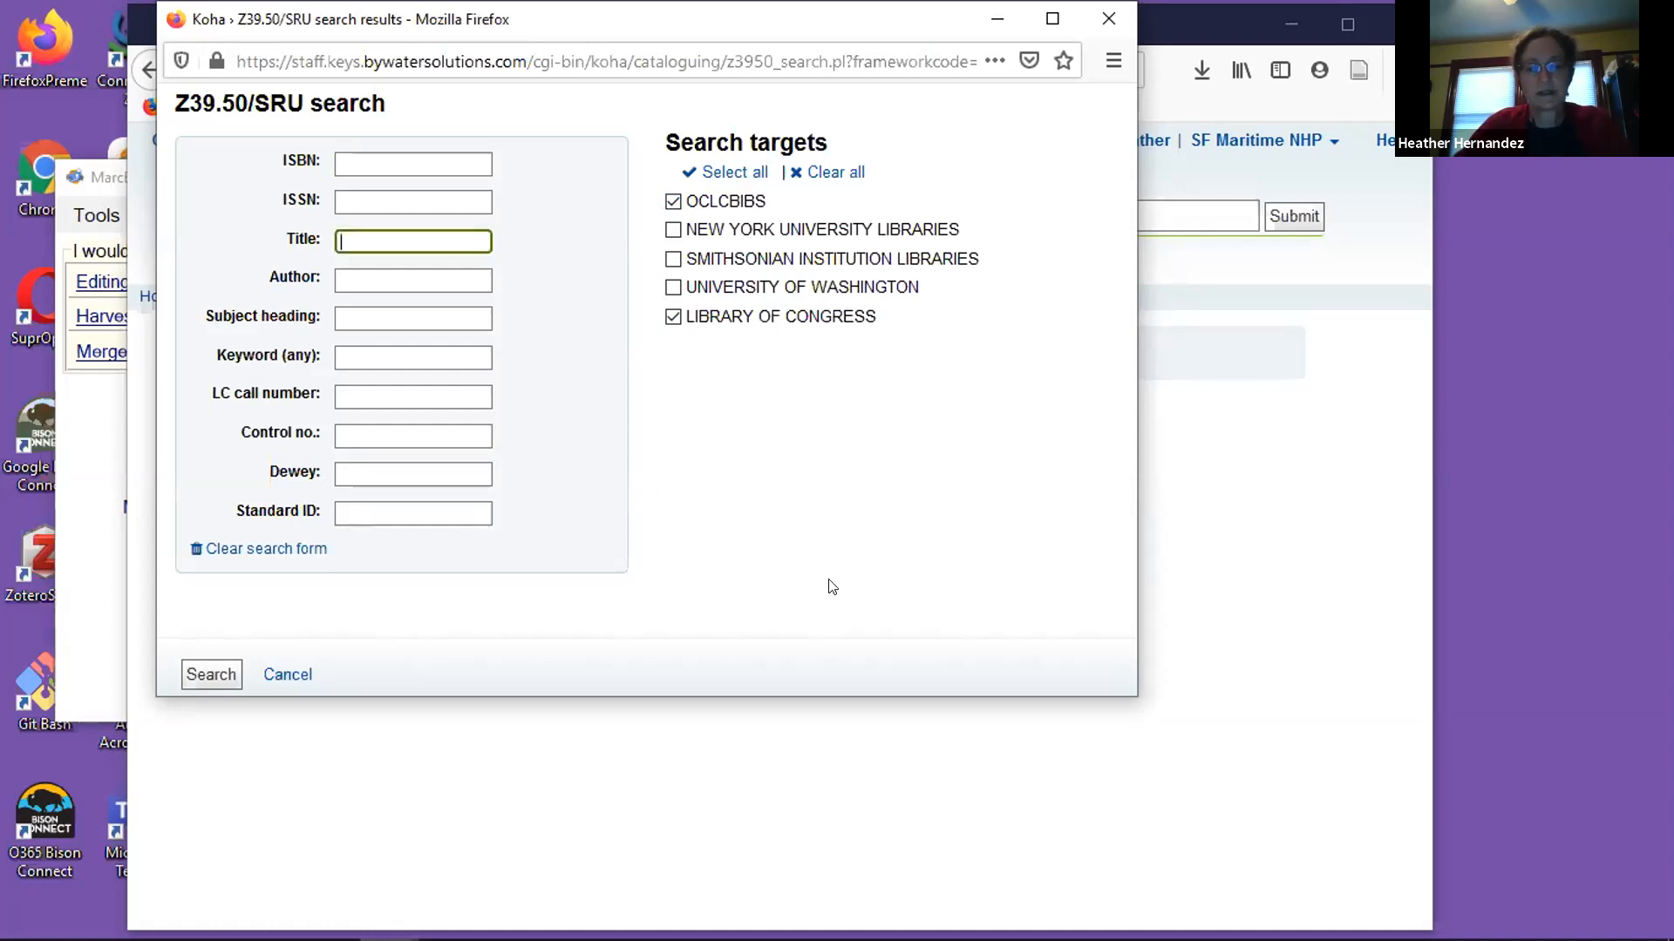
pyautogui.write('annotated')
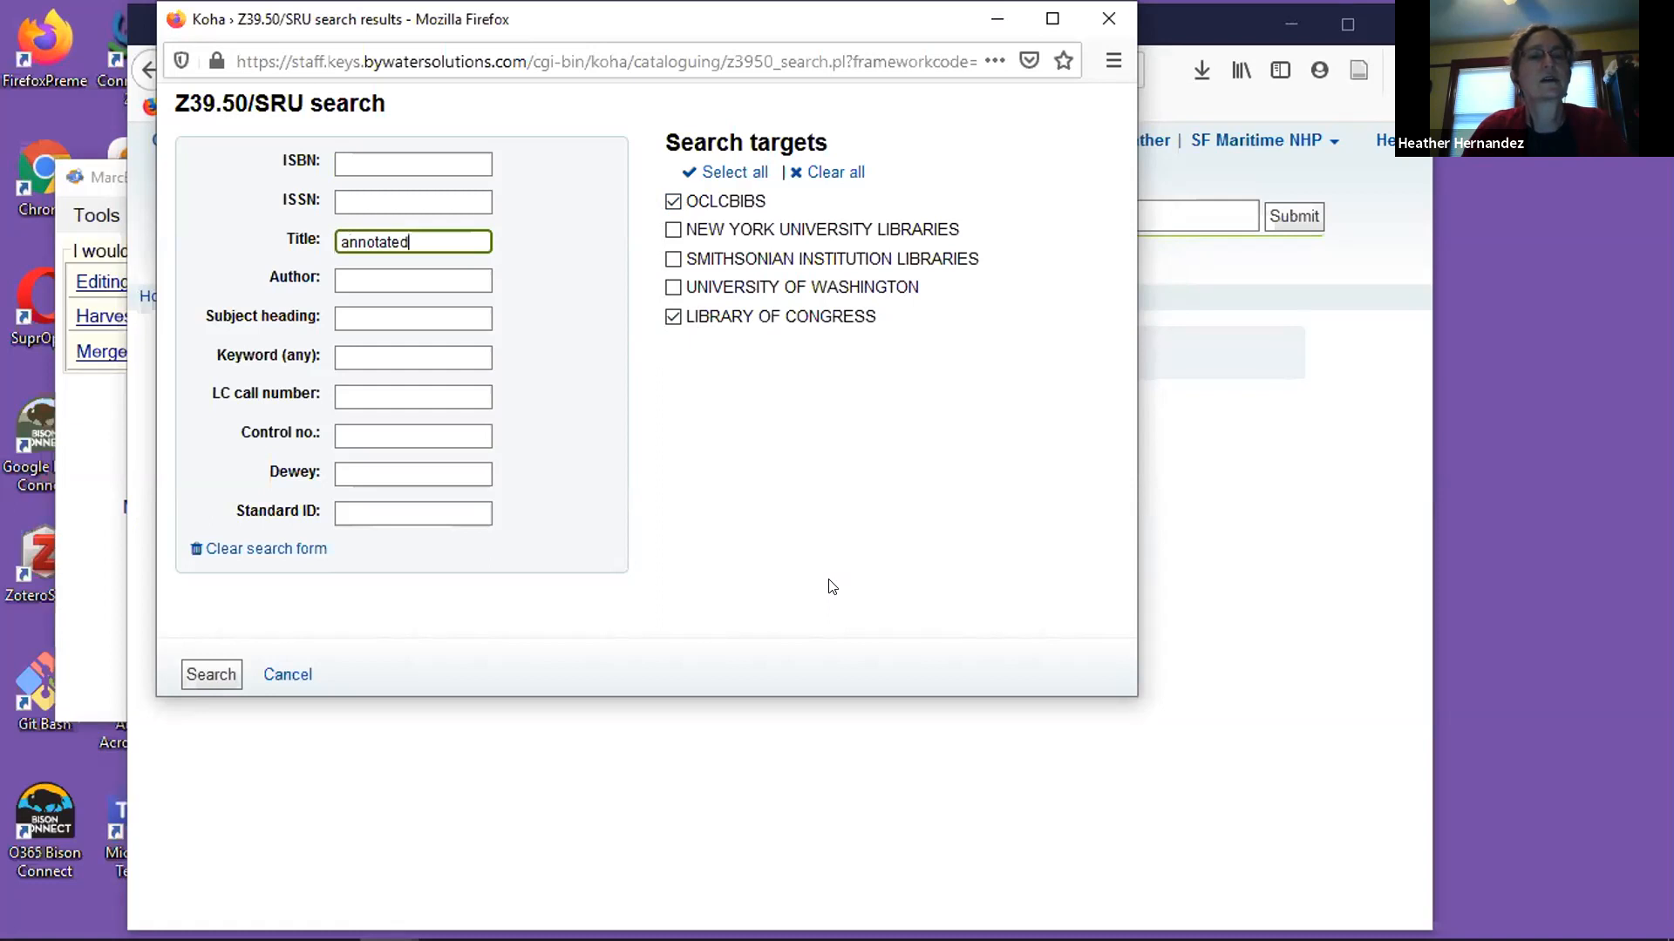
pyautogui.write(' hobbit')
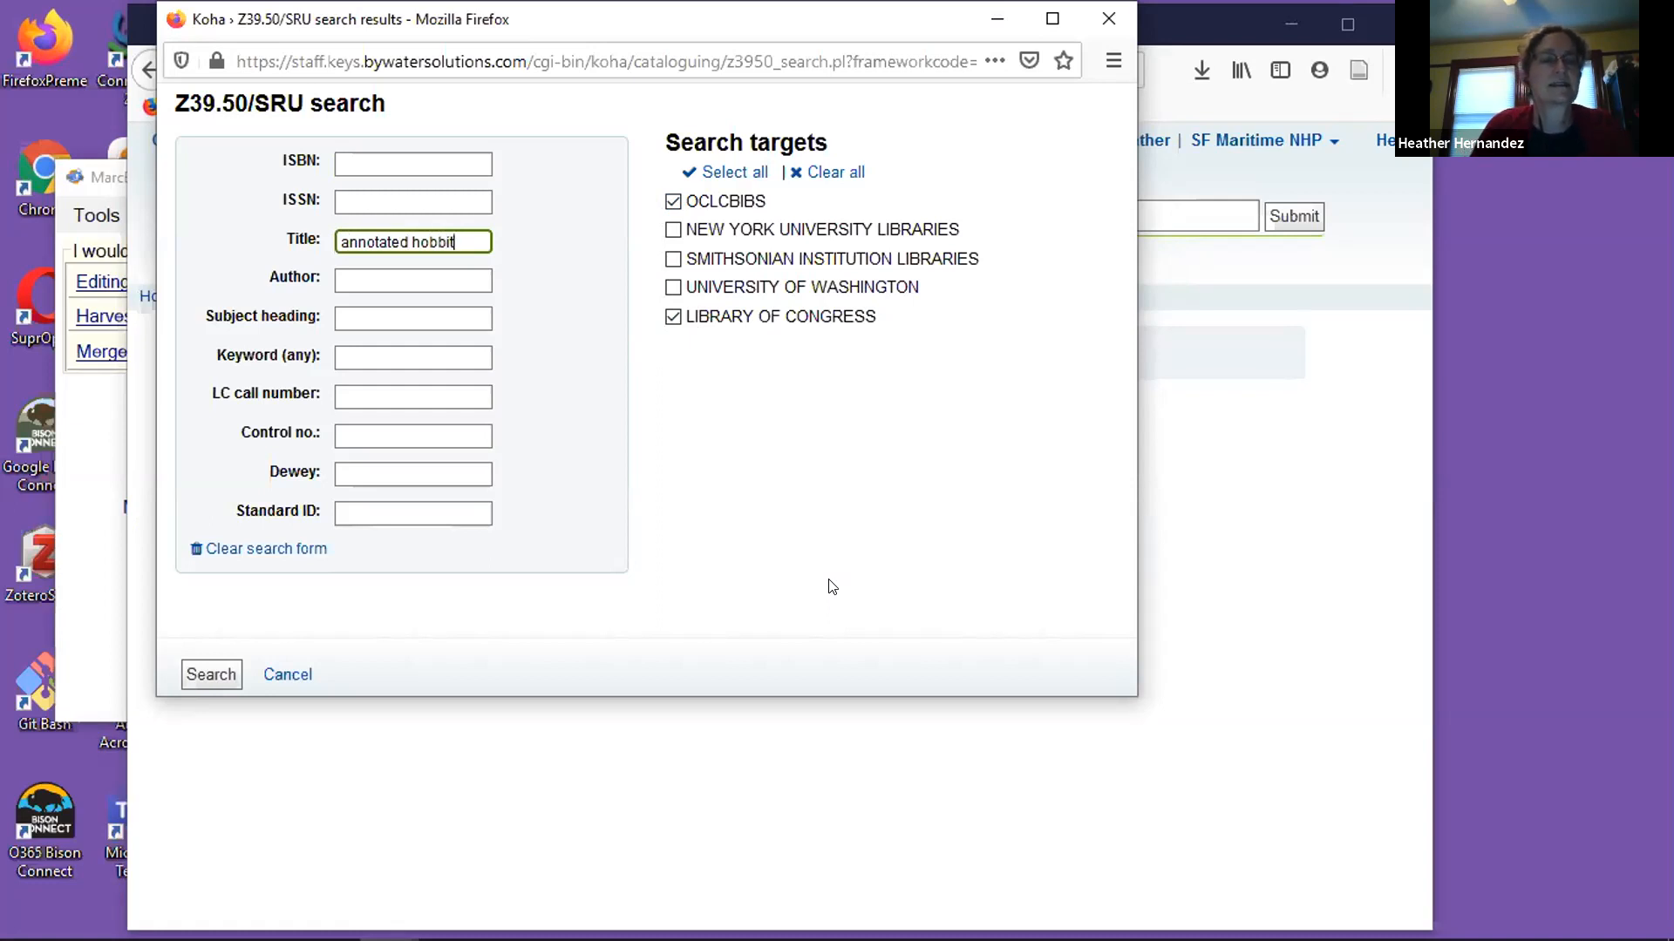
pyautogui.click(204, 681)
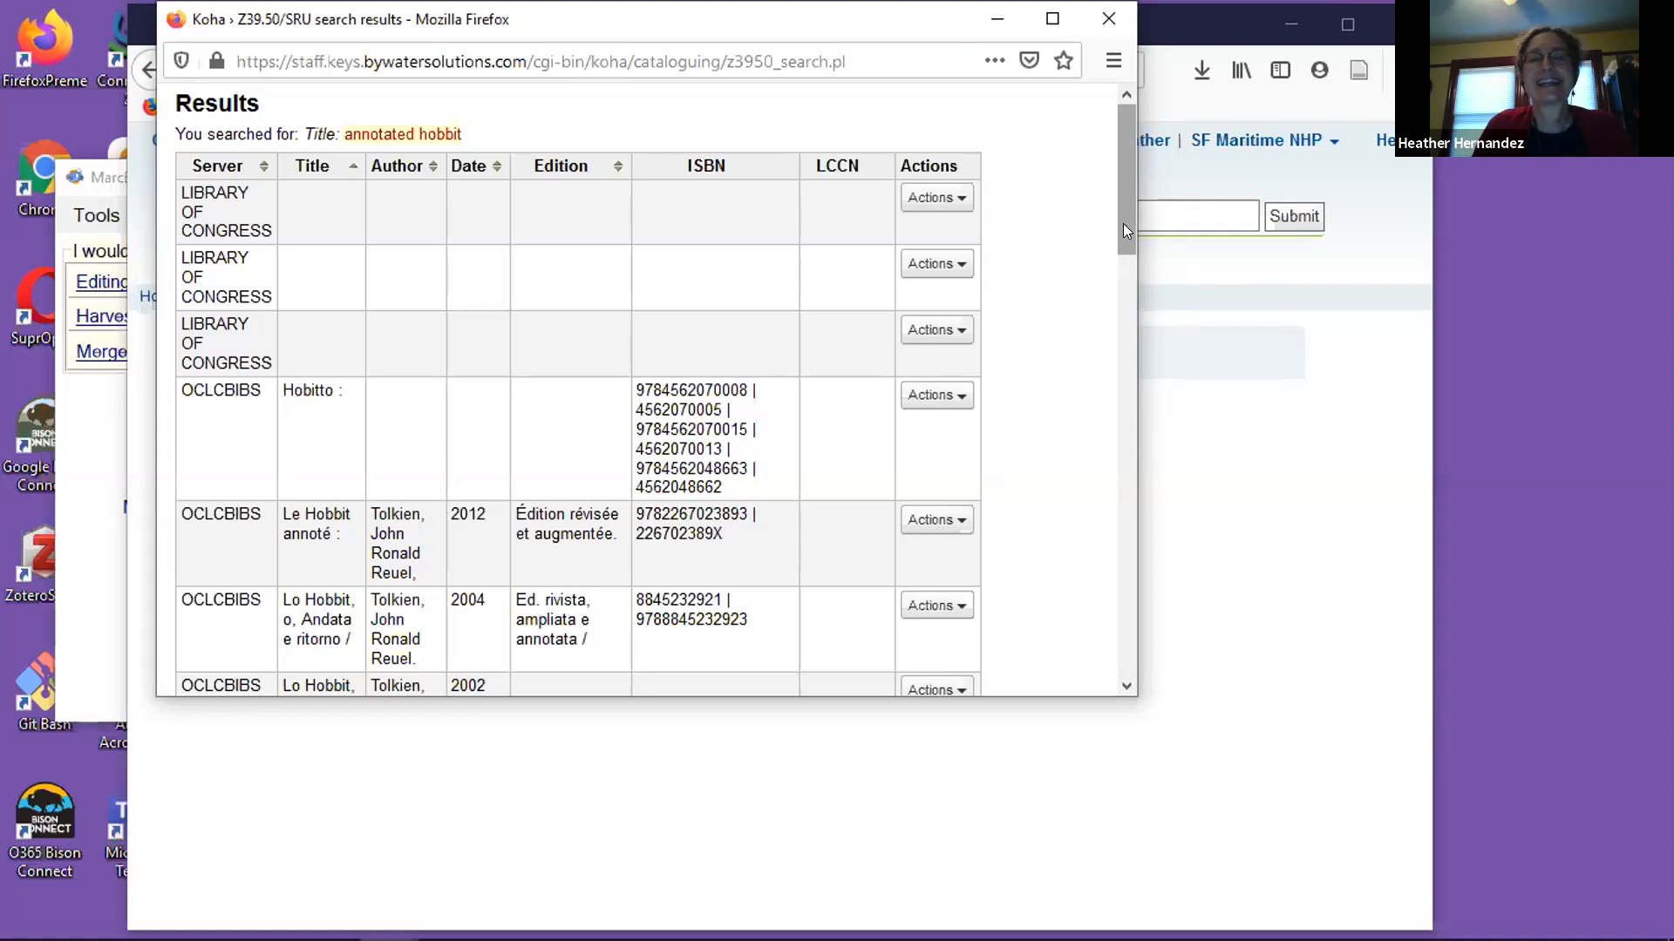
# Look through the search results and open the MARC preview of the 2003 "Rev. and expanded ed." OCLCBIBS record.
pyautogui.moveTo(1123, 224); pyautogui.dragTo(1122, 226)
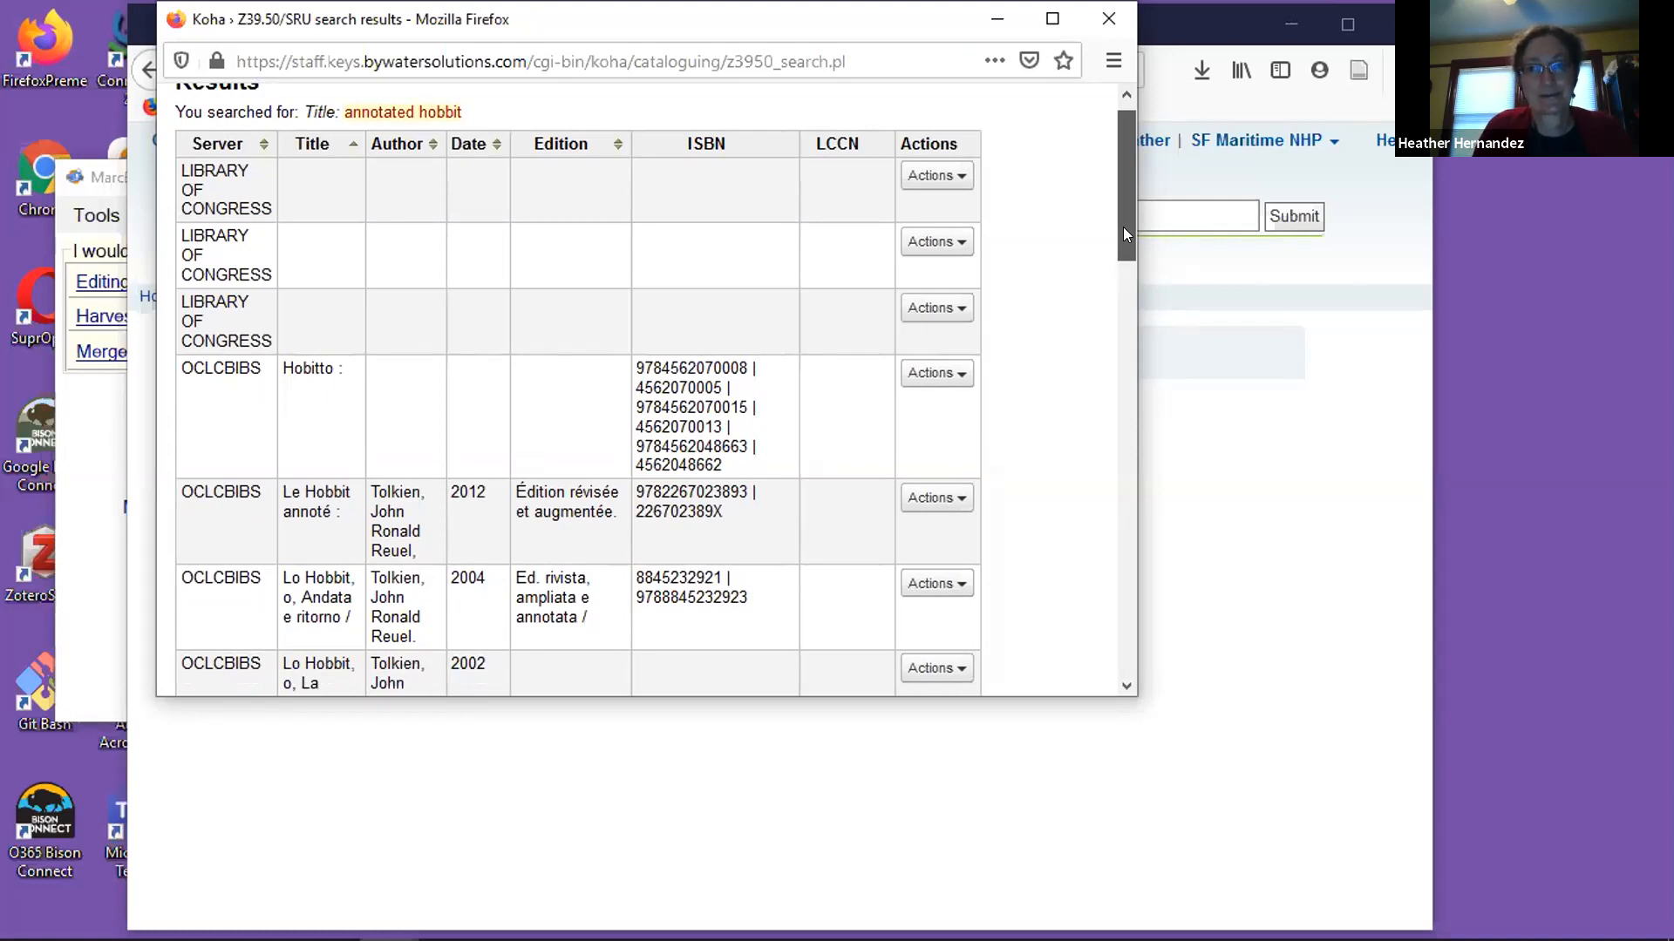
pyautogui.moveTo(1123, 227)
pyautogui.mouseDown()
pyautogui.moveTo(1123, 242)
pyautogui.moveTo(1121, 220)
pyautogui.mouseUp()
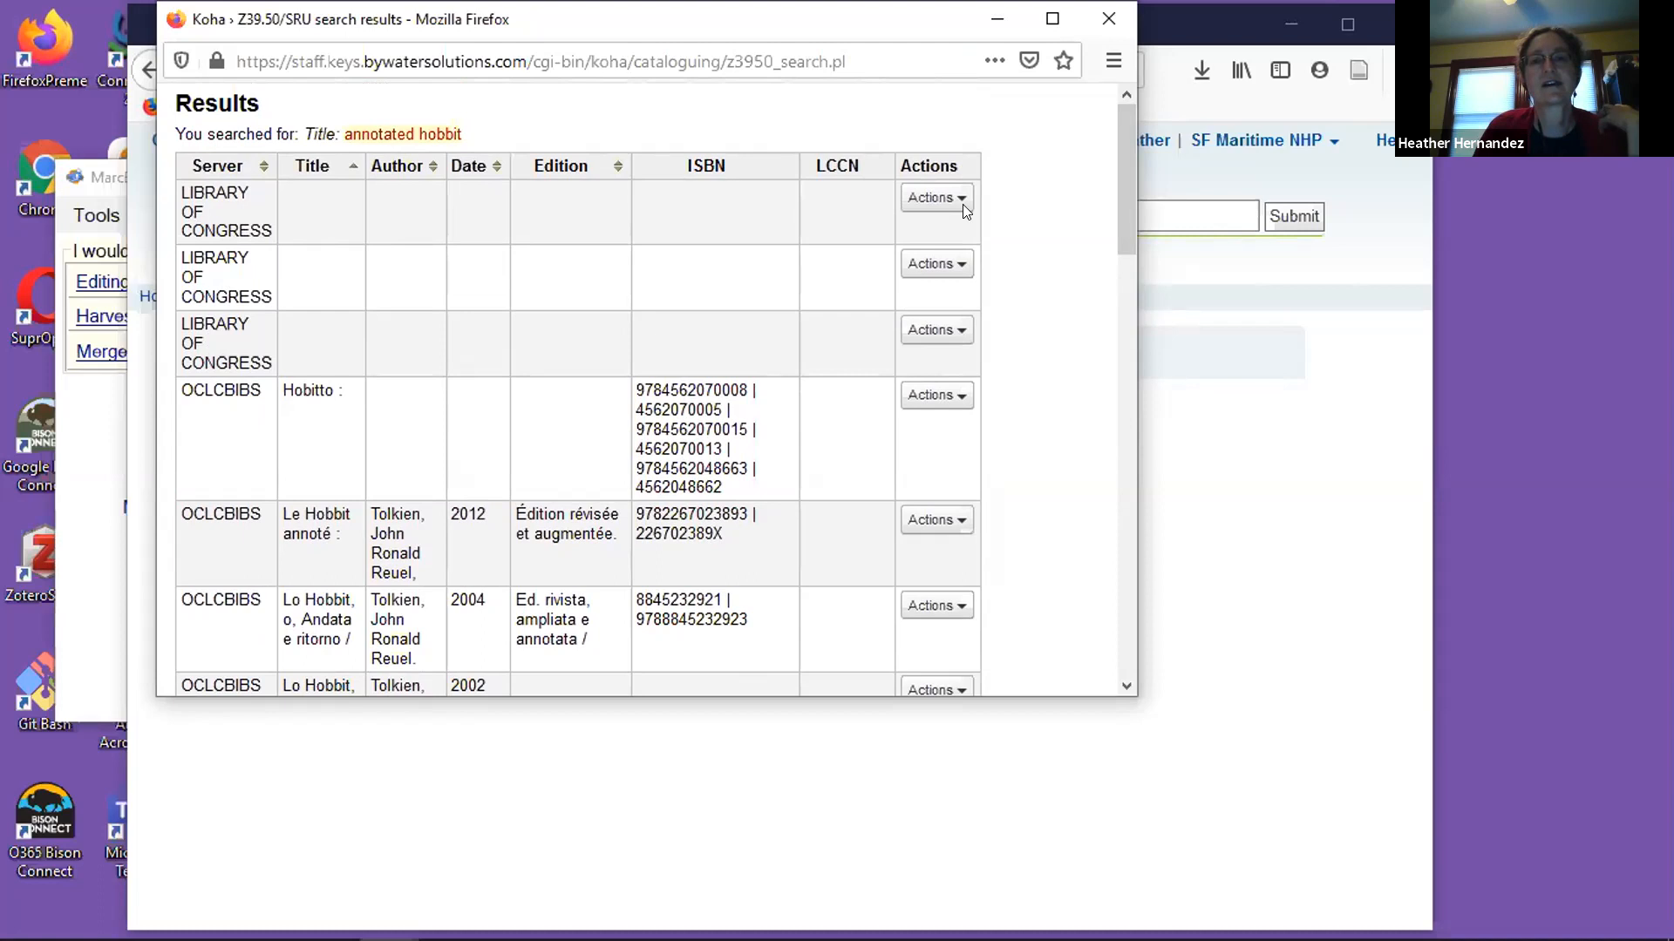
pyautogui.moveTo(1124, 199); pyautogui.dragTo(1106, 301)
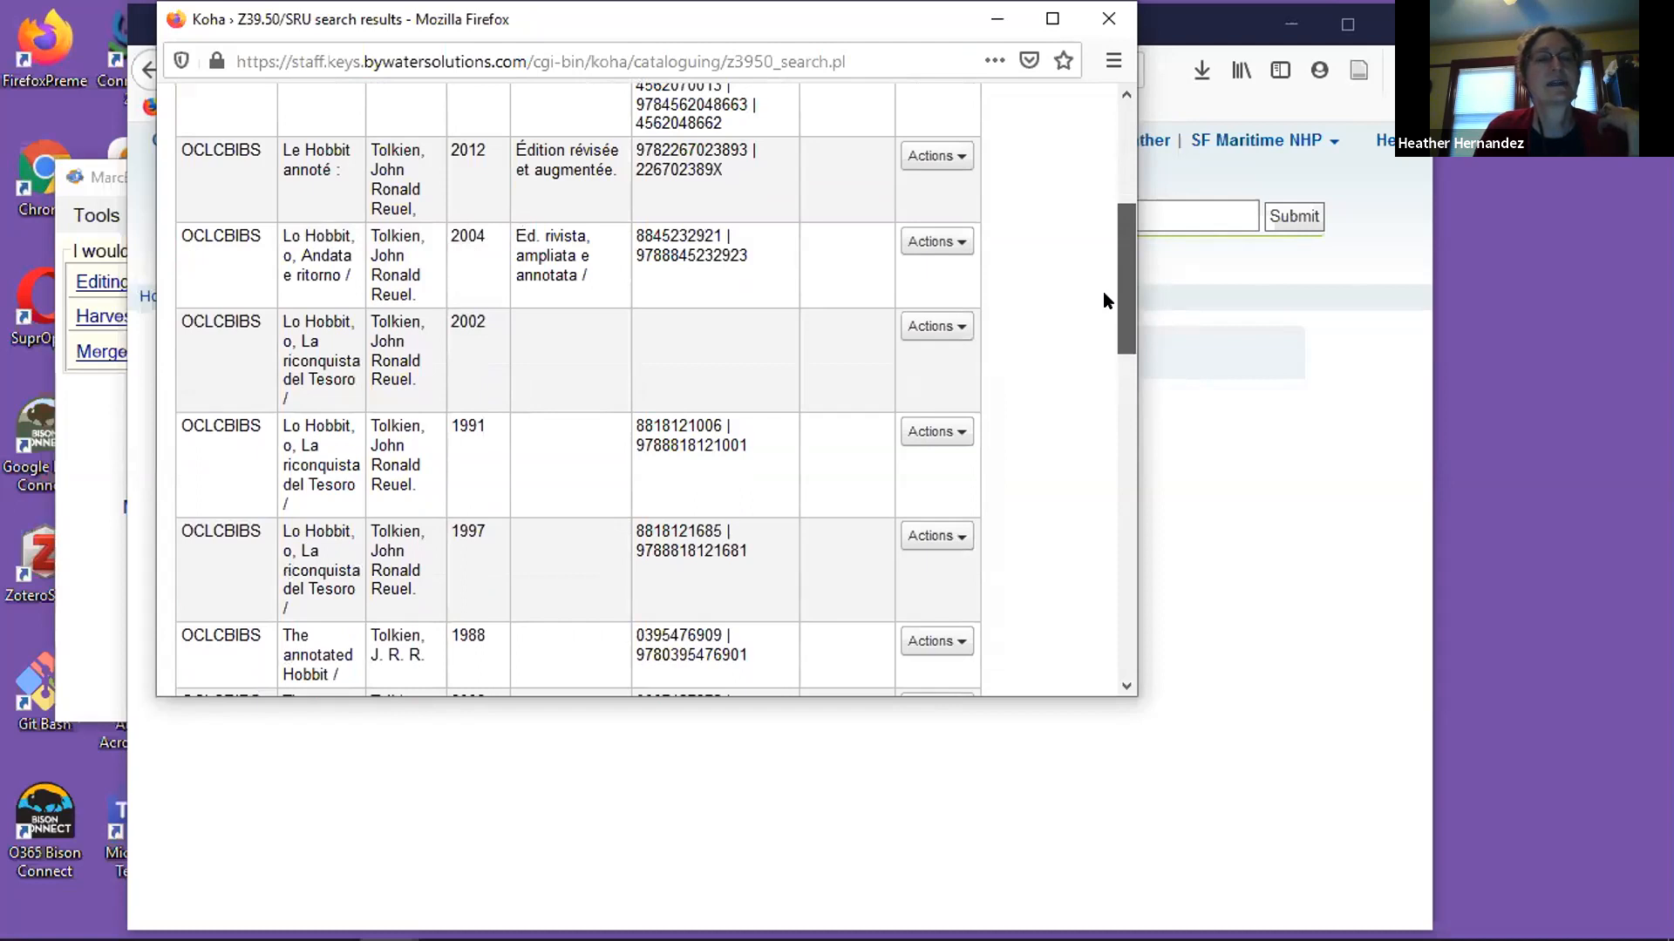
pyautogui.moveTo(1104, 301); pyautogui.dragTo(1061, 471)
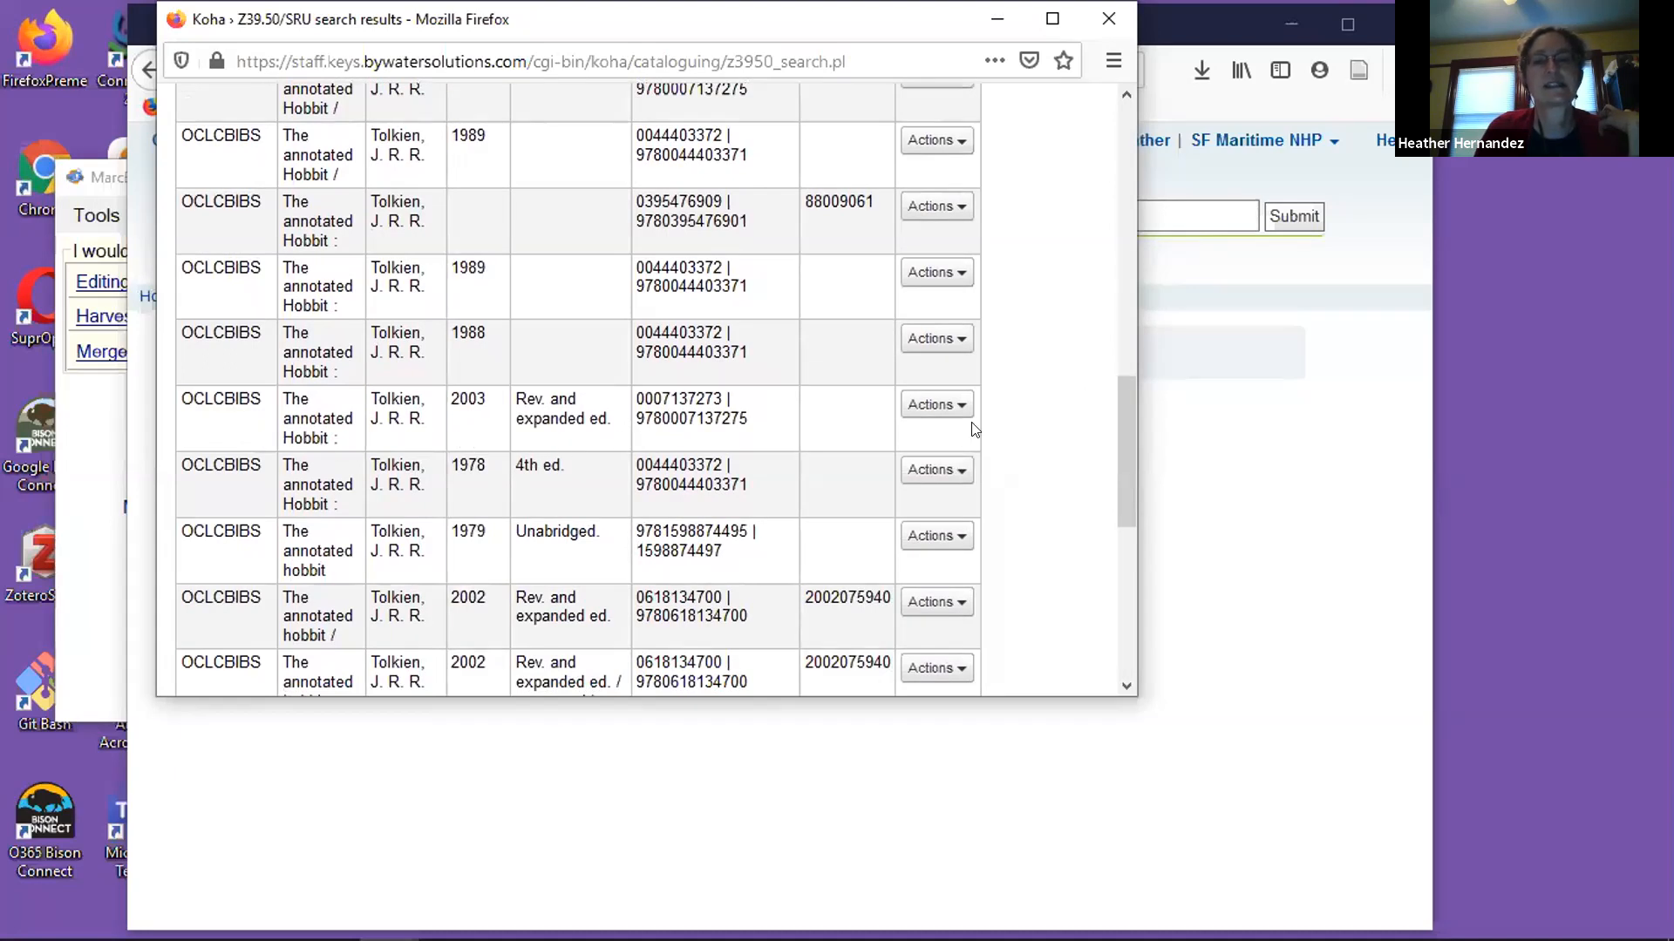
pyautogui.click(956, 405)
pyautogui.scroll(-15, 1033, 468)
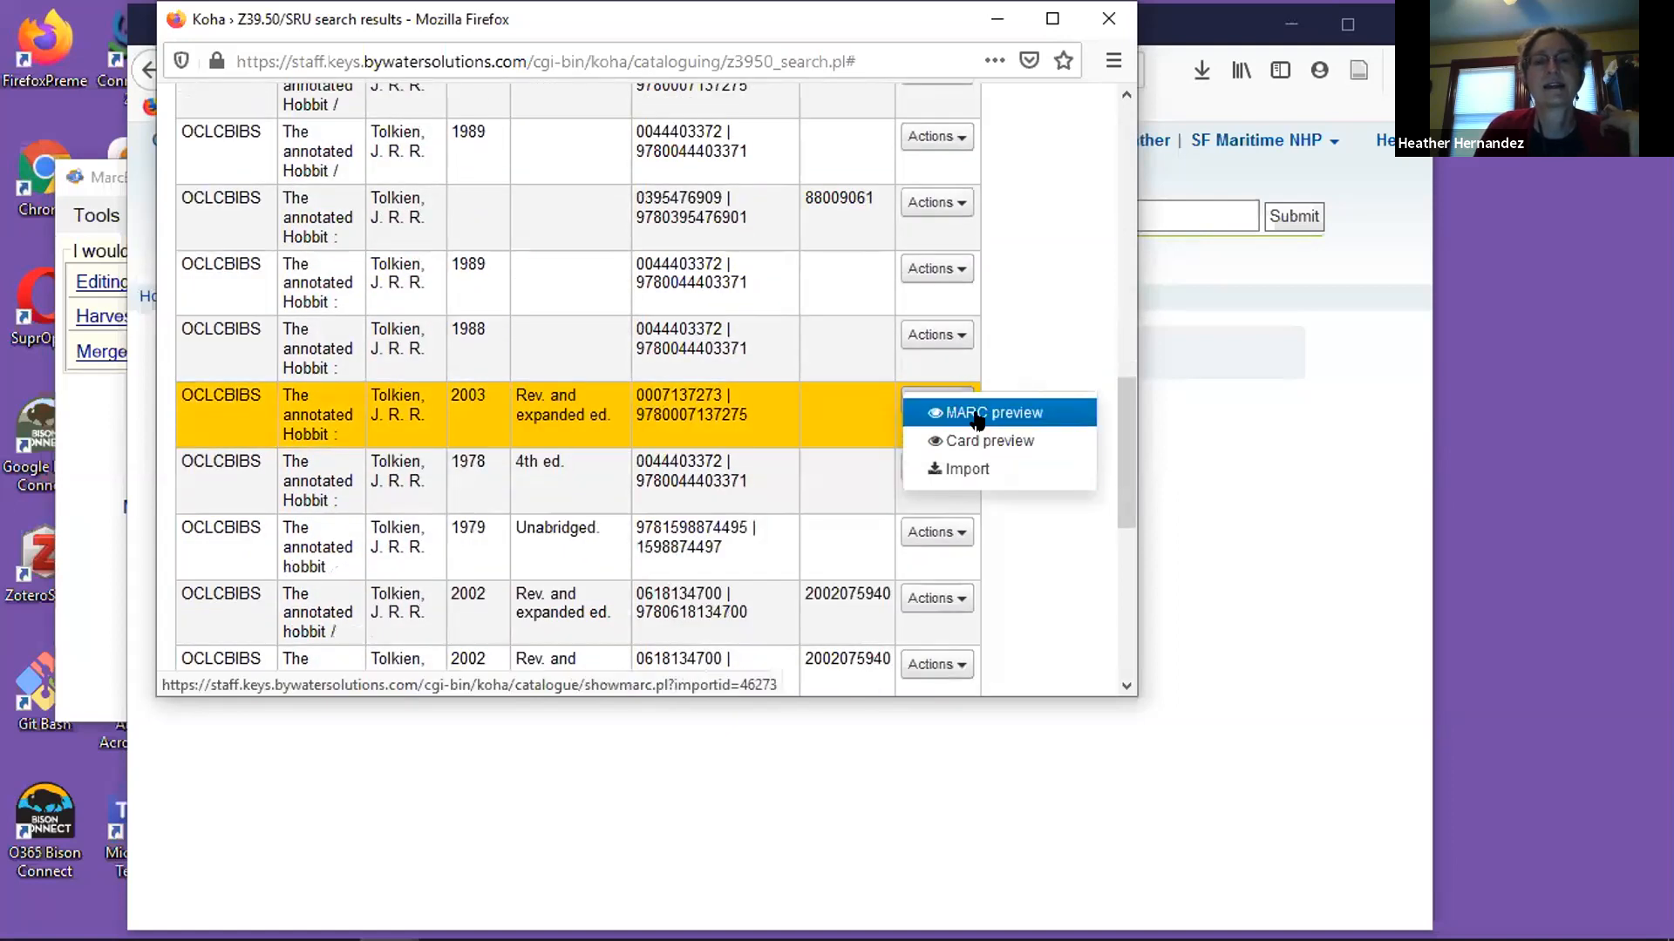
pyautogui.click(977, 414)
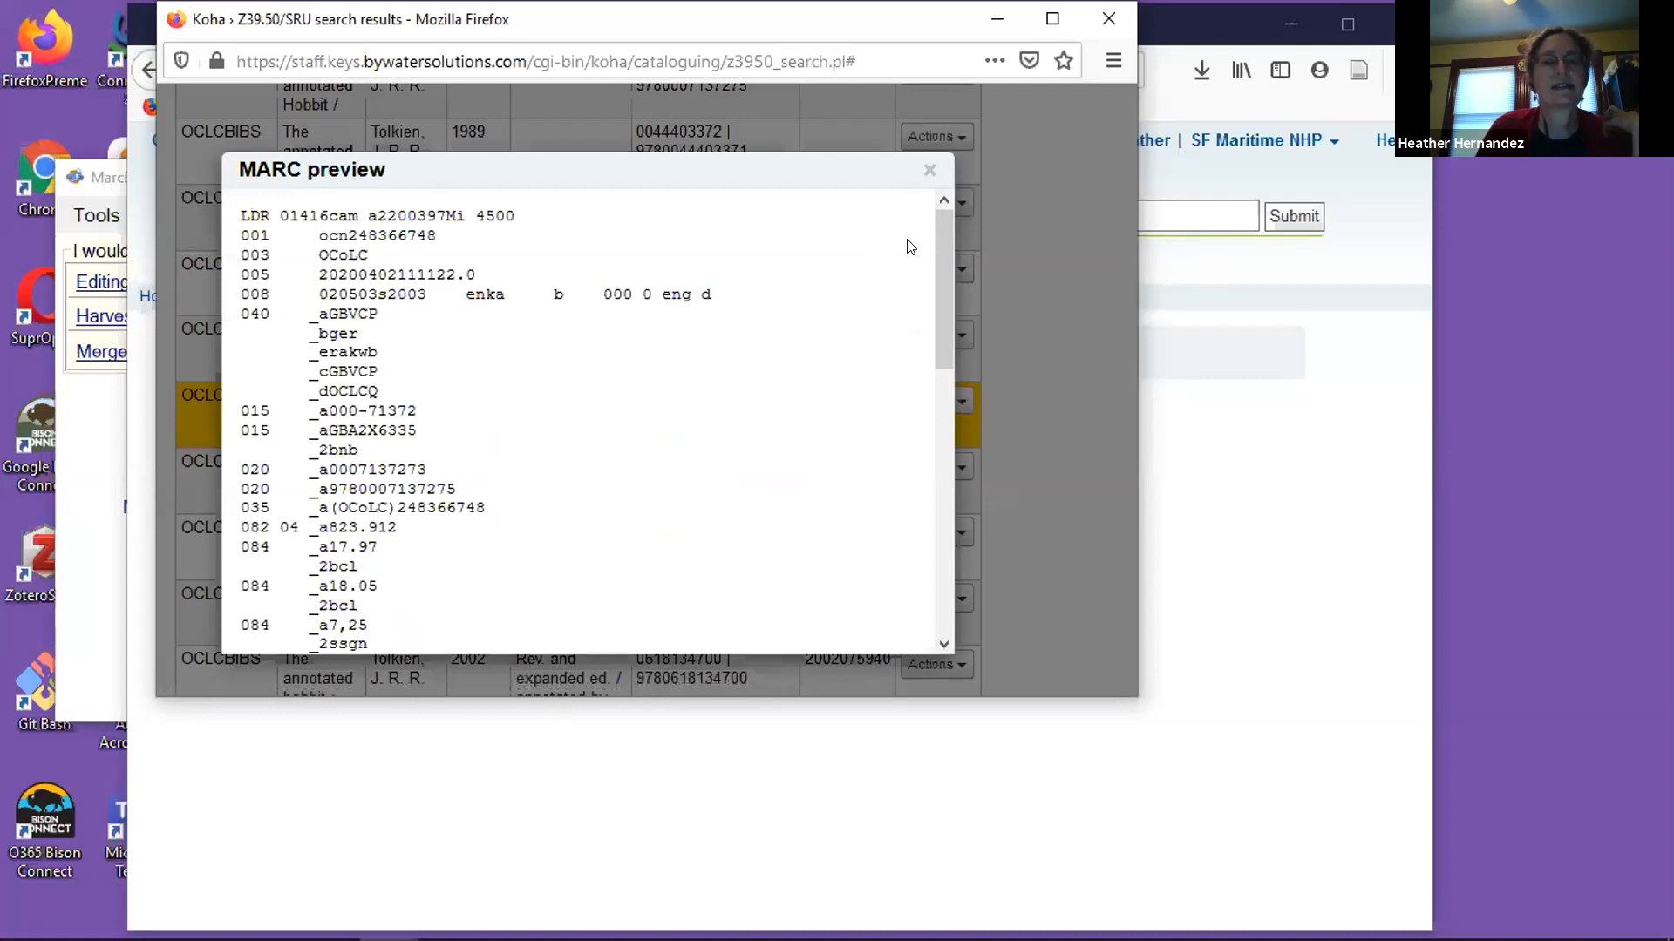
# Read through the previewed MARC record's fields, from the control numbers to the title, publication and description fields.
pyautogui.moveTo(931, 242); pyautogui.dragTo(926, 303)
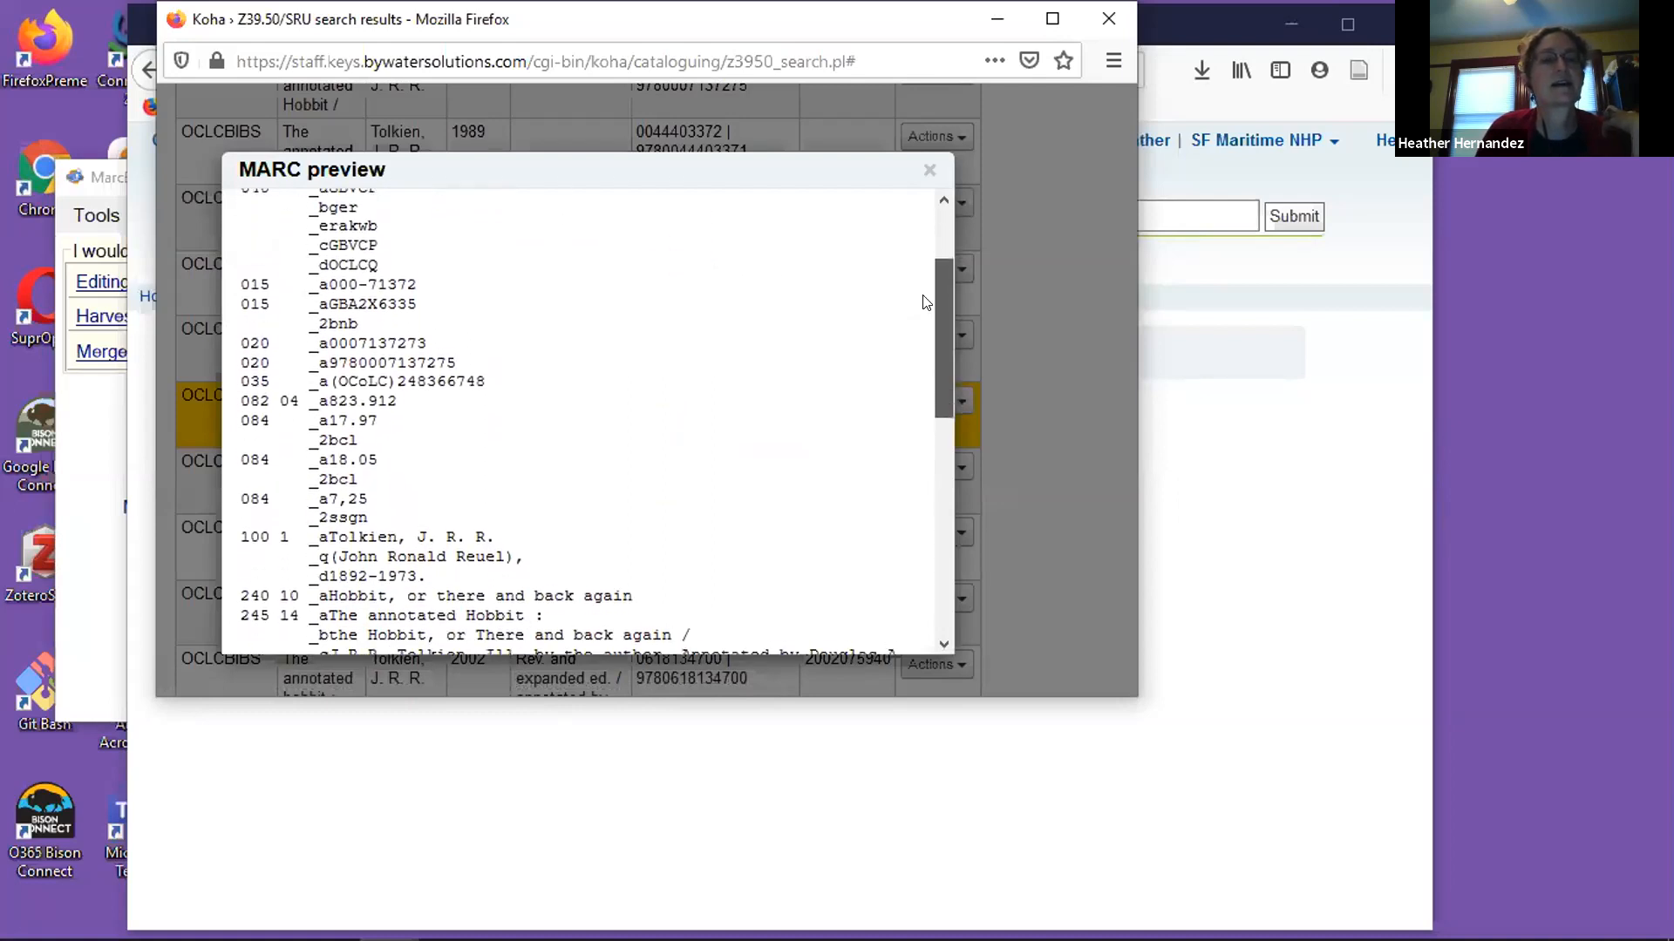
pyautogui.scroll(-1, 926, 302)
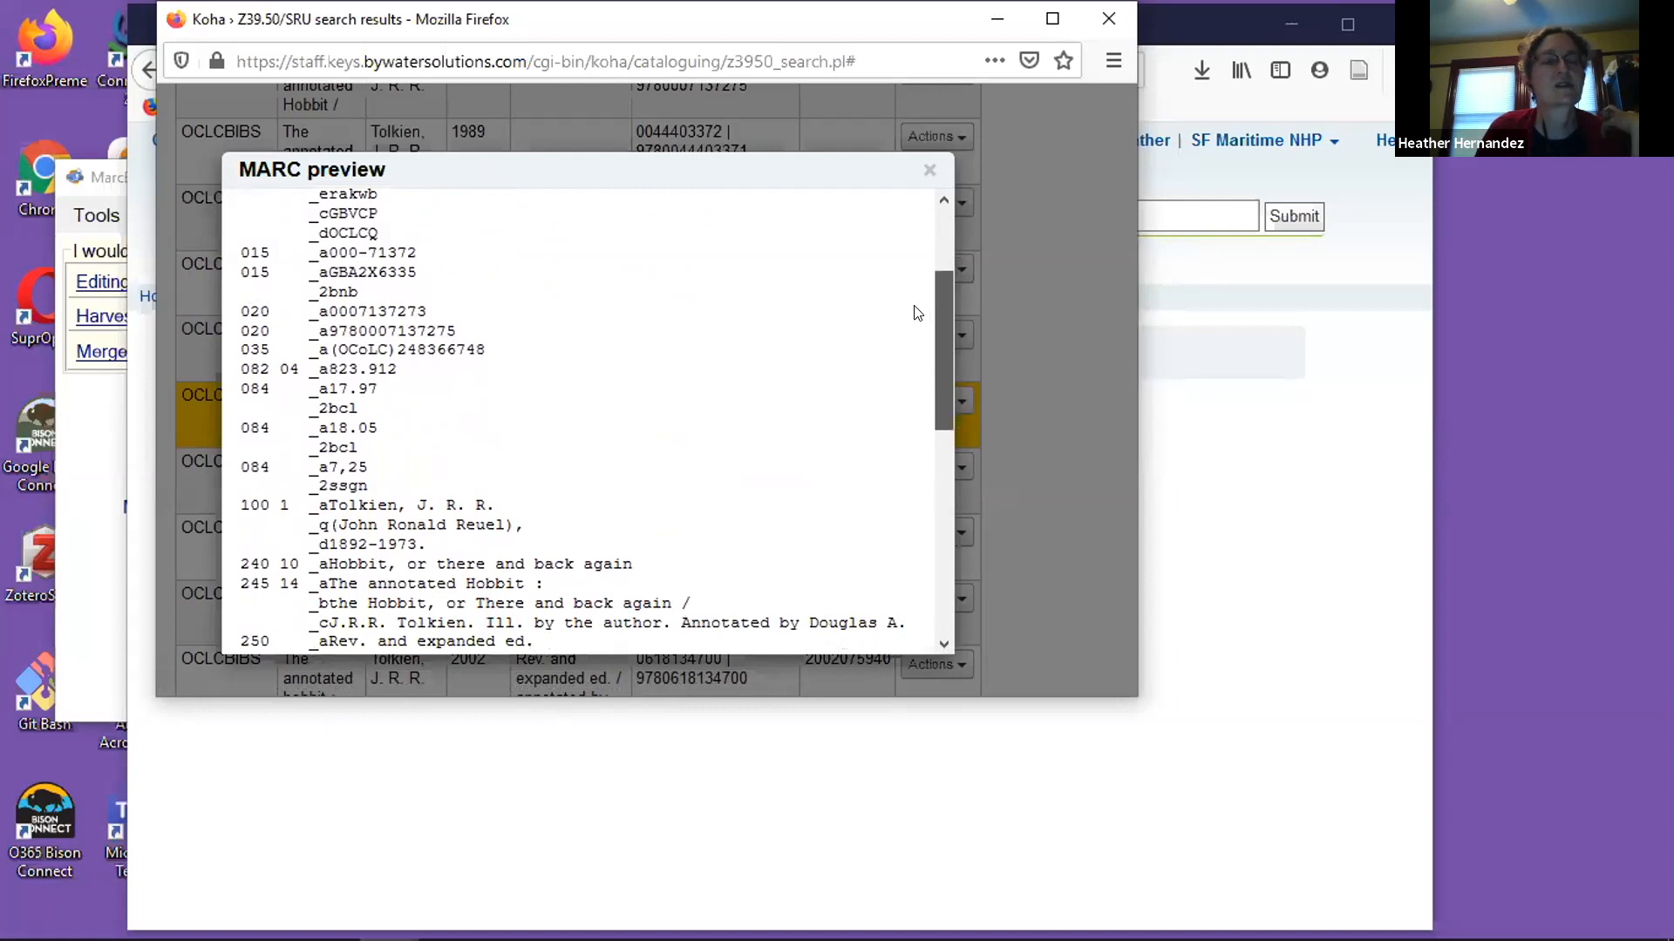
pyautogui.scroll(-2, 908, 331)
pyautogui.scroll(-5, 911, 382)
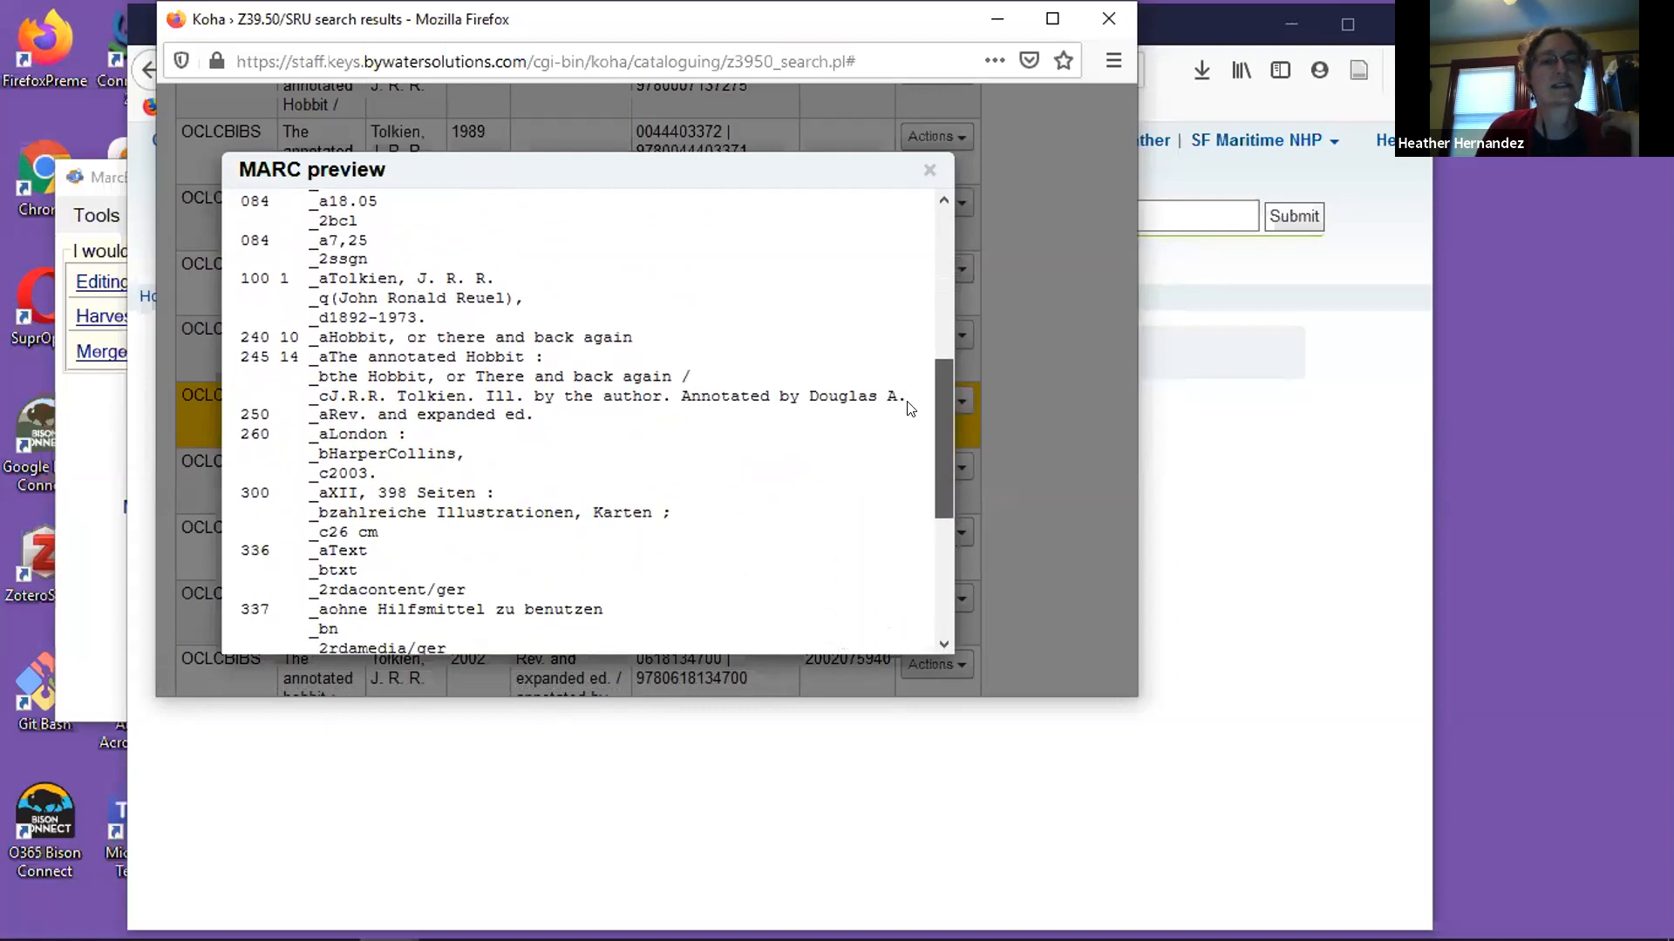
# Finish reading the 2003 record's MARC preview, close it and look further down the OCLCBIBS search results.
pyautogui.scroll(-1, 911, 449)
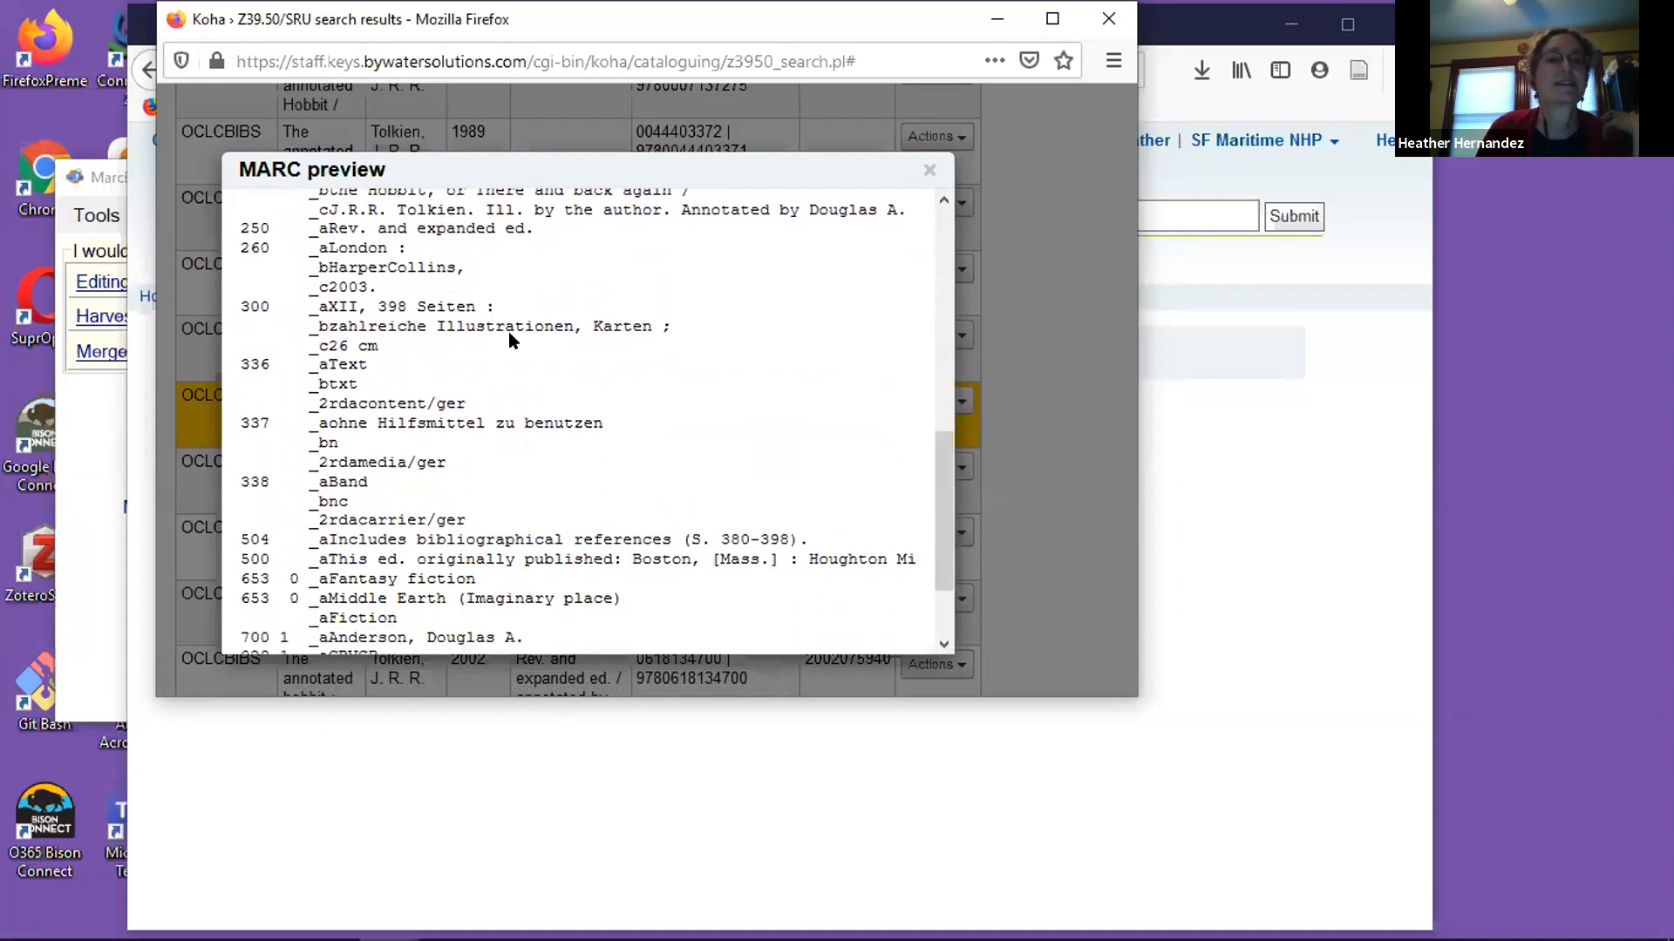
pyautogui.click(931, 171)
pyautogui.scroll(-2, 1053, 400)
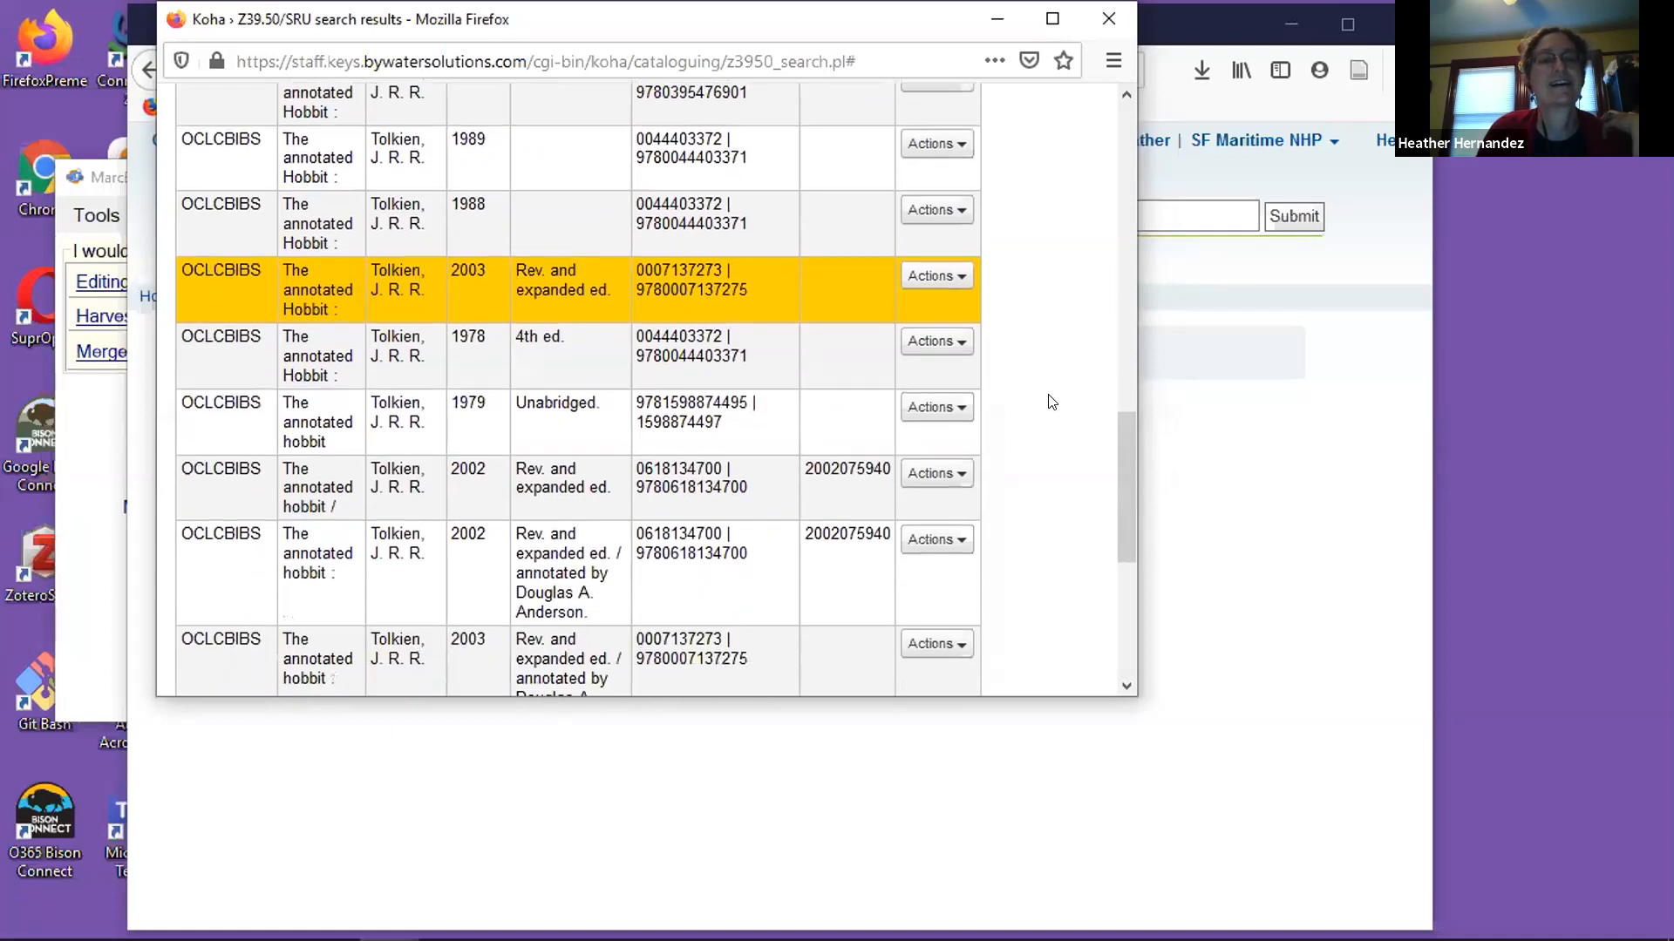
pyautogui.scroll(-2, 1042, 391)
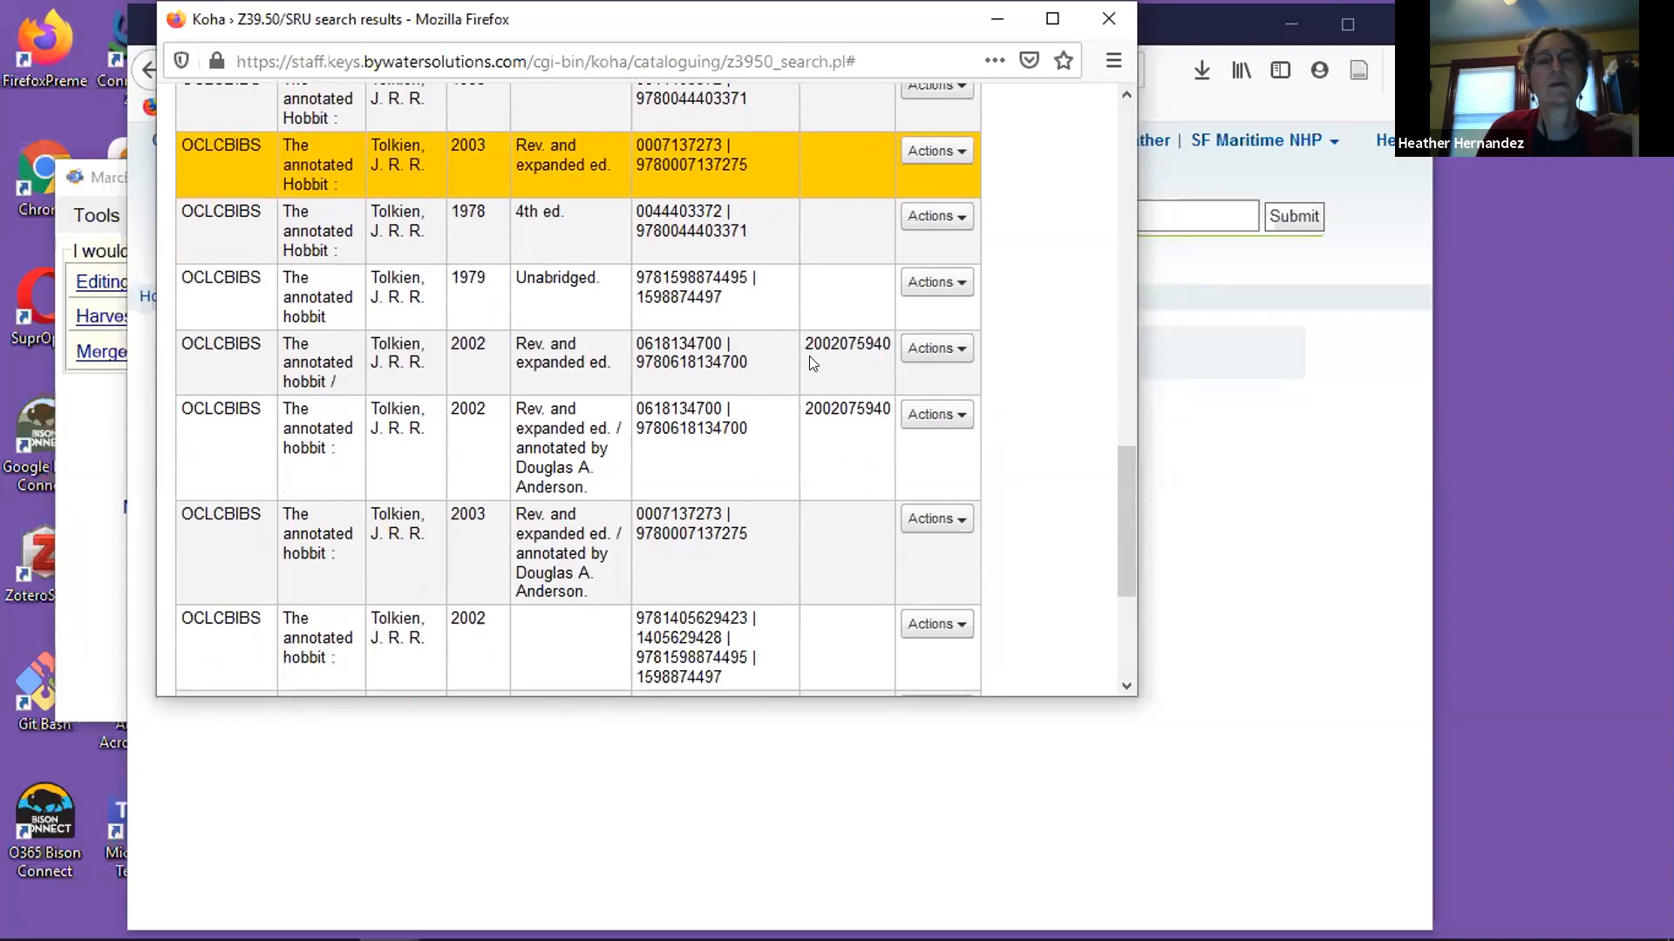
# Read through the MARC preview of the 2002 "Rev. and expanded ed." record of The annotated hobbit, and close it.
pyautogui.click(958, 360)
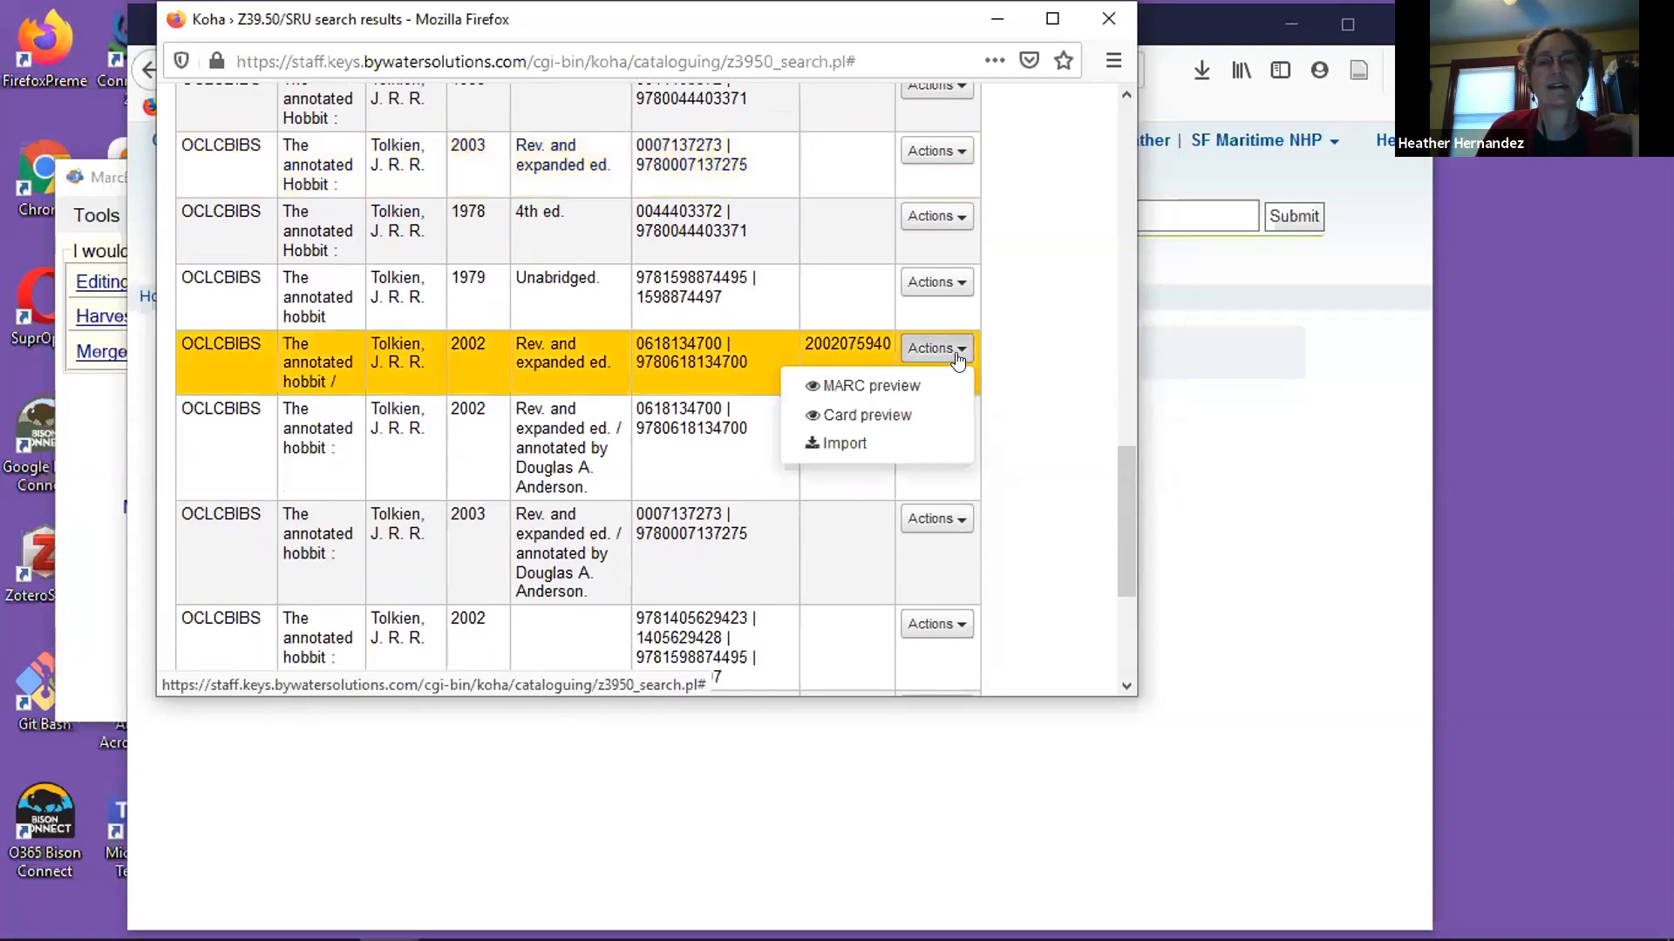
pyautogui.click(919, 384)
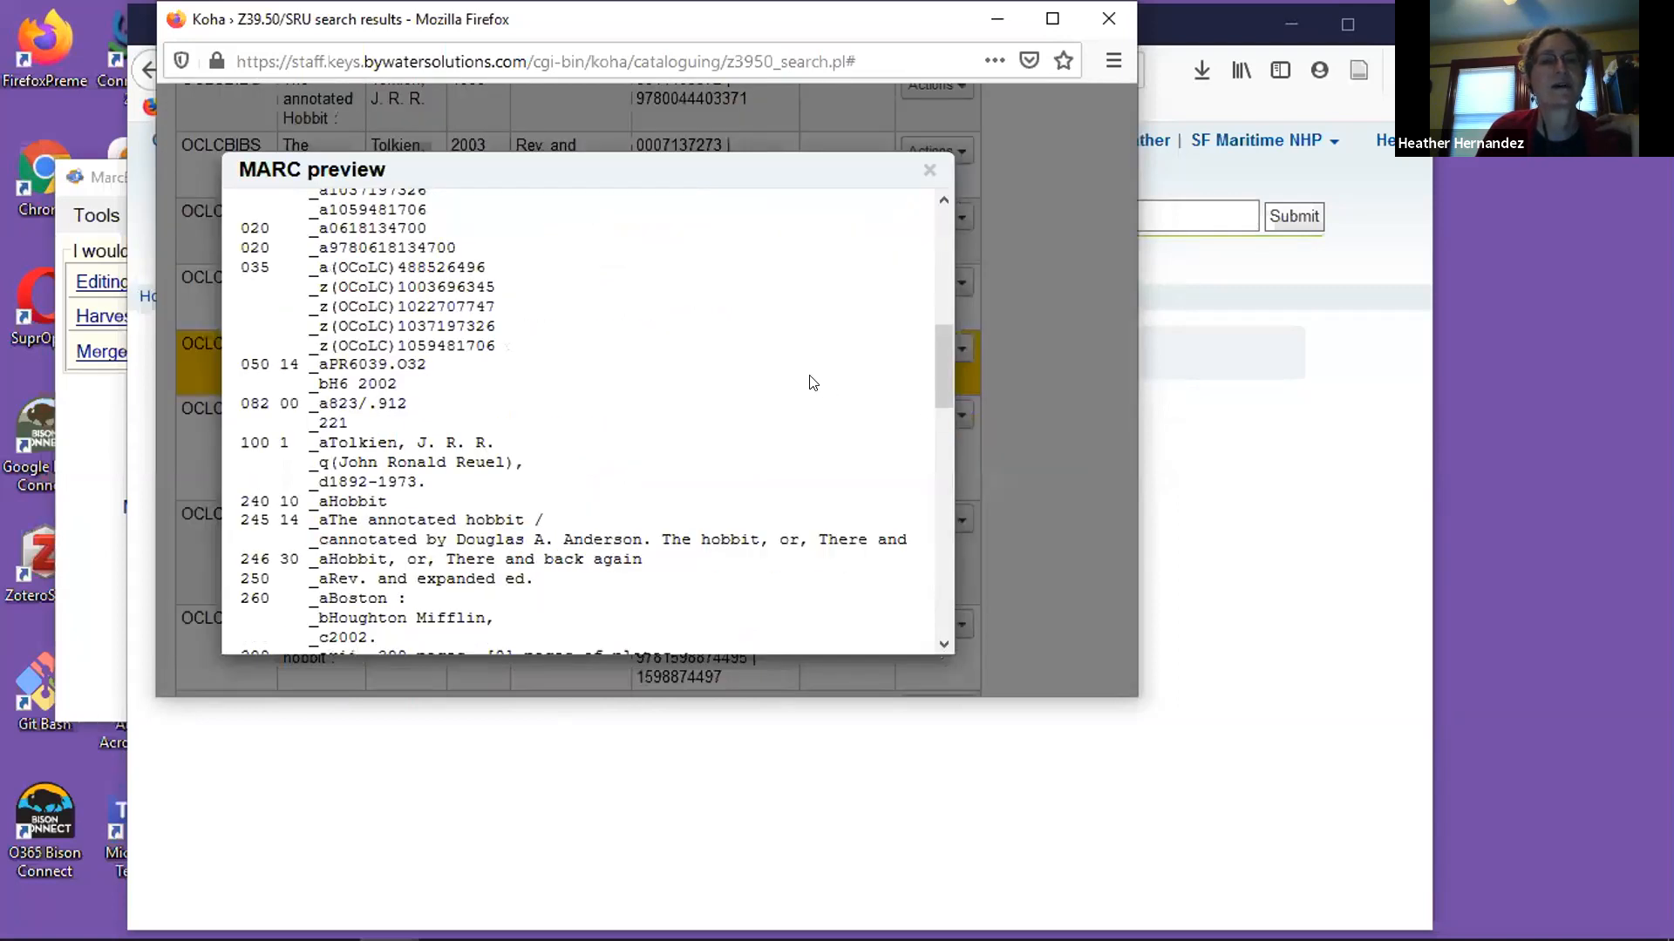
pyautogui.moveTo(940, 359); pyautogui.dragTo(914, 536)
pyautogui.click(929, 170)
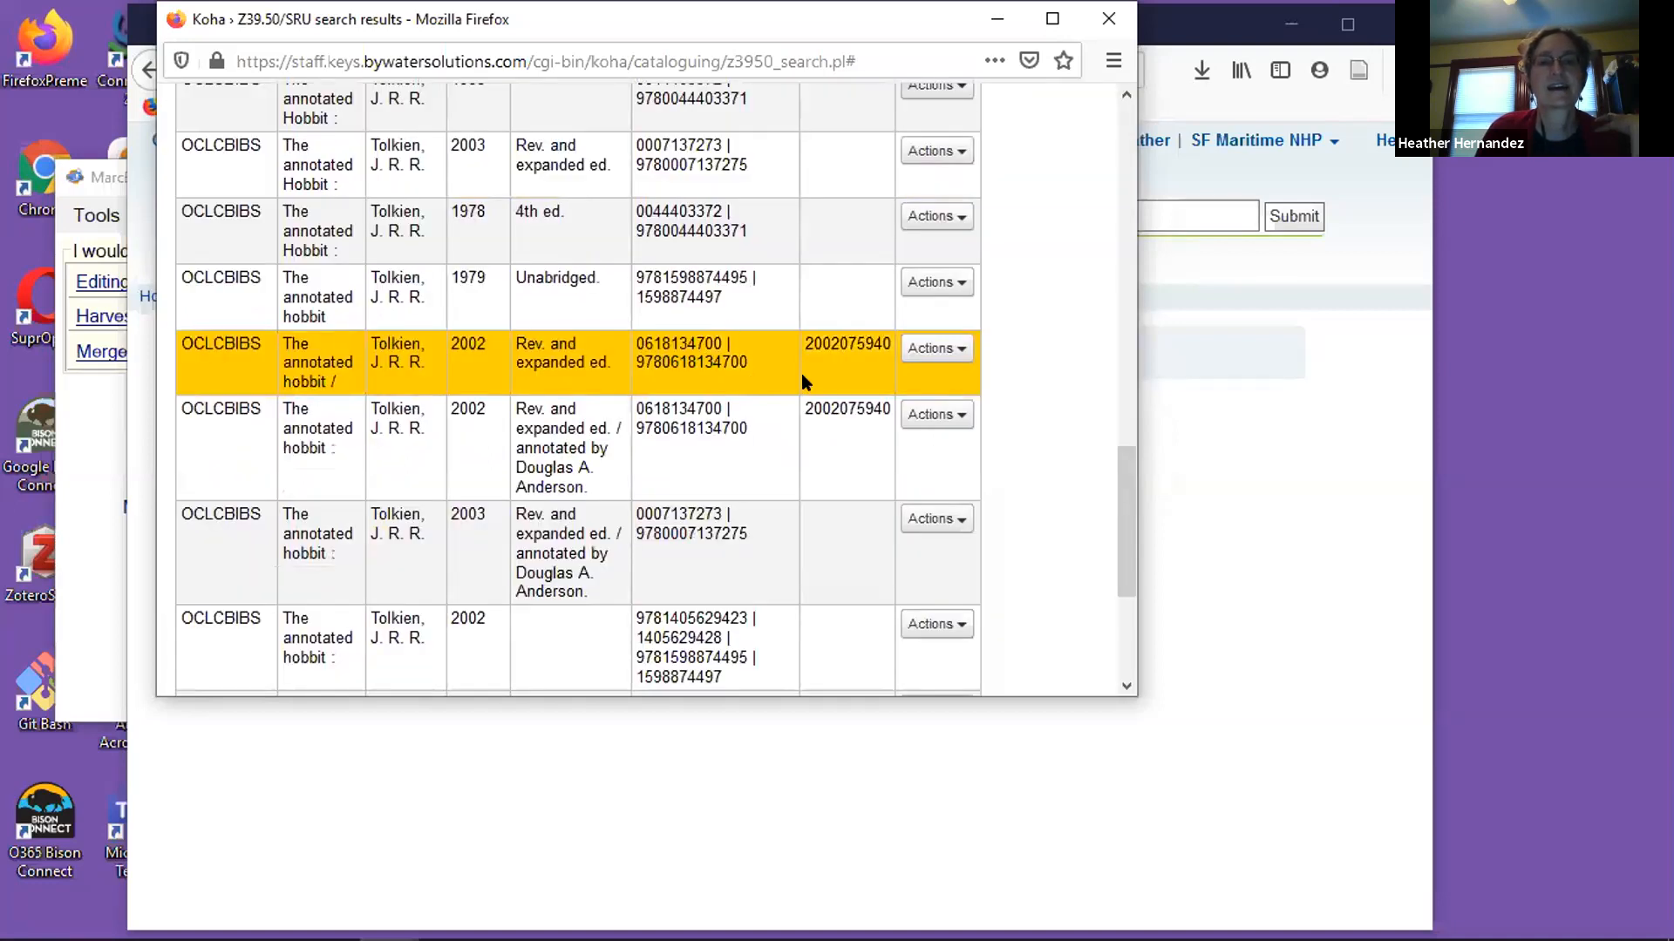
# Import the 2002 "Rev. and expanded ed." OCLCBIBS record into Koha and save it to the catalog.
pyautogui.click(961, 345)
pyautogui.scroll(-1, 1059, 375)
pyautogui.scroll(-10, 1046, 366)
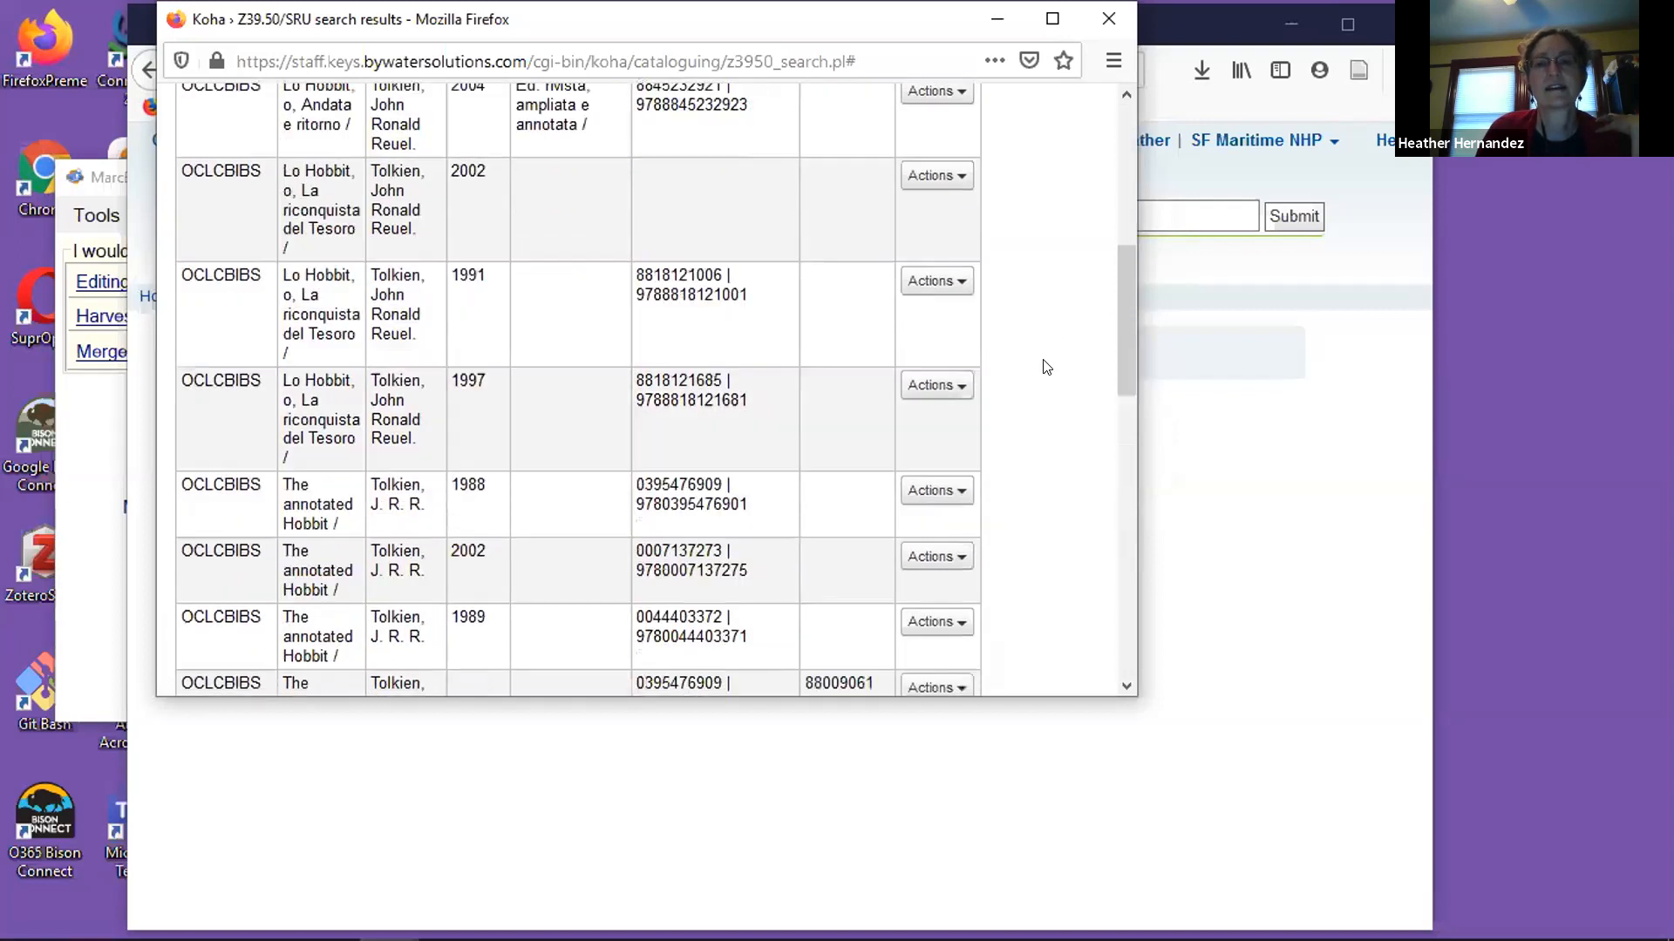
pyautogui.click(959, 416)
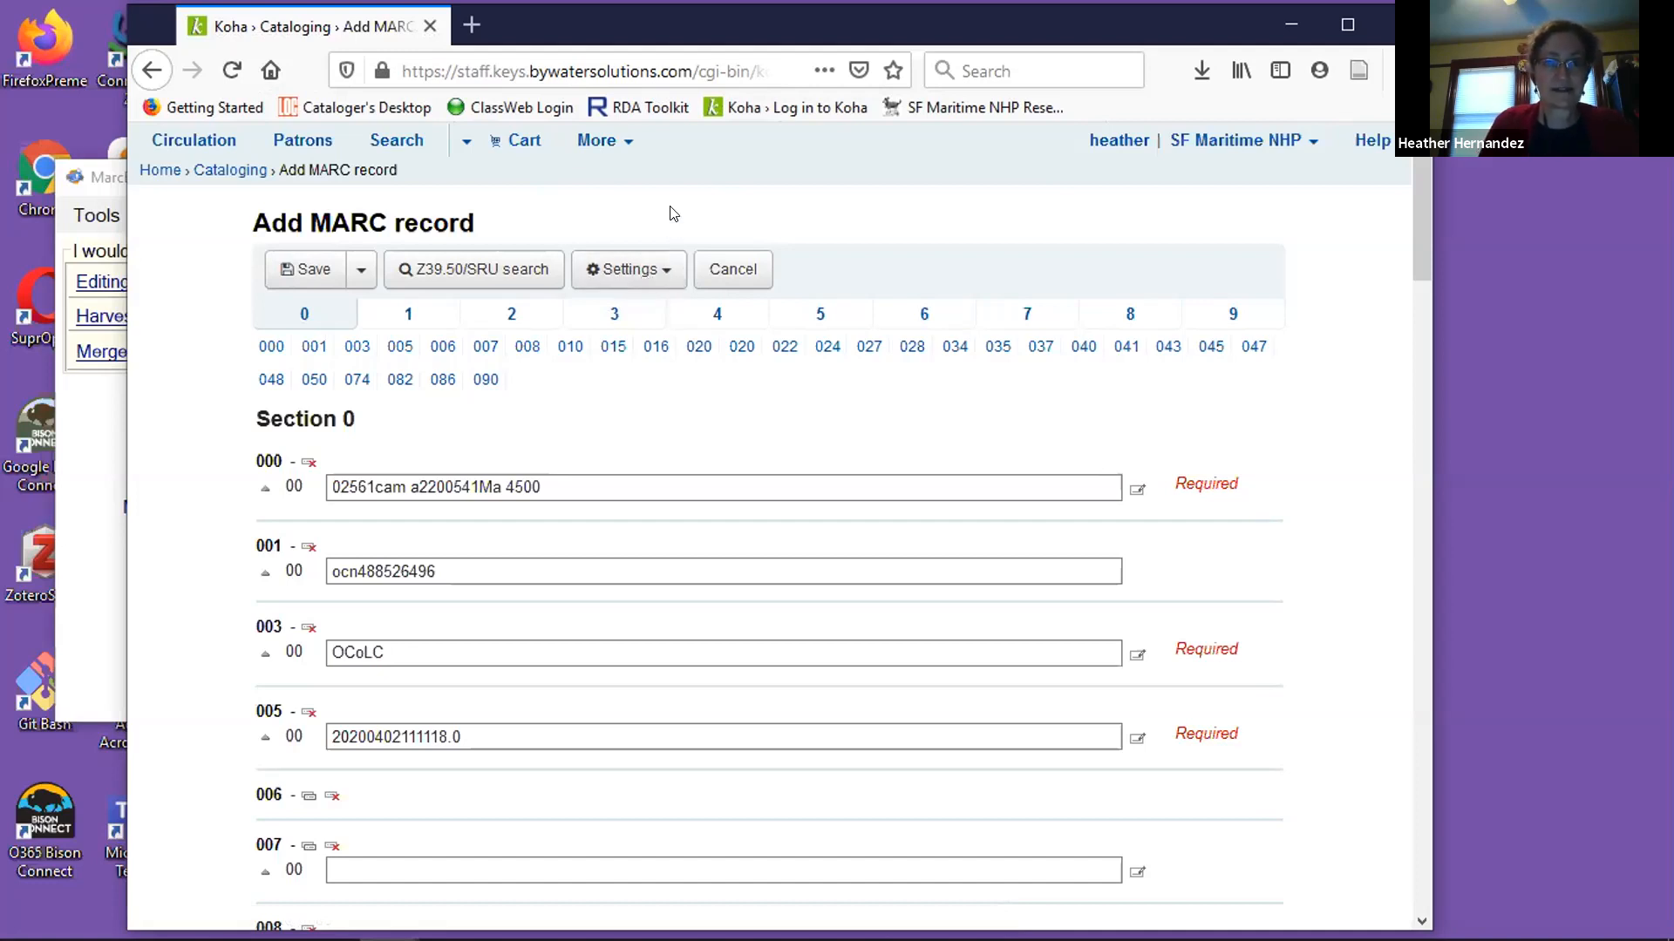
pyautogui.click(287, 272)
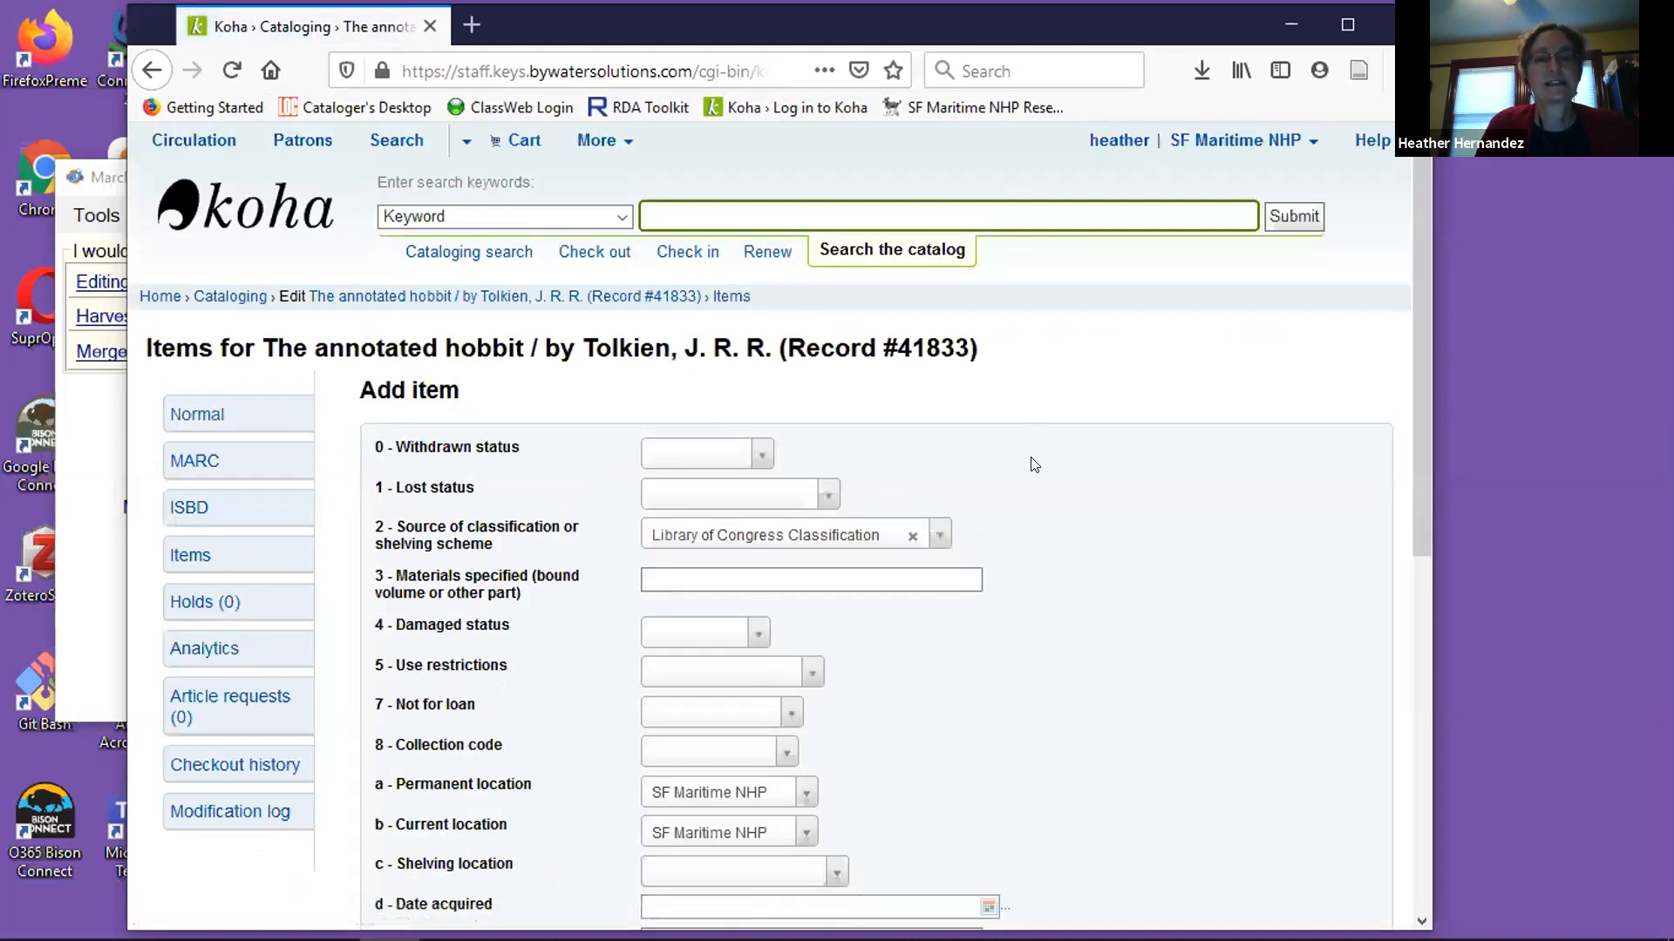
# Look over the blank item form and review the saved record's normal detail view.
pyautogui.scroll(-10, 1033, 464)
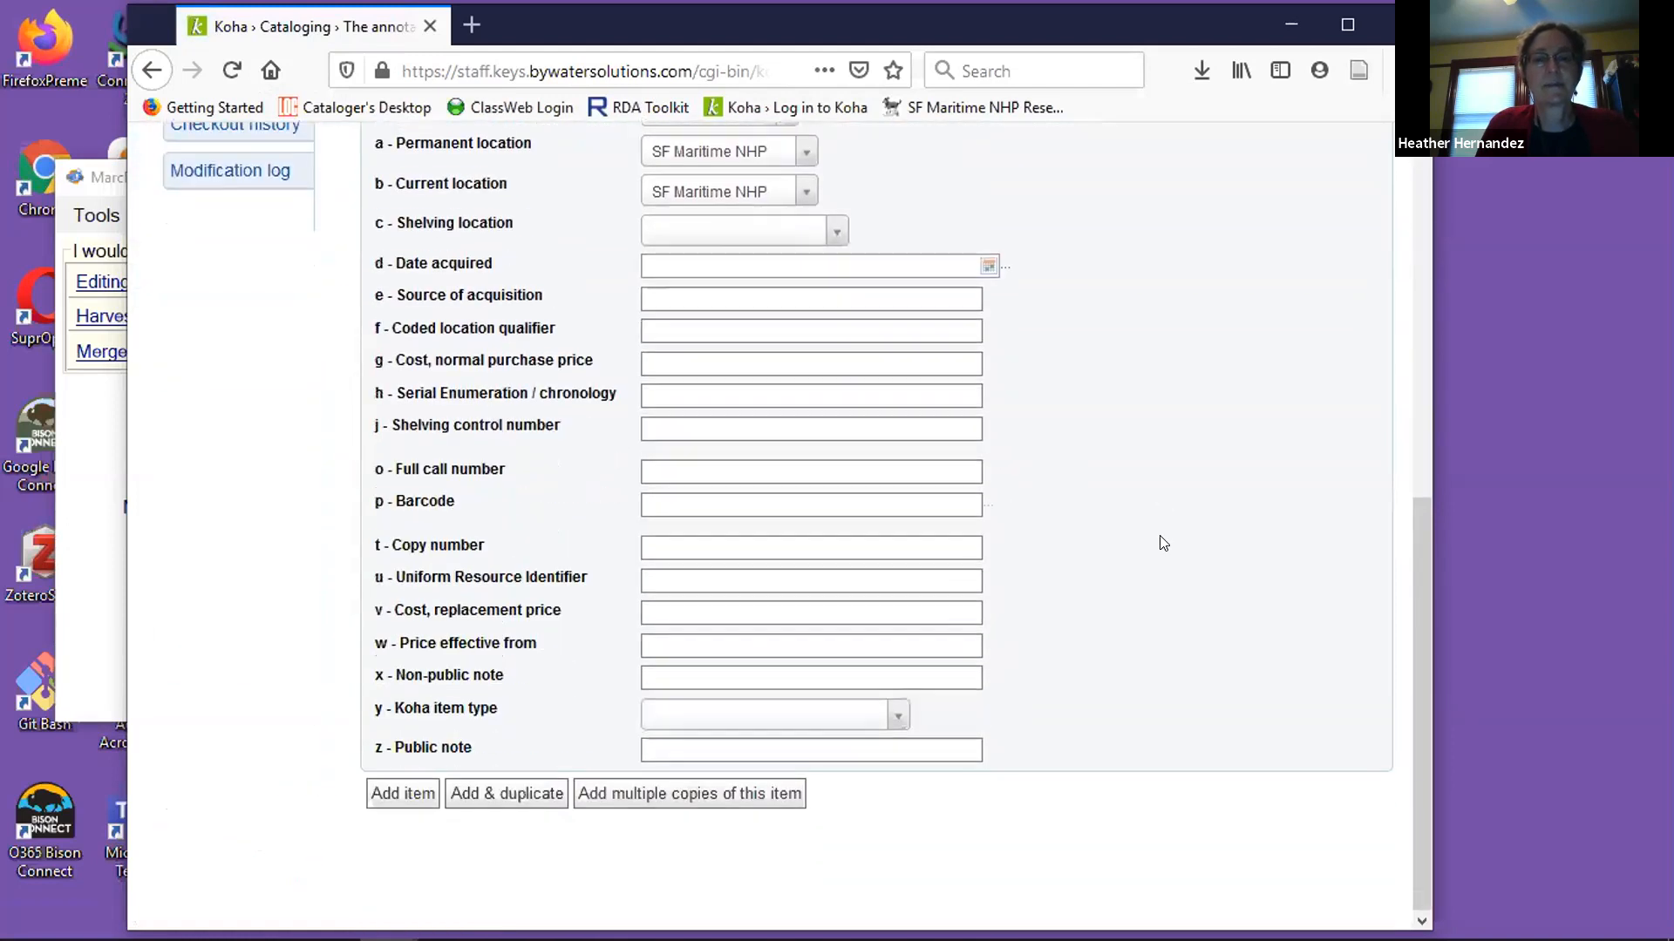
pyautogui.scroll(10, 1163, 543)
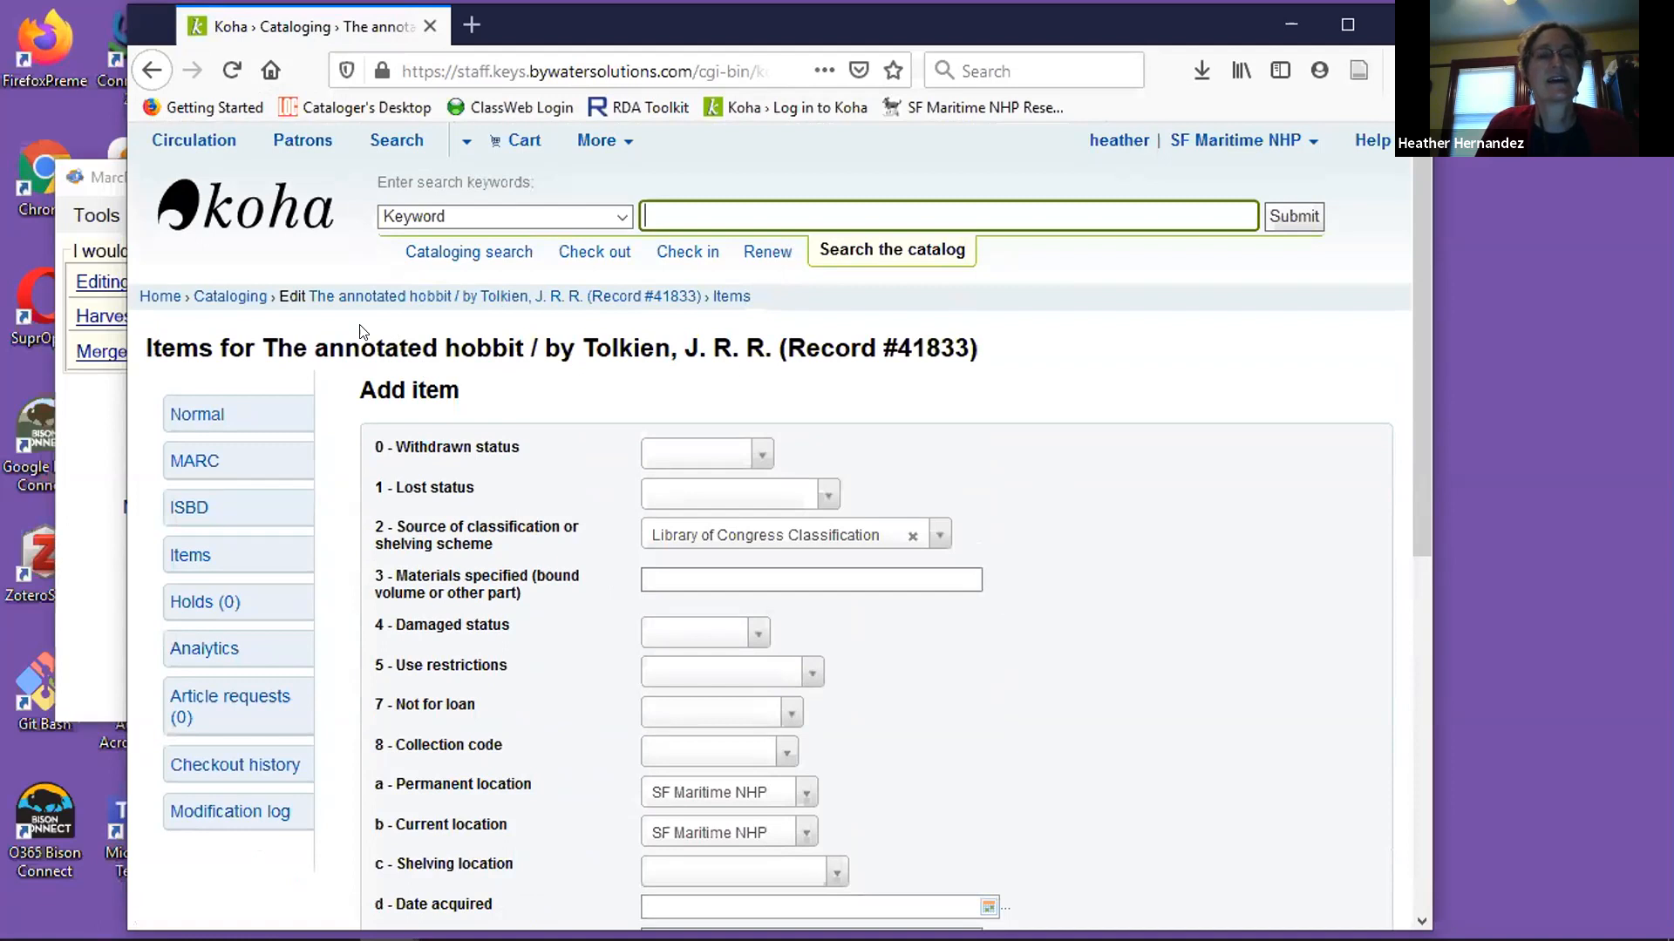
pyautogui.click(214, 414)
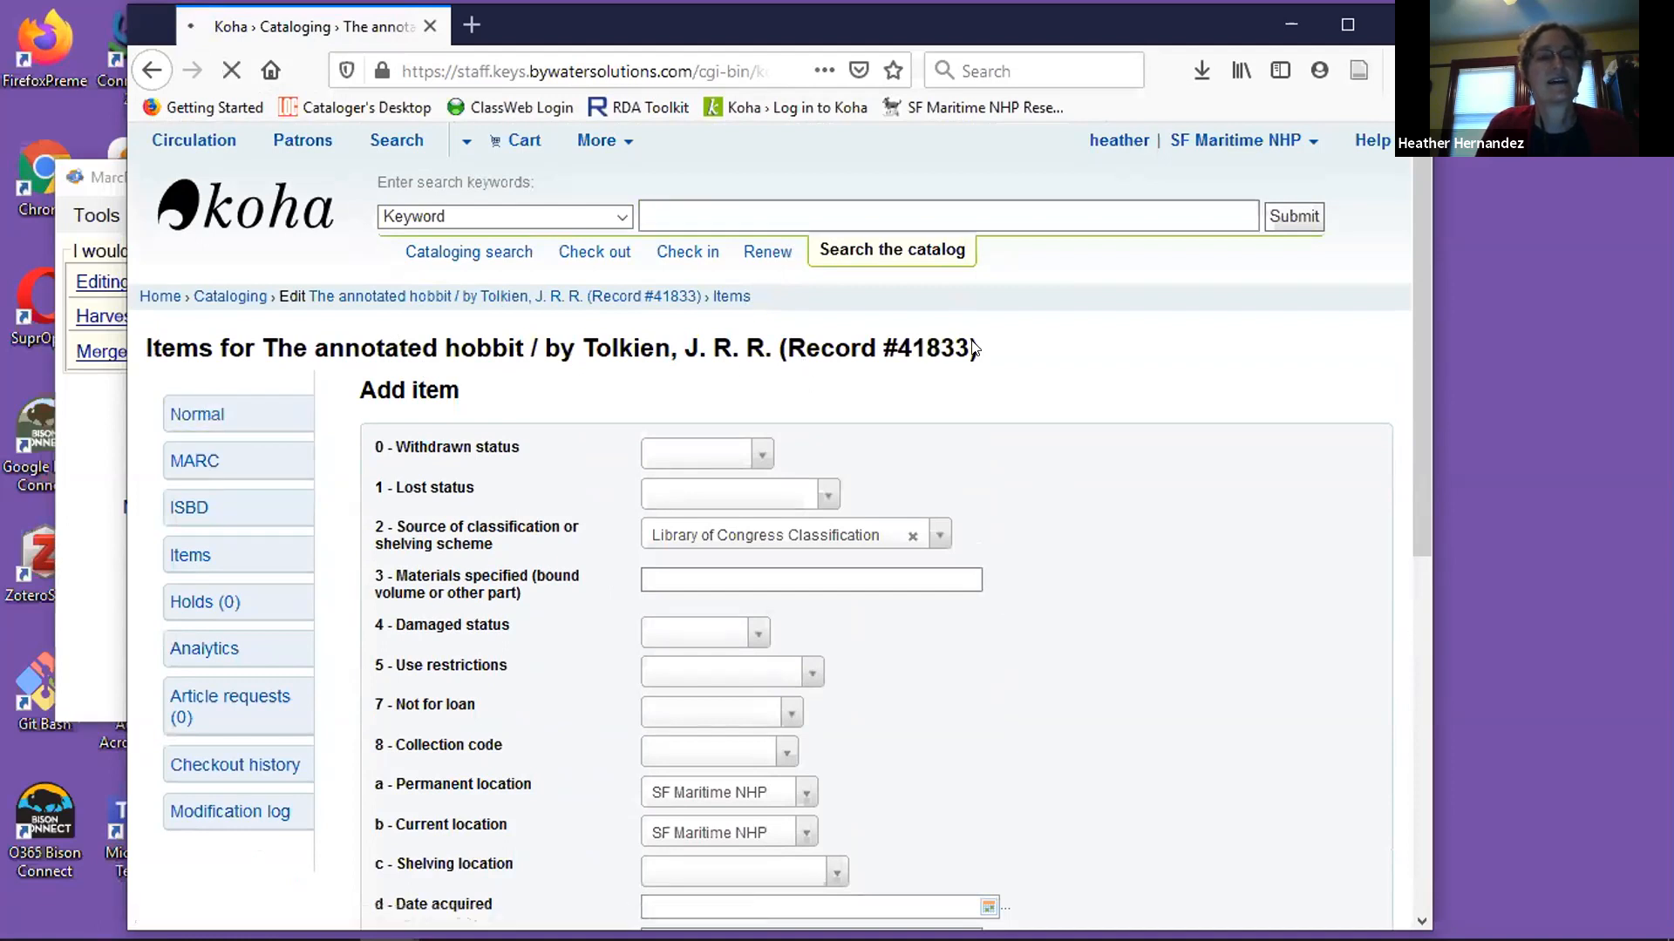
pyautogui.scroll(-3, 1237, 443)
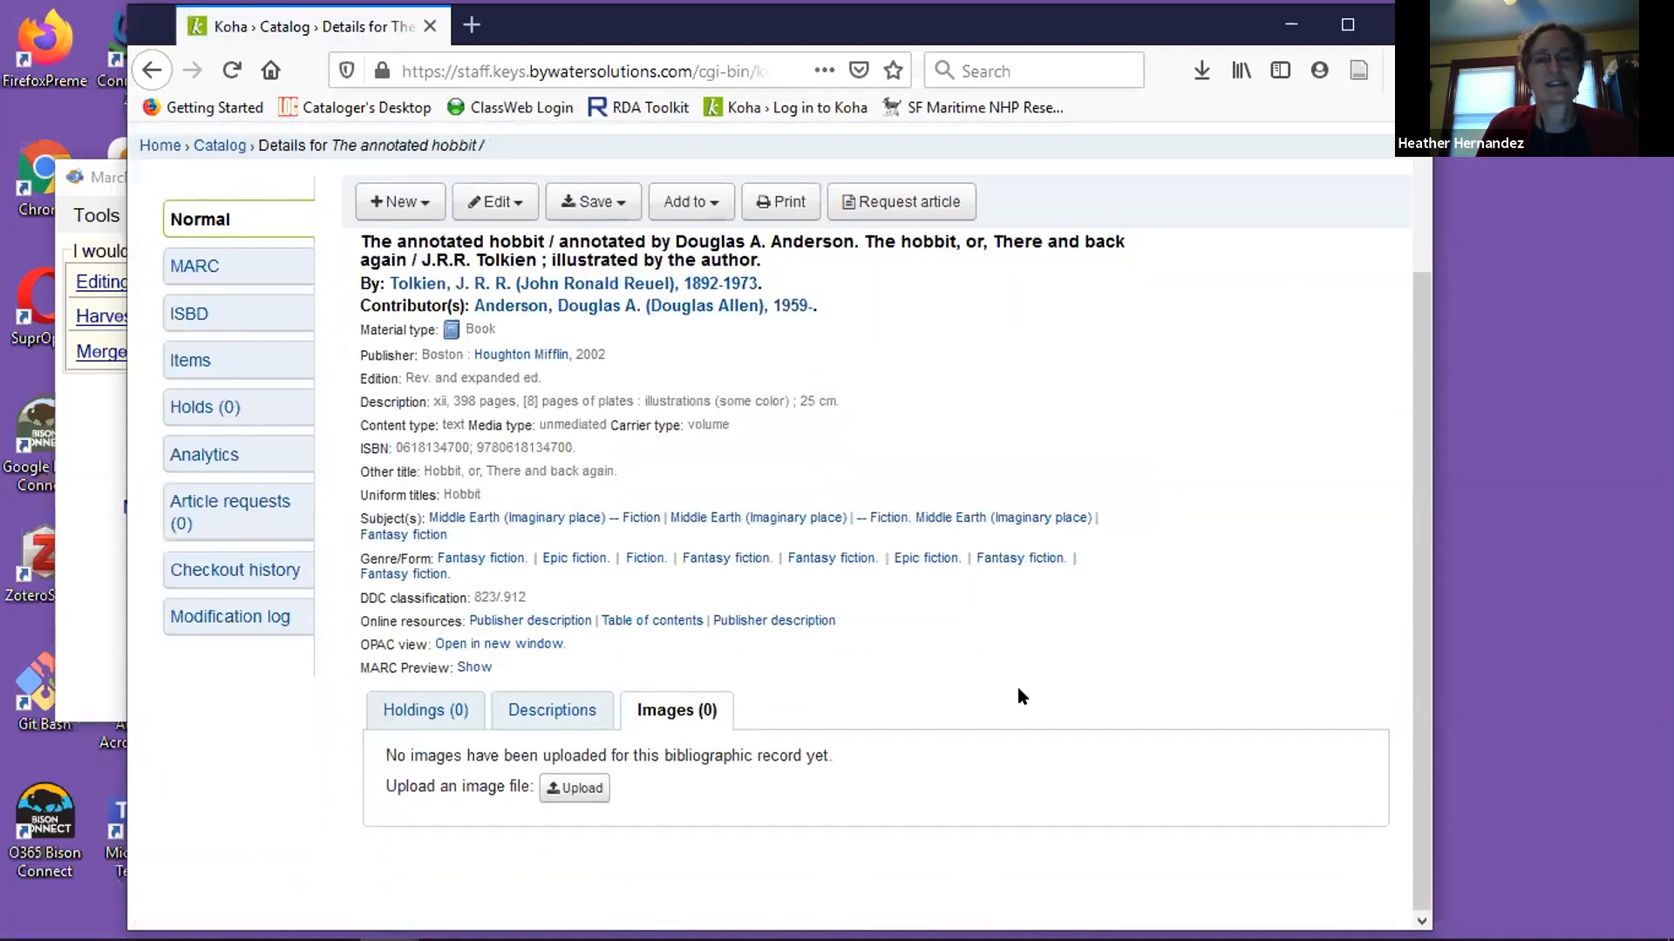
pyautogui.scroll(3, 908, 562)
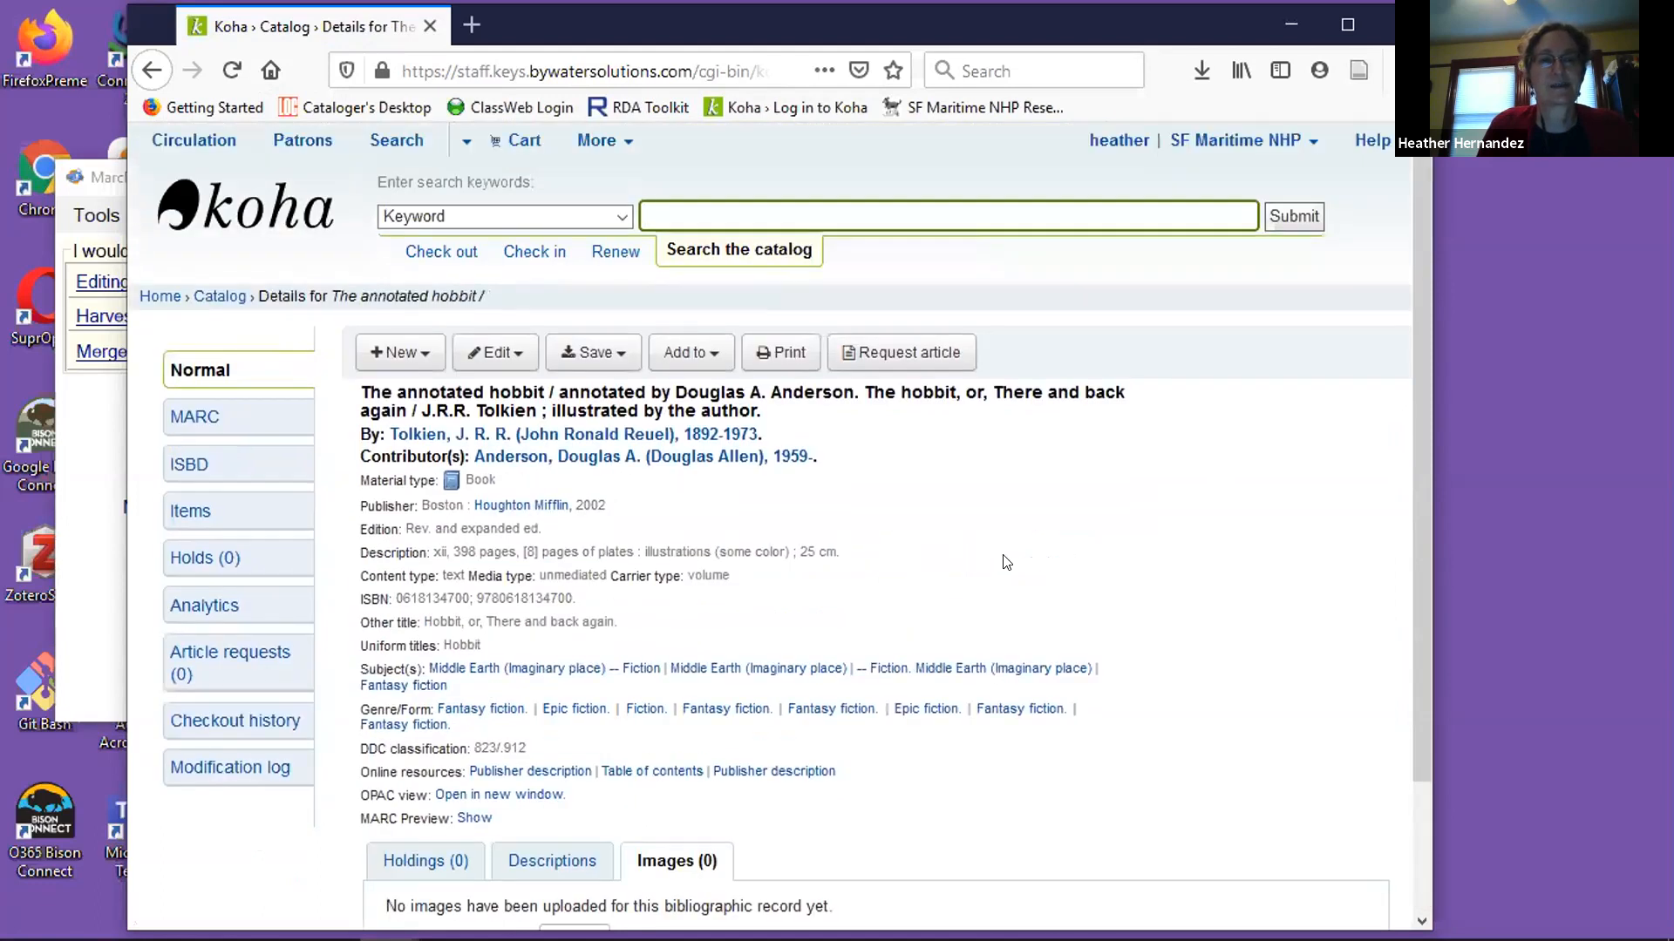
# Switch to MarcEdit and open the OCLC WorldCat search from MarcEditor.
pyautogui.click(108, 177)
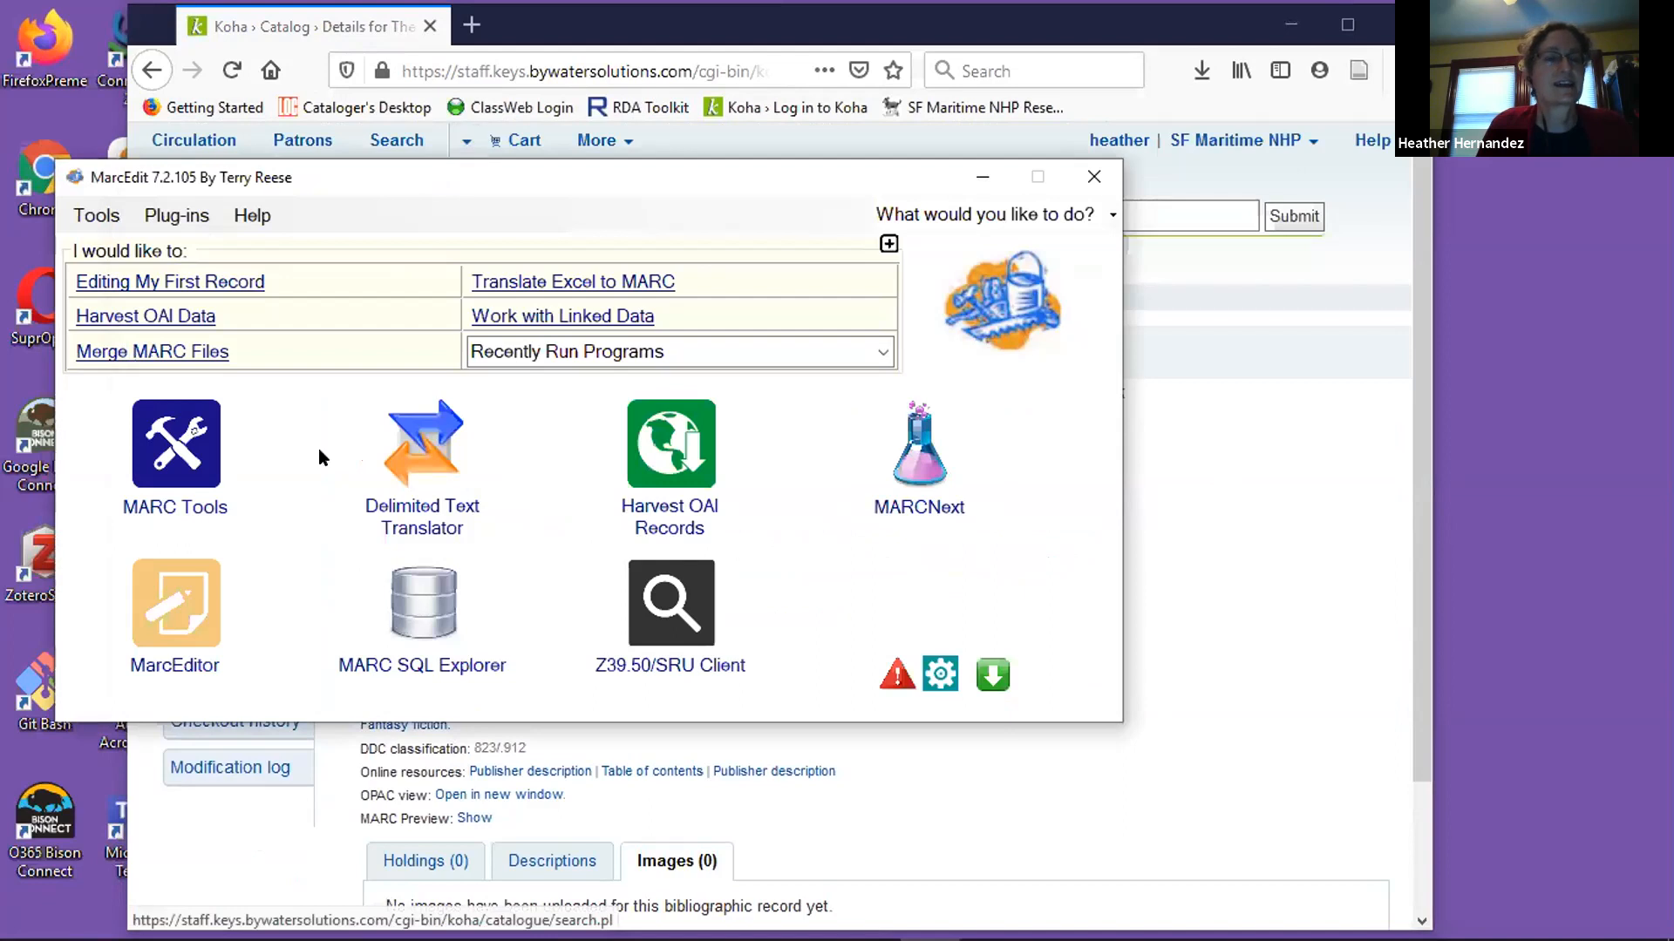
pyautogui.click(184, 624)
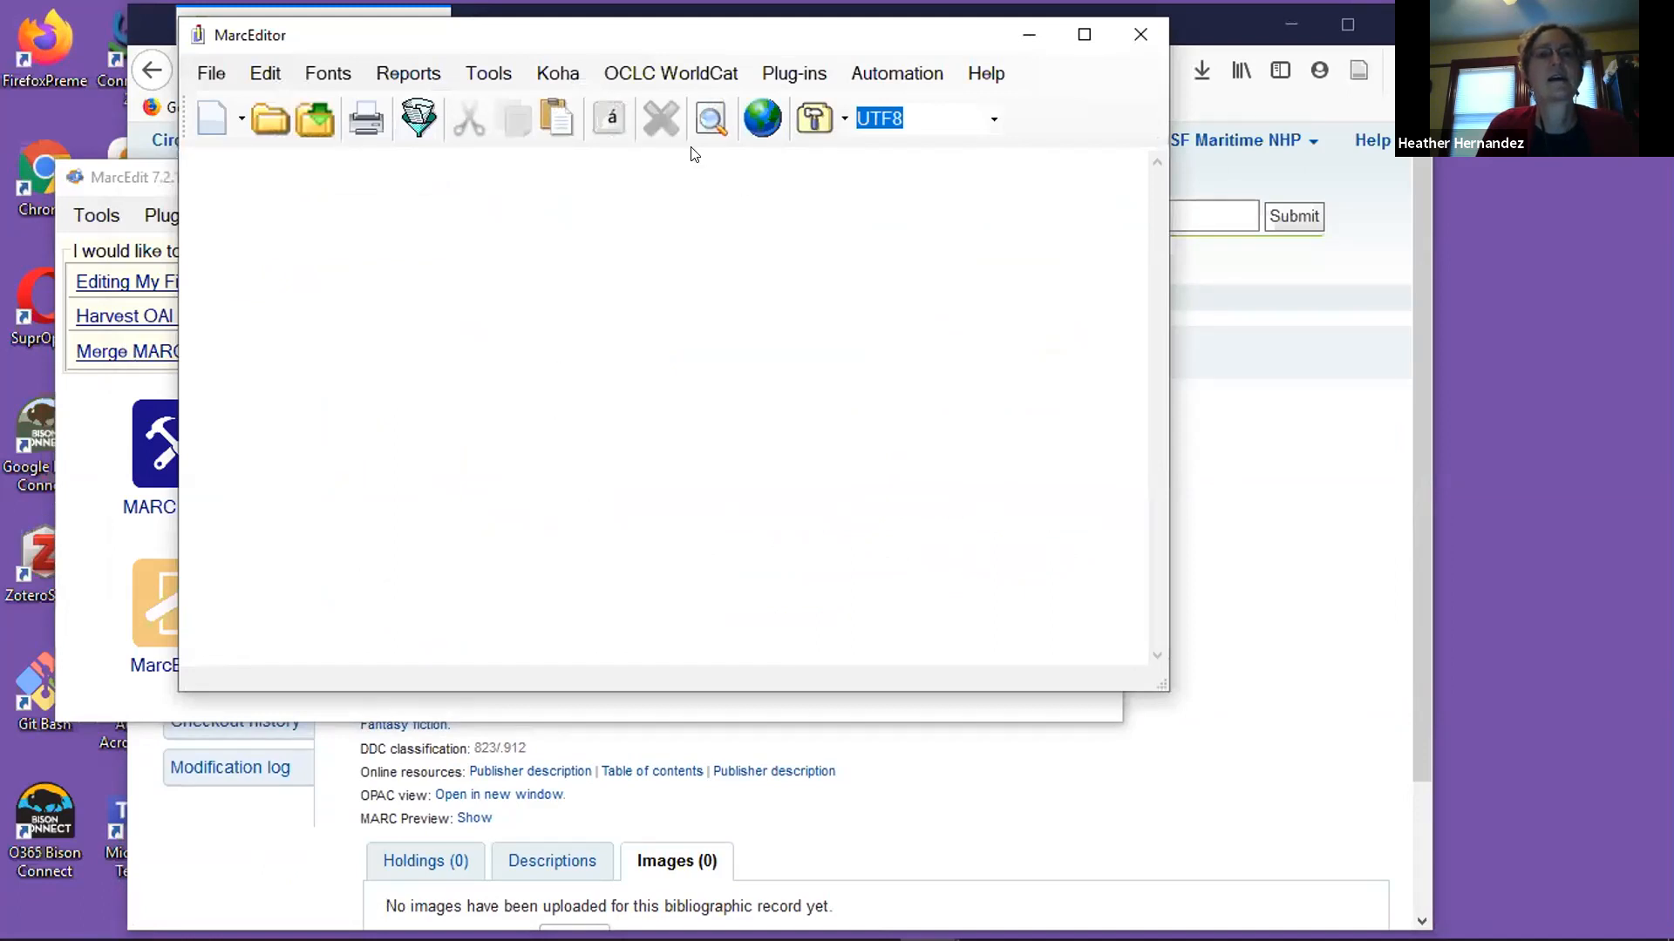
pyautogui.click(675, 69)
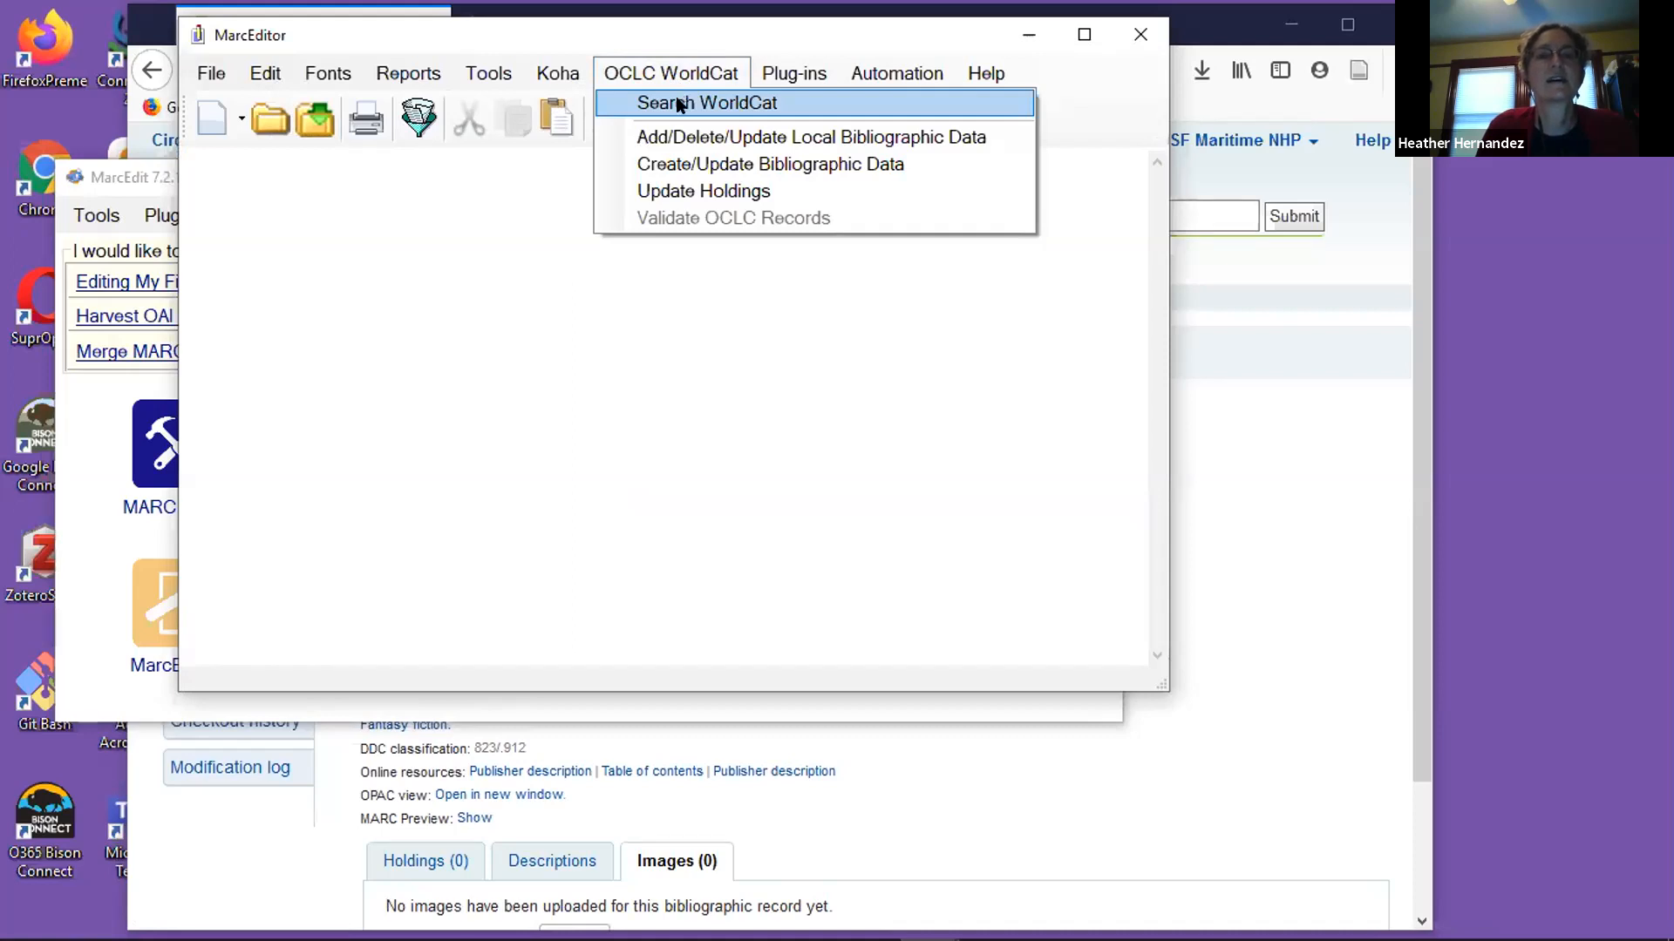
pyautogui.click(678, 103)
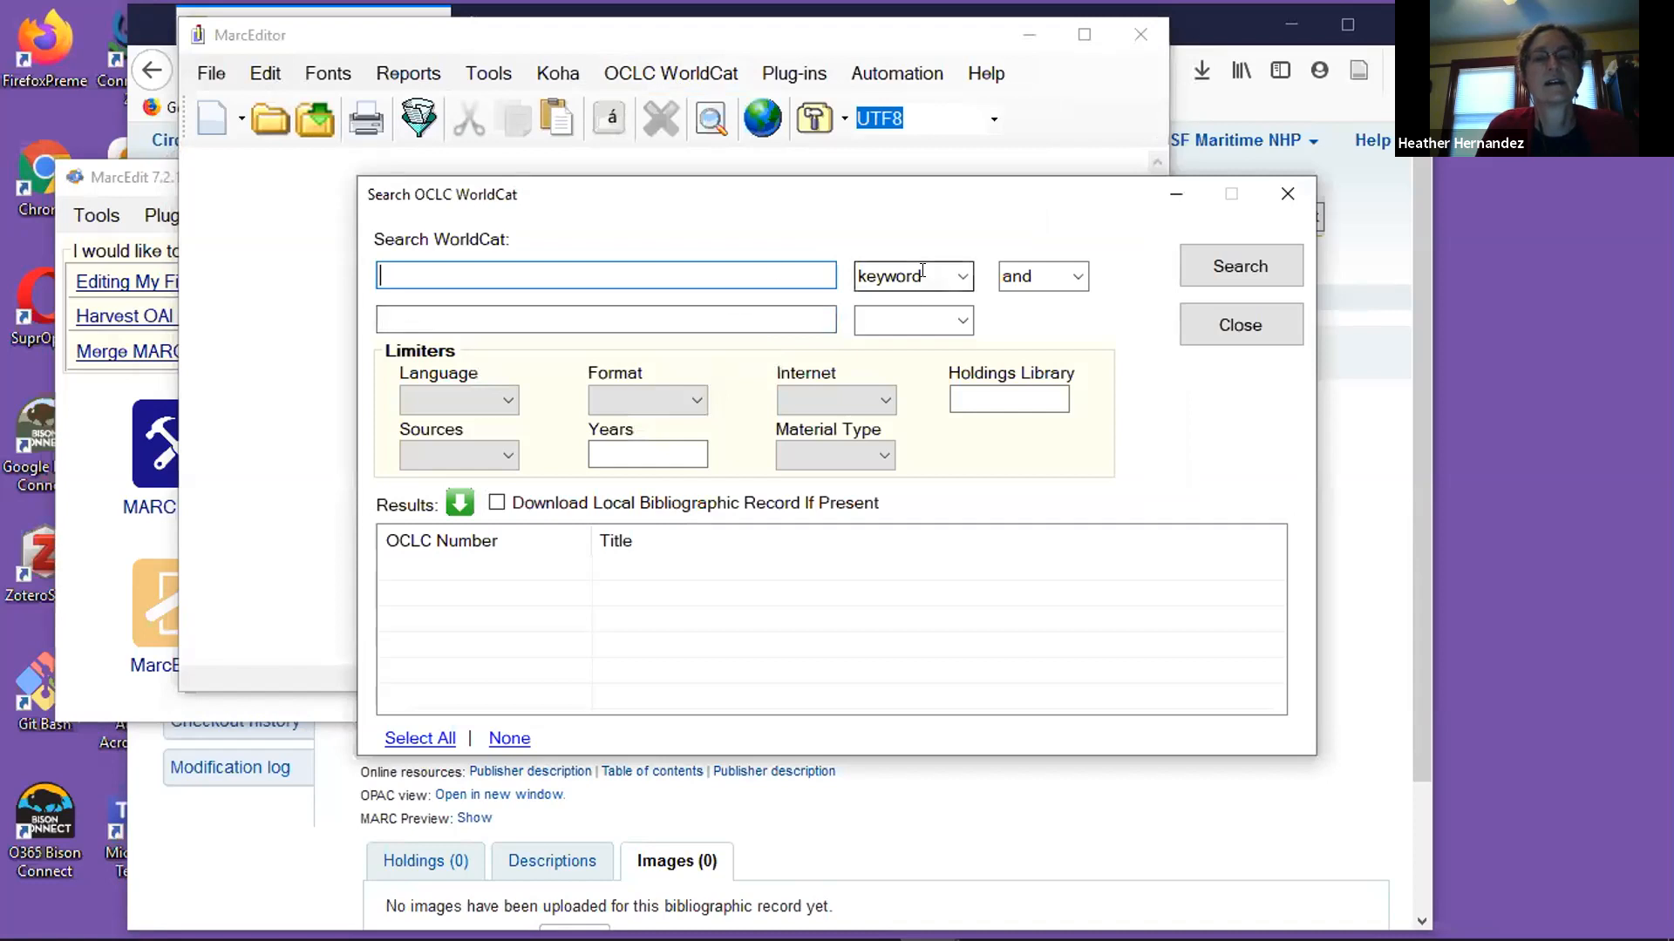
# Search WorldCat for the title "annotated hobbit".
pyautogui.click(951, 278)
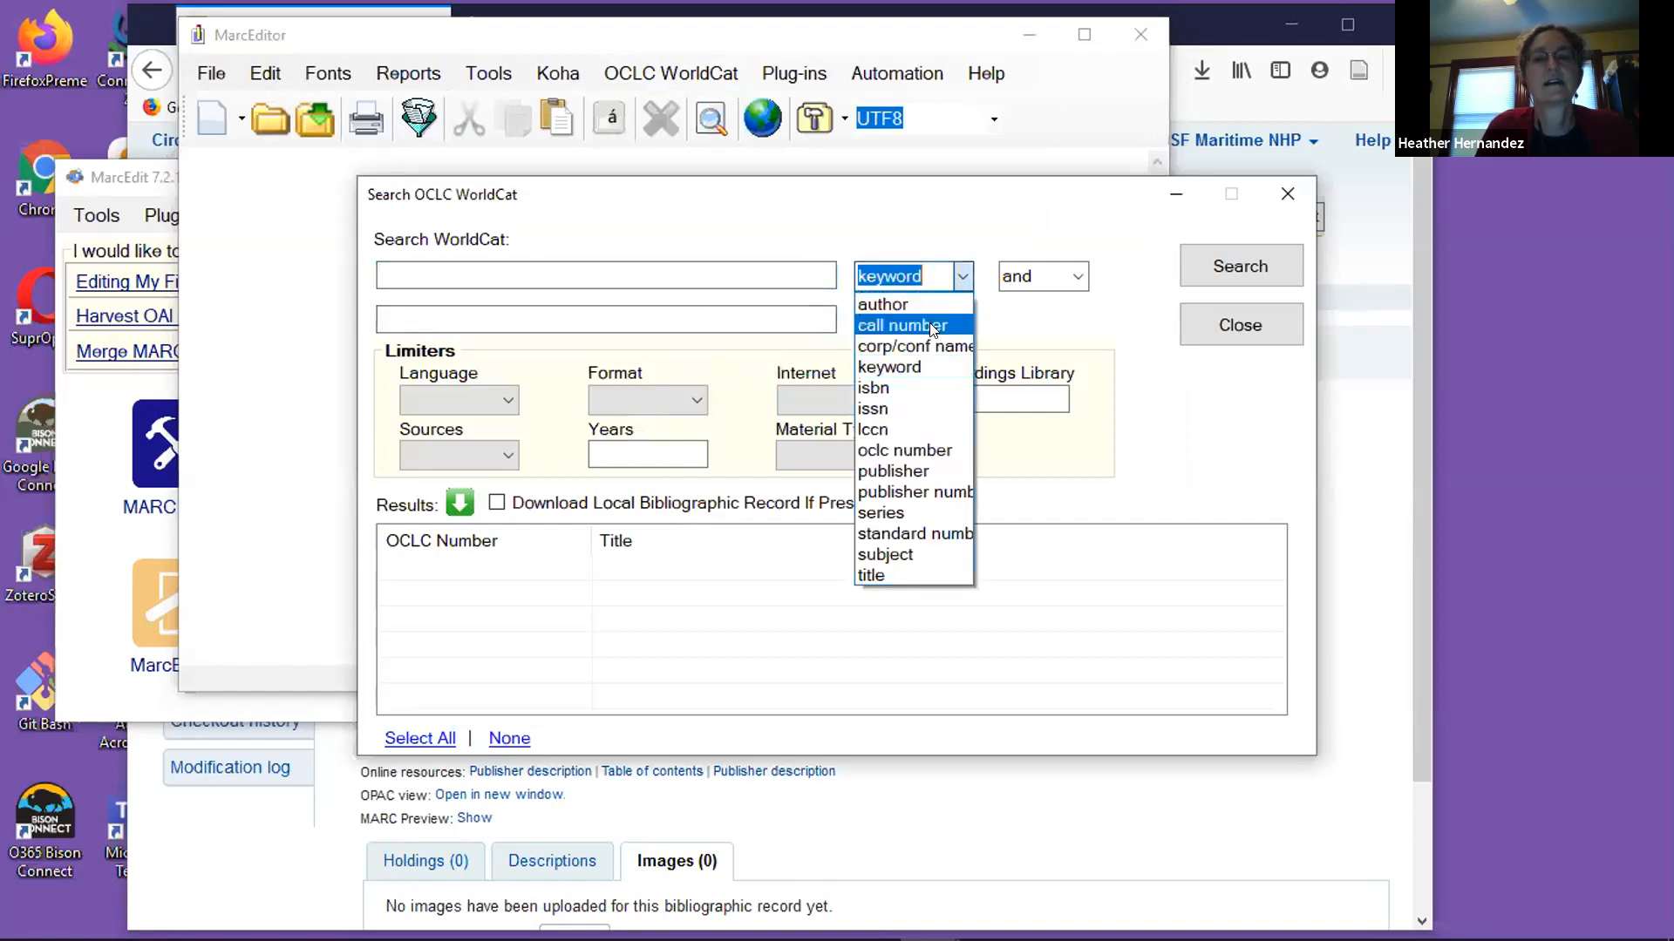
pyautogui.click(884, 576)
pyautogui.click(694, 273)
pyautogui.write('anno')
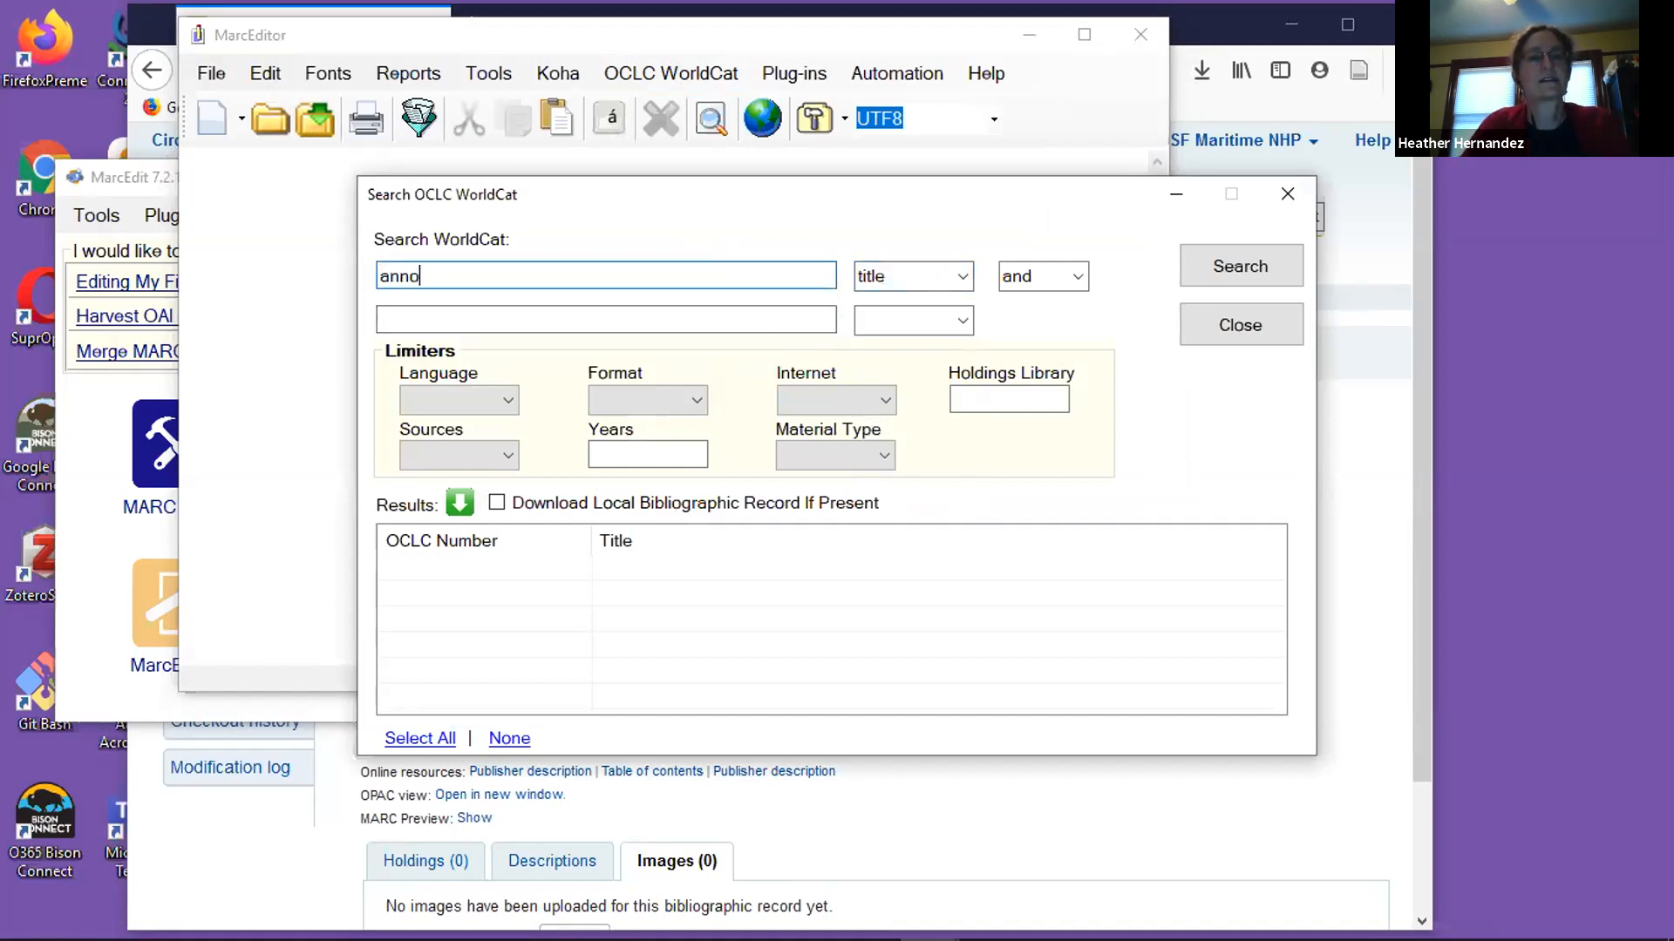
pyautogui.write('tated hobbit')
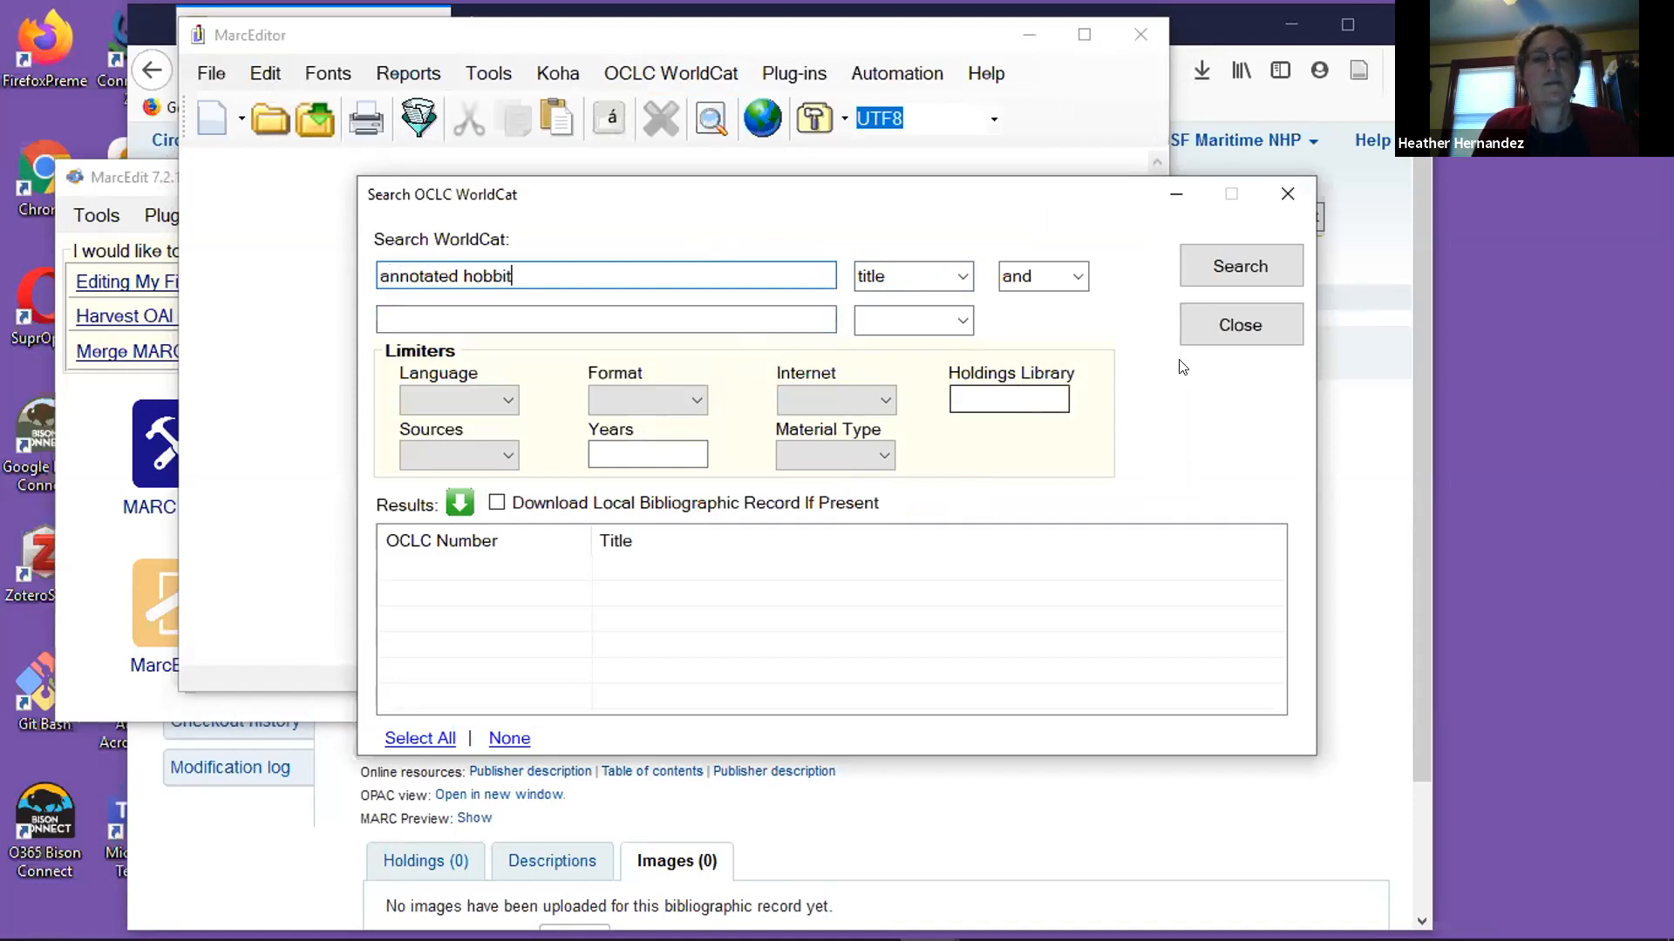
pyautogui.click(1244, 253)
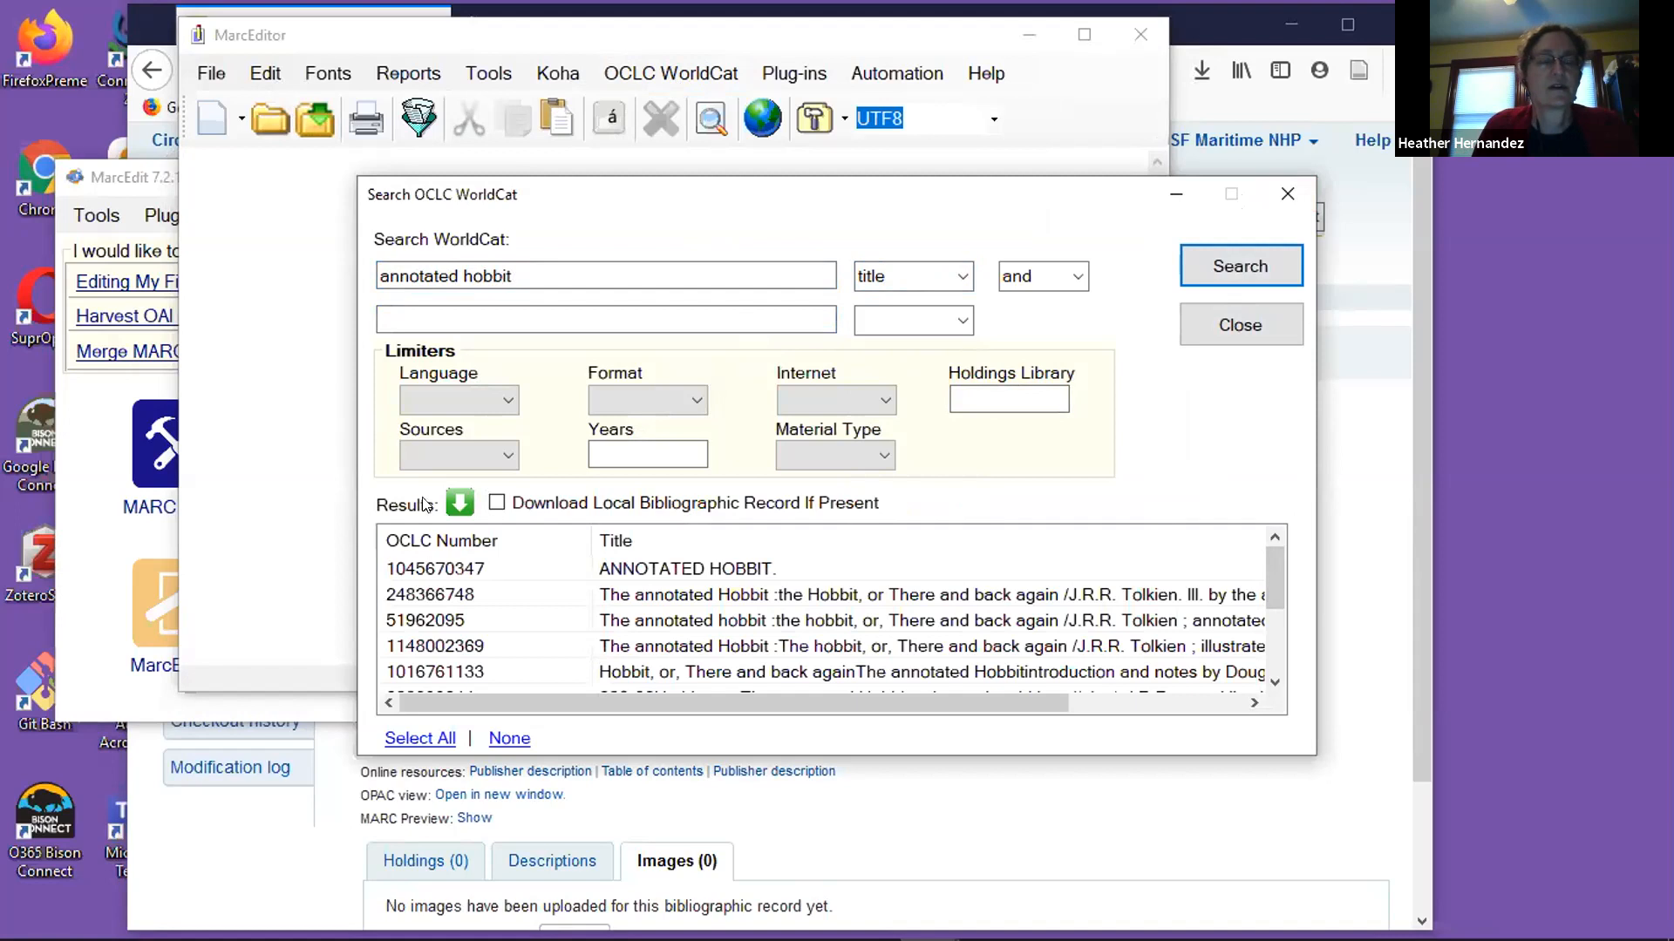
# Look through the OCLC numbers and titles in the WorldCat results, and close the search and MarcEditor.
pyautogui.scroll(-2, 436, 595)
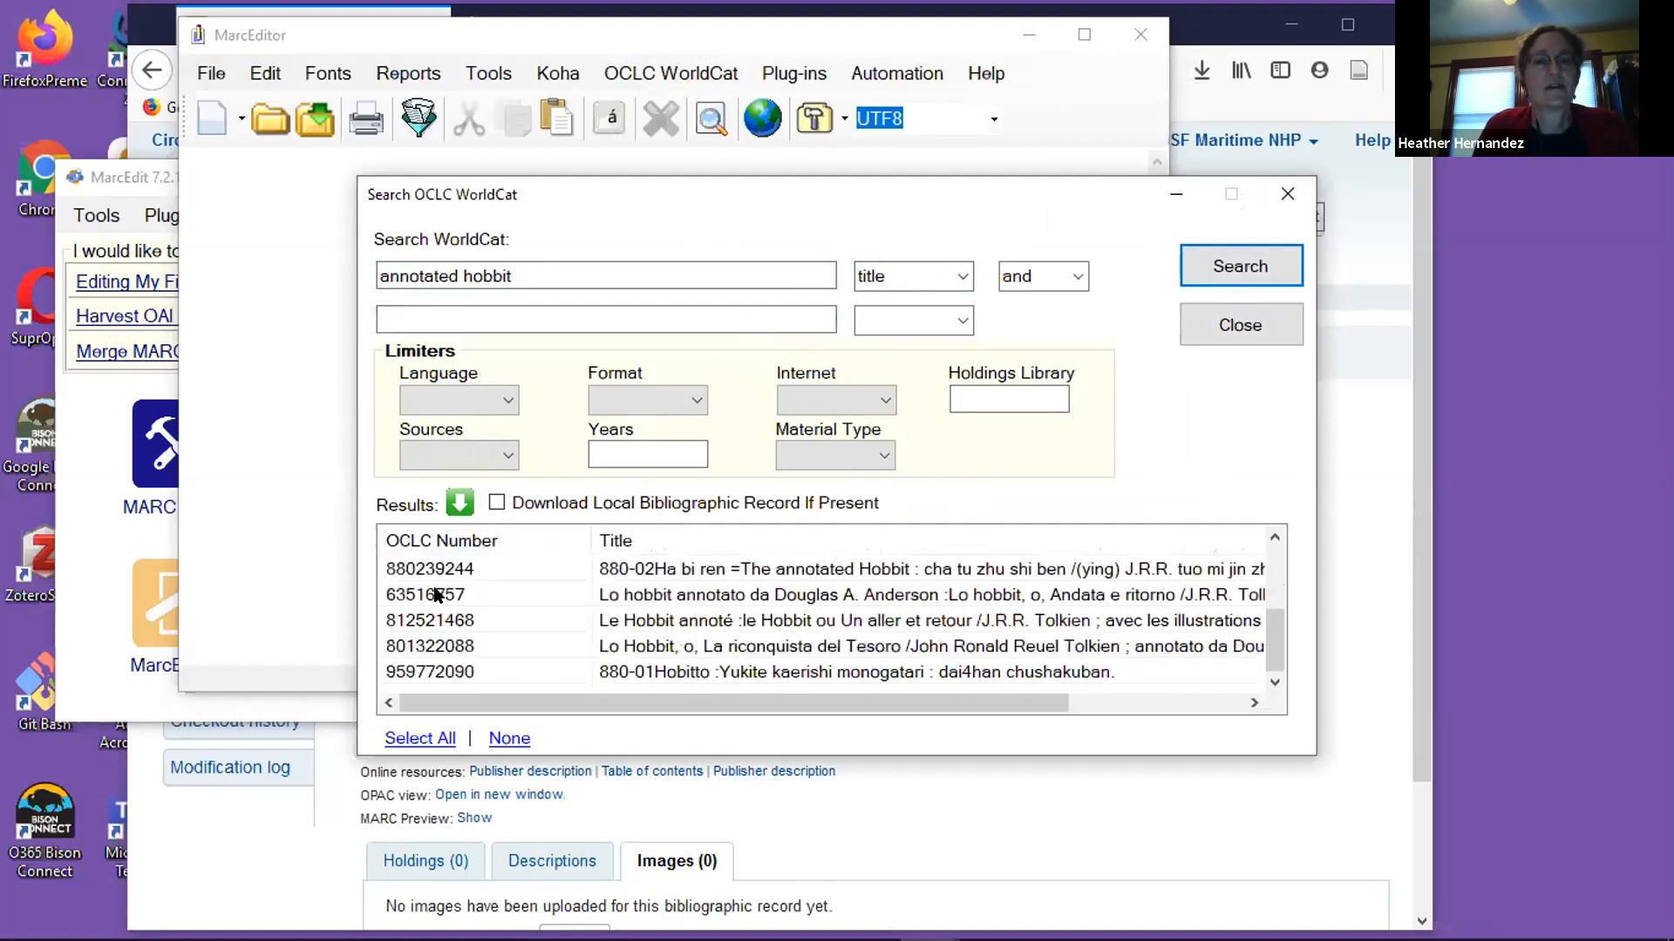
pyautogui.scroll(2, 440, 596)
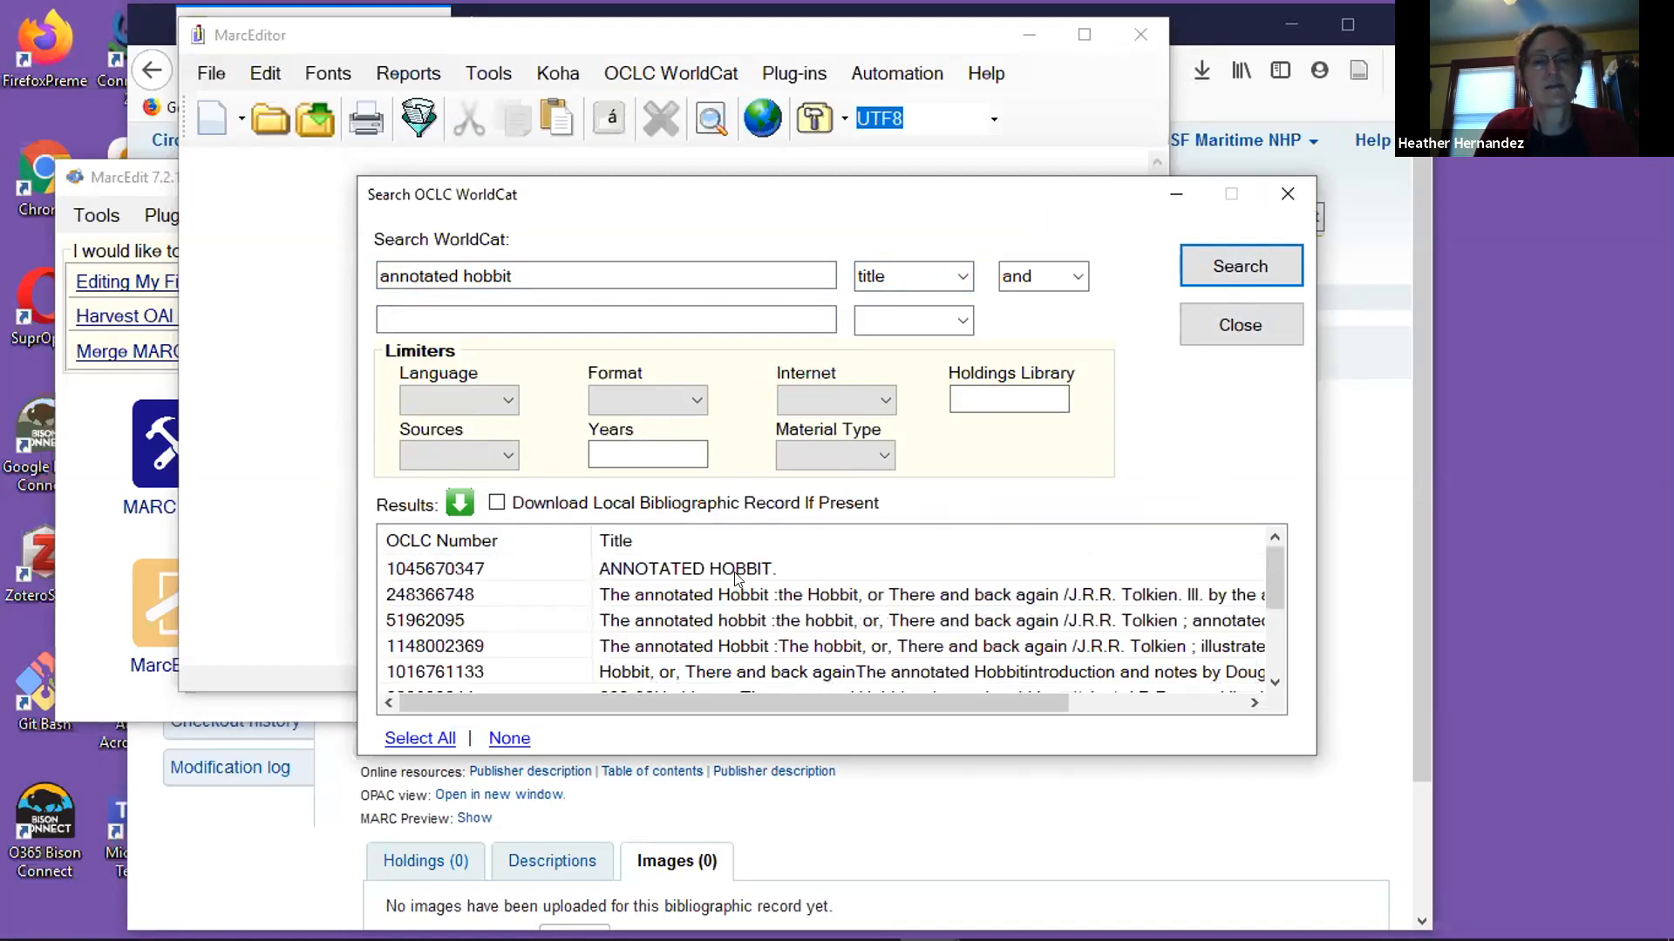
pyautogui.scroll(-1, 796, 604)
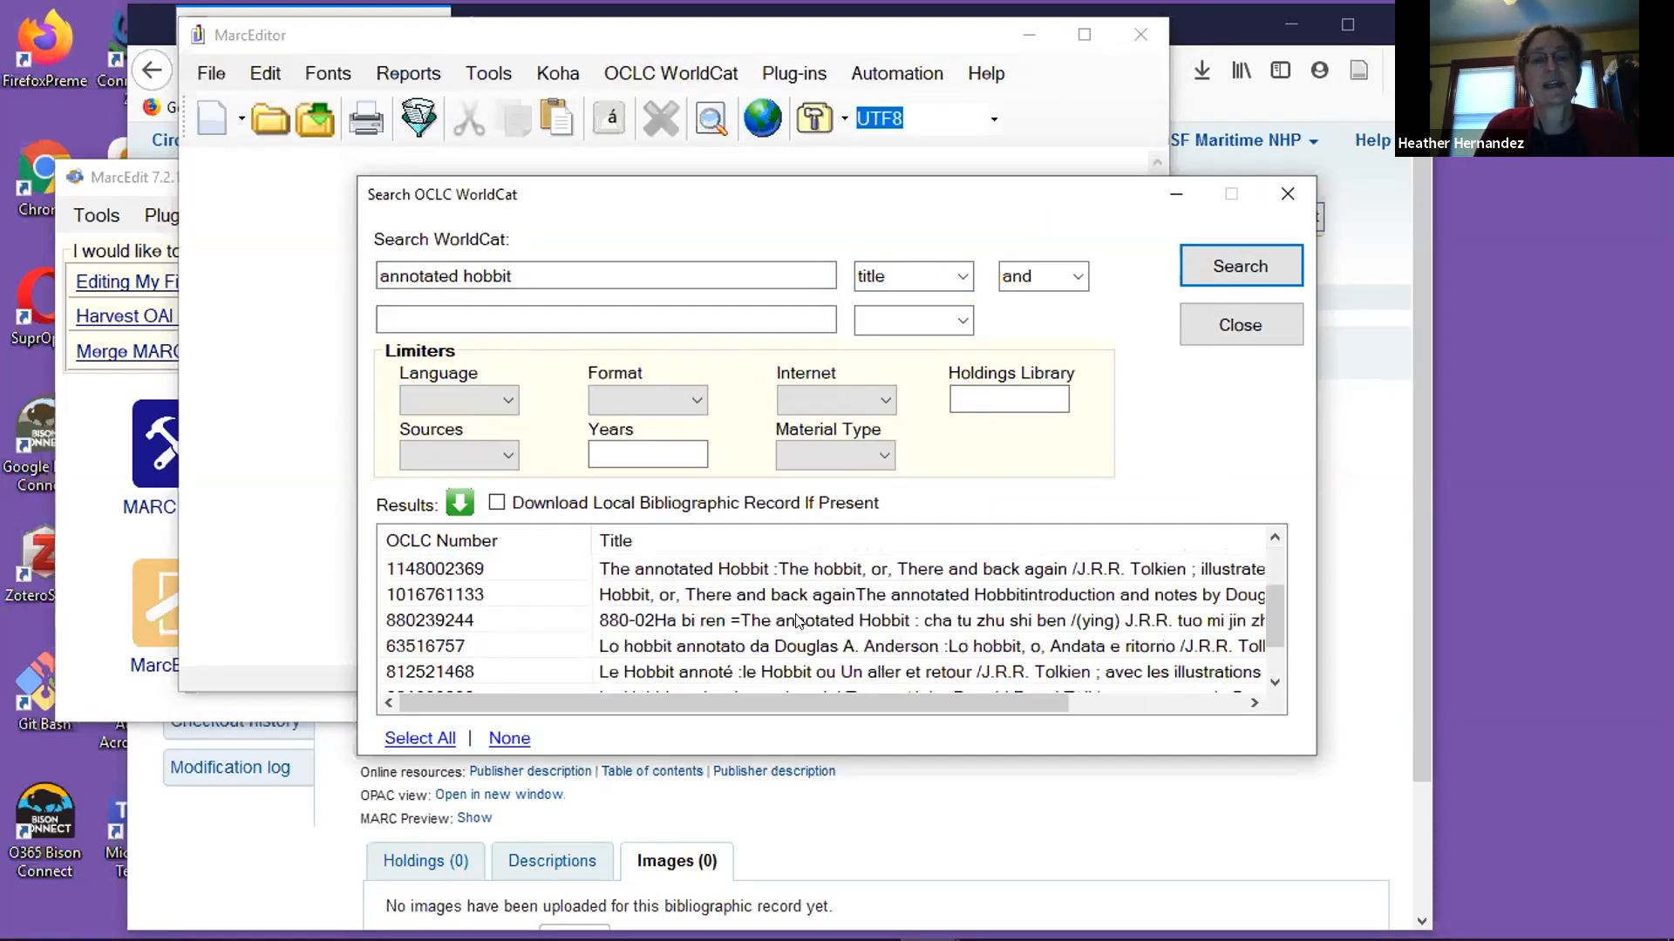
pyautogui.scroll(-1, 798, 617)
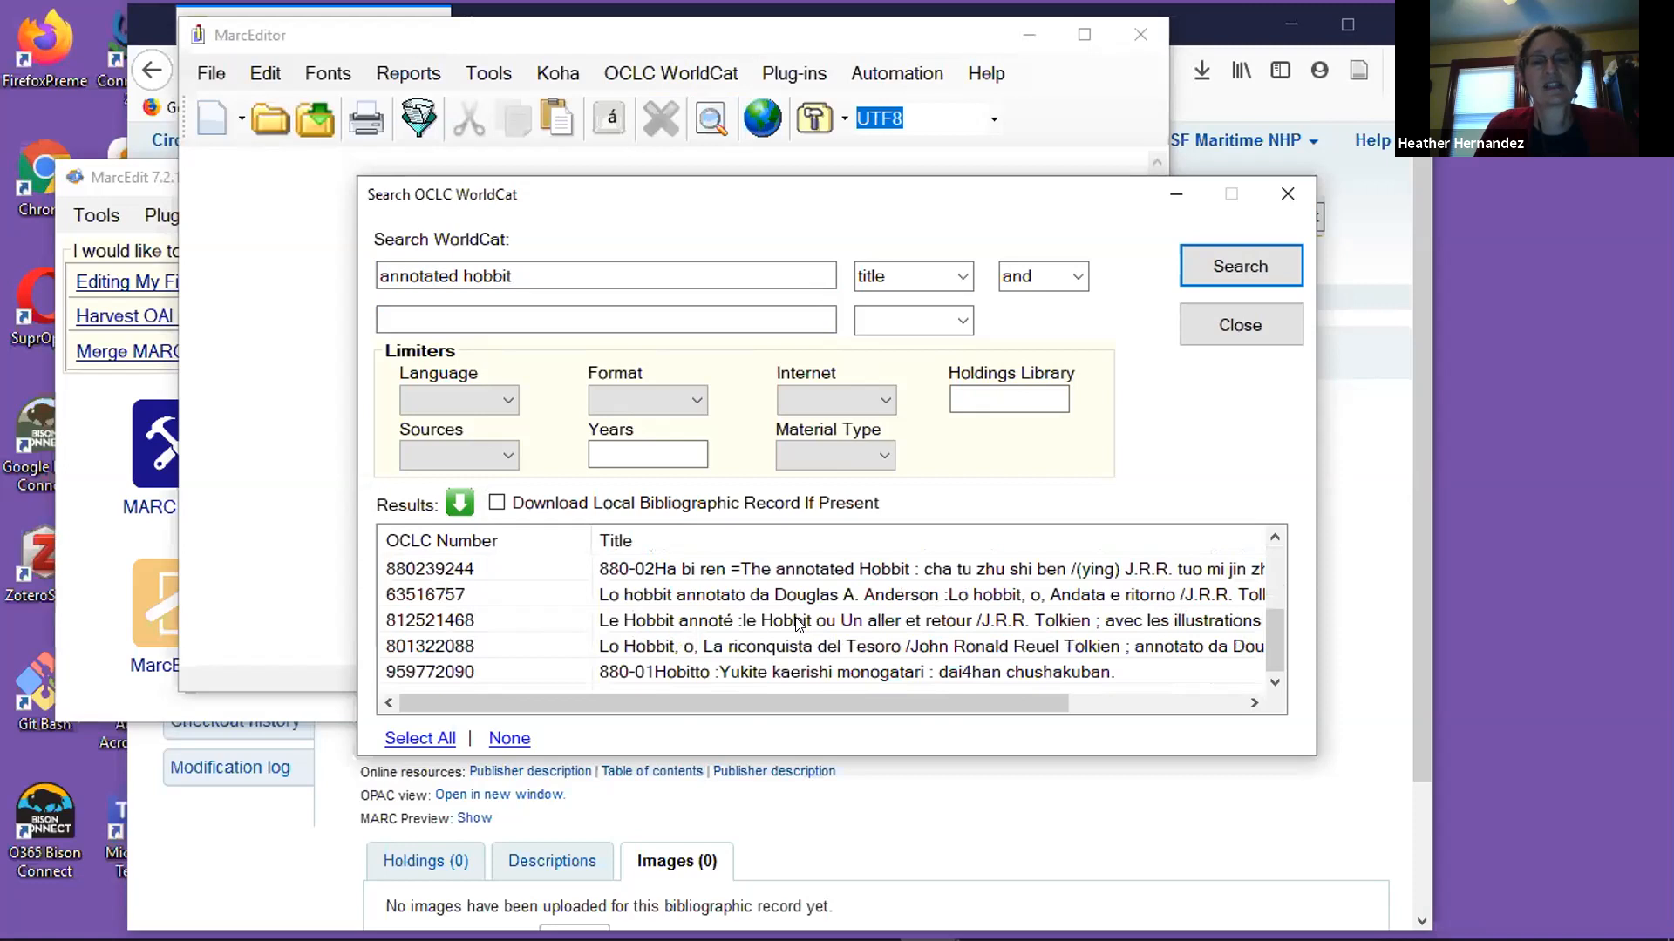
pyautogui.scroll(3, 797, 621)
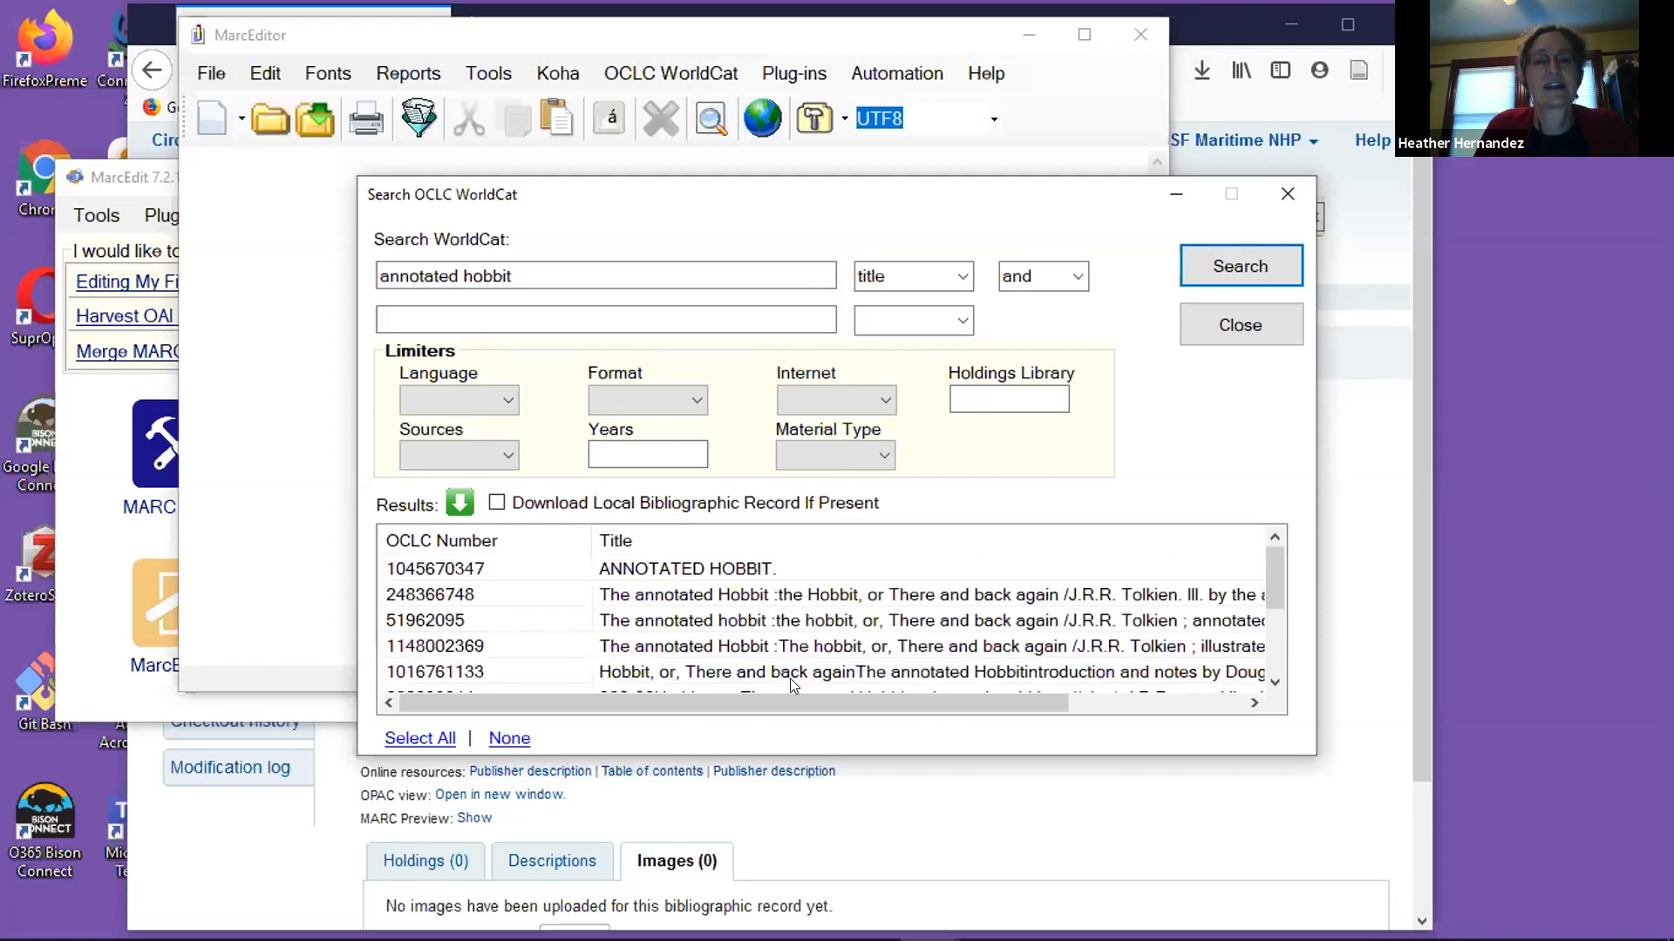
pyautogui.moveTo(776, 694); pyautogui.dragTo(715, 697)
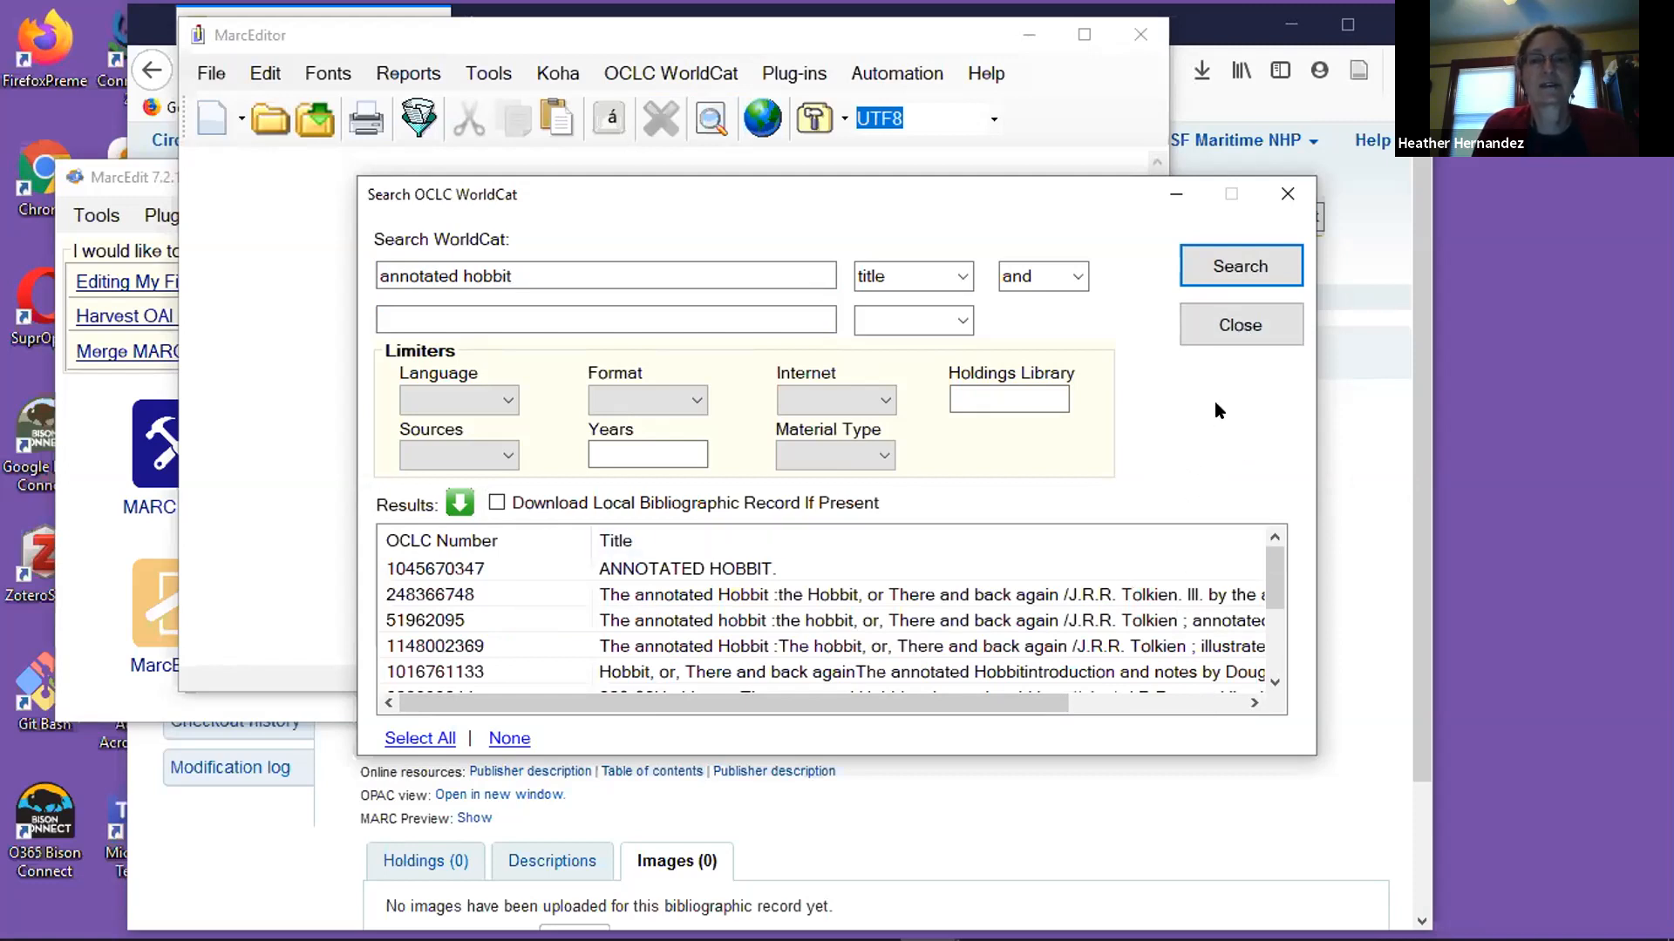
pyautogui.click(1246, 327)
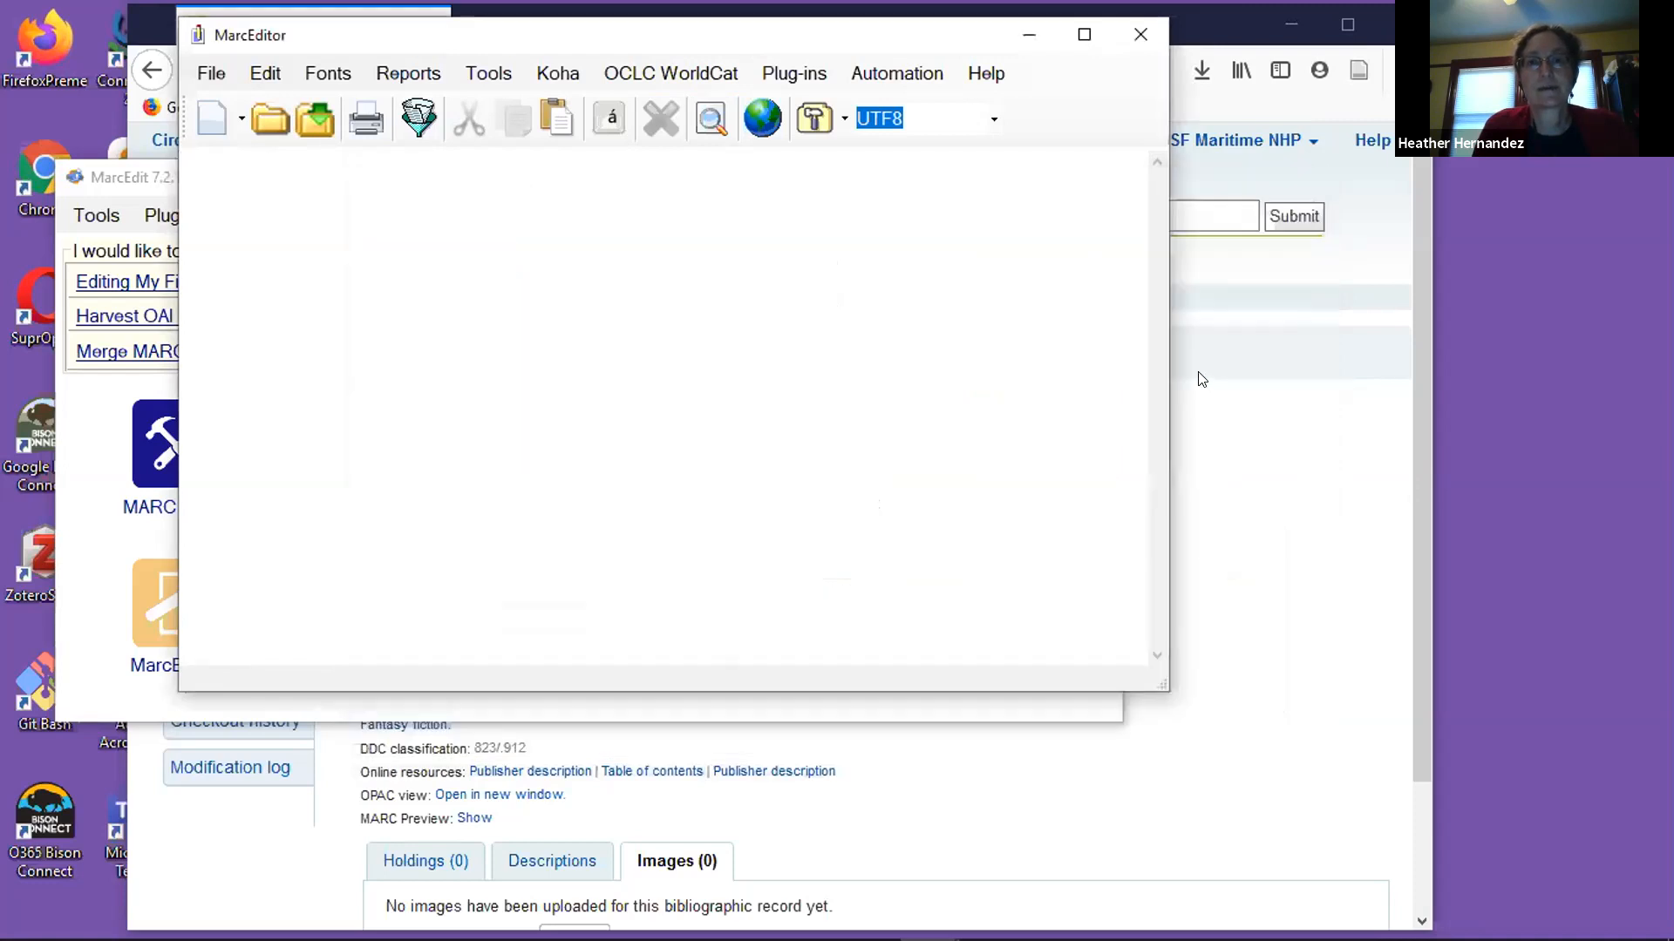
pyautogui.click(1117, 41)
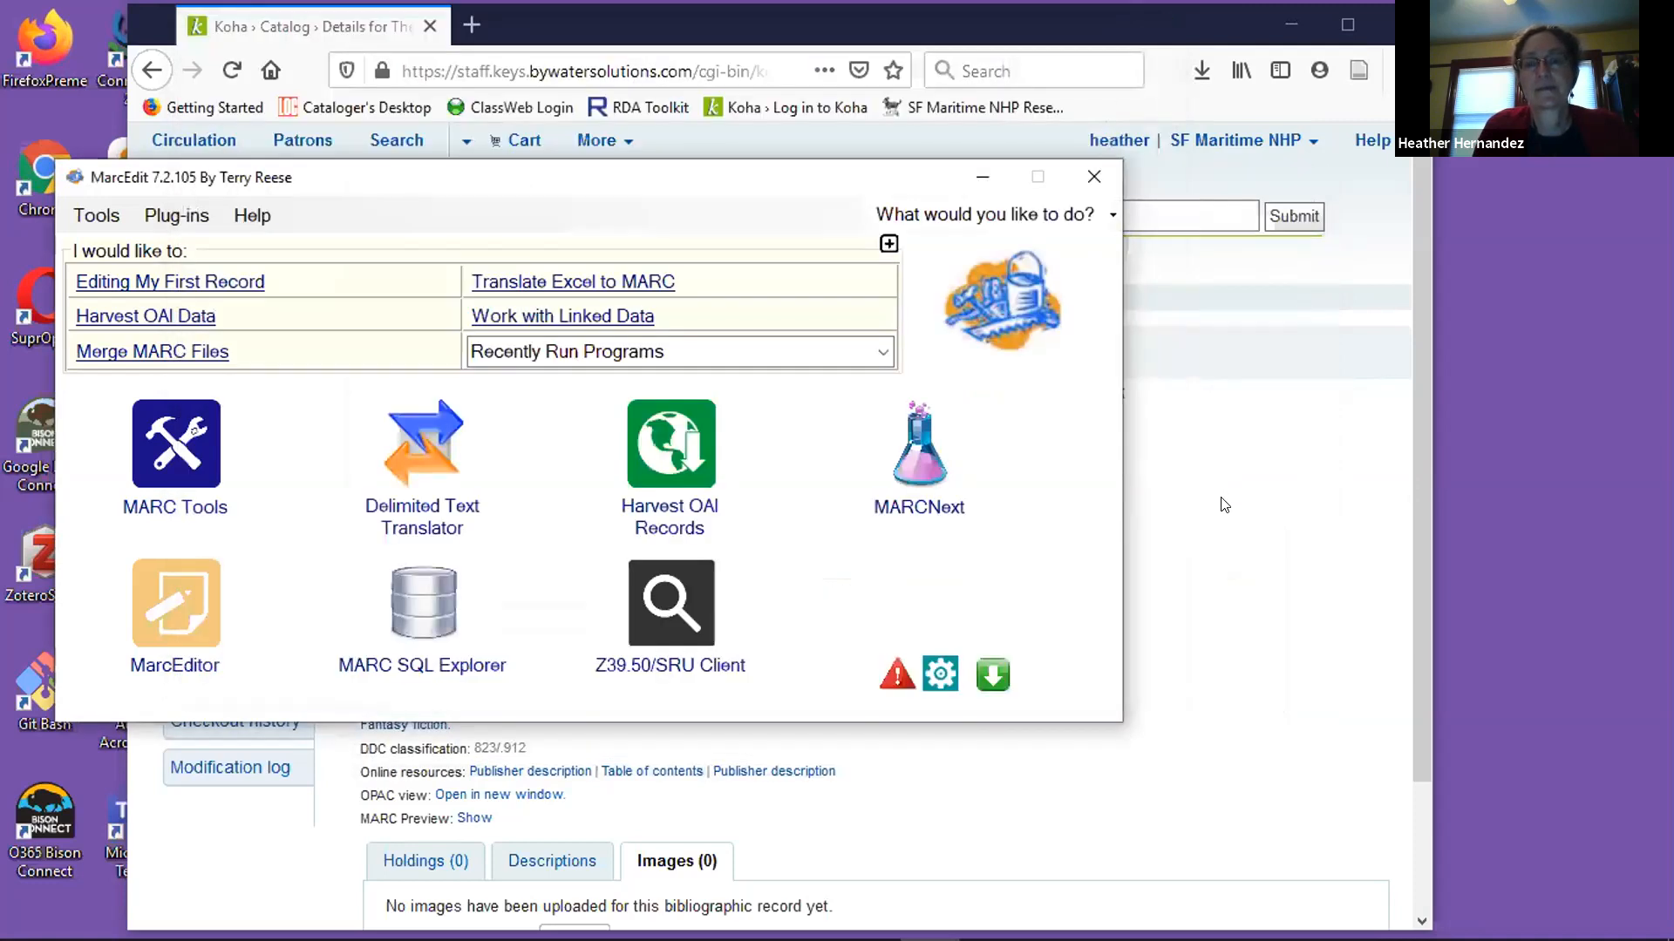
# Switch back to Koha in Firefox and open the bibliographic record of The annotated hobbit for editing.
pyautogui.click(1203, 501)
pyautogui.scroll(-2, 1147, 499)
pyautogui.scroll(-1, 1133, 496)
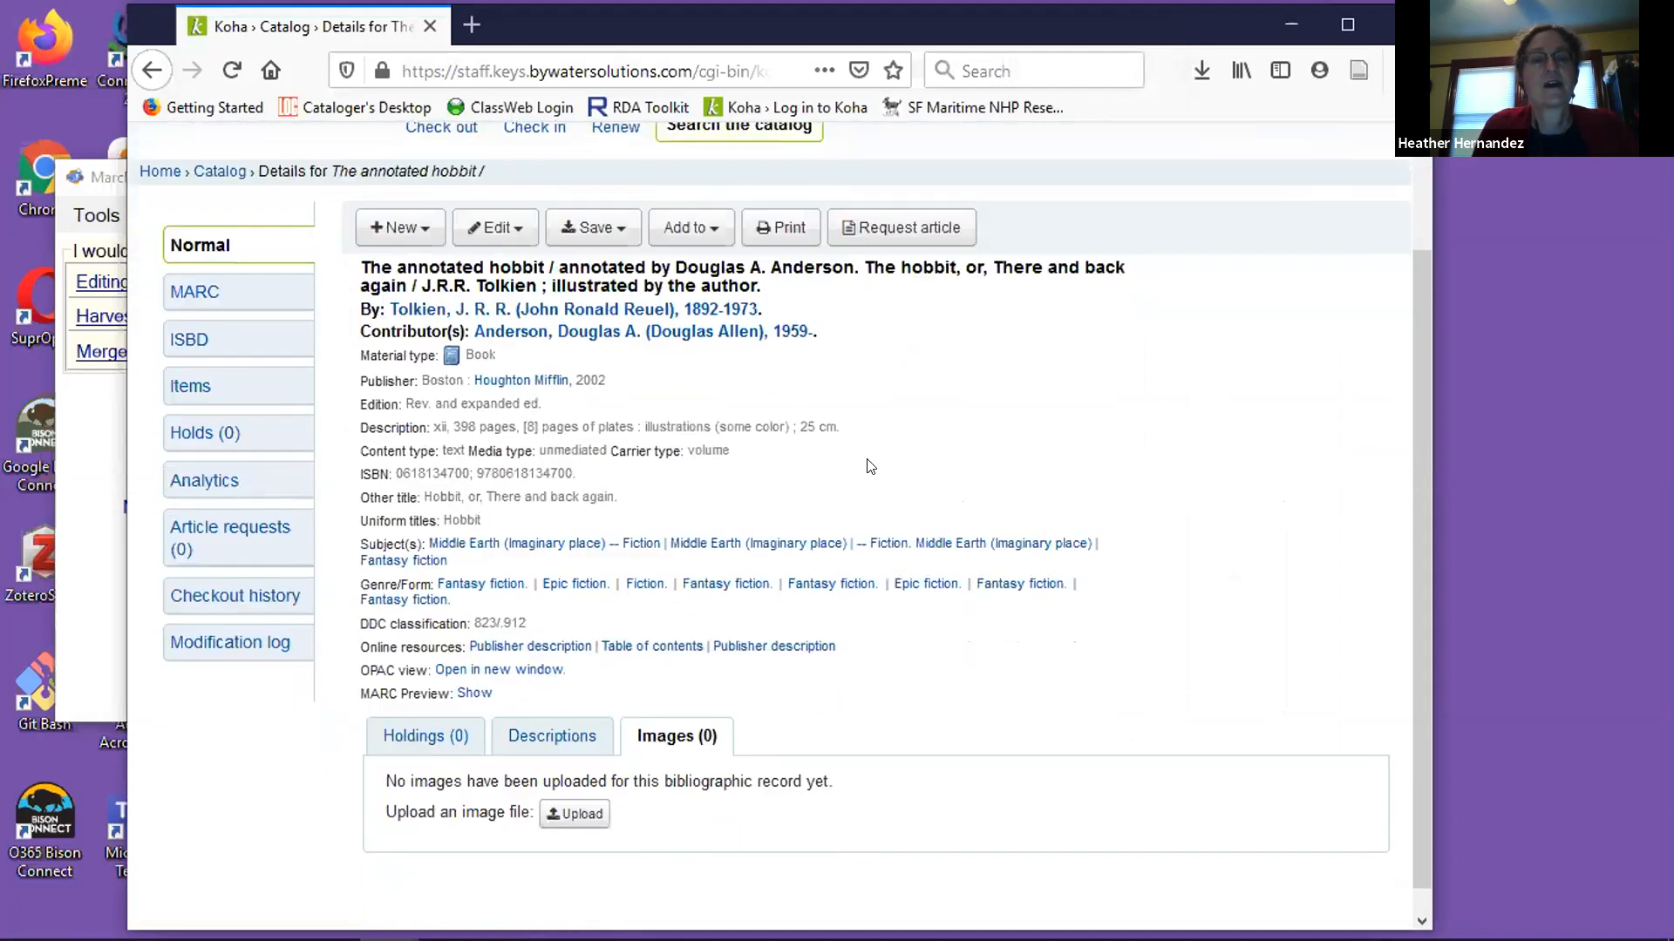
pyautogui.click(521, 234)
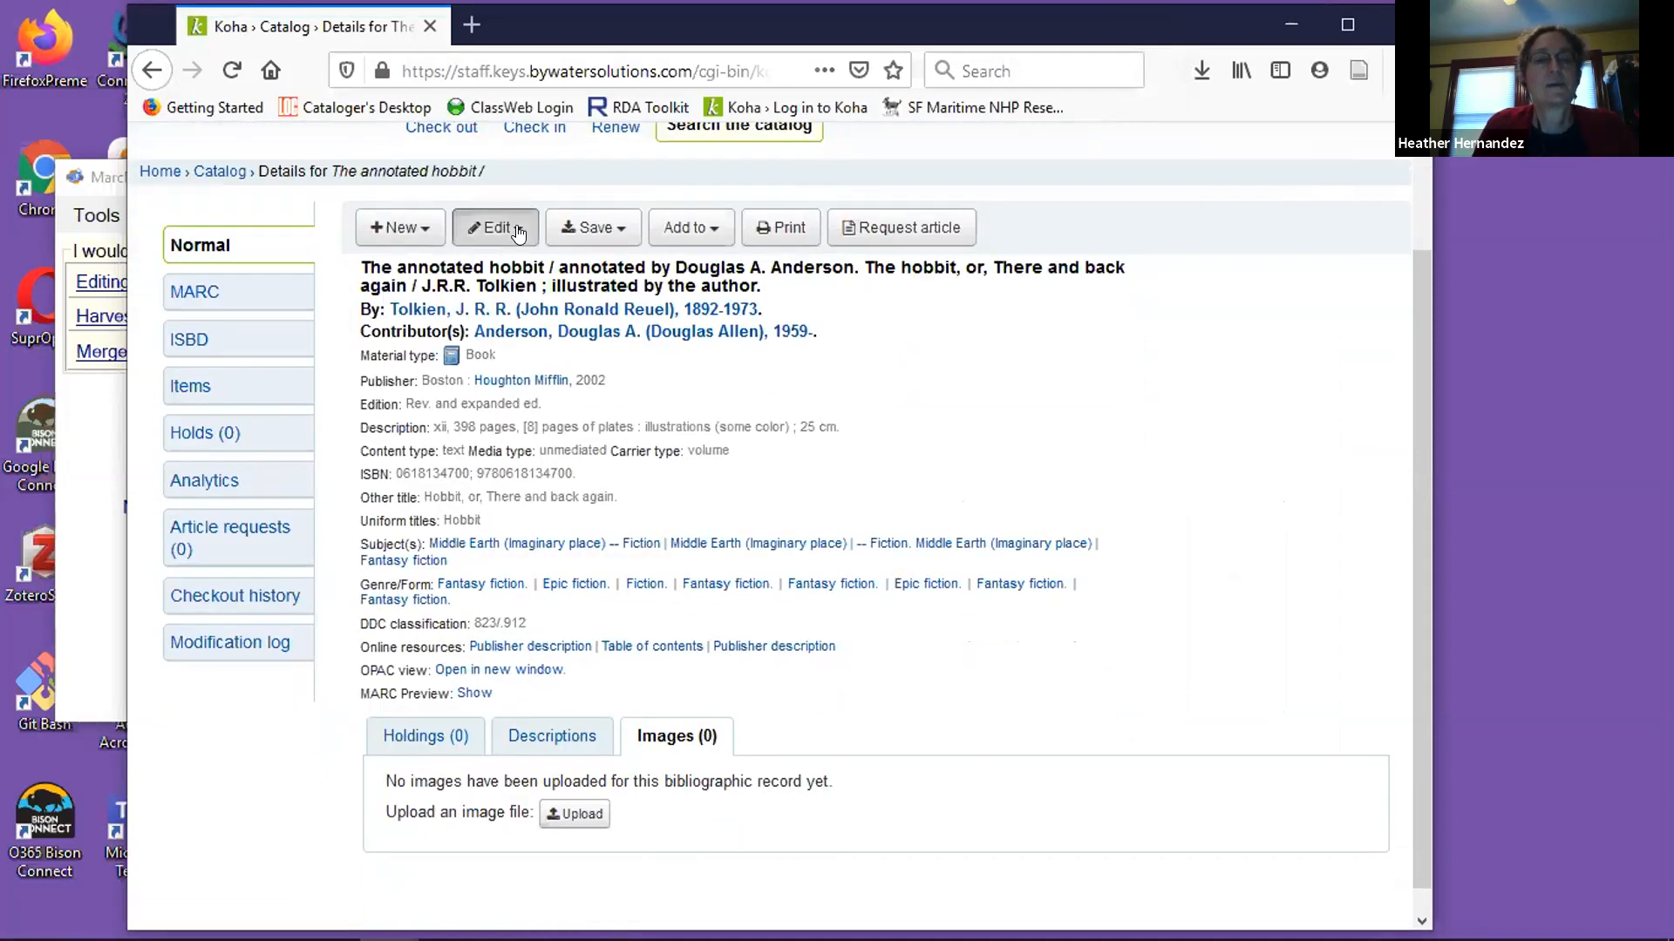
pyautogui.click(515, 270)
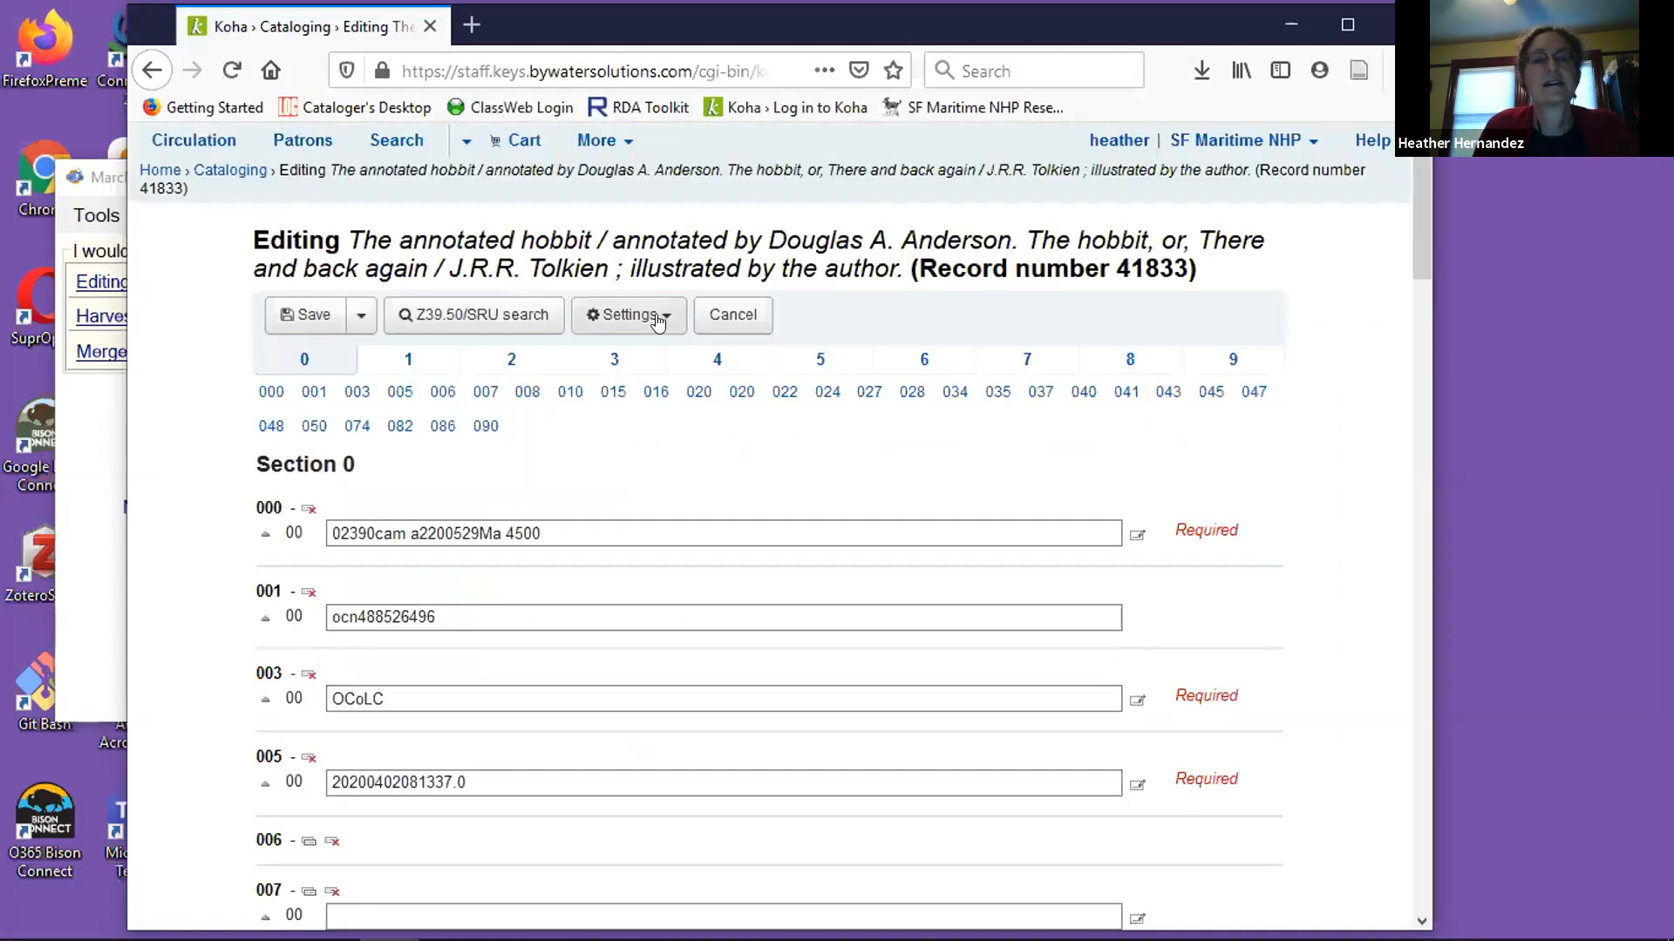
# Switch the record of The annotated hobbit to the advanced editor, continuing without saving changes.
pyautogui.click(658, 320)
pyautogui.click(653, 366)
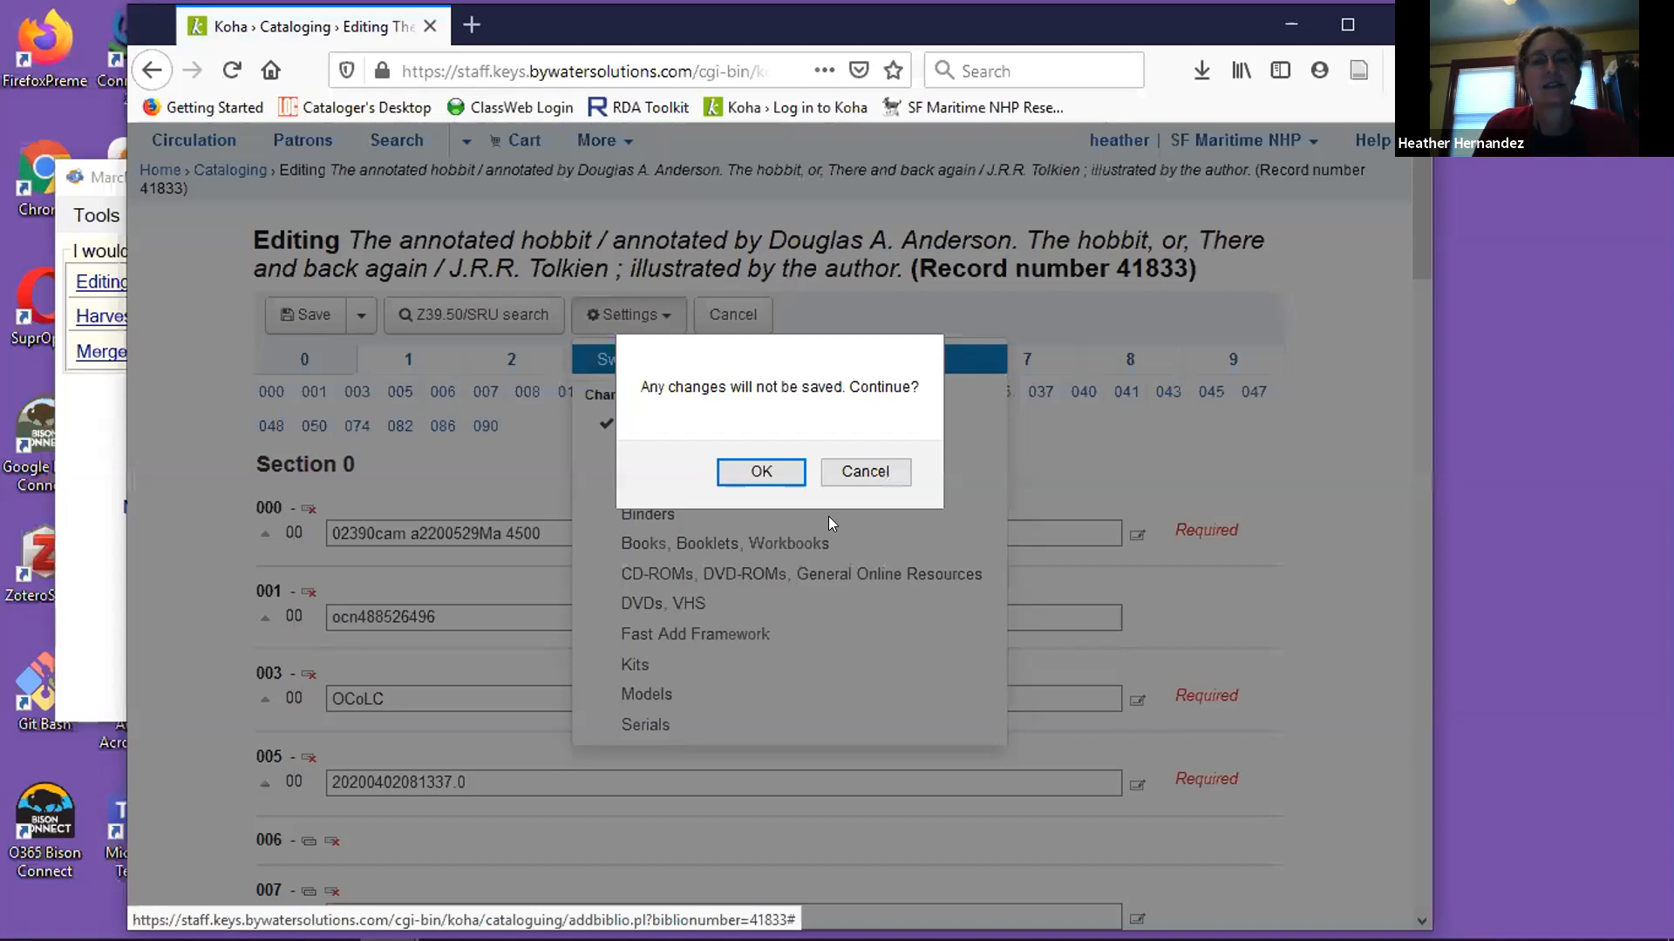
pyautogui.click(783, 473)
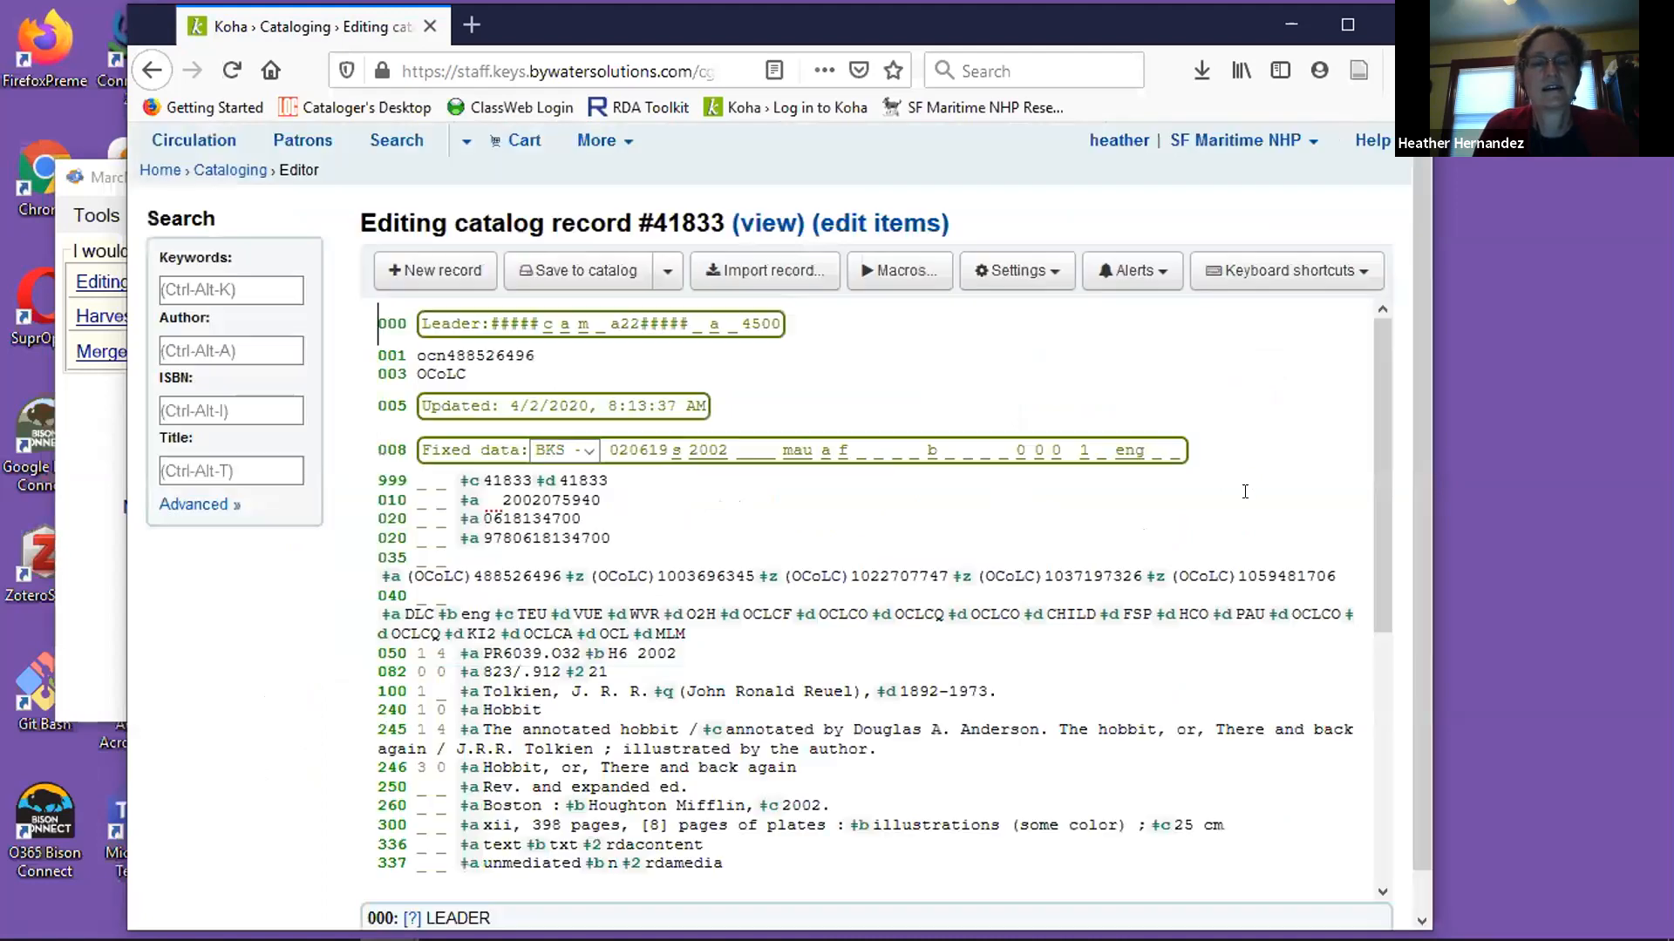
# Insert a new 590 field on its own line after the 338 carrier type field.
pyautogui.scroll(-10, 1036, 527)
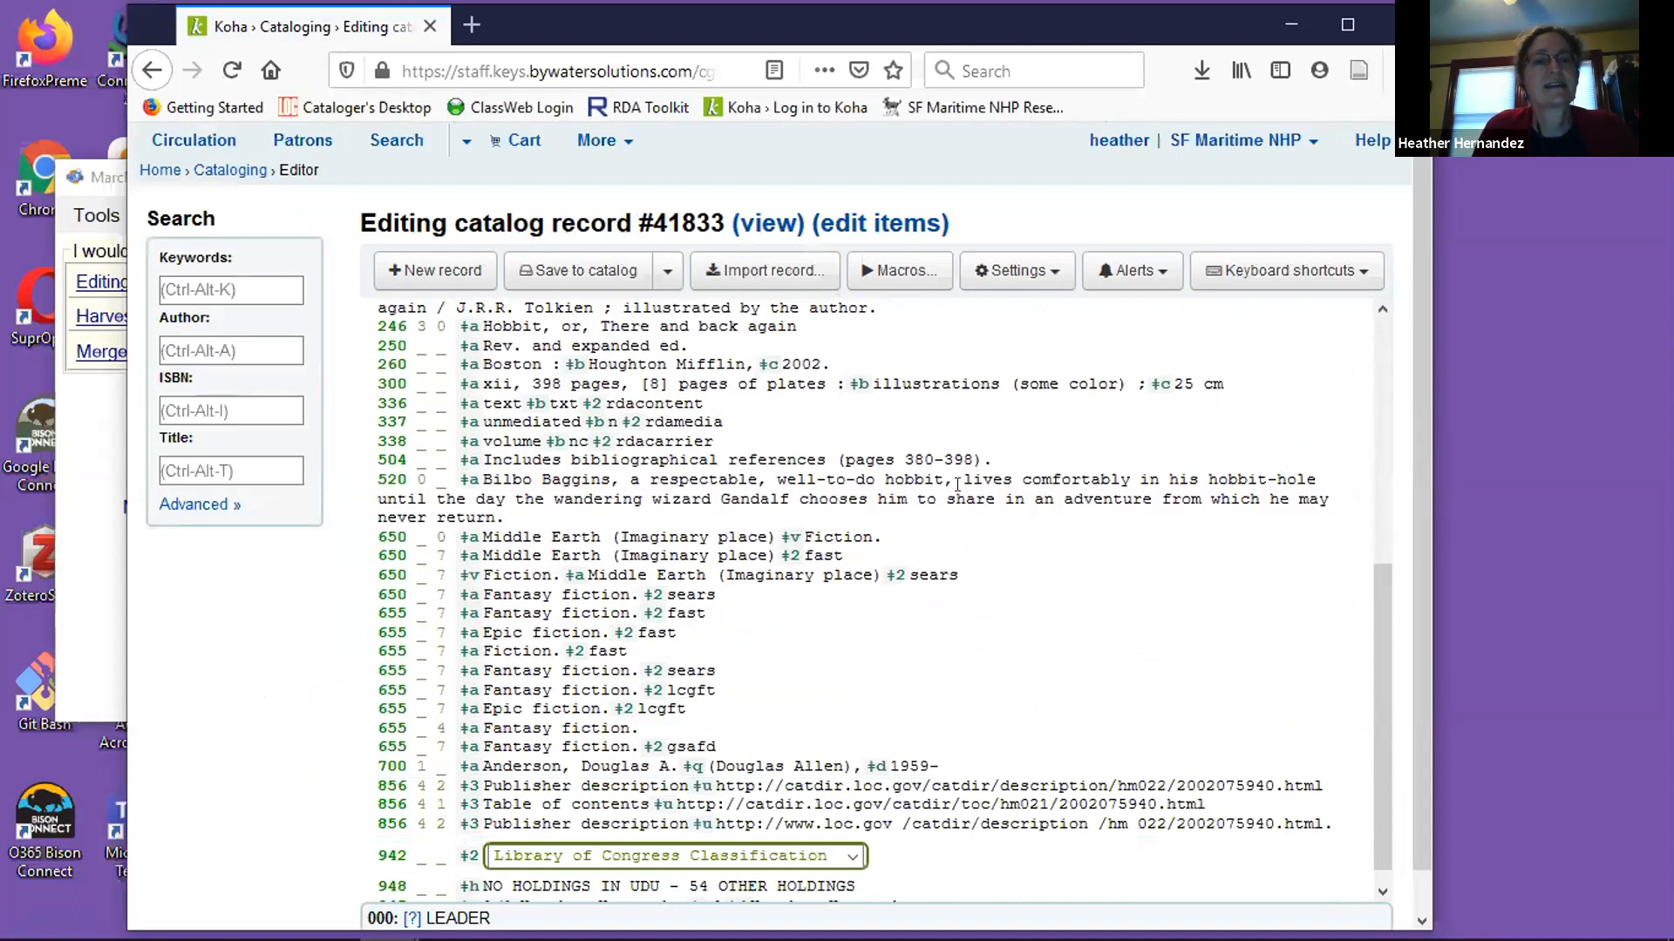
pyautogui.click(933, 431)
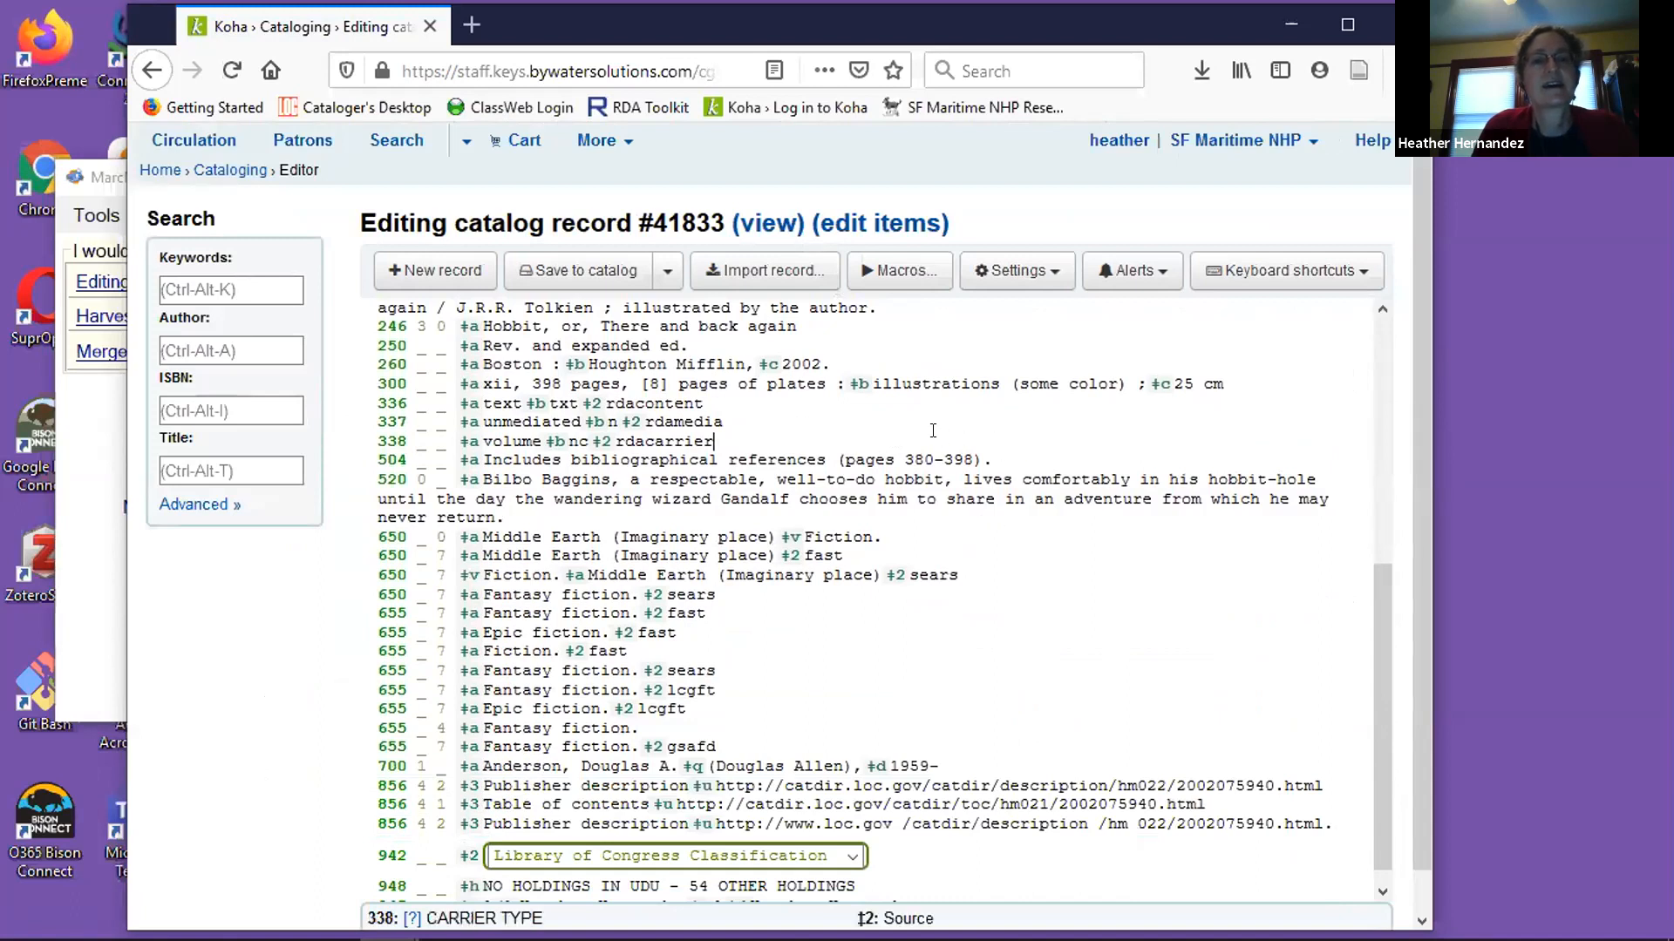
pyautogui.write('590')
pyautogui.press('BackSpace')
pyautogui.press('BackSpace')
pyautogui.press('BackSpace')
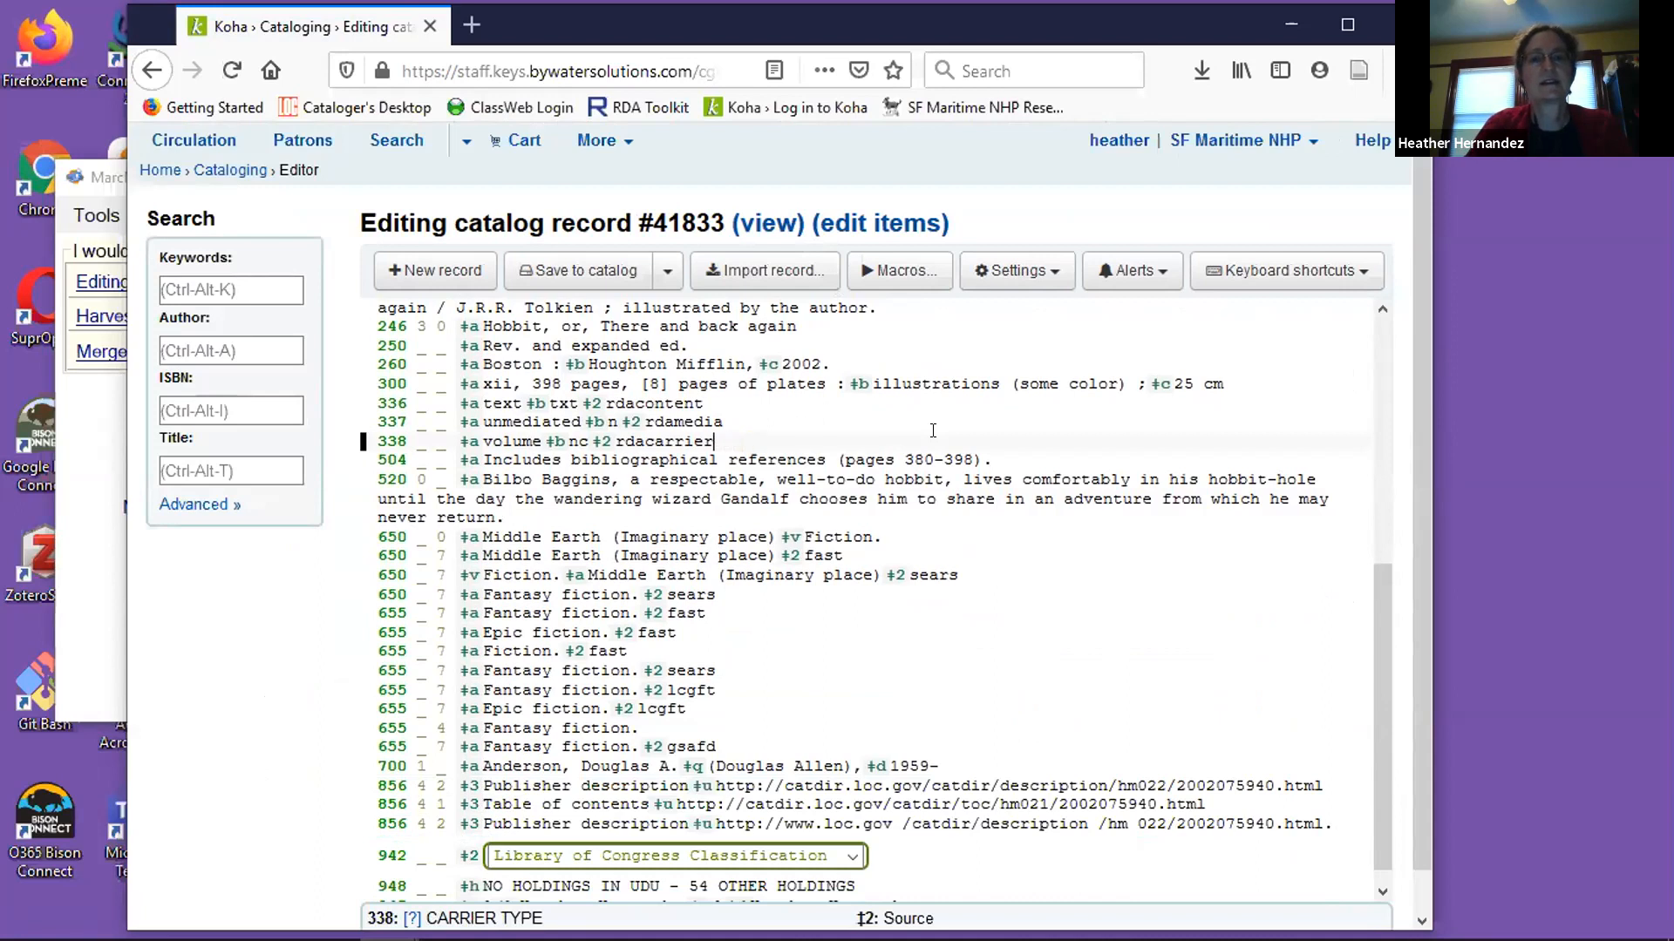
pyautogui.press('Return')
pyautogui.write('5')
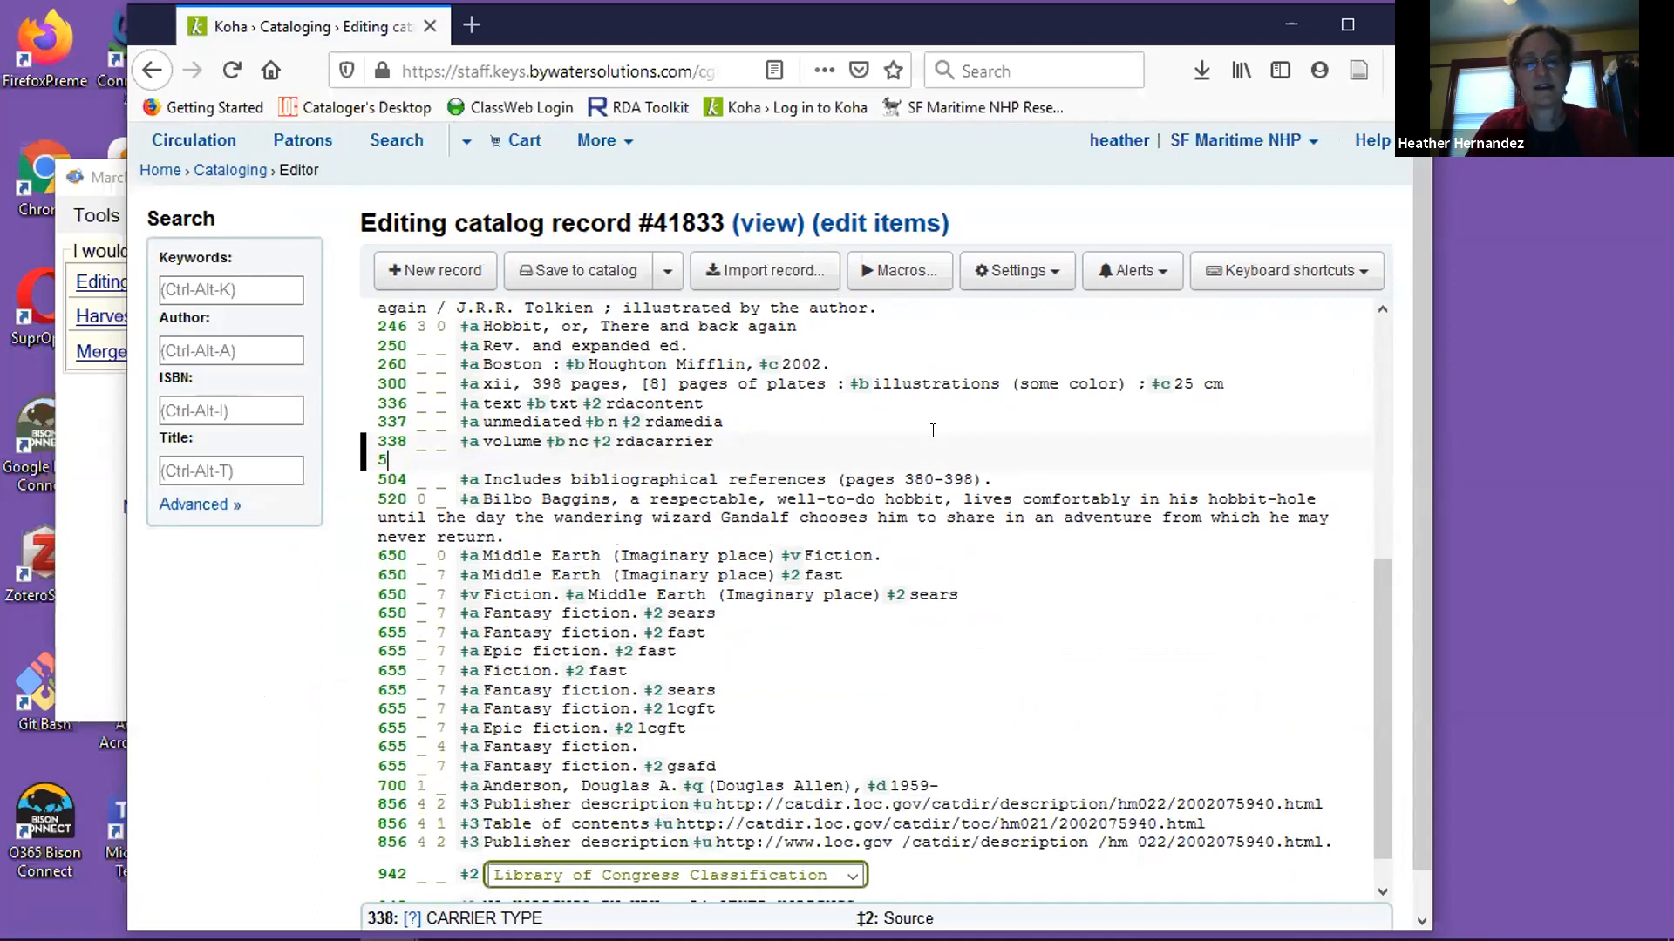
pyautogui.write('90 _ _')
# Fill the 590 field with blank indicators and subfield a "TEST RECORD; NO LIBRARY HOLDINGS", and save the record to the catalog.
pyautogui.hotkey('ctrl', 'd')
pyautogui.write('aTEST RECORD')
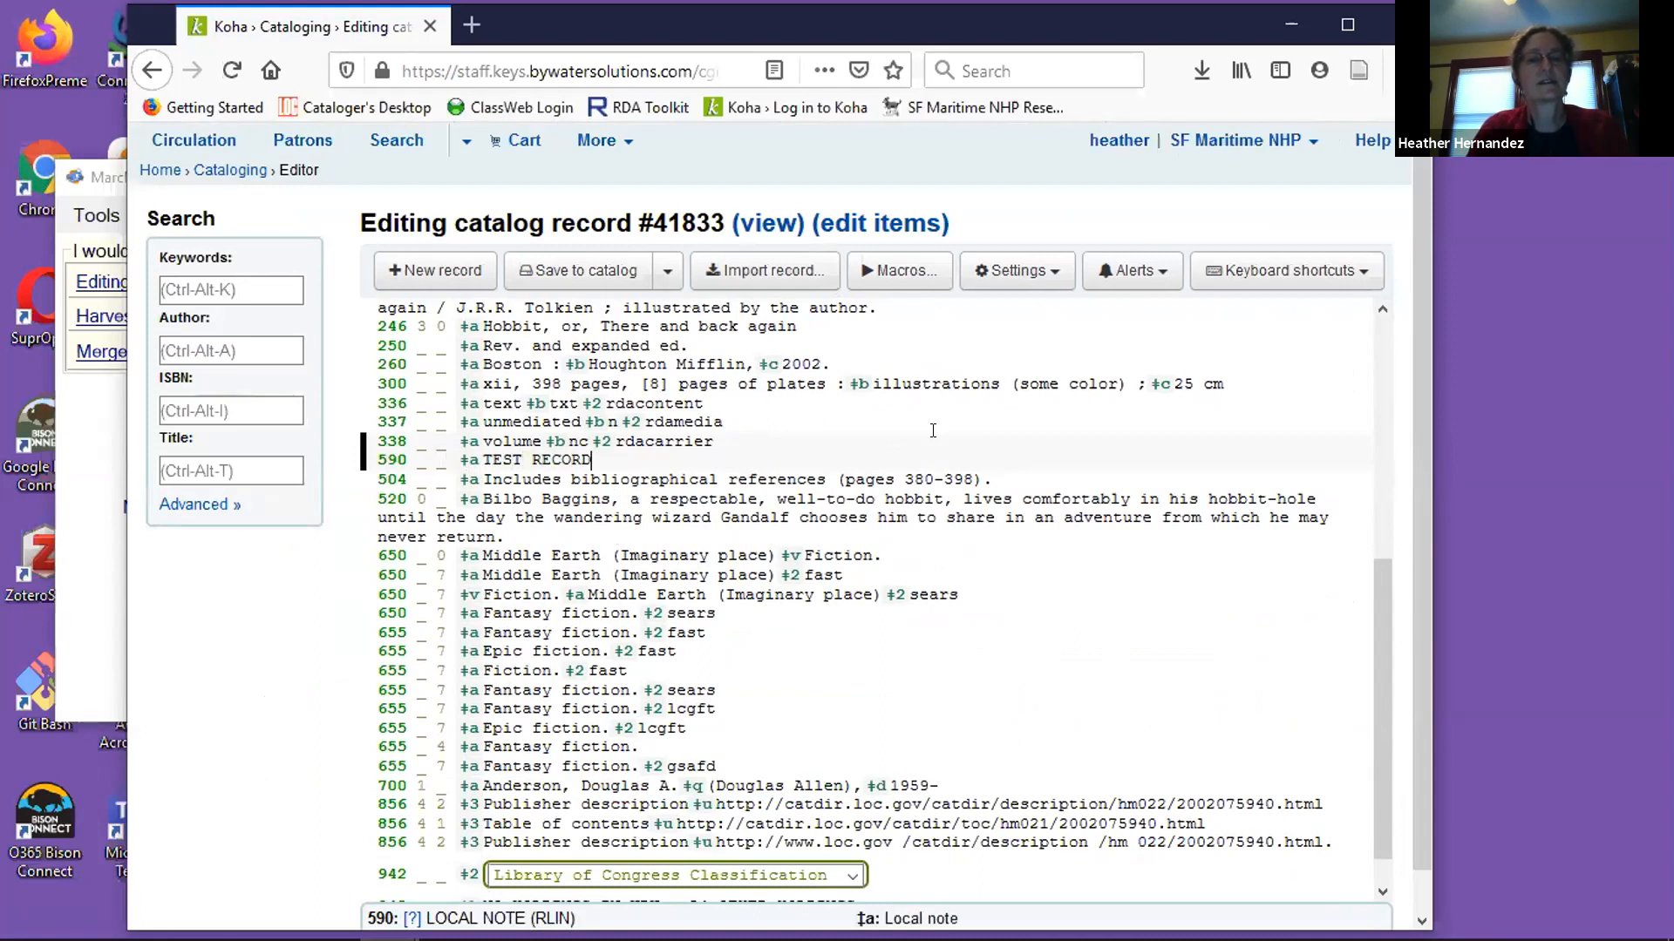
pyautogui.write('; NO LIBRA')
pyautogui.press('BackSpace')
pyautogui.write('RARY HOLDINGS')
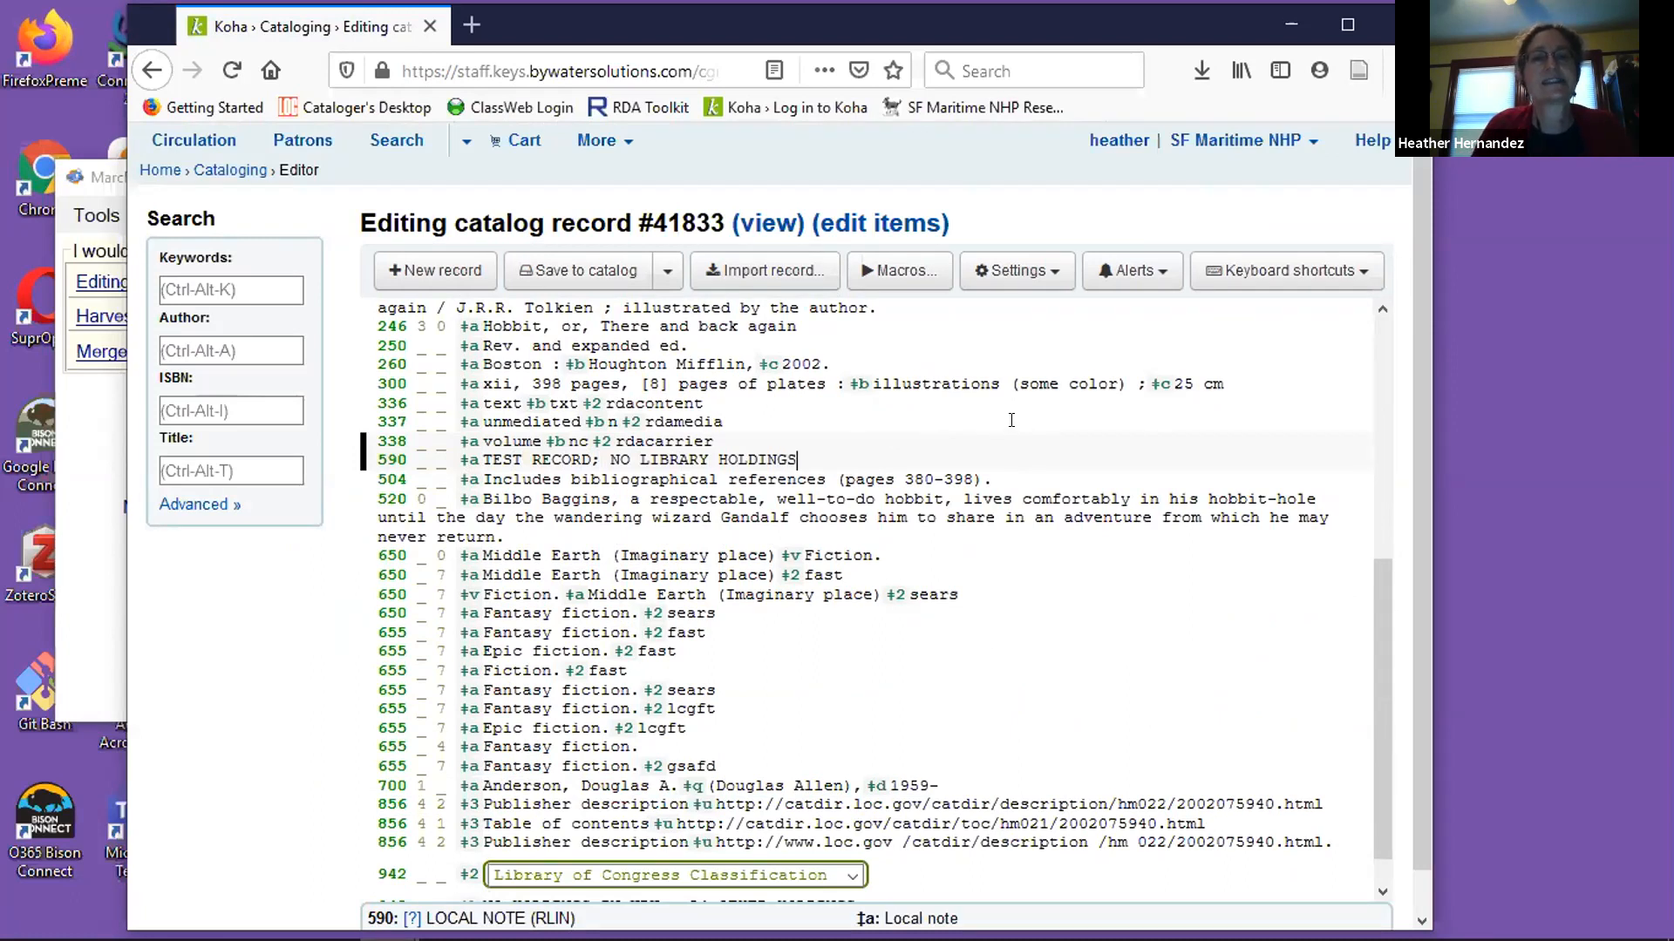
pyautogui.scroll(-2, 1019, 423)
pyautogui.click(579, 287)
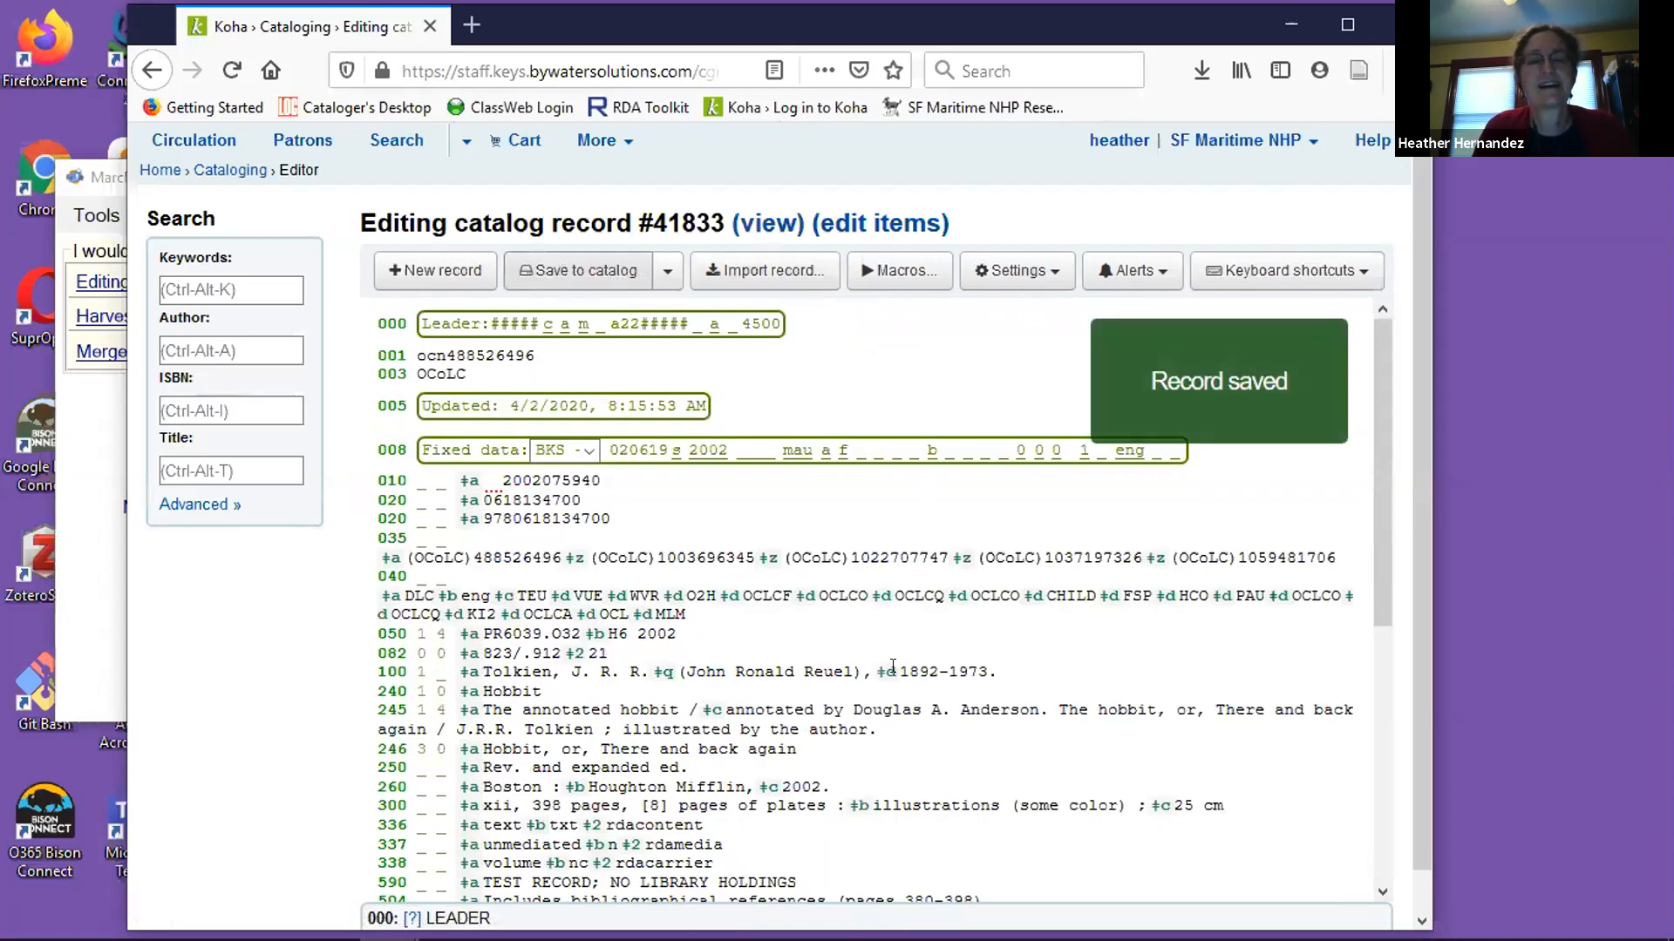
# Open the catalog view of the saved record and look over its bibliographic details and holdings area.
pyautogui.click(761, 227)
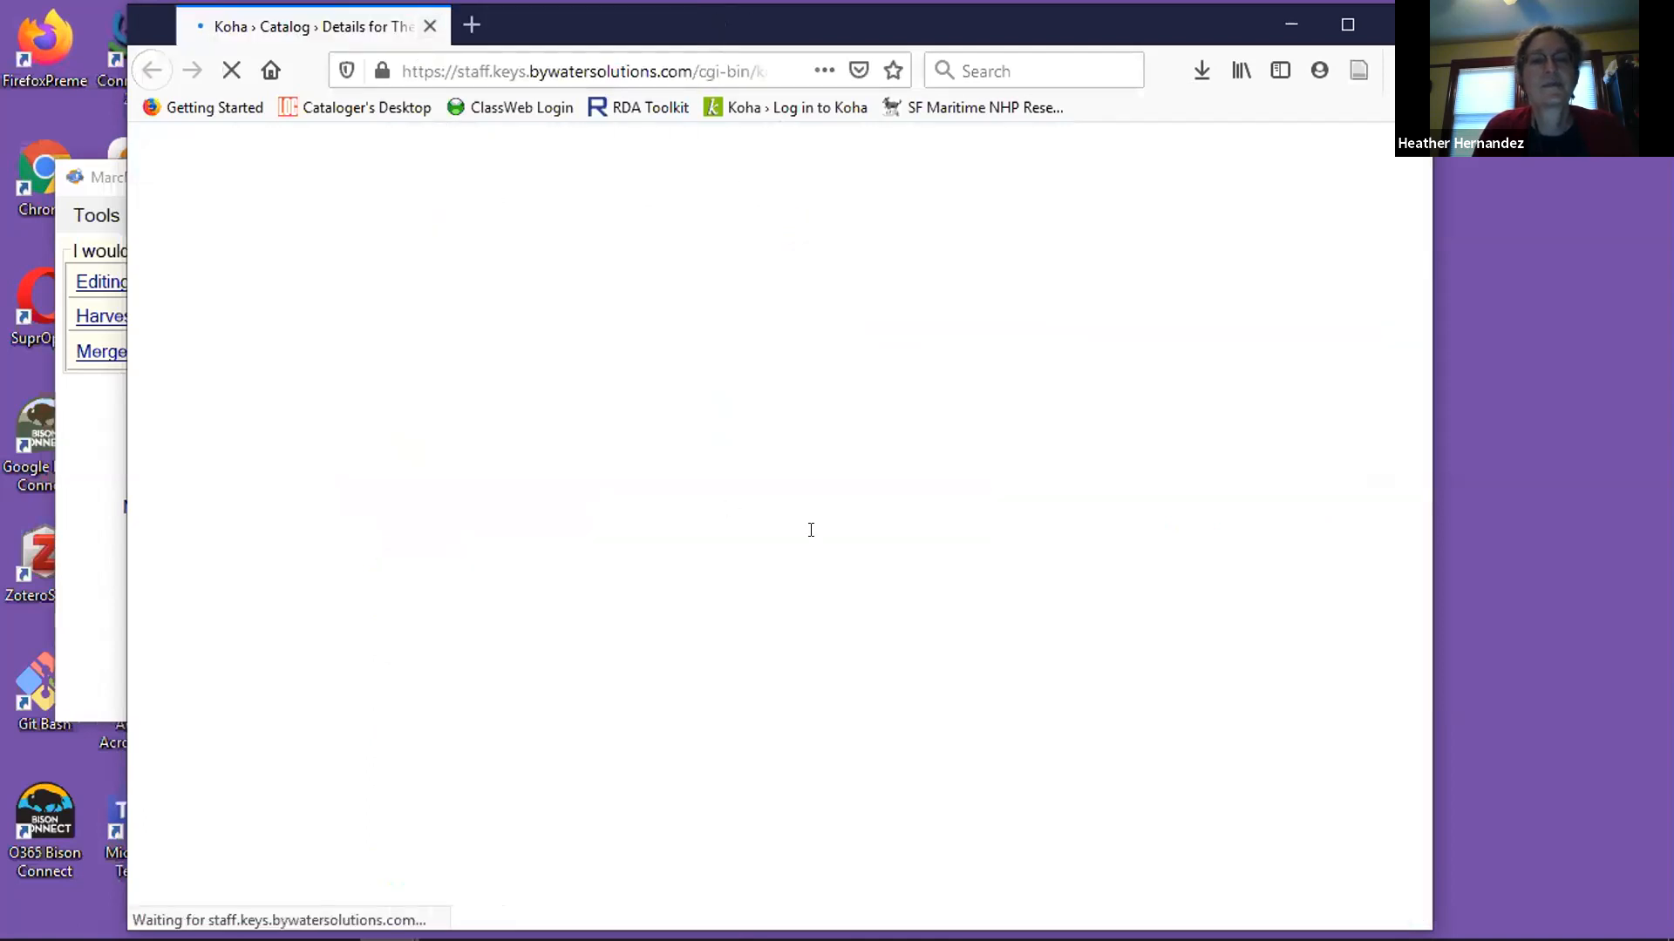
pyautogui.scroll(-3, 871, 540)
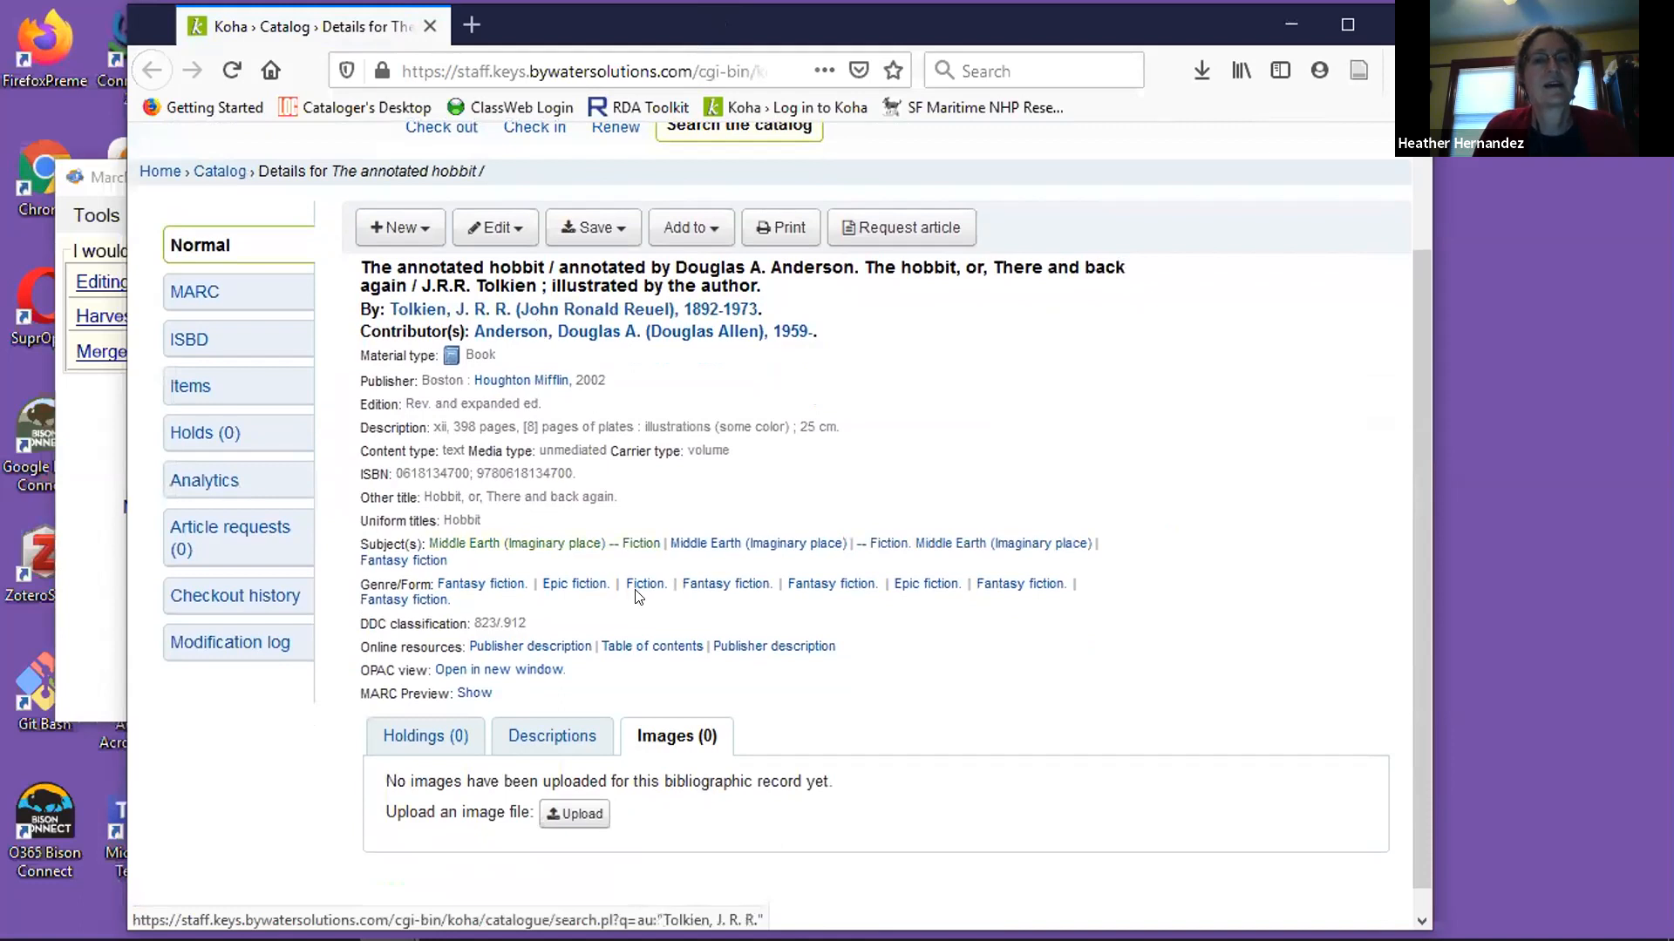
pyautogui.scroll(3, 865, 566)
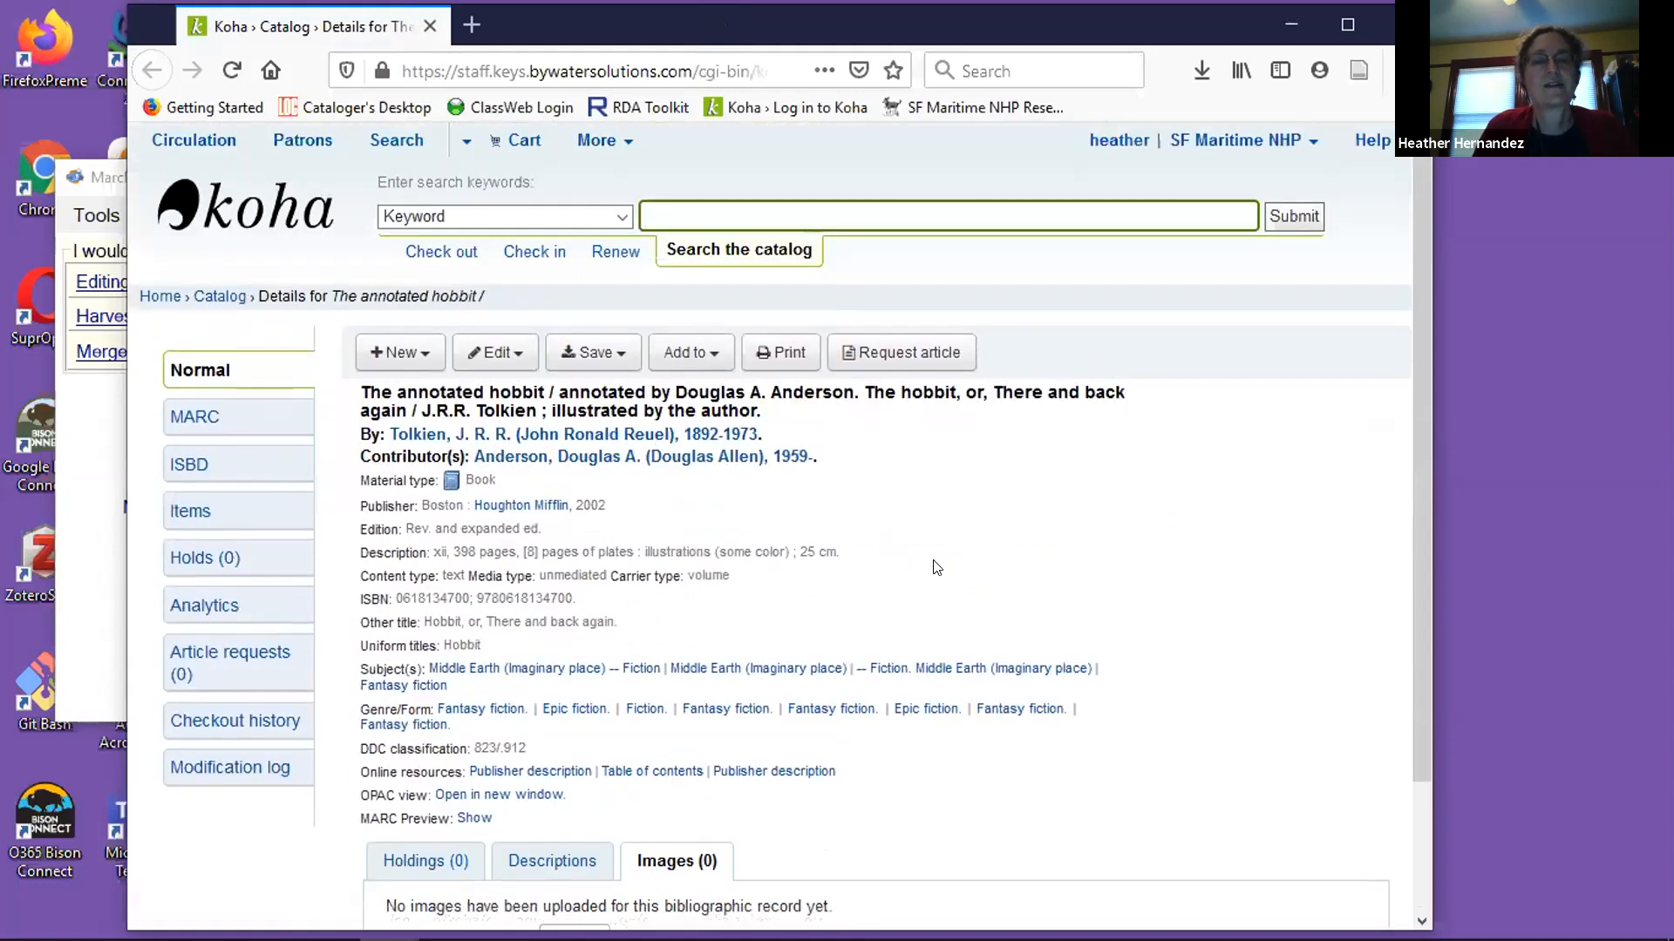
pyautogui.scroll(-3, 935, 567)
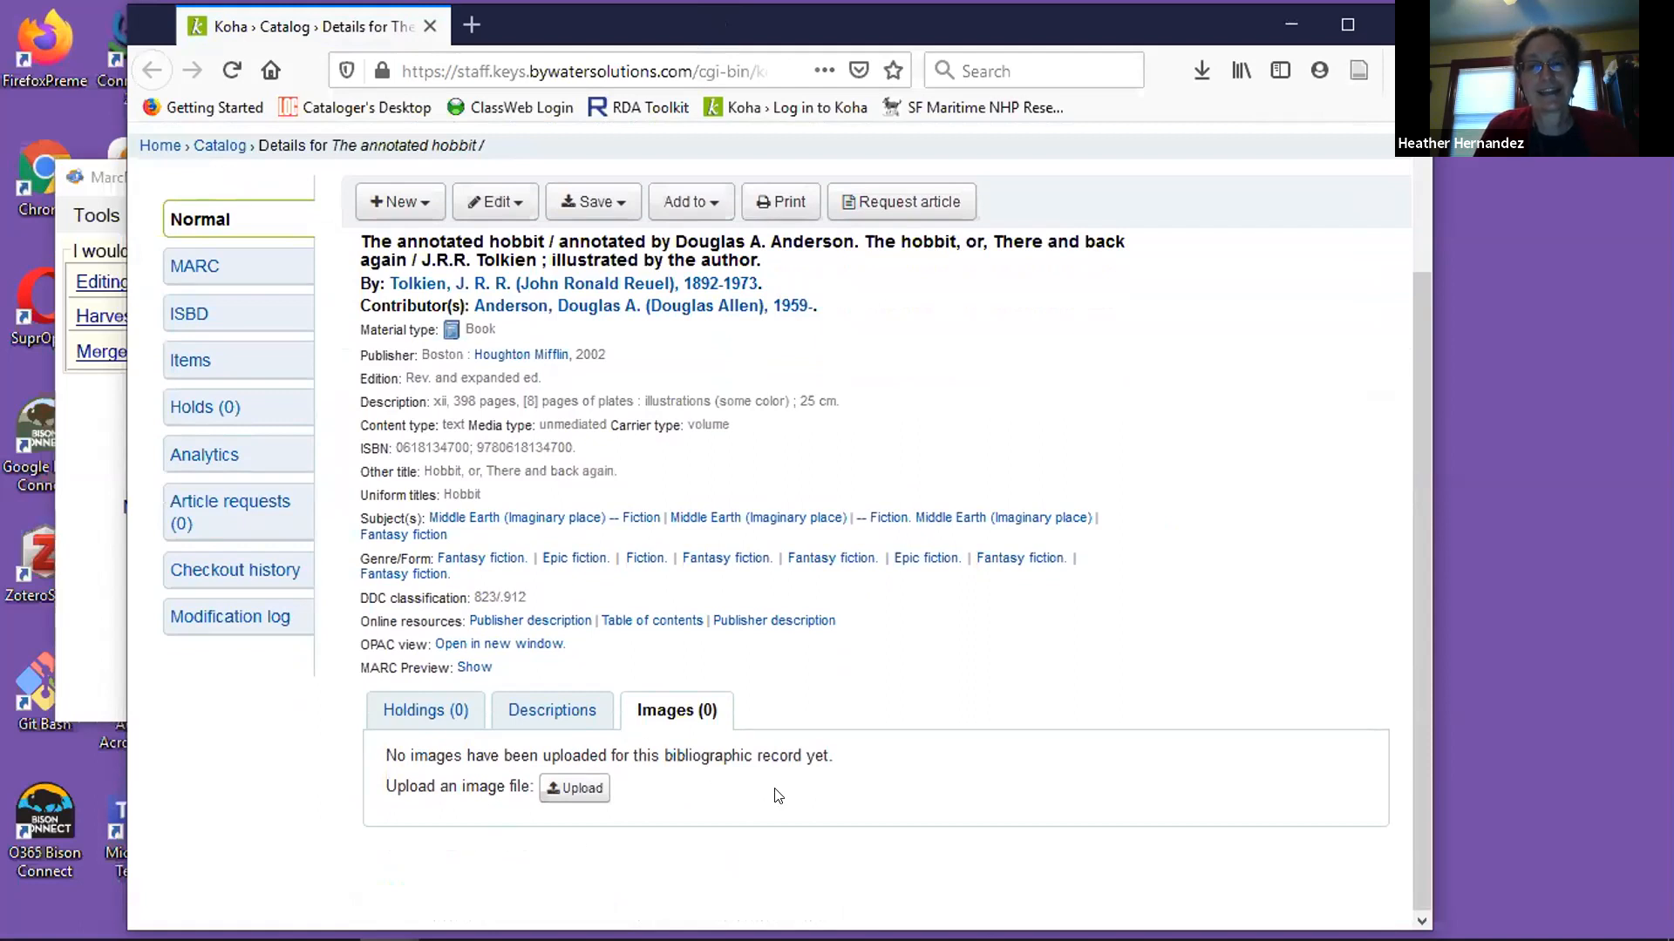
pyautogui.scroll(3, 884, 723)
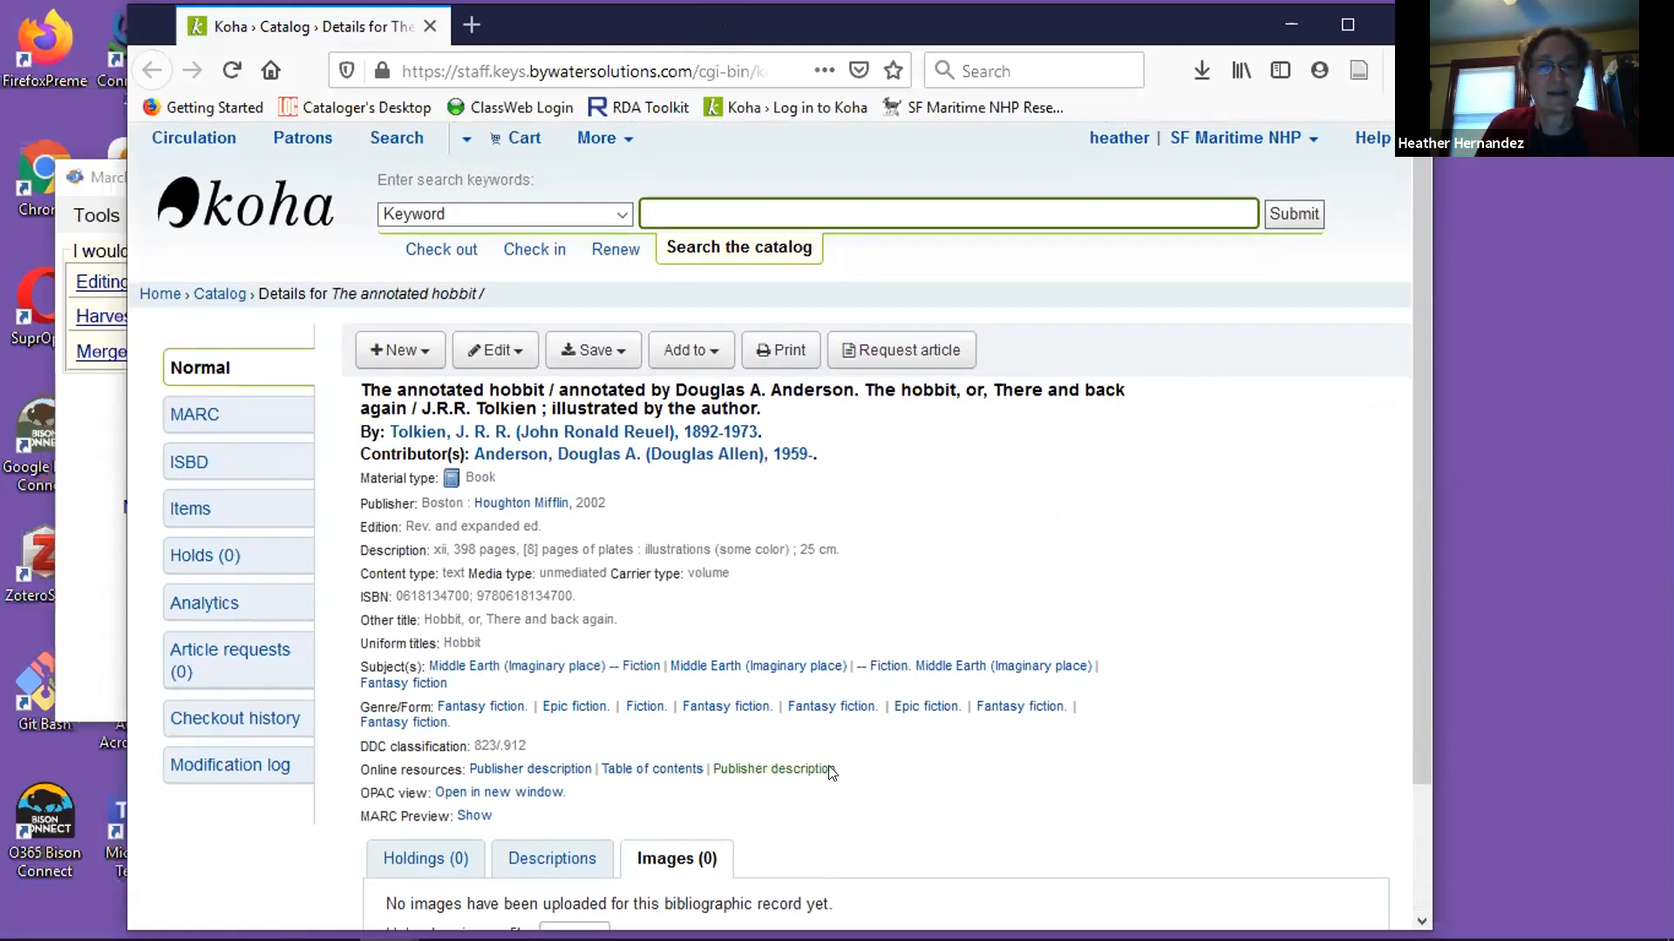
pyautogui.scroll(-2, 784, 811)
pyautogui.scroll(2, 829, 732)
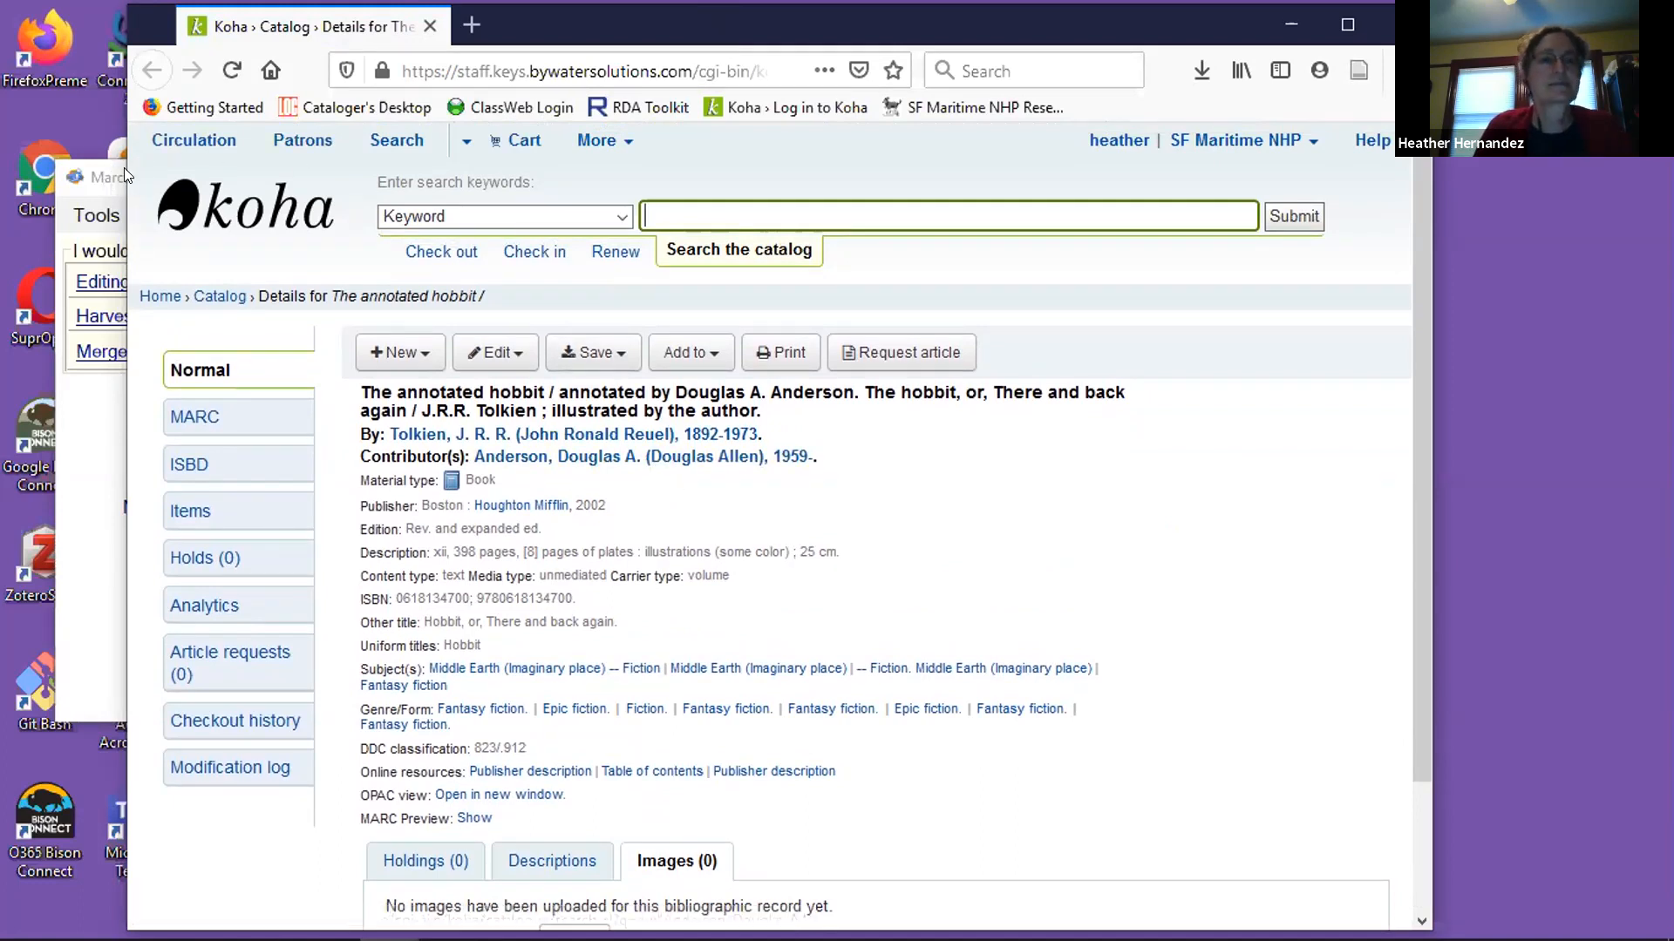
# Switch to MarcEdit and open the Koha catalog search from MarcEditor.
pyautogui.click(102, 177)
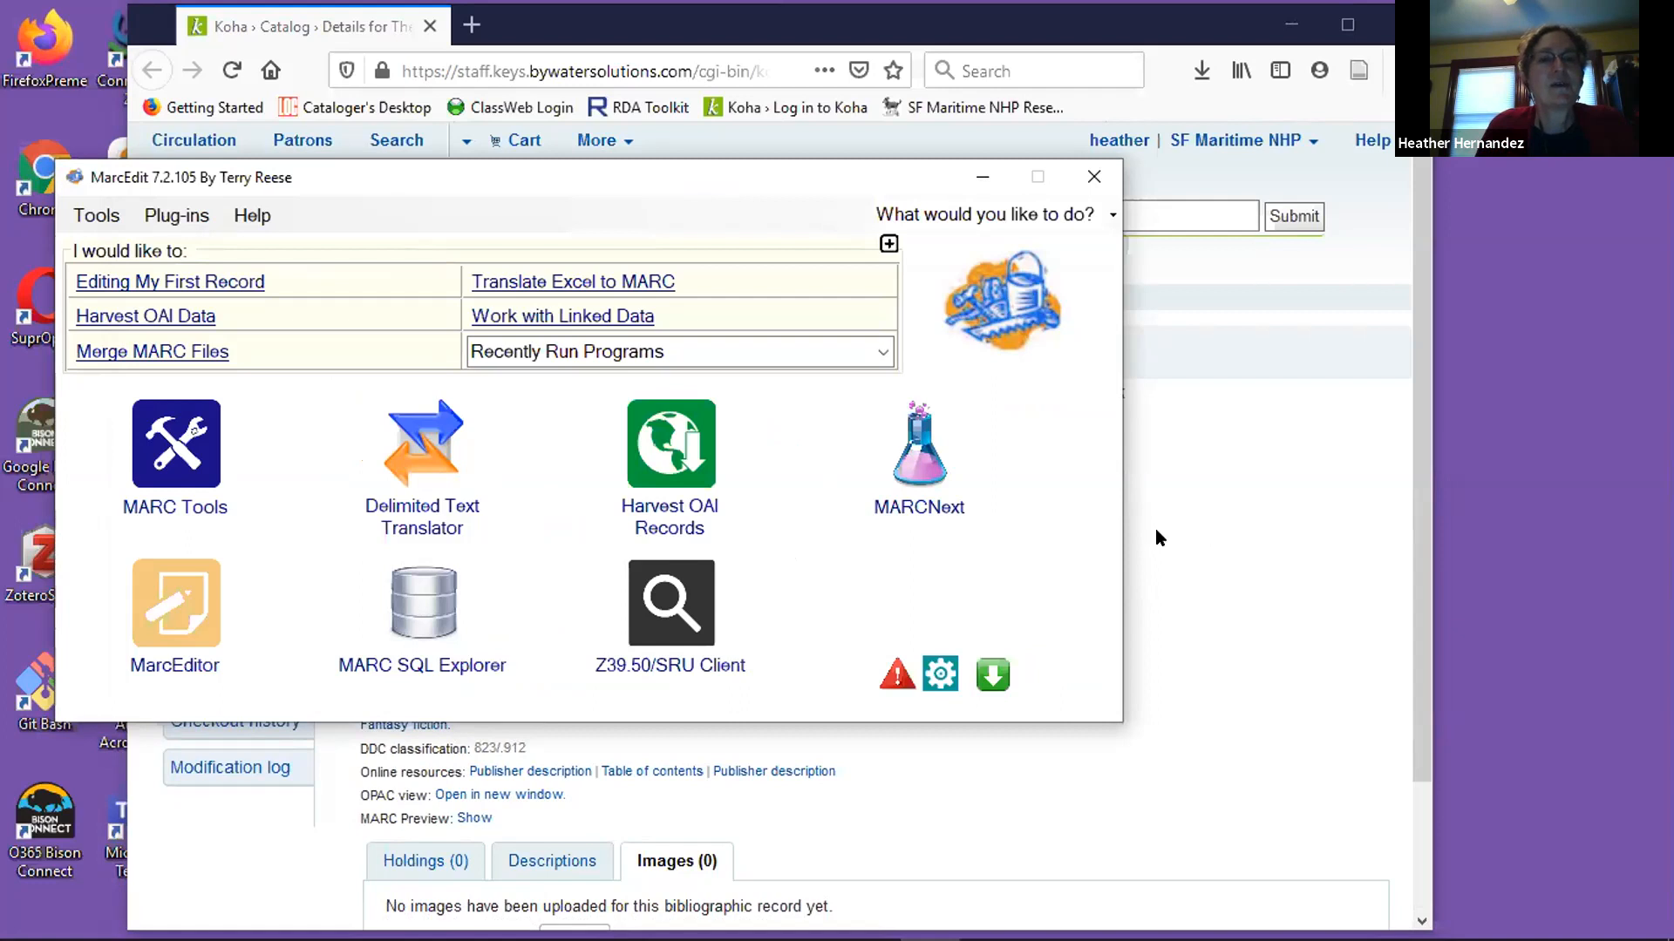
pyautogui.click(171, 612)
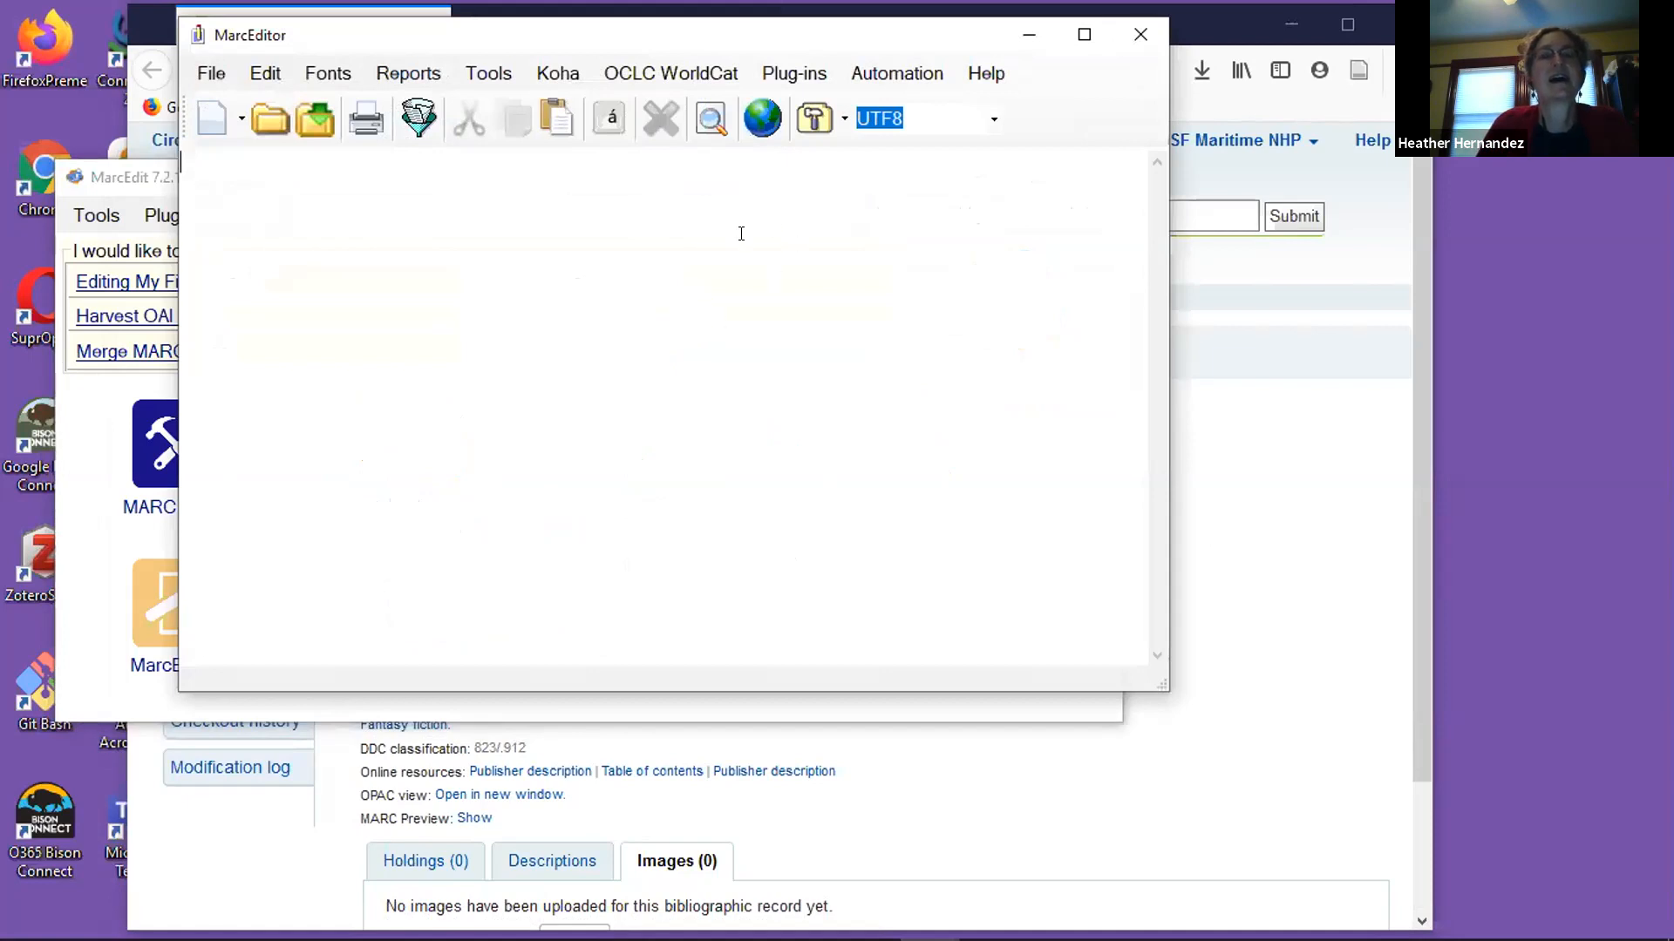
pyautogui.click(557, 75)
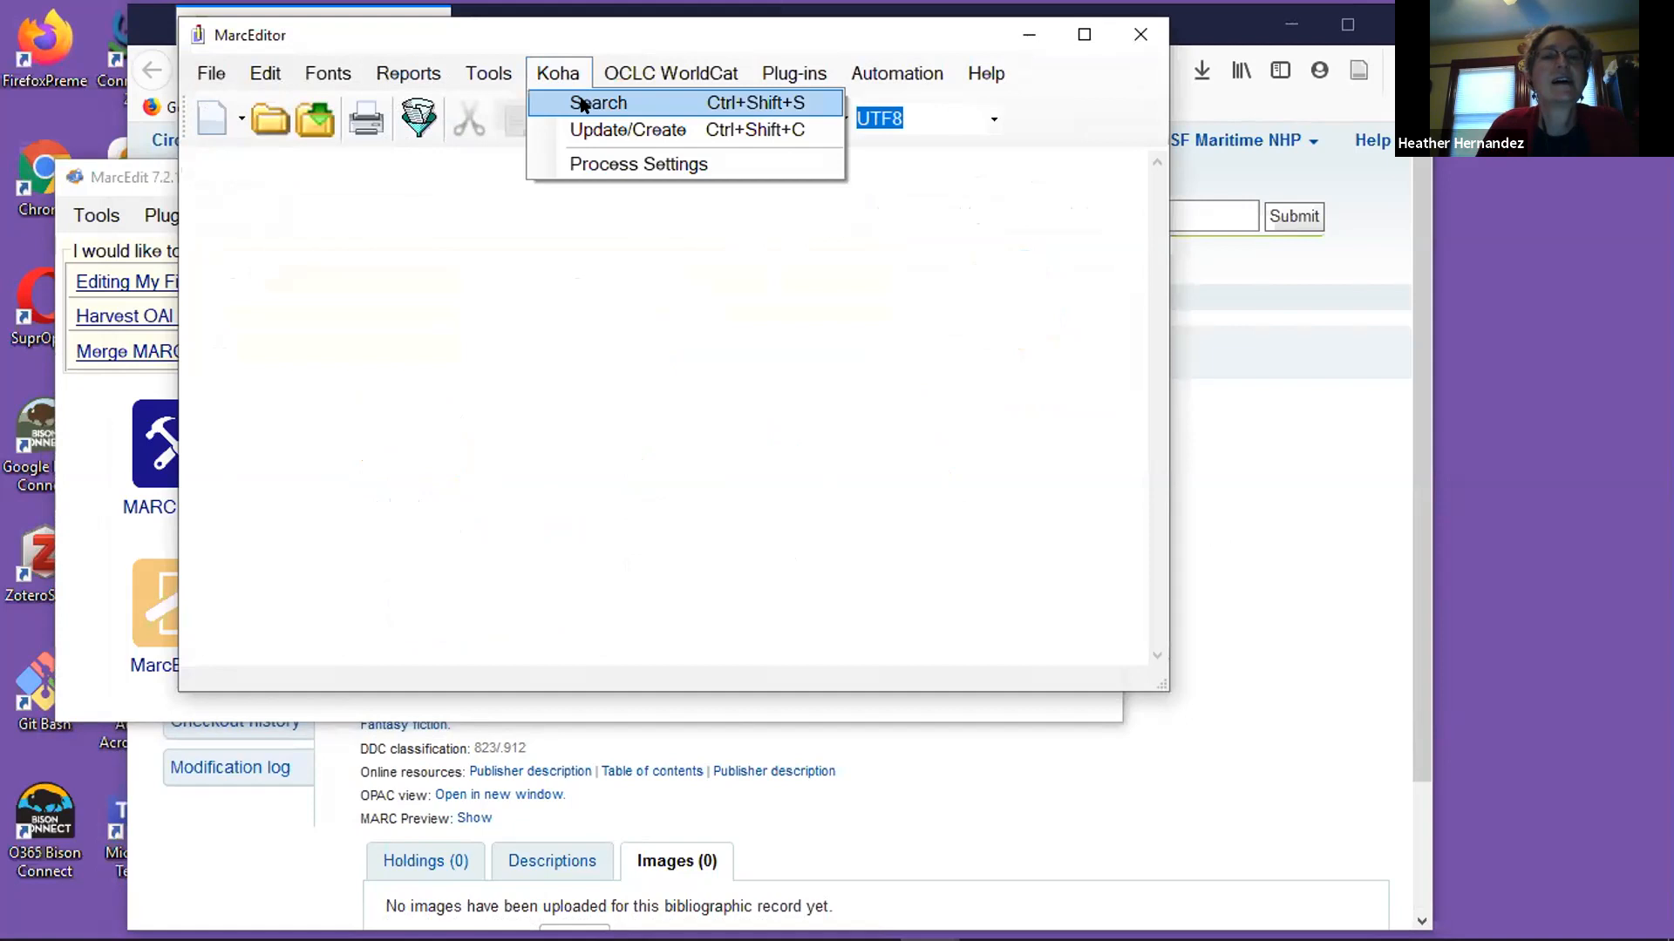
pyautogui.click(582, 104)
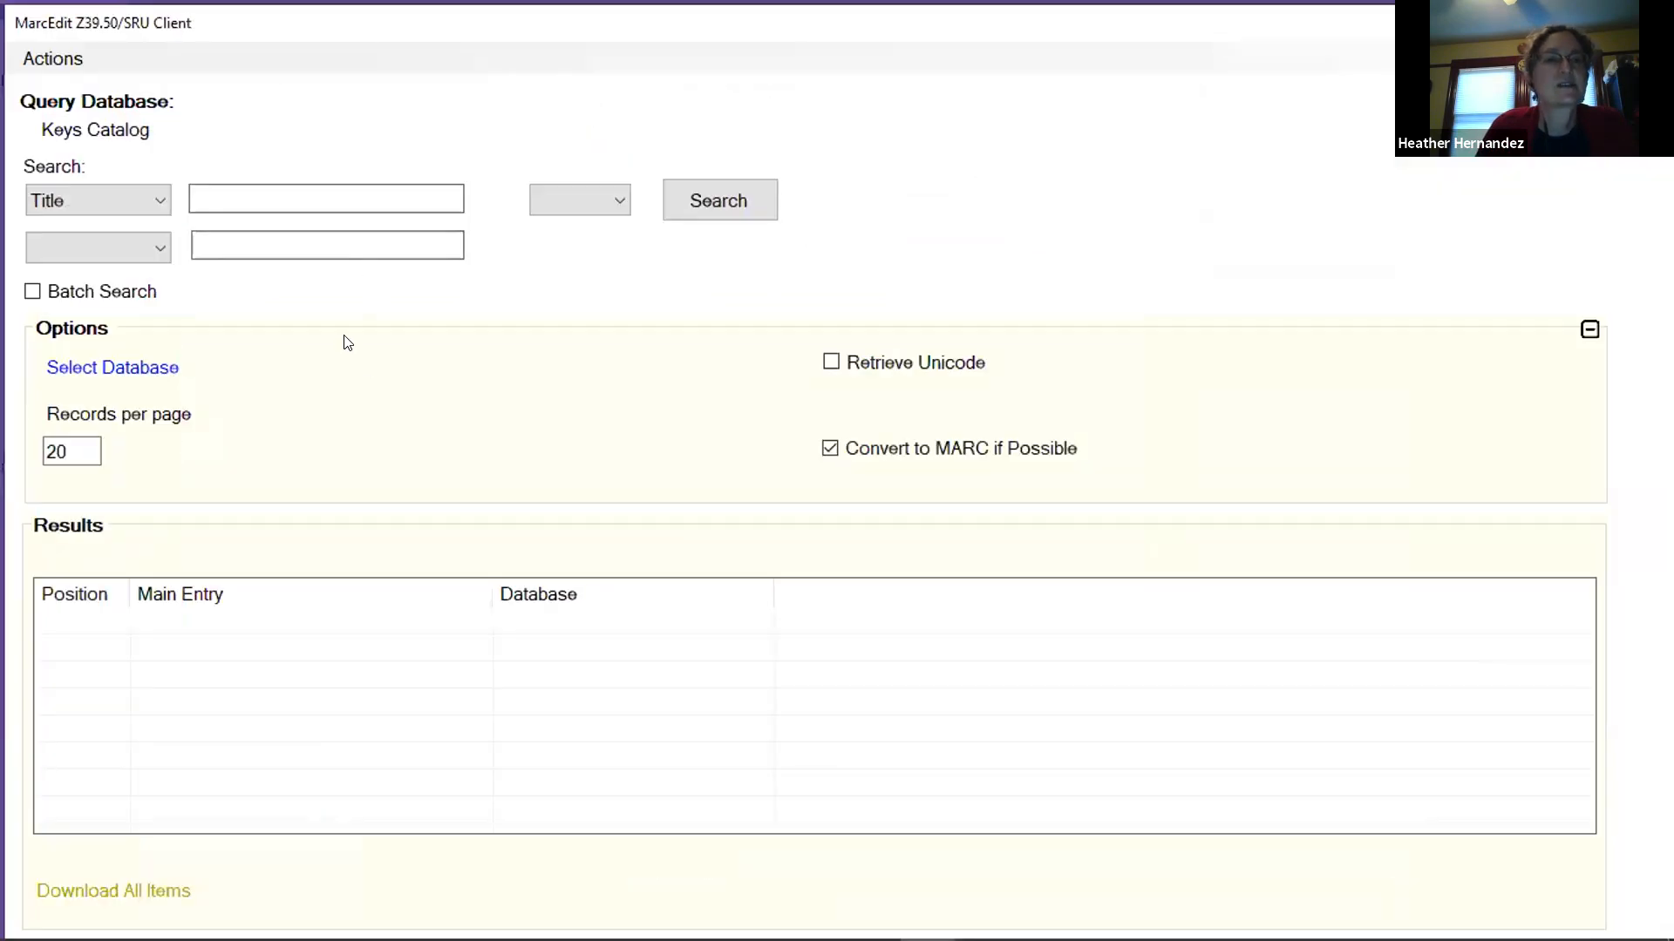
# Search the Keys Catalog for the title "annotated hobbit".
pyautogui.write('ANN')
pyautogui.press('BackSpace')
pyautogui.press('BackSpace')
pyautogui.press('BackSpace')
pyautogui.write('ann')
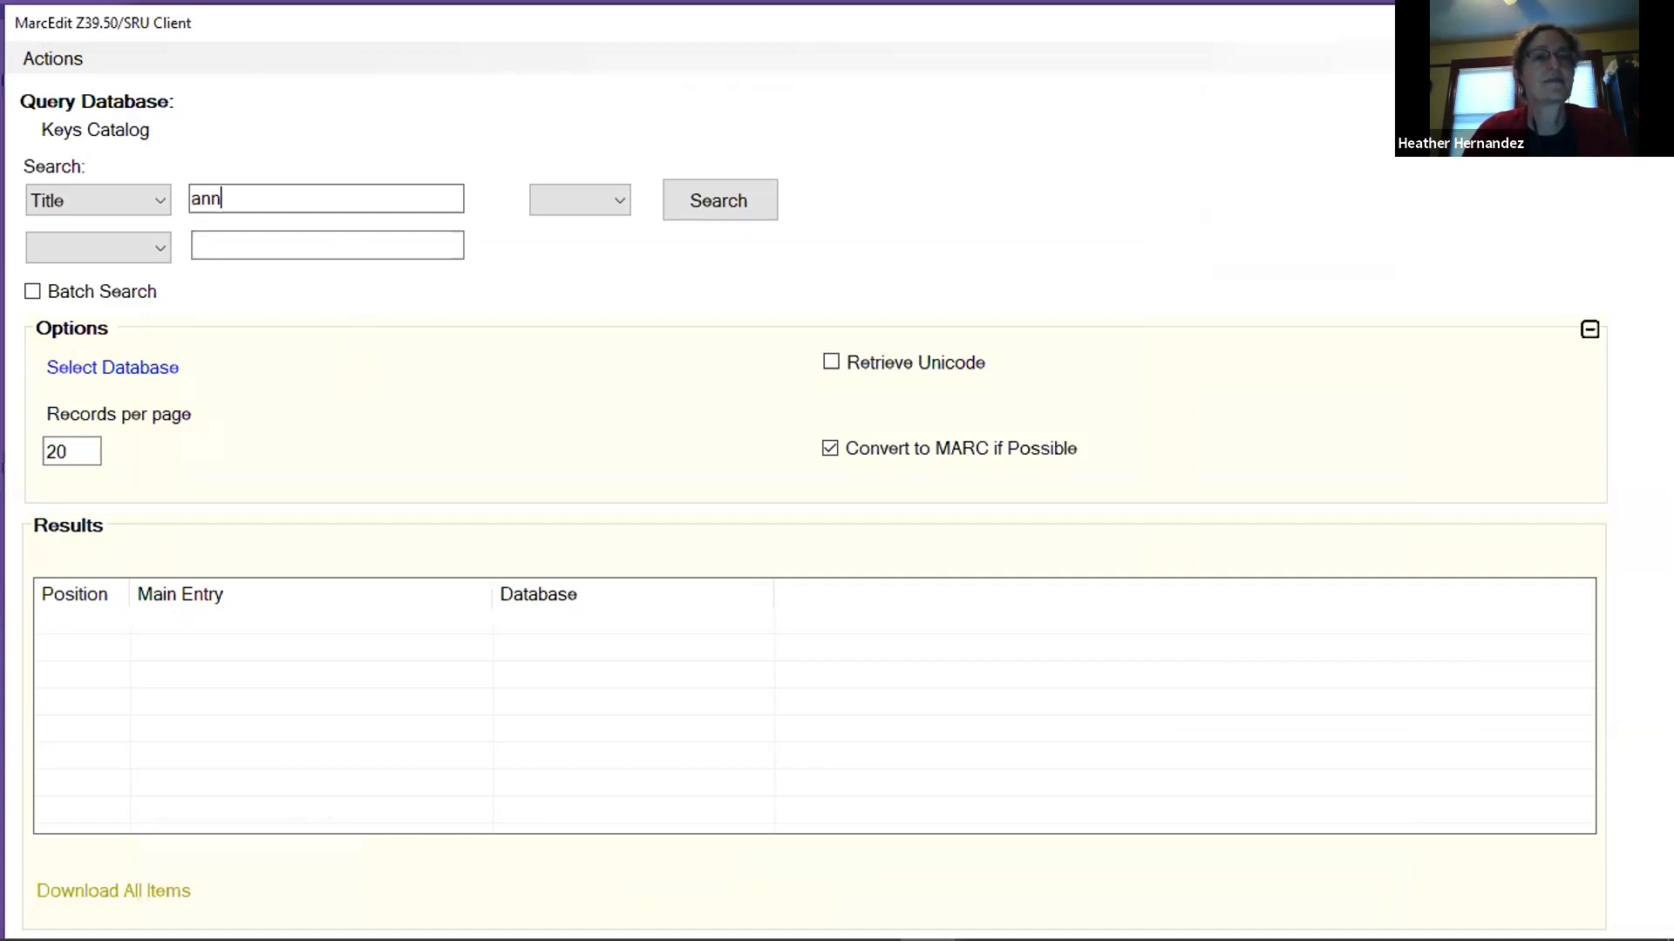
pyautogui.write('otated hobbit')
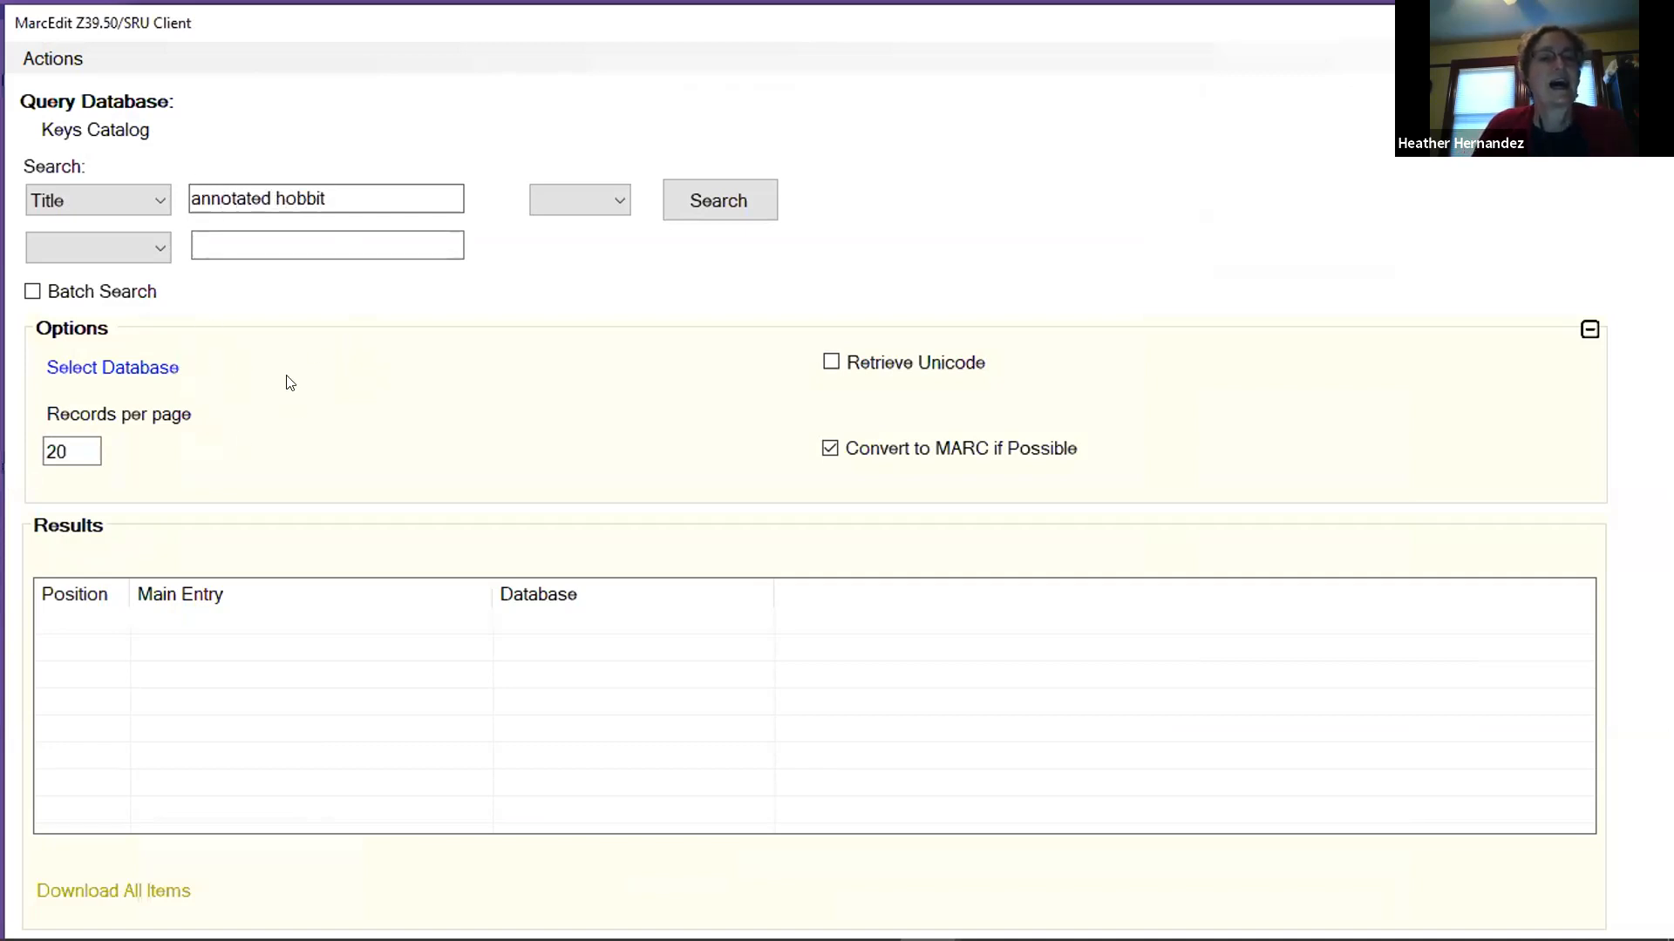
pyautogui.click(161, 202)
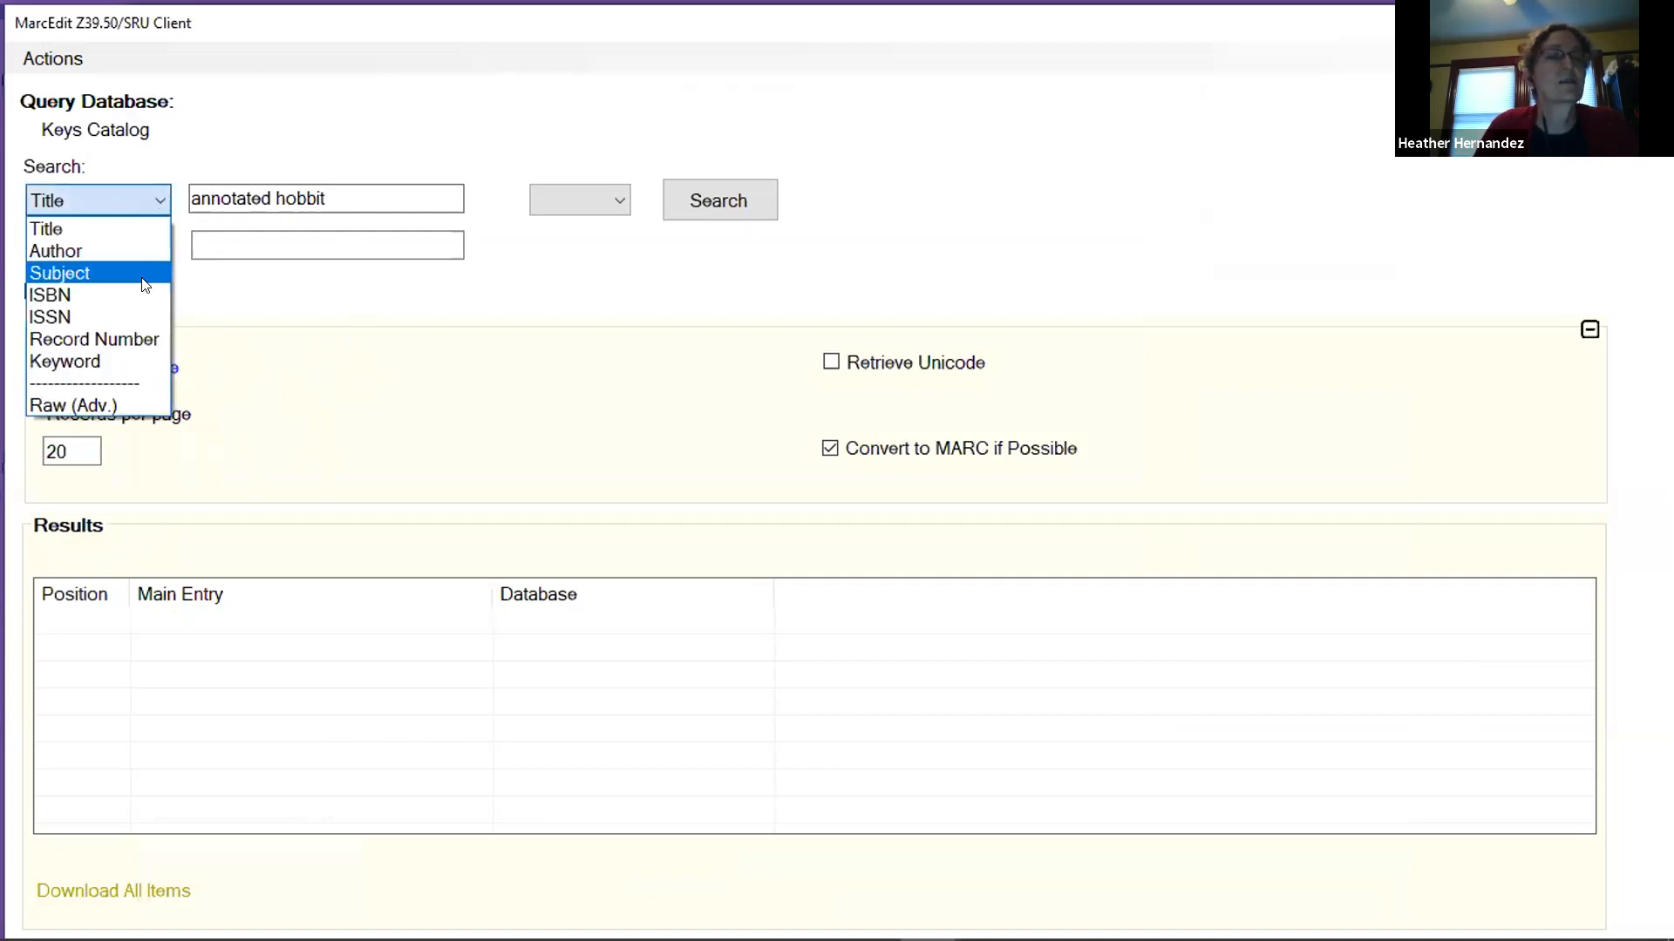
pyautogui.click(161, 202)
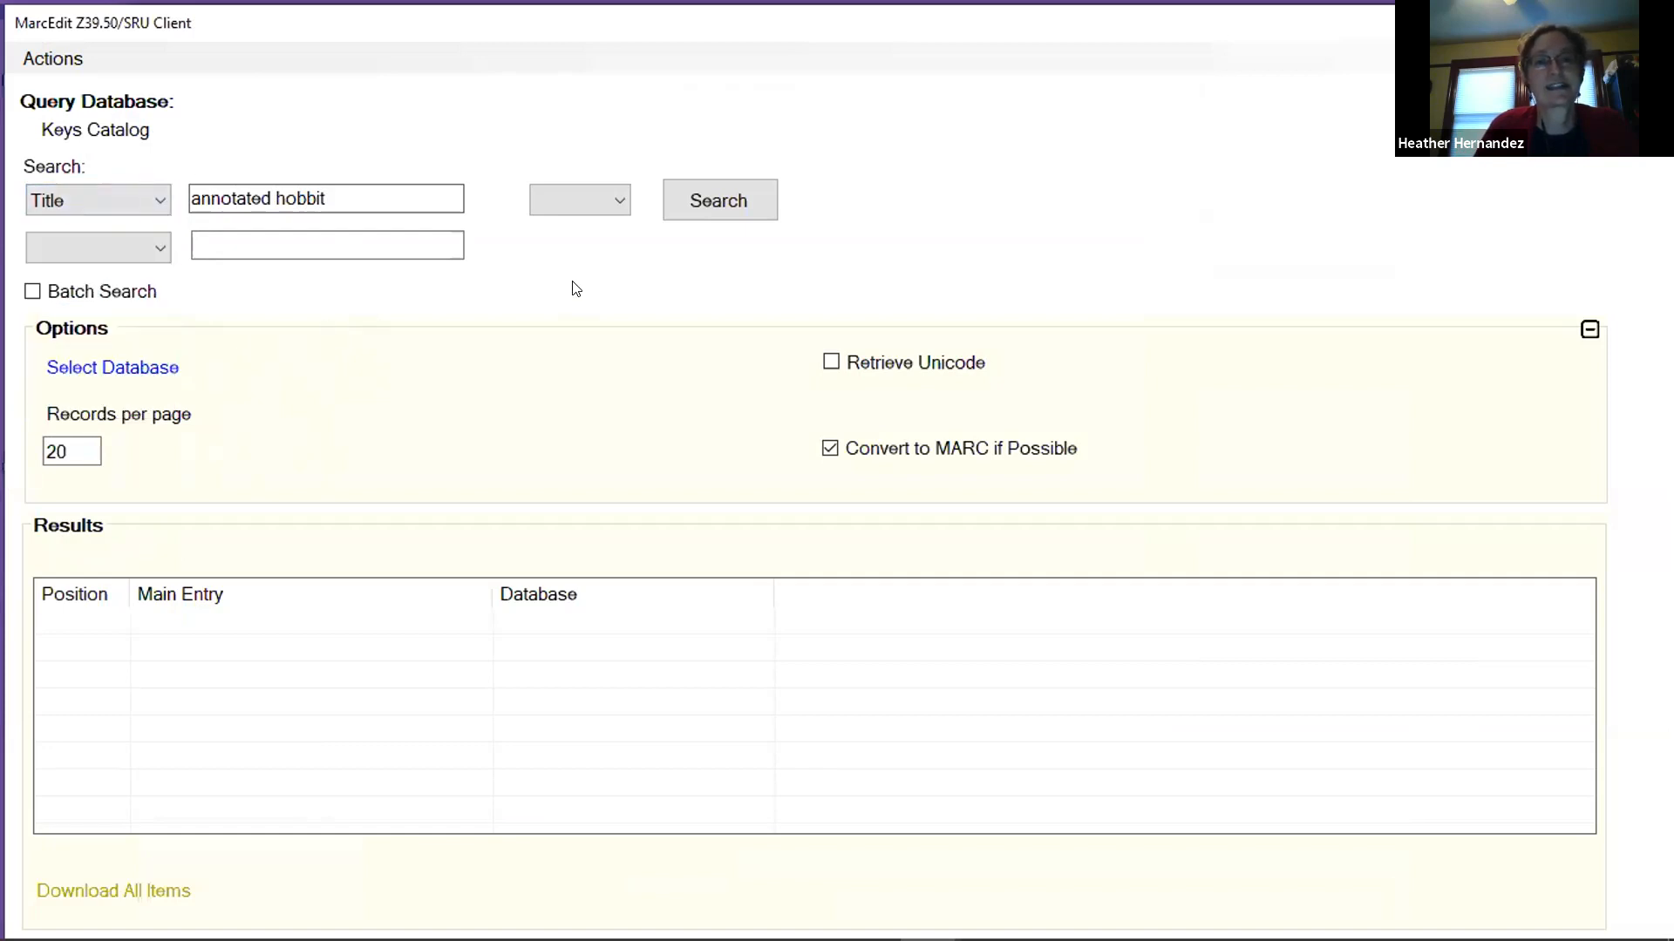
pyautogui.click(752, 205)
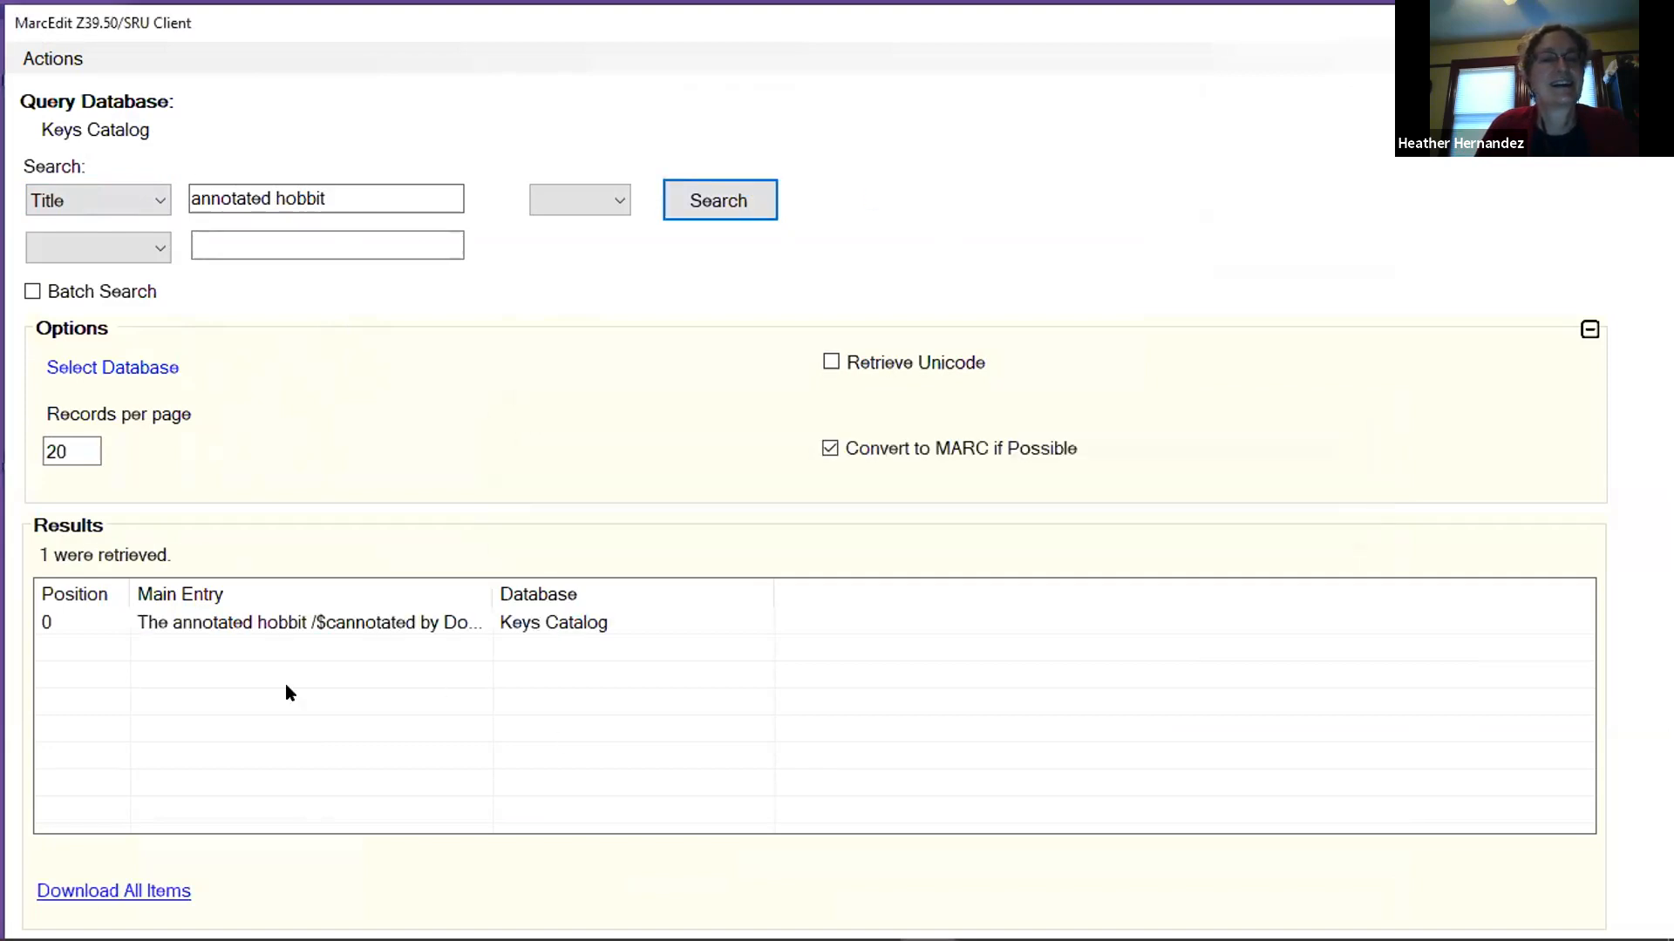
# Download the found record of The annotated hobbit into MarcEditor and close the Z39.50/SRU client.
pyautogui.click(217, 624)
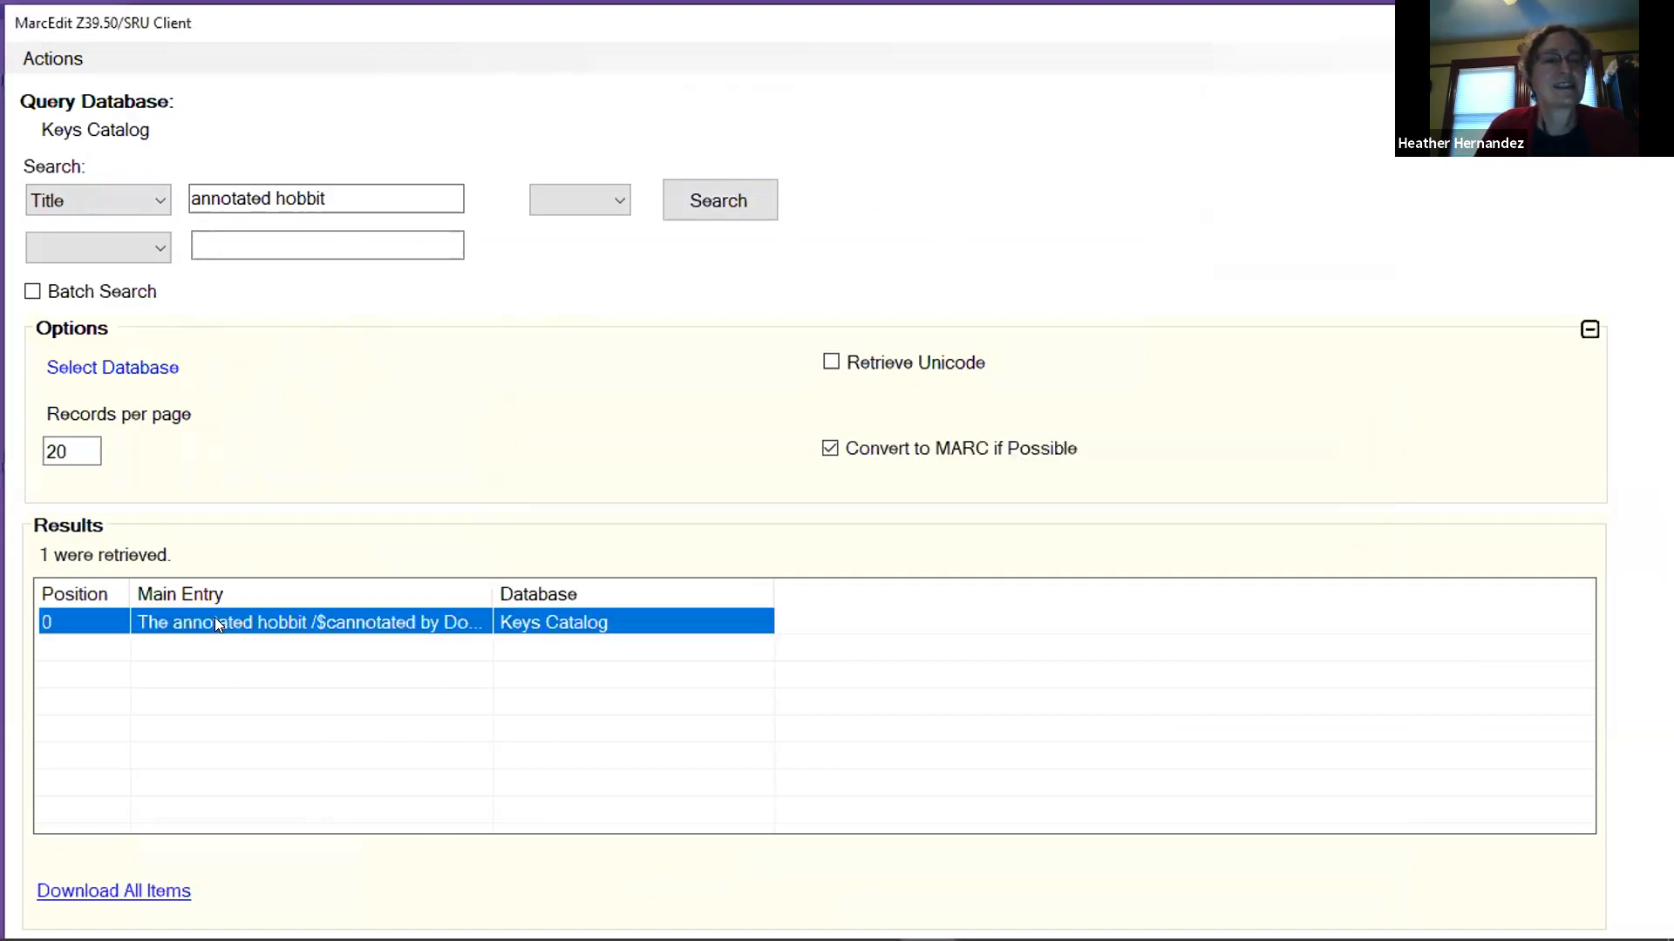
pyautogui.click(129, 890)
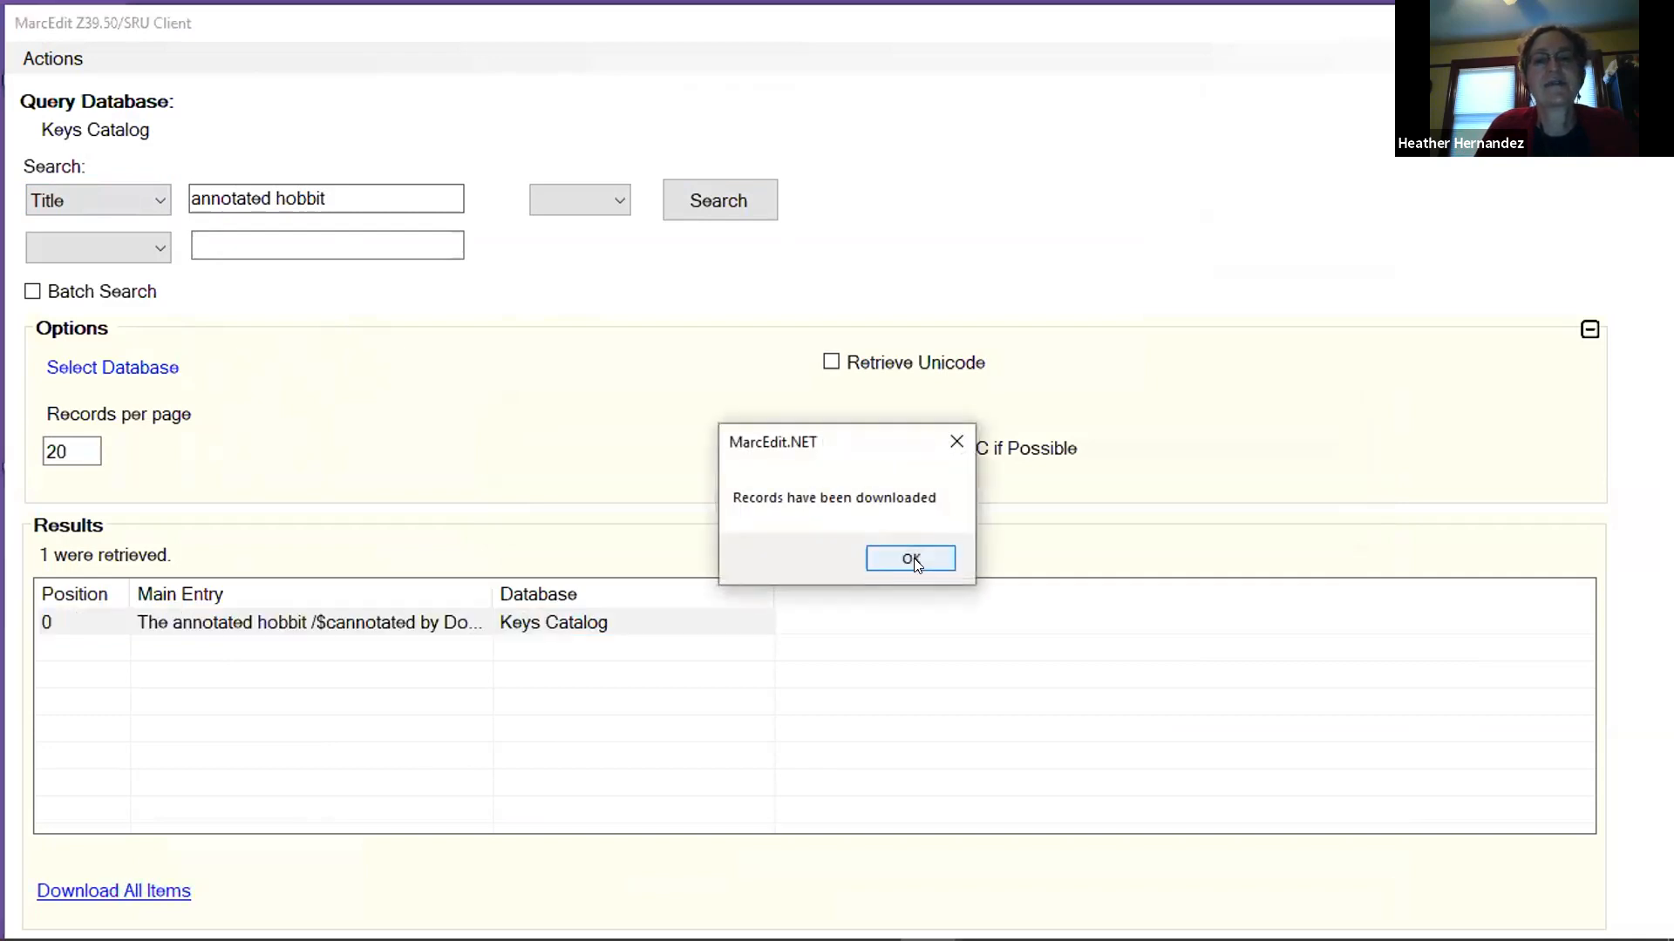
pyautogui.click(911, 560)
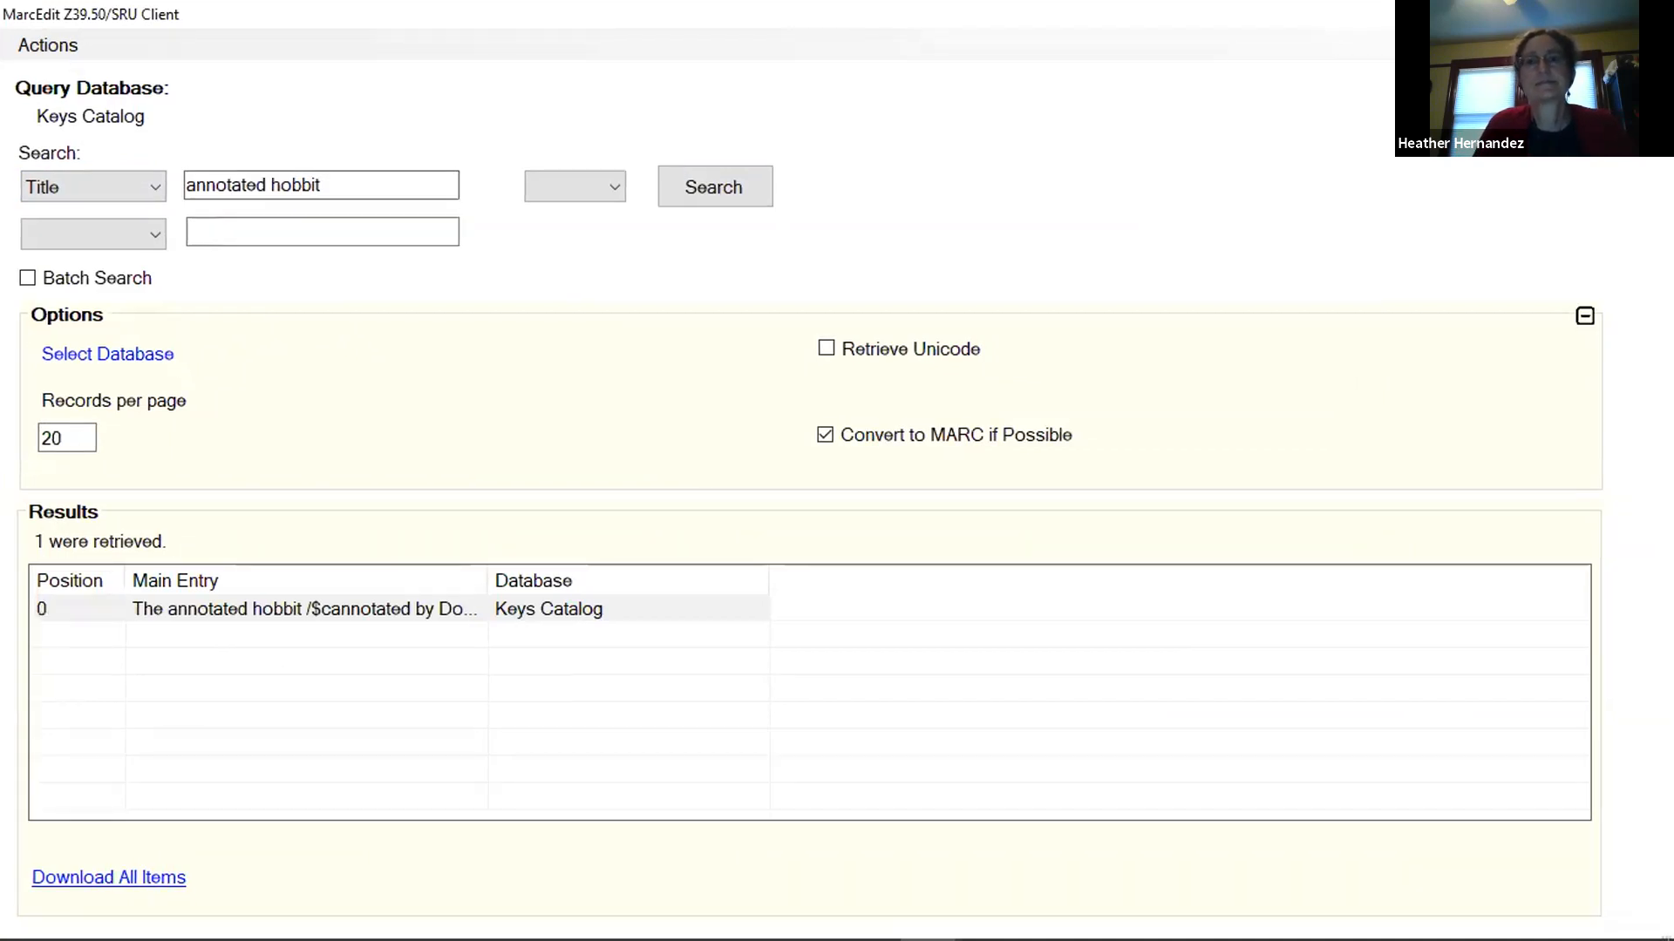
pyautogui.click(1647, 14)
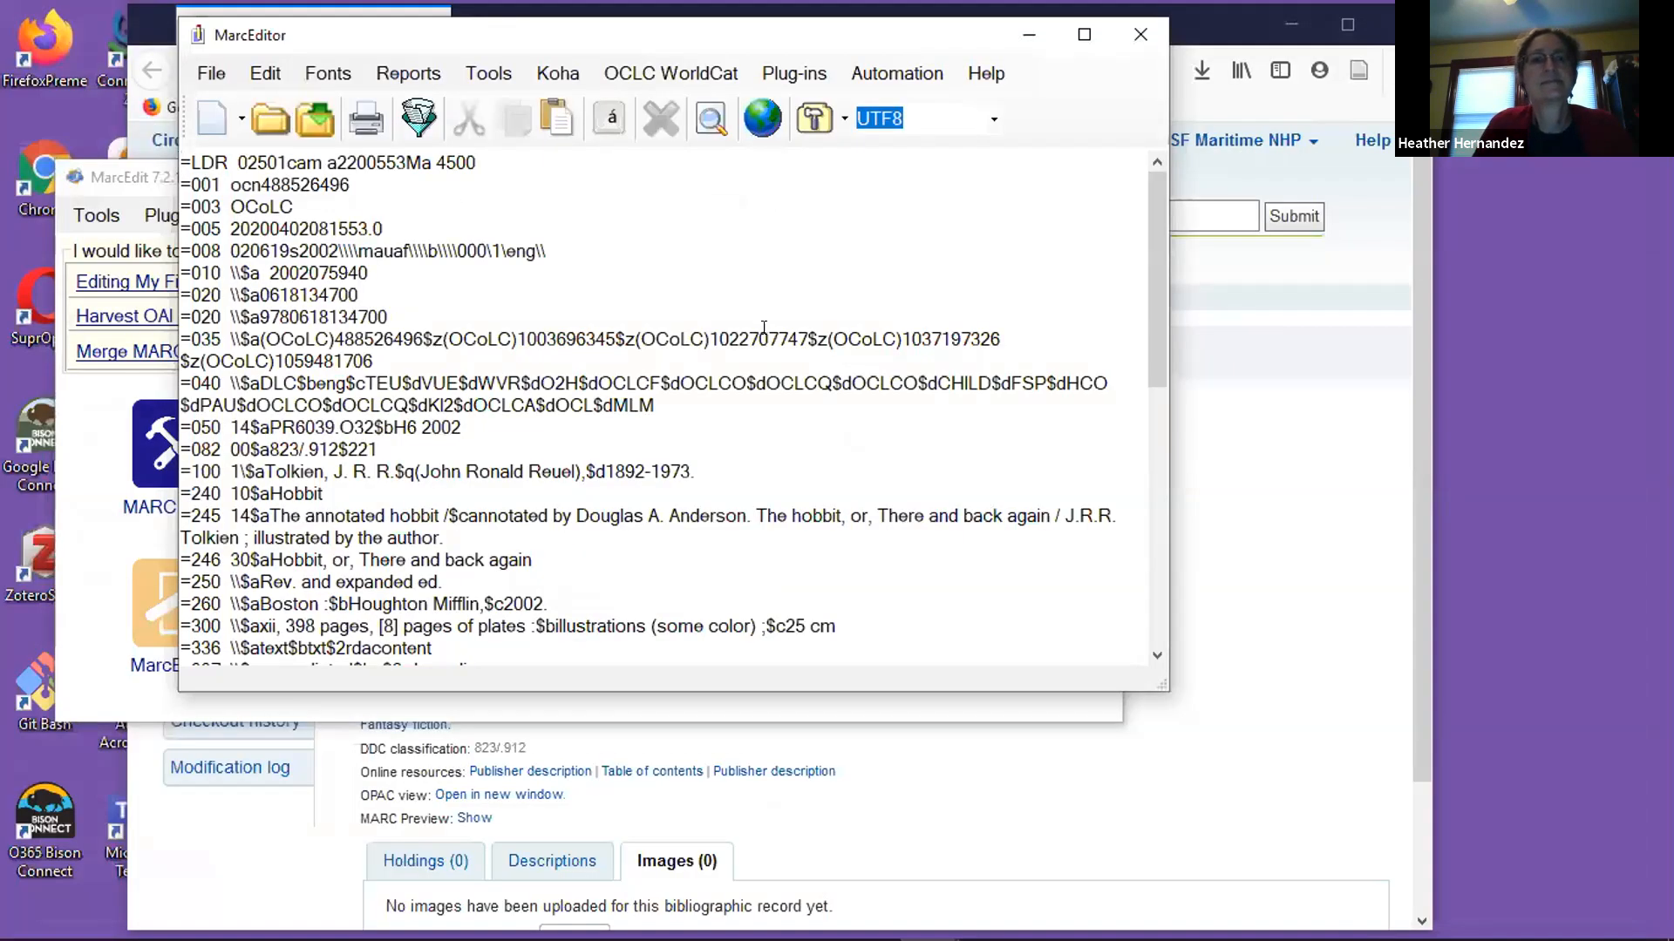
# Maximize MarcEditor and look through the downloaded record's fields from the leader to the 999 field, including the 590 note.
pyautogui.click(1084, 35)
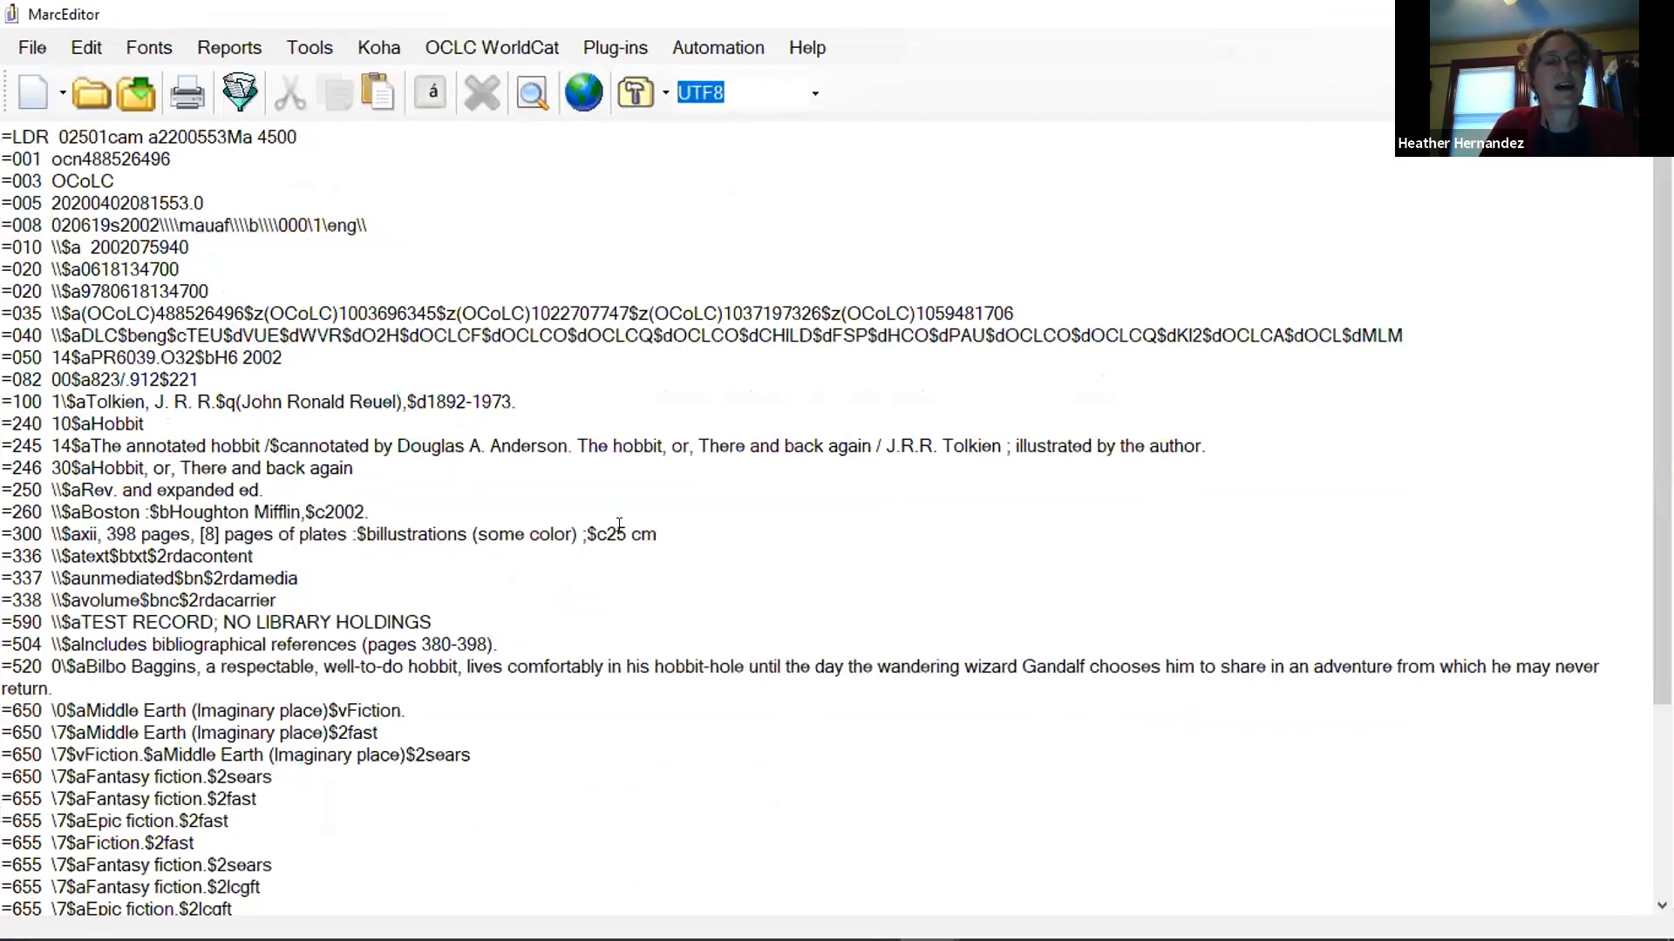
pyautogui.scroll(-3, 706, 524)
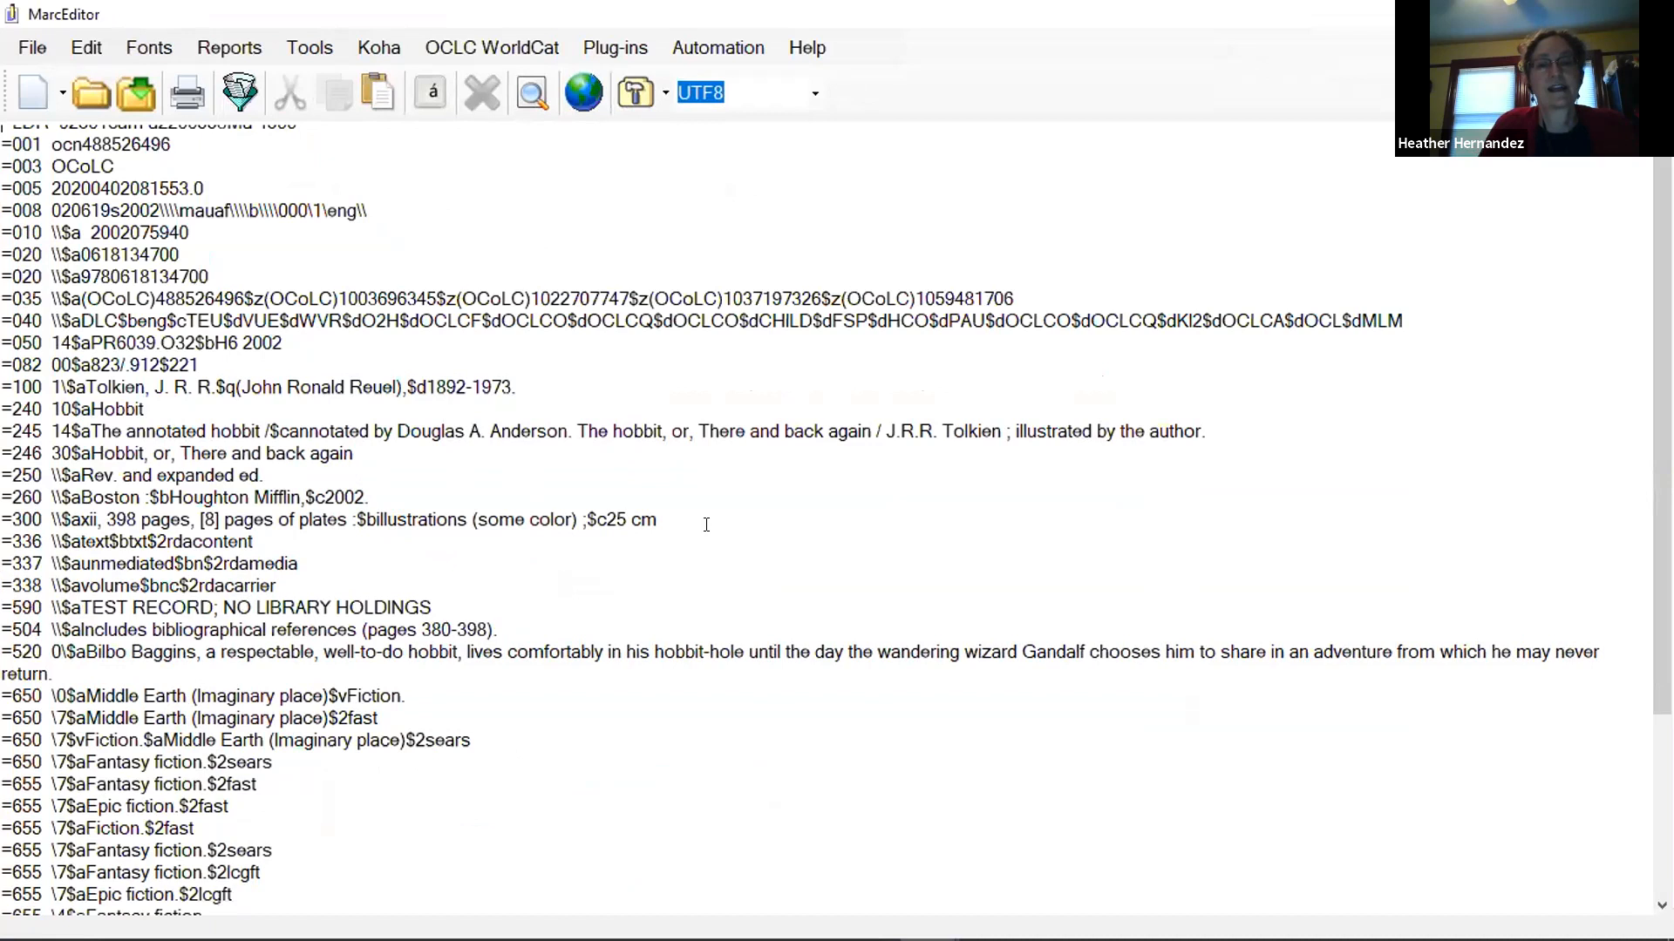
pyautogui.scroll(-1, 544, 565)
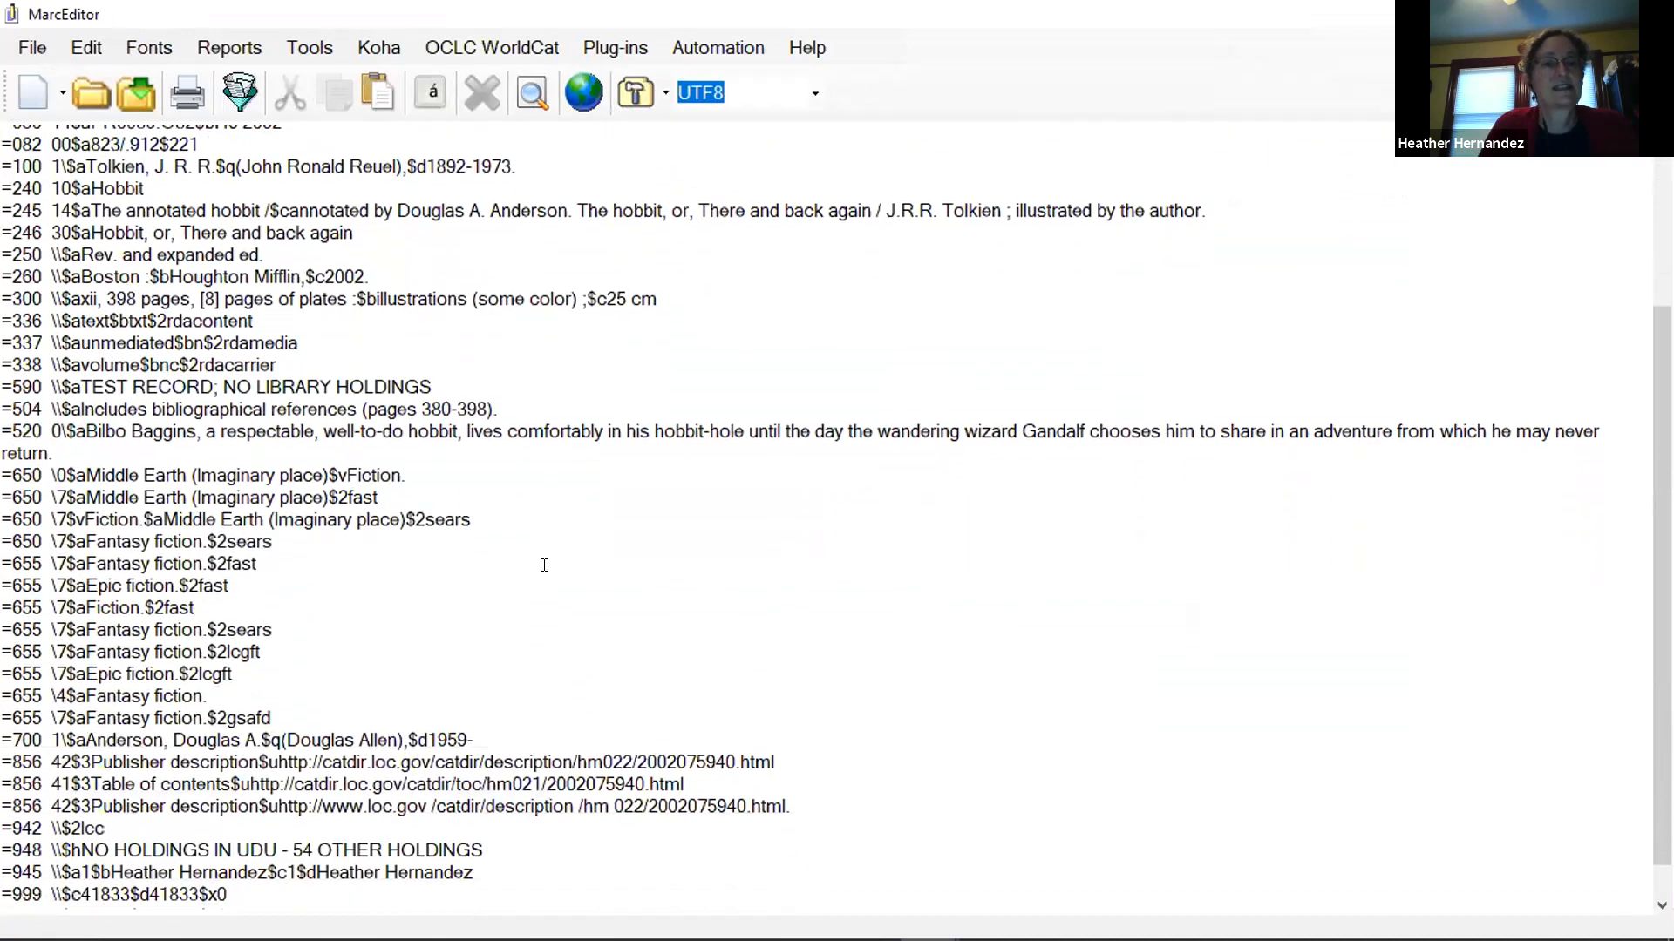
pyautogui.scroll(3, 530, 587)
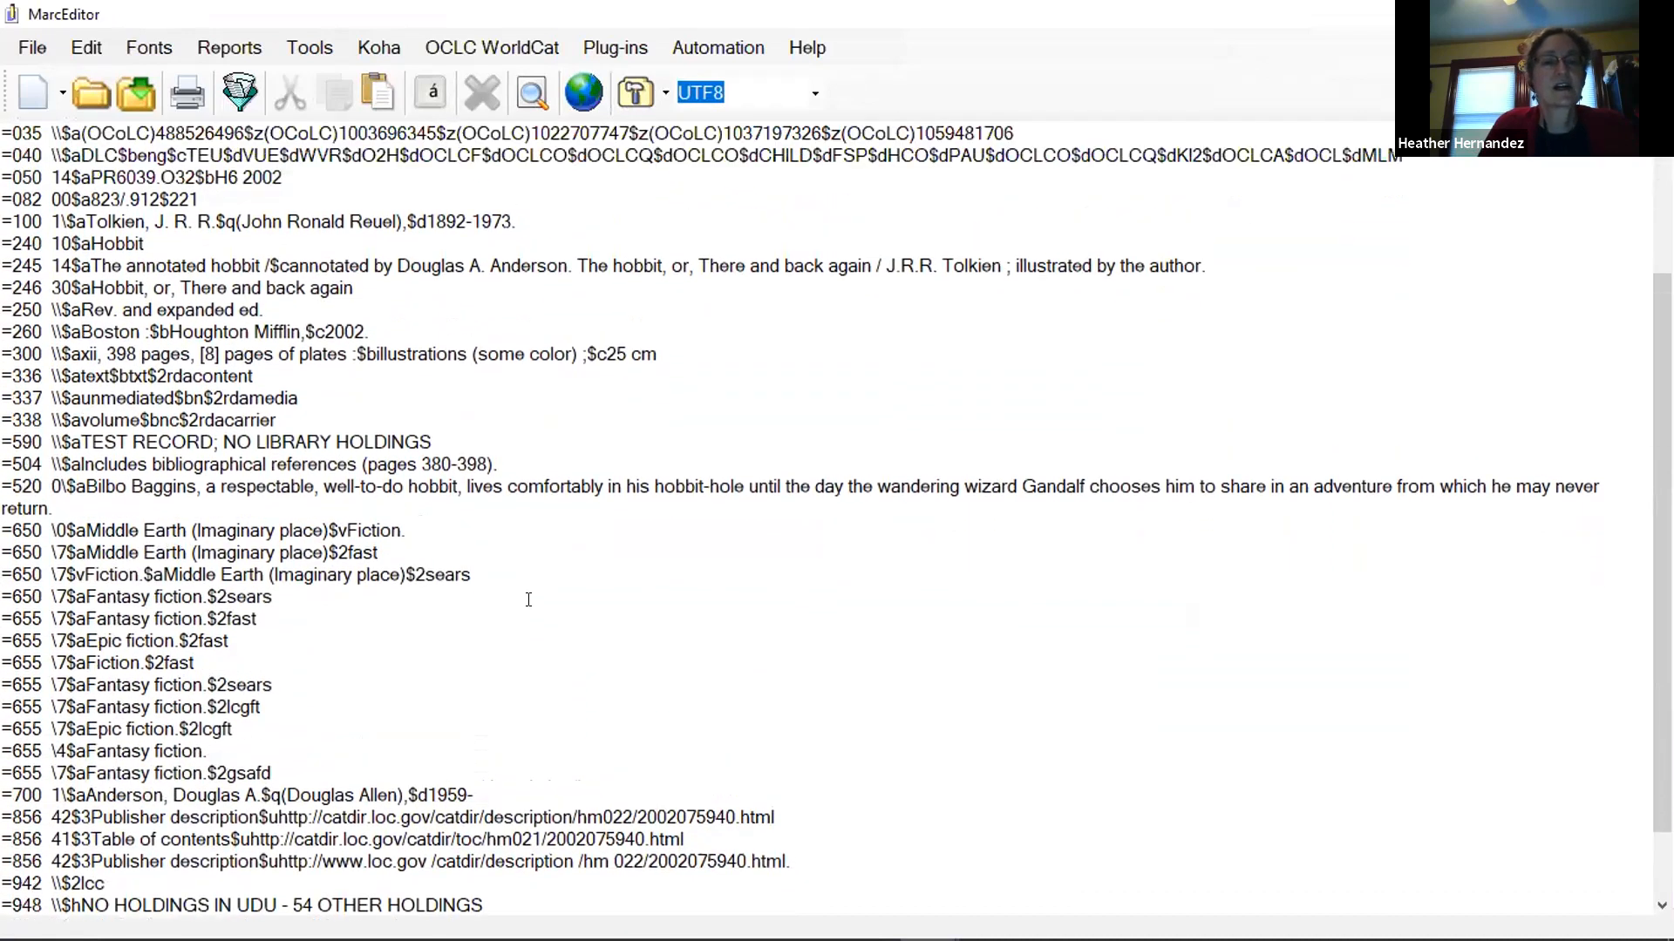
pyautogui.scroll(1, 526, 620)
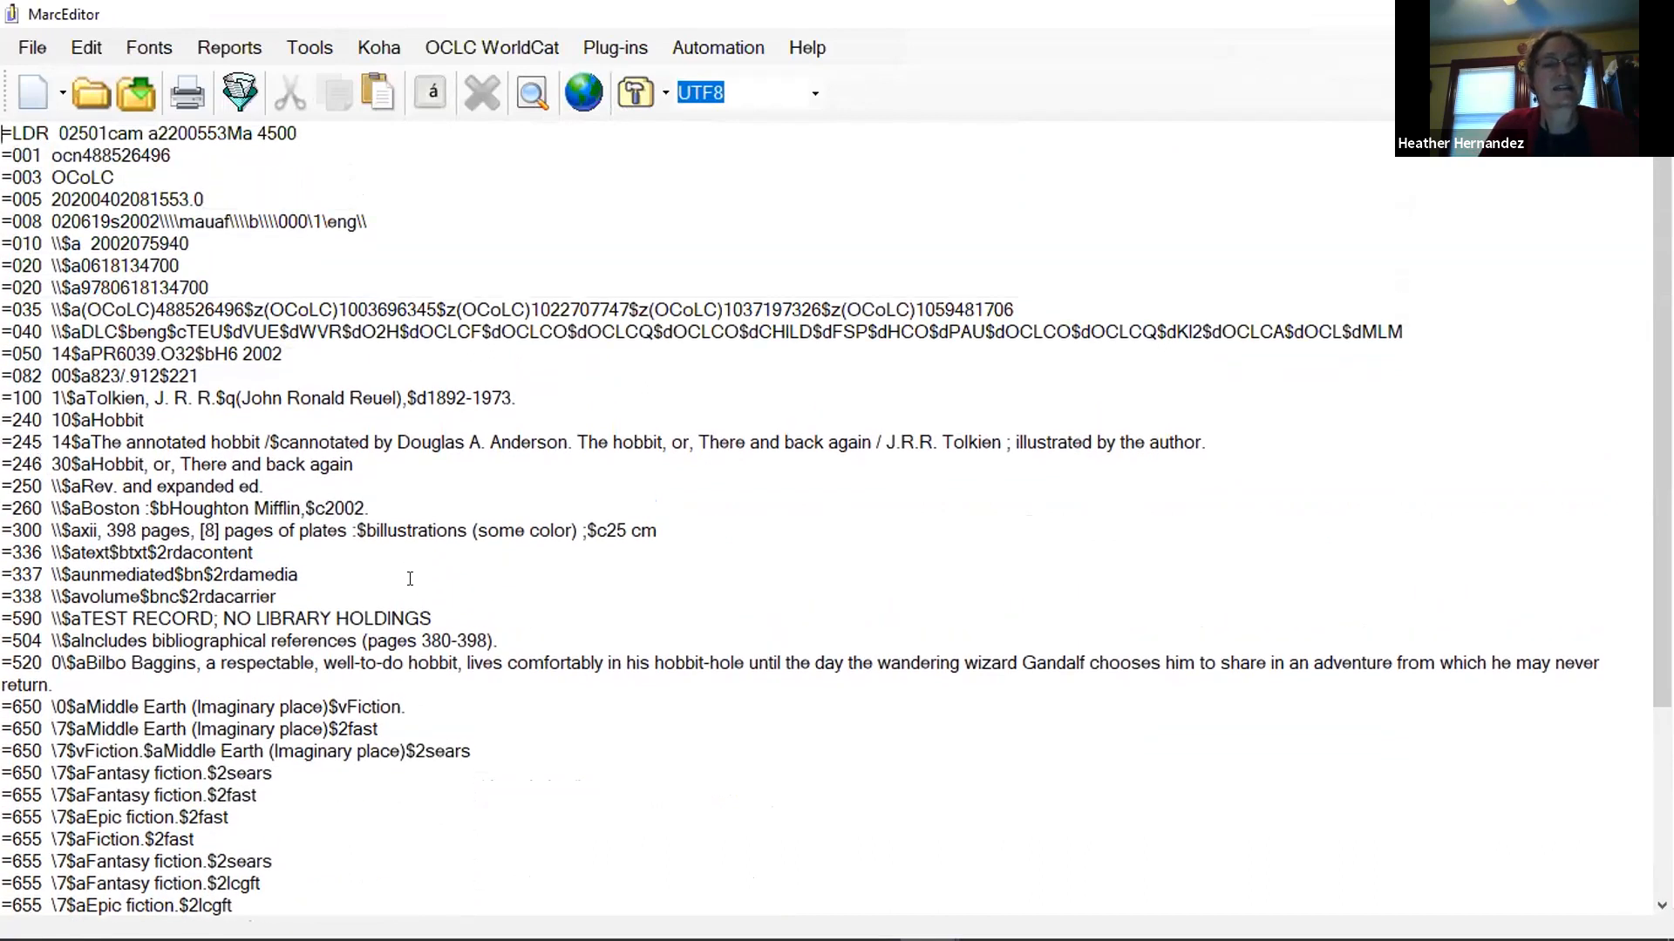
pyautogui.scroll(-3, 418, 580)
pyautogui.scroll(-1, 426, 580)
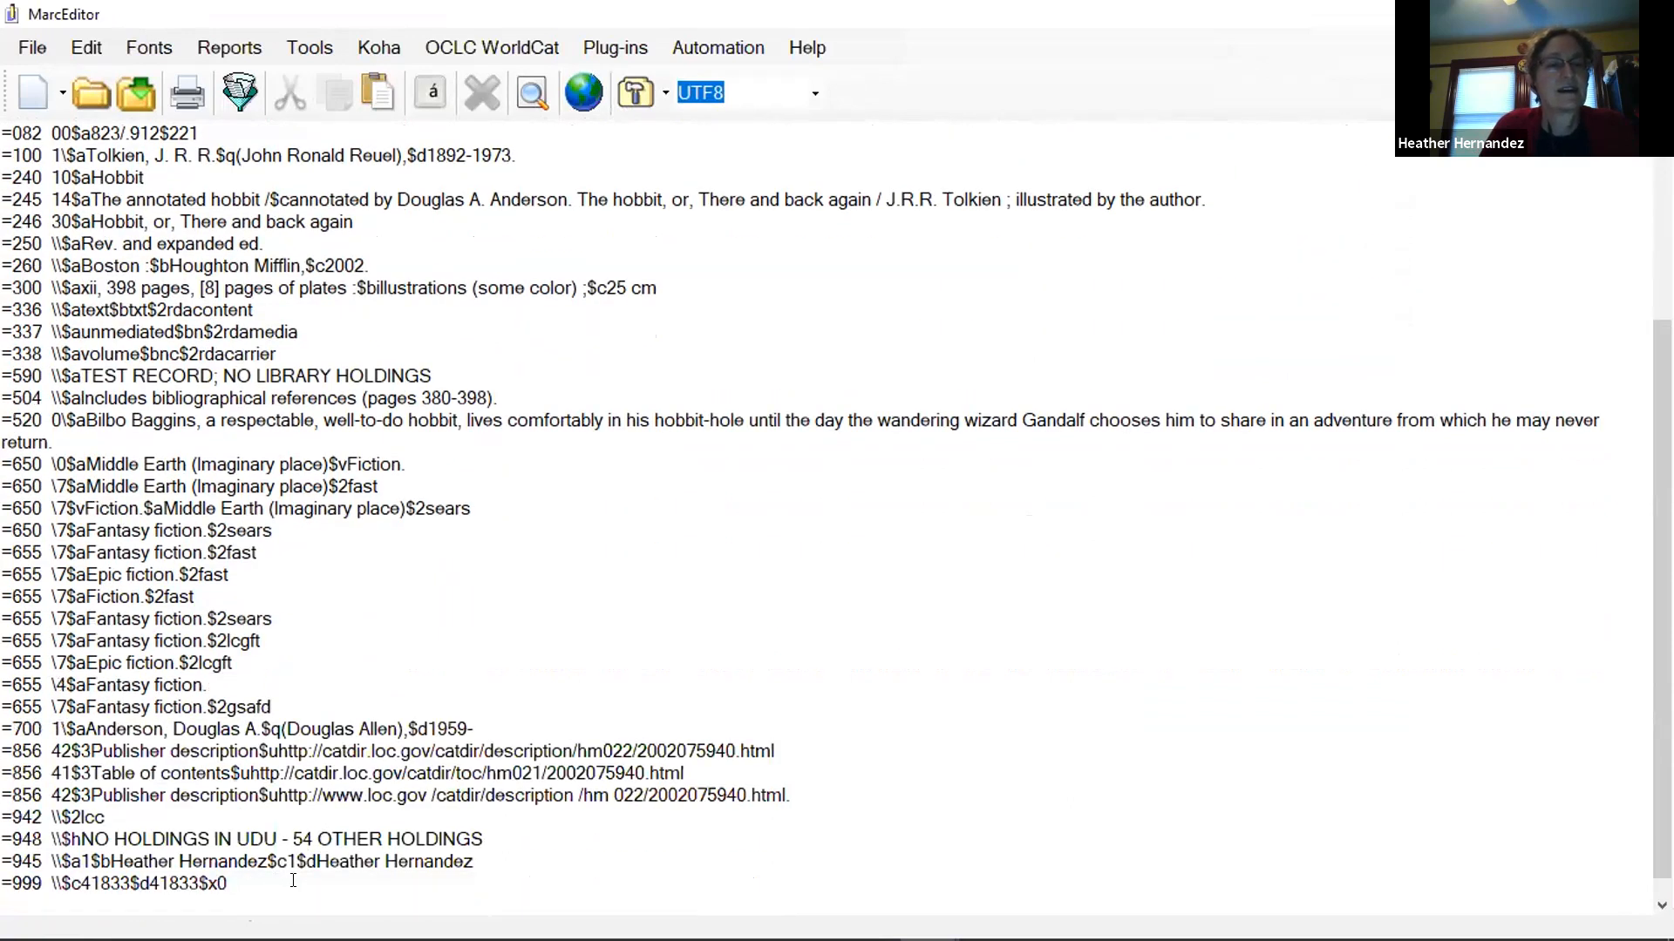
pyautogui.scroll(4, 291, 883)
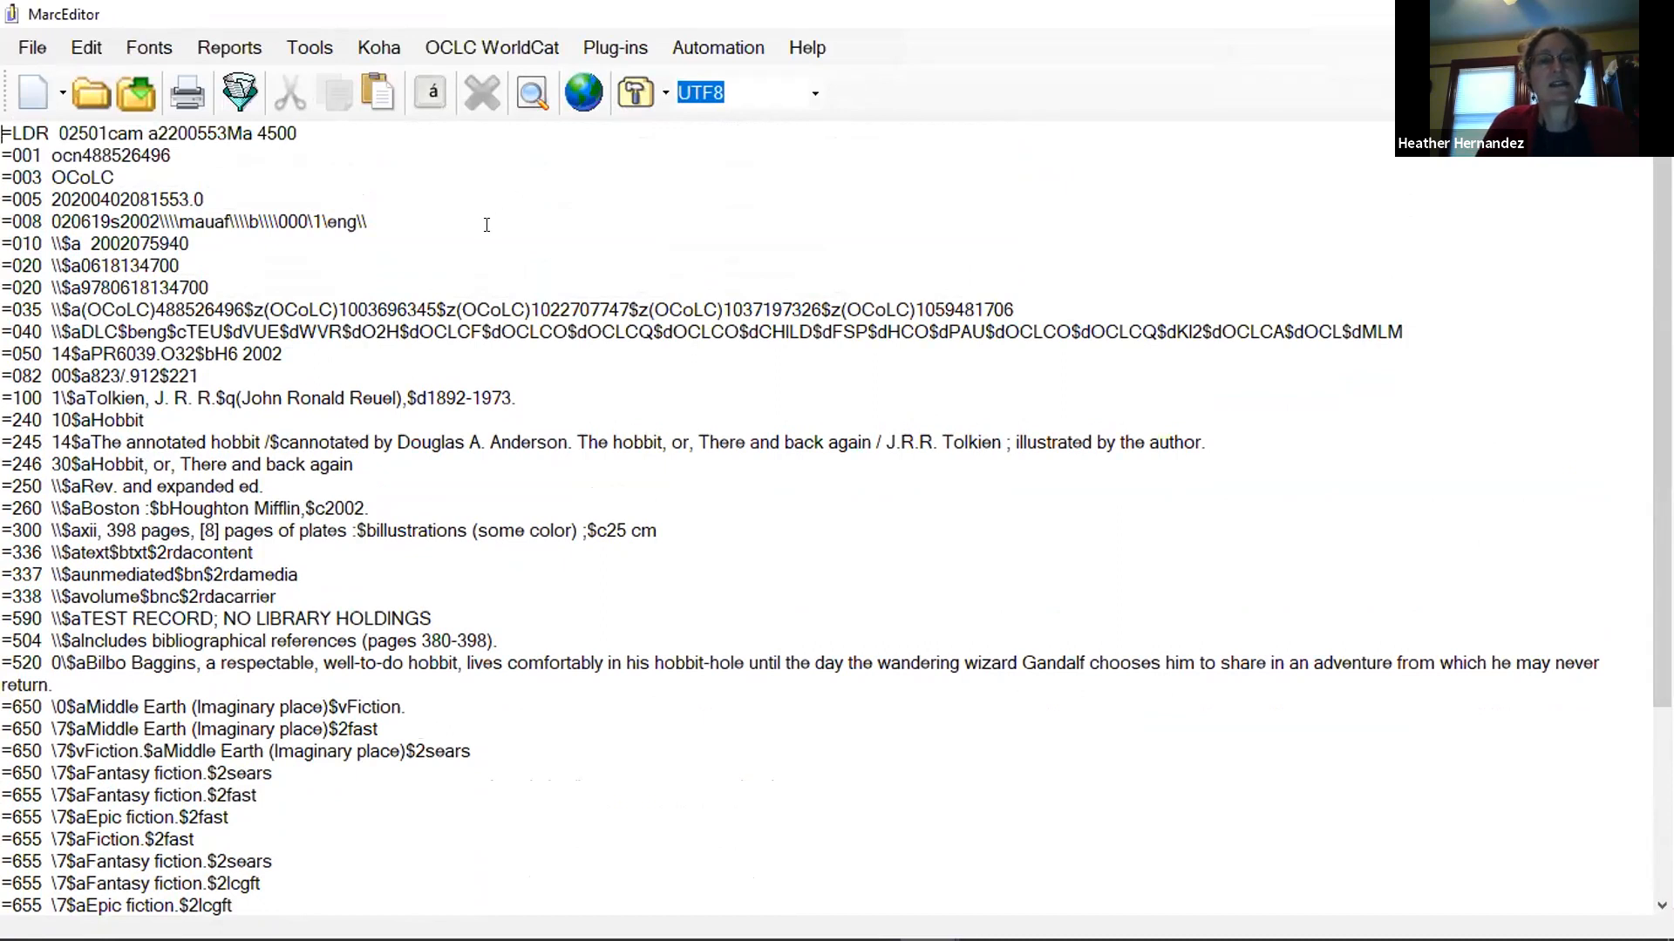
# Add WorldCat holdings for the record open in MarcEditor using the WorldCatProduction profile, and close the results.
pyautogui.click(482, 48)
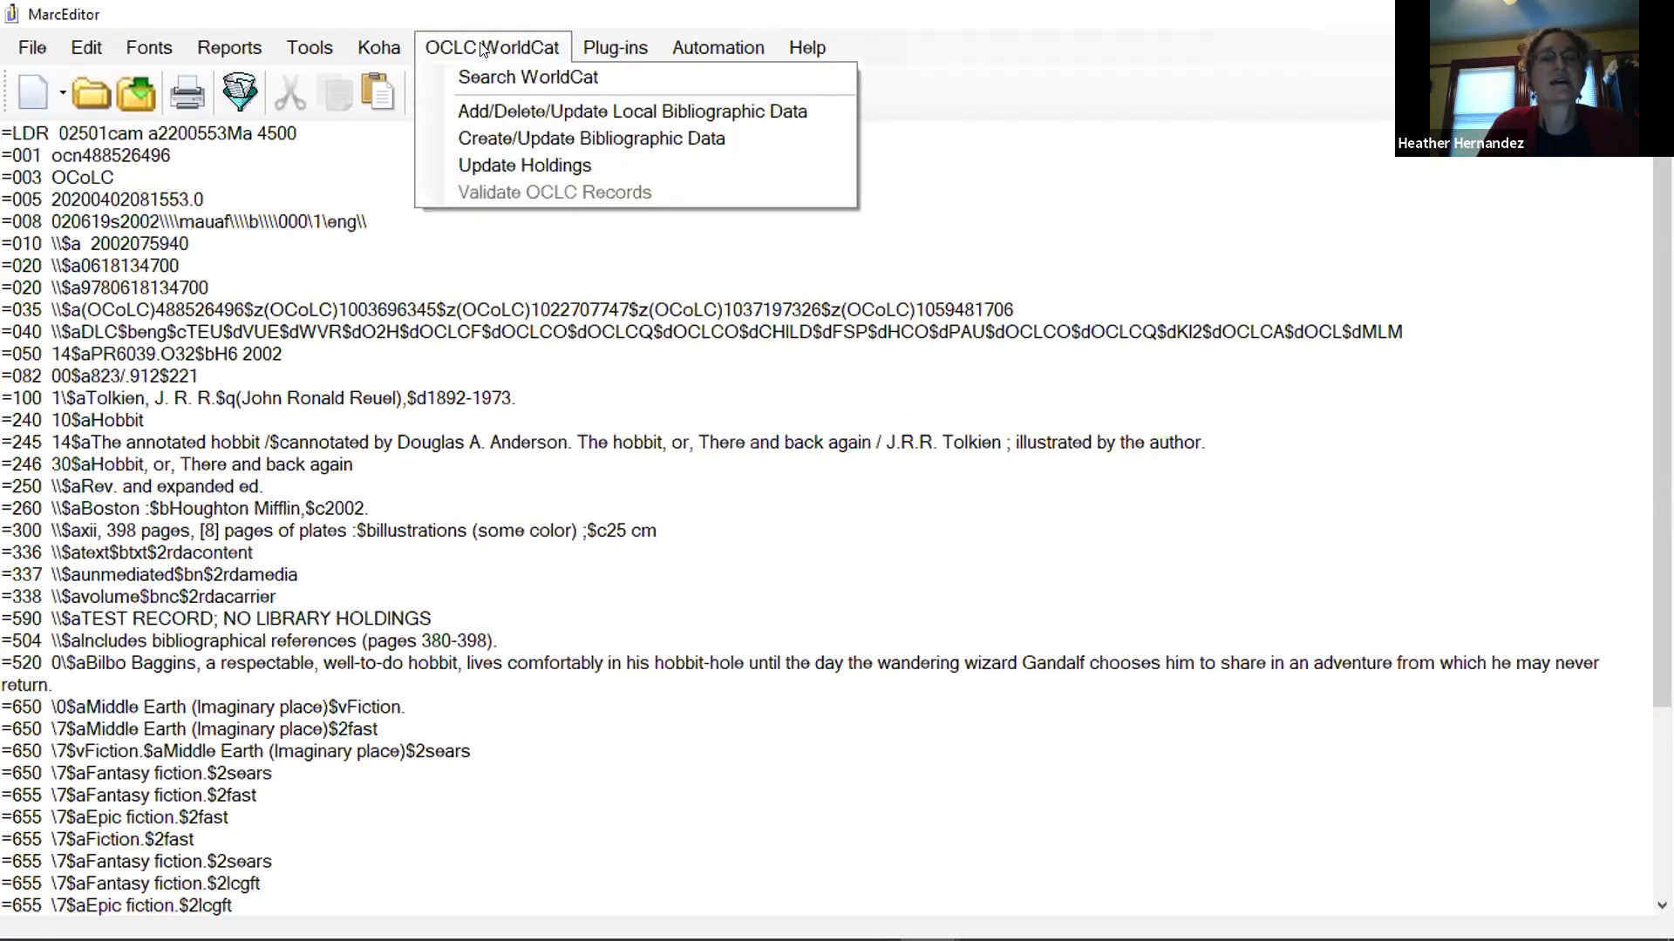
pyautogui.click(532, 166)
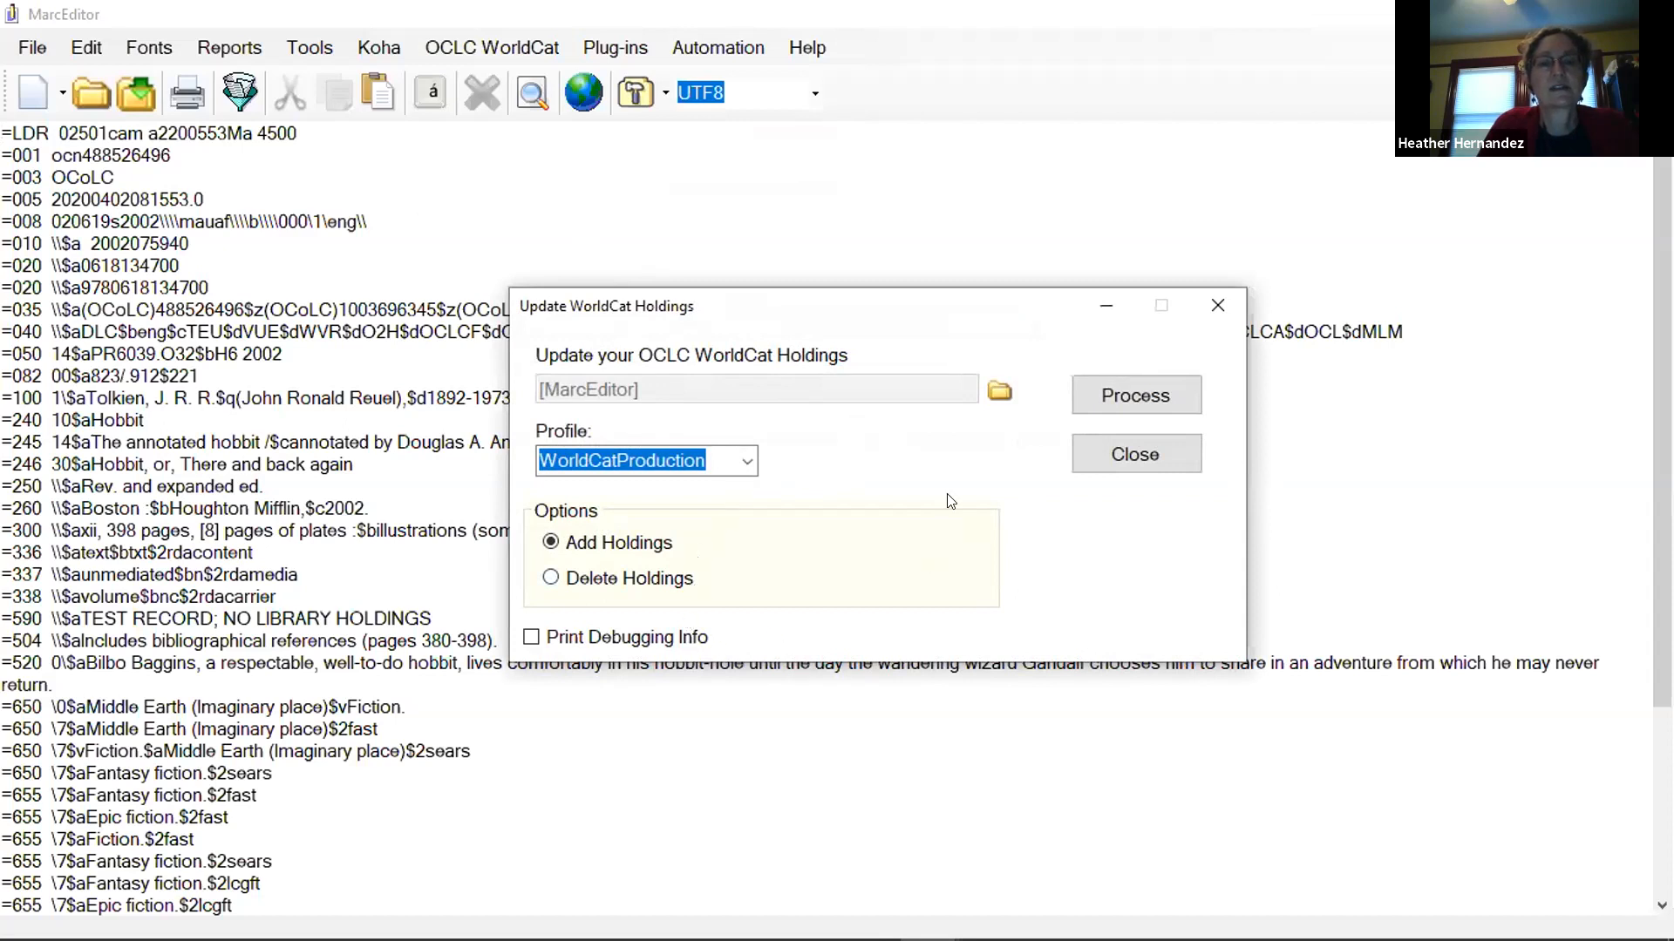
pyautogui.click(1142, 383)
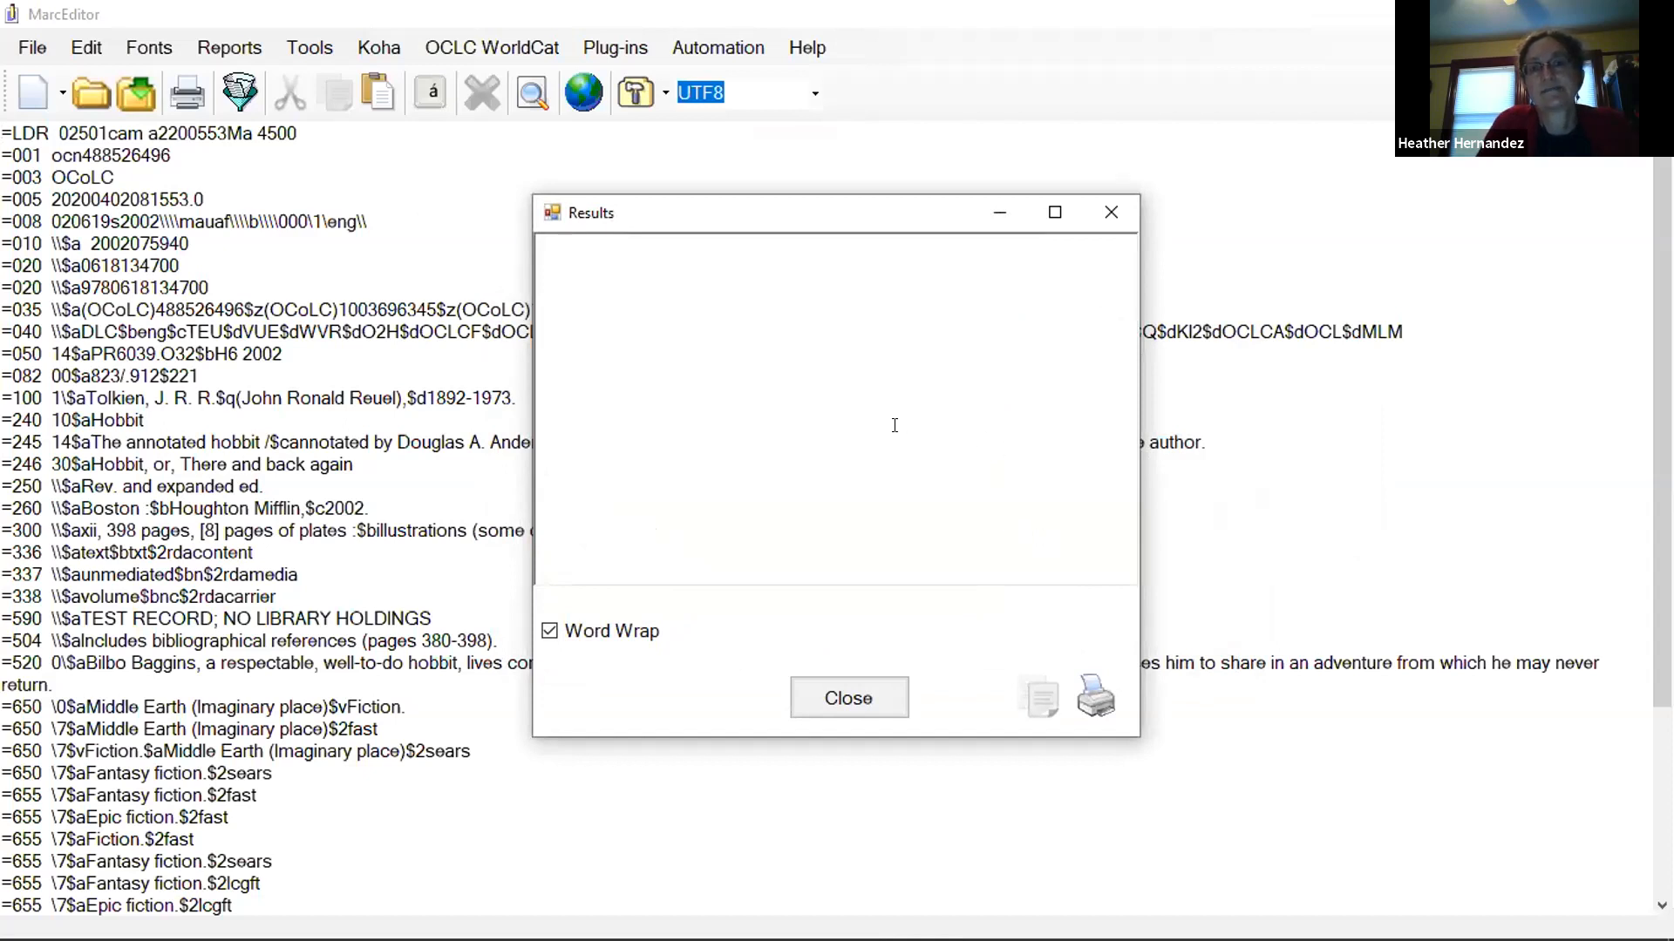
pyautogui.click(868, 696)
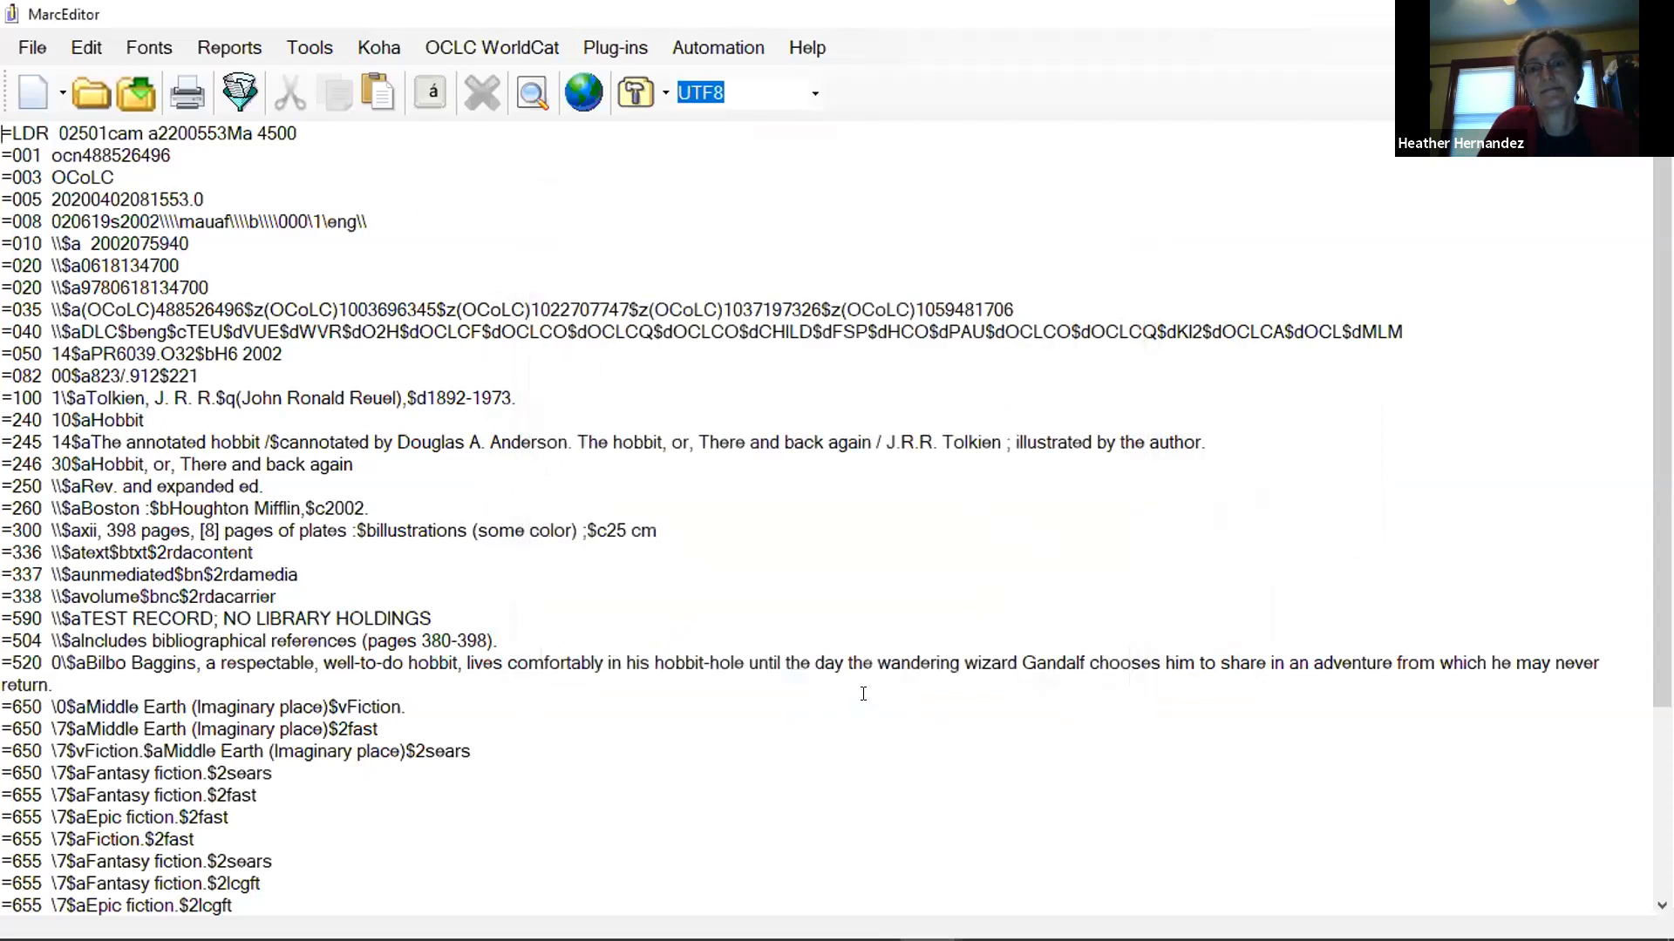
# Try to upload the record to WorldCat as a local bibliographic record with holding code UDUA and Delete Records off, and close MarcEditor.
pyautogui.click(521, 52)
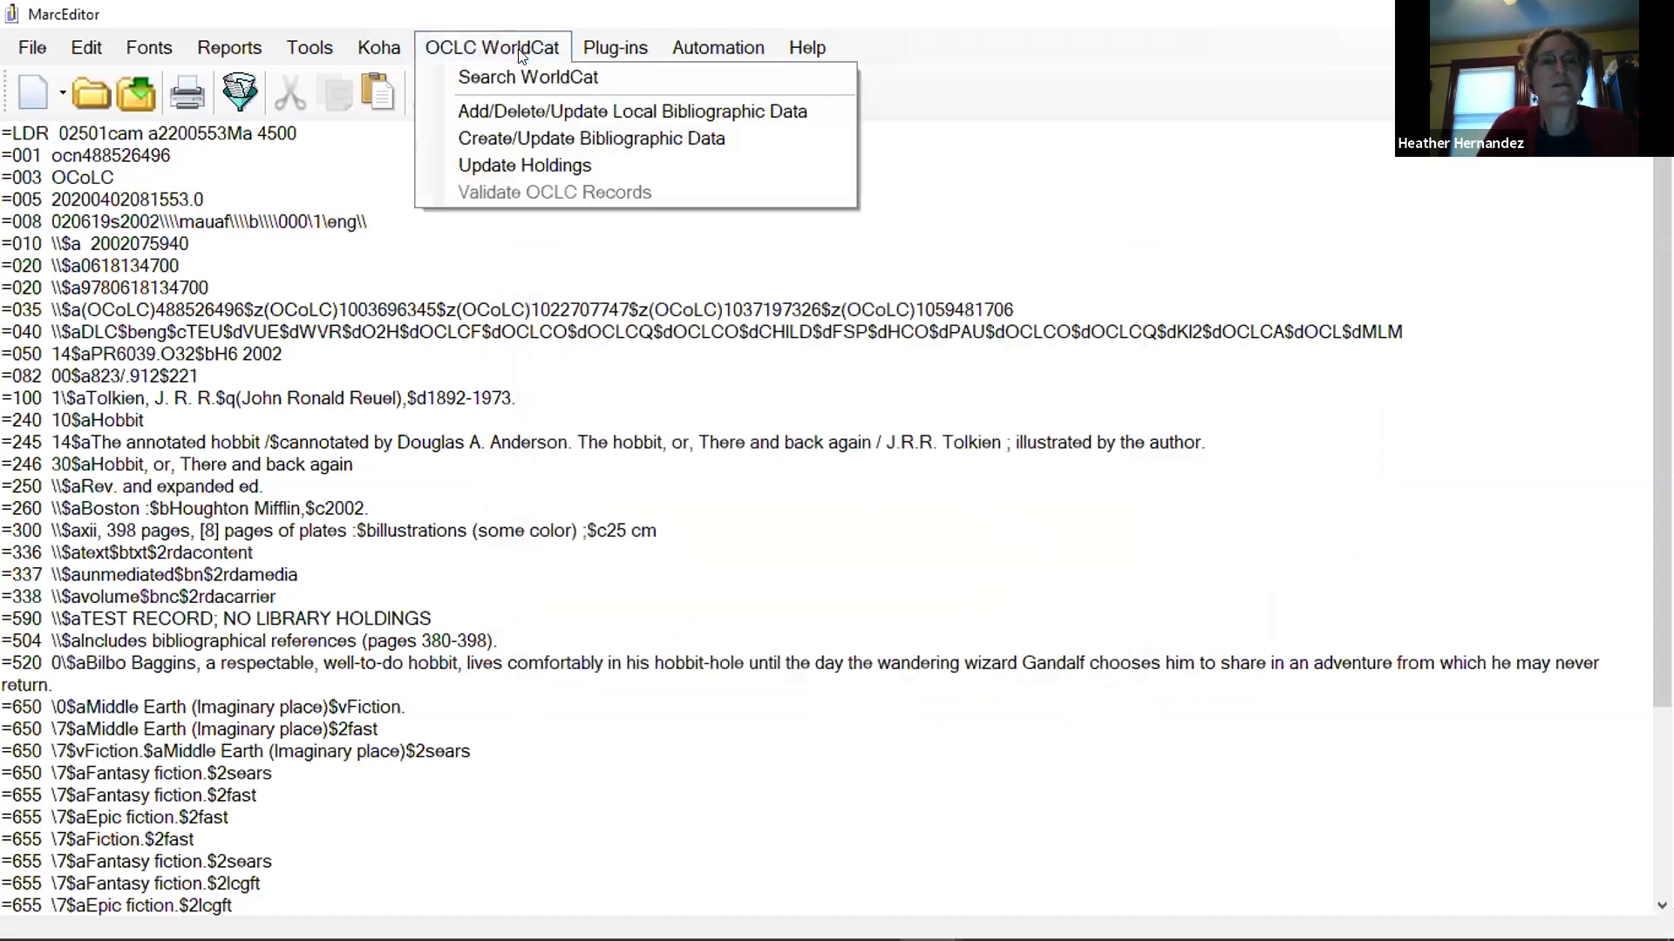
pyautogui.click(516, 108)
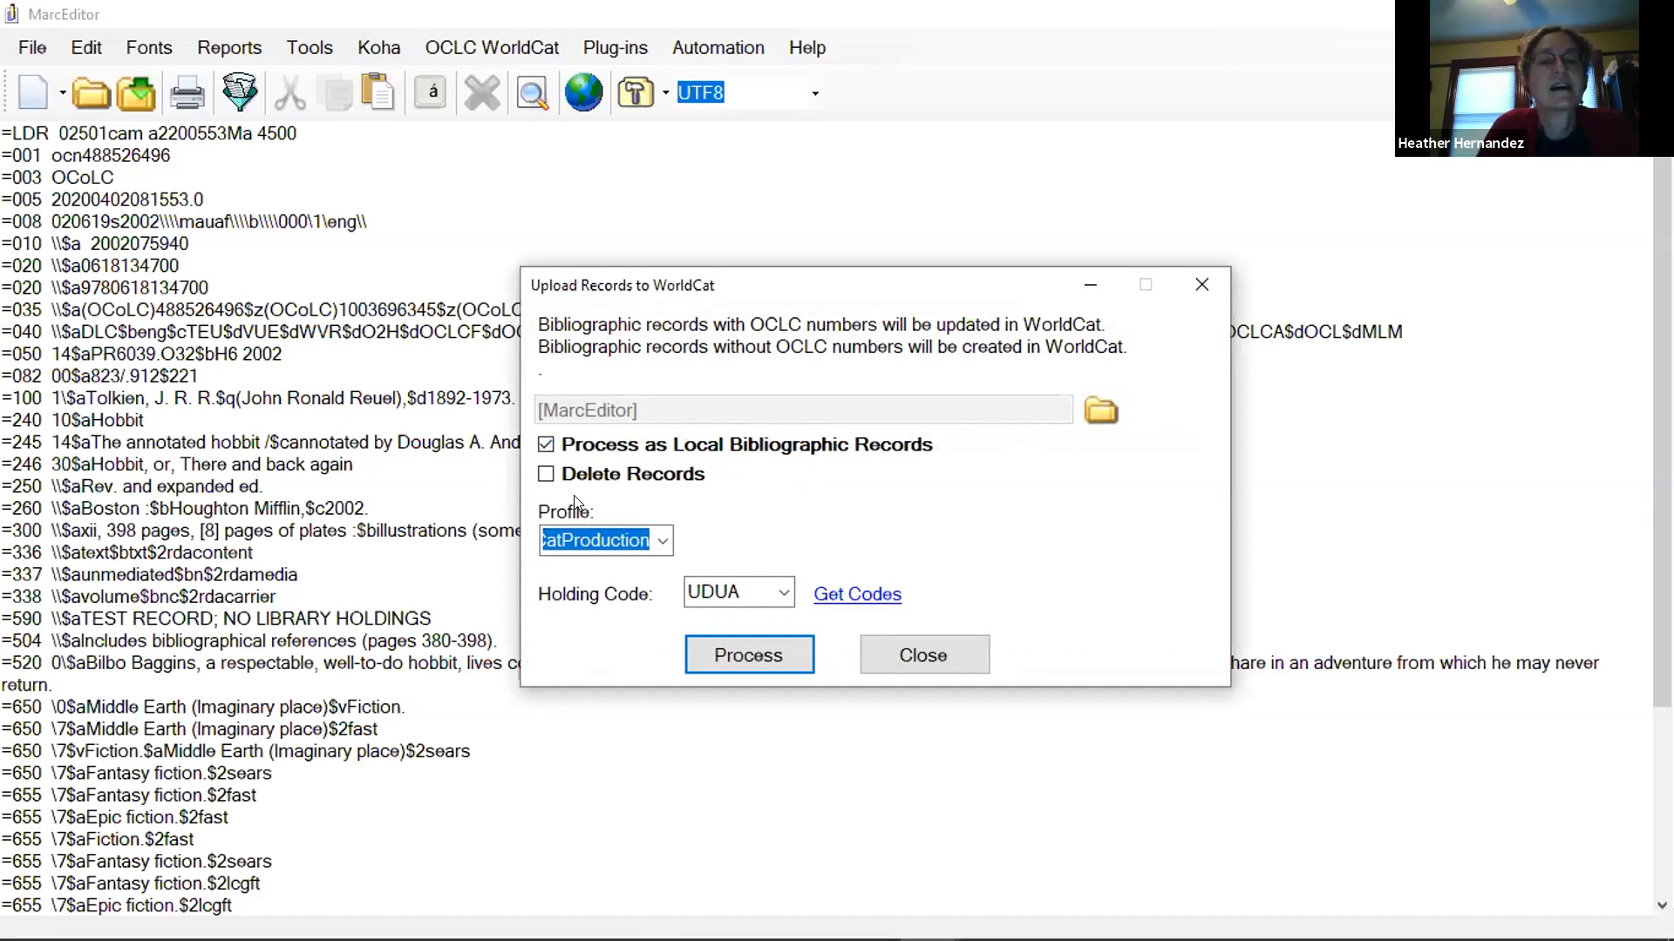
pyautogui.click(546, 475)
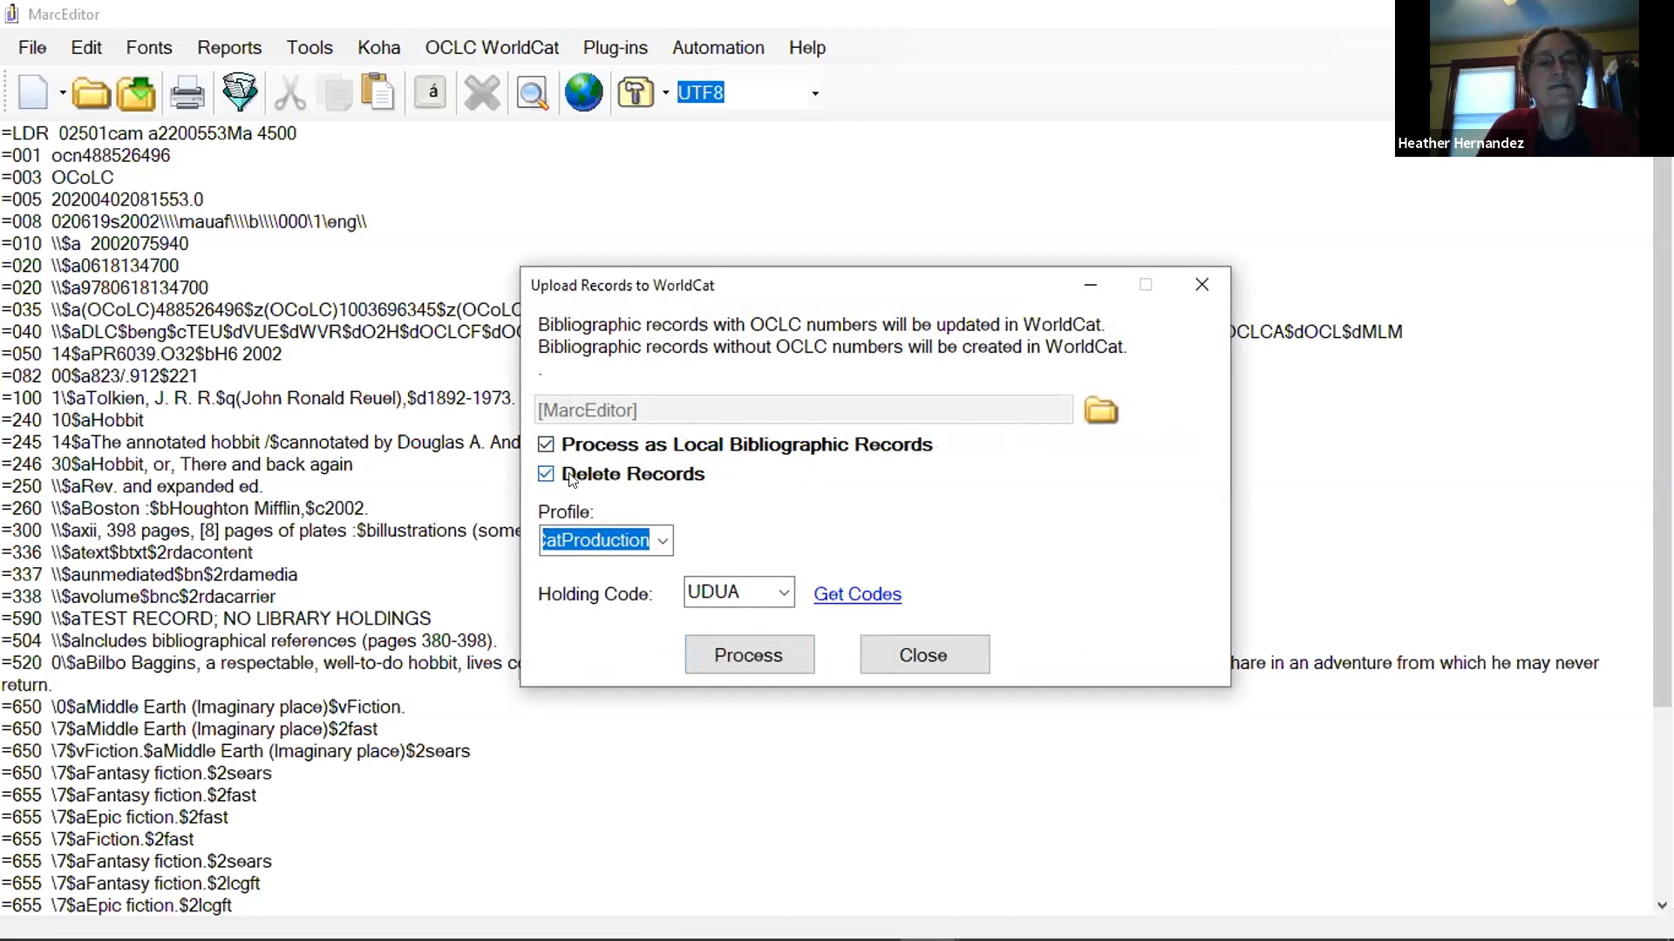
pyautogui.click(543, 446)
pyautogui.click(544, 447)
pyautogui.click(545, 474)
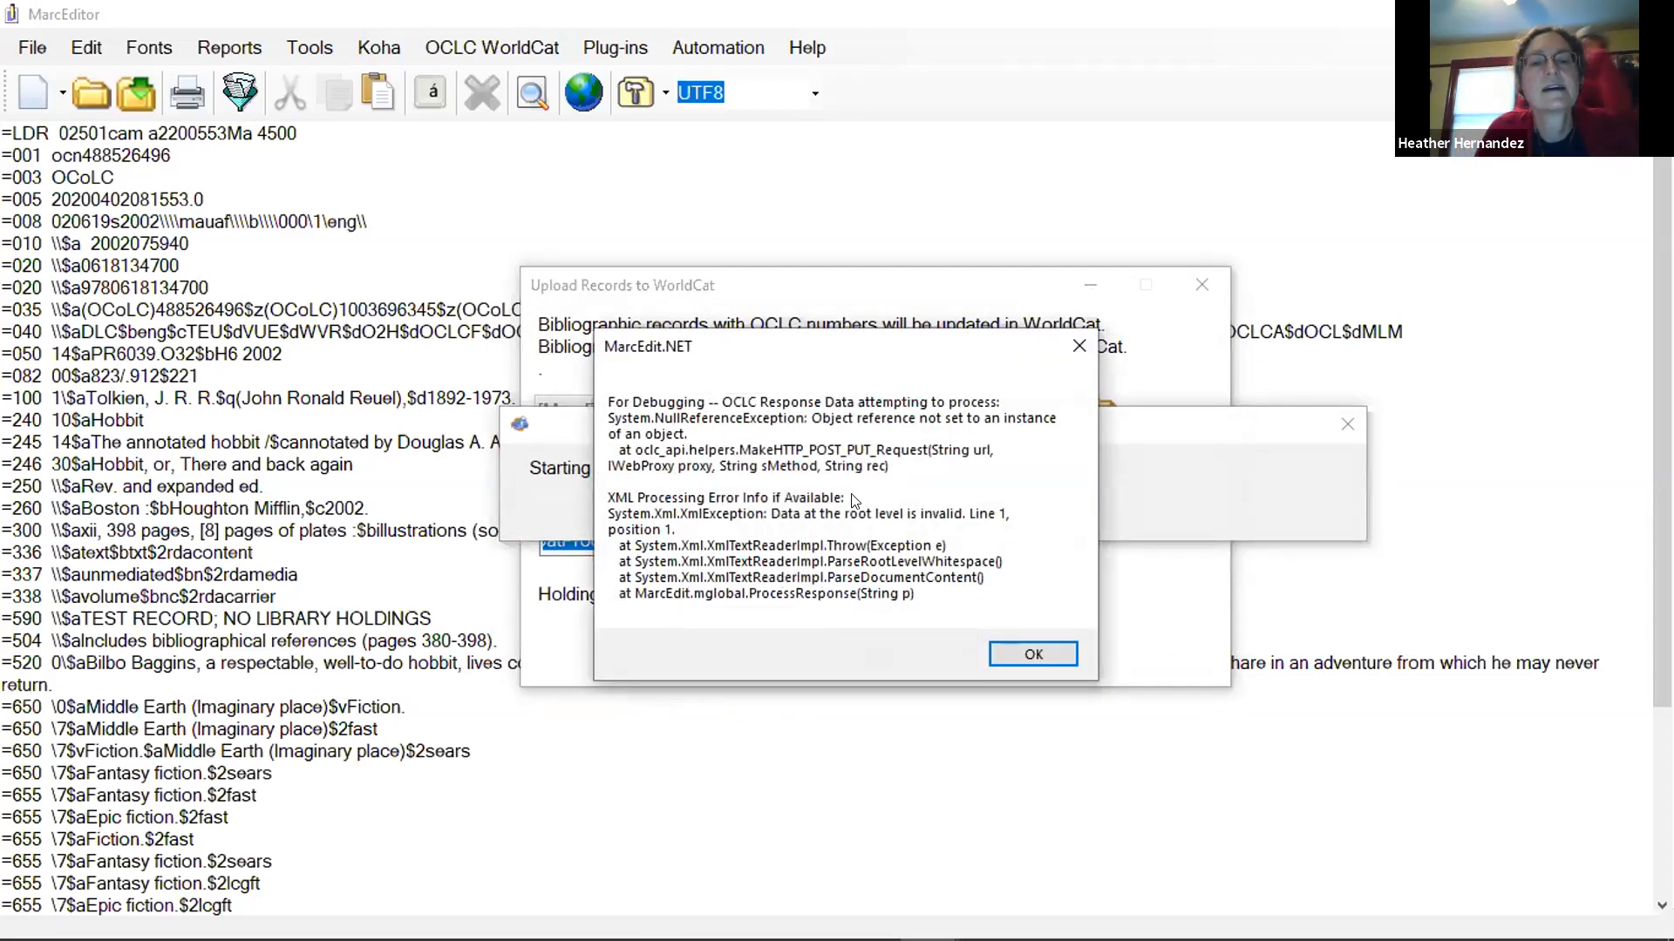
pyautogui.click(1025, 650)
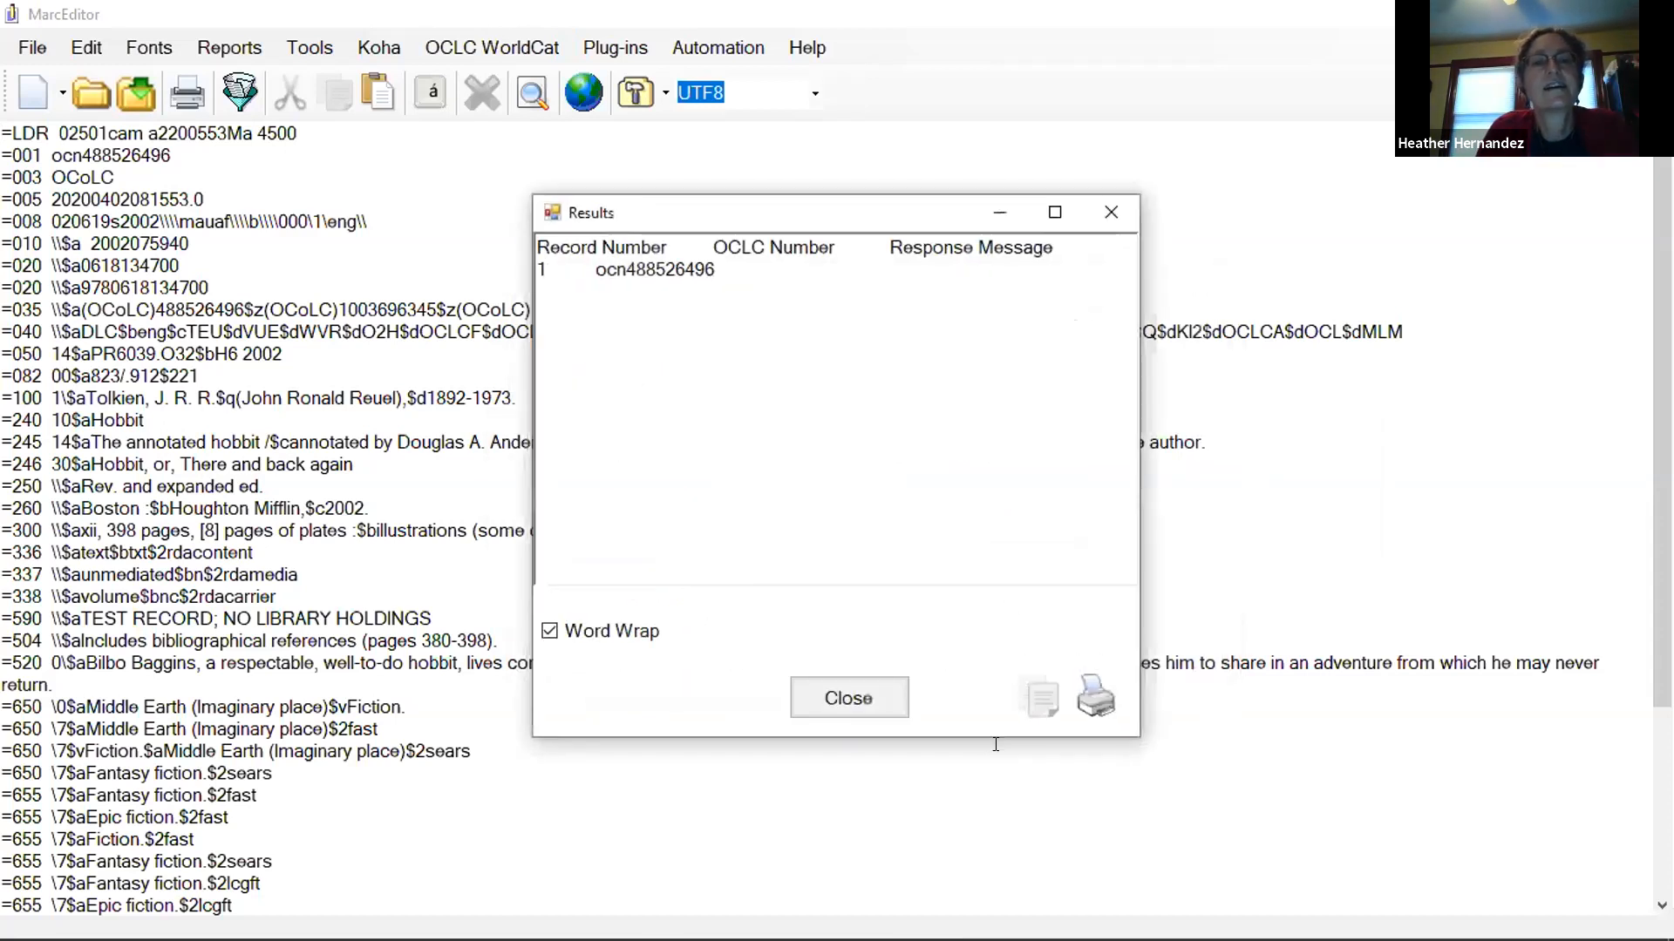
pyautogui.click(874, 688)
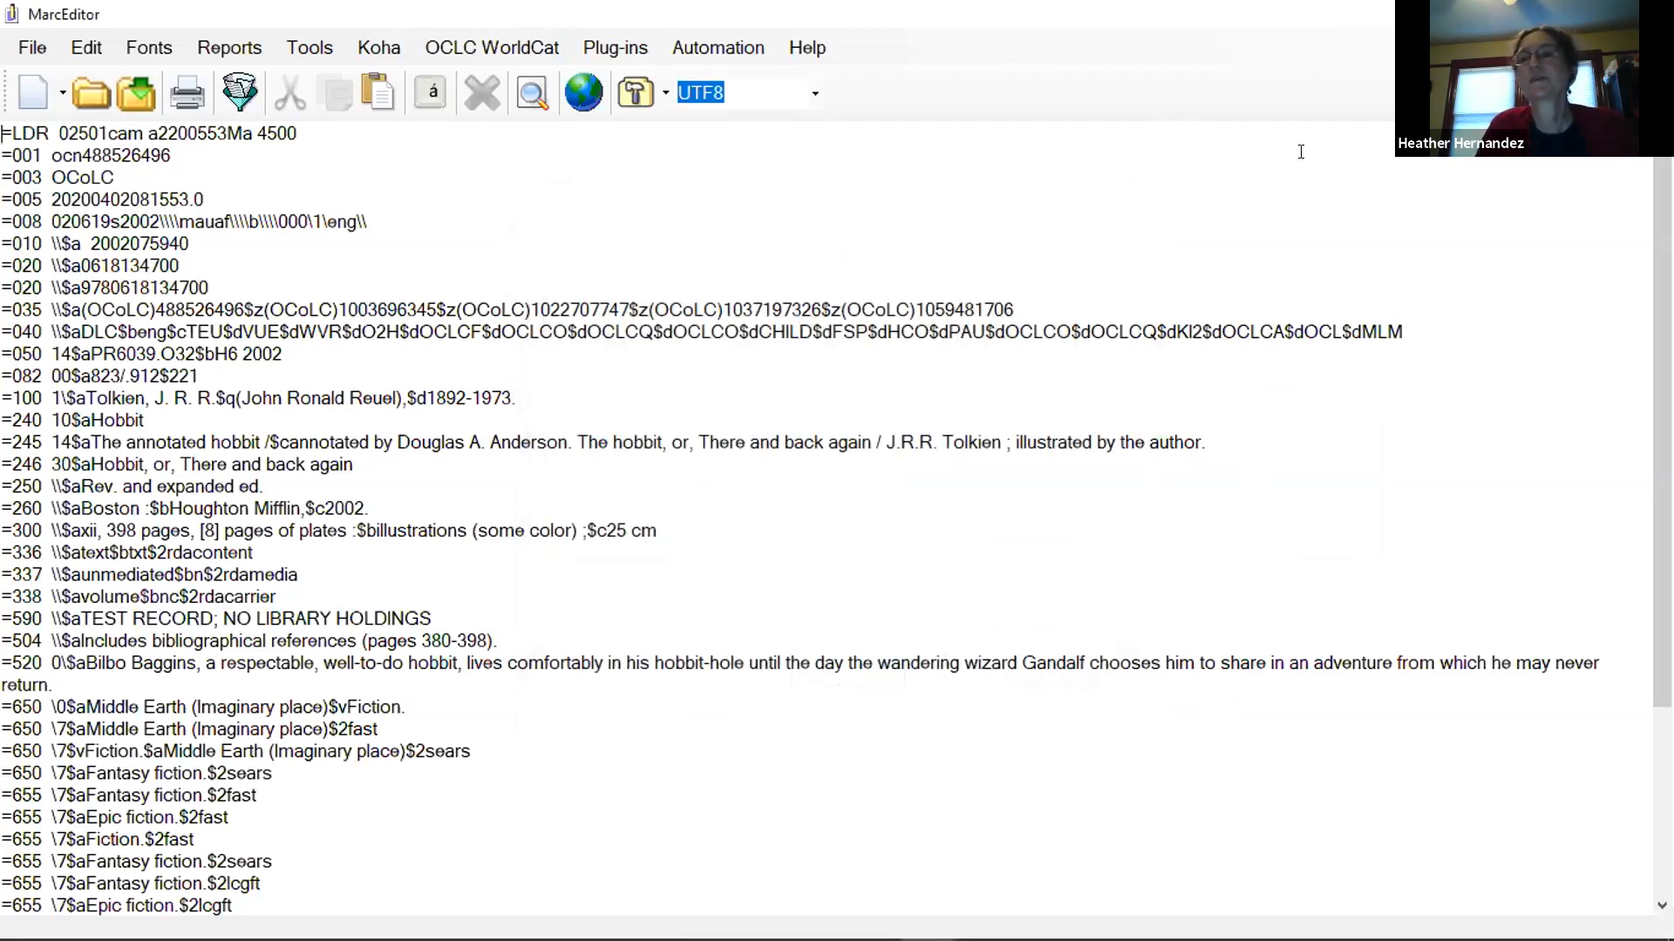
pyautogui.click(1535, 14)
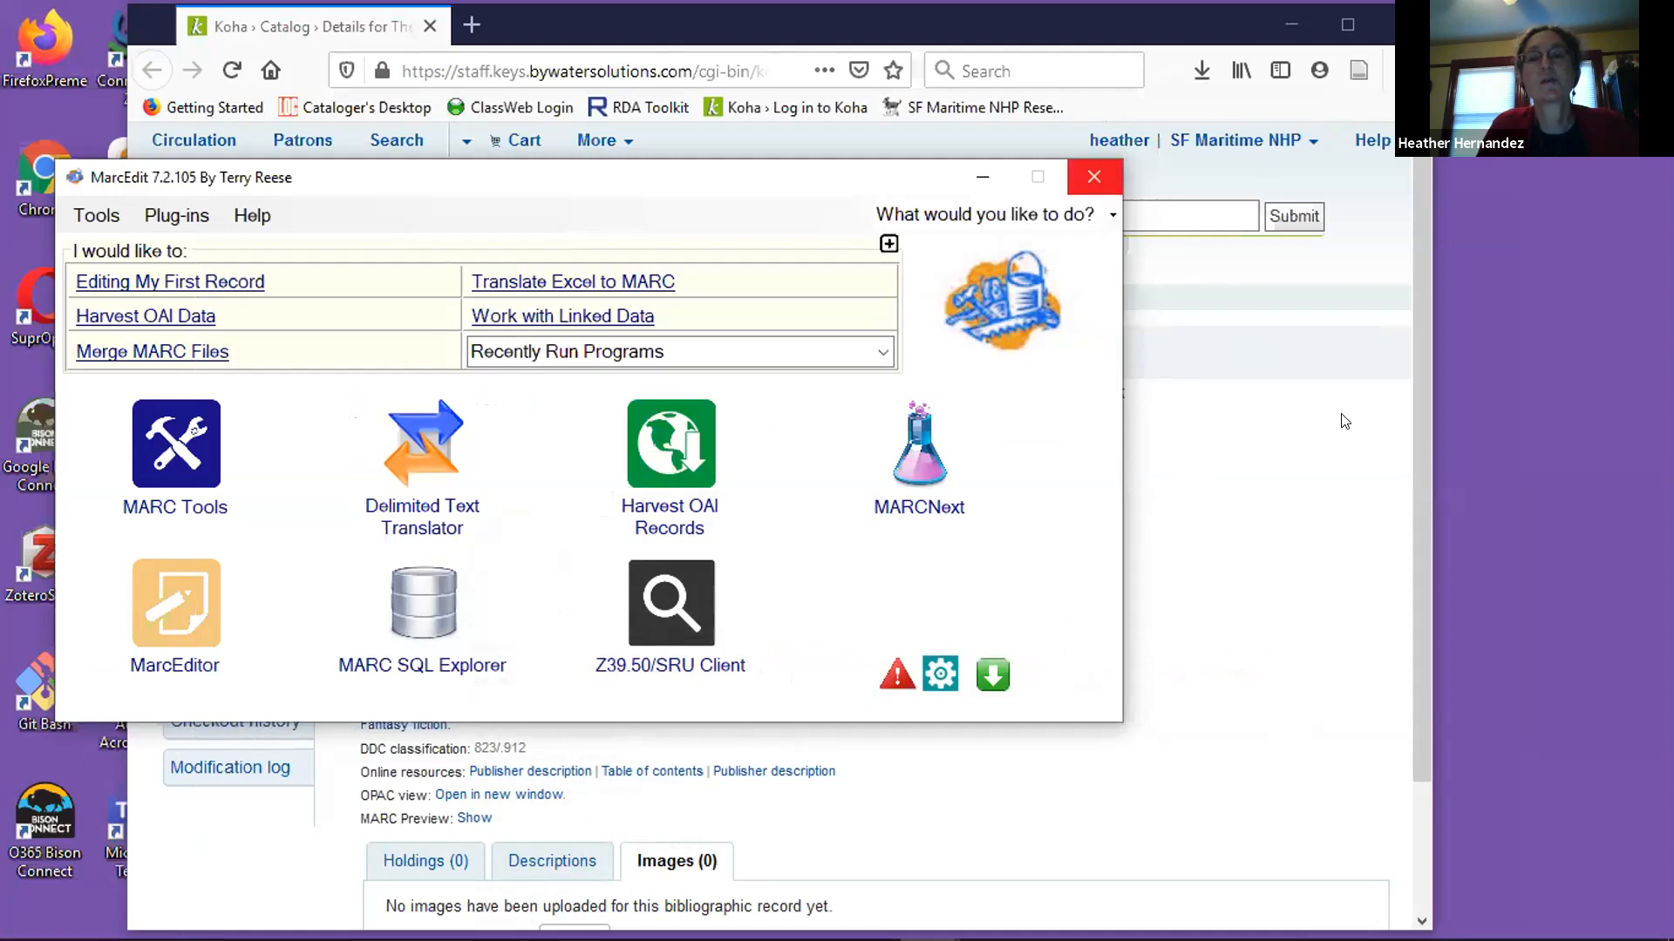
# Switch to the Word document NewbieToMarcEditNKoha.docx and look through the More help links and the list of especially helpful videos.
pyautogui.moveTo(390, 926)
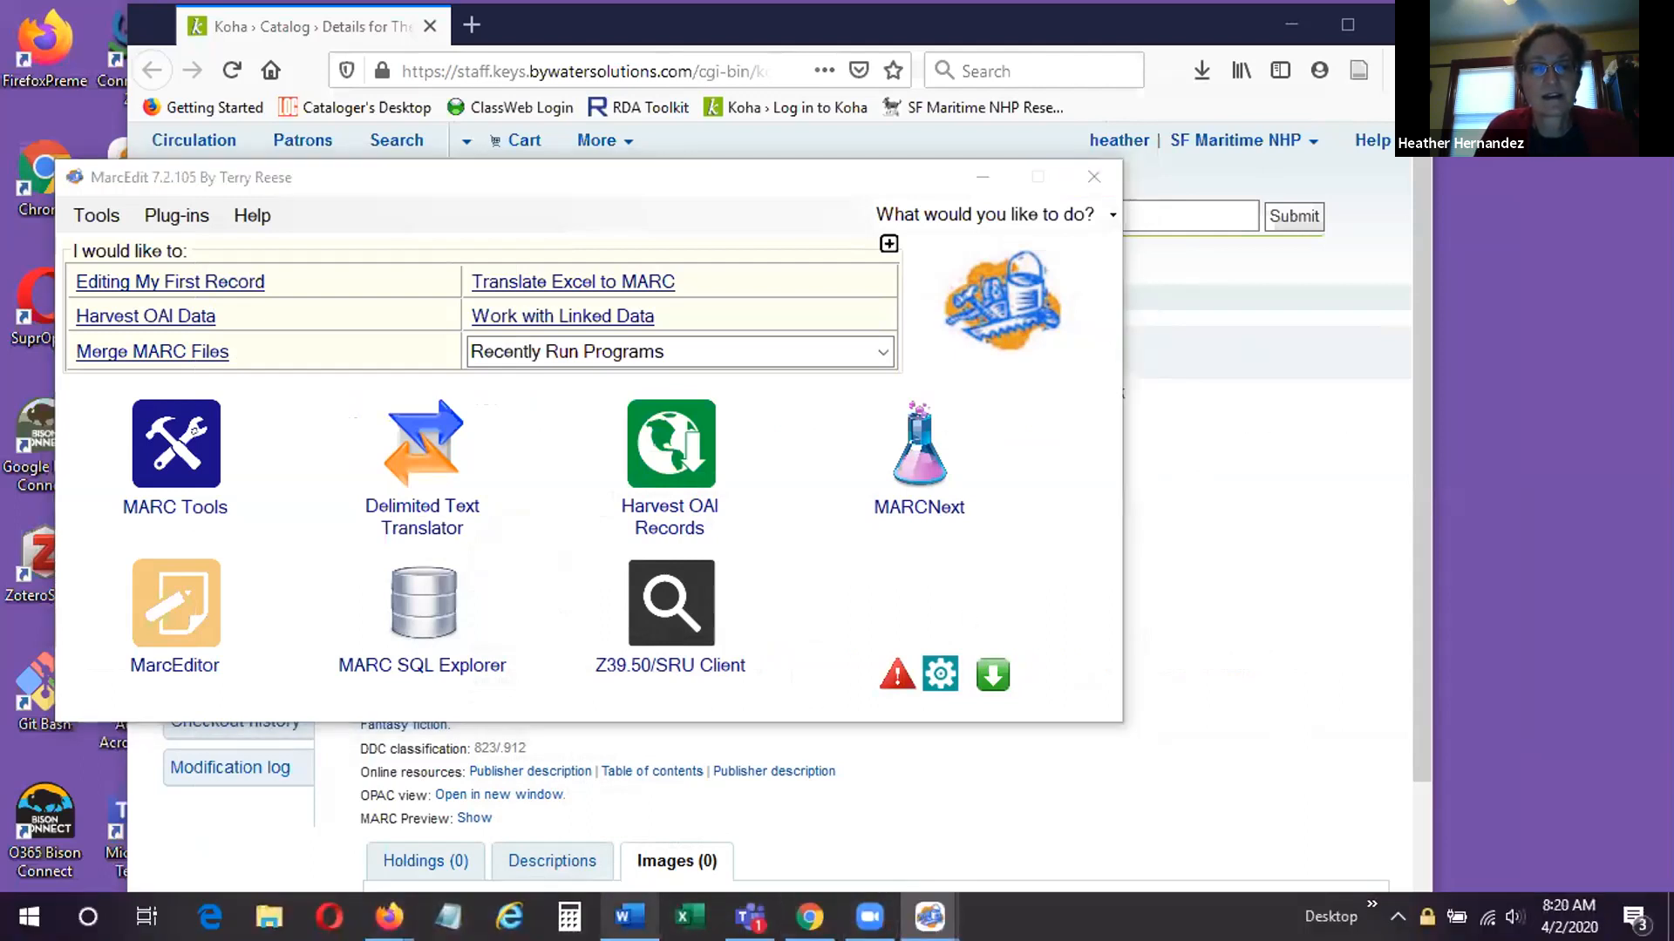
pyautogui.click(628, 916)
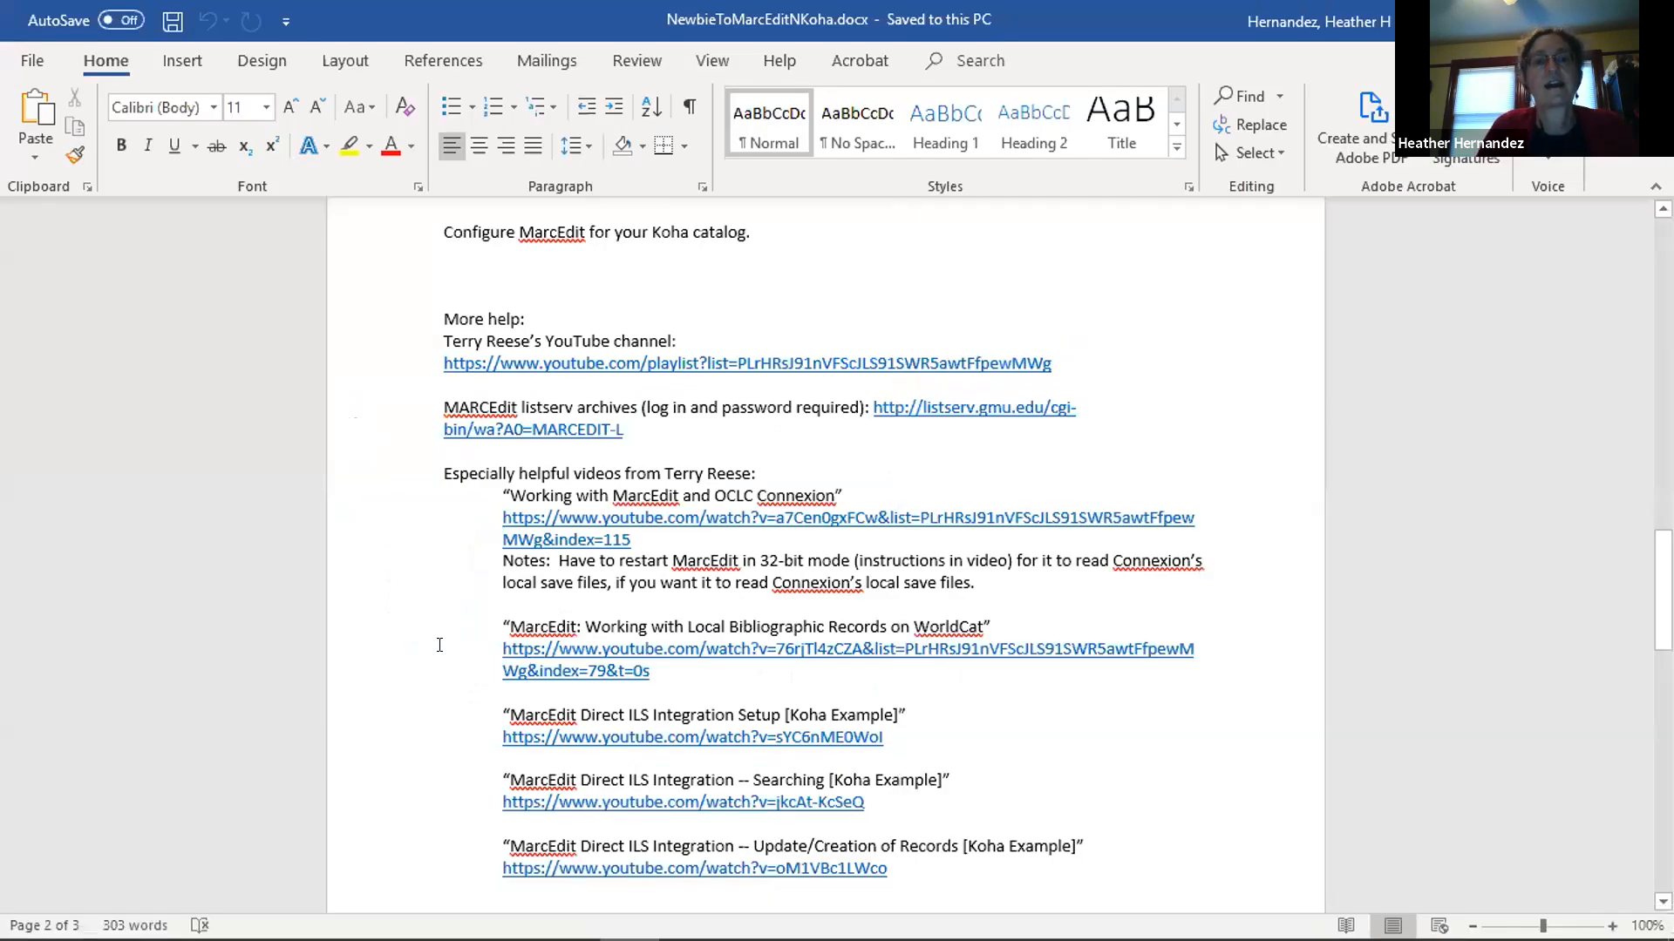
pyautogui.scroll(-1, 444, 637)
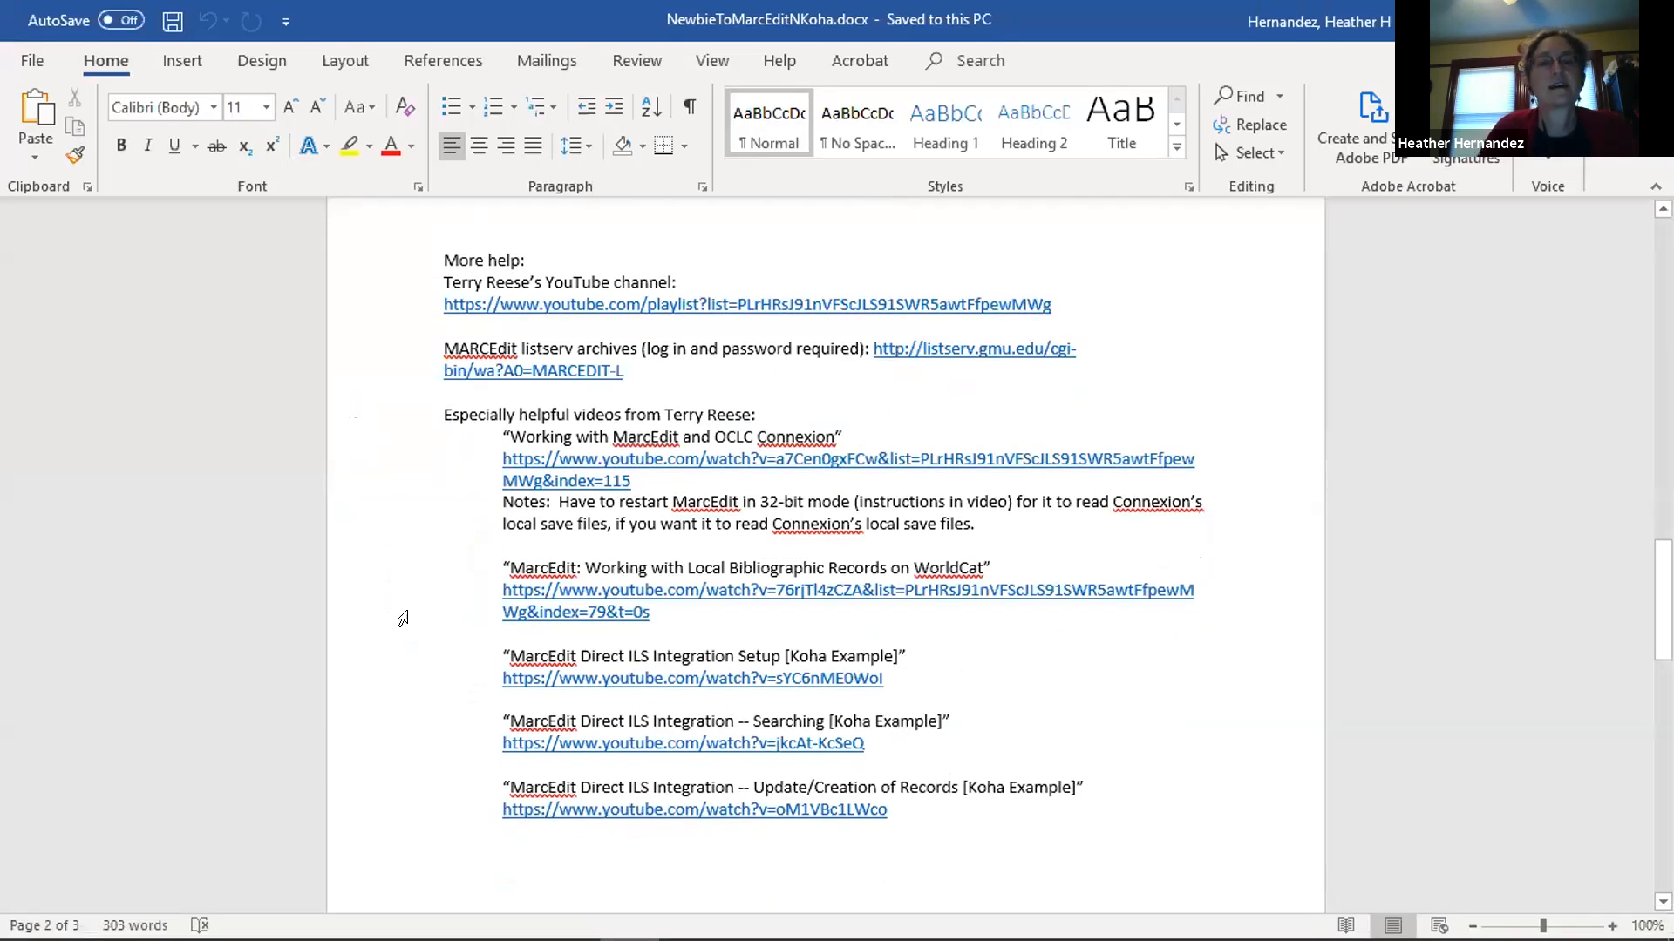
pyautogui.scroll(-1, 400, 616)
pyautogui.scroll(1, 384, 567)
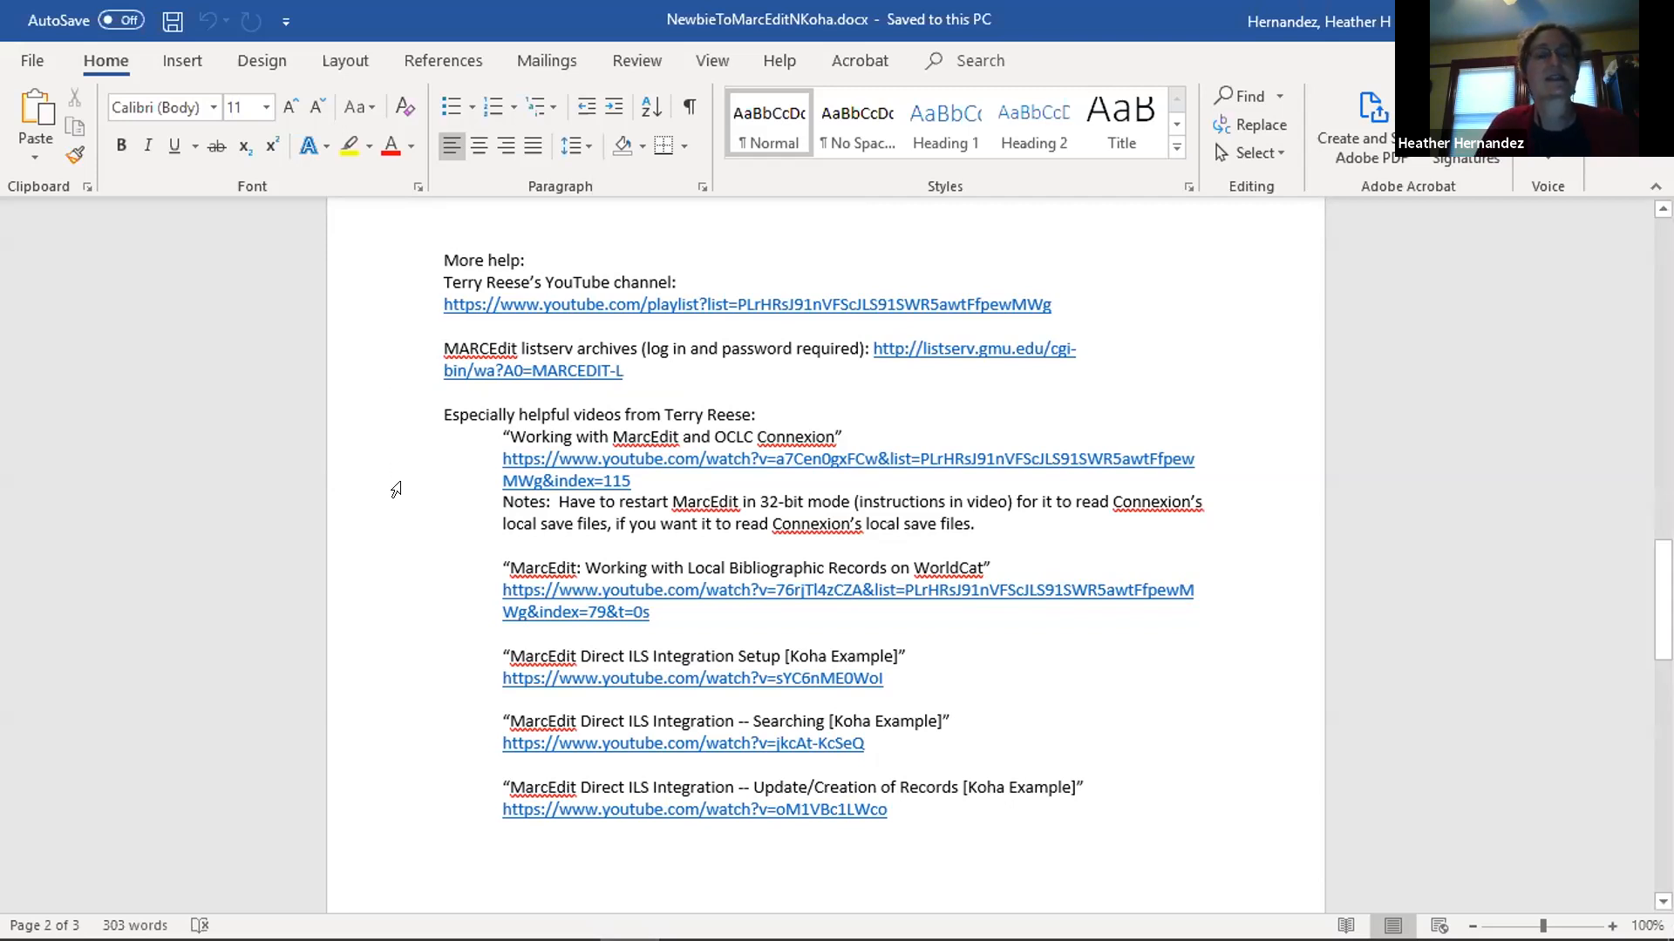
pyautogui.scroll(-2, 387, 485)
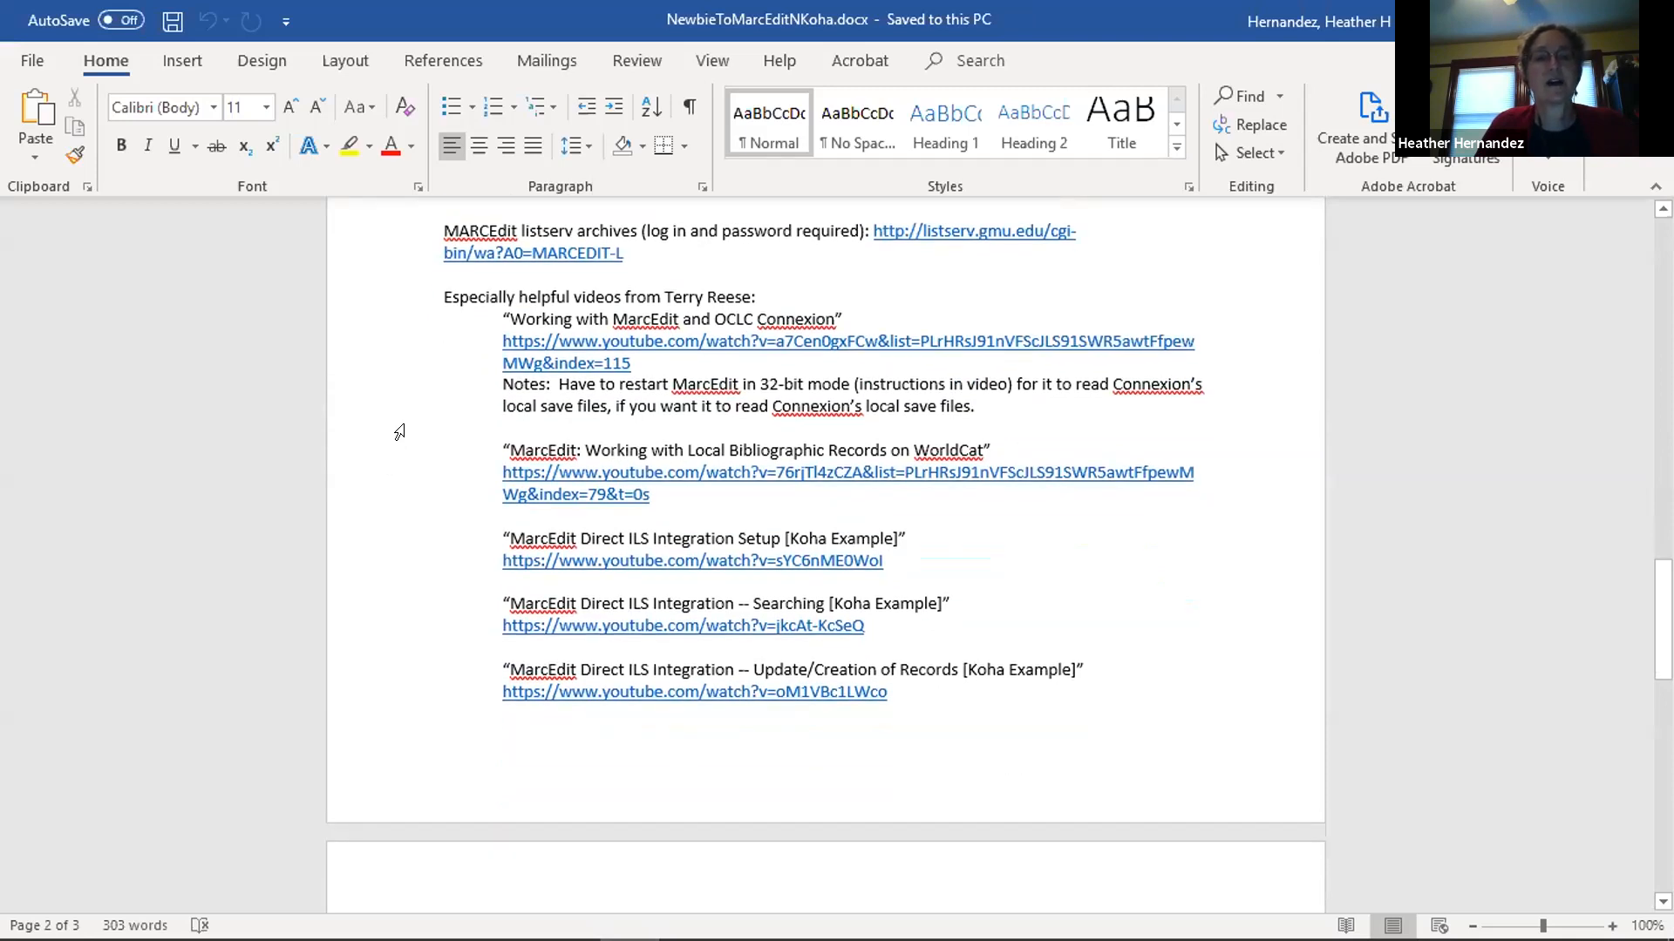
pyautogui.scroll(-1, 399, 432)
pyautogui.scroll(1, 399, 431)
pyautogui.scroll(1, 399, 431)
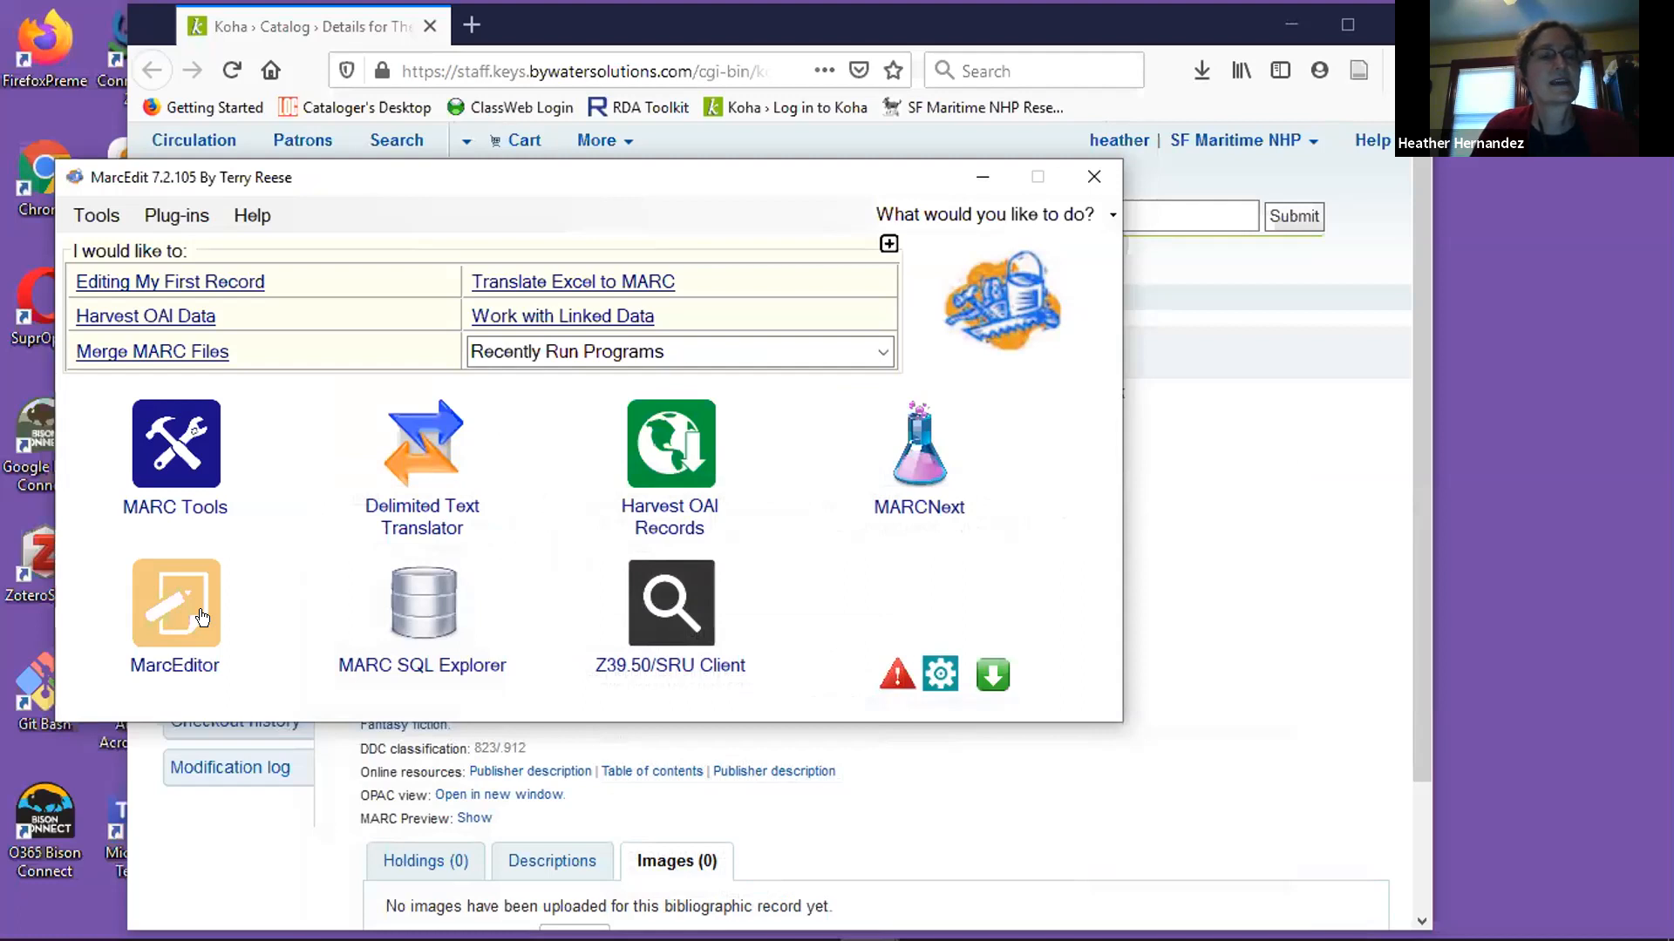
# Open a new MarcEditor window from MarcEdit and search the Keys Catalog in Koha for the title "annotated hobbit".
pyautogui.click(165, 620)
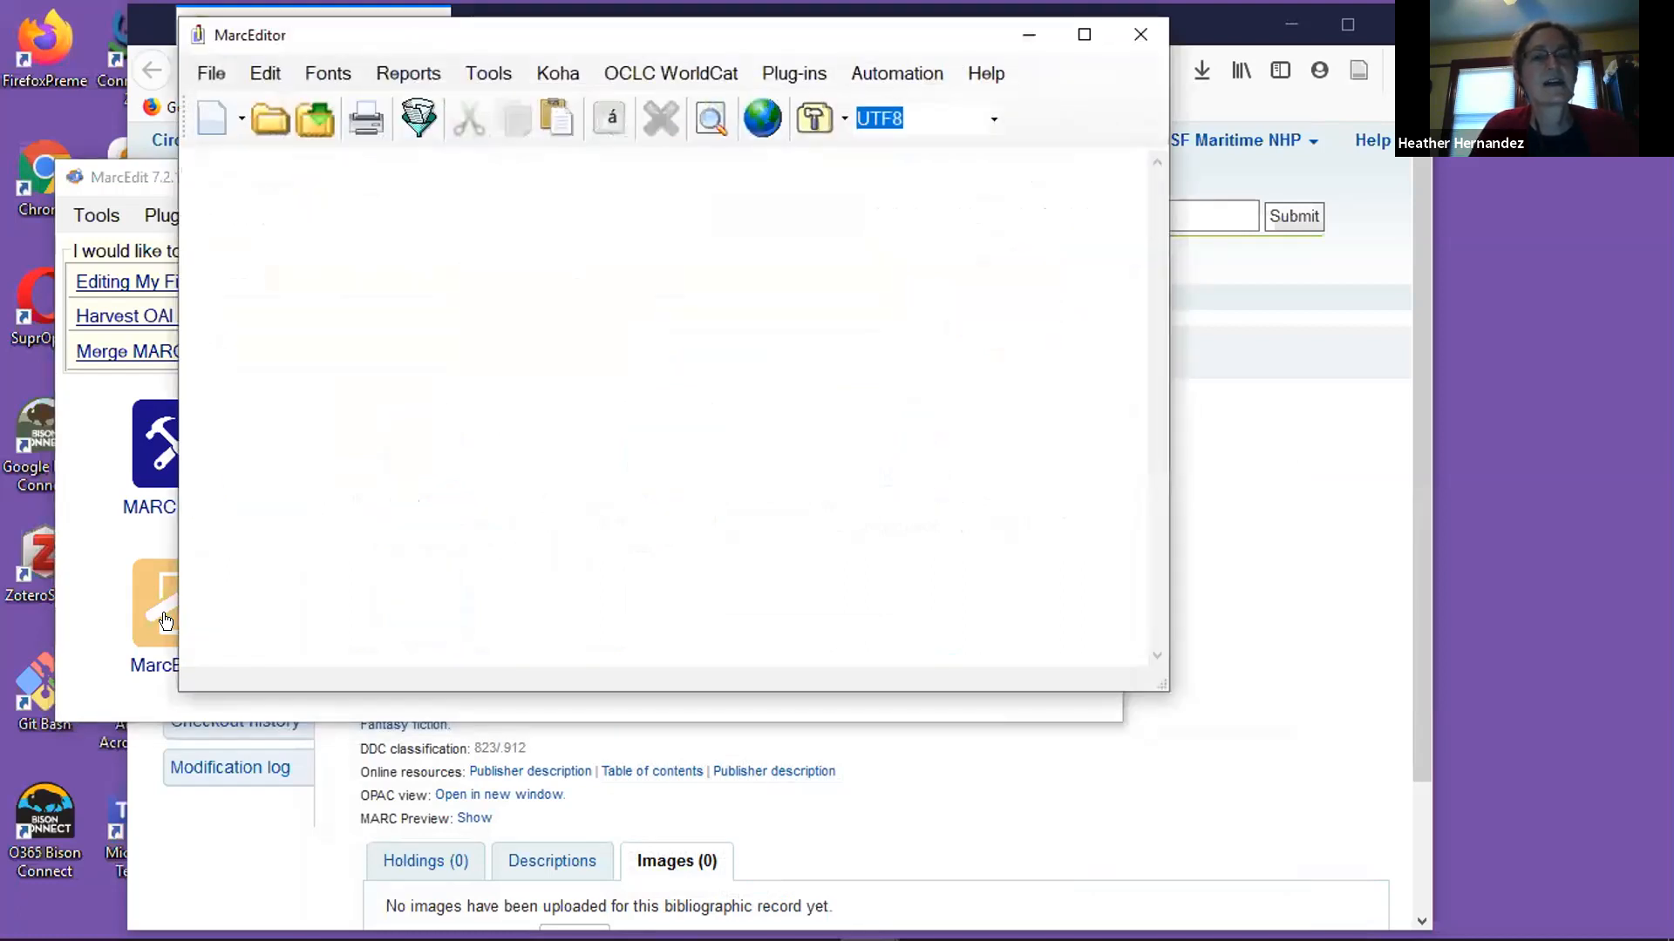
pyautogui.click(559, 74)
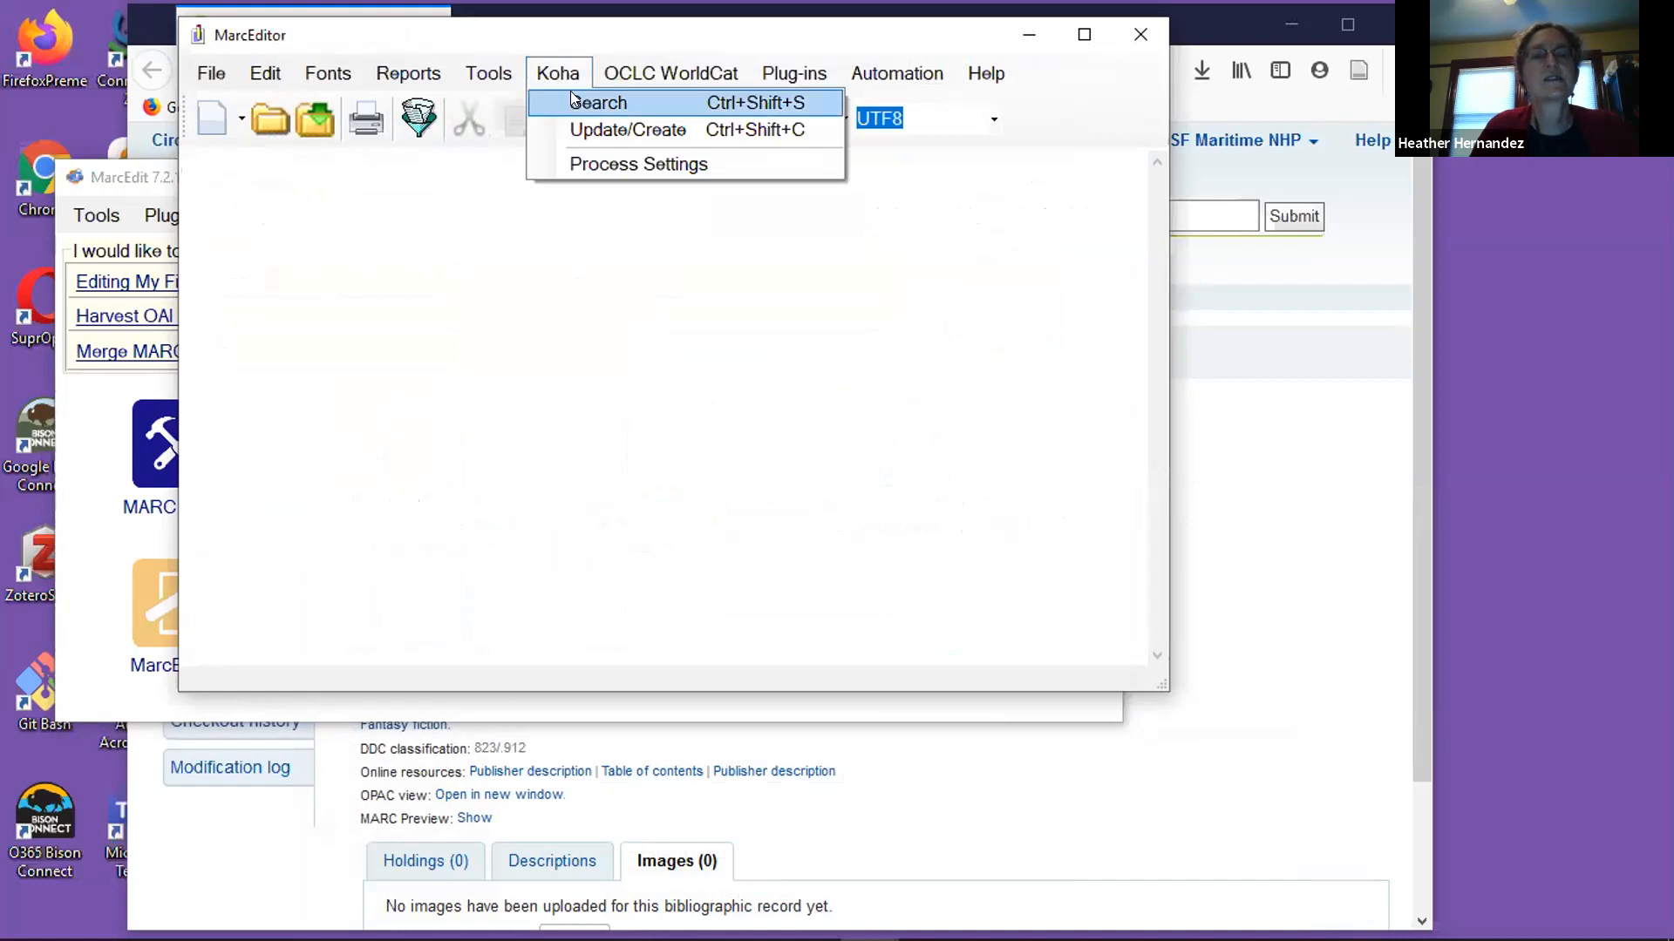
pyautogui.click(598, 102)
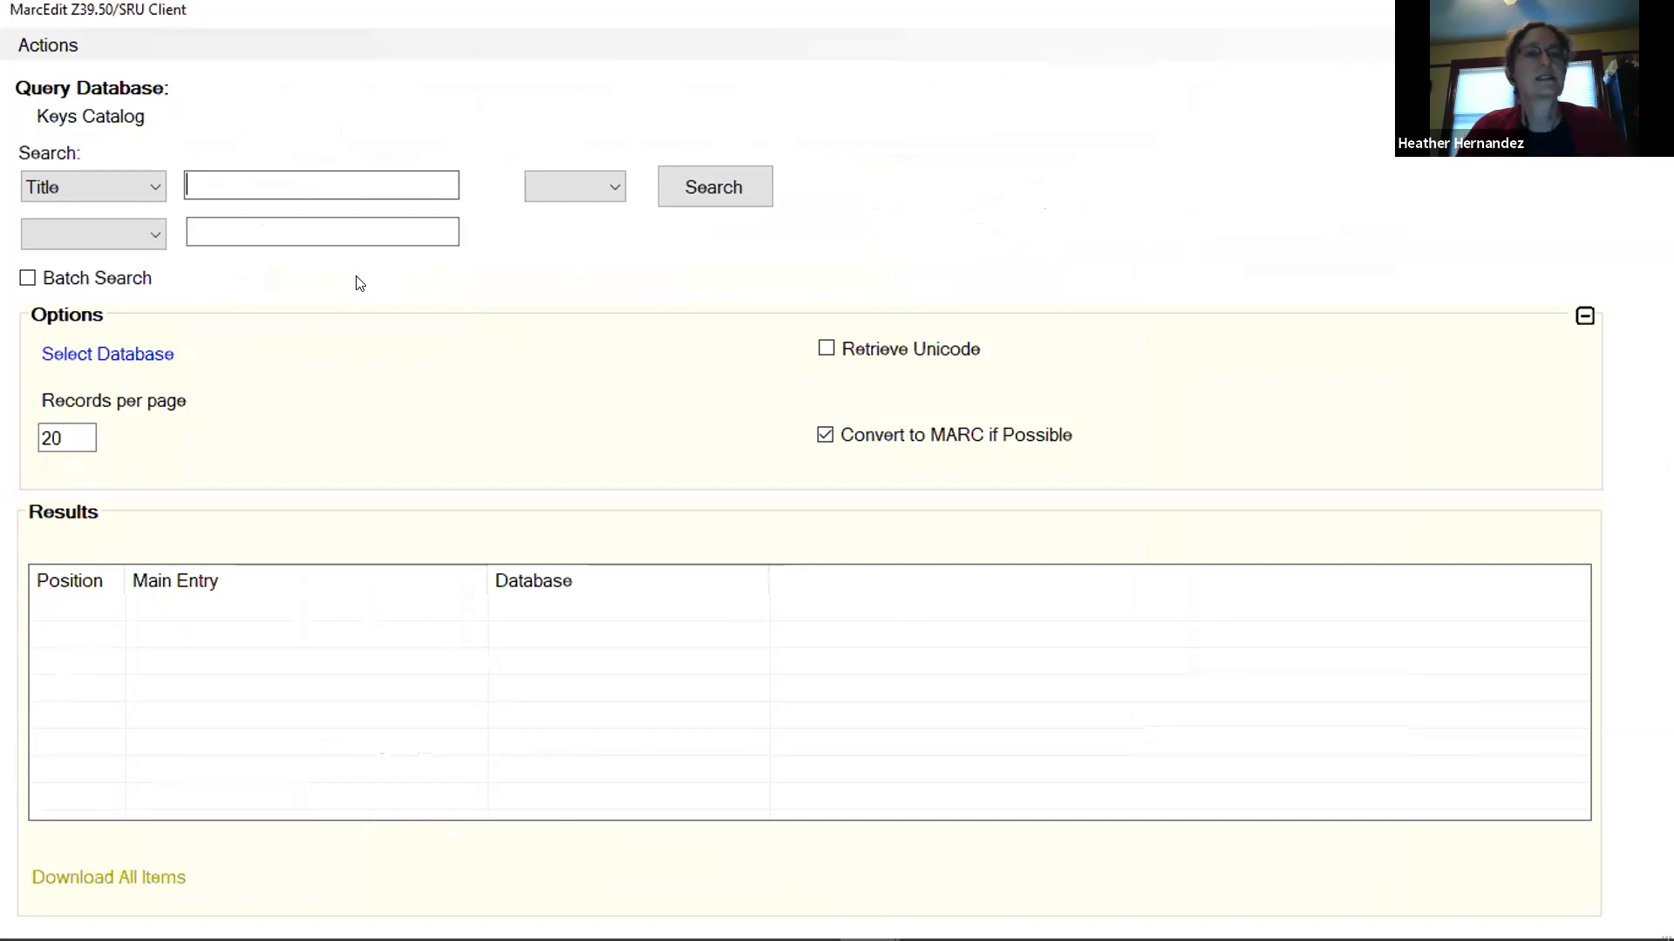
pyautogui.write('annotated hobbit')
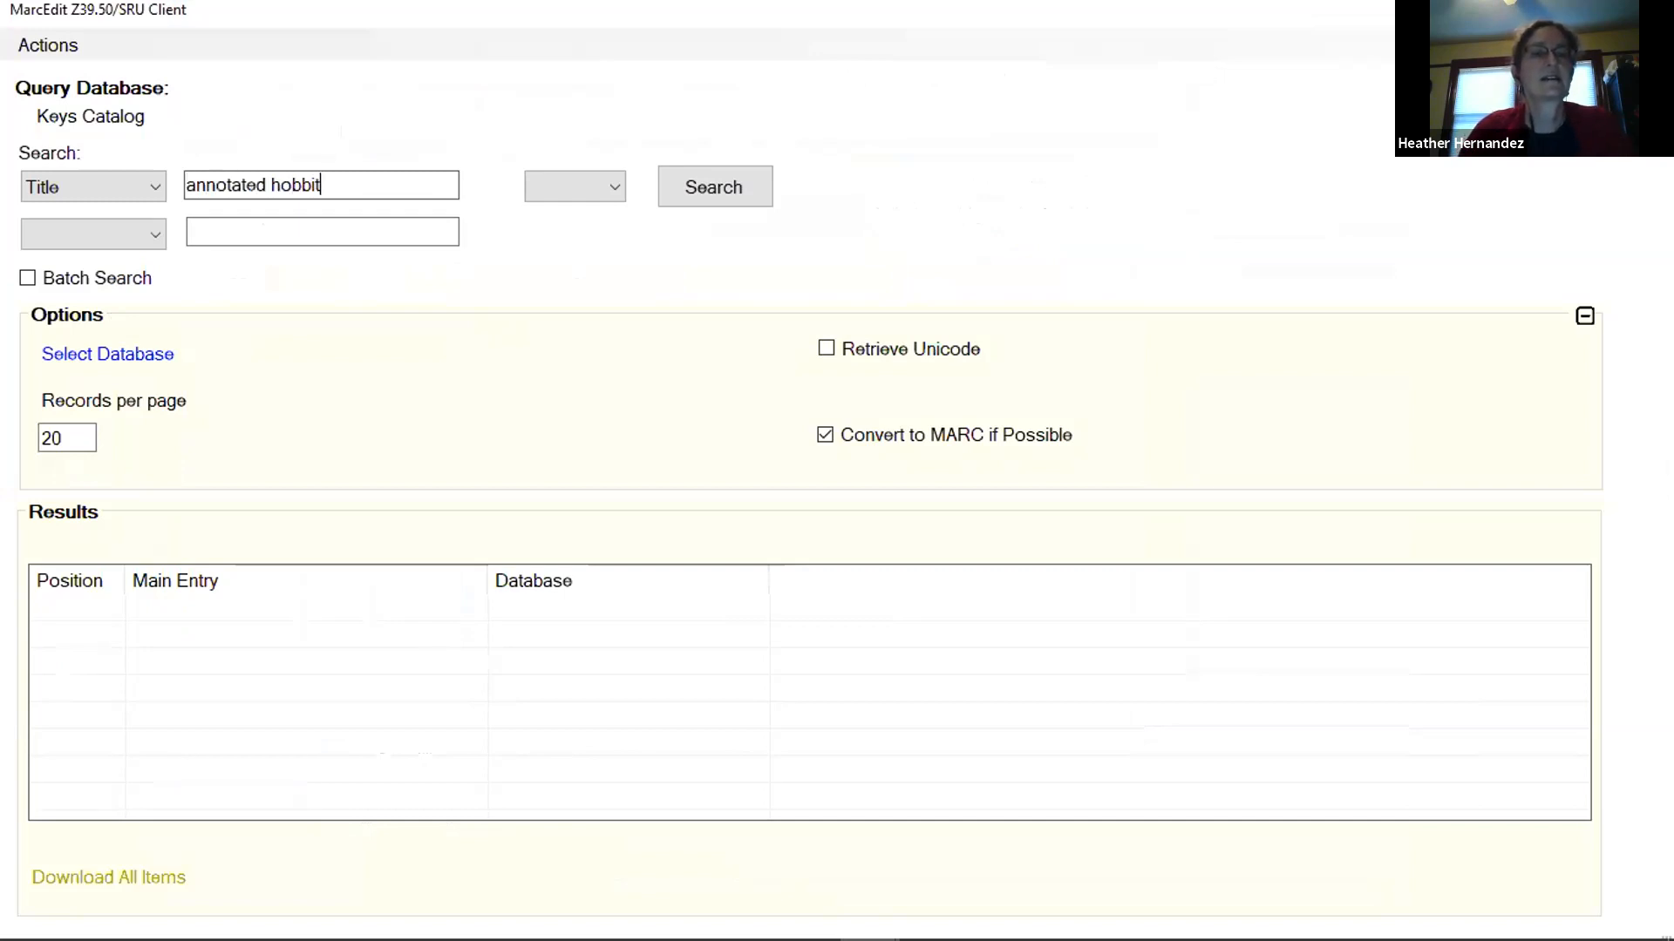
pyautogui.click(729, 190)
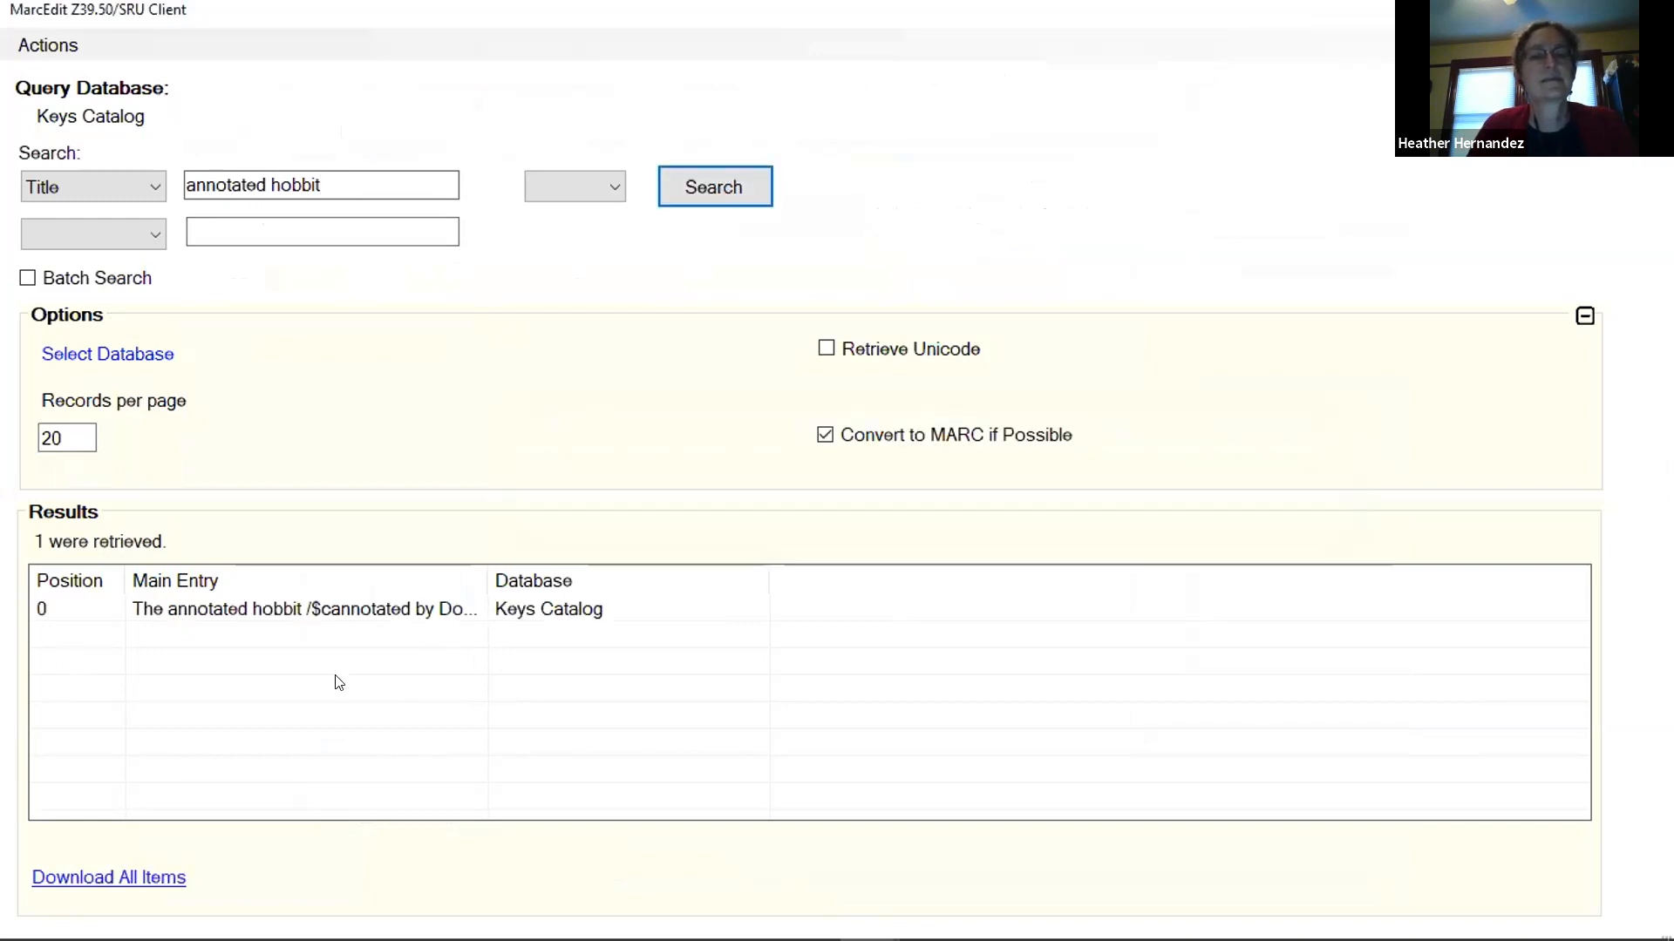
# Download the found record of The annotated hobbit into MarcEditor and maximize the editor window.
pyautogui.click(298, 607)
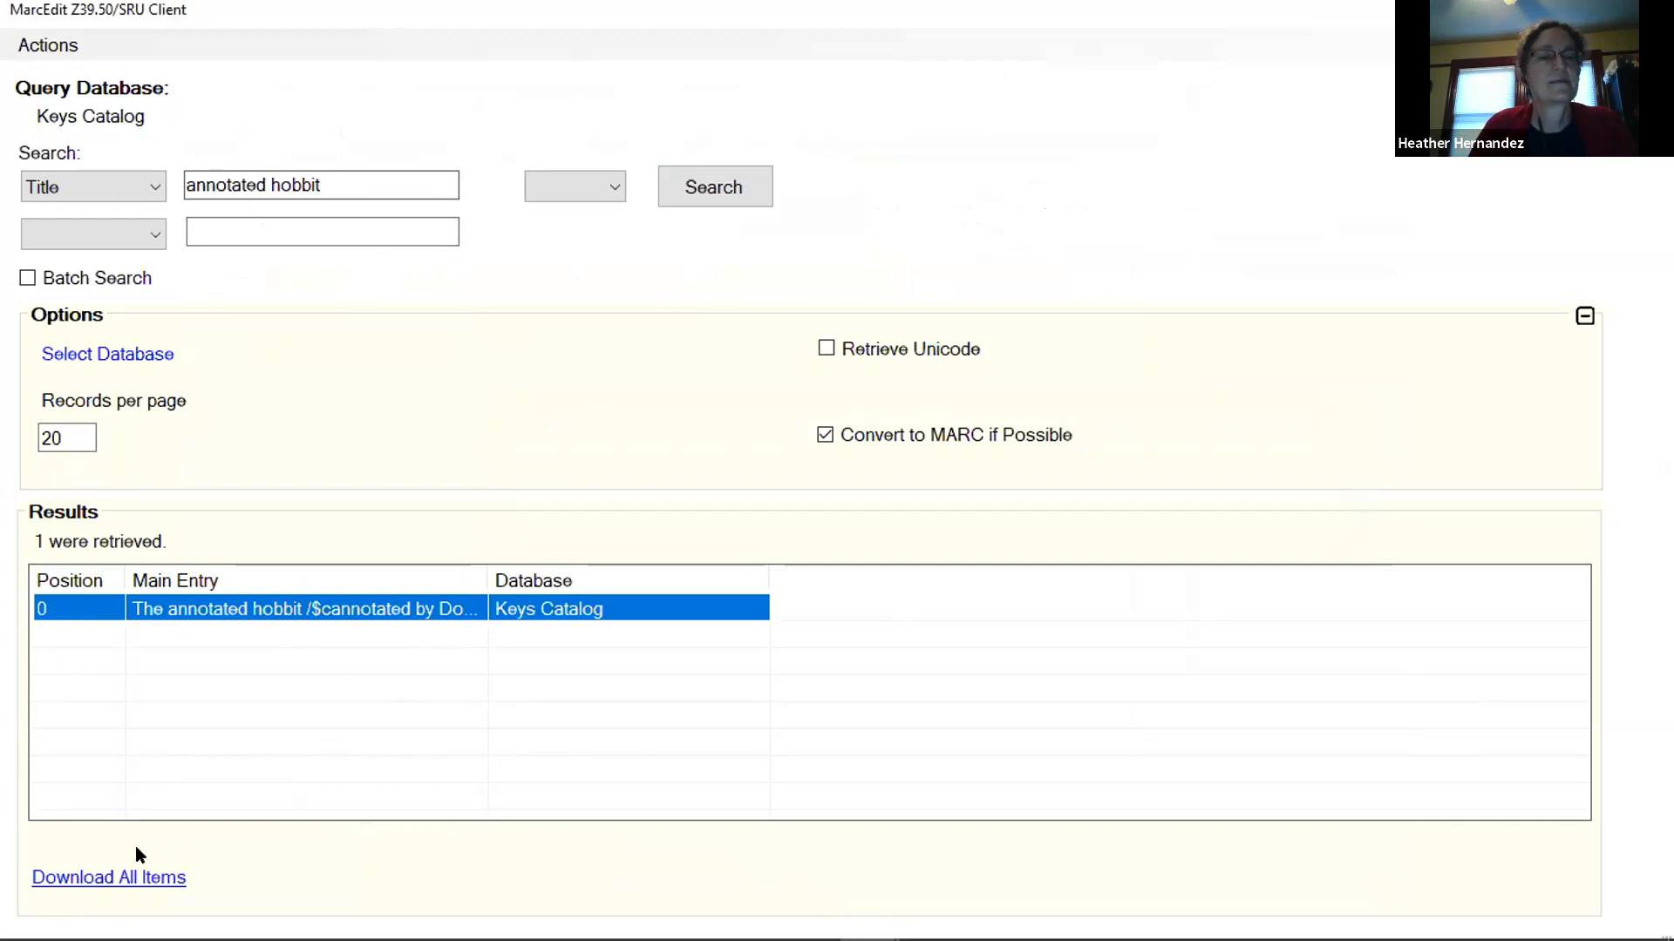
pyautogui.click(139, 878)
pyautogui.click(910, 558)
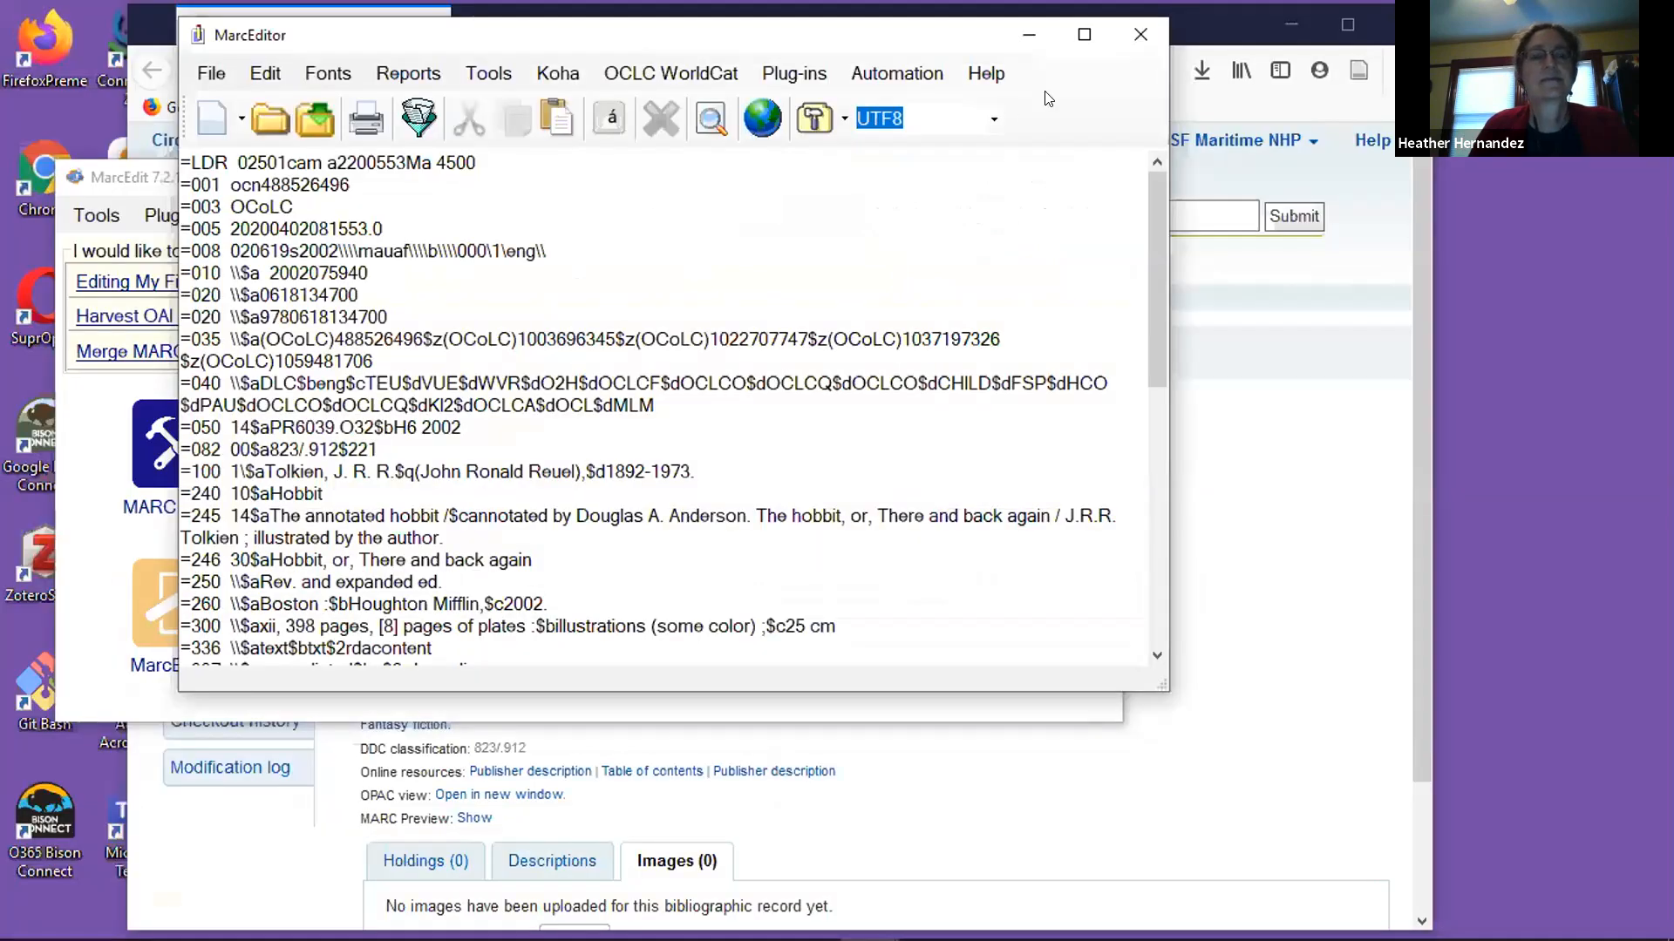
pyautogui.click(1083, 35)
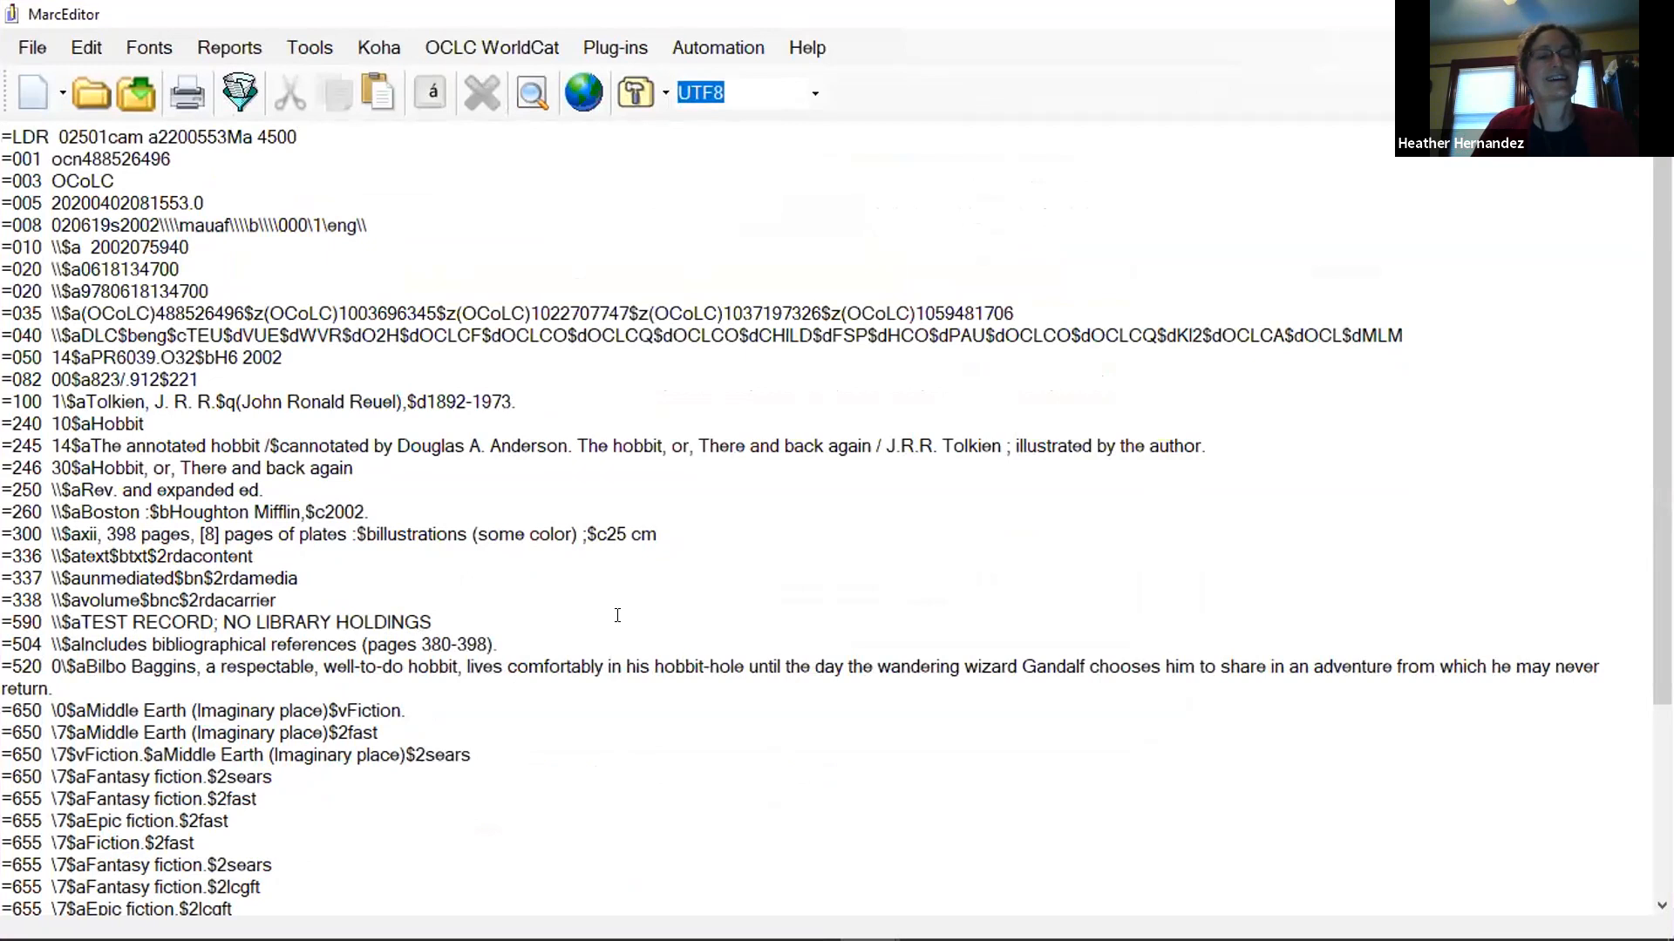
# Append "On the way they encounter elves, a dragon, and many thrilling adventures." to the end of the 520 summary field.
pyautogui.scroll(-3, 607, 615)
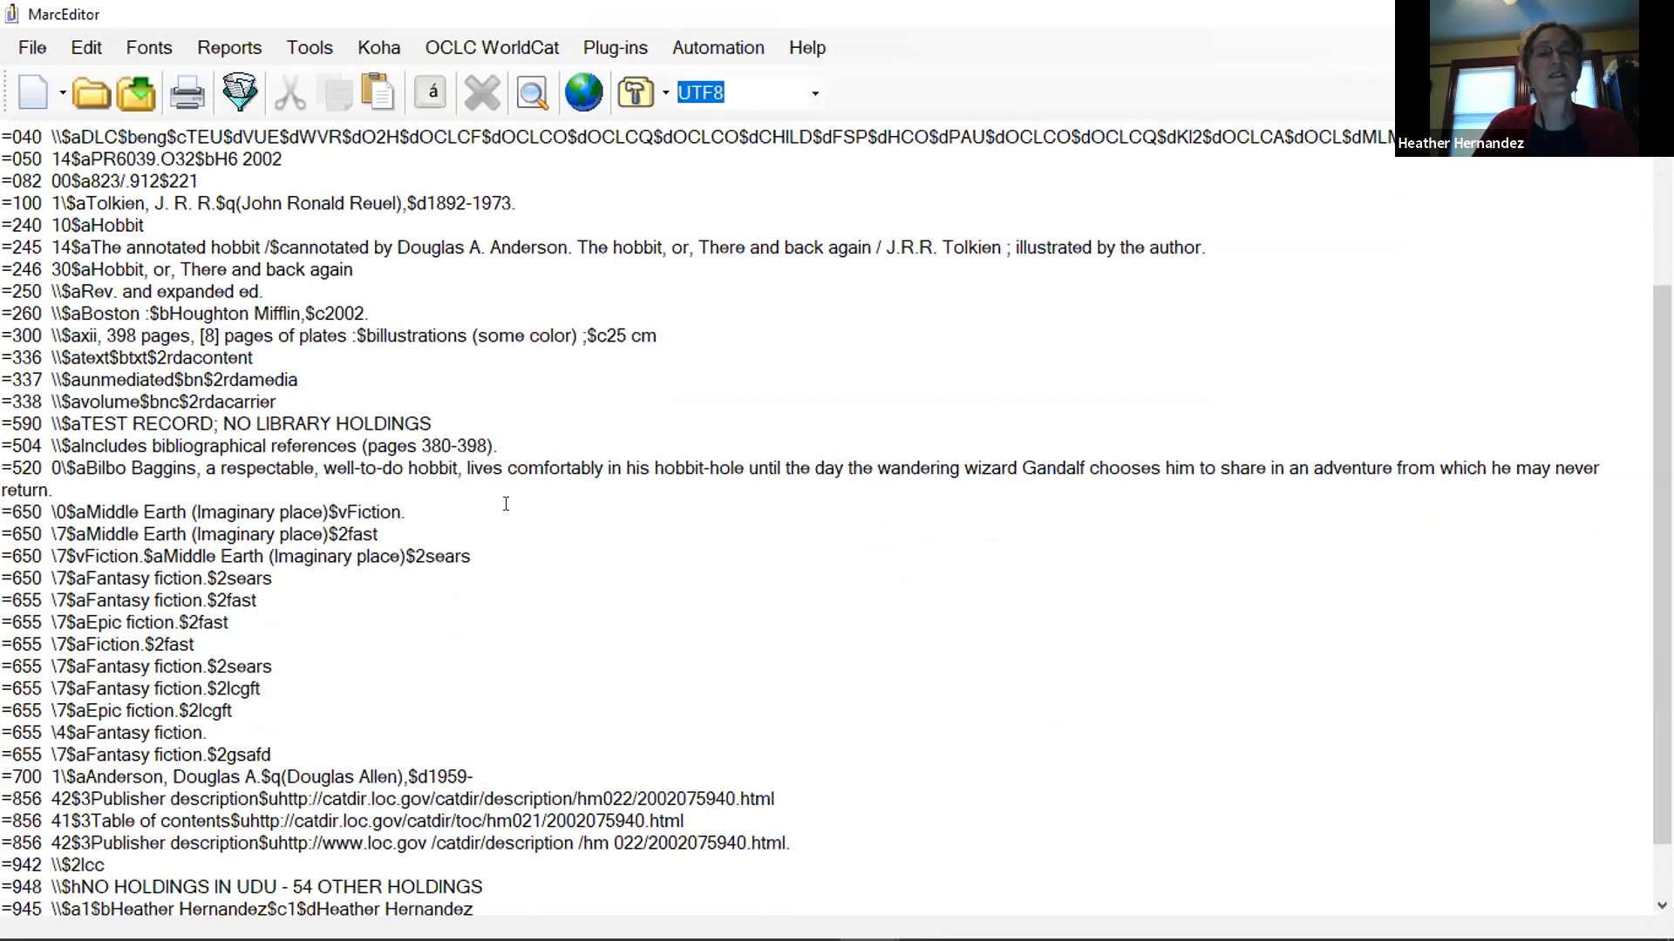
pyautogui.scroll(-1, 901, 577)
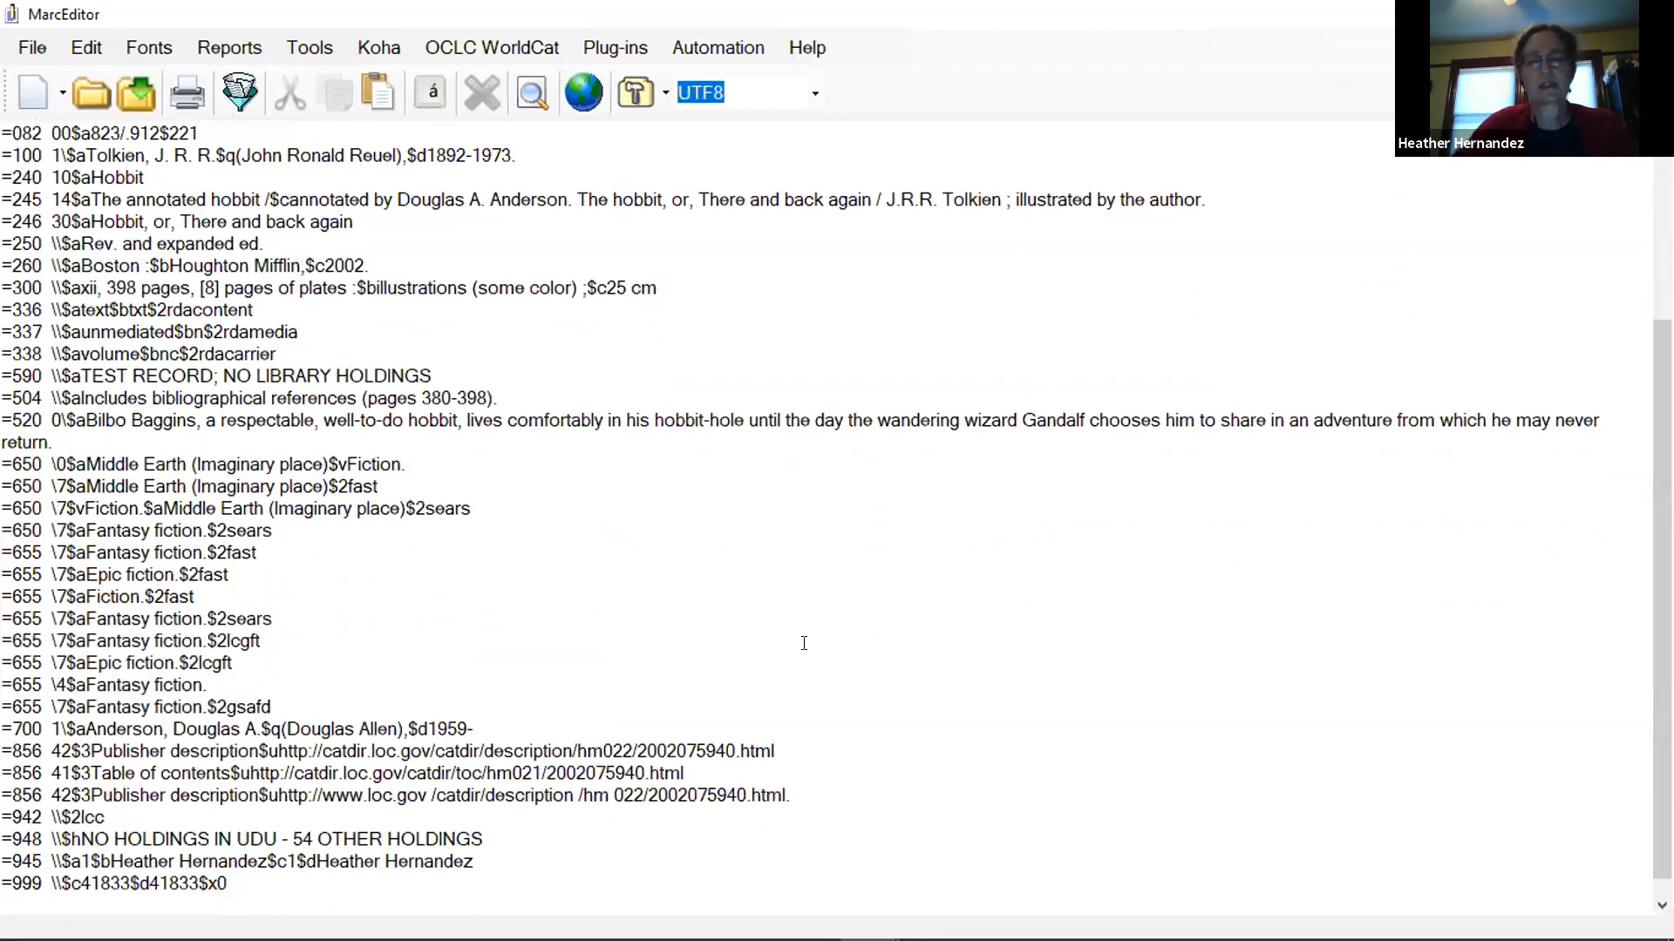
pyautogui.write('On the way')
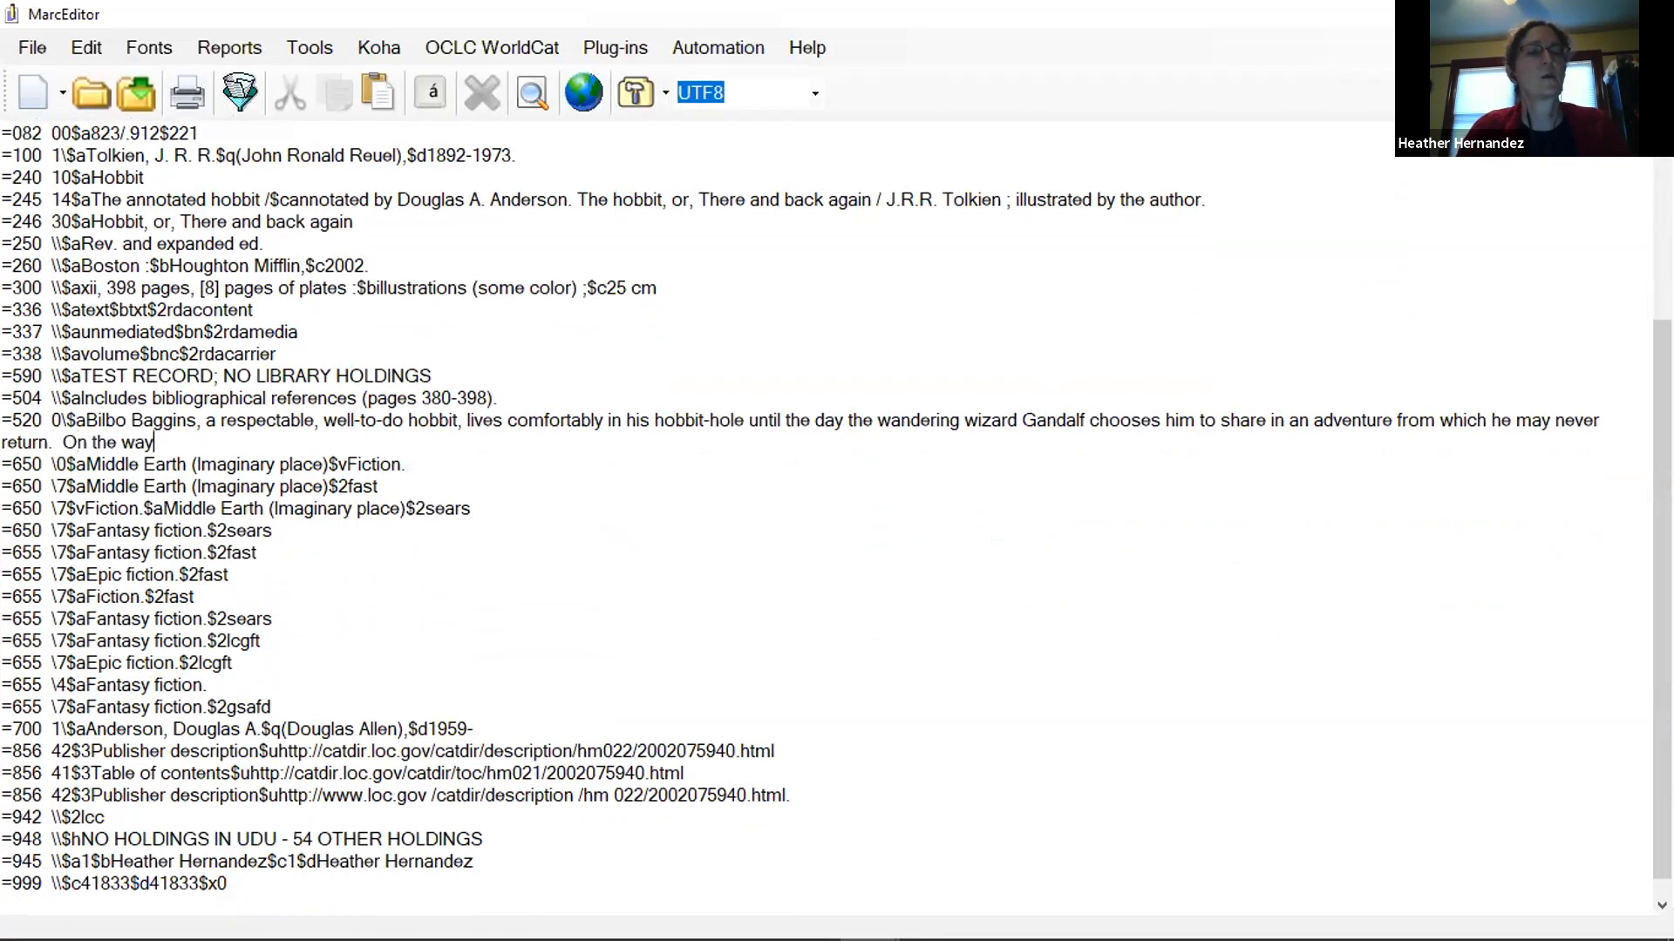
pyautogui.write(' they encounter')
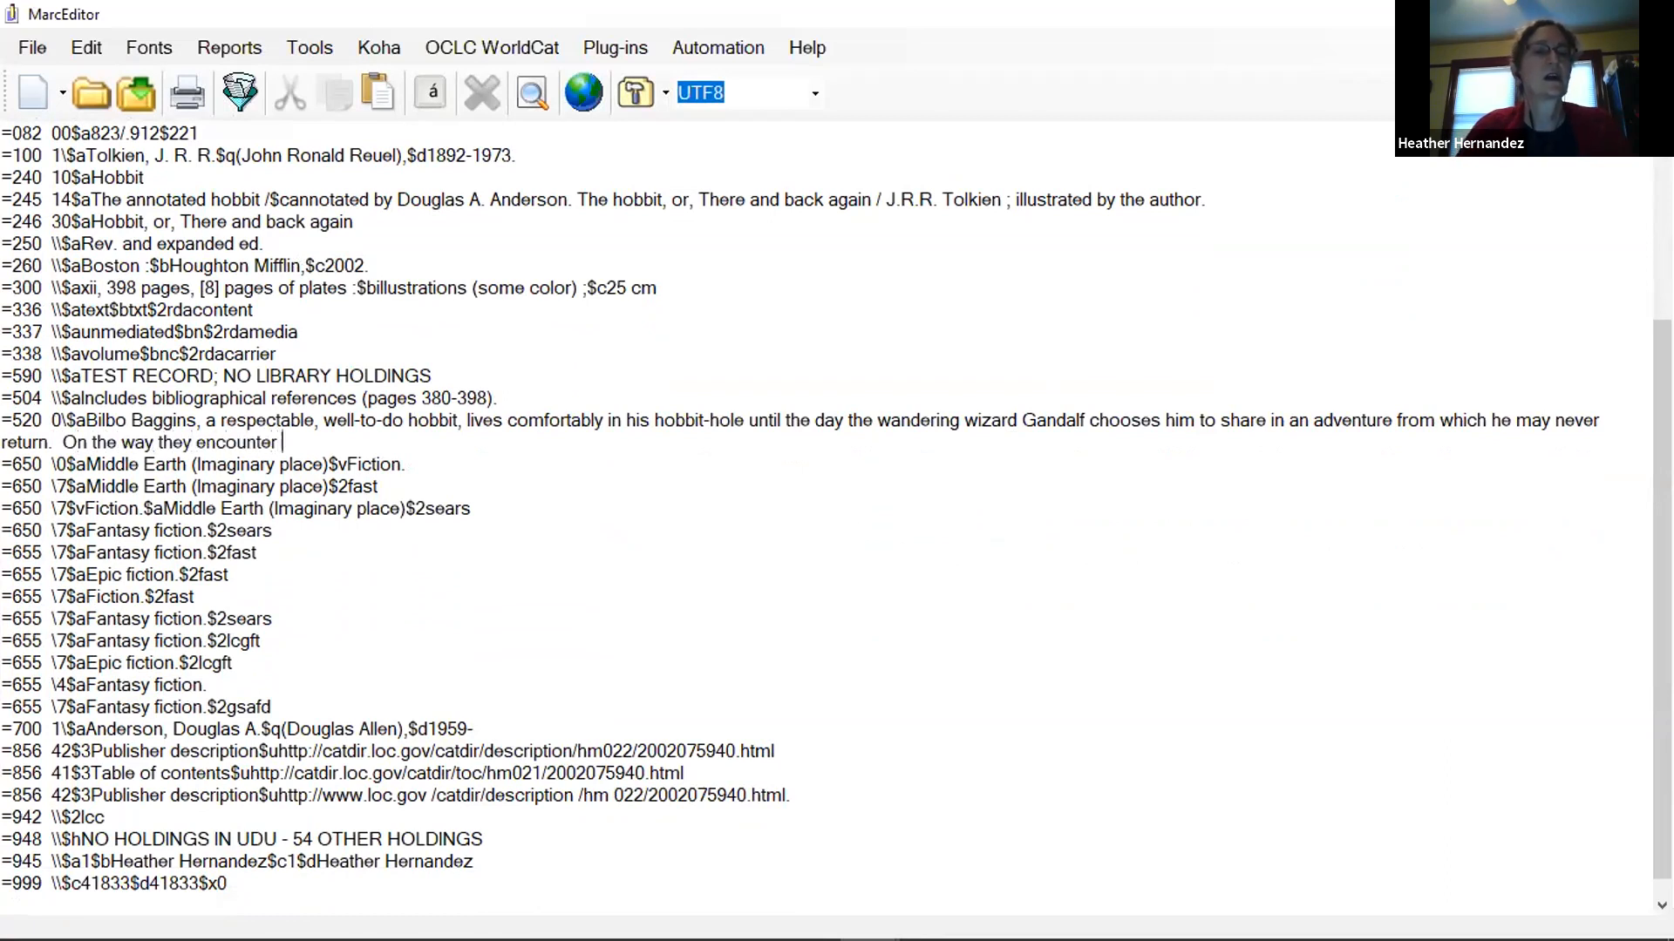
pyautogui.write(' elves,')
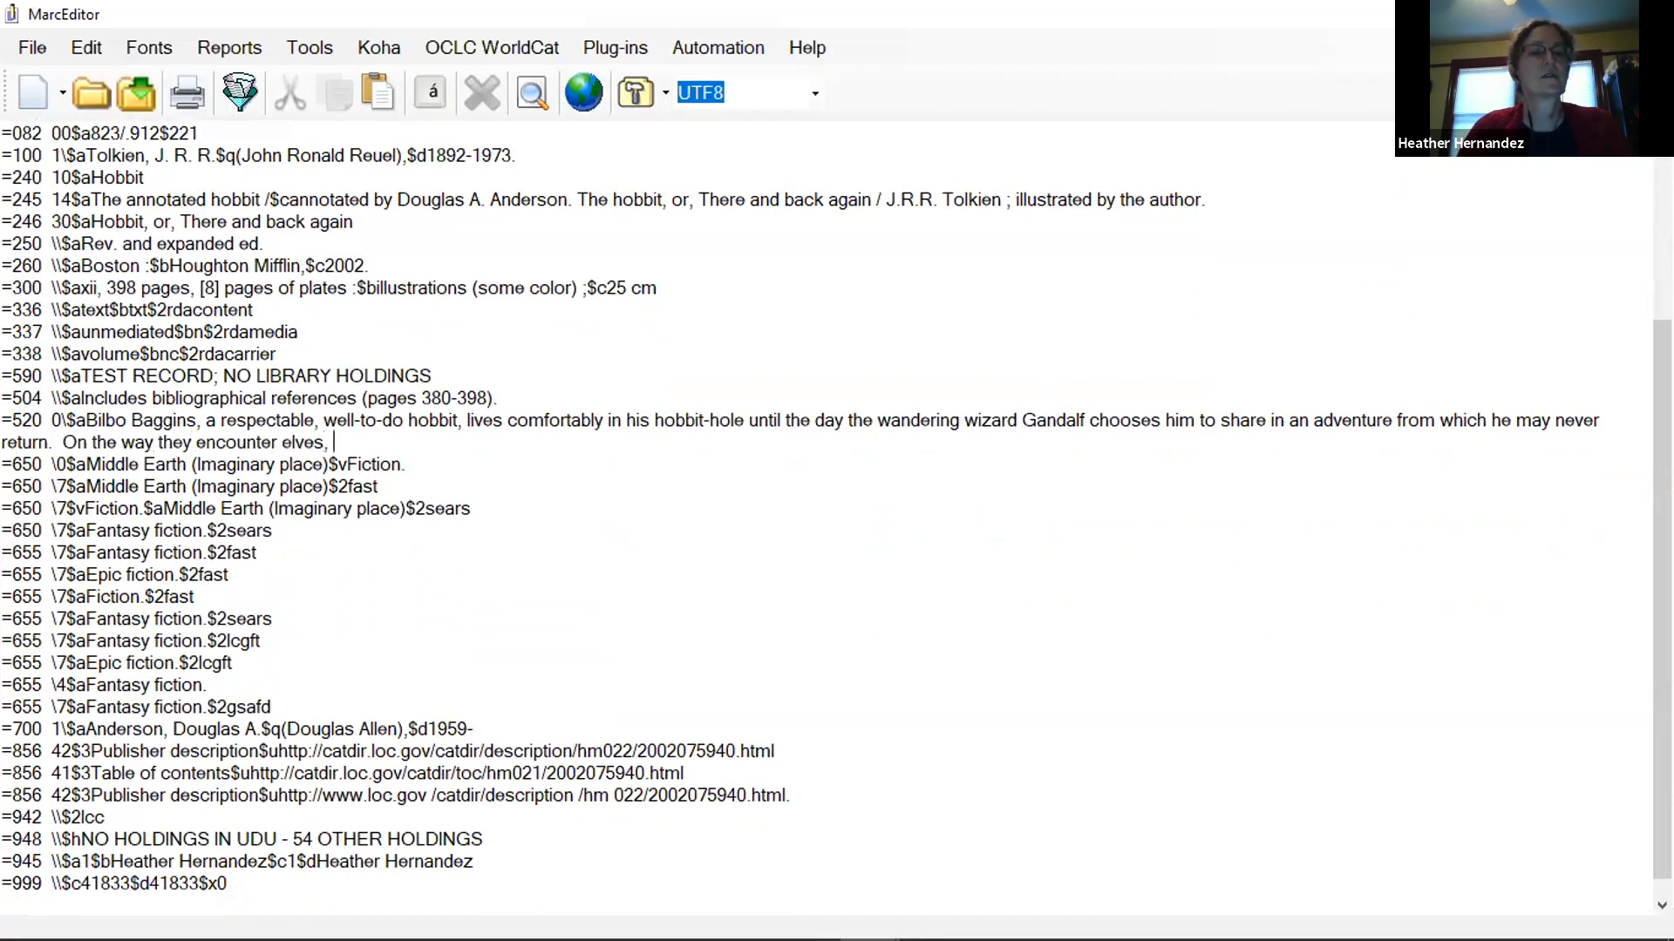
pyautogui.write(' a dragon, and ma')
pyautogui.write('ny')
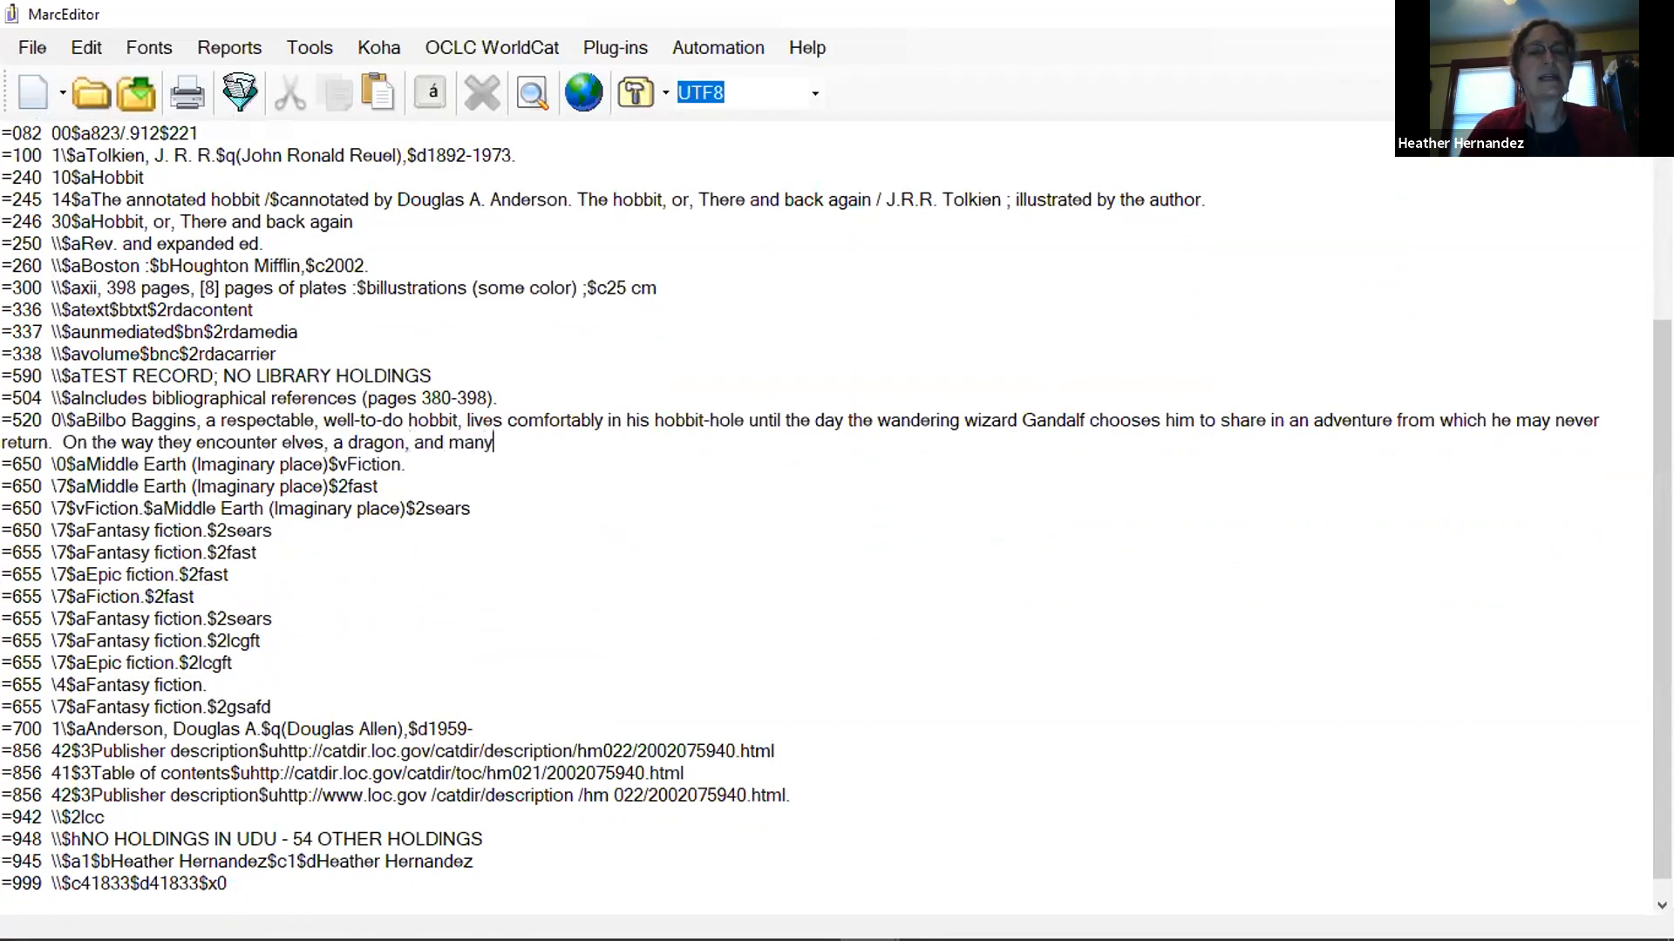
pyautogui.write(' thrilling adventures.')
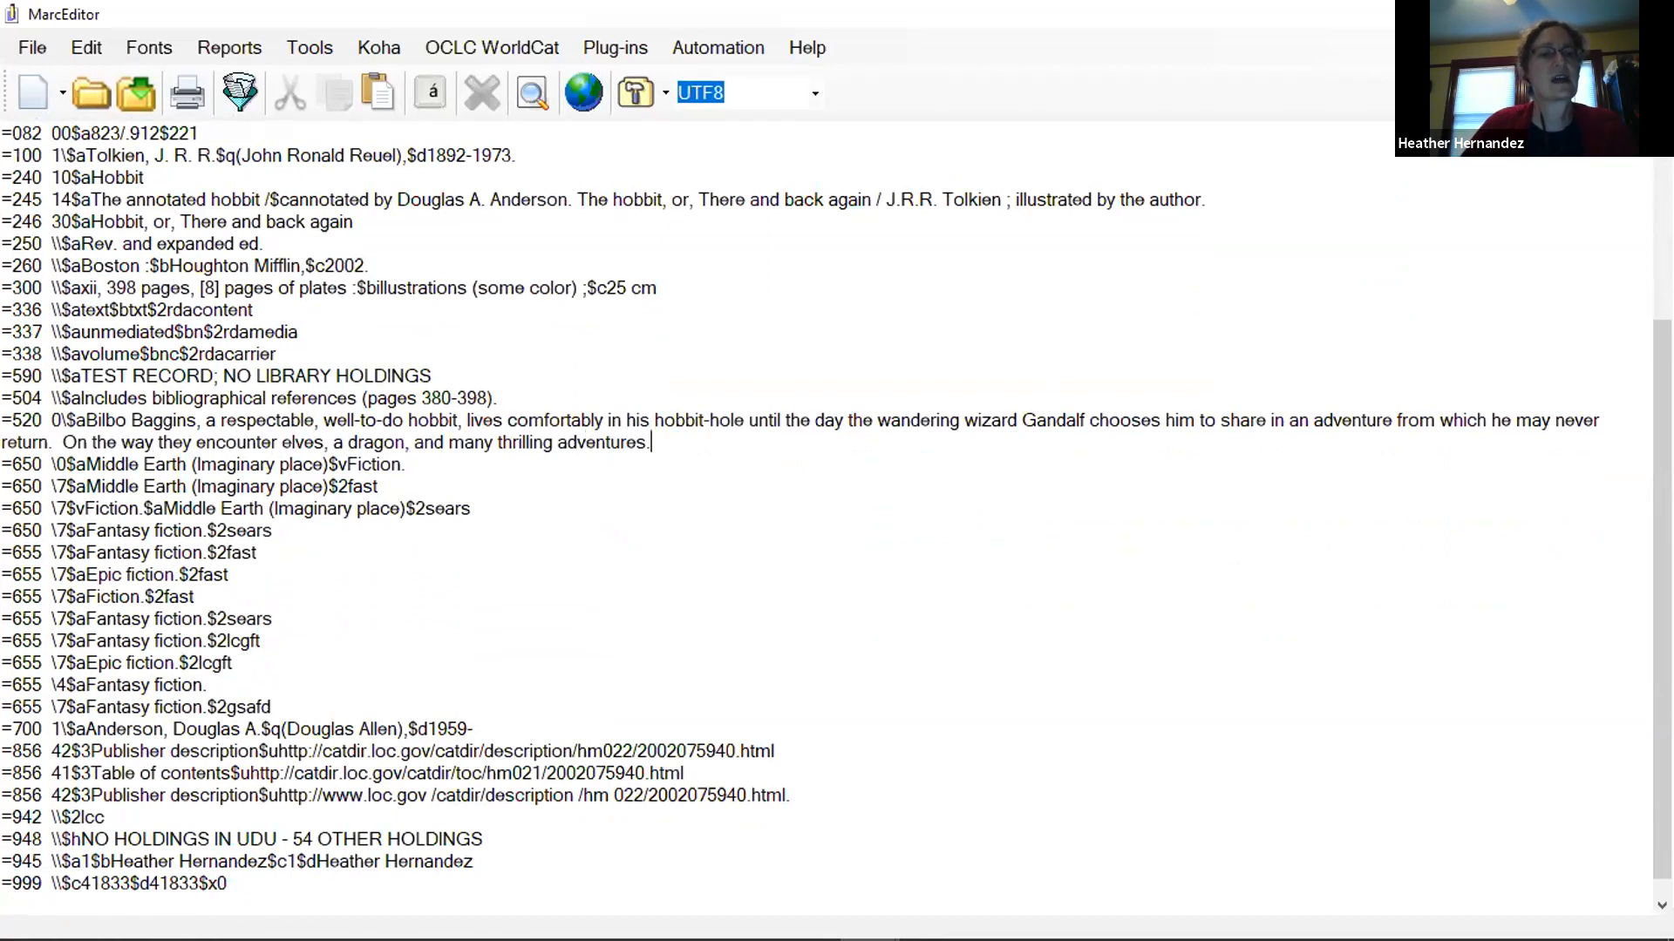
# Add a new 650 field below the first Middle Earth subject heading, reading "\0$Food$vFiction.".
pyautogui.click(448, 462)
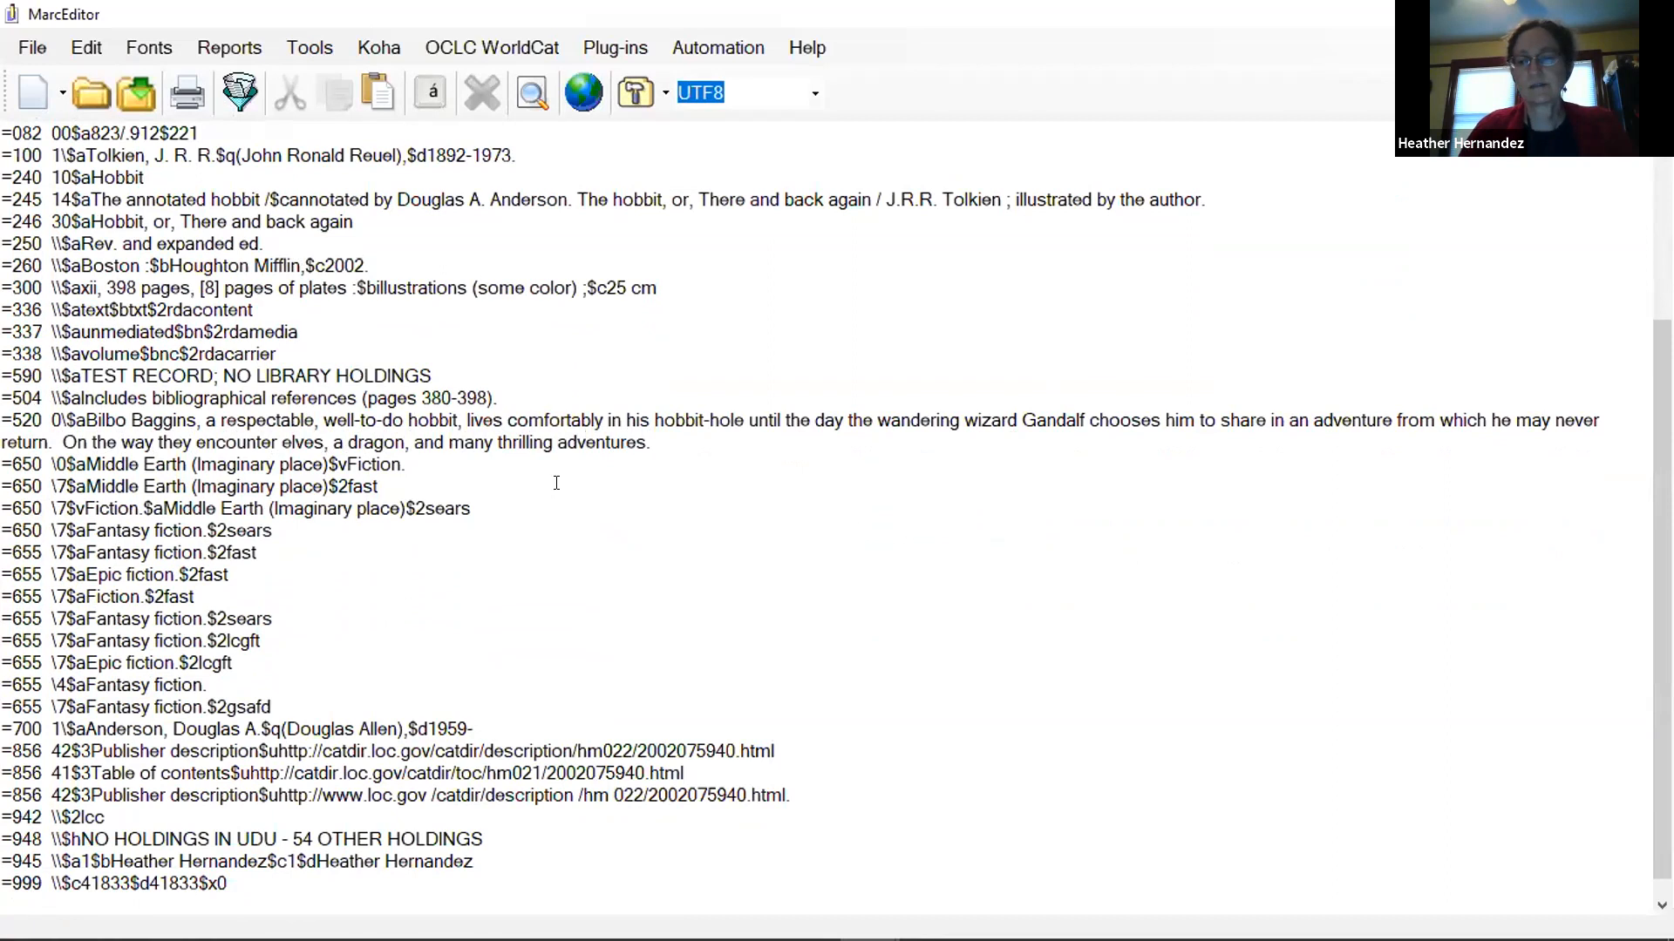
pyautogui.press('Return')
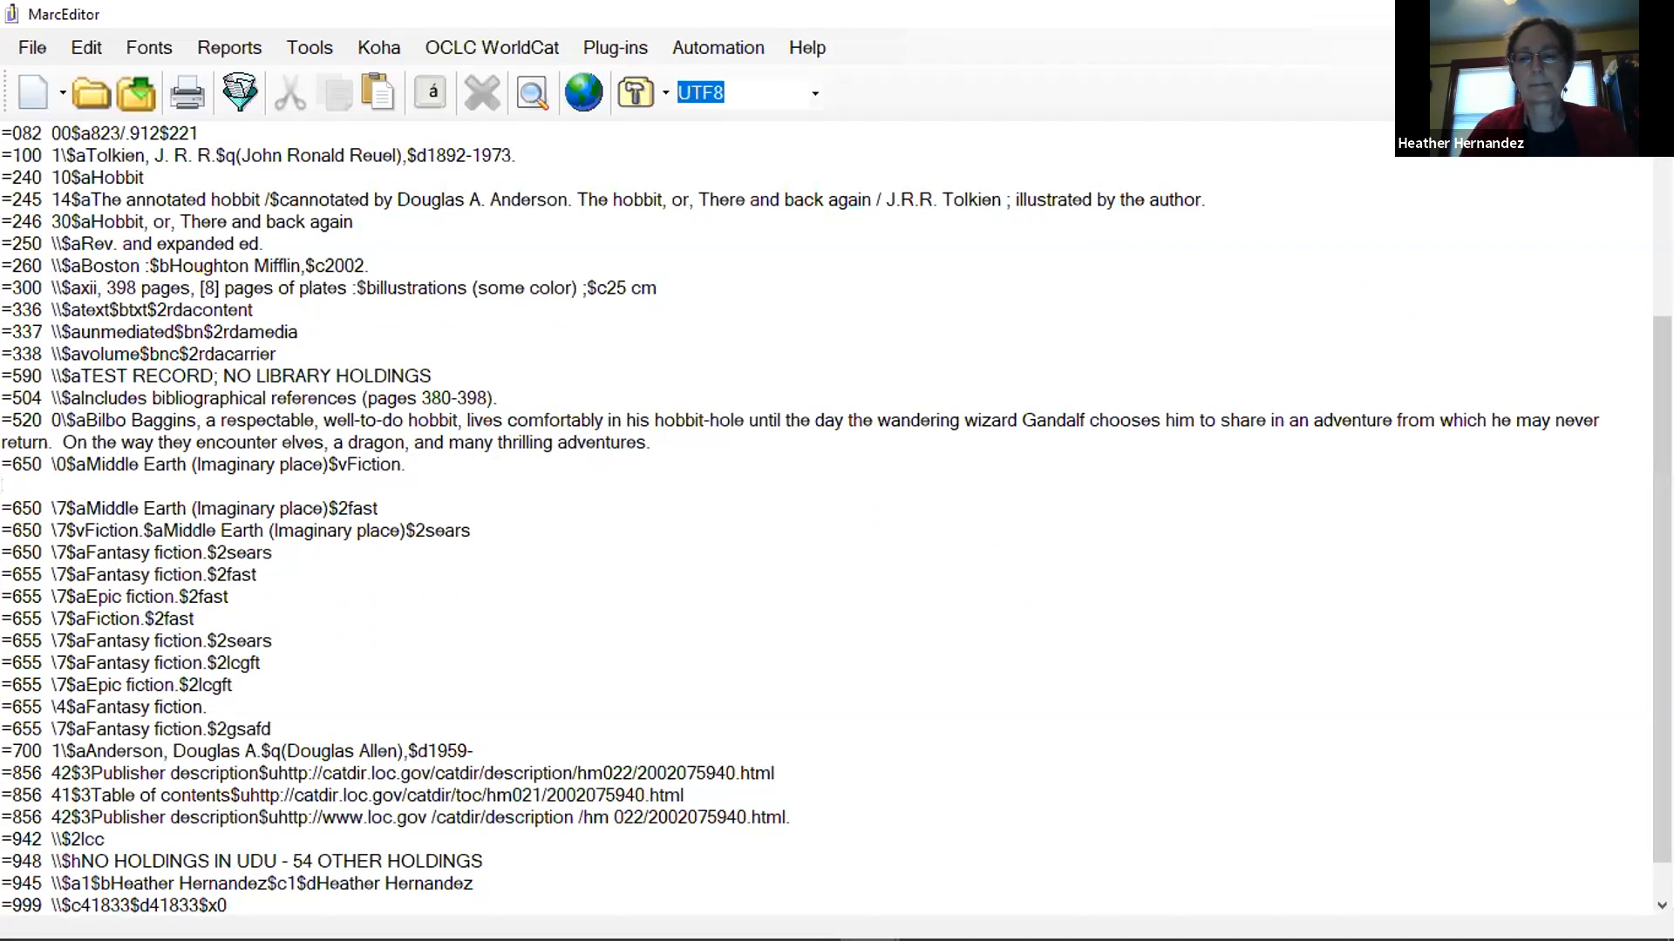
pyautogui.write('=650')
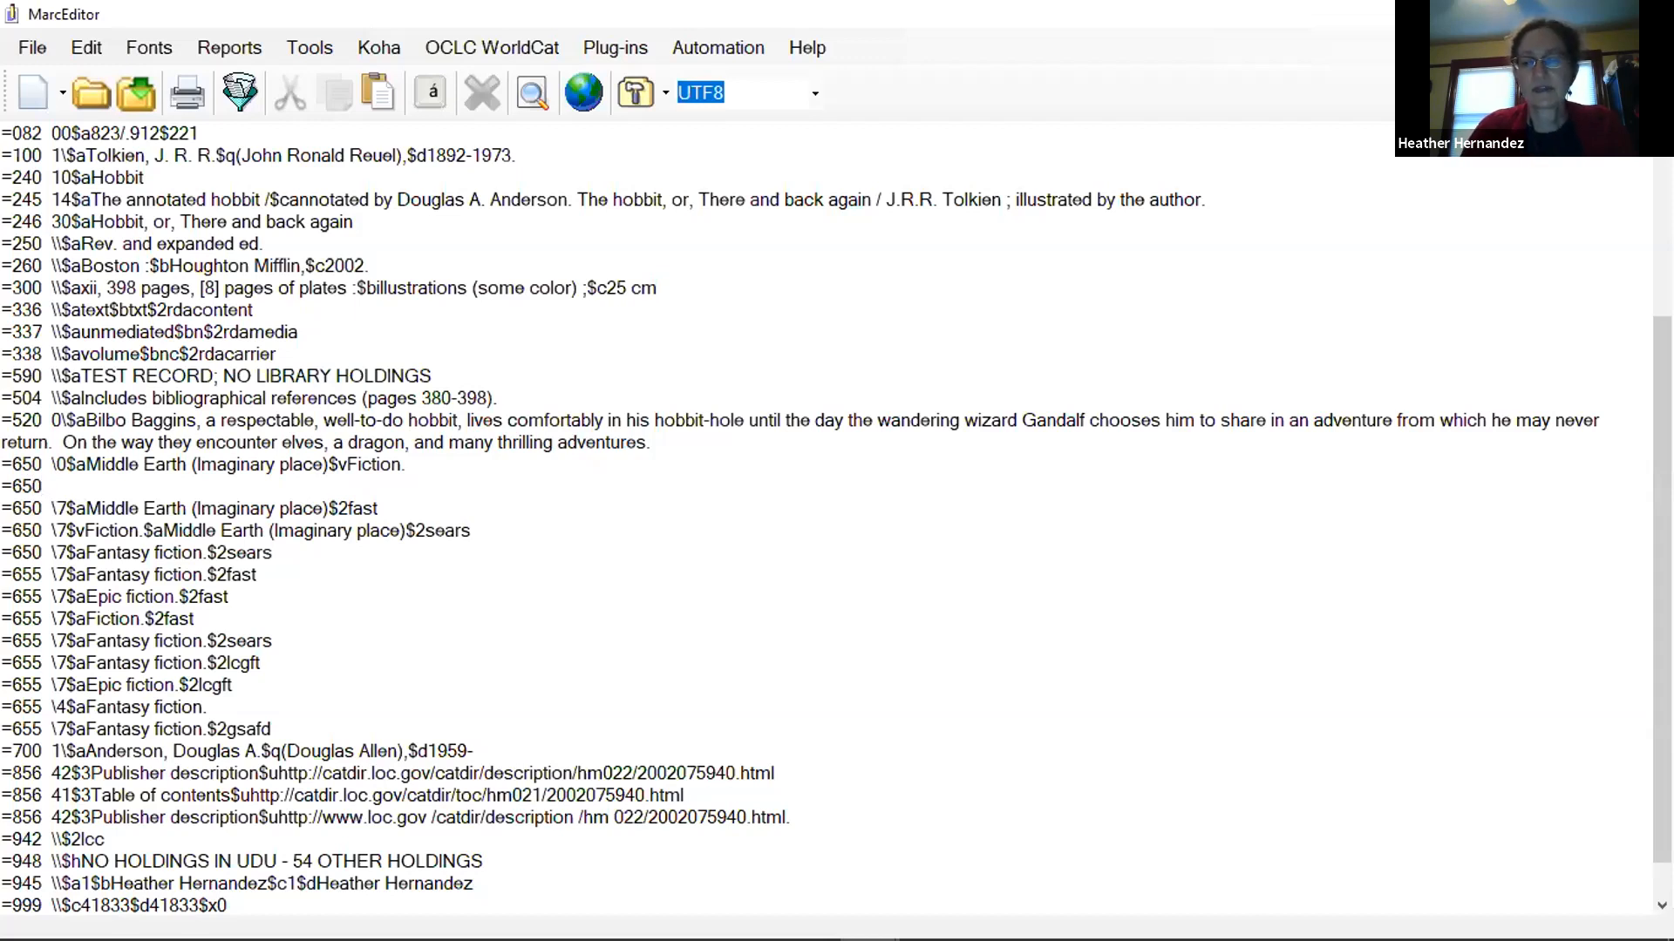
pyautogui.write(' \\')
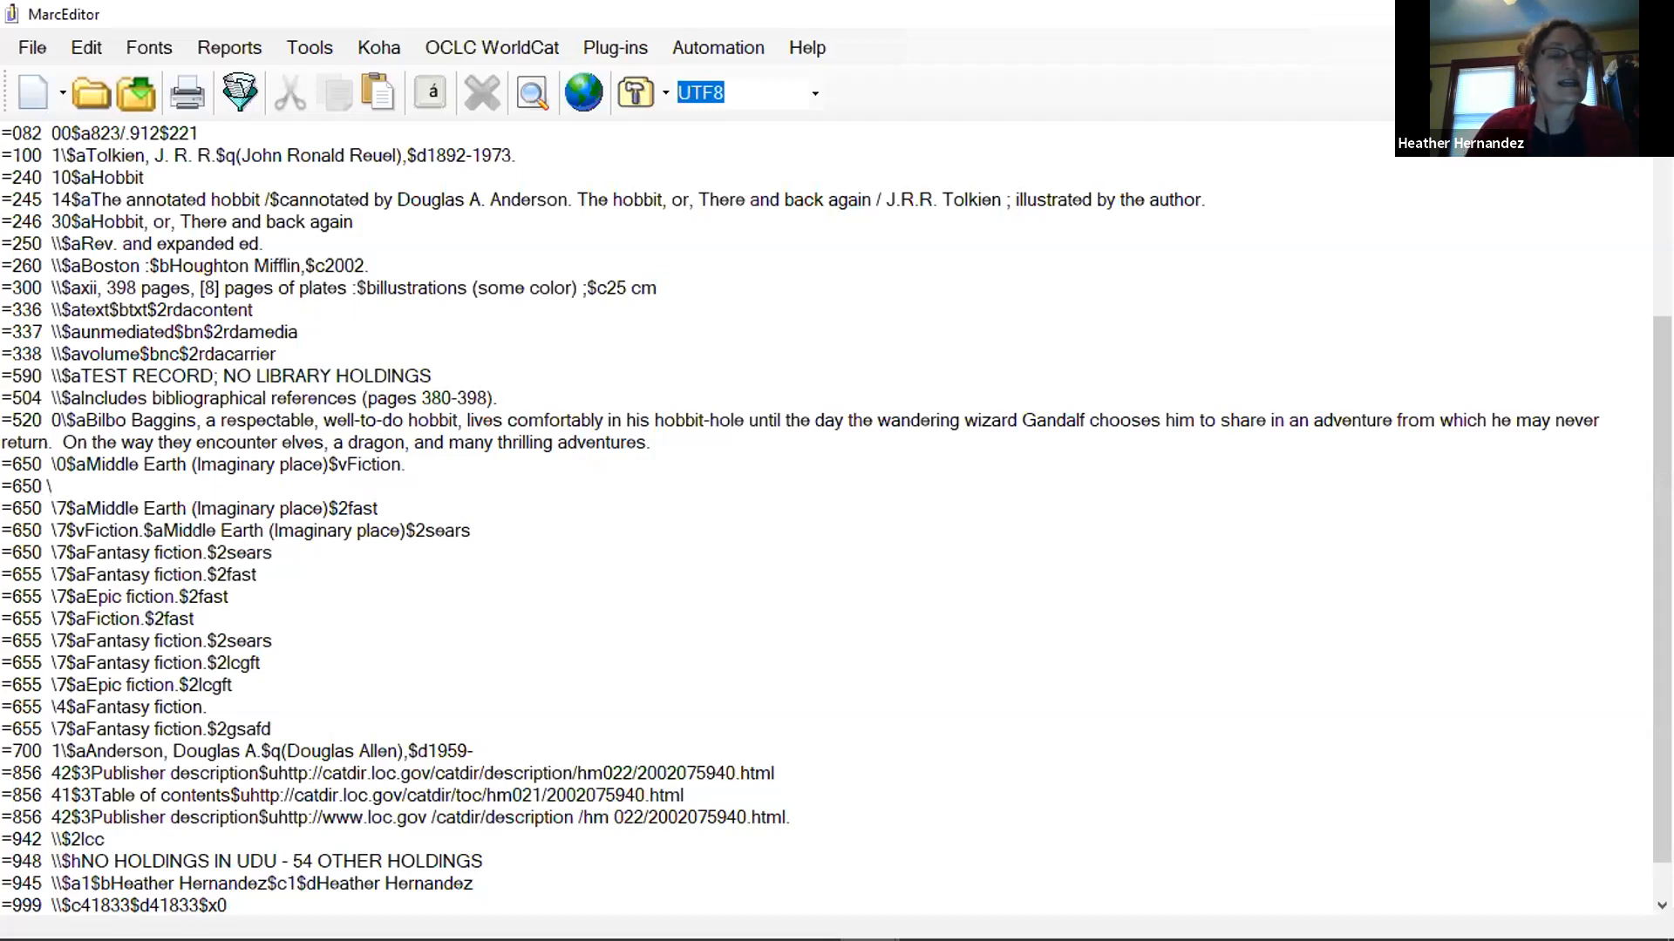
pyautogui.write('0')
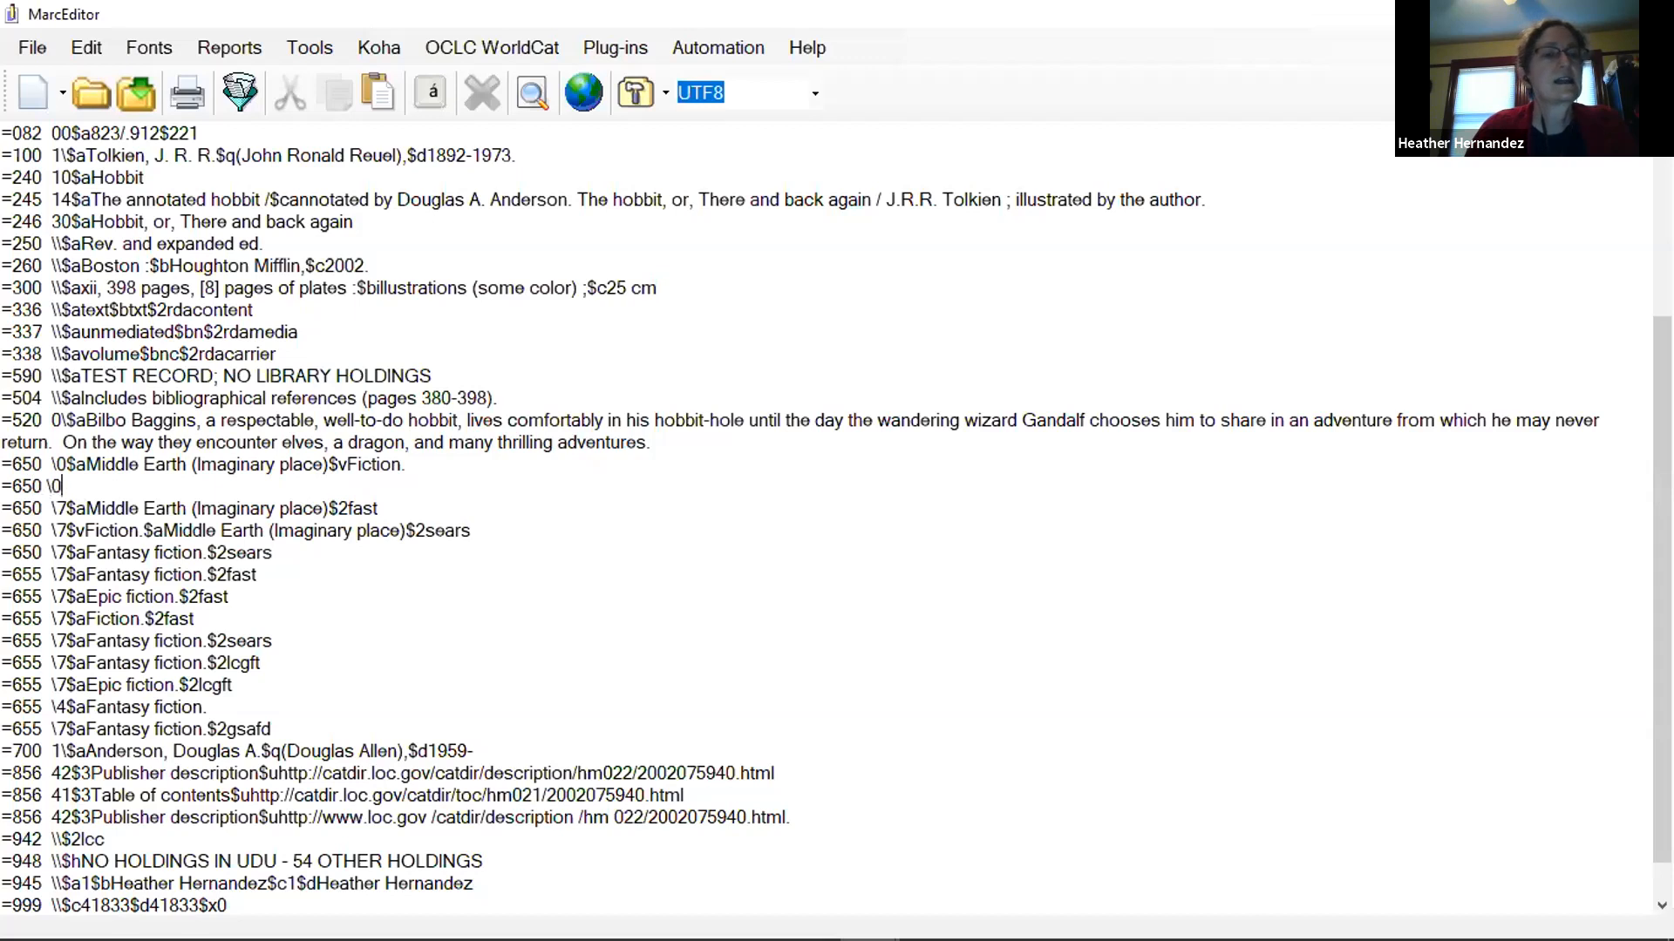
pyautogui.press('Left')
pyautogui.press('Left')
pyautogui.press('End')
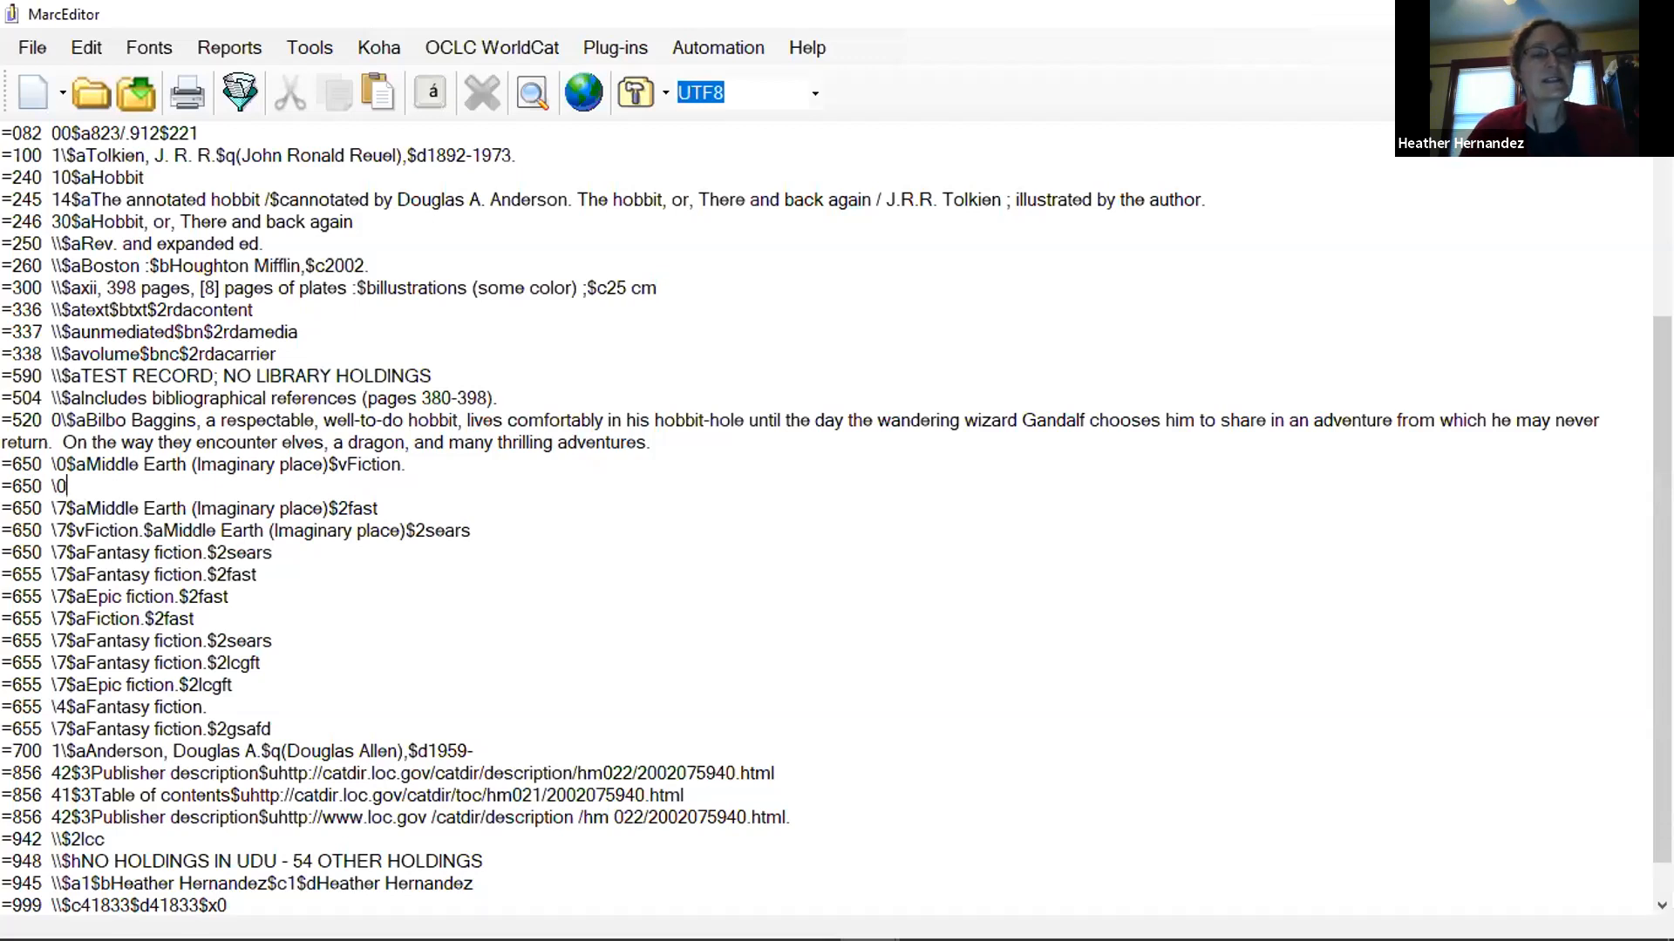
pyautogui.write('$Food')
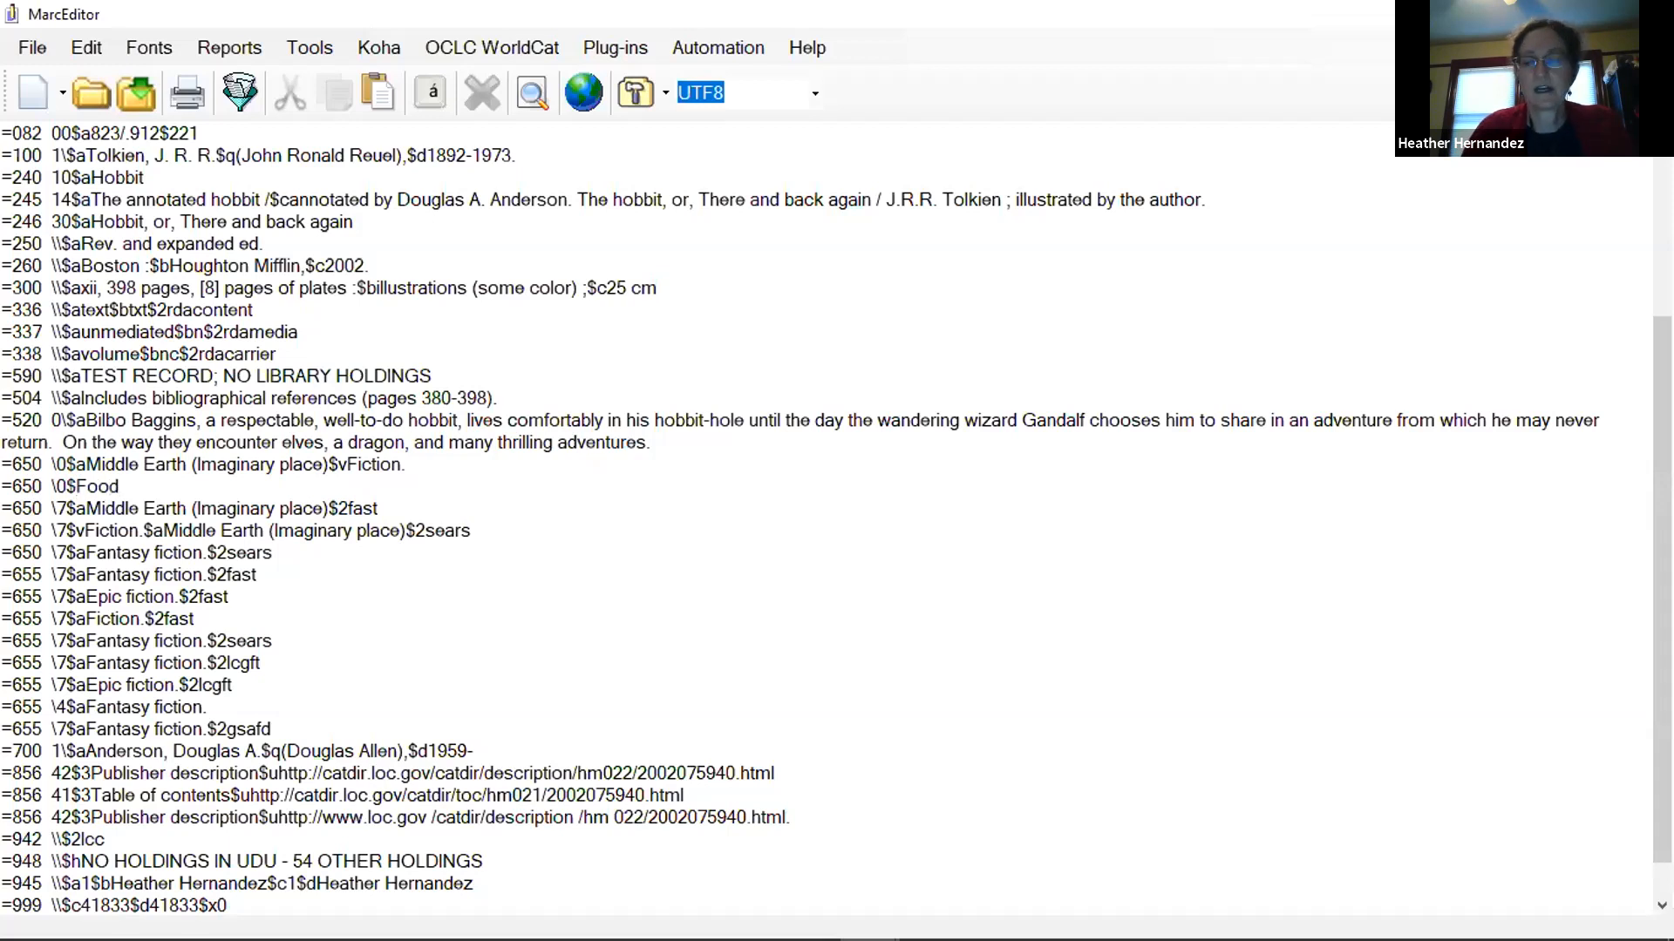
pyautogui.write('$vFiction')
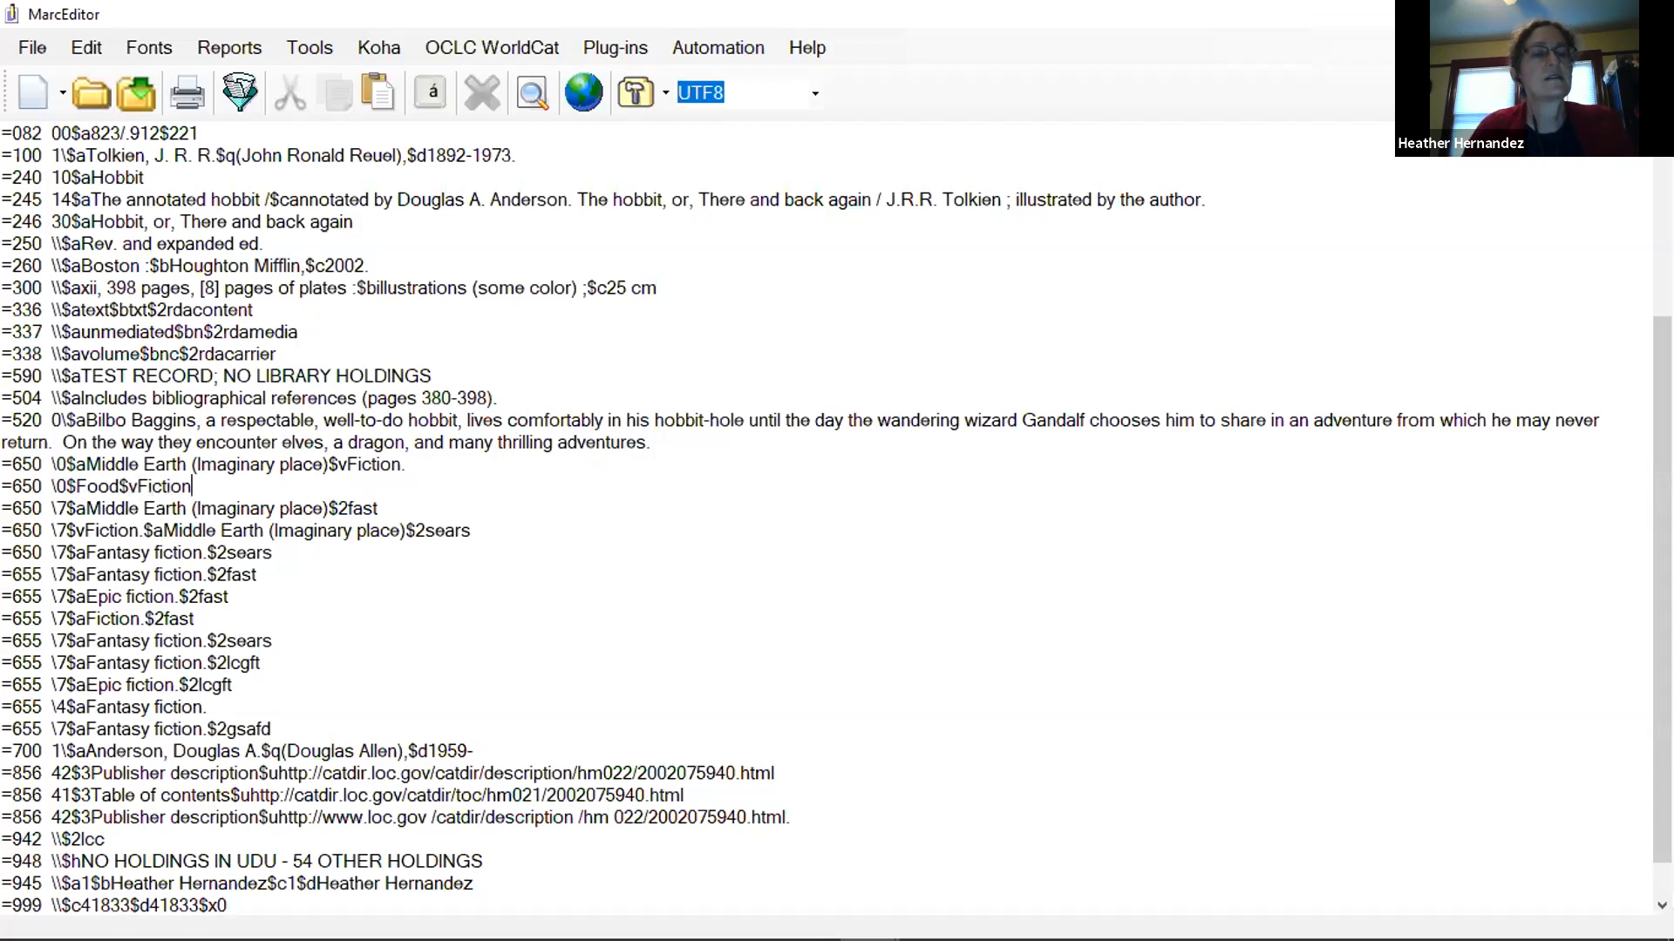
pyautogui.write('.')
# Add another 650 field directly below the Food heading, reading "\0$Dragons$vFiction.".
pyautogui.press('Return')
pyautogui.write('=650')
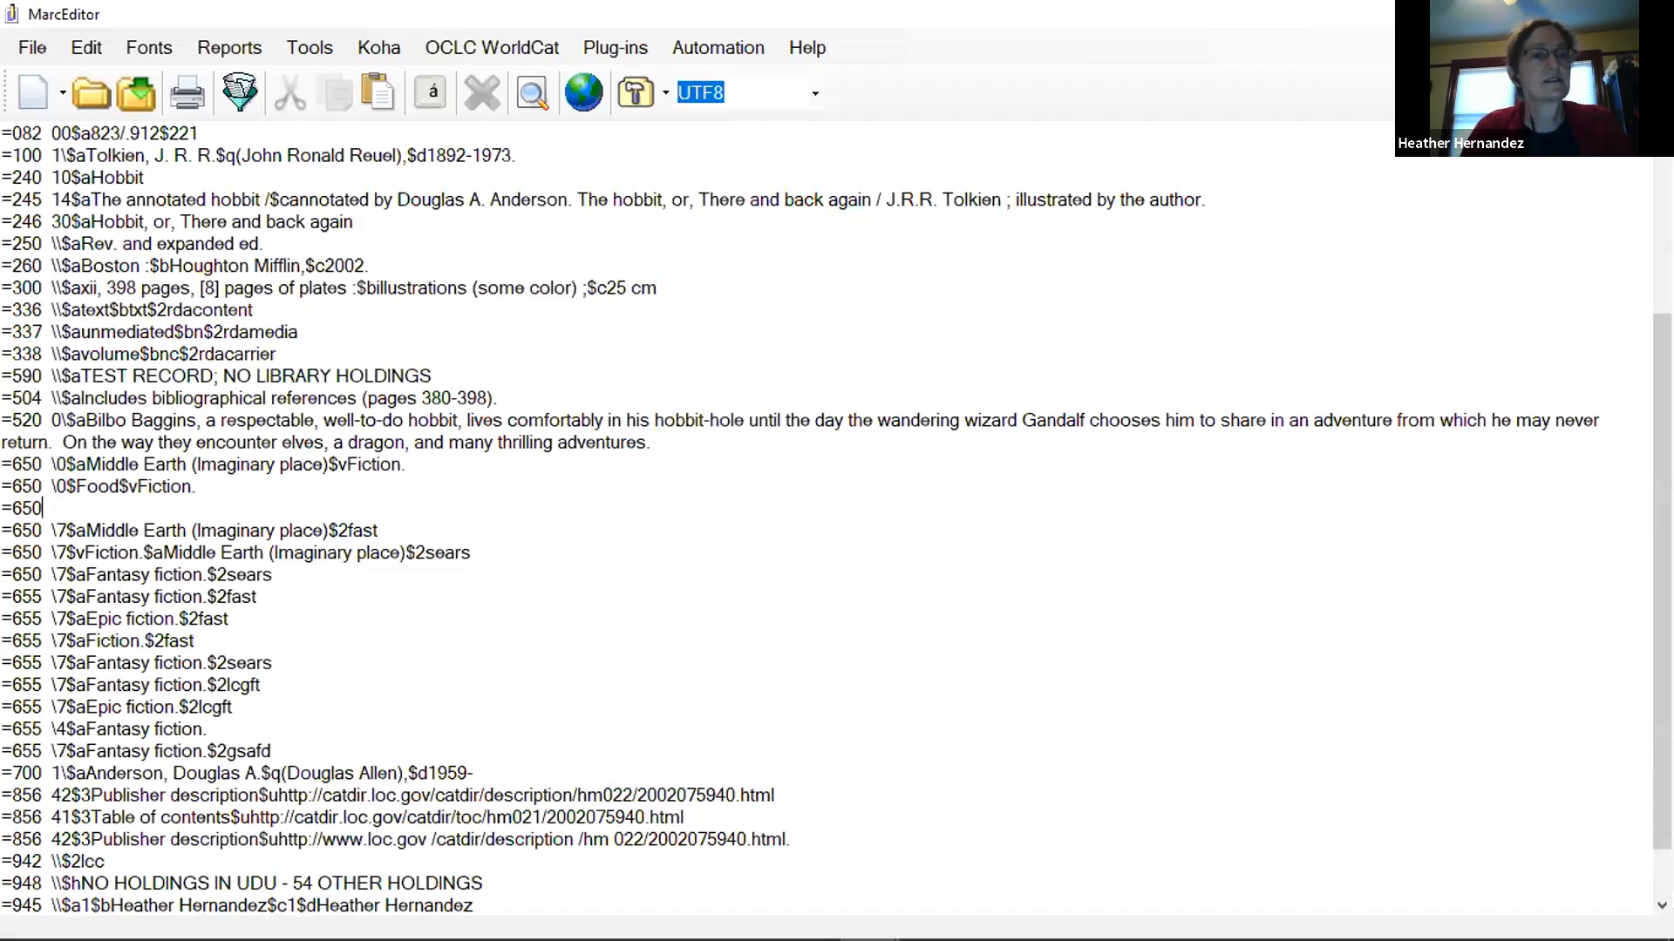
pyautogui.write('  \\0')
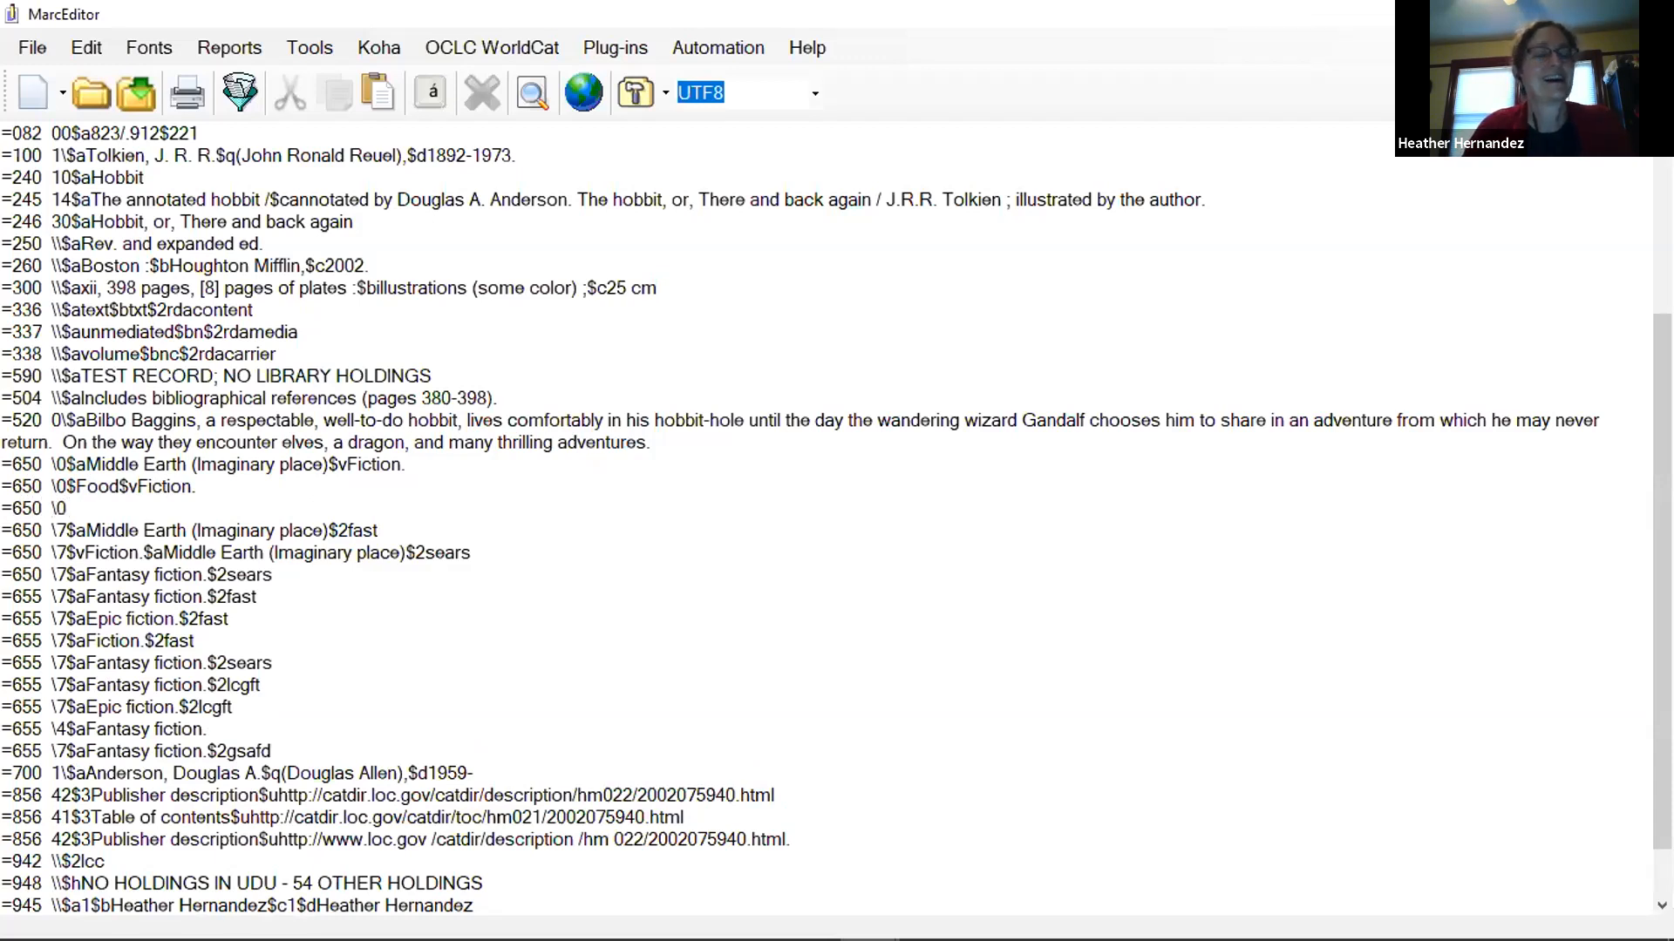
pyautogui.write('D')
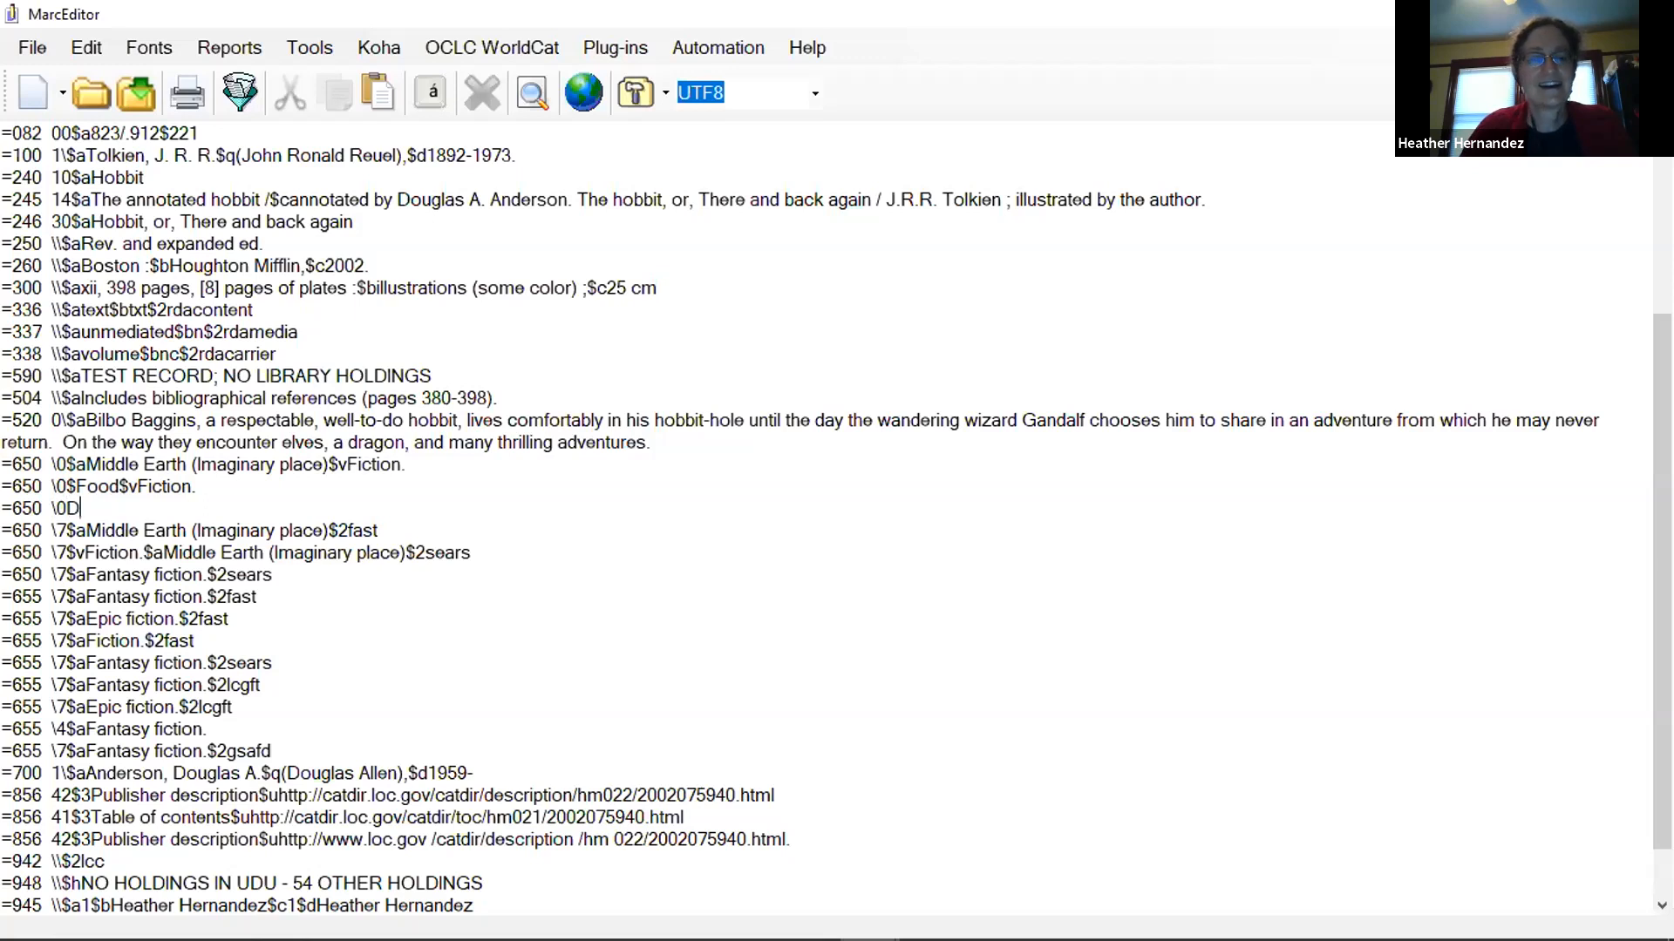
pyautogui.write('4D')
pyautogui.press('BackSpace')
pyautogui.press('BackSpace')
pyautogui.press('BackSpace')
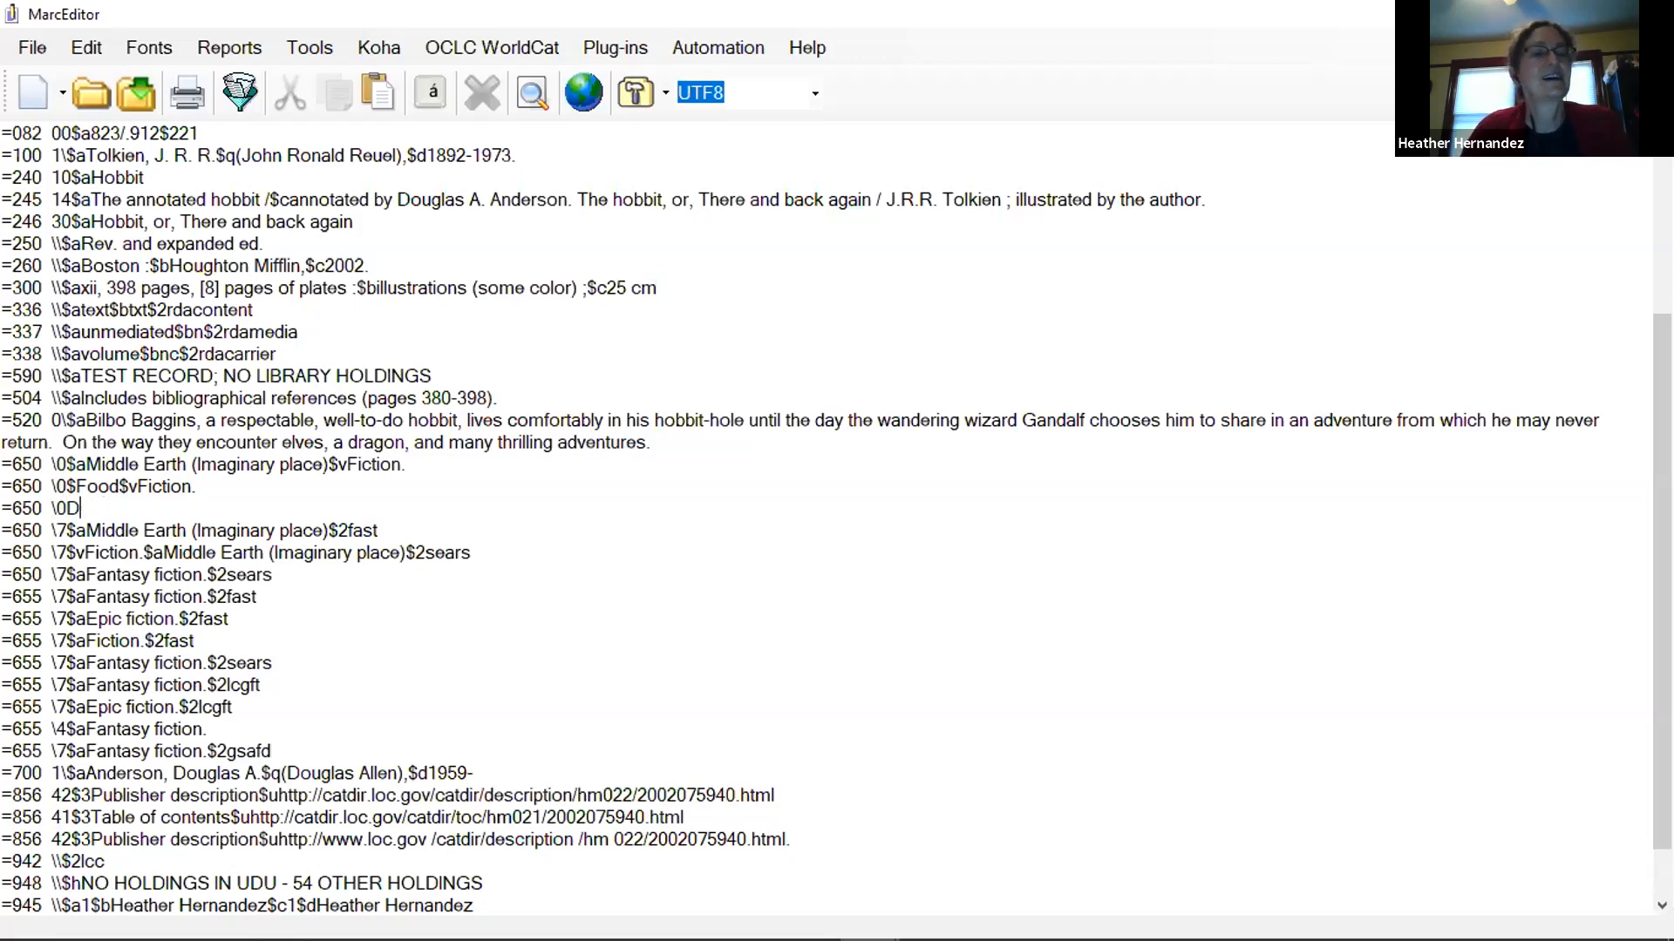
pyautogui.write('$')
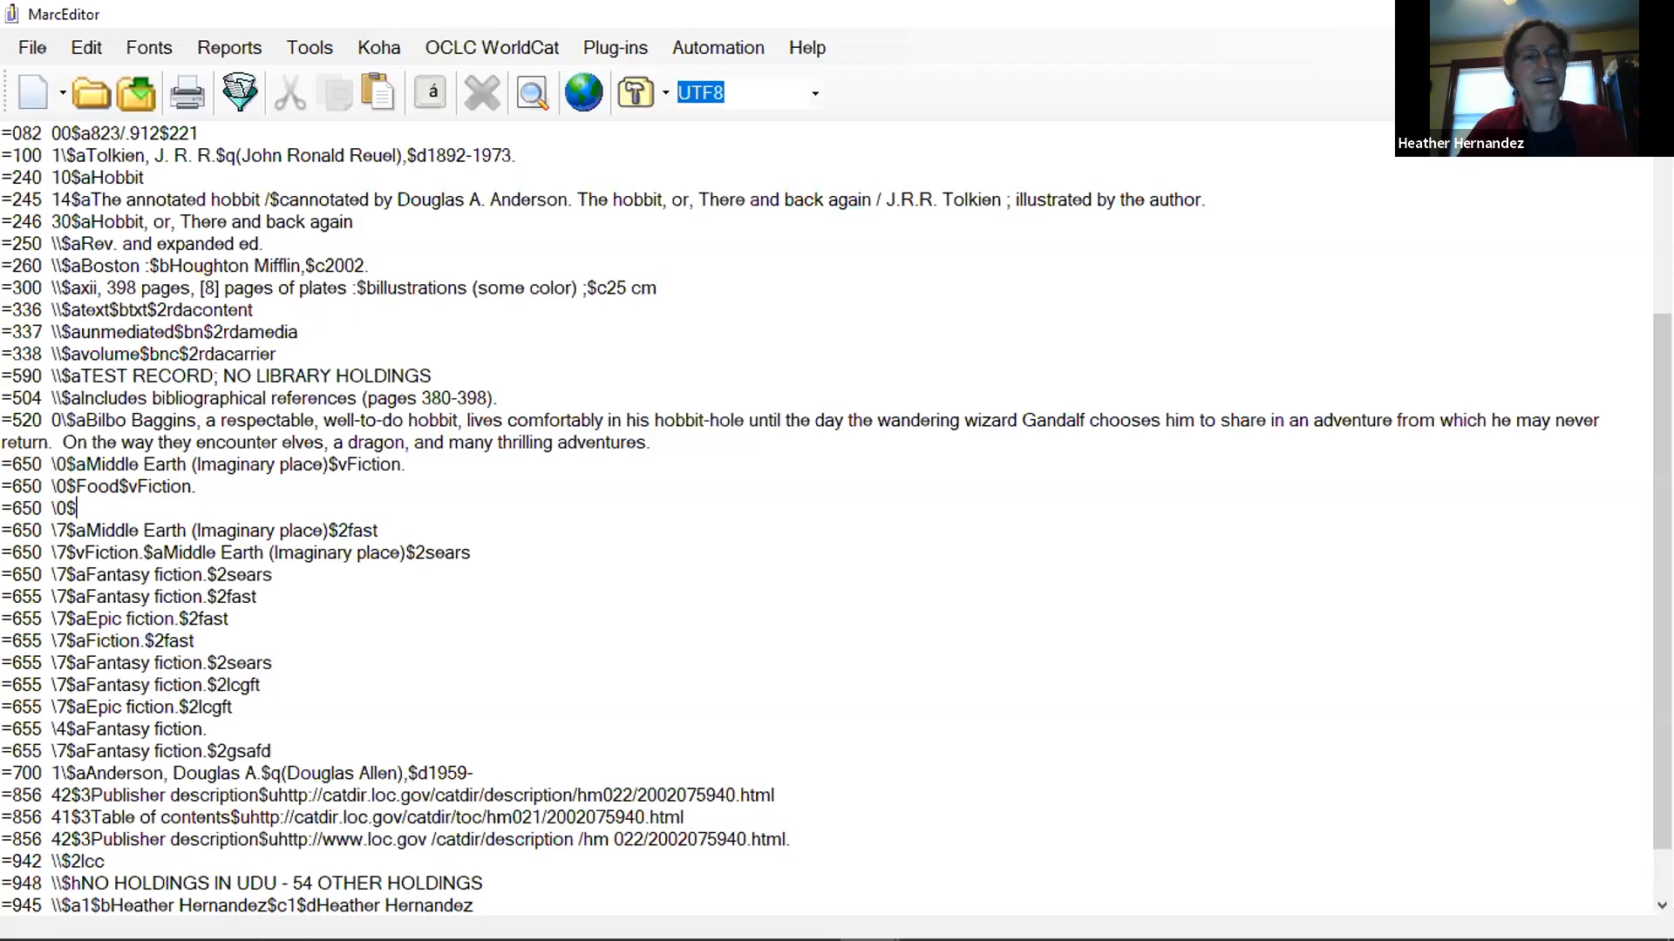
pyautogui.write('Dragon')
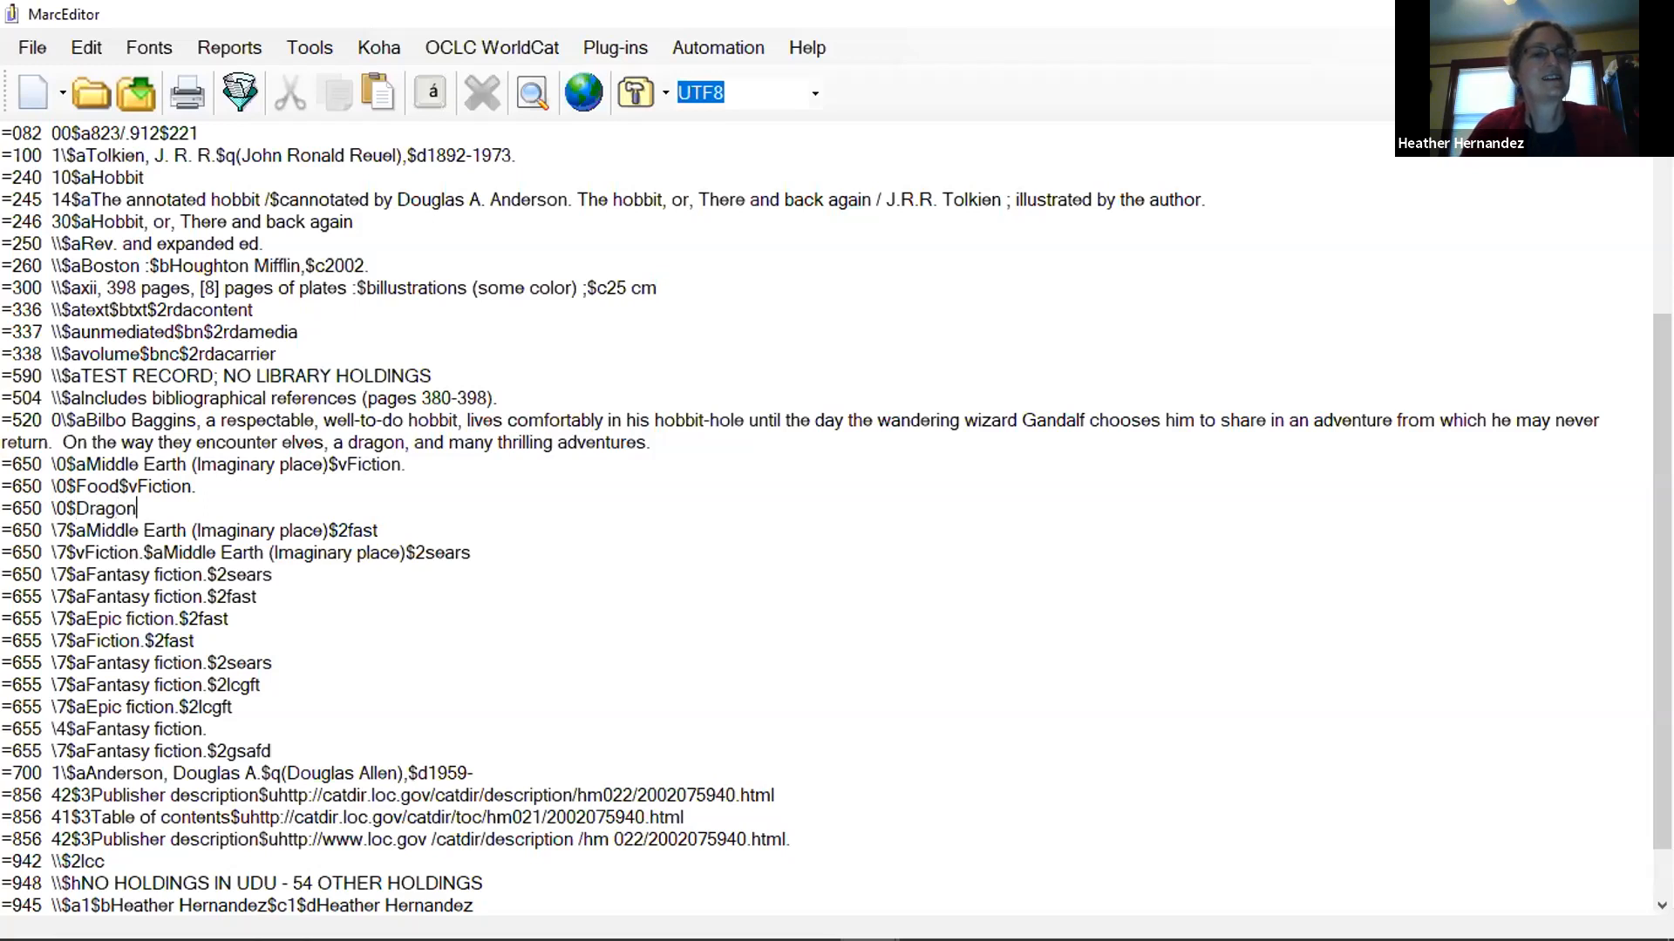
pyautogui.write('s$vFiction.')
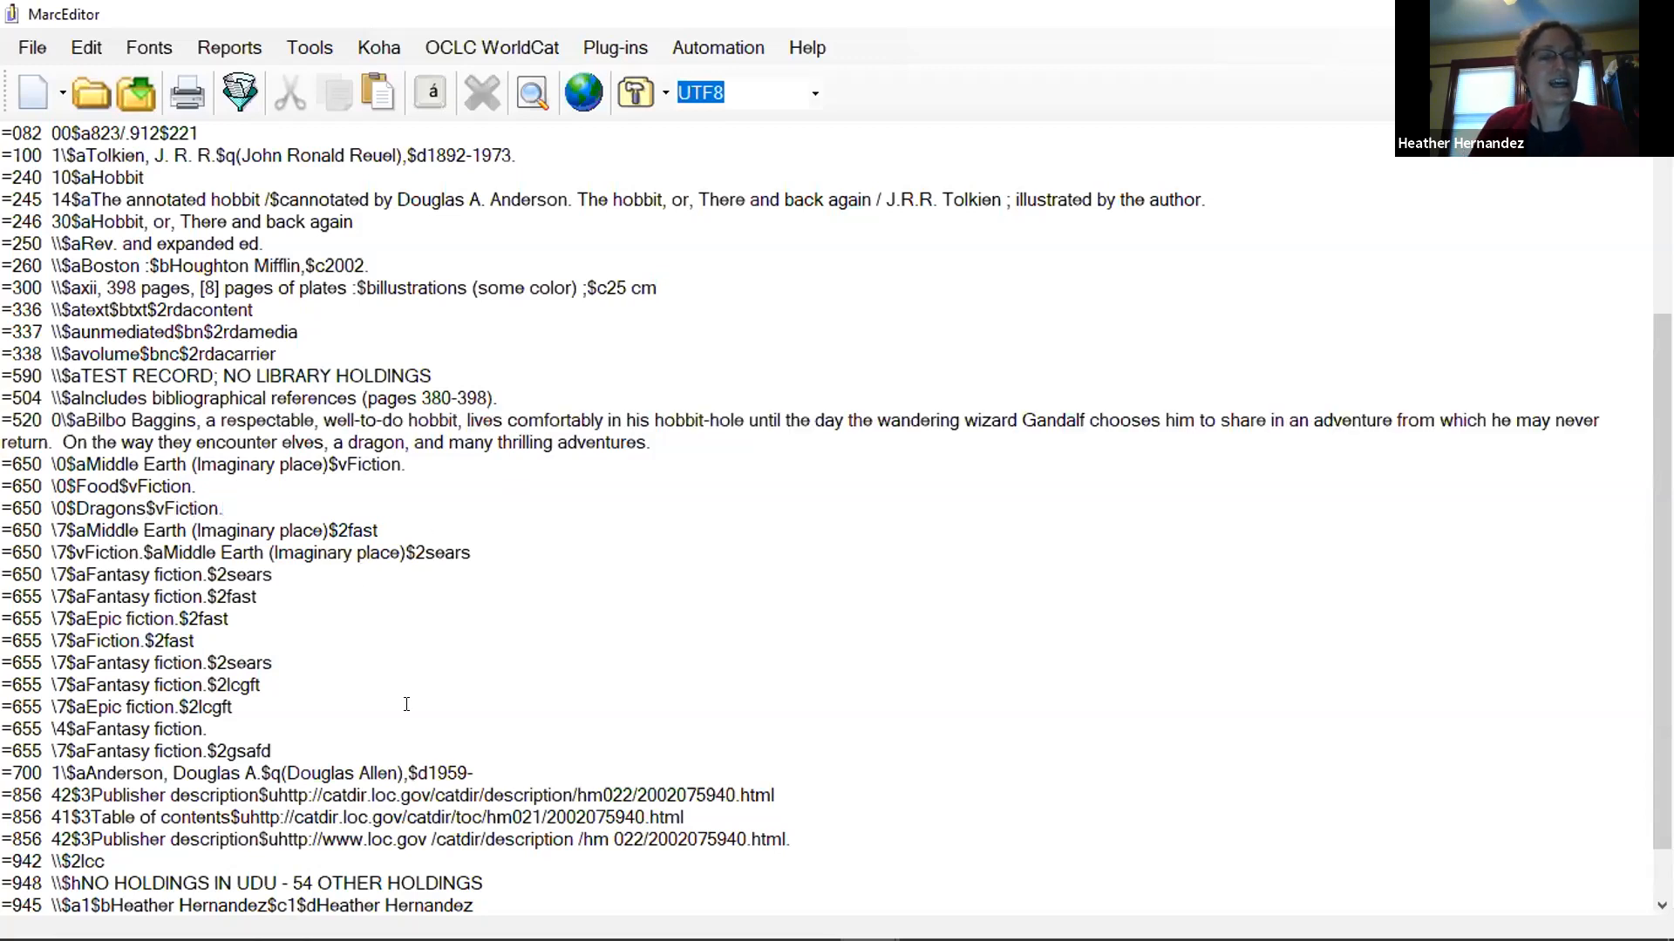
# Insert the missing subfield code "a" after the first dollar sign in the Food and Dragons 650 fields.
pyautogui.scroll(1, 406, 706)
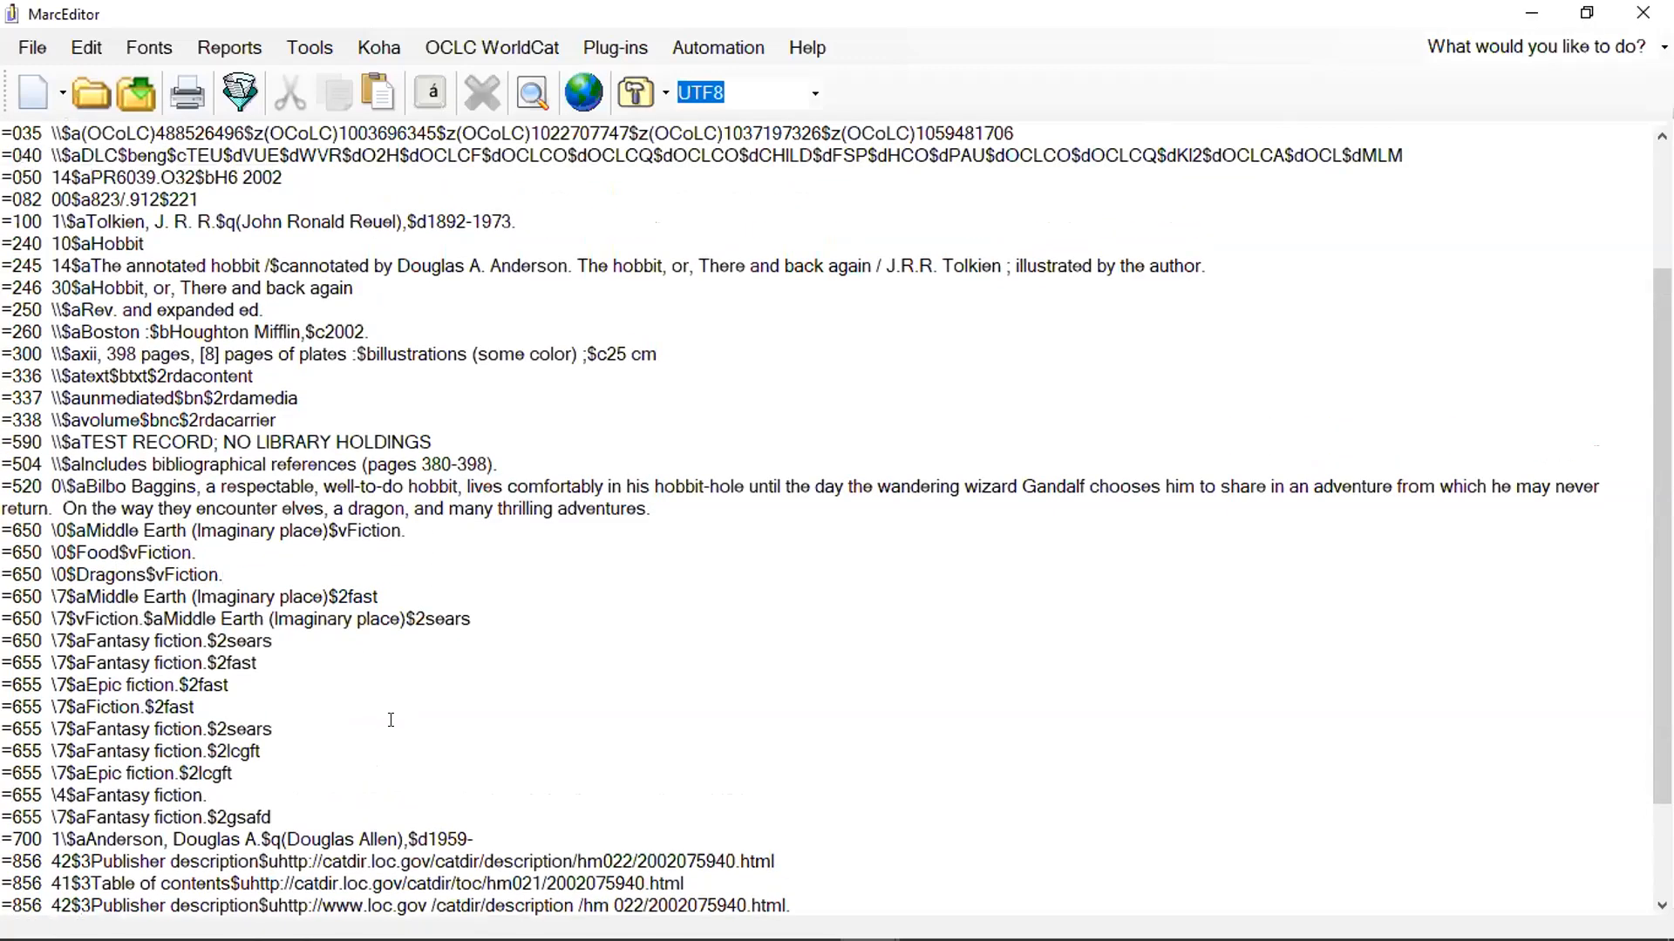
pyautogui.click(77, 551)
pyautogui.write('a')
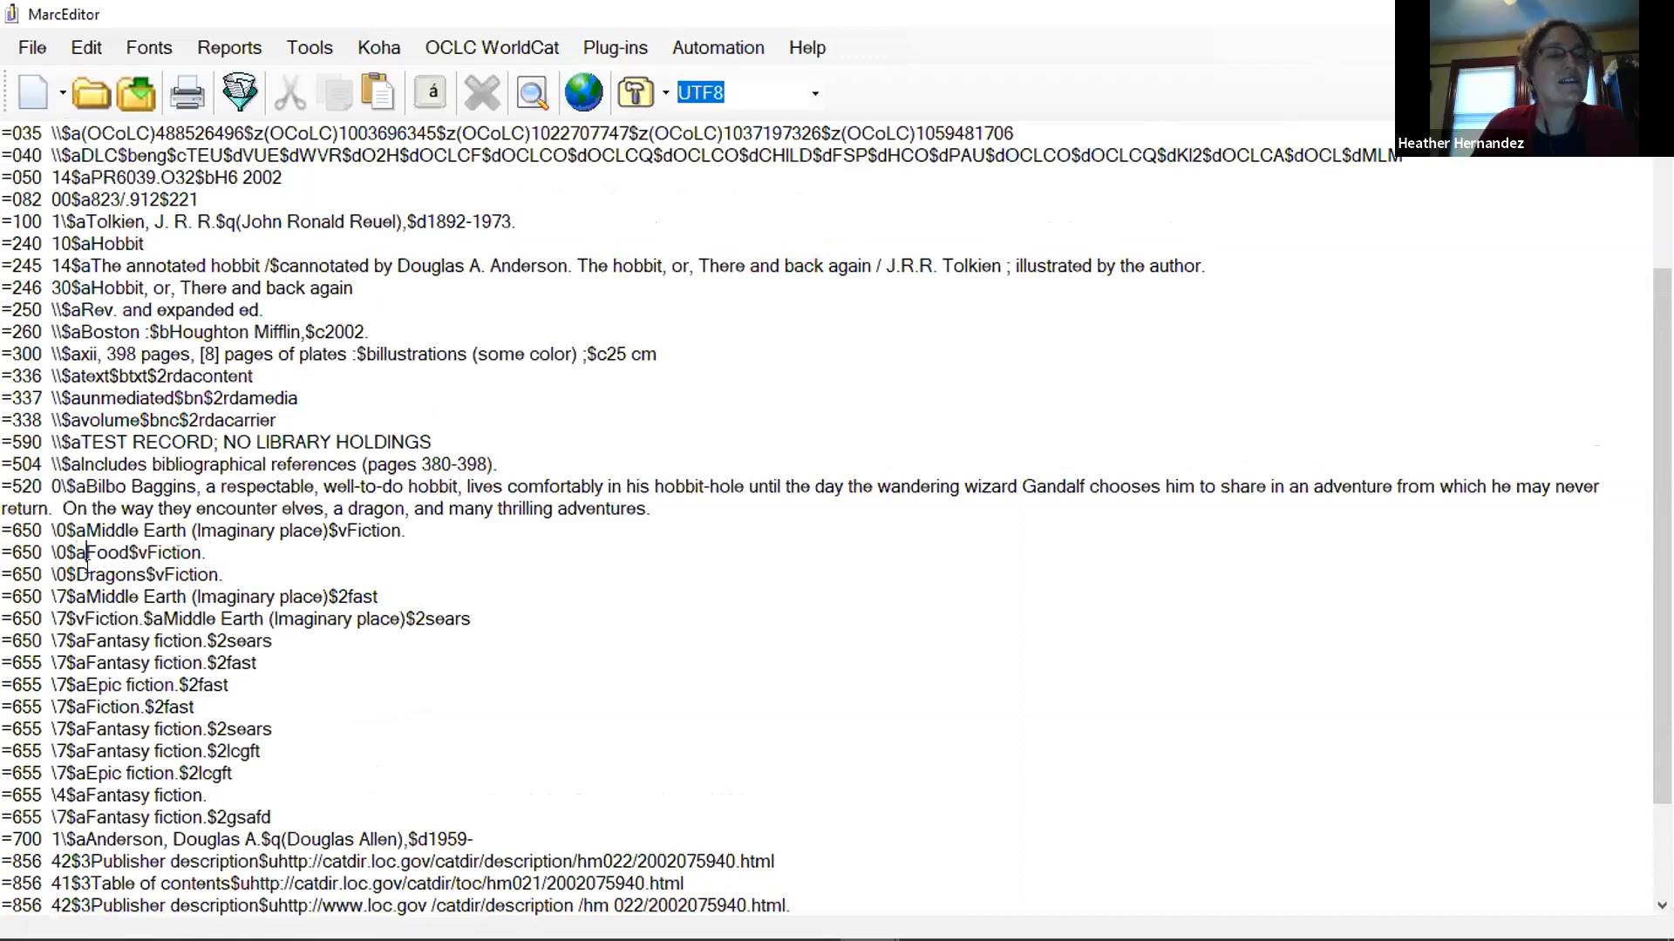
pyautogui.click(78, 573)
pyautogui.write('a')
pyautogui.click(266, 567)
# Add a second 246 field below "Hobbit, or, There and back again", reading "1\$aKnown as:$iRed book".
pyautogui.scroll(-2, 598, 615)
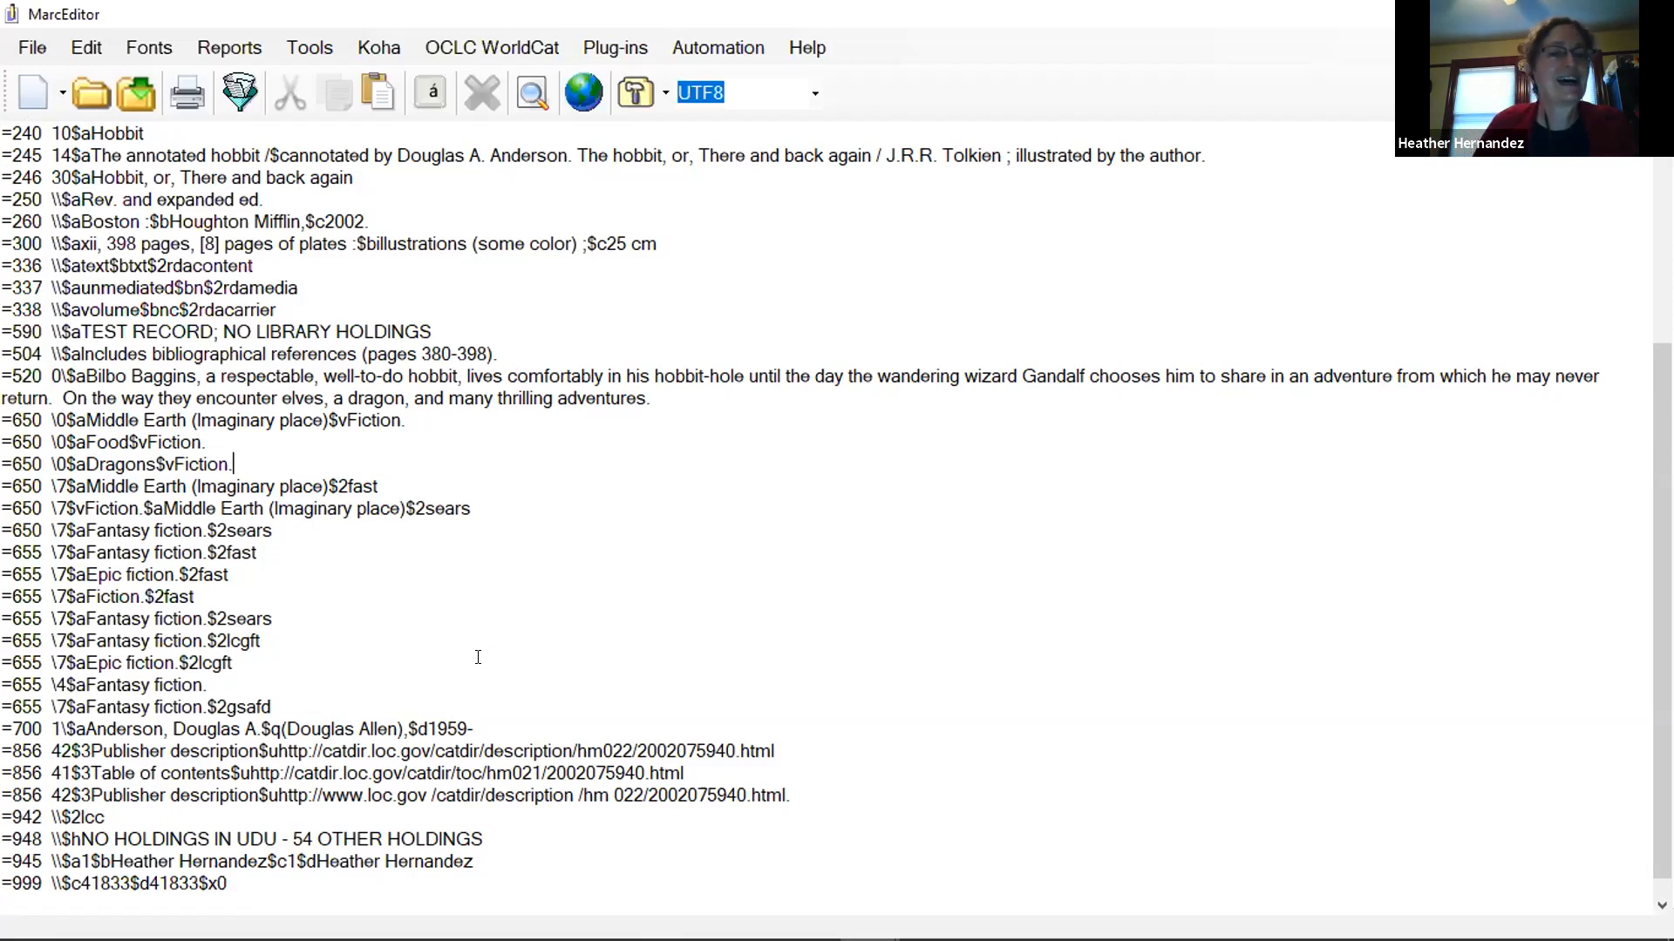
pyautogui.scroll(1, 478, 657)
pyautogui.scroll(-1, 483, 660)
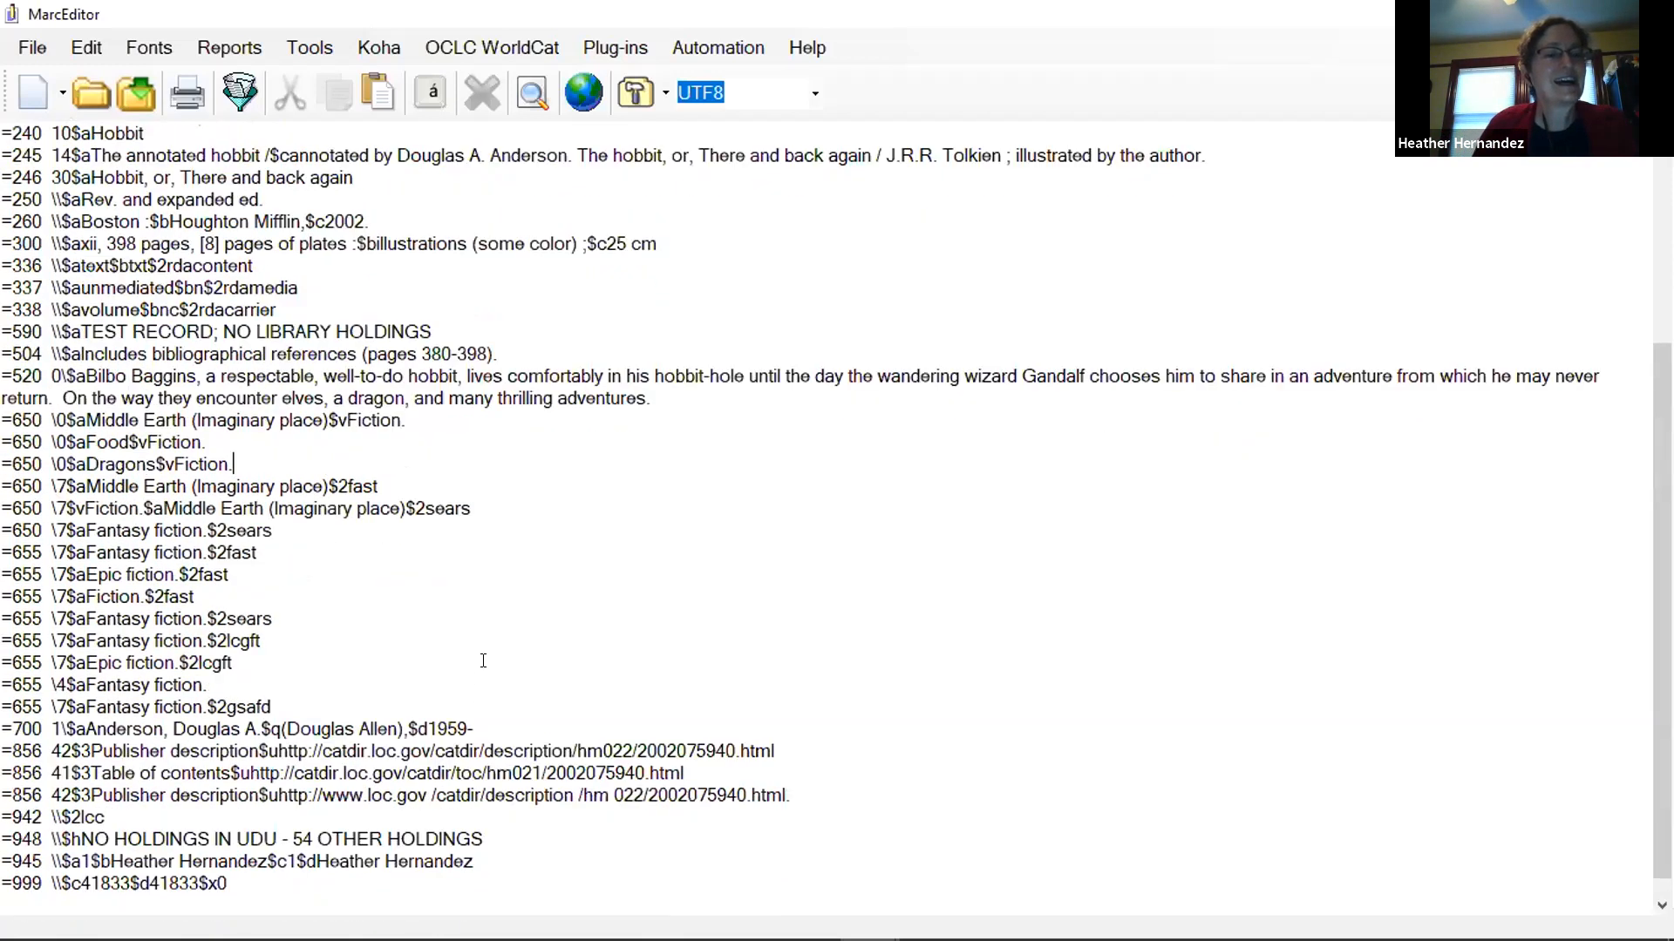
pyautogui.scroll(4, 469, 666)
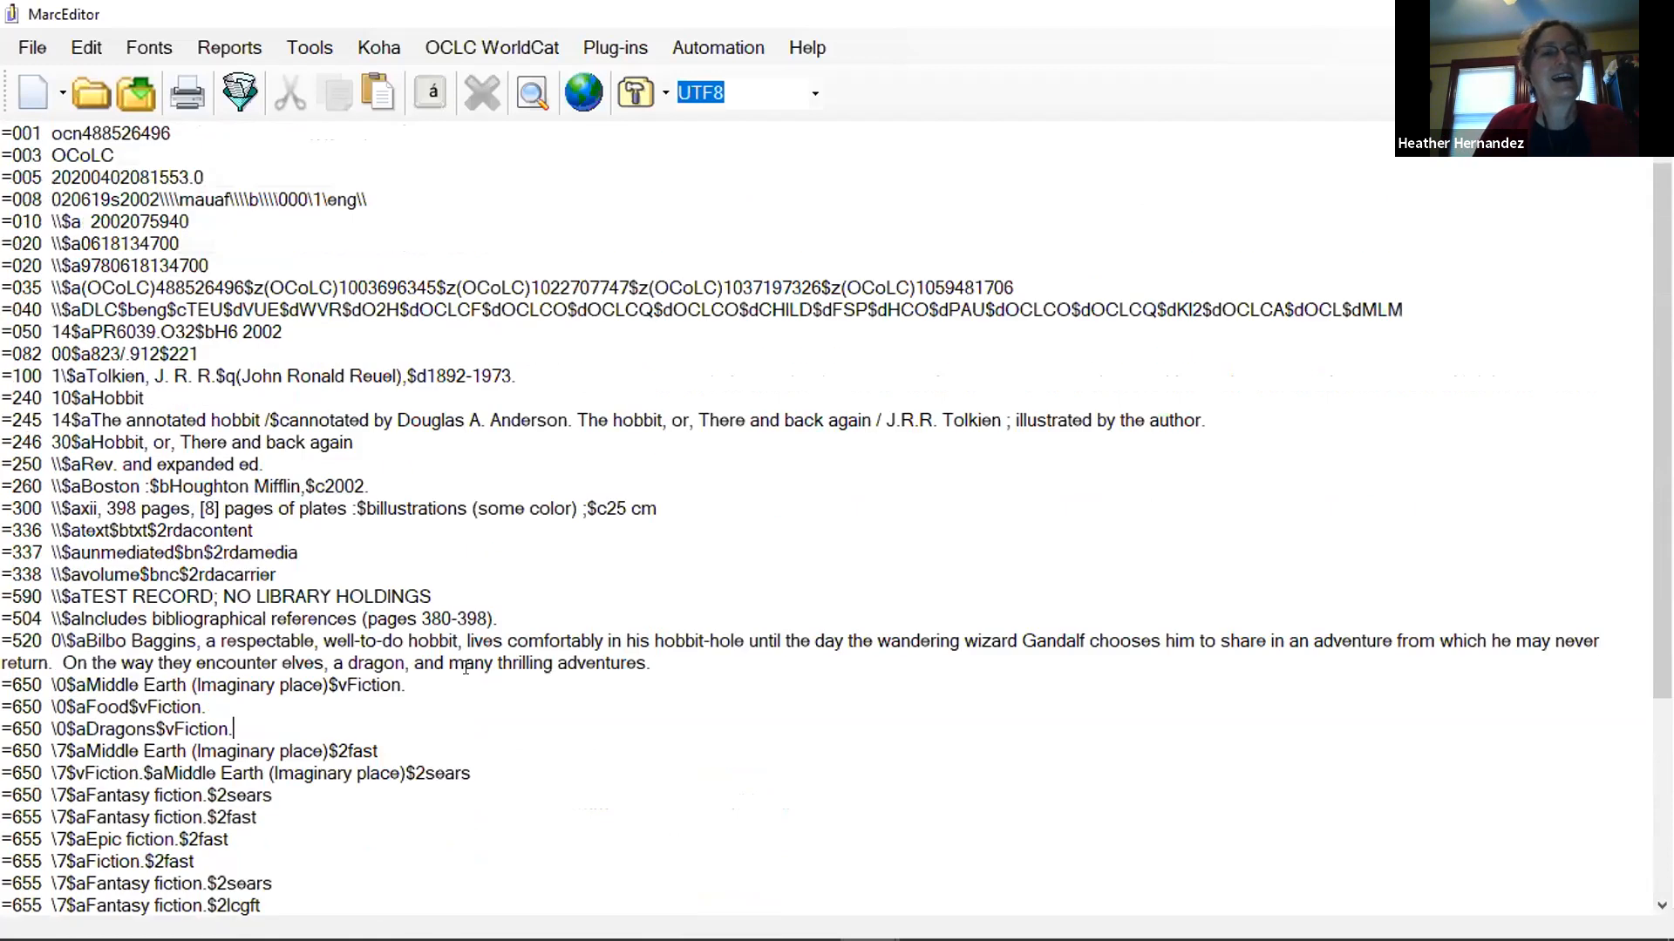
pyautogui.scroll(1, 465, 667)
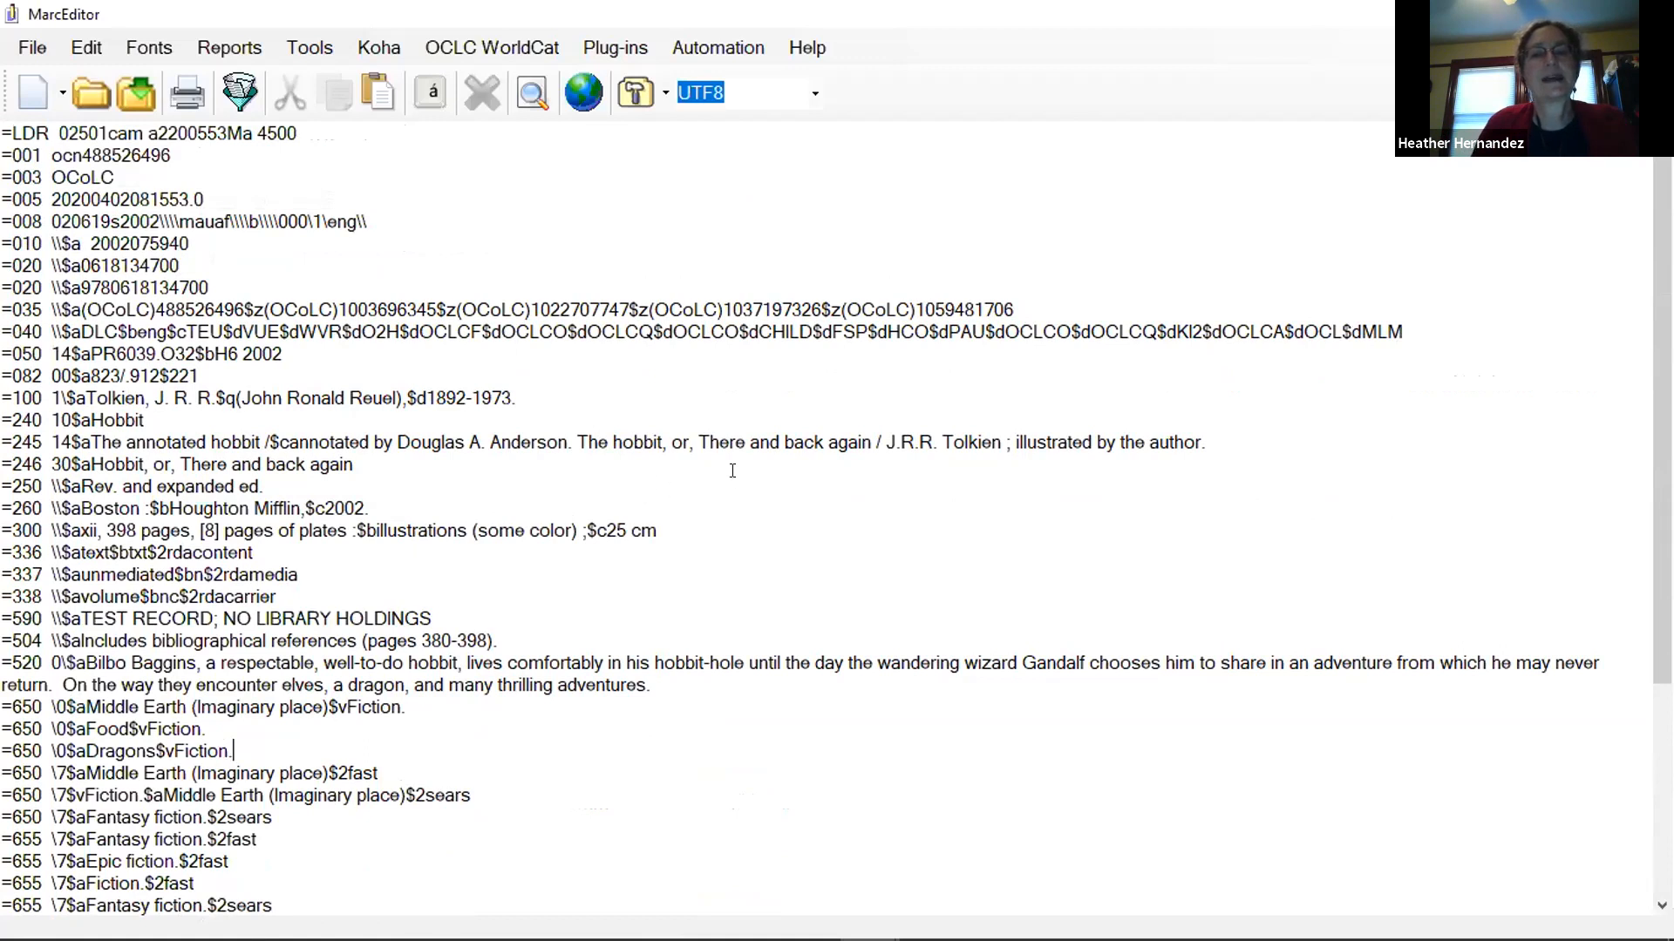
pyautogui.click(586, 464)
pyautogui.click(426, 485)
pyautogui.click(441, 466)
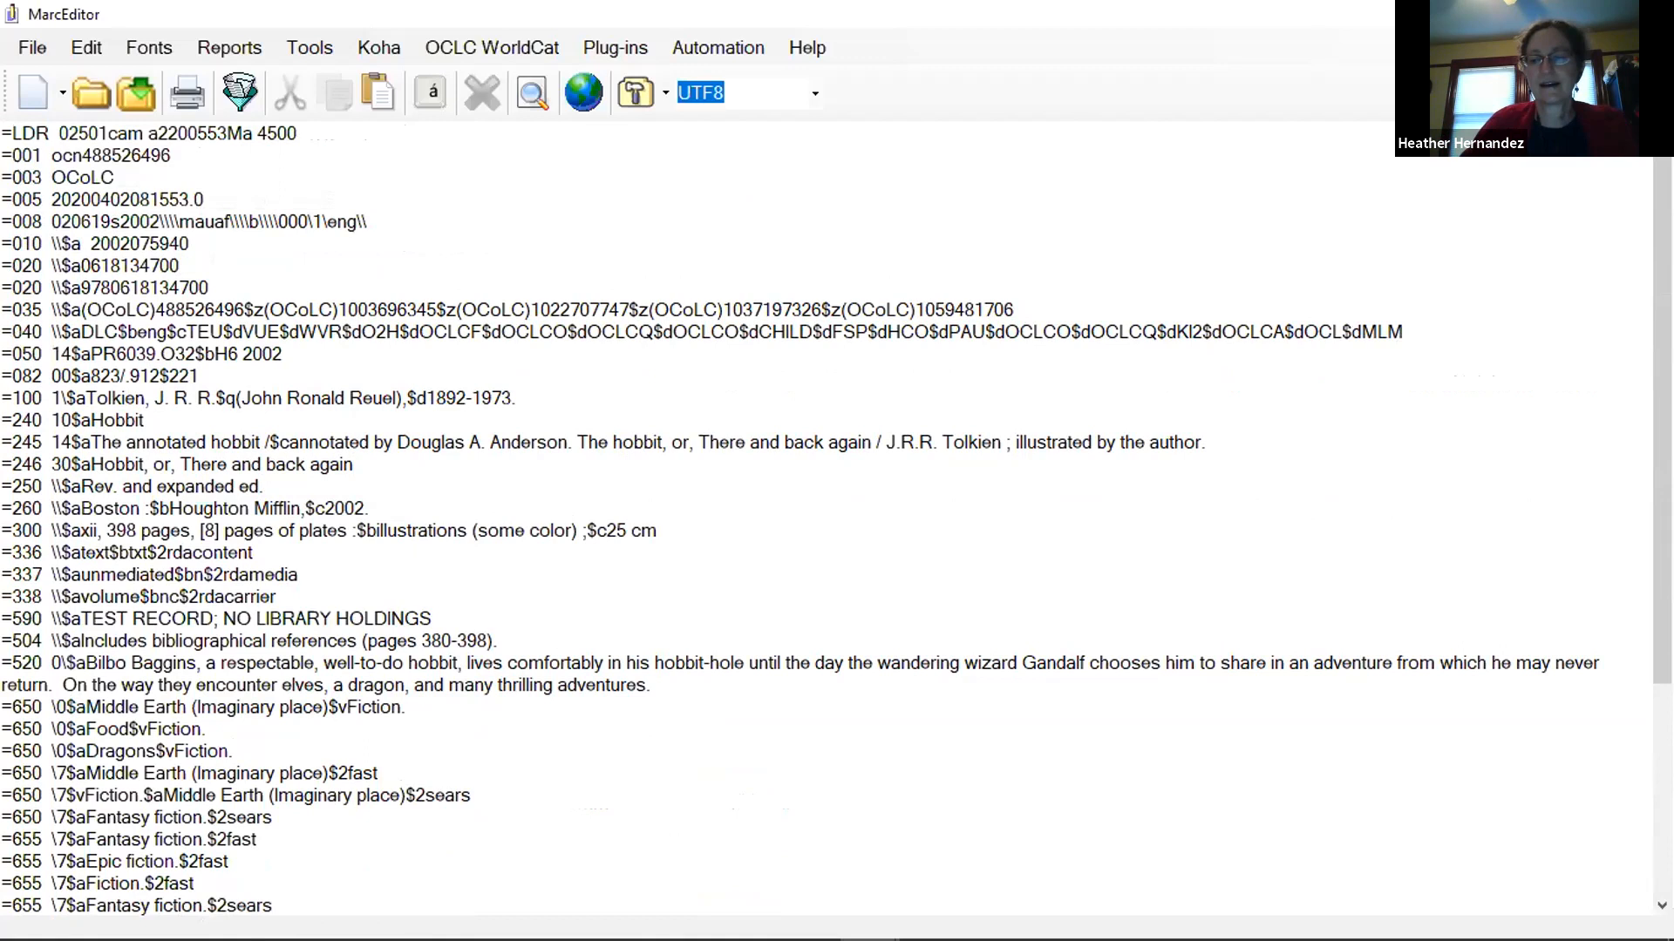
pyautogui.press('Return')
pyautogui.write('=')
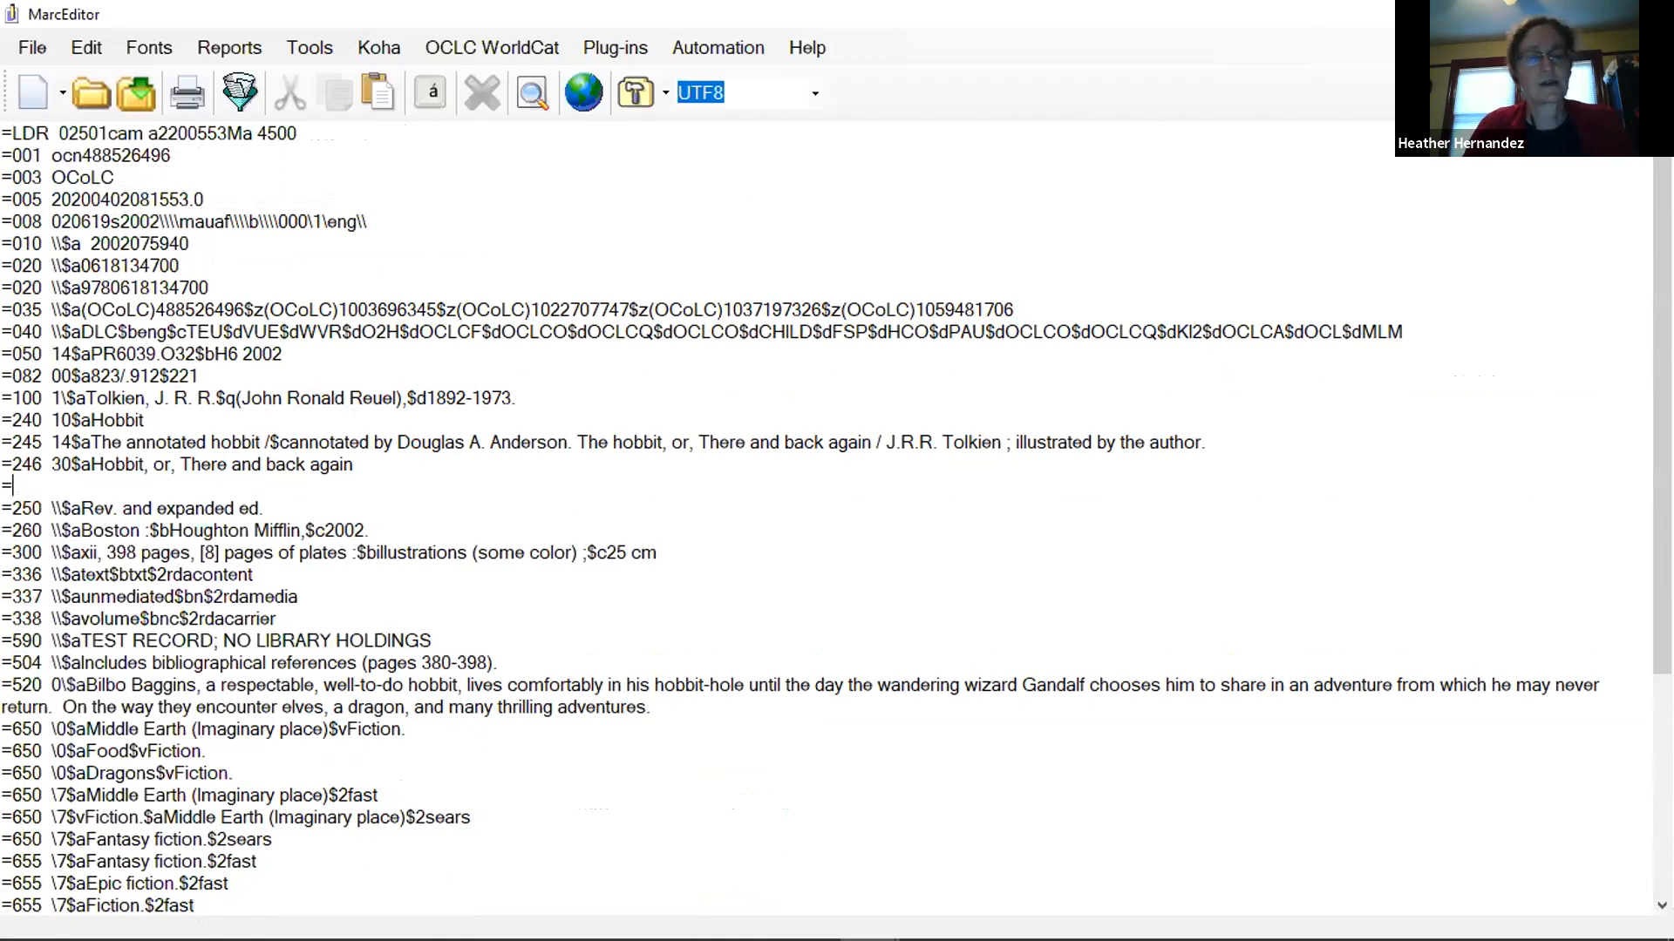
pyautogui.write('246  ')
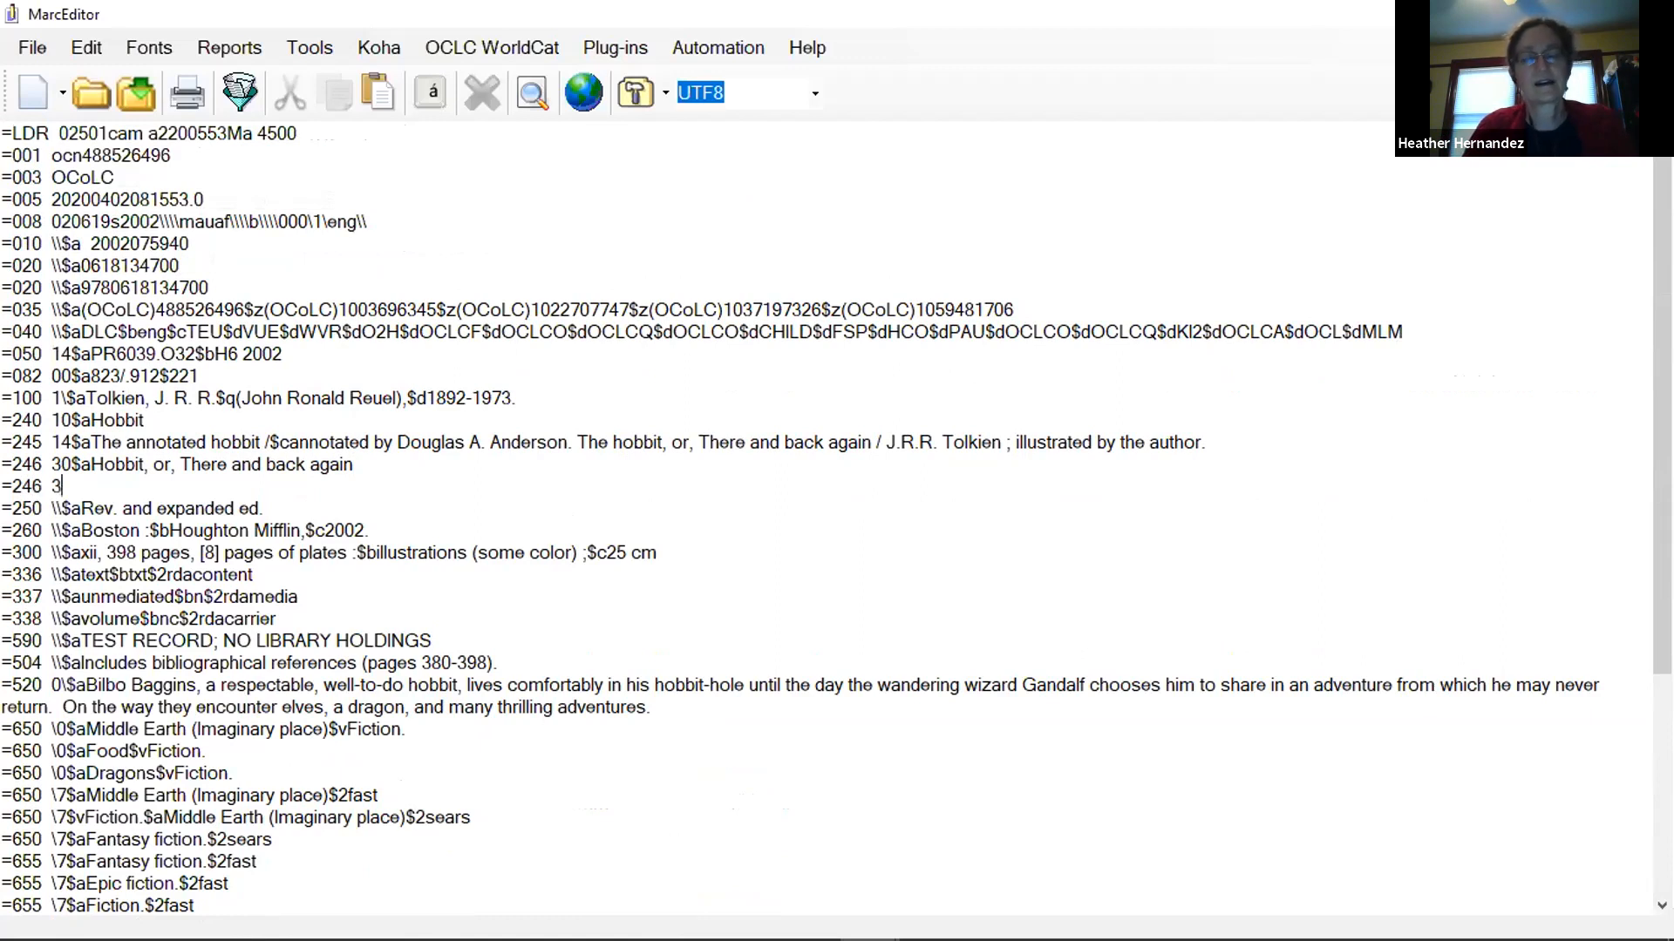
pyautogui.write('1\\$aKnown as:')
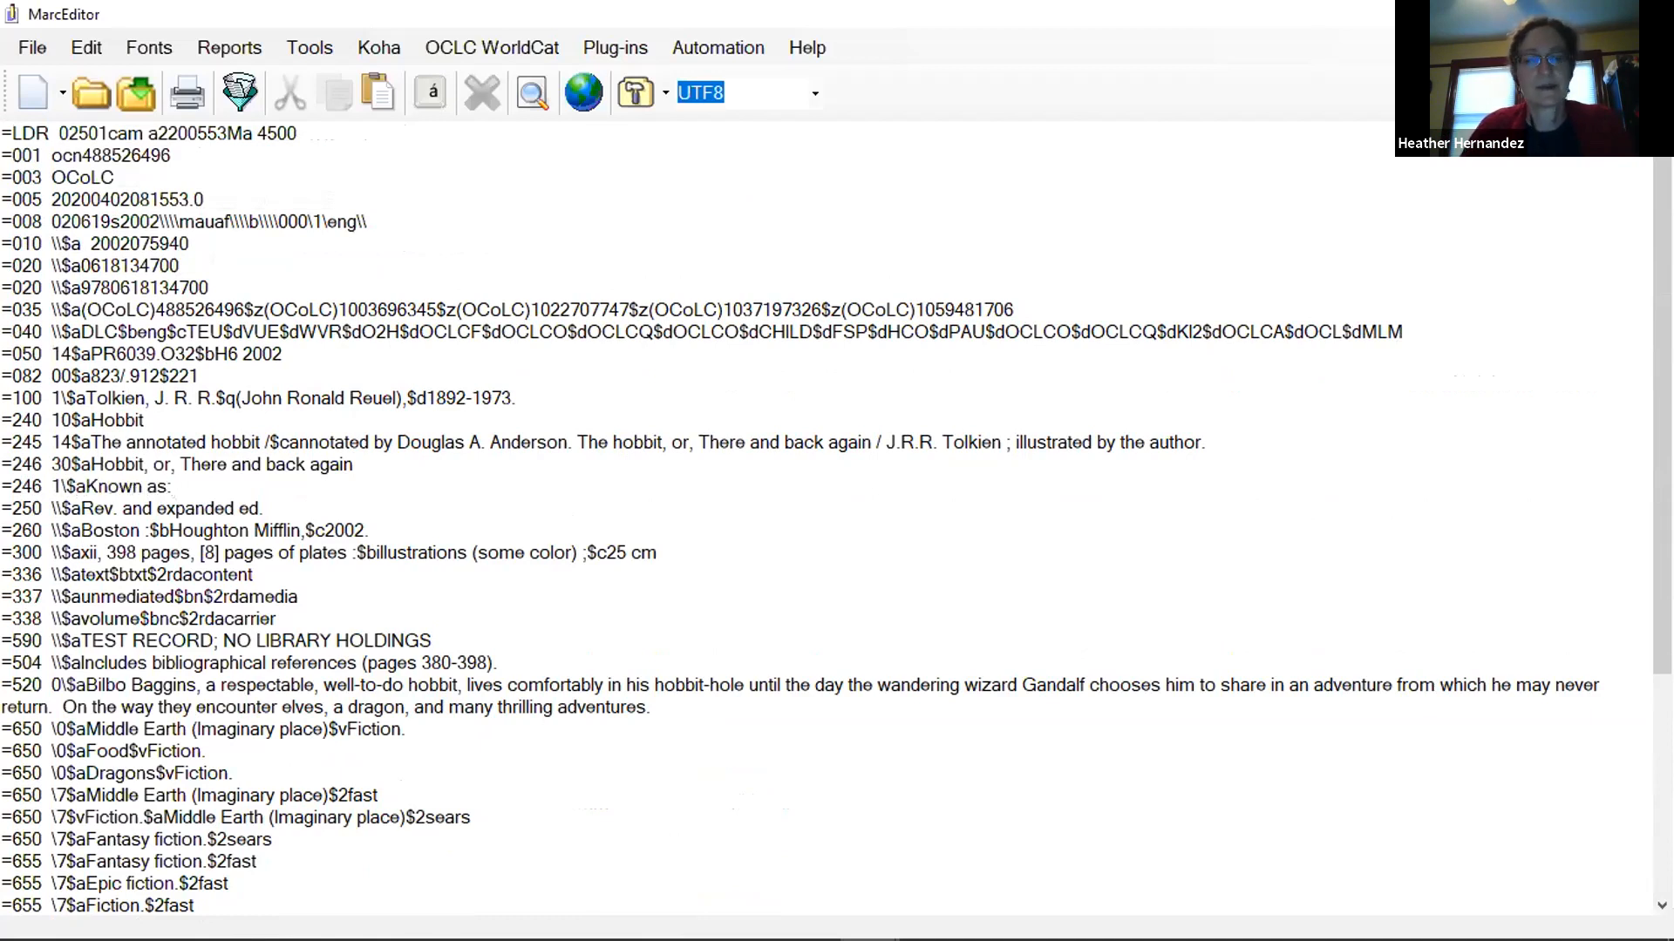
pyautogui.write('$1')
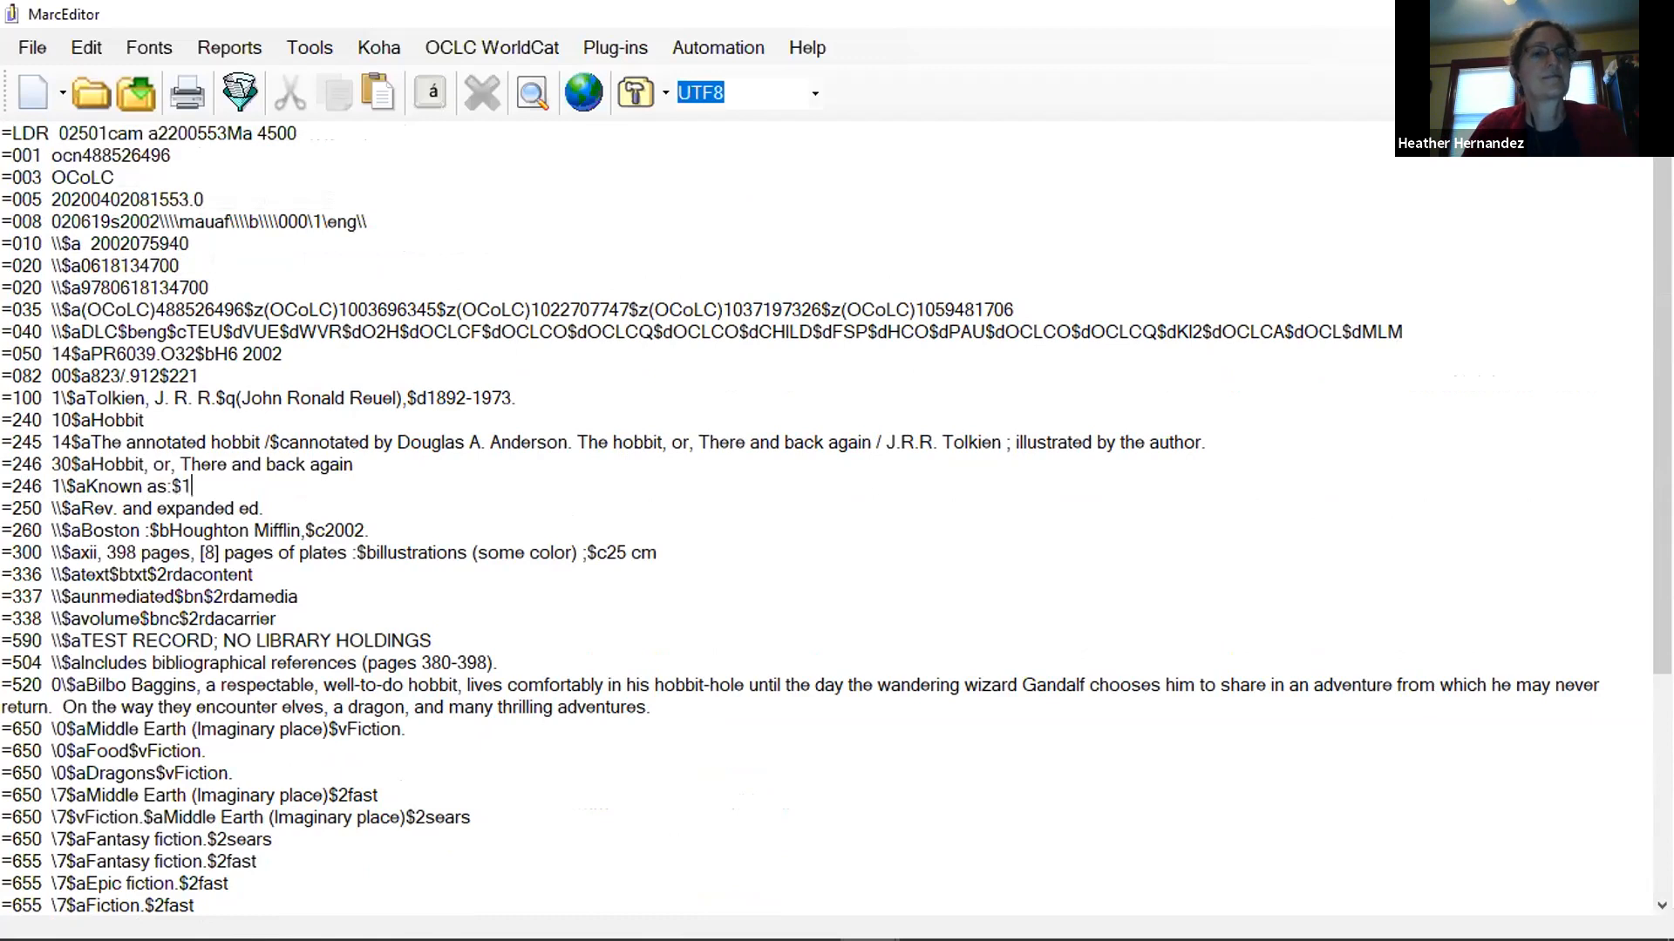
pyautogui.press('BackSpace')
pyautogui.write('iRed book')
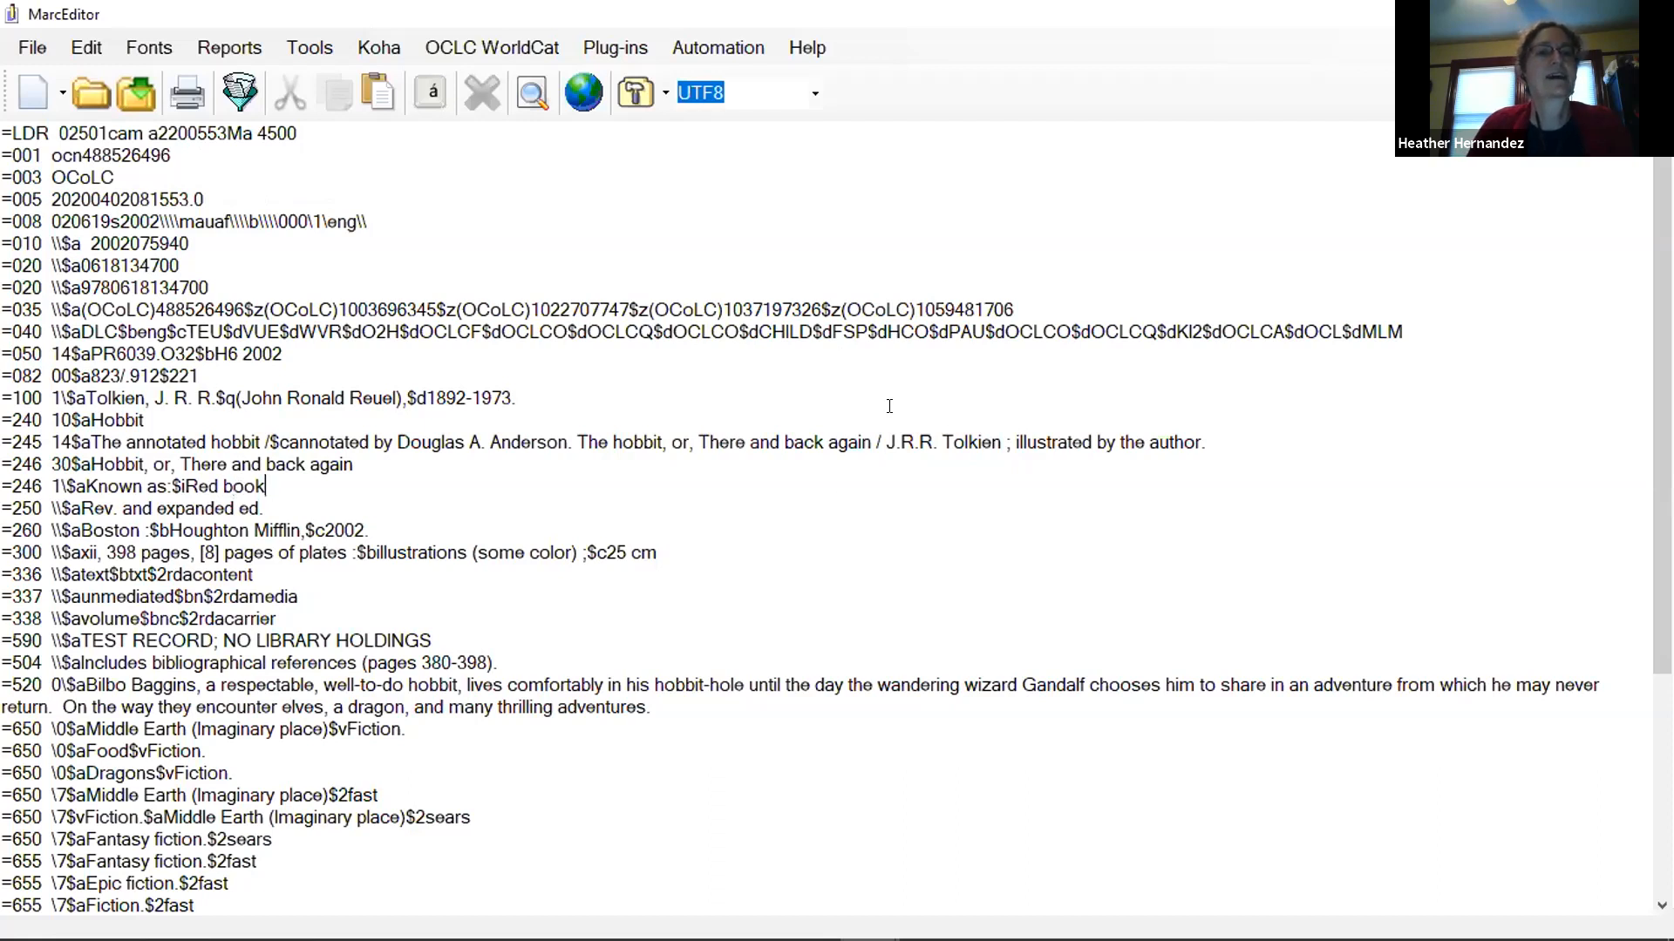
# Open the RDA Helper, review the fields it can add or modify, and close it without applying anything.
pyautogui.scroll(-4, 568, 442)
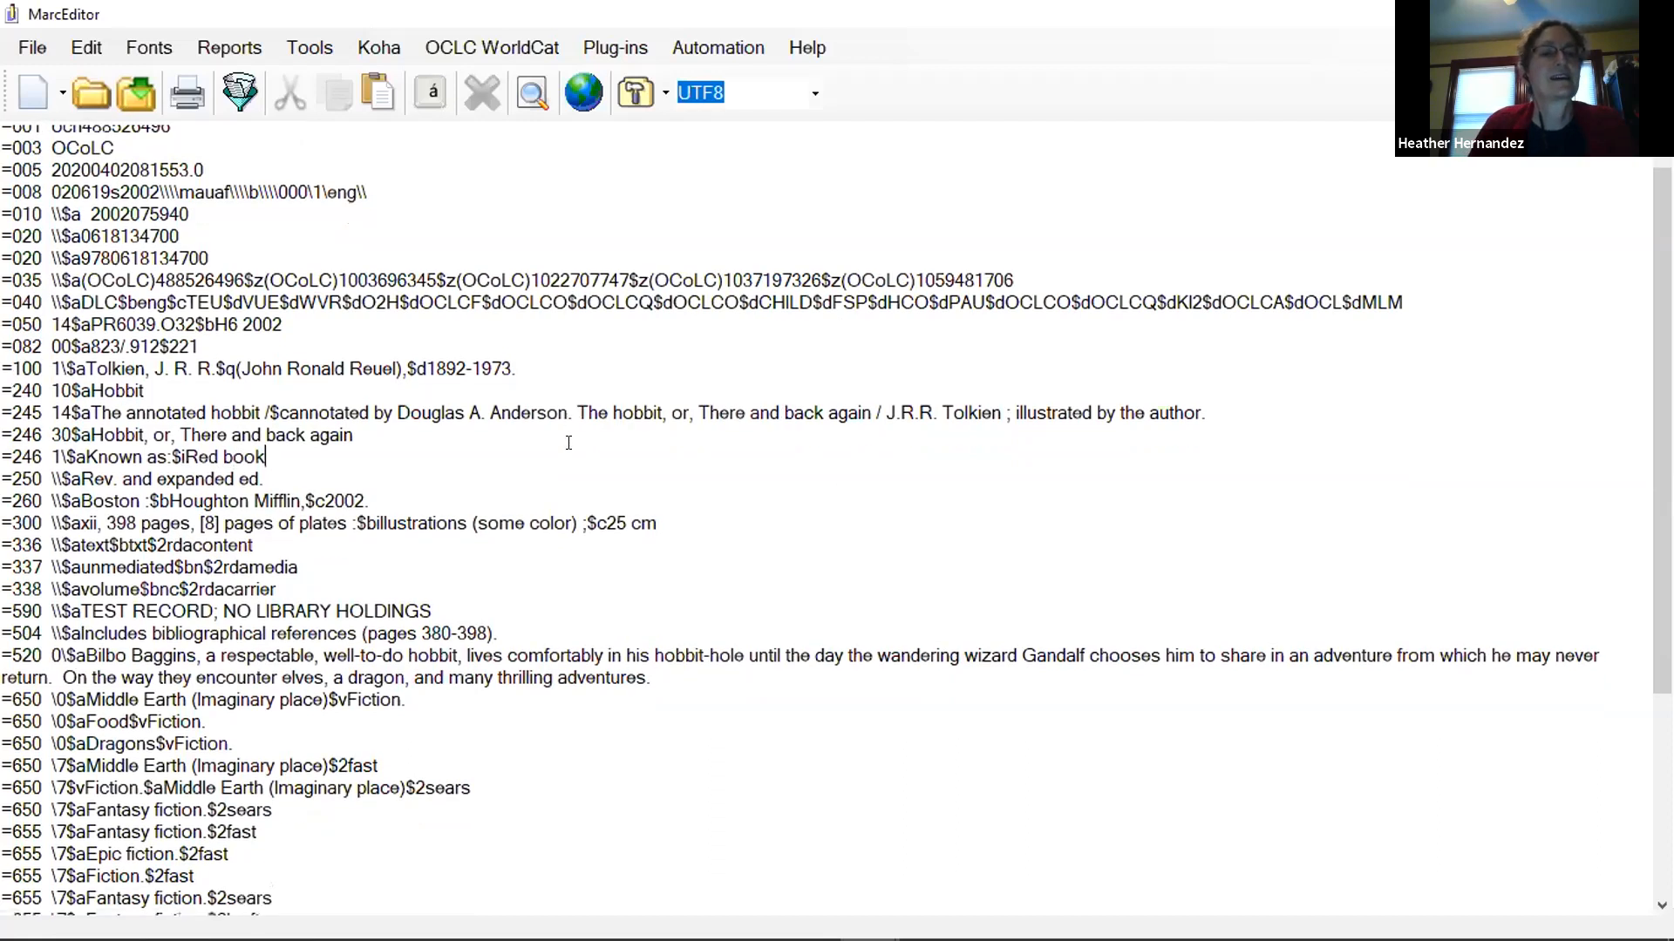
pyautogui.scroll(-1, 568, 442)
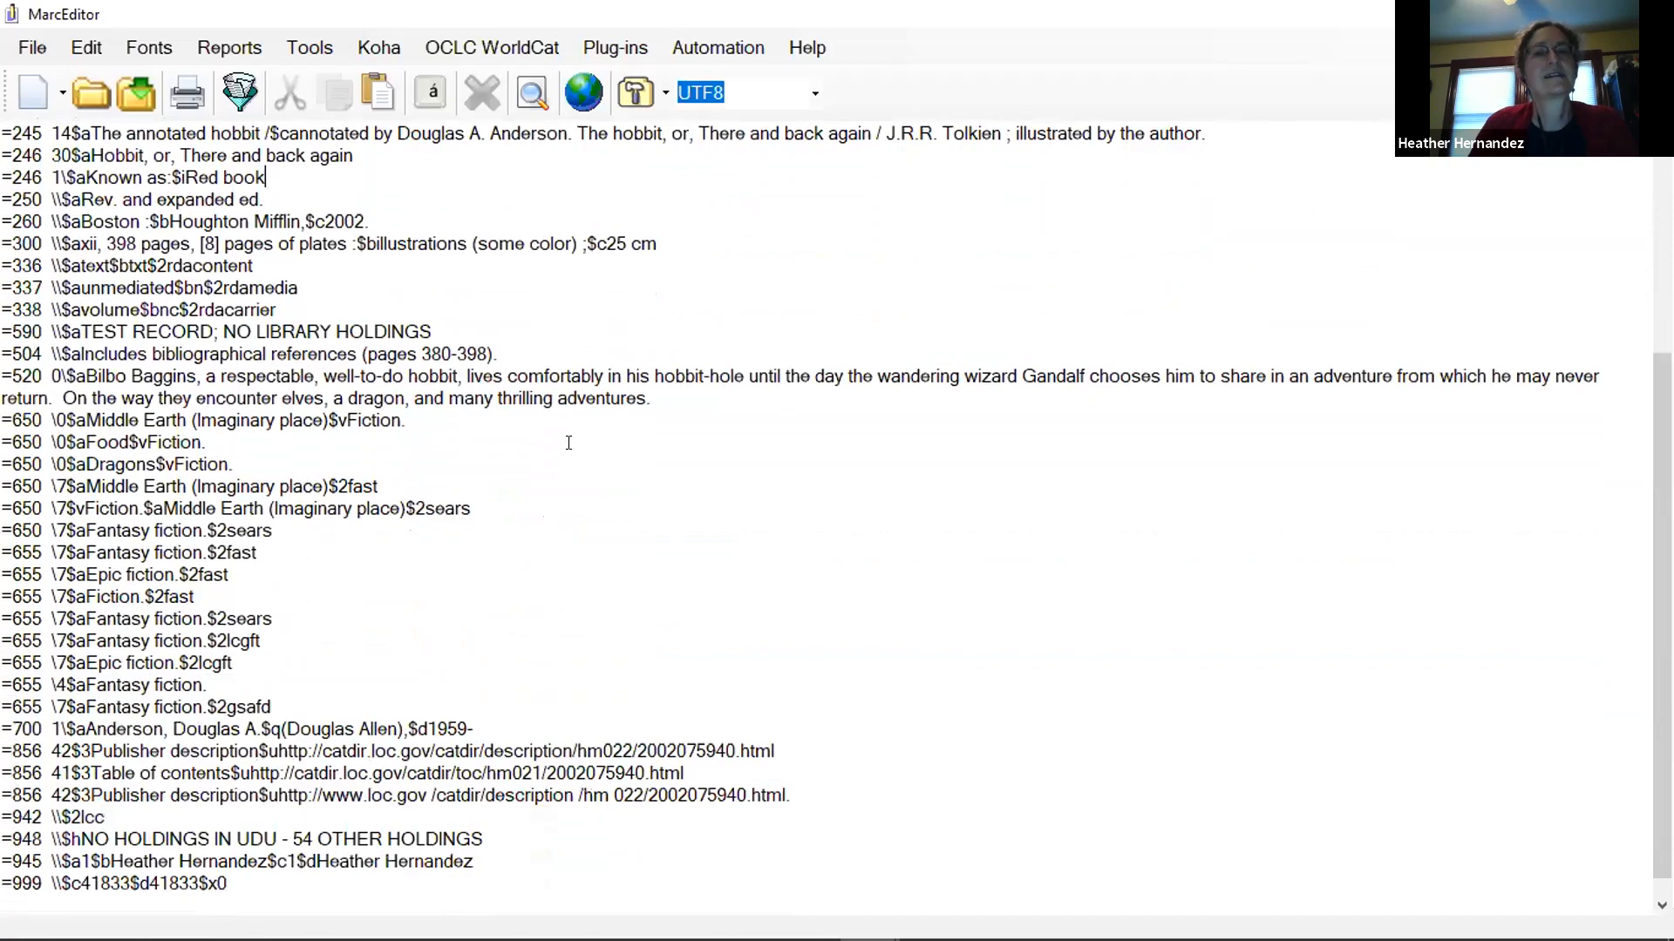
pyautogui.scroll(5, 605, 505)
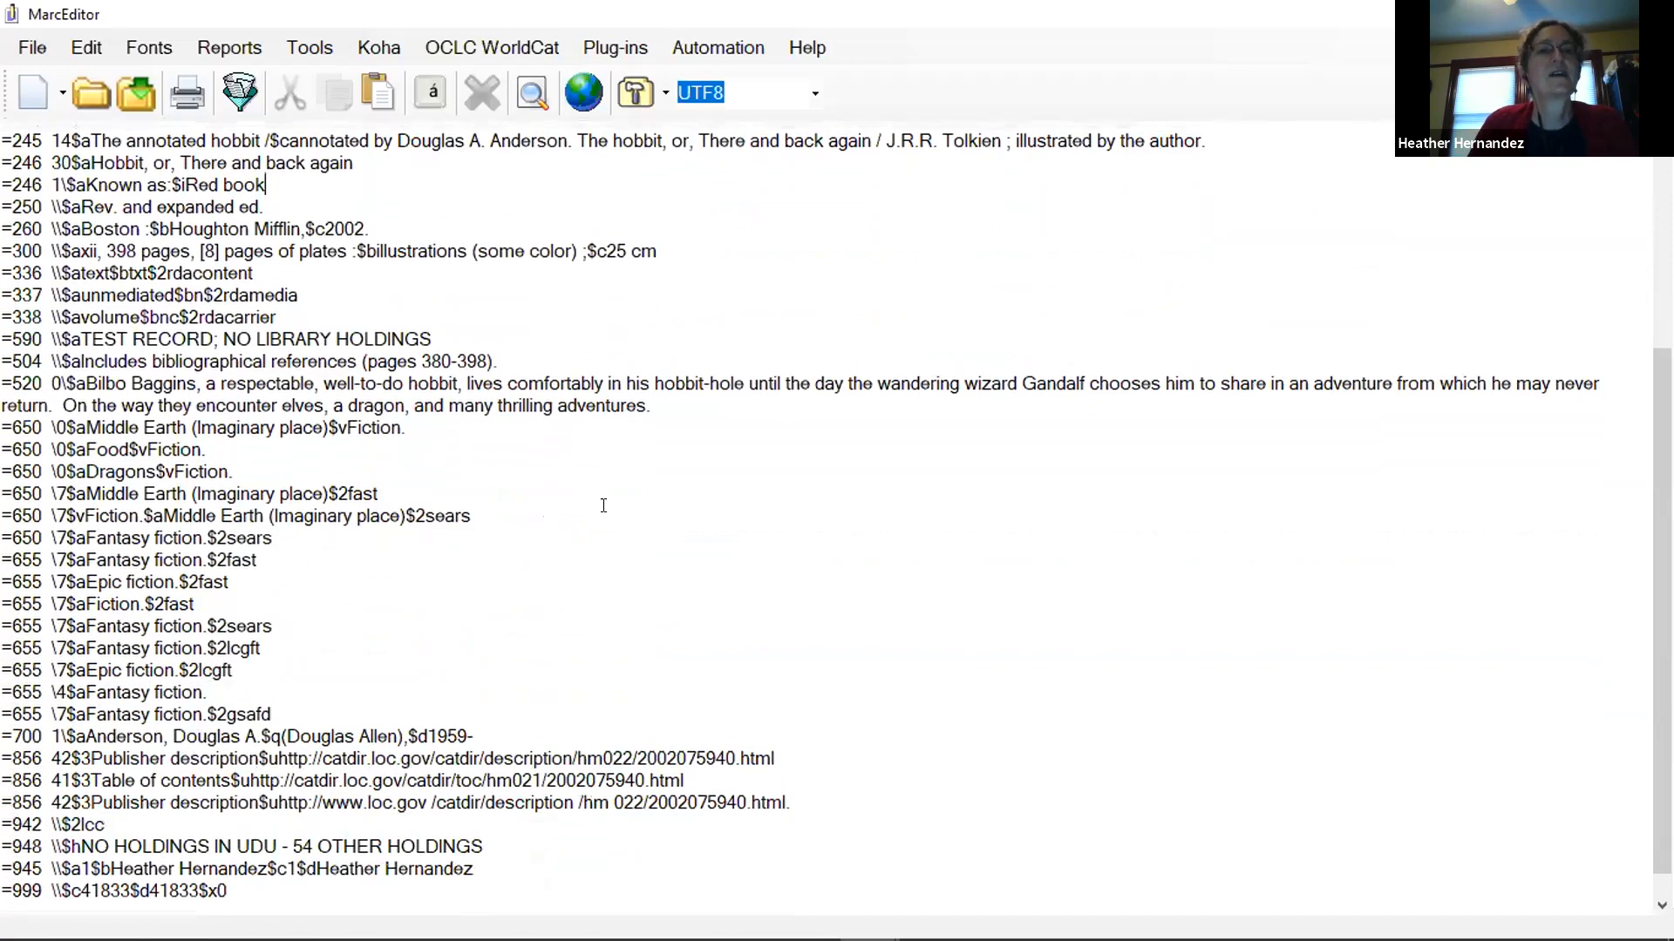
pyautogui.scroll(1, 604, 505)
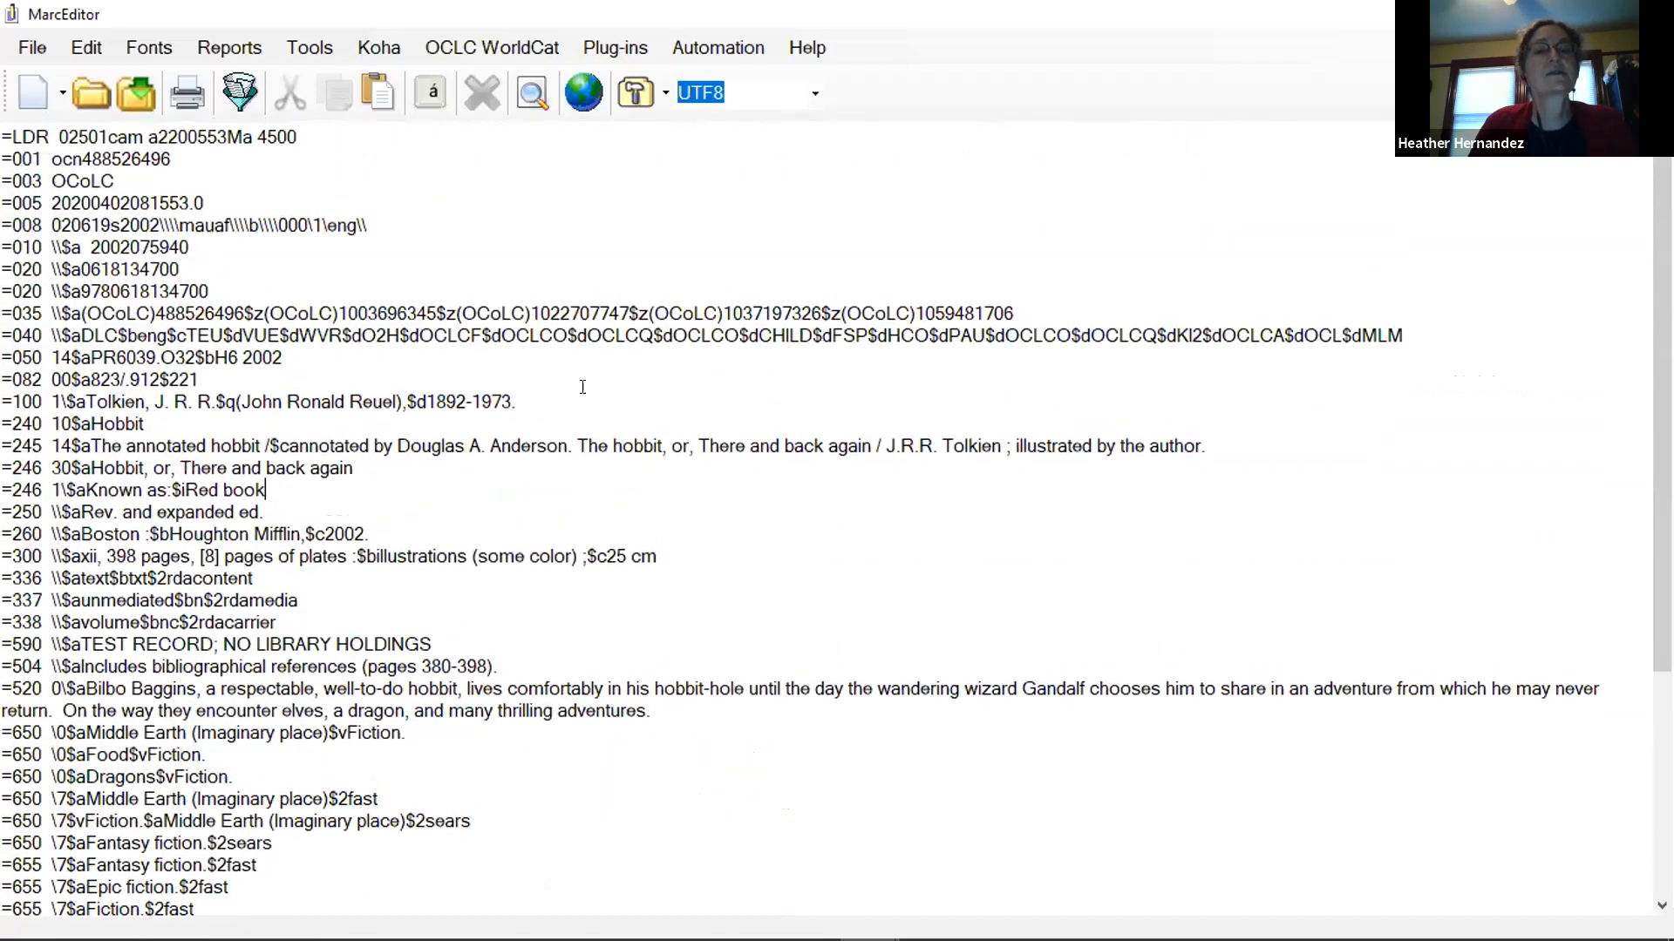
pyautogui.click(312, 49)
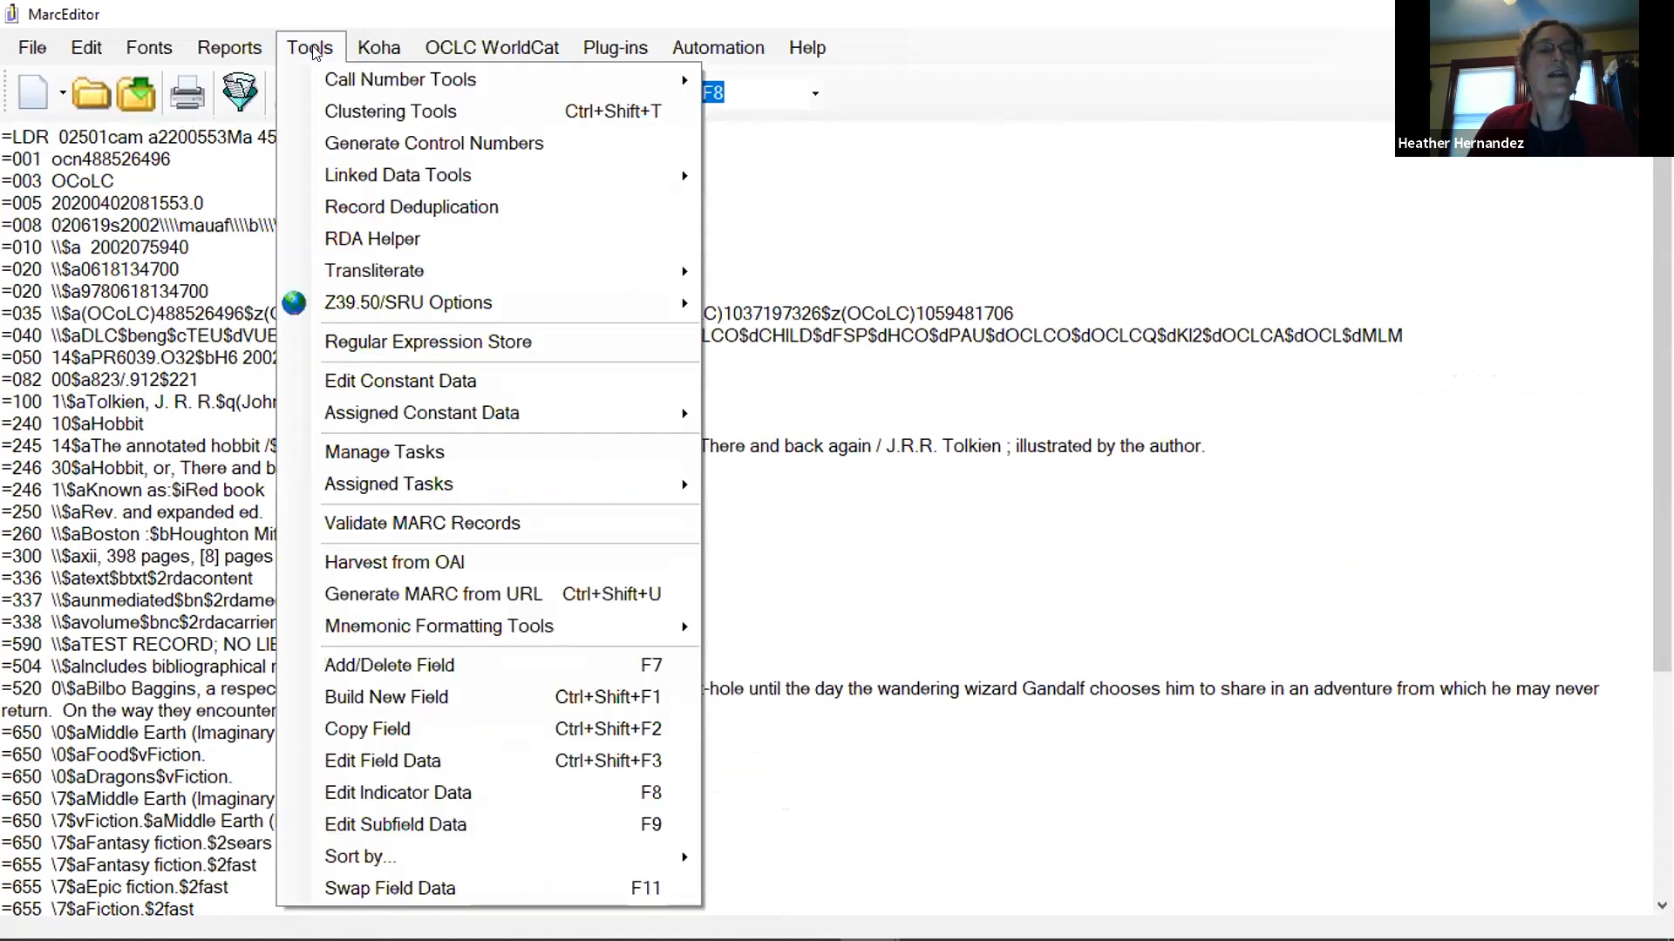
pyautogui.click(412, 237)
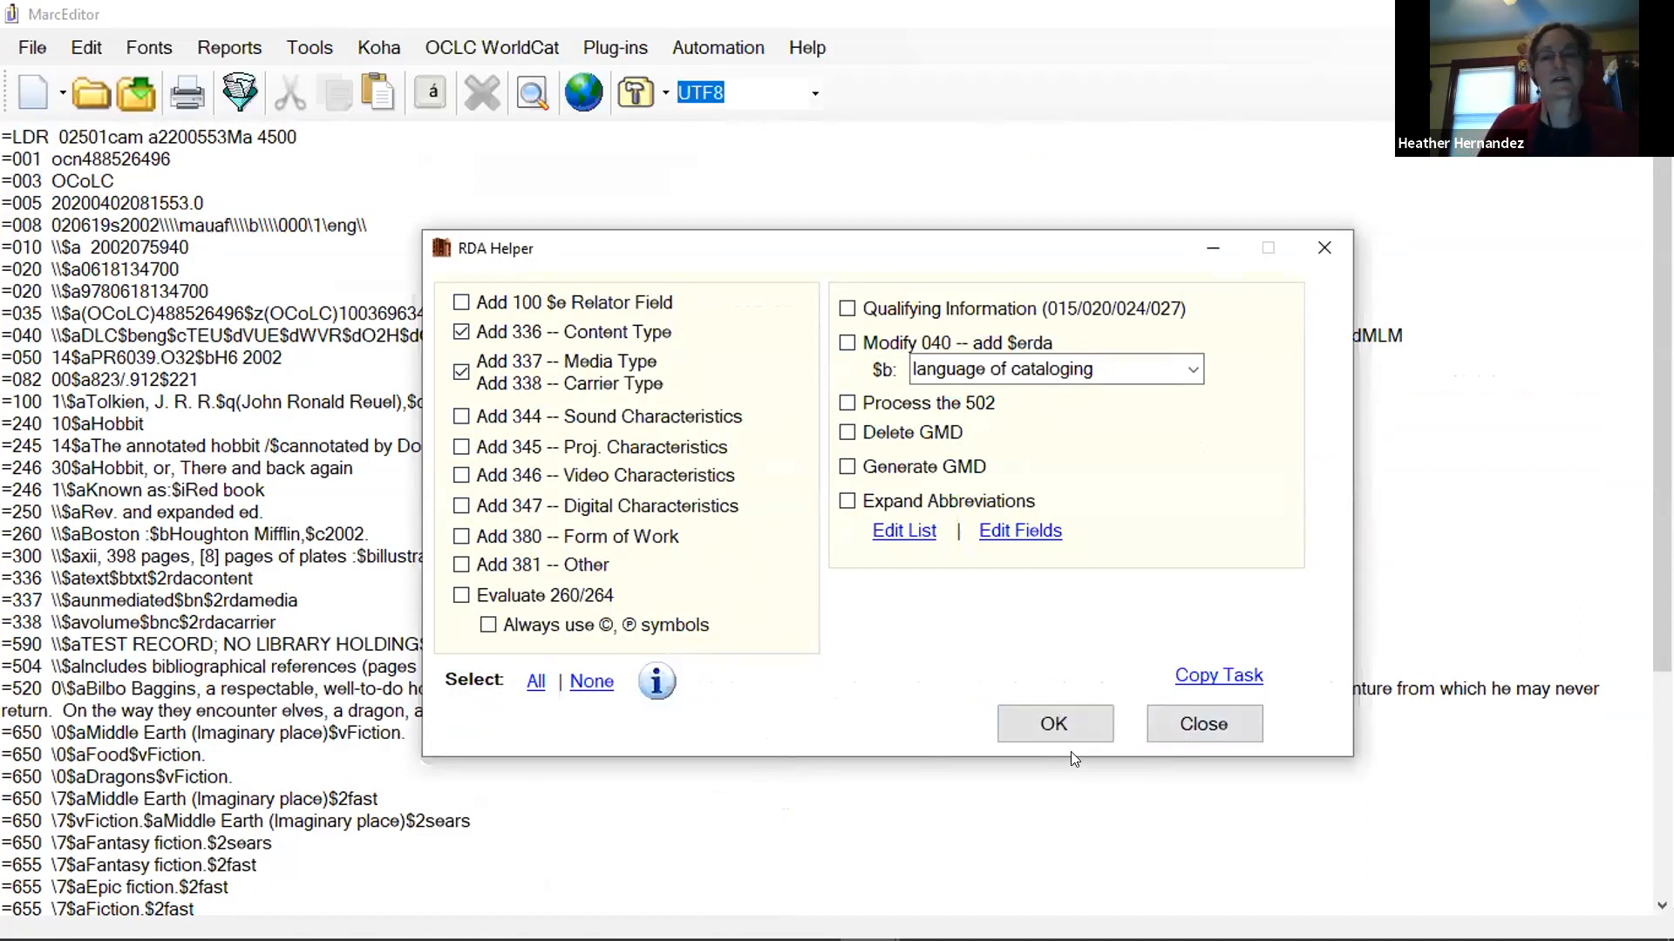
pyautogui.click(1203, 724)
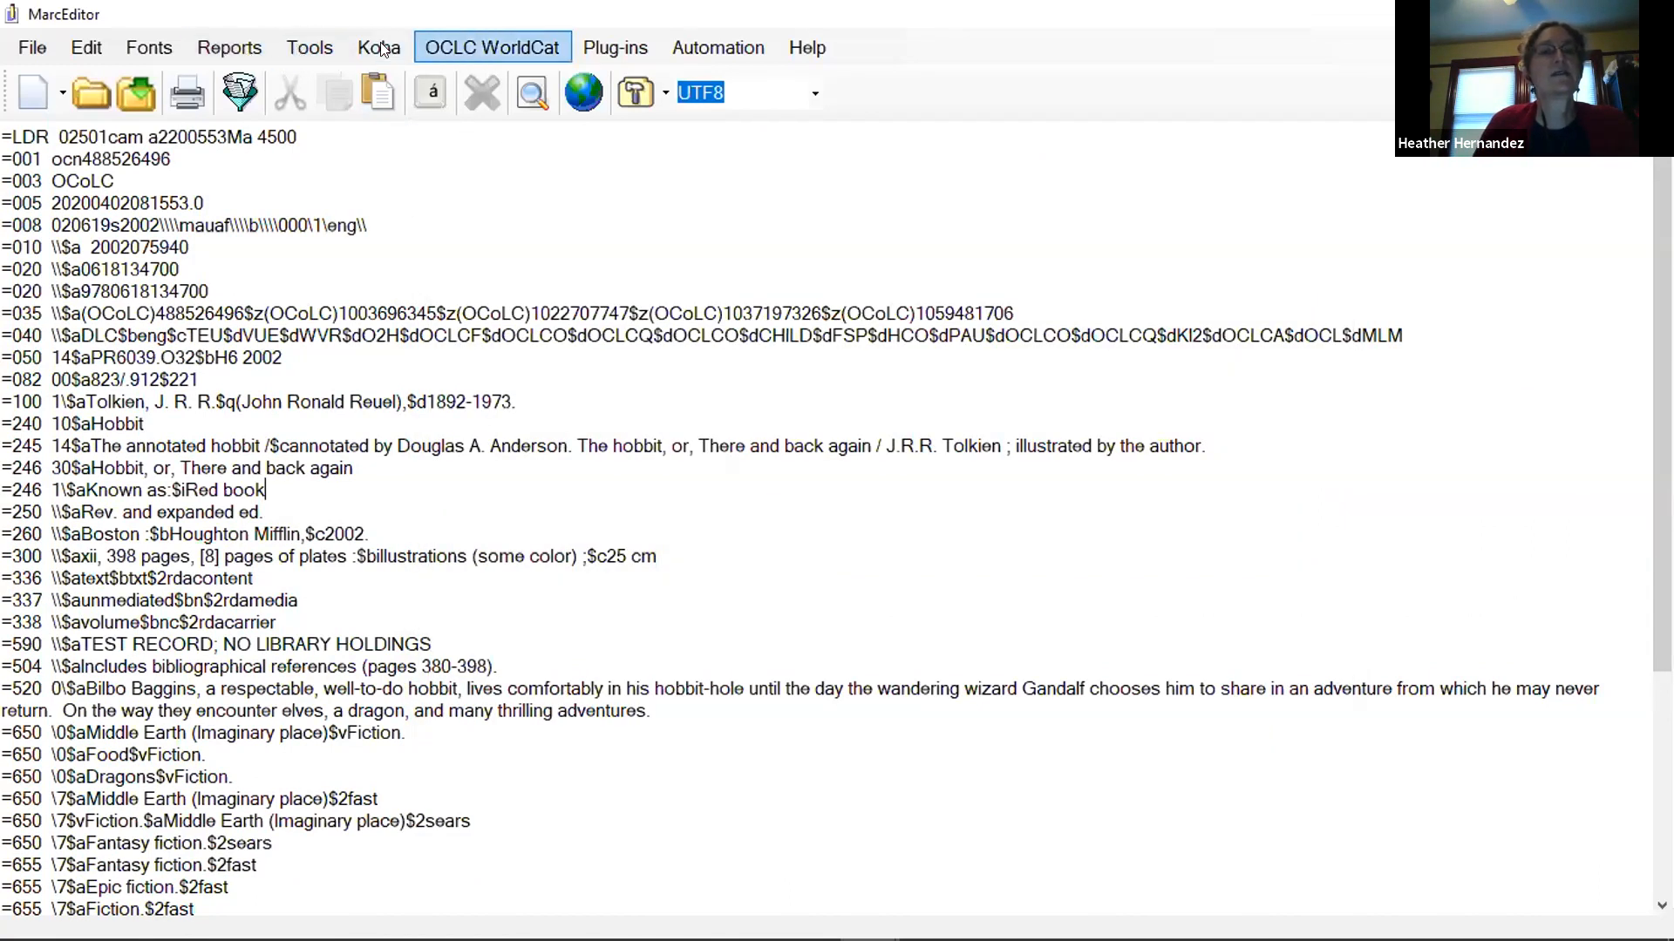
# Validate the current record with MARCValidator using the rules file, review the results, and close the validator.
pyautogui.click(316, 49)
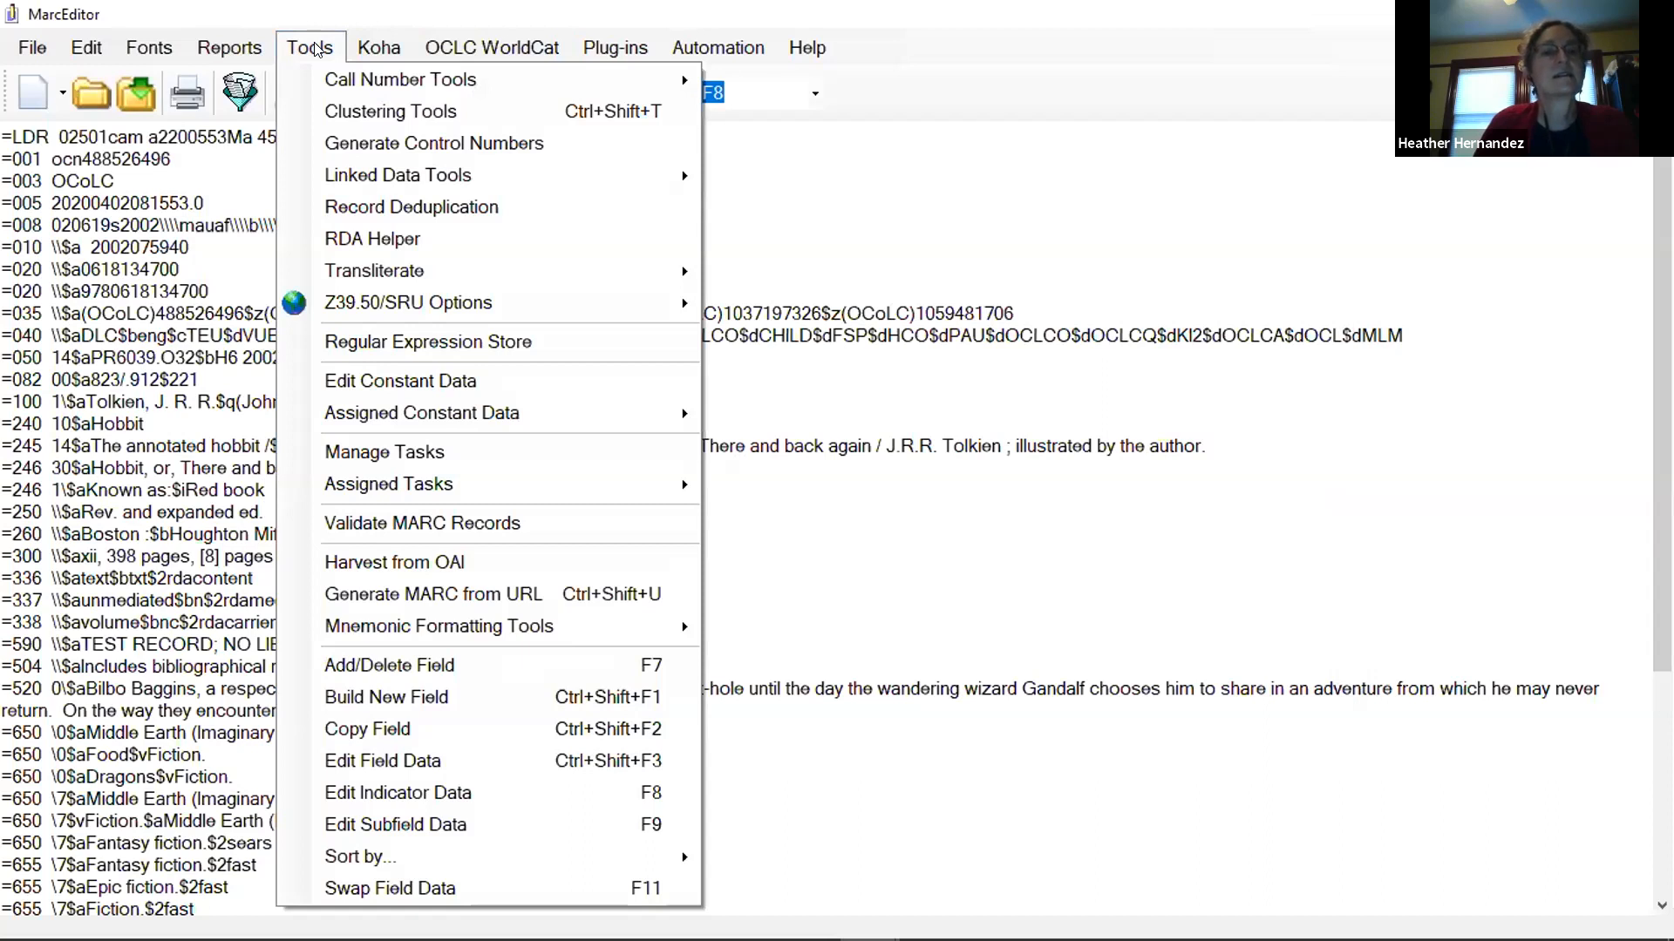
pyautogui.click(480, 523)
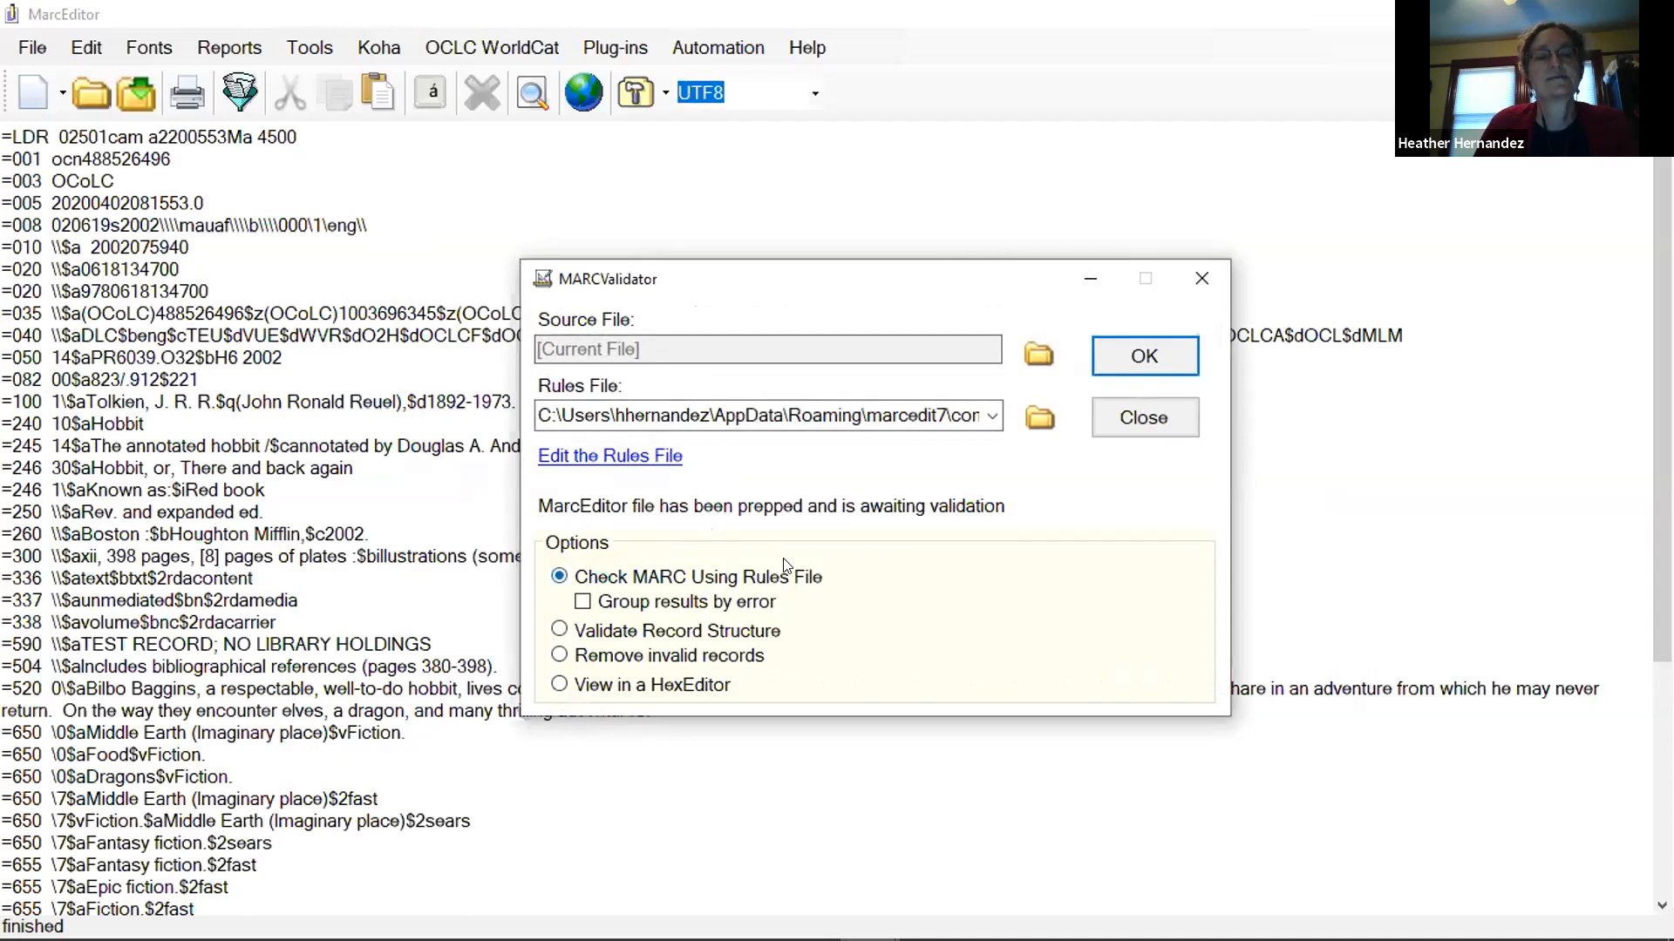
pyautogui.click(1129, 362)
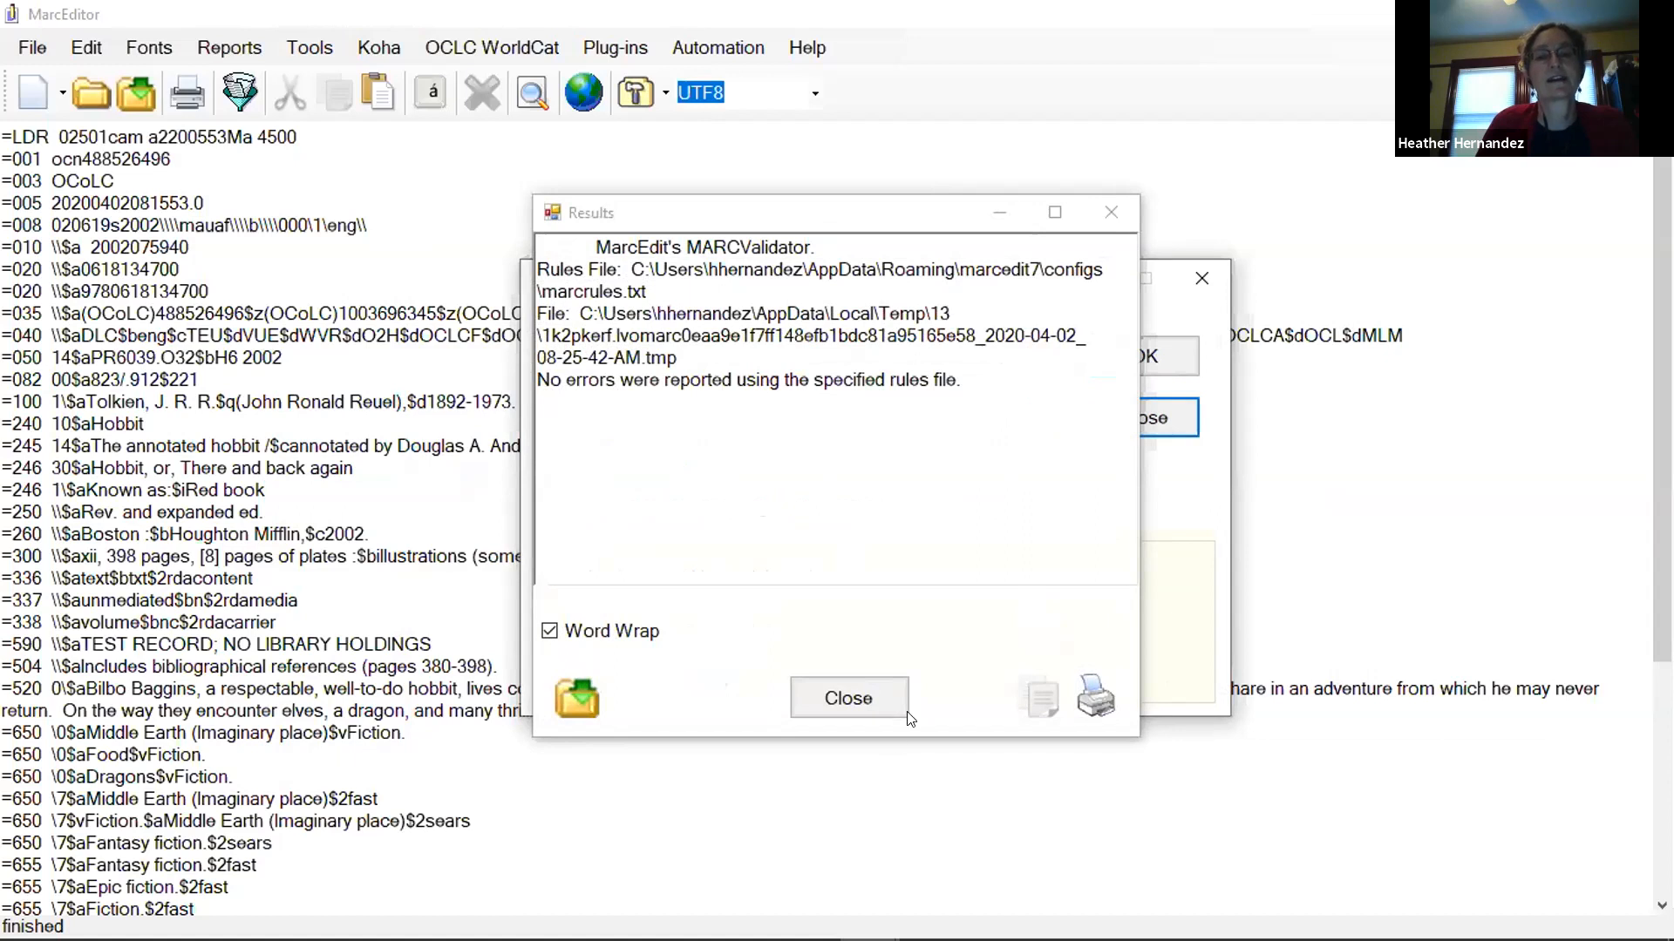
pyautogui.click(847, 698)
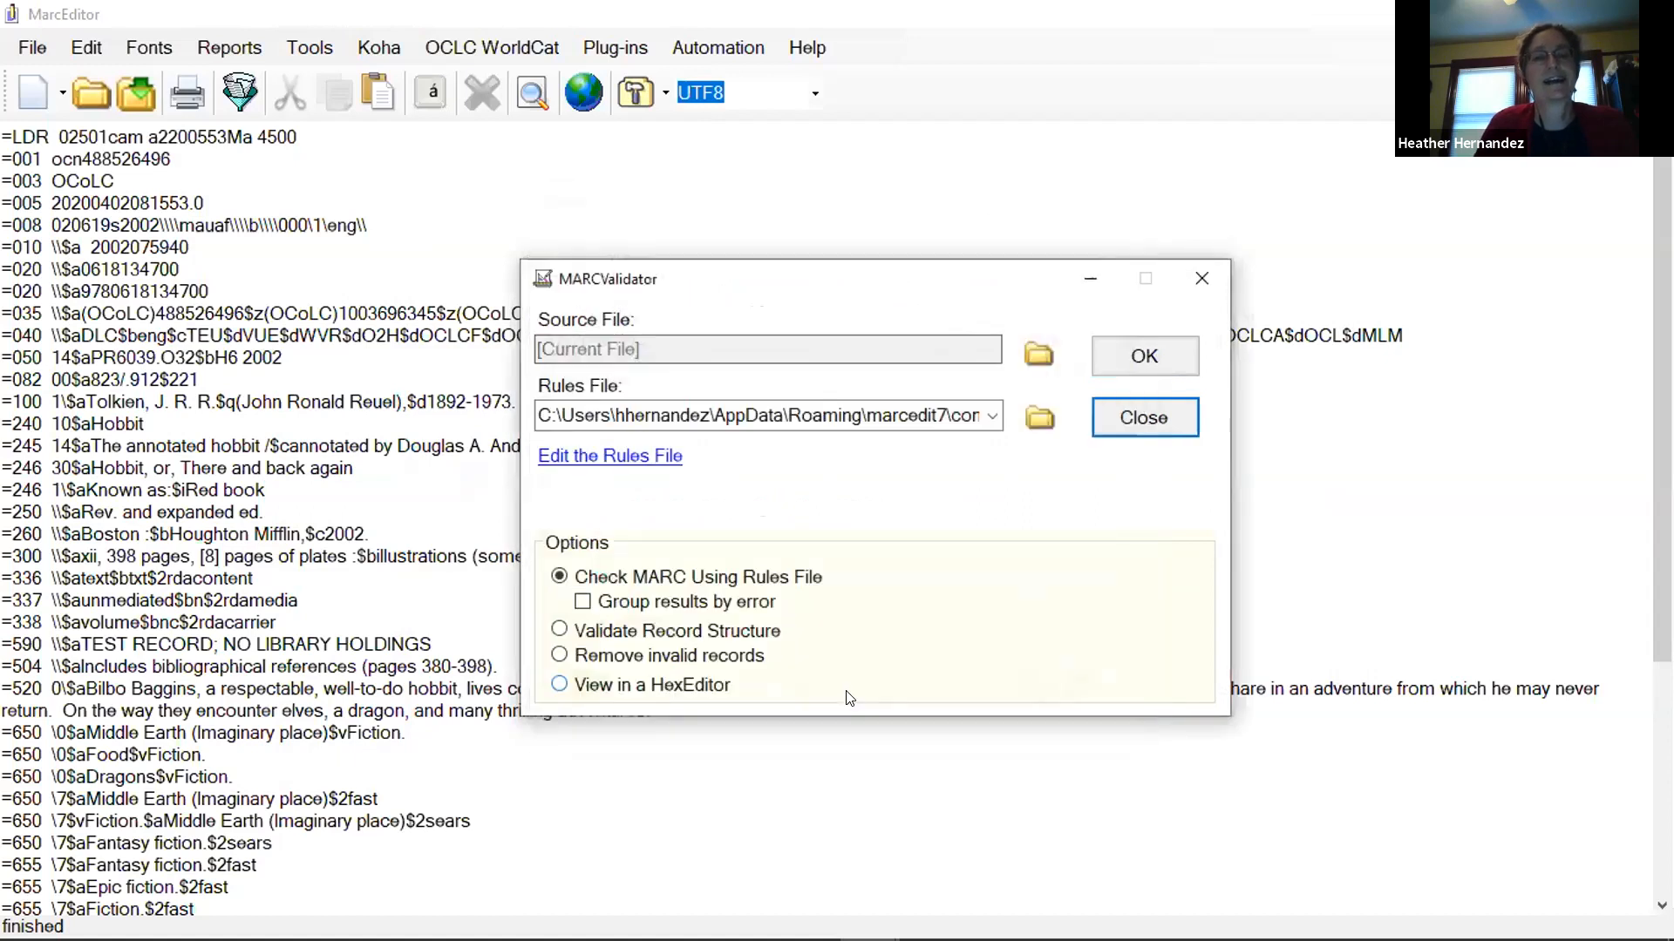
pyautogui.click(1145, 419)
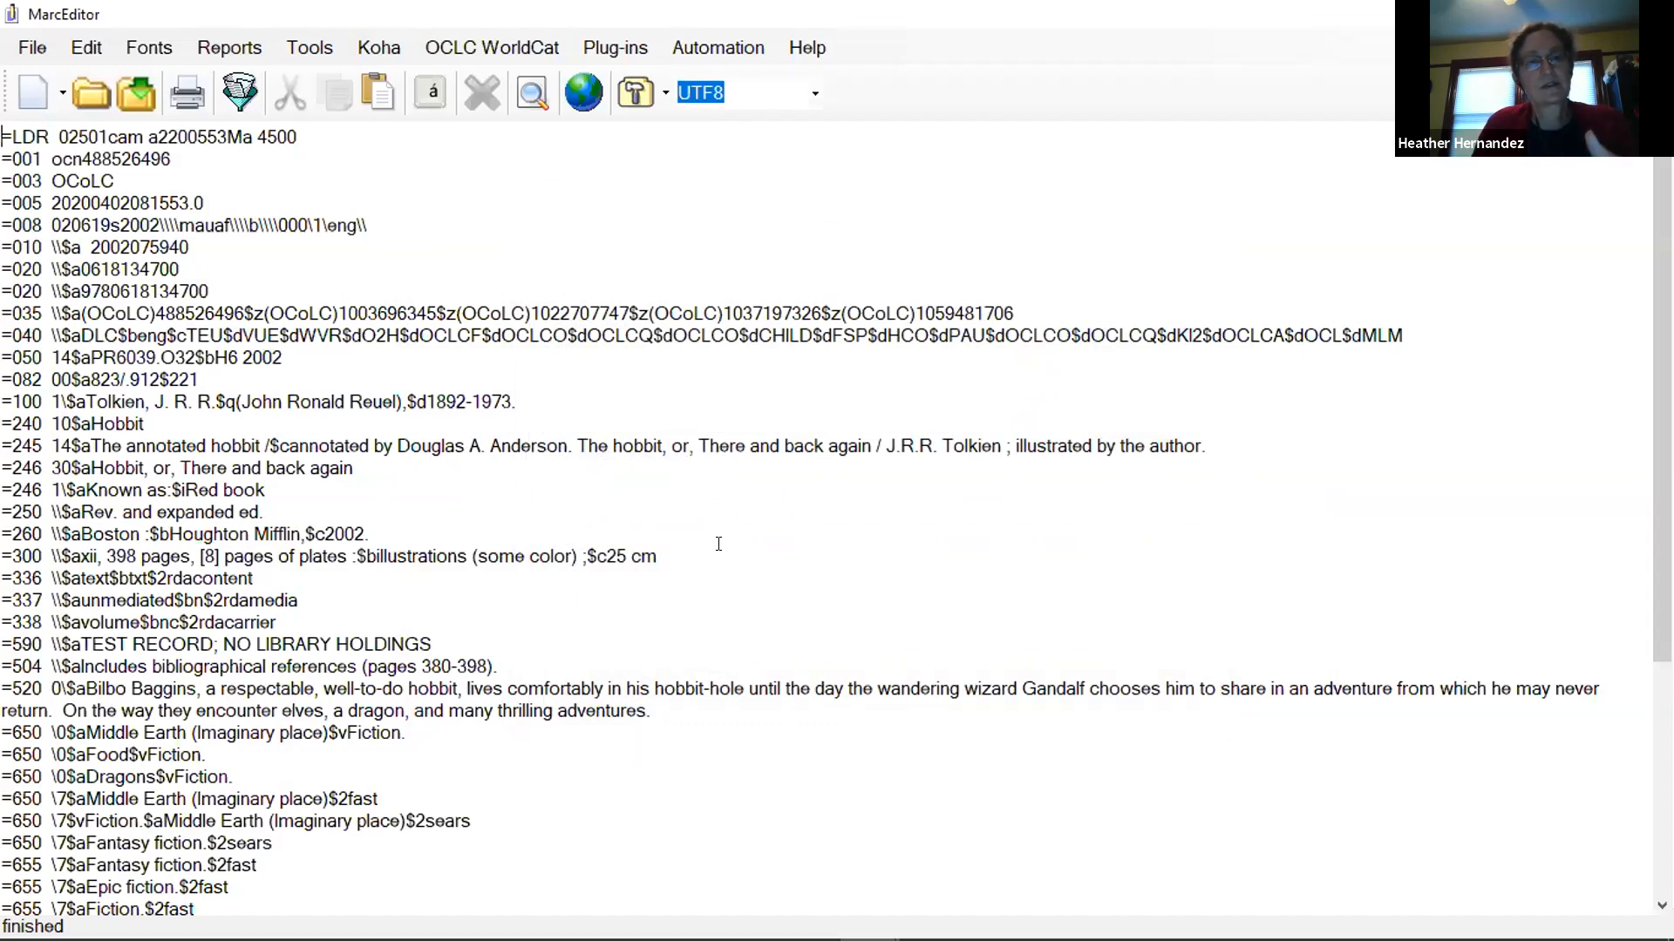
# Highlight the Koha record number in subfield c of the 999 field to point it out.
pyautogui.scroll(-4, 719, 544)
pyautogui.scroll(-1, 699, 540)
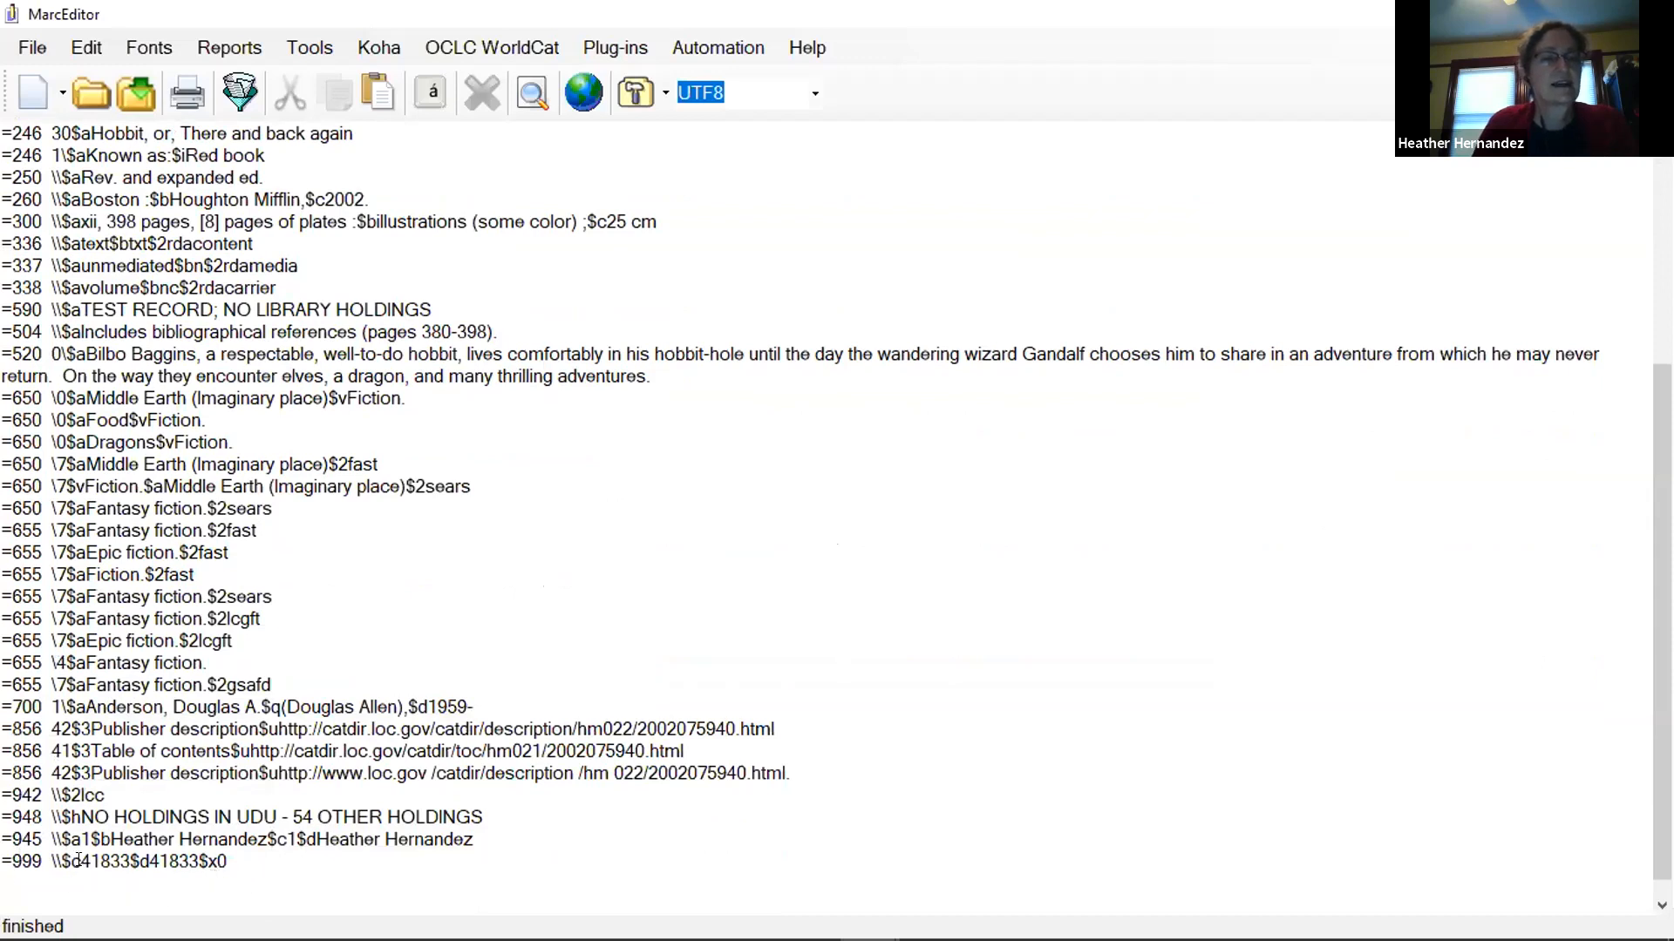
pyautogui.moveTo(79, 859); pyautogui.dragTo(116, 855)
pyautogui.moveTo(126, 853); pyautogui.dragTo(131, 859)
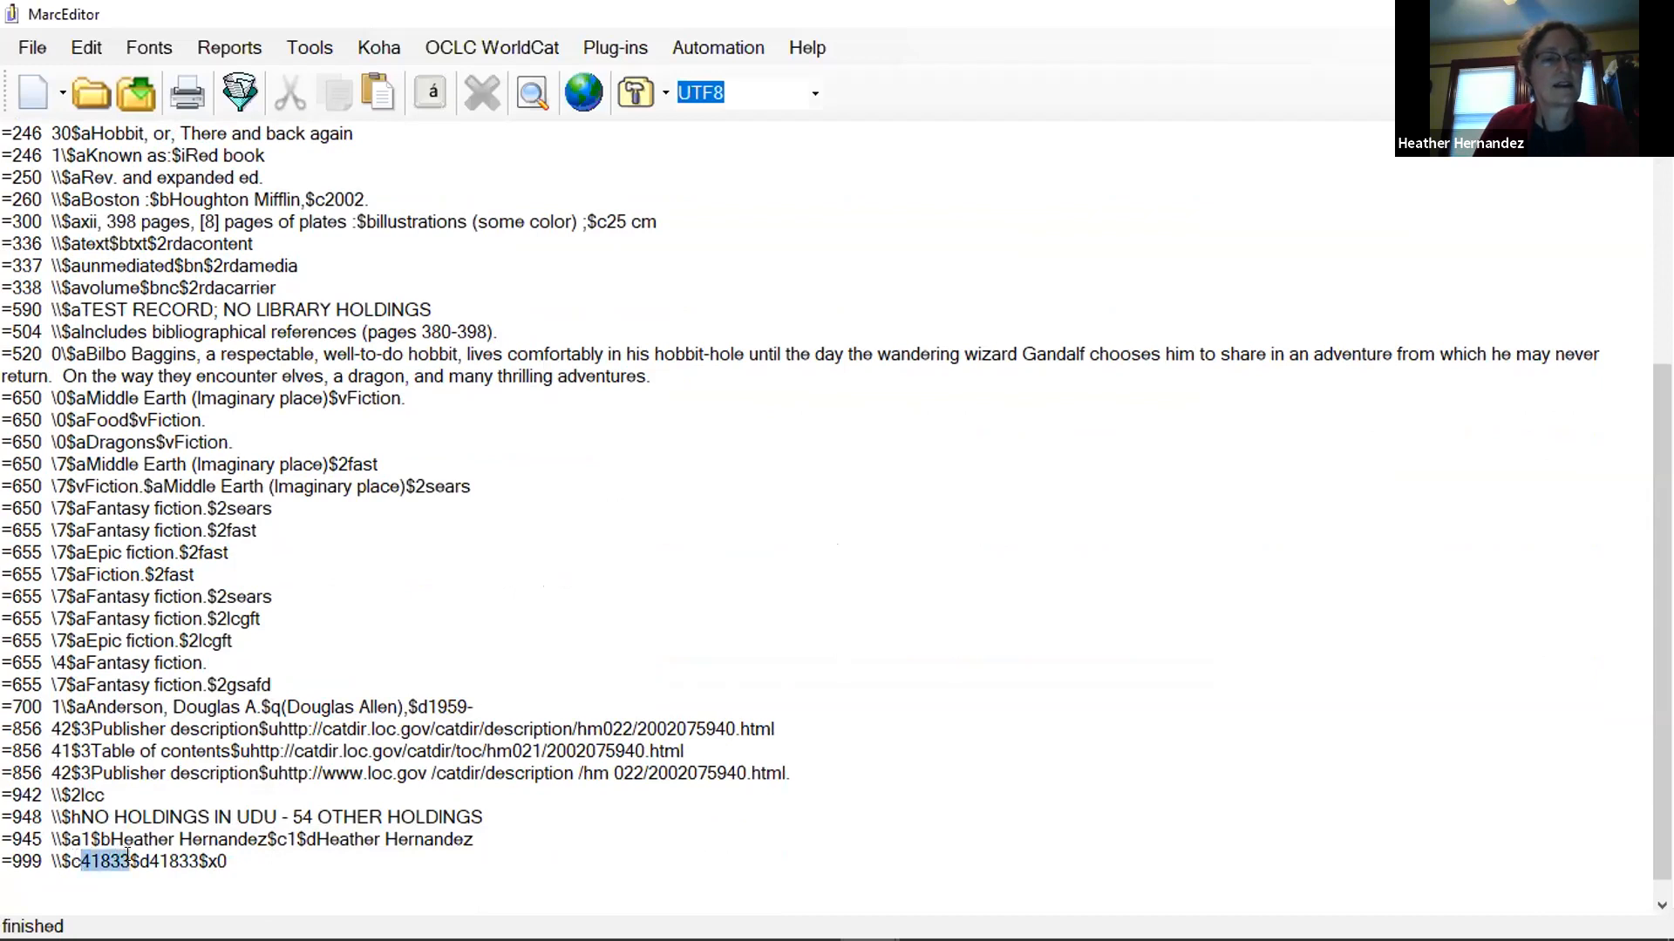
pyautogui.click(364, 873)
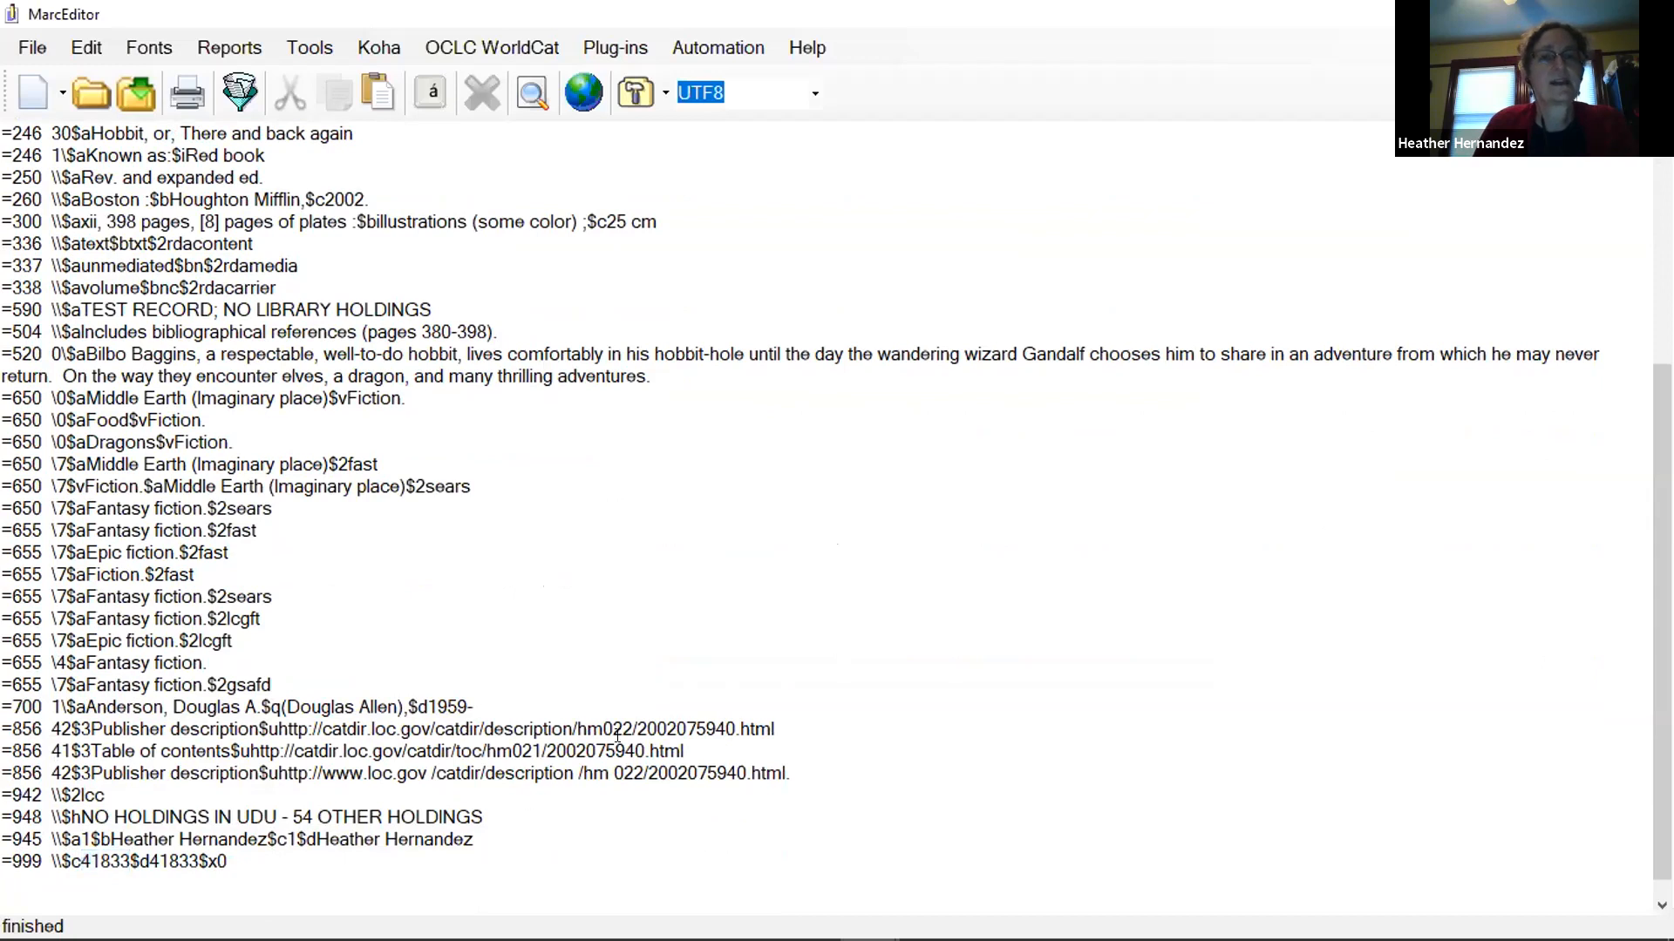
# Update the edited record in Koha, allowing item data to be updated if present in the record.
pyautogui.click(380, 53)
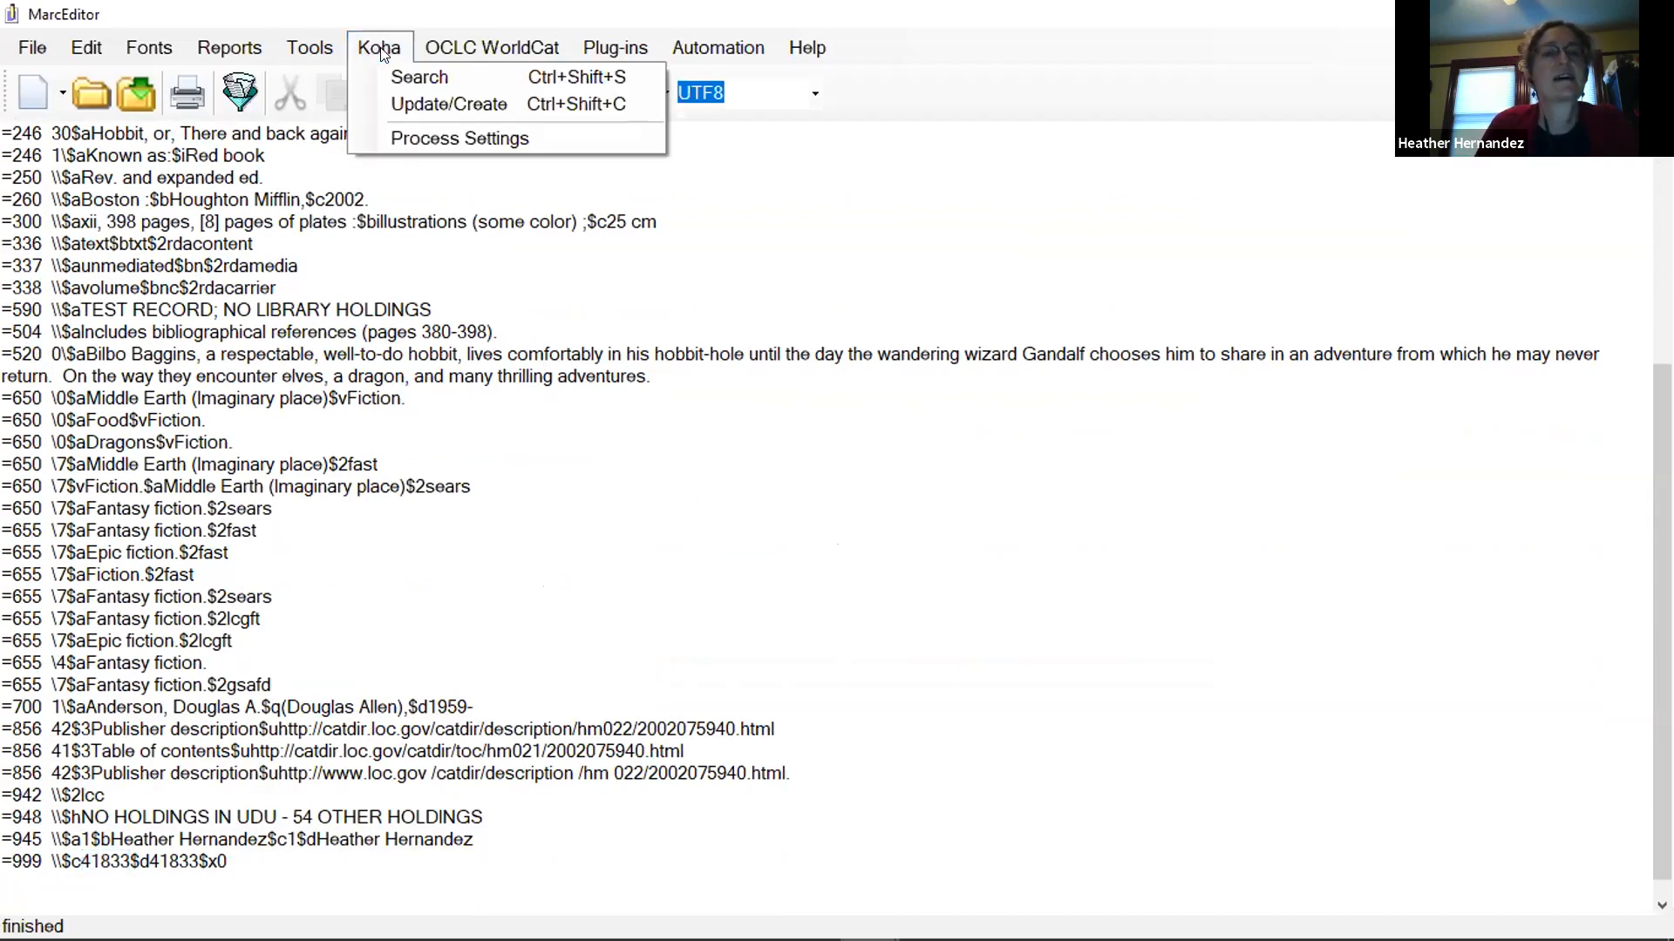
pyautogui.click(415, 107)
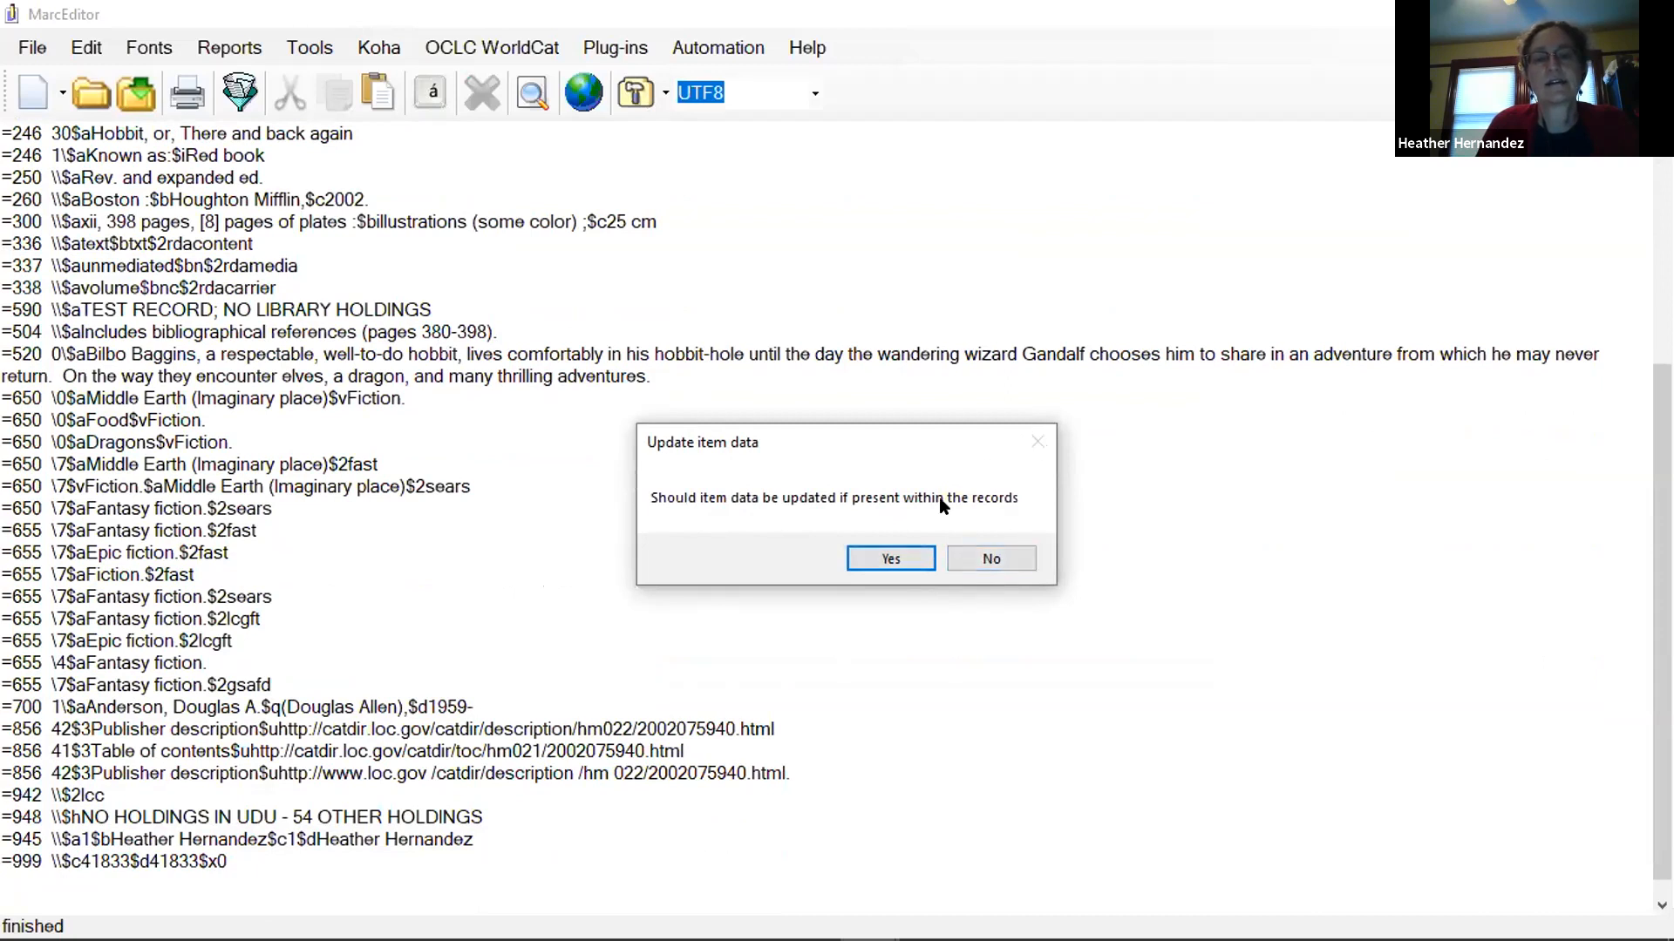
pyautogui.click(875, 556)
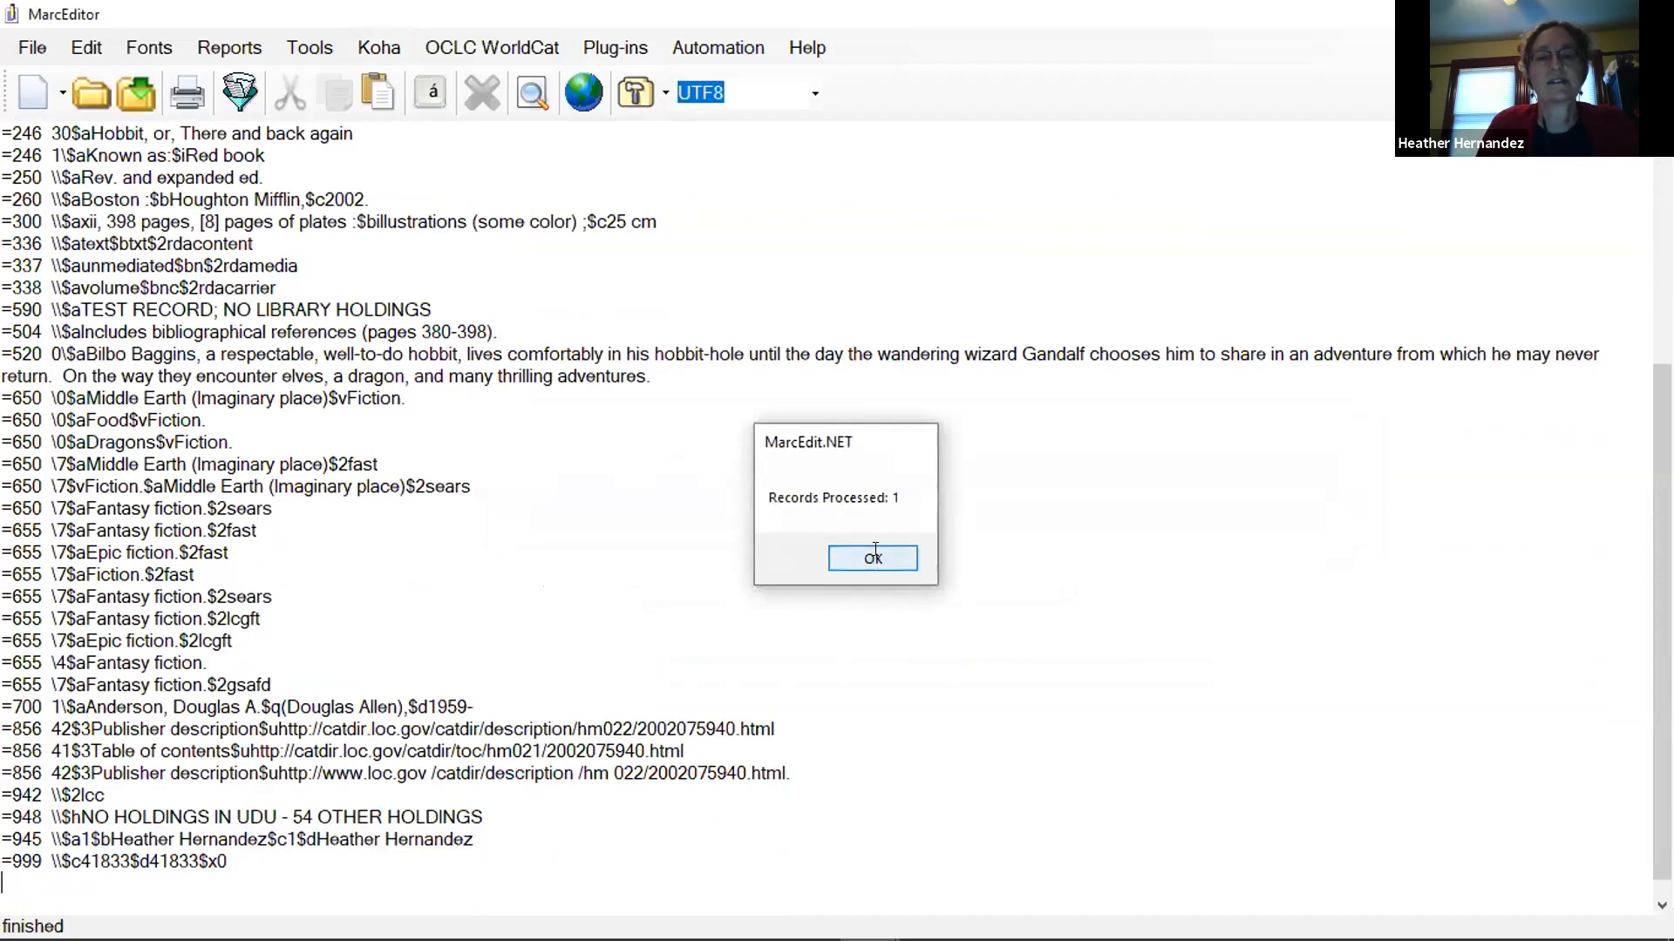
pyautogui.click(873, 557)
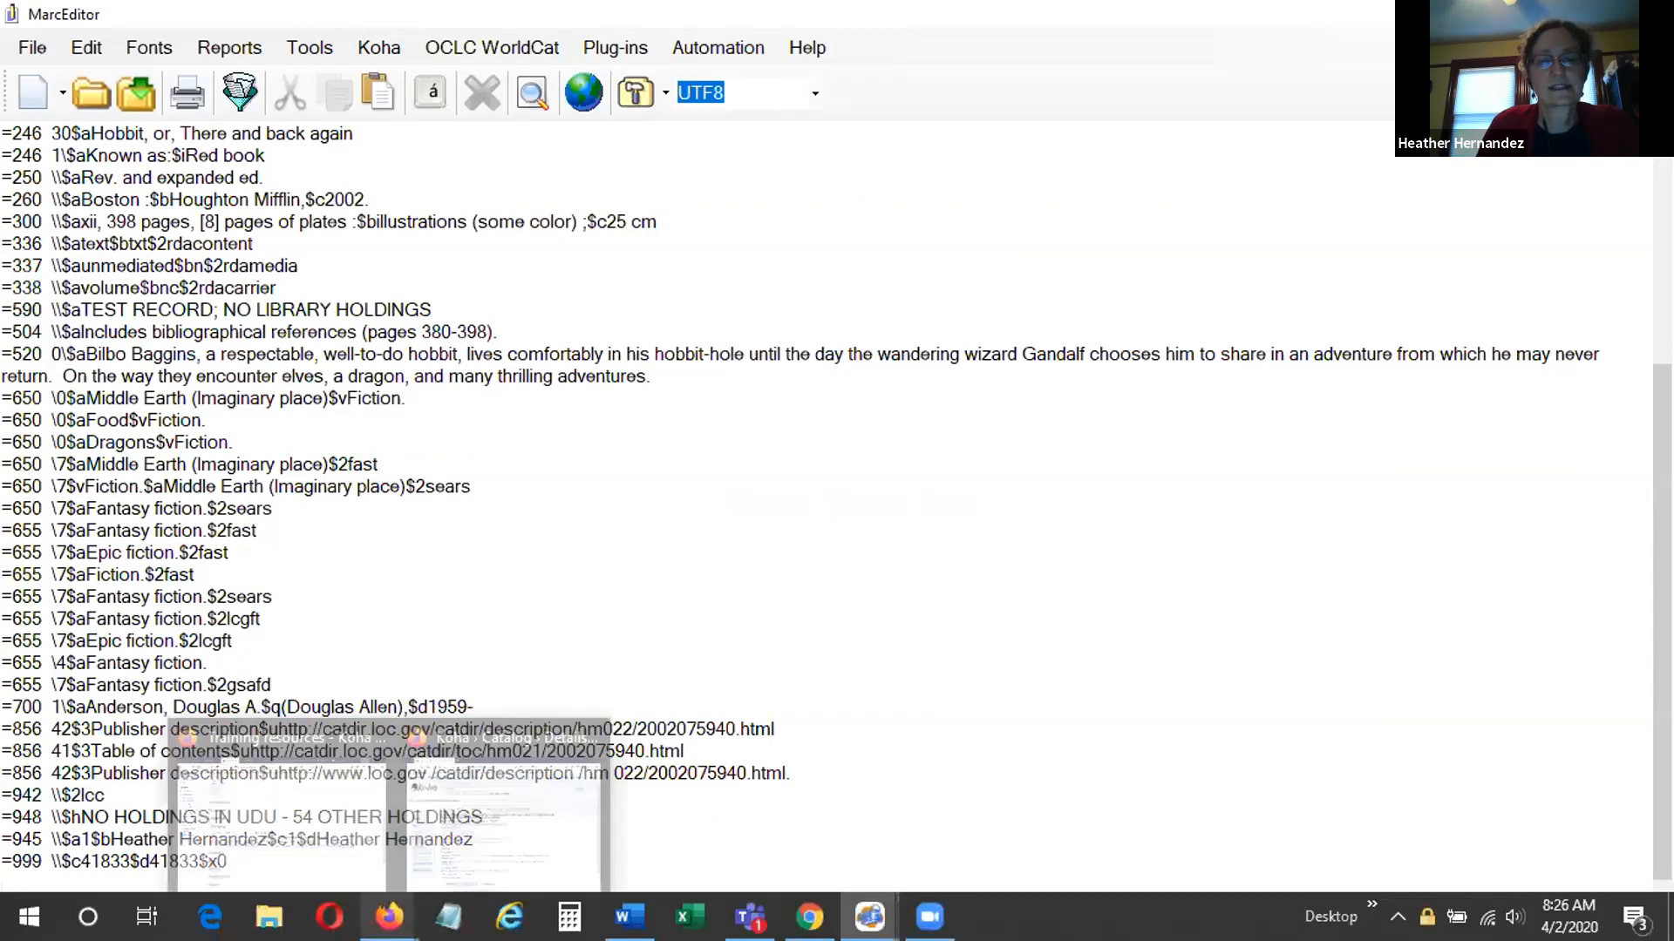
# Switch to the Koha catalog page for The annotated hobbit in Firefox, reload it, and check the added title and subjects.
pyautogui.click(390, 916)
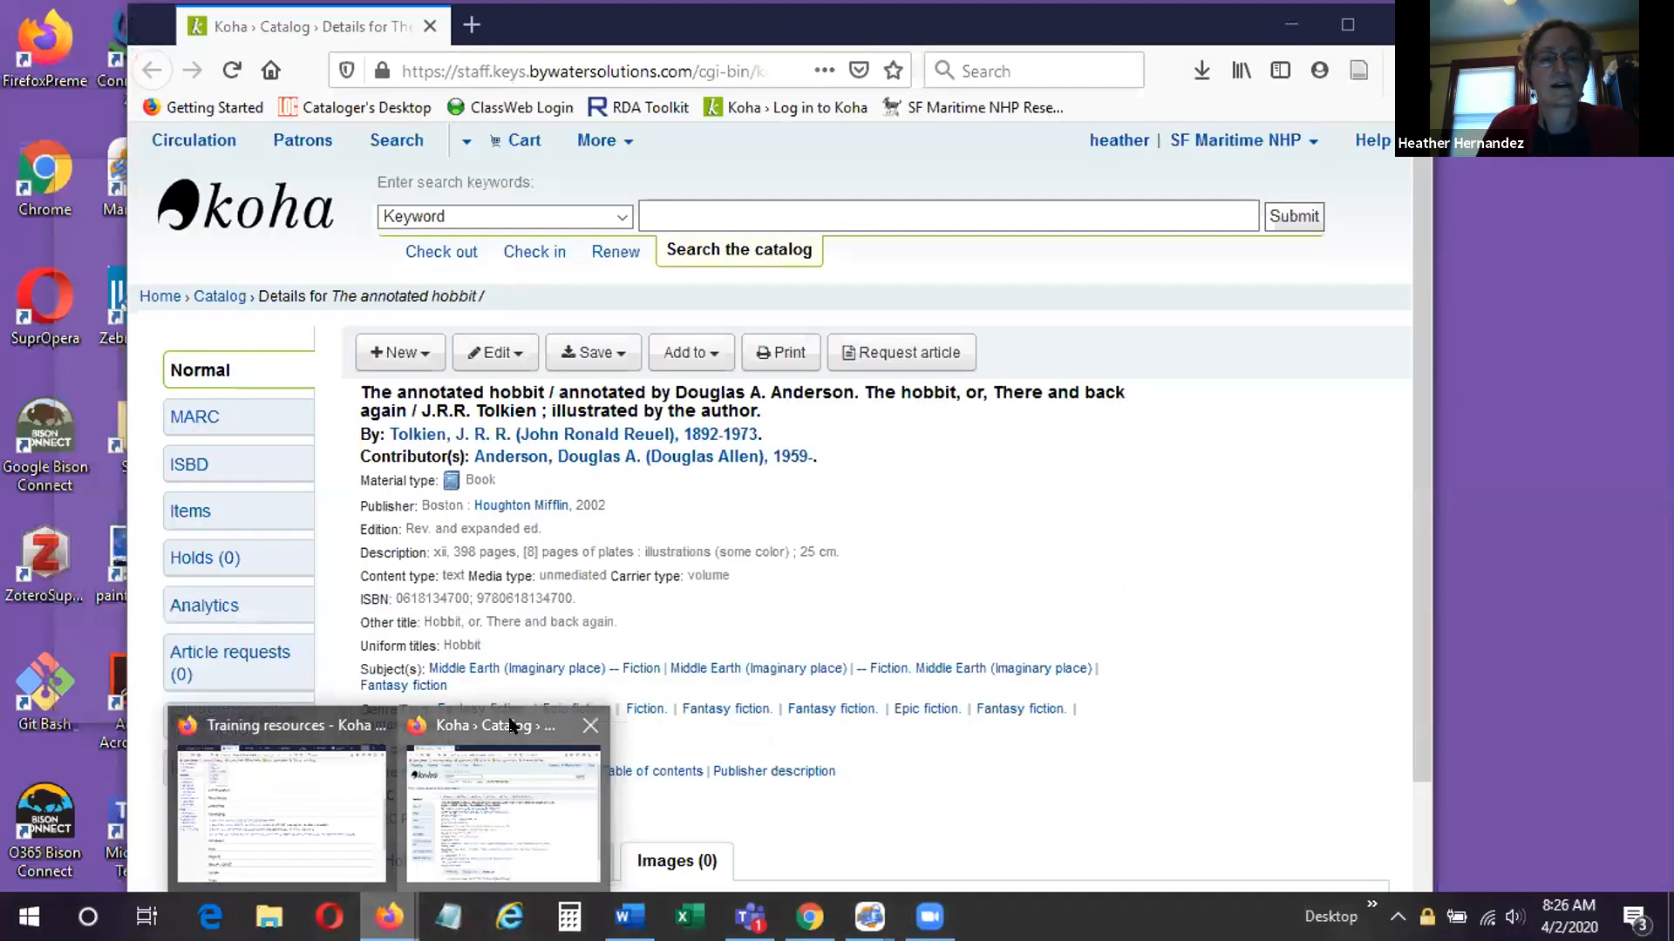
pyautogui.click(556, 739)
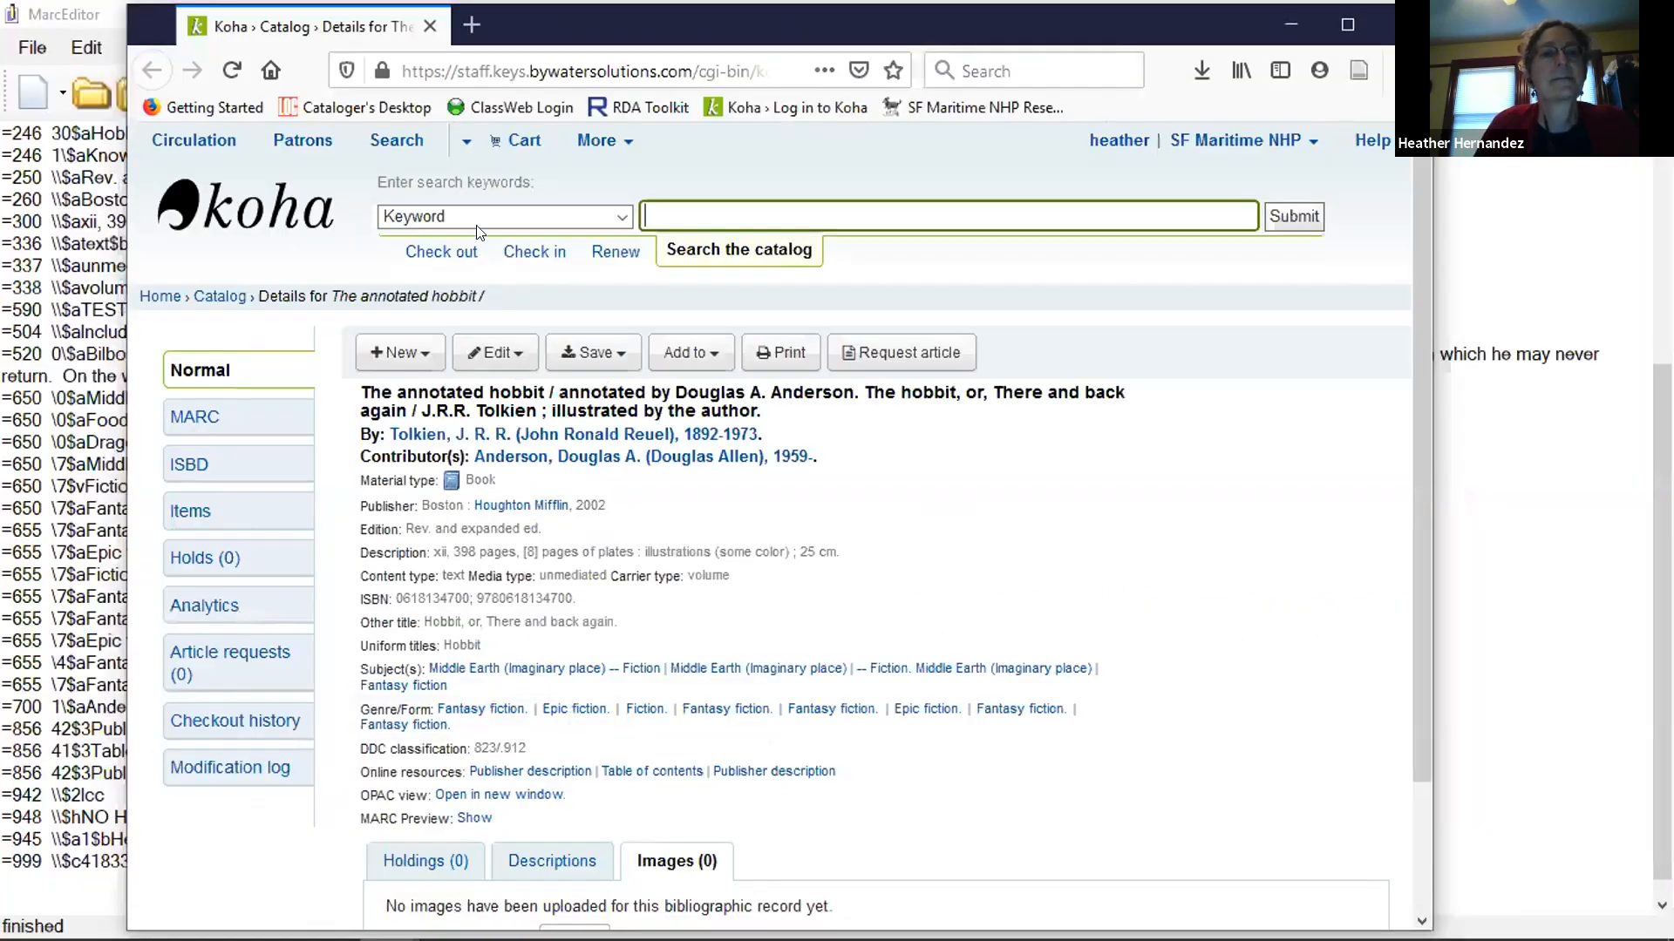
pyautogui.press('F5')
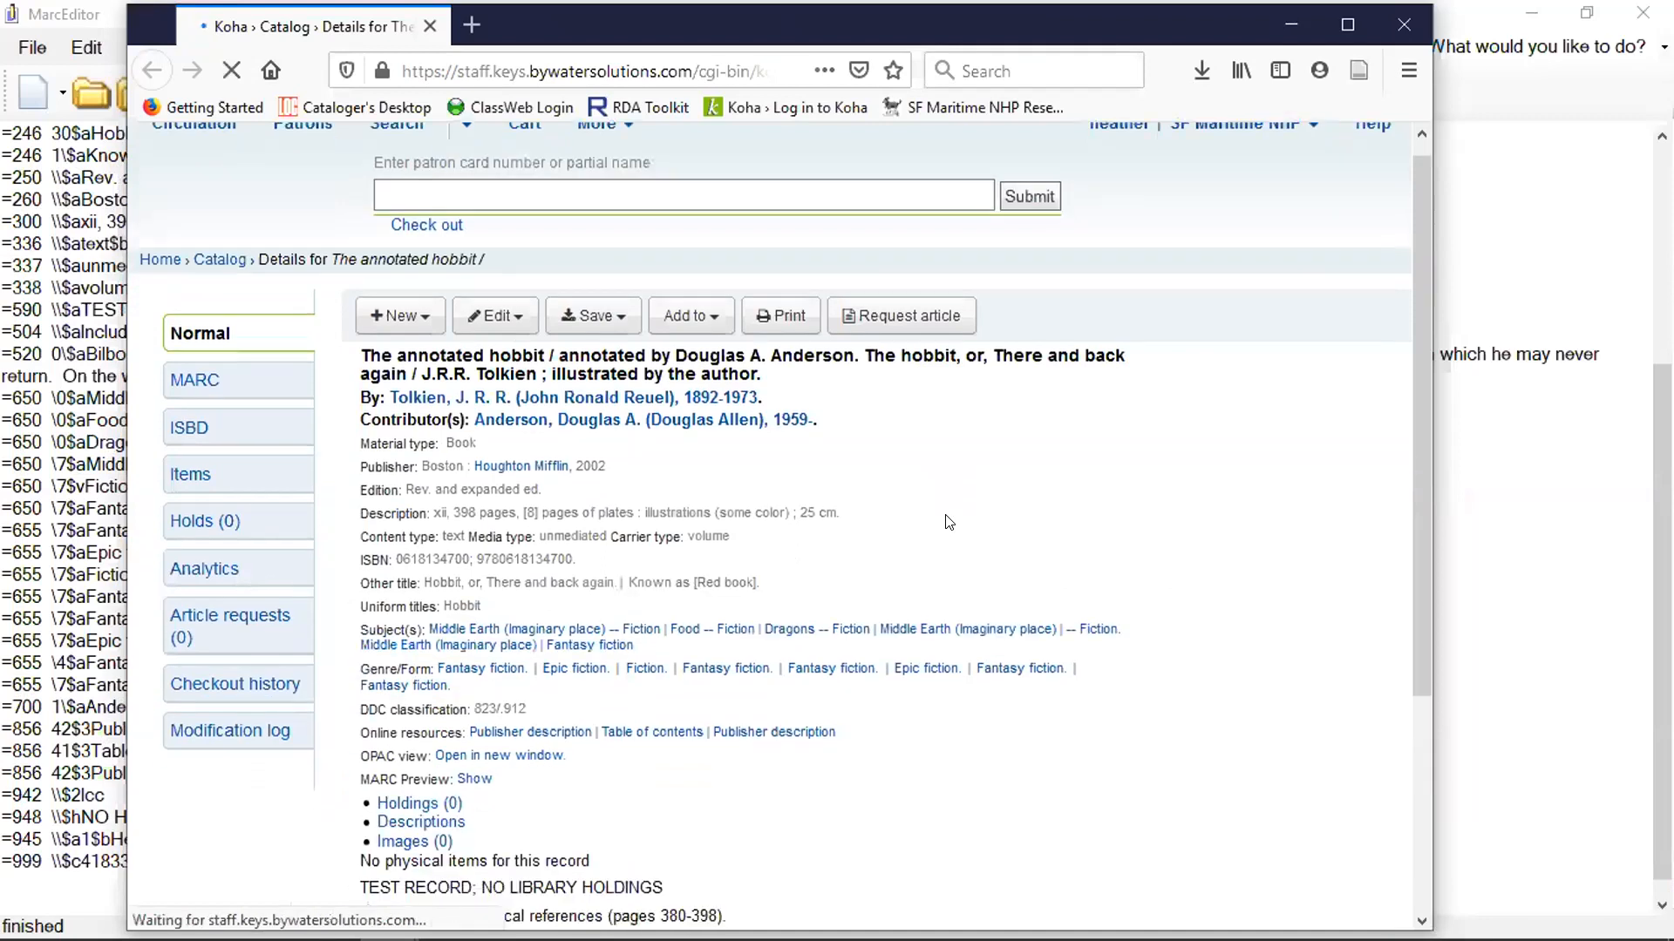
pyautogui.scroll(-2, 994, 562)
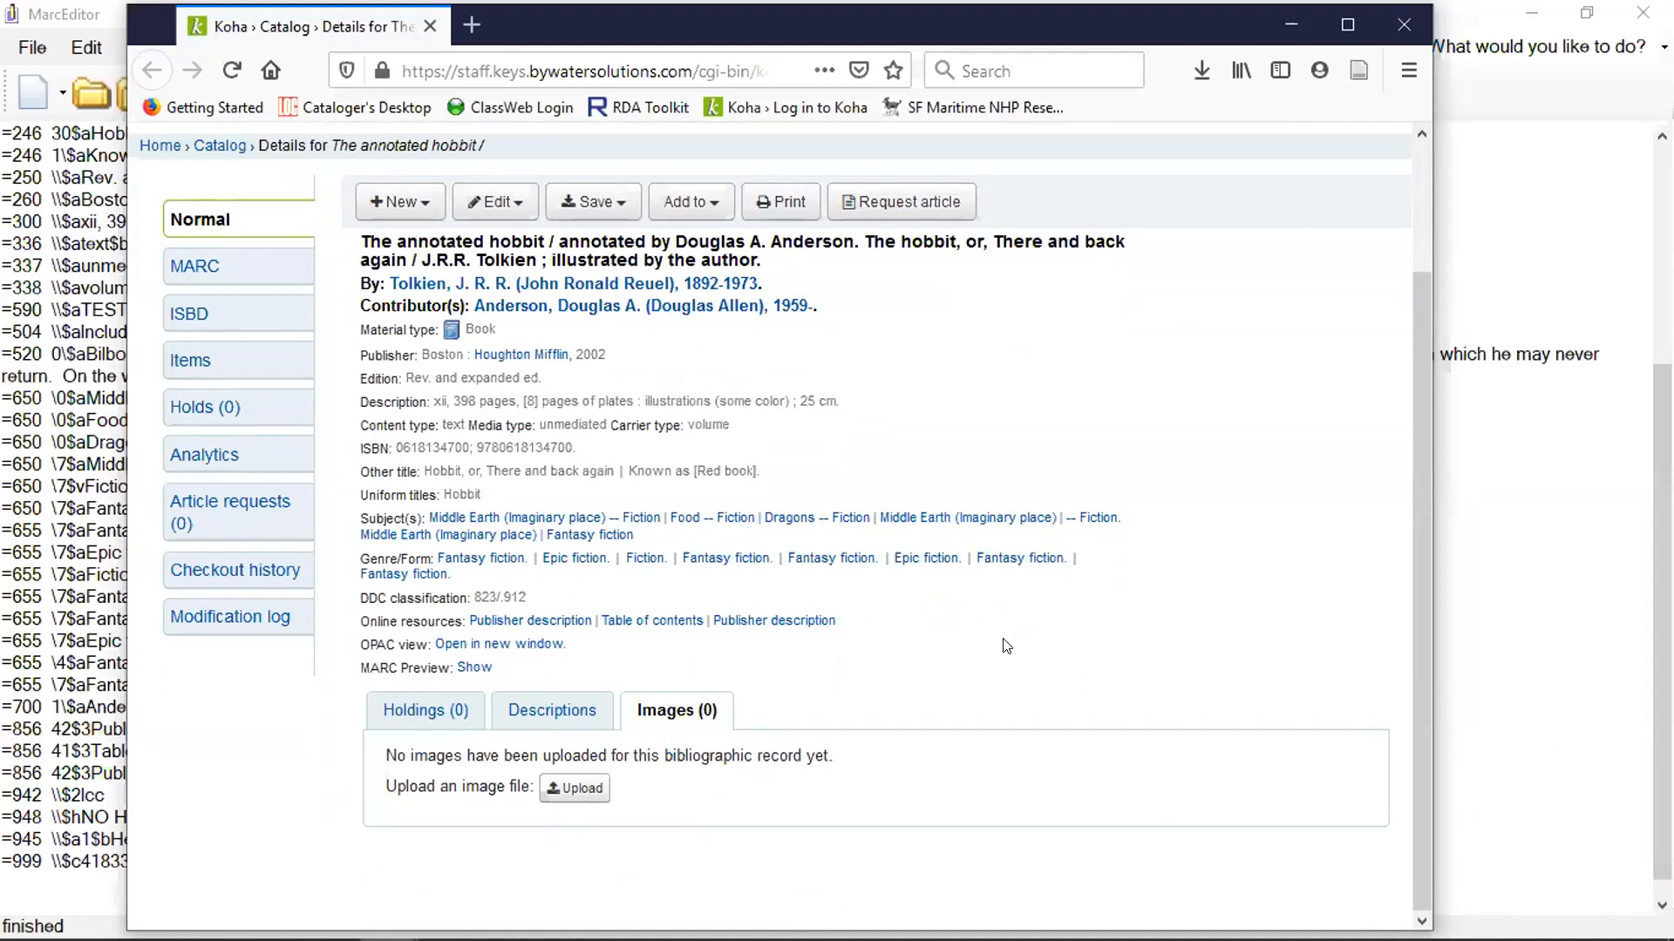
pyautogui.scroll(3, 1006, 645)
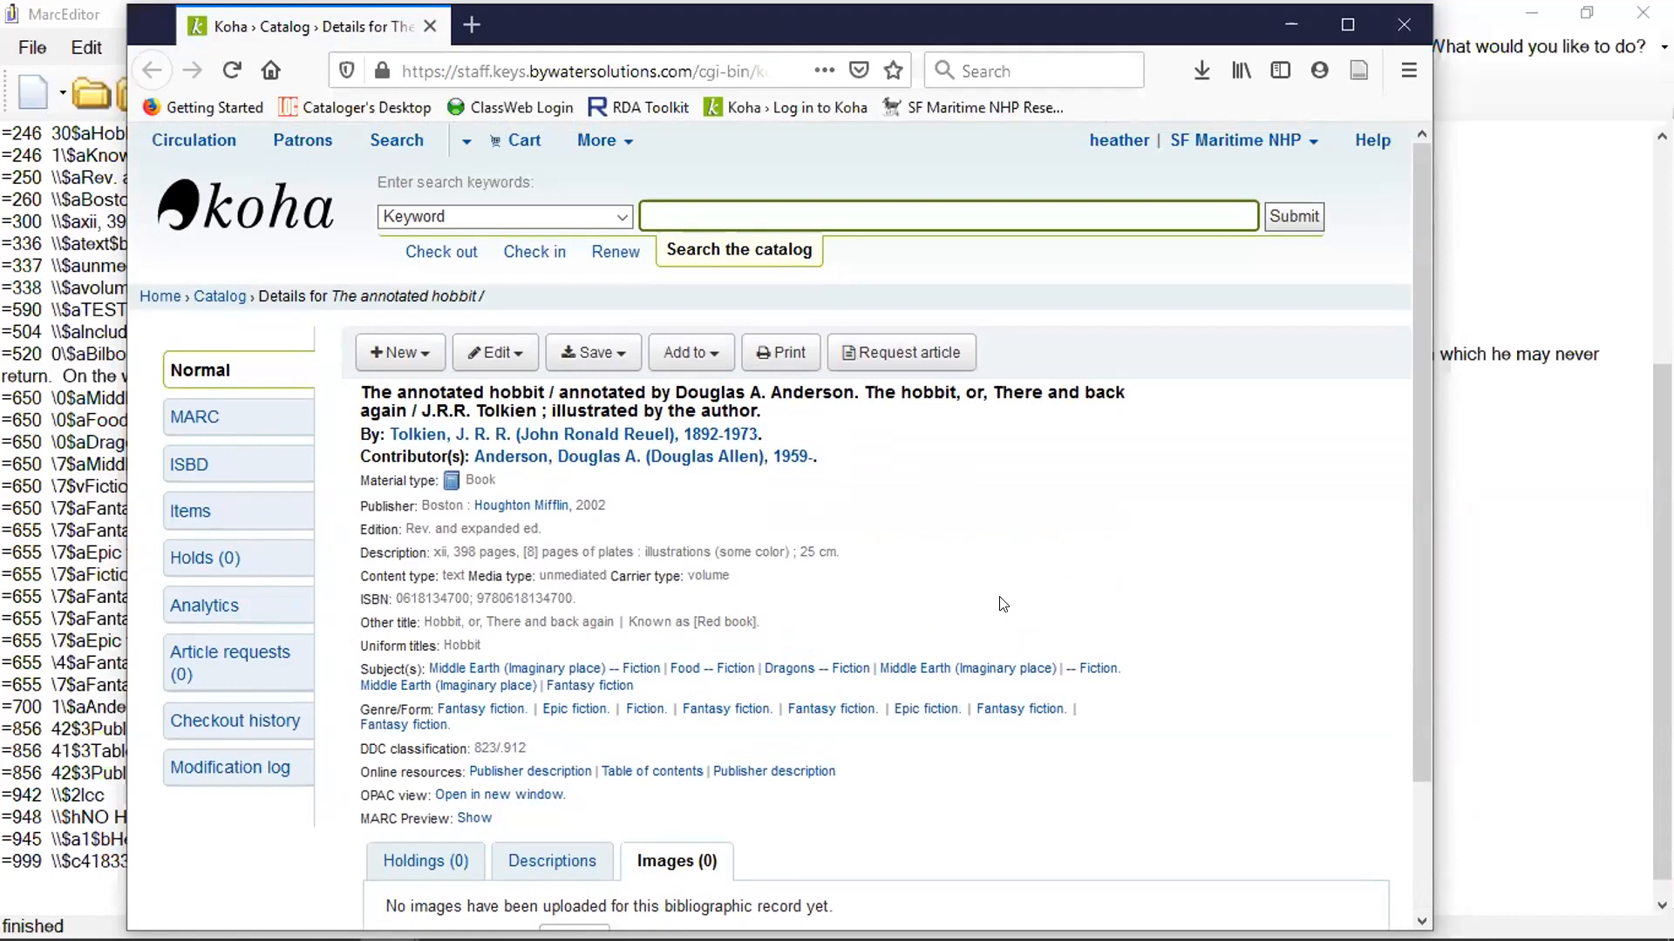
# Return to MarcEditor and start a 952 field below the 945 field, reading "=952 \\$".
pyautogui.click(66, 17)
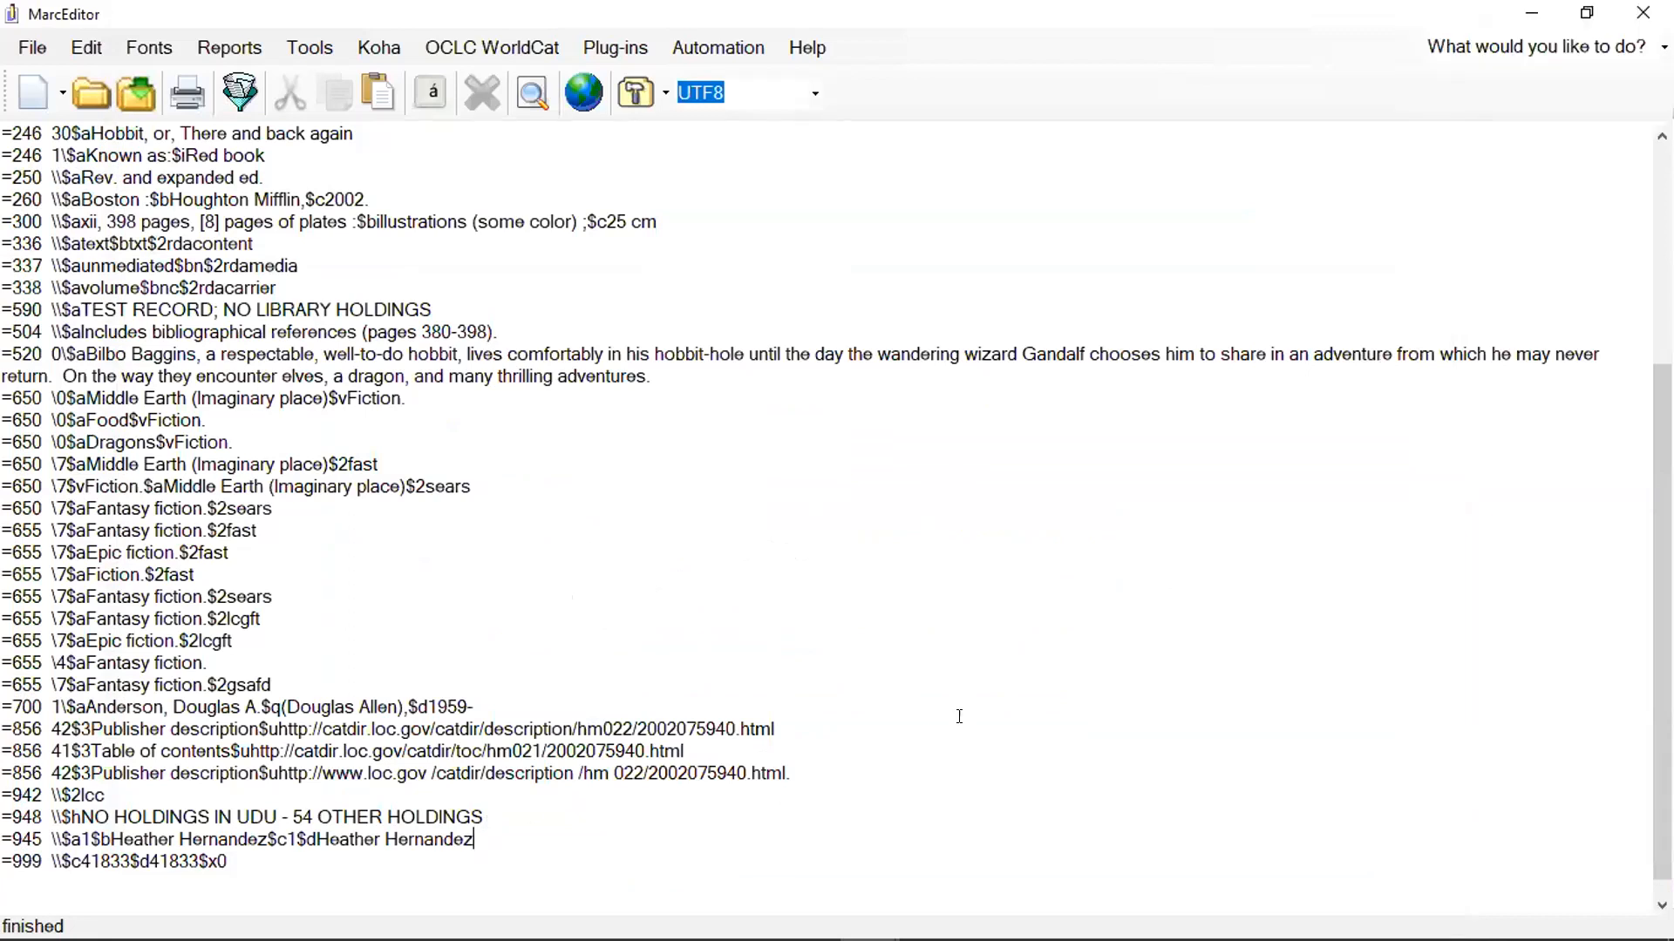
pyautogui.press('Return')
pyautogui.write('952')
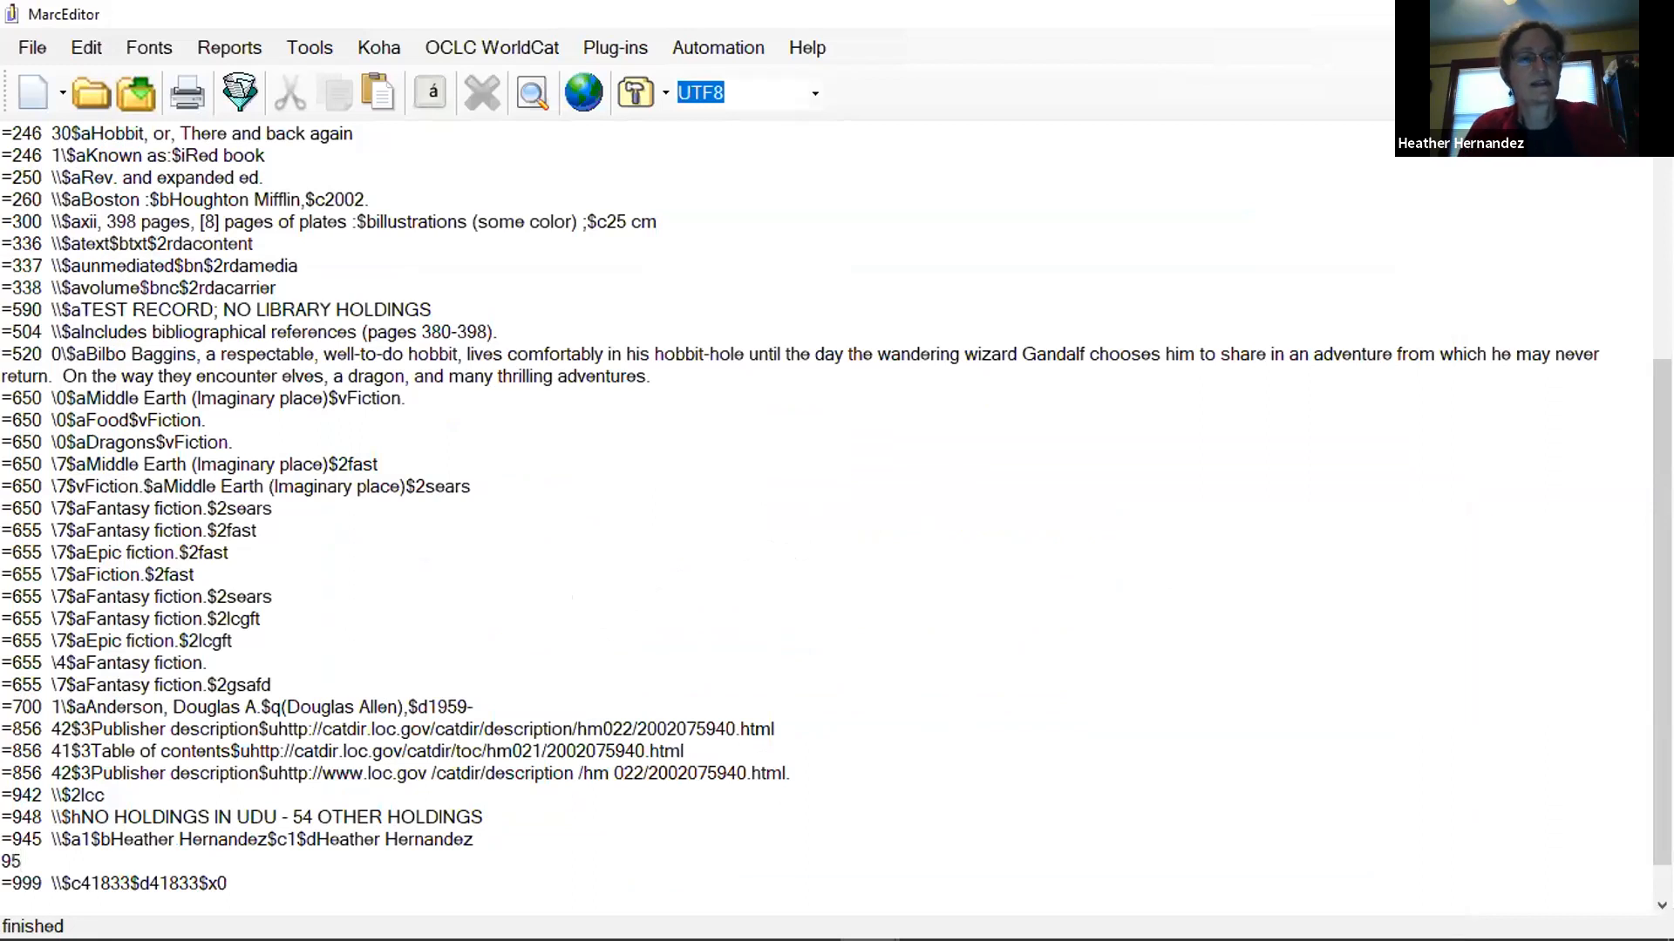
pyautogui.press('BackSpace')
pyautogui.press('BackSpace')
pyautogui.press('BackSpace')
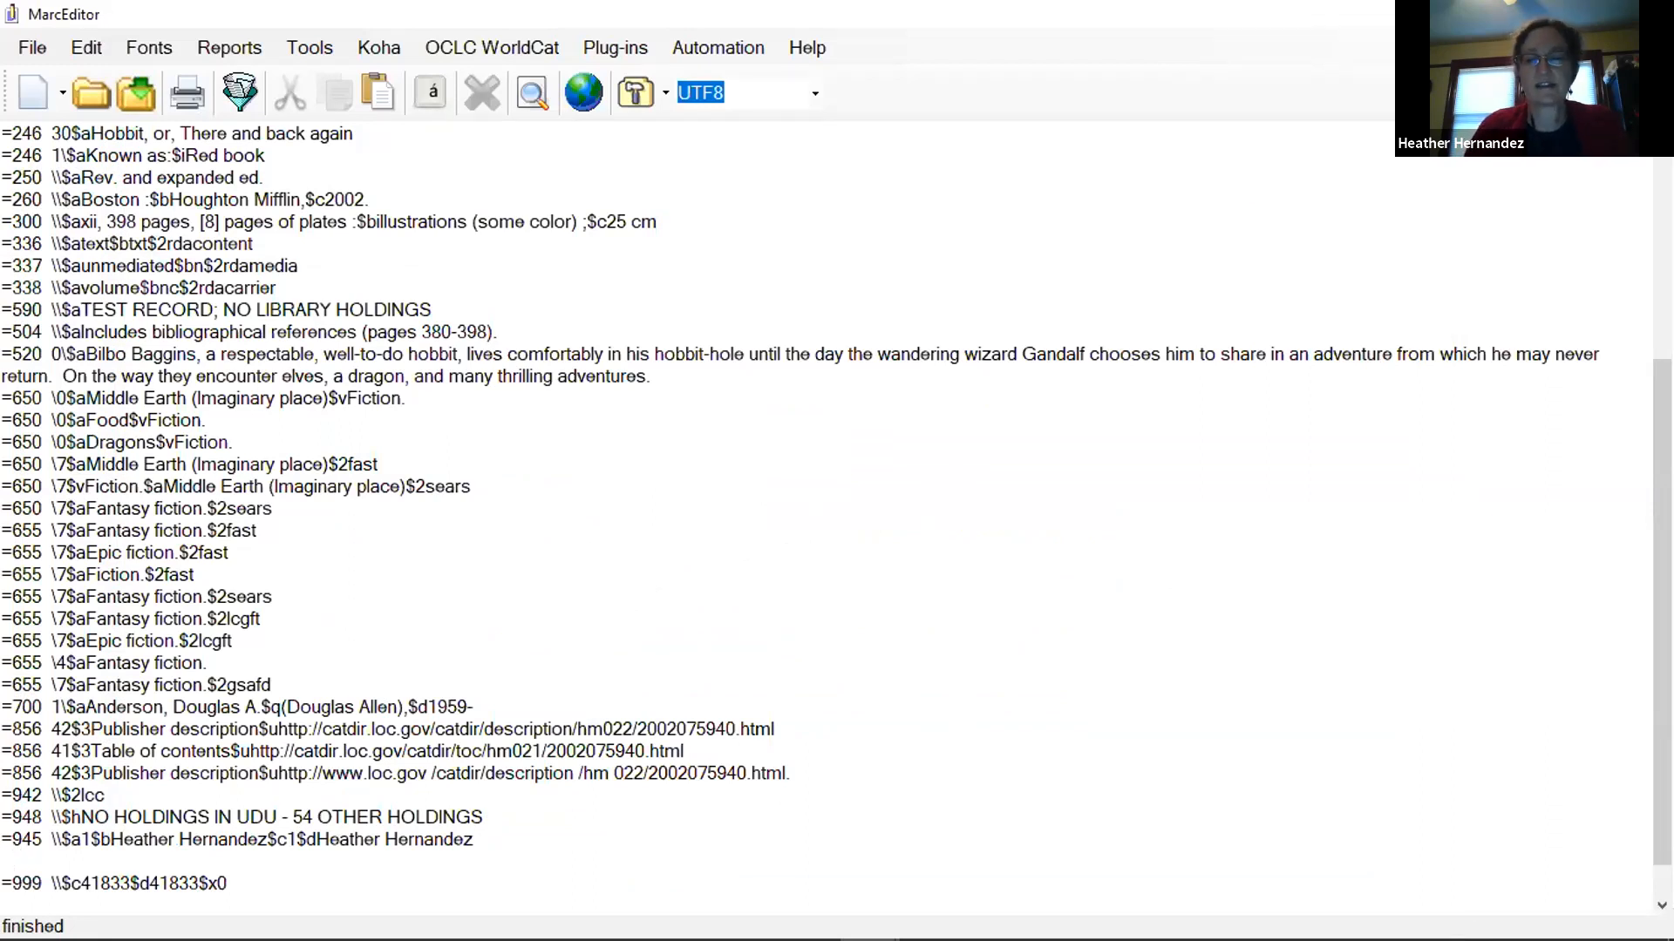
pyautogui.write('=952')
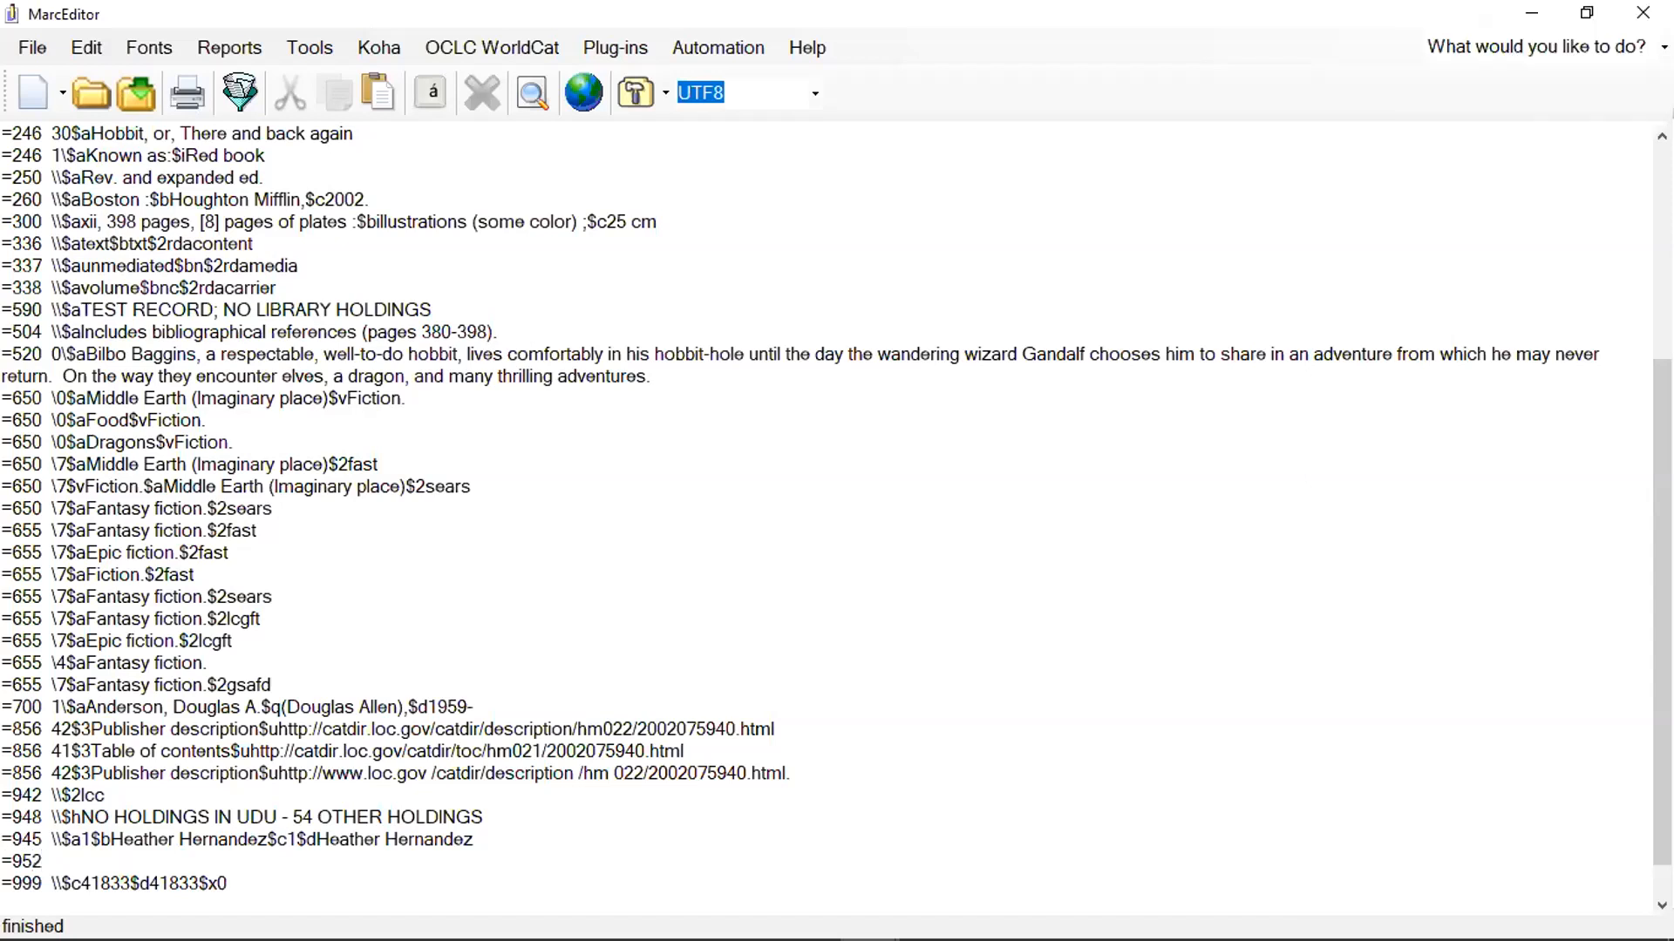
pyautogui.write('  \\\\$')
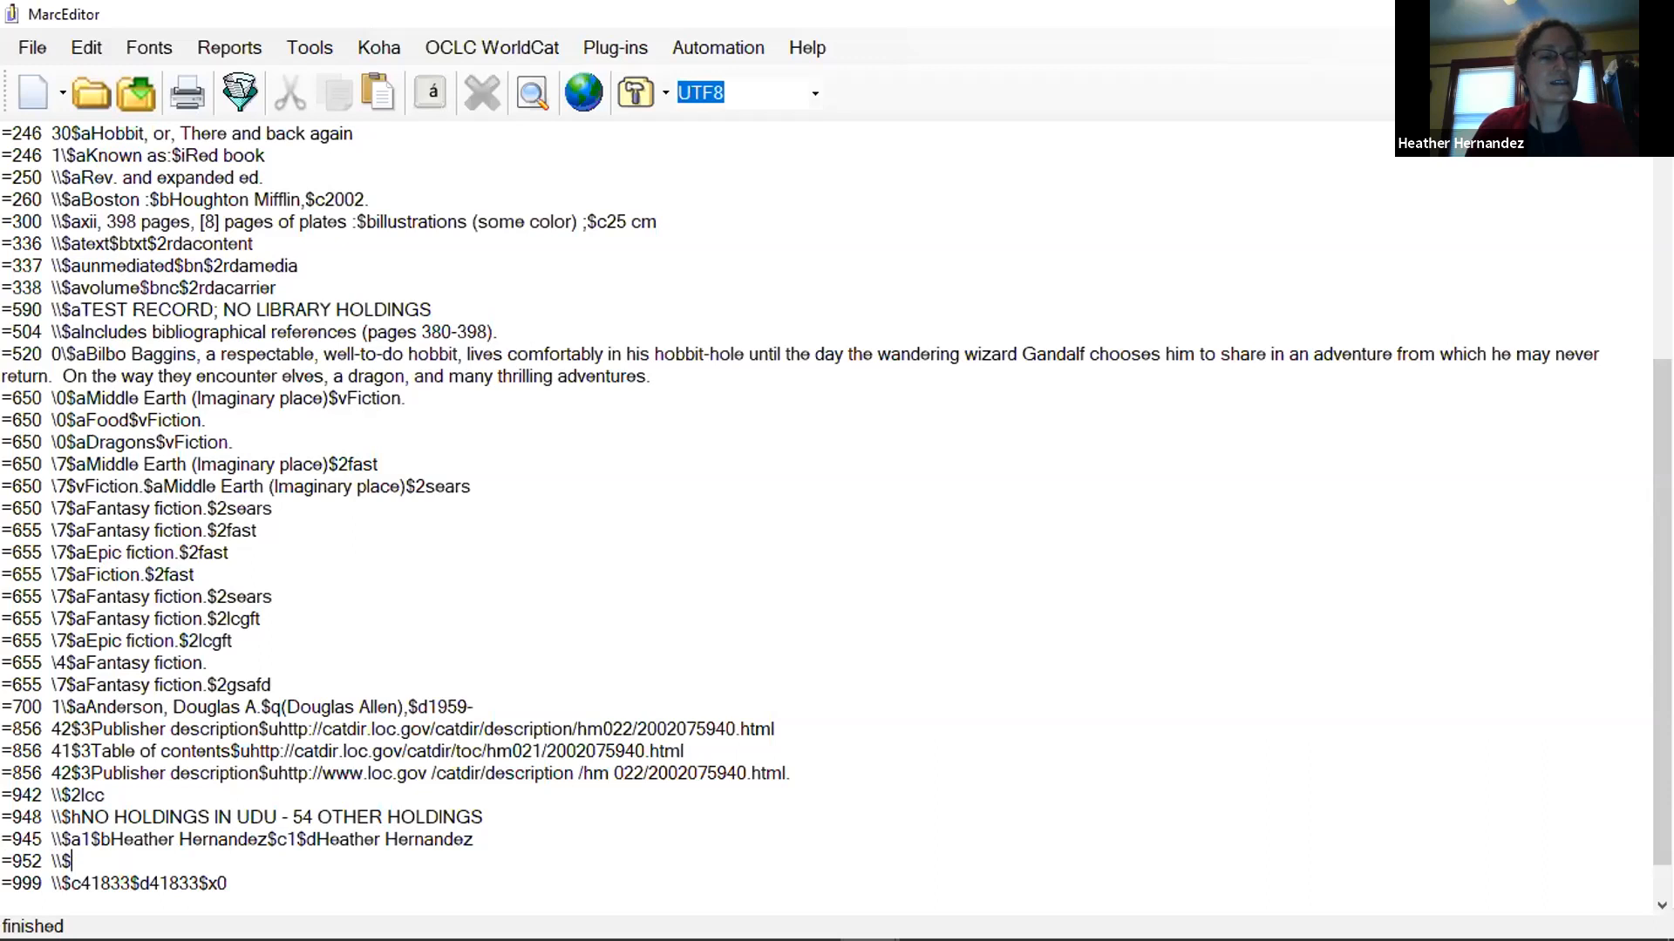
# Minimize MarcEditor, move the Koha browser window aside, and launch OCLC Connexion from the desktop.
pyautogui.moveTo(641, 931)
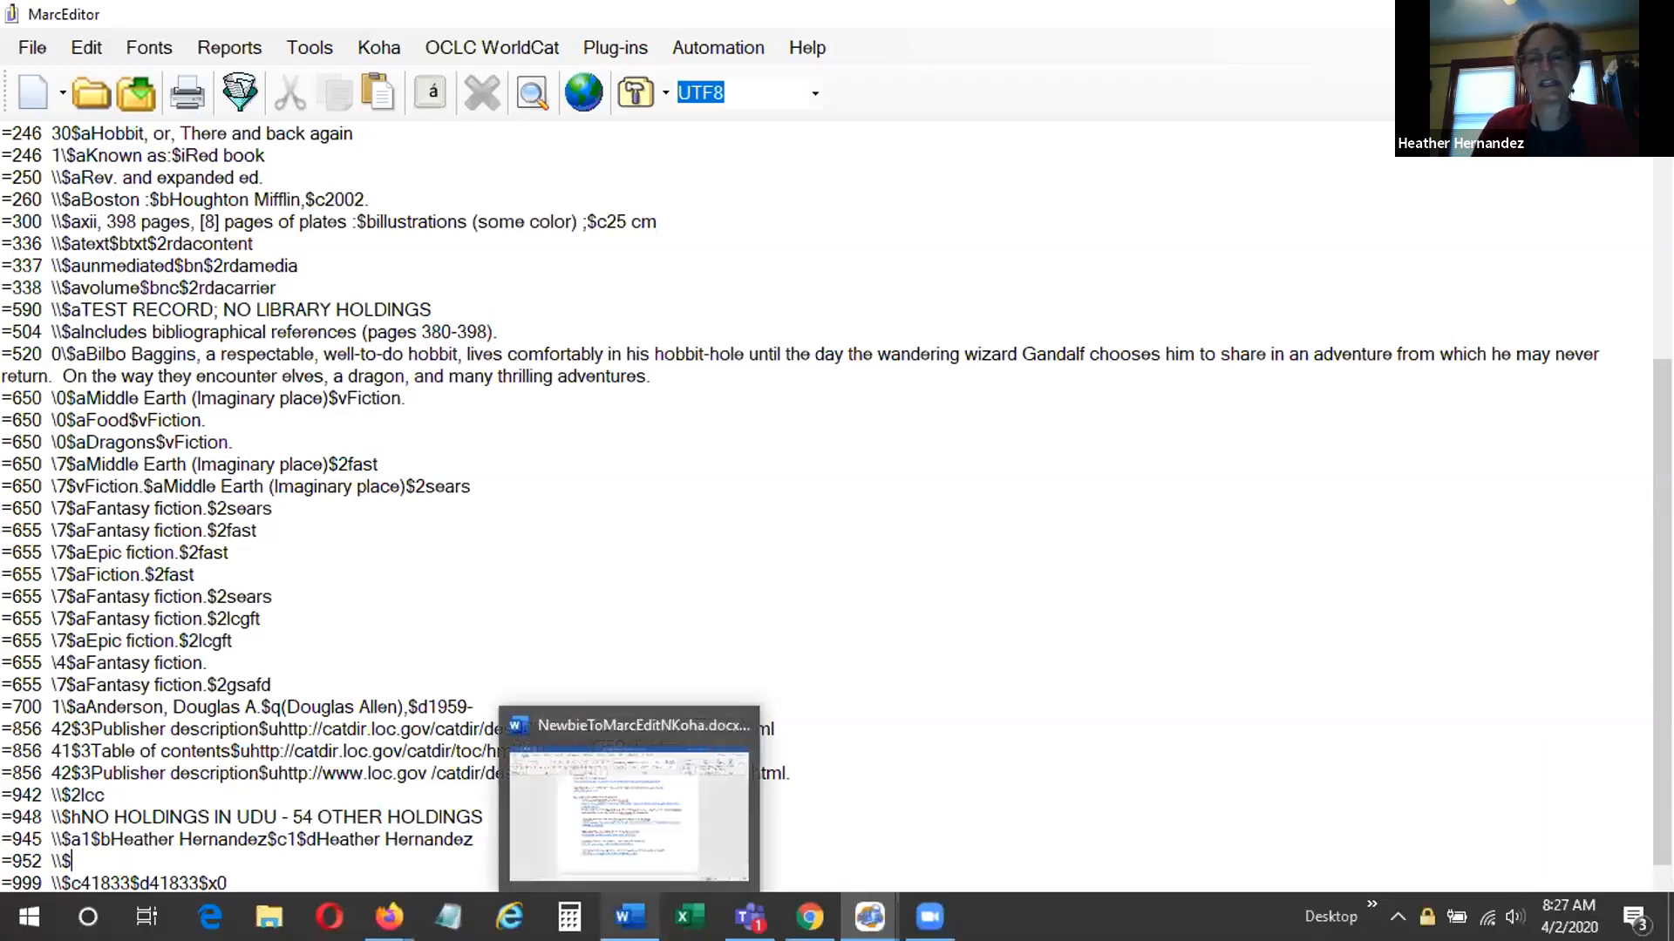
pyautogui.click(1398, 916)
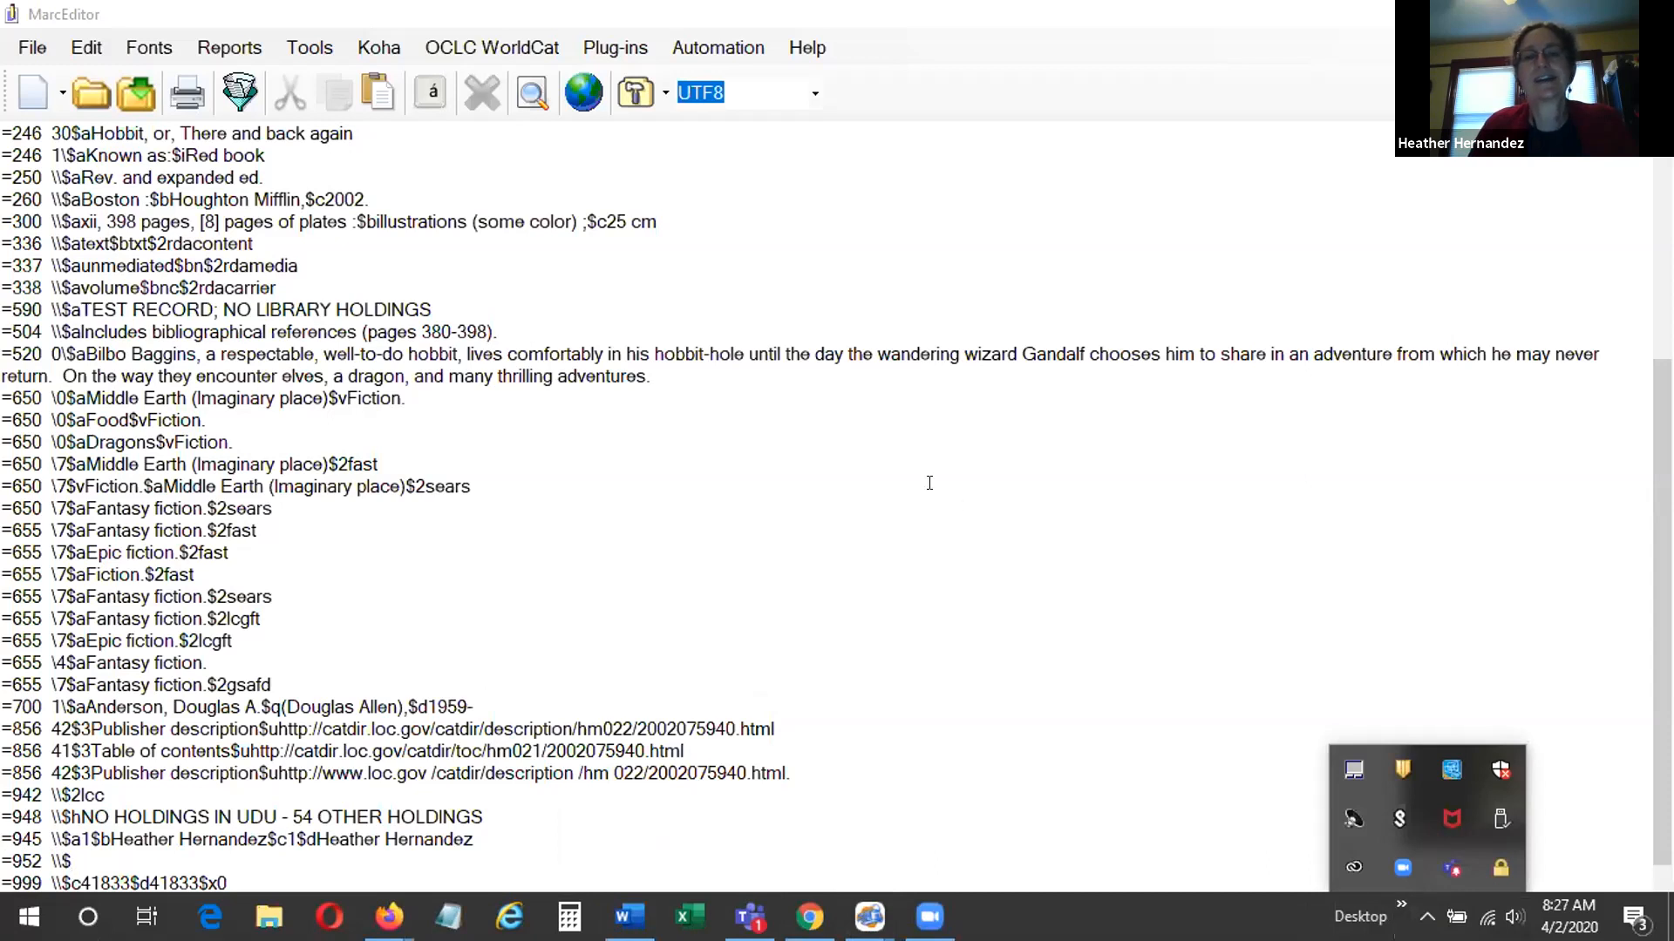
pyautogui.click(929, 482)
pyautogui.click(1529, 14)
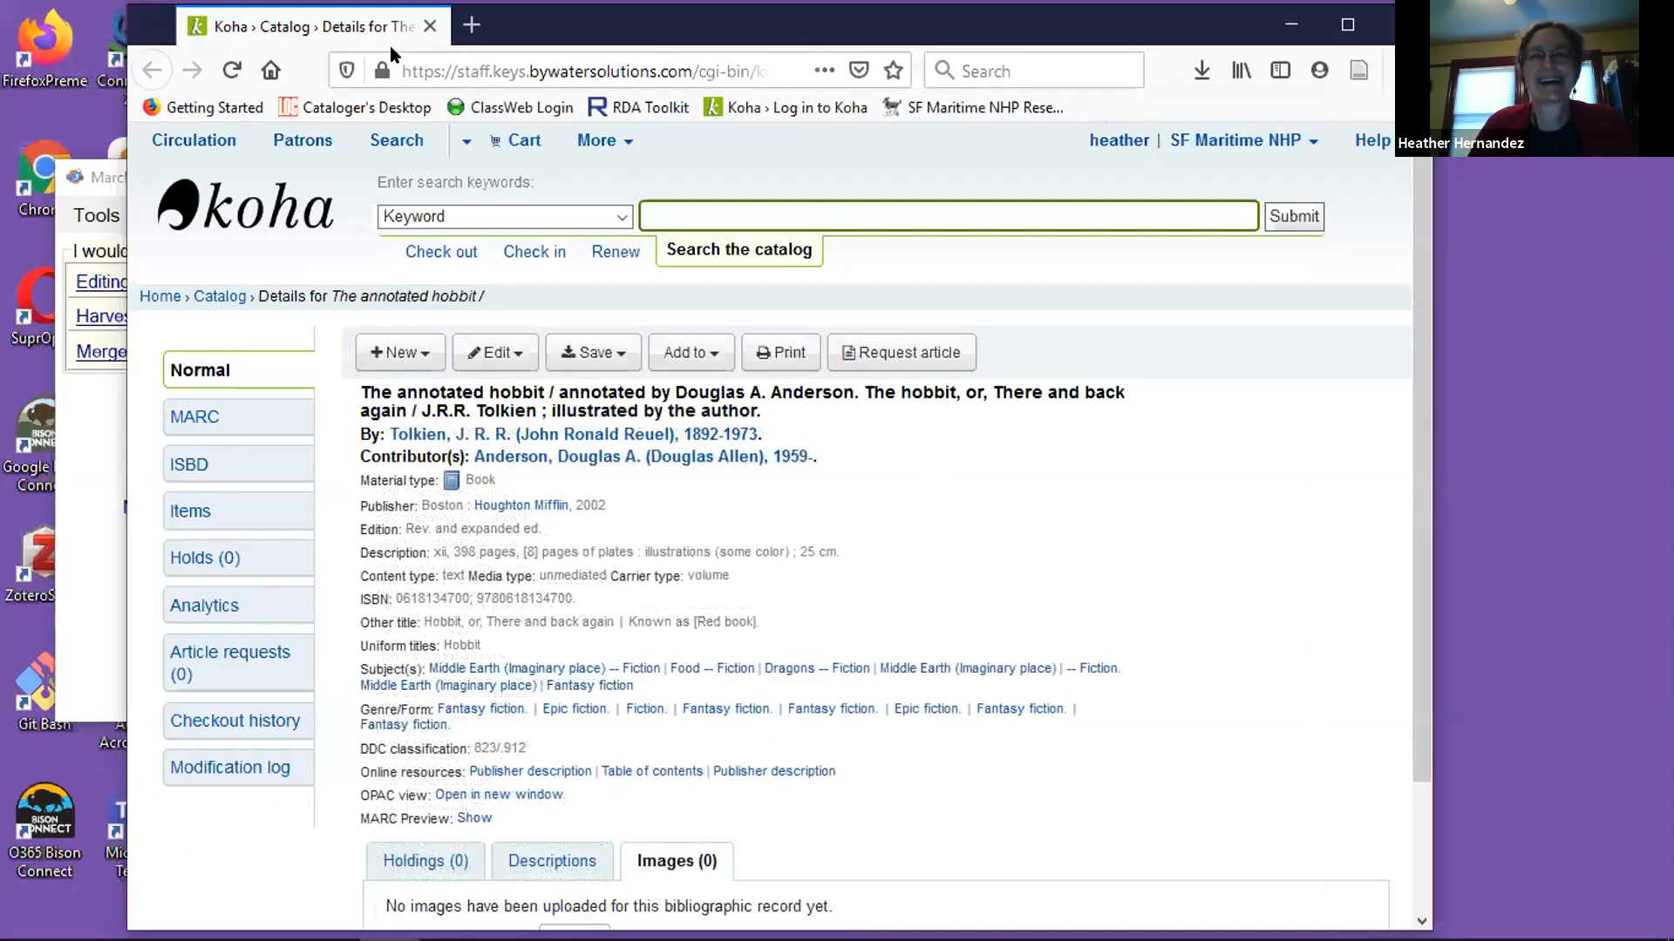
pyautogui.moveTo(391, 43); pyautogui.dragTo(576, 49)
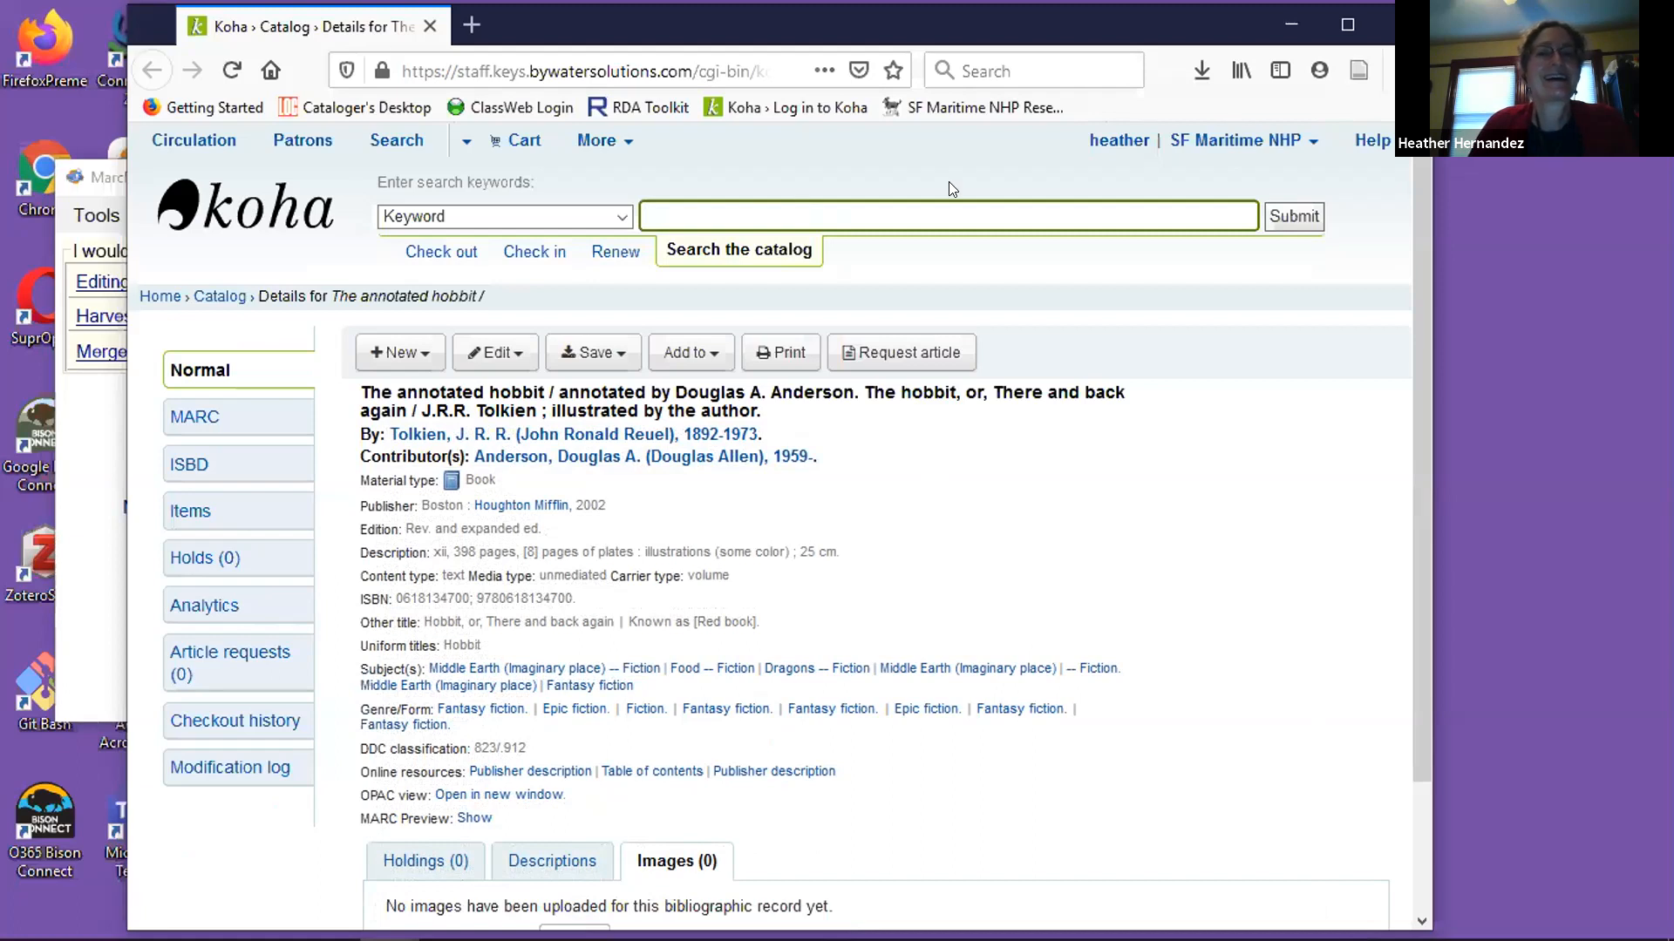
pyautogui.click(218, 178)
pyautogui.click(974, 174)
pyautogui.doubleClick(143, 68)
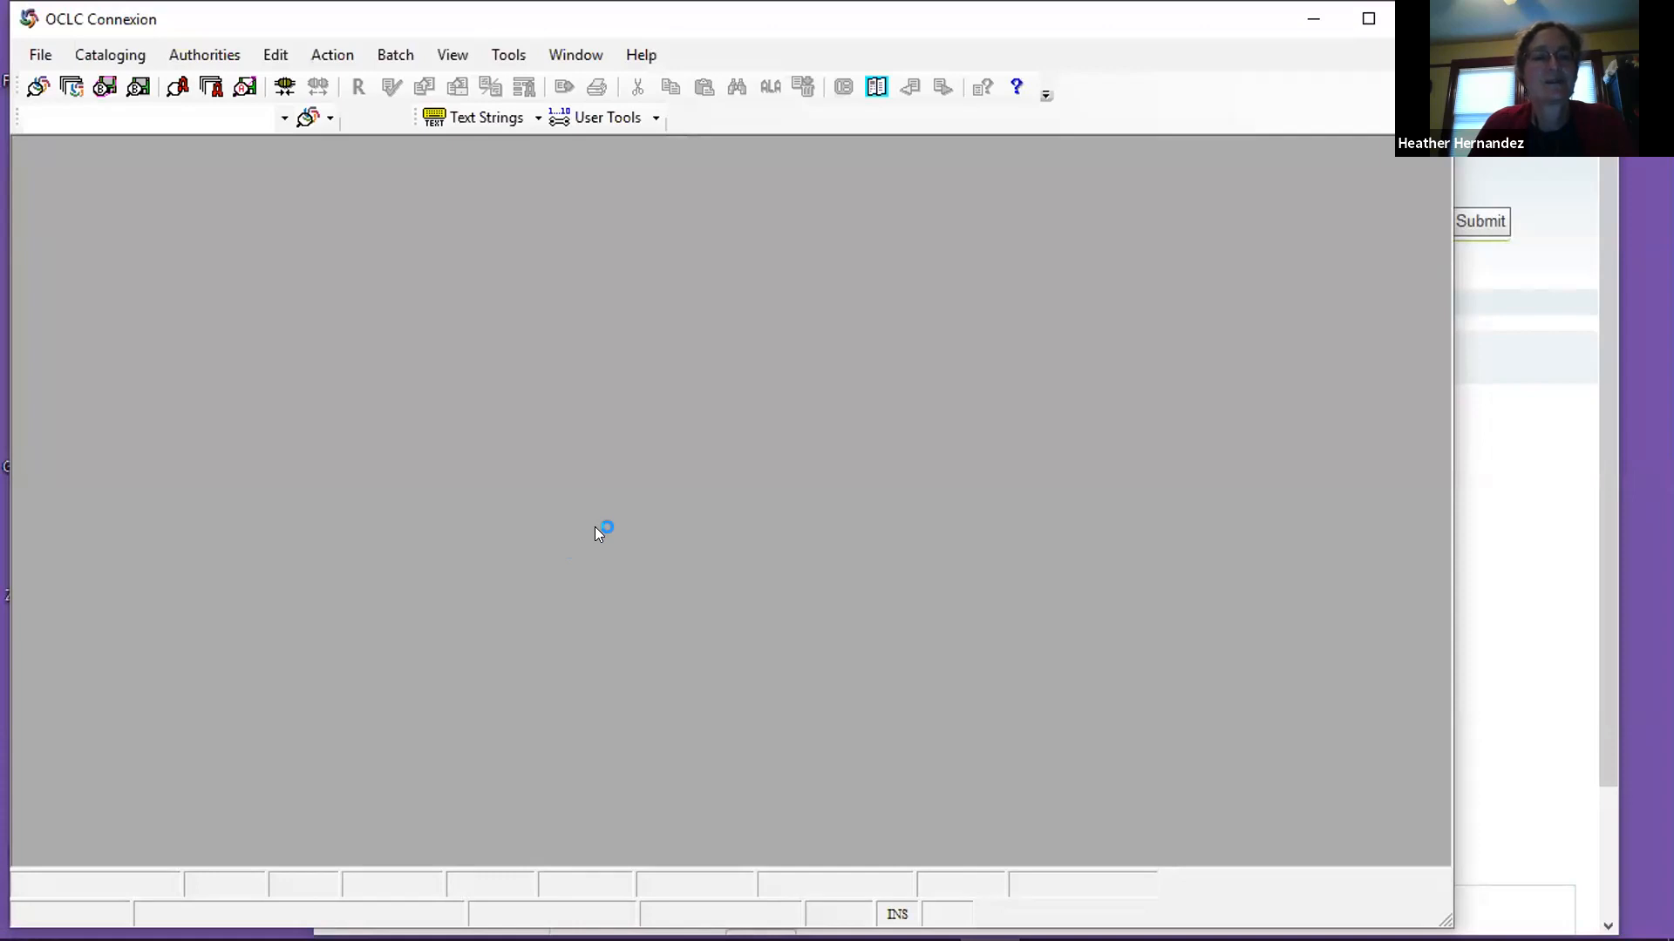
# List all records in the local bibliographic save file and open save file record 6, "Fasten-Speisen", at its 952 field.
pyautogui.press('F3')
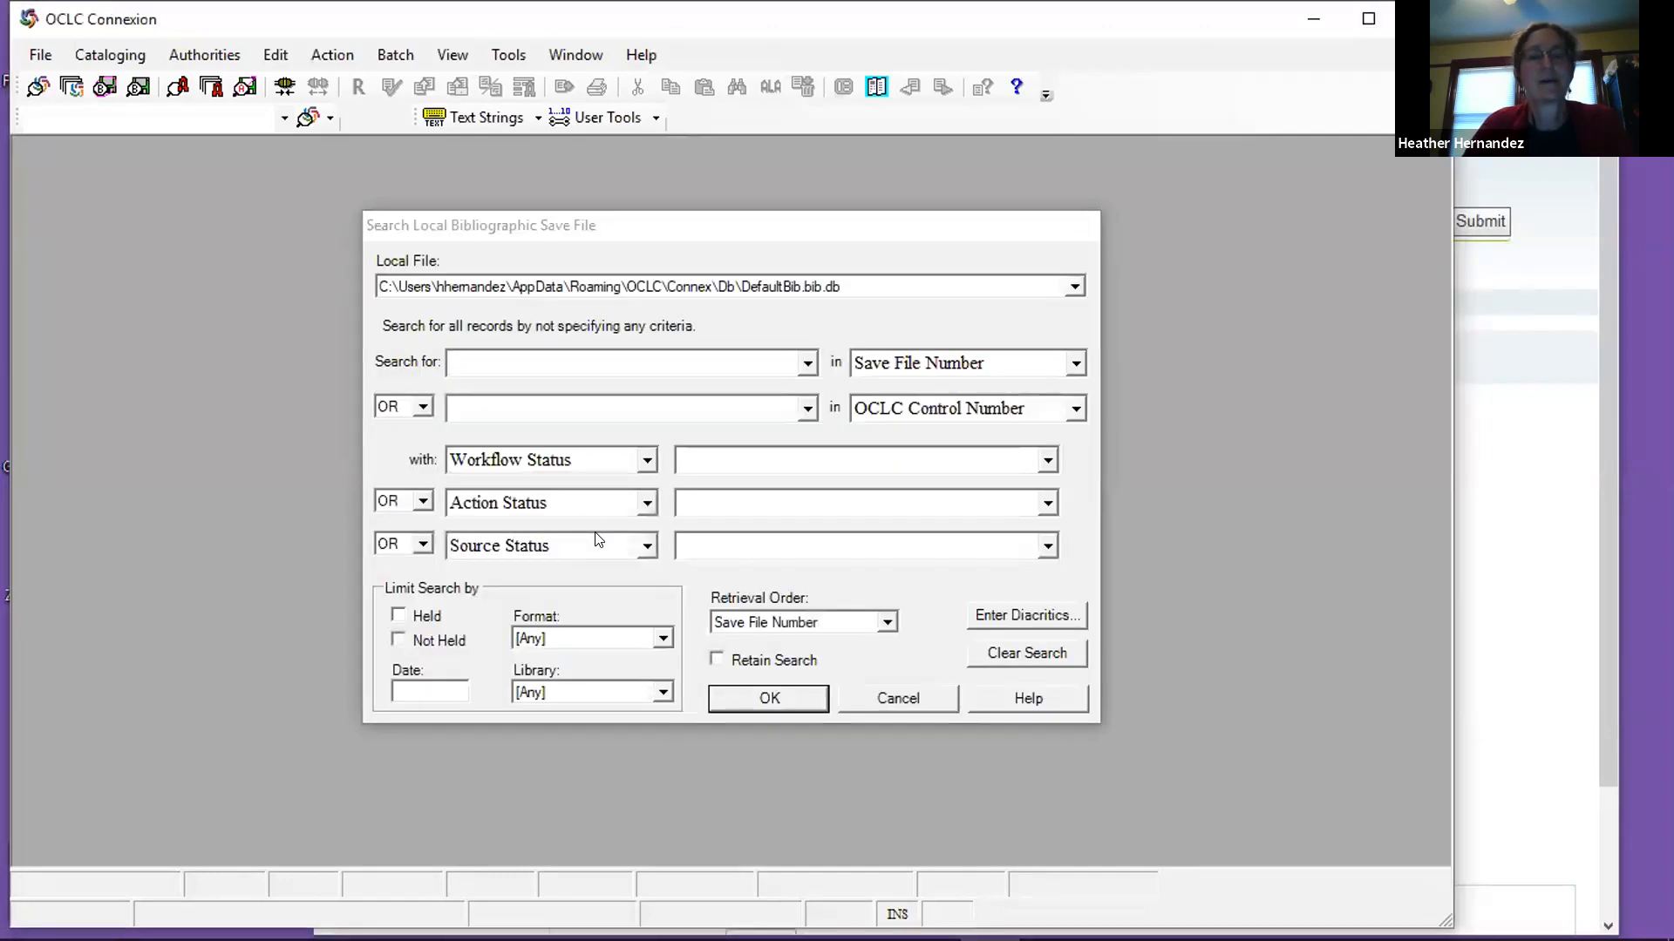
pyautogui.press('Return')
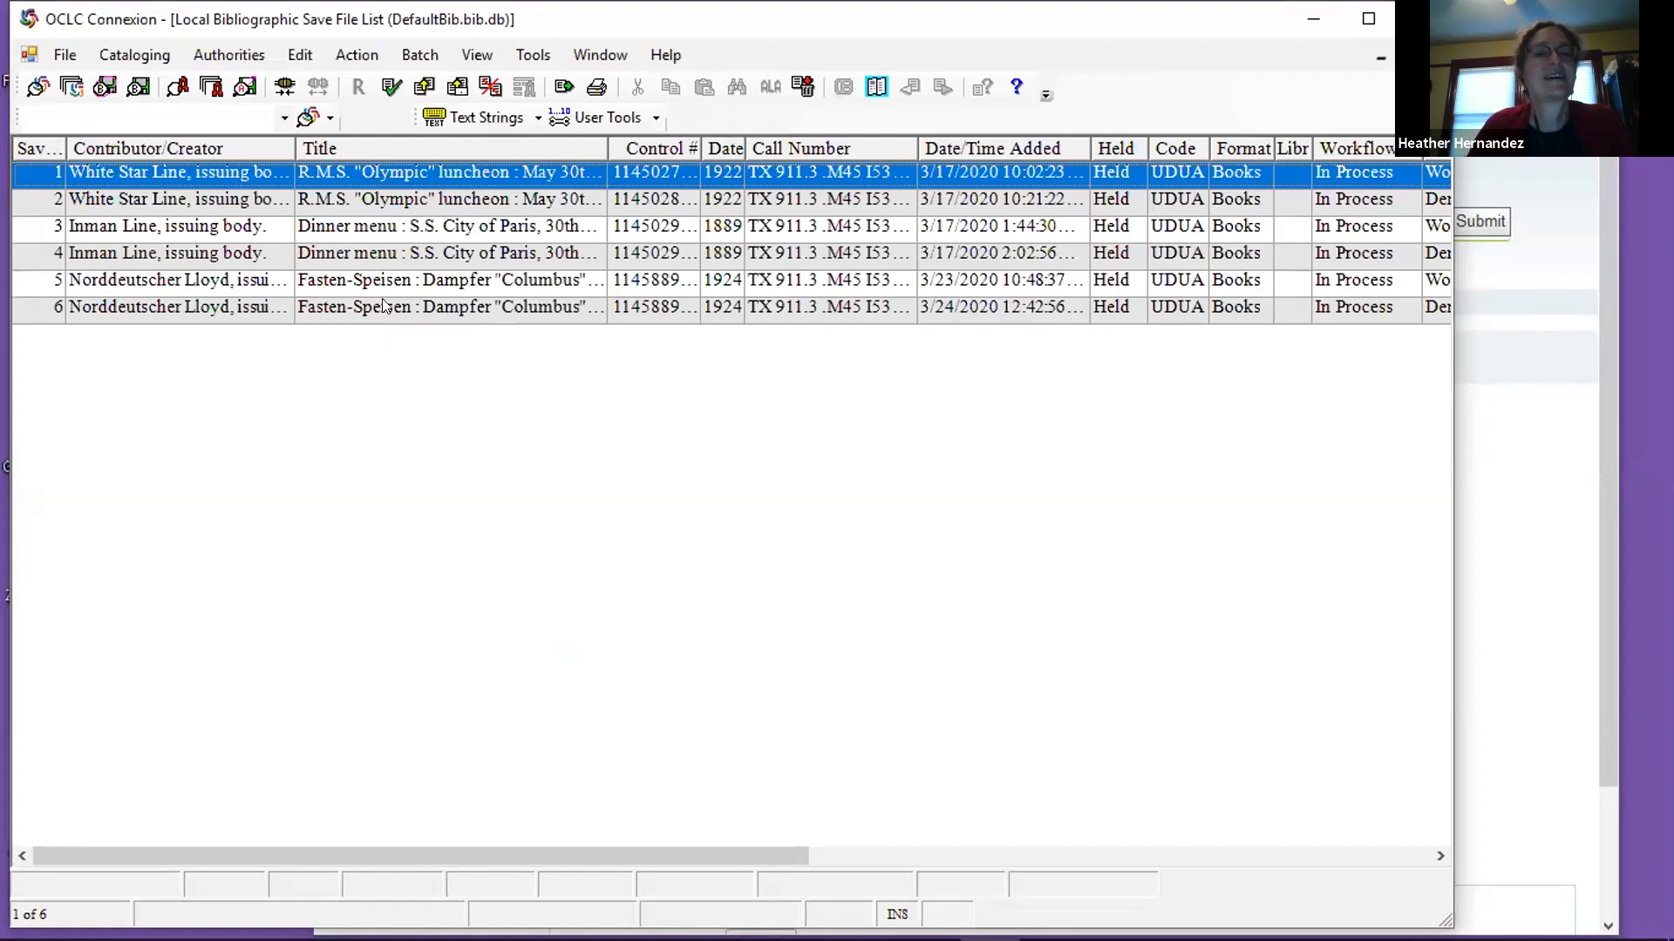
pyautogui.doubleClick(385, 307)
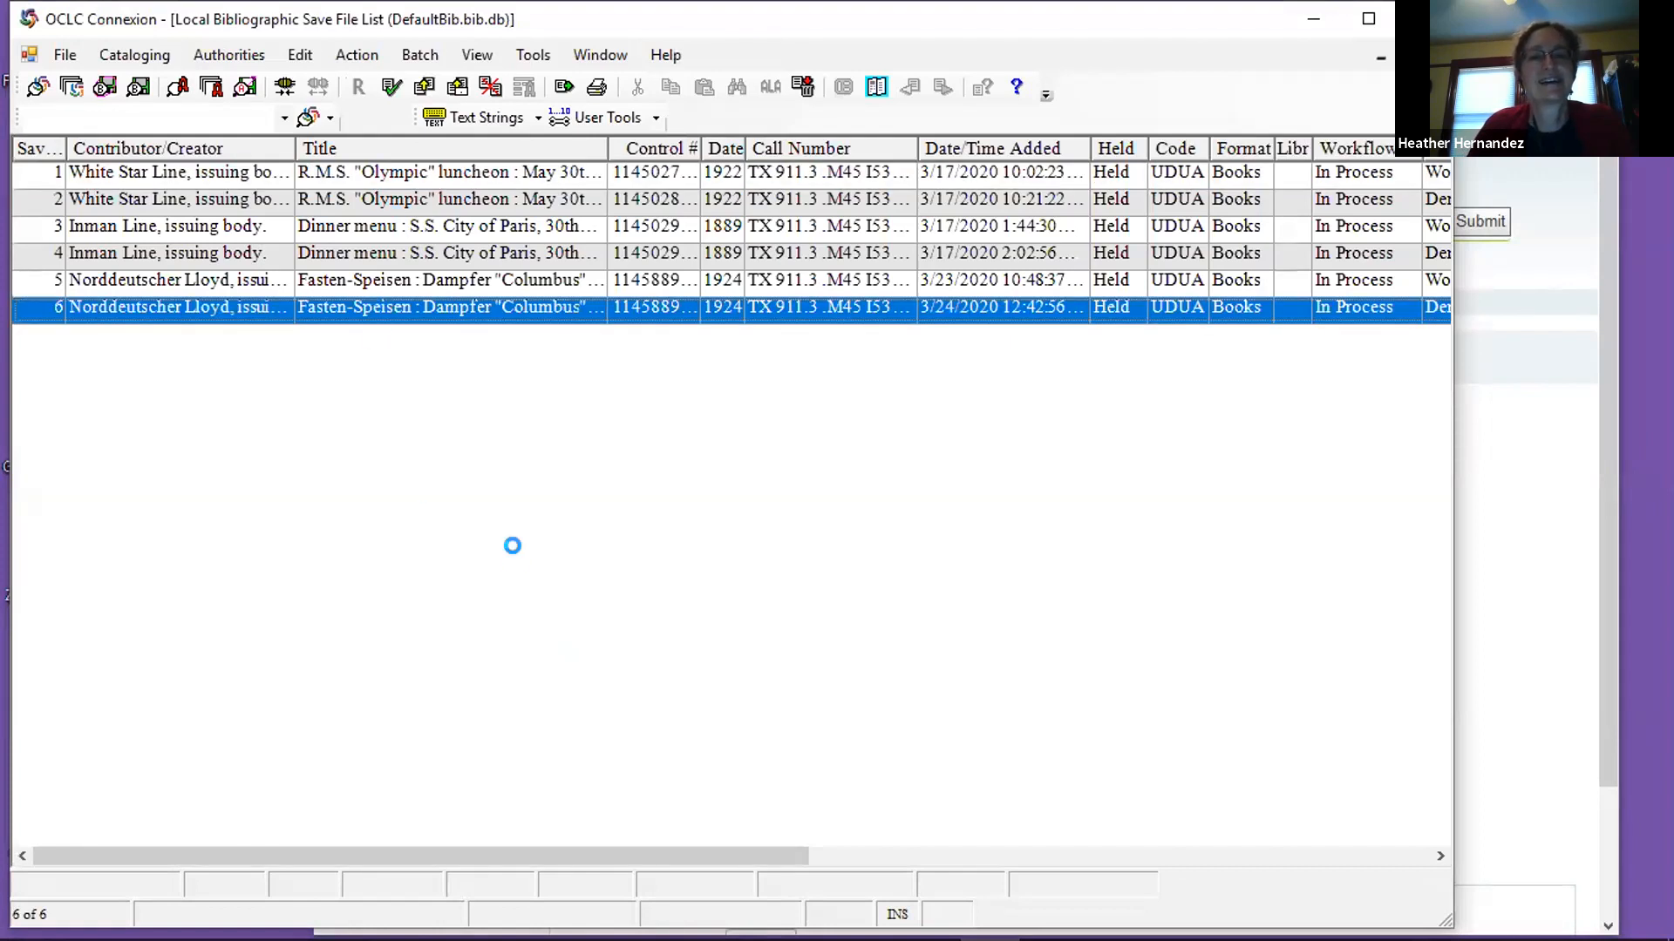
pyautogui.scroll(-5, 516, 568)
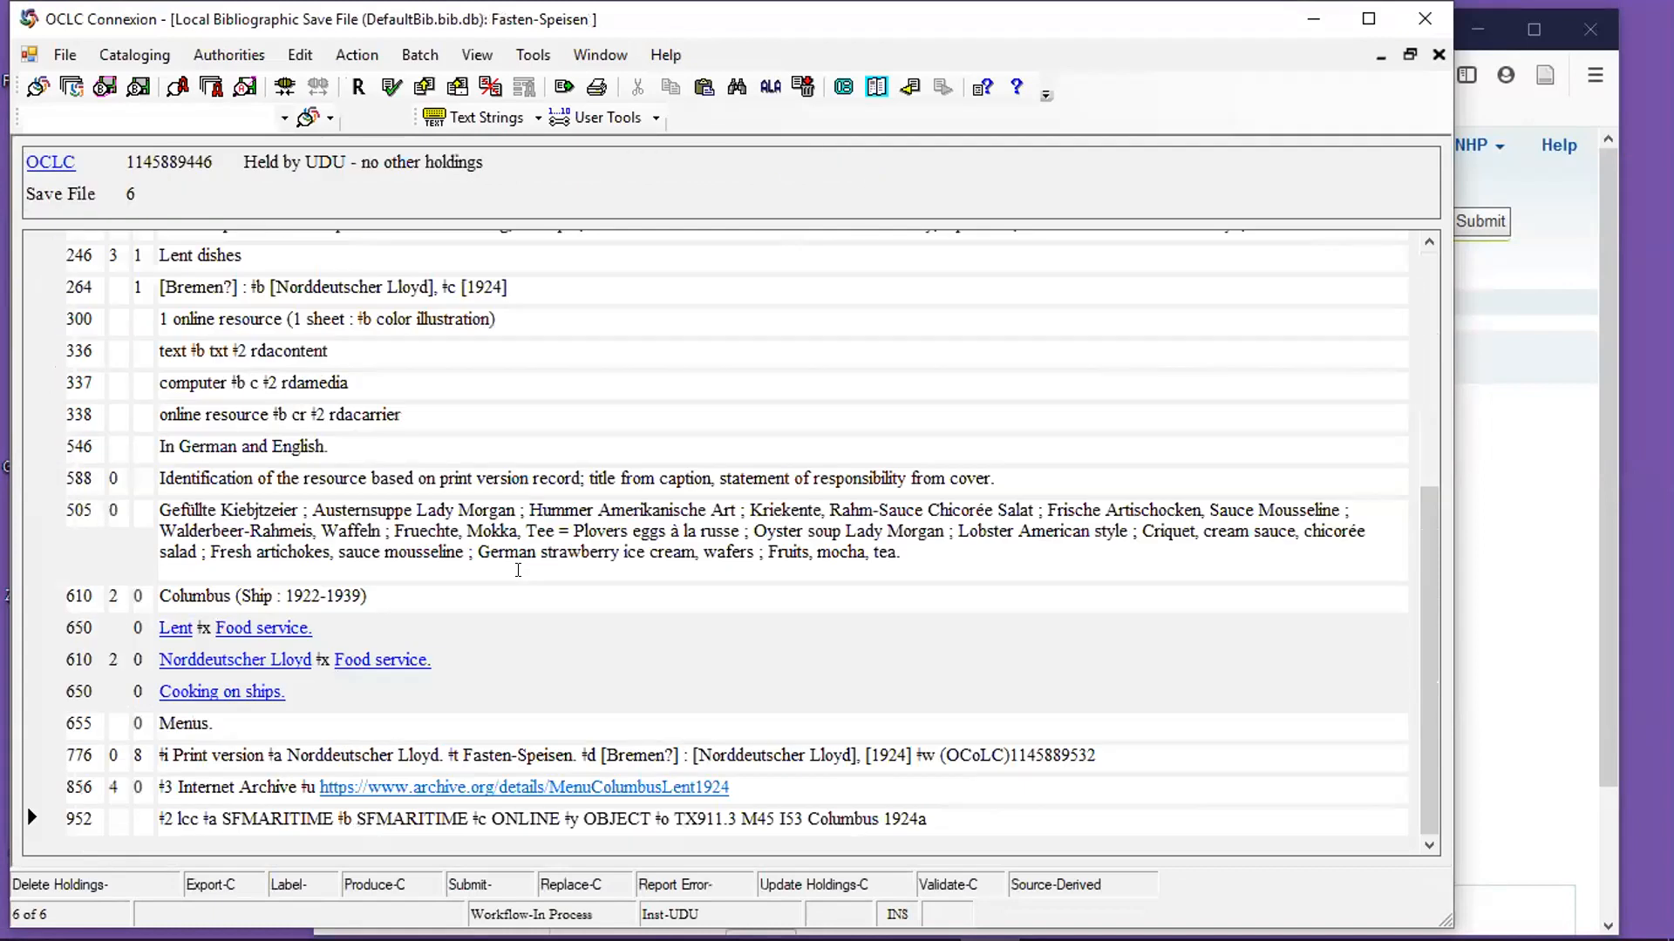
# Select the entire content of the 952 field, minimize Connexion, and switch back to the Hobbit record in MarcEditor.
pyautogui.click(966, 810)
pyautogui.moveTo(959, 820); pyautogui.dragTo(352, 819)
pyautogui.moveTo(160, 819); pyautogui.dragTo(936, 821)
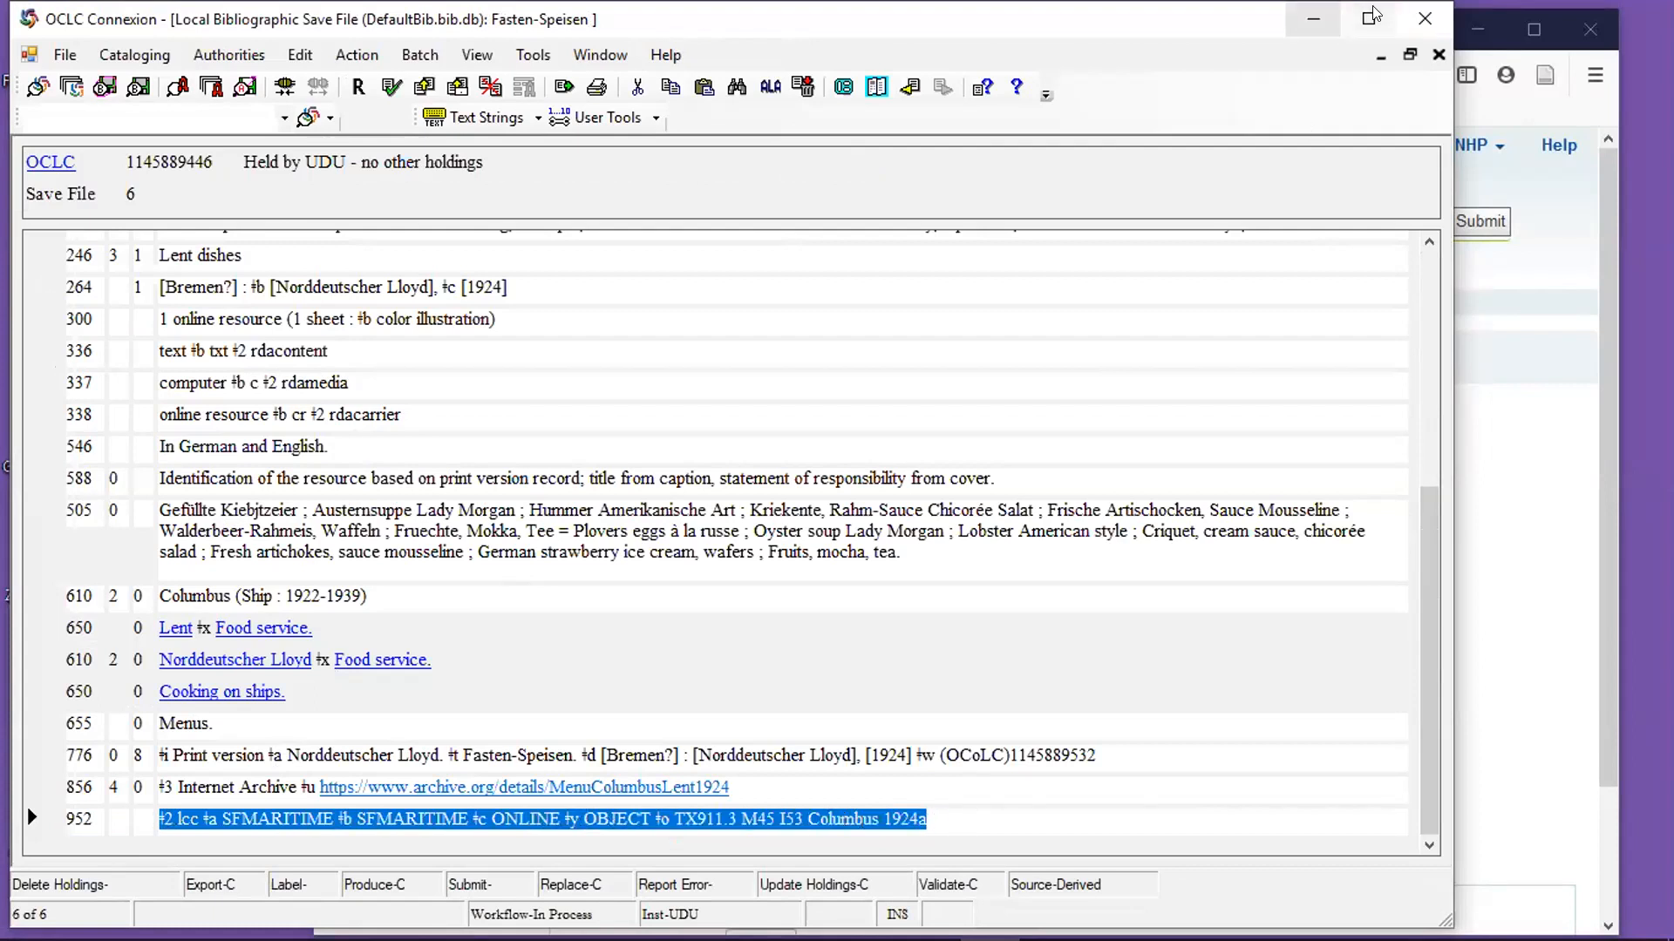
pyautogui.click(1313, 19)
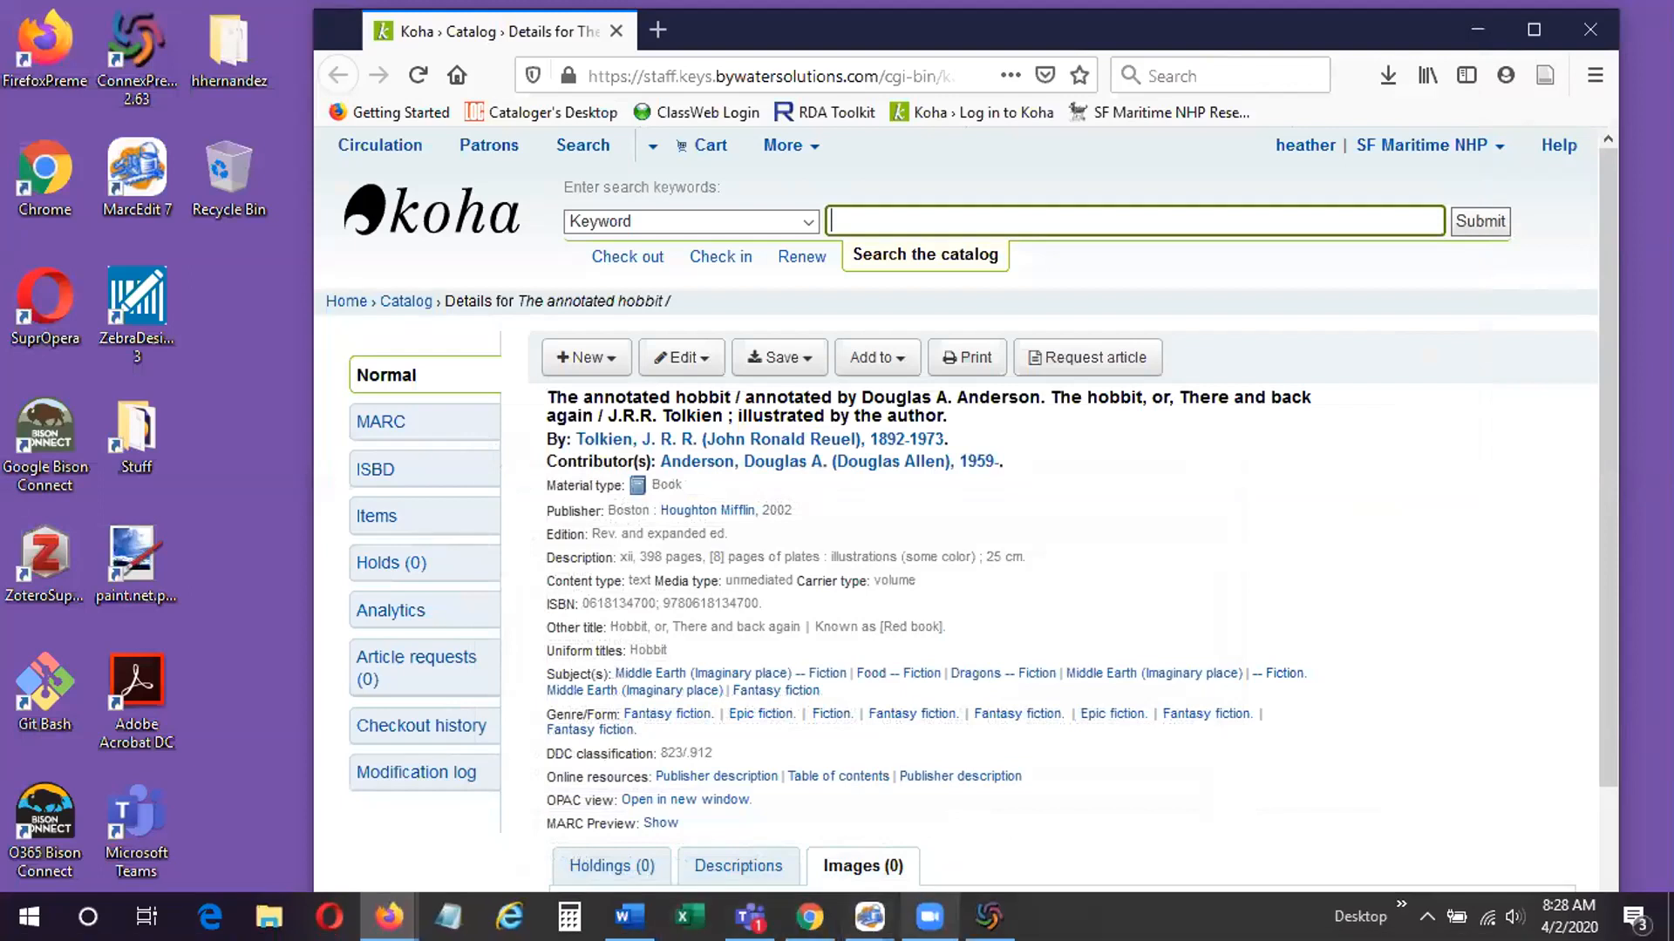
pyautogui.moveTo(869, 916)
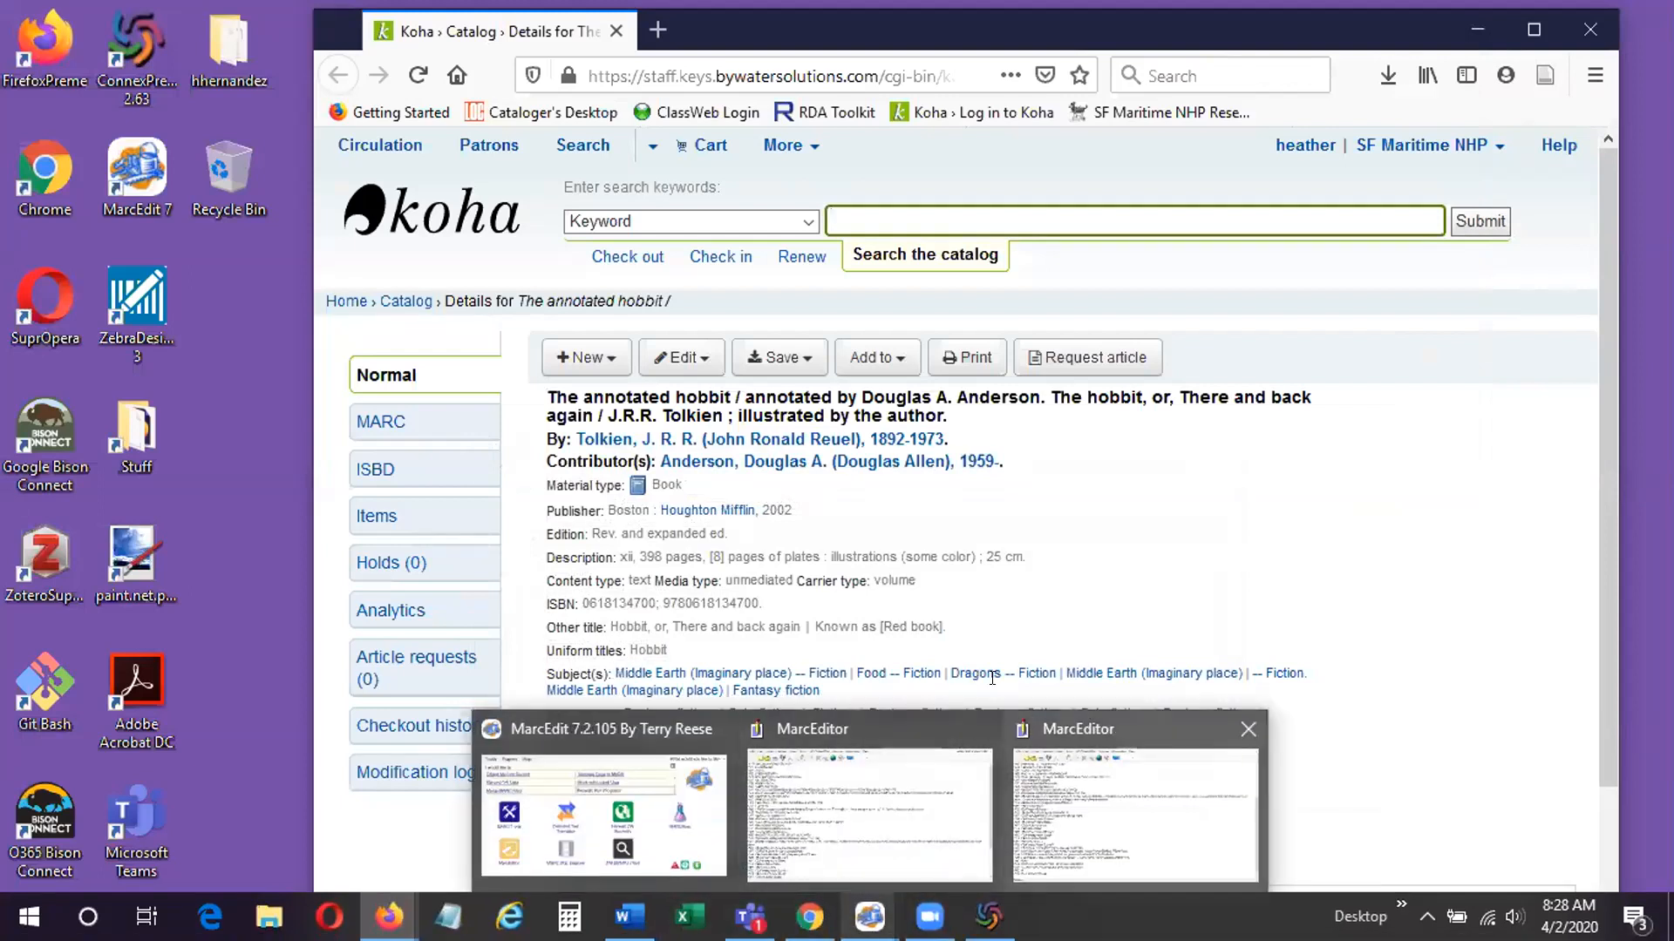
pyautogui.click(1041, 791)
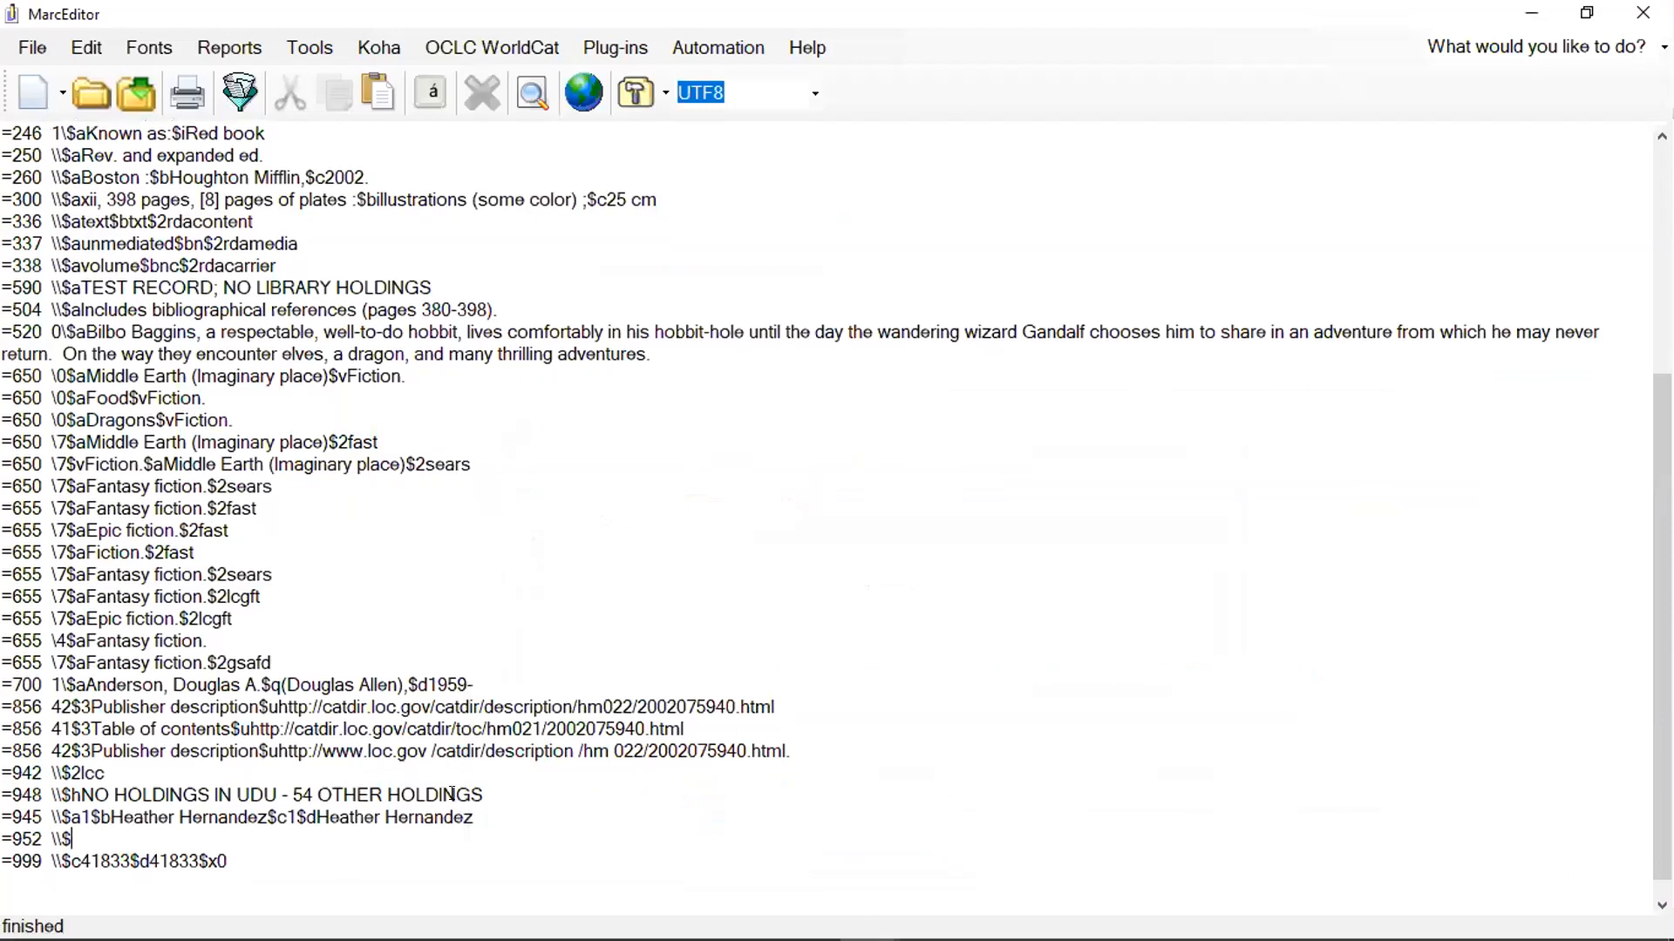
# Paste the copied item data into the new 952 field and reformat its first subfield as $2lcc without extra spaces.
pyautogui.click(88, 835)
pyautogui.write('‡2 lcc ‡a SFMARITIME ‡b SFMARITIME ‡c ONLINE ‡y OBJECT ‡o TX911.3 M45 I53 Columbus 1924a')
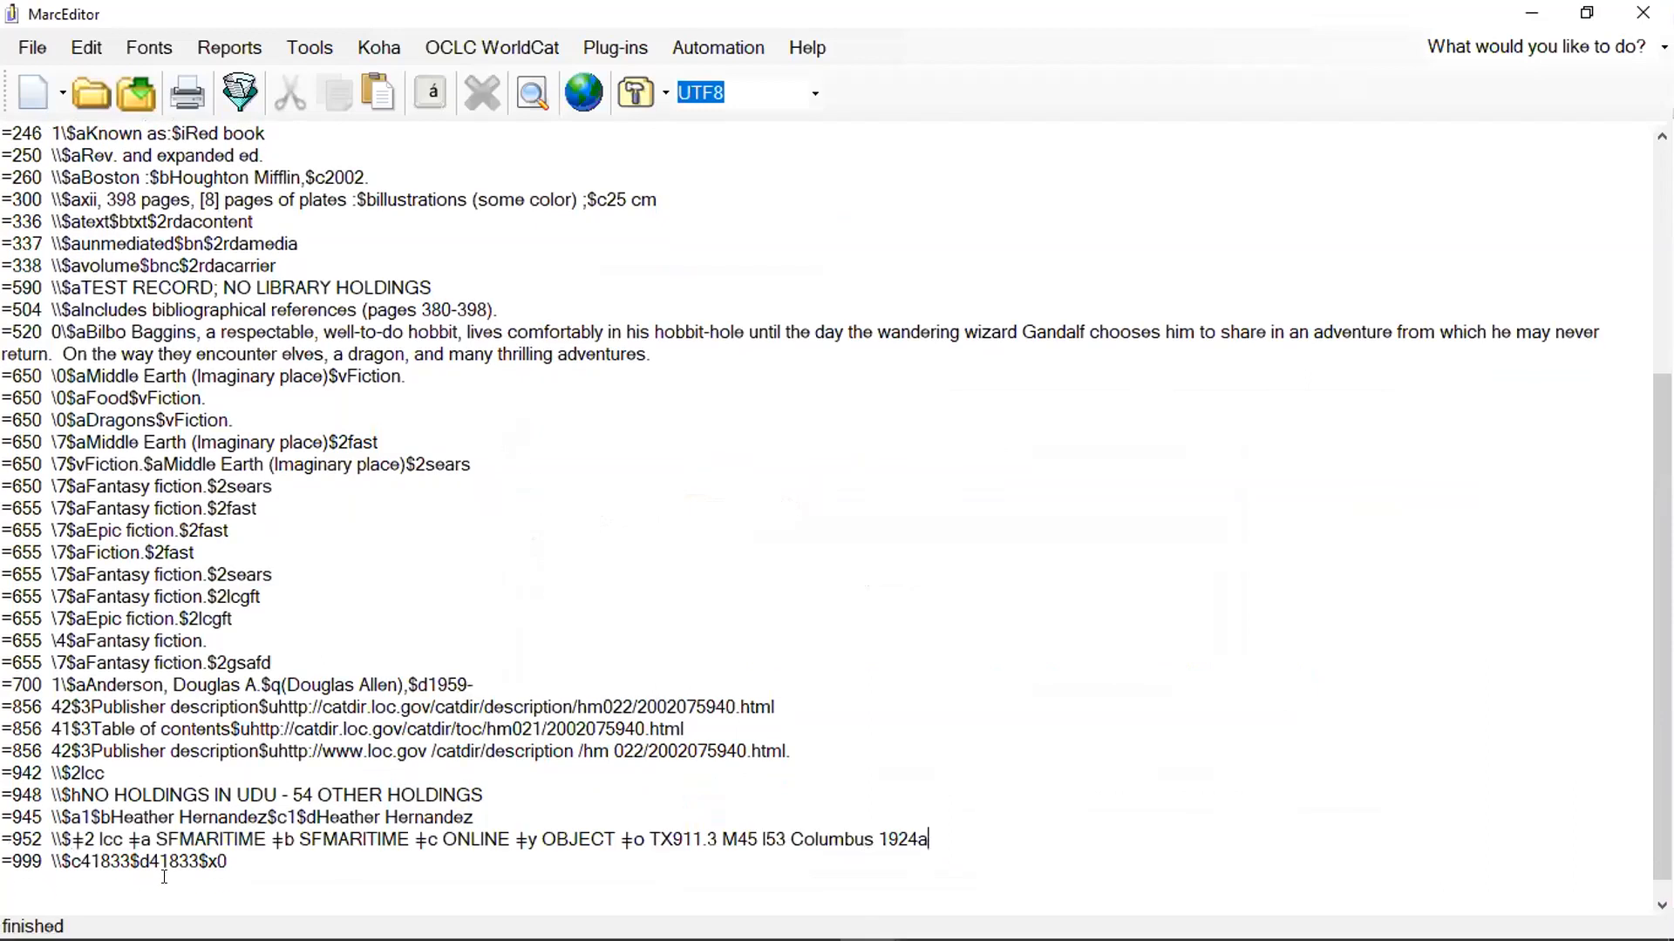
pyautogui.press('BackSpace')
pyautogui.press('BackSpace')
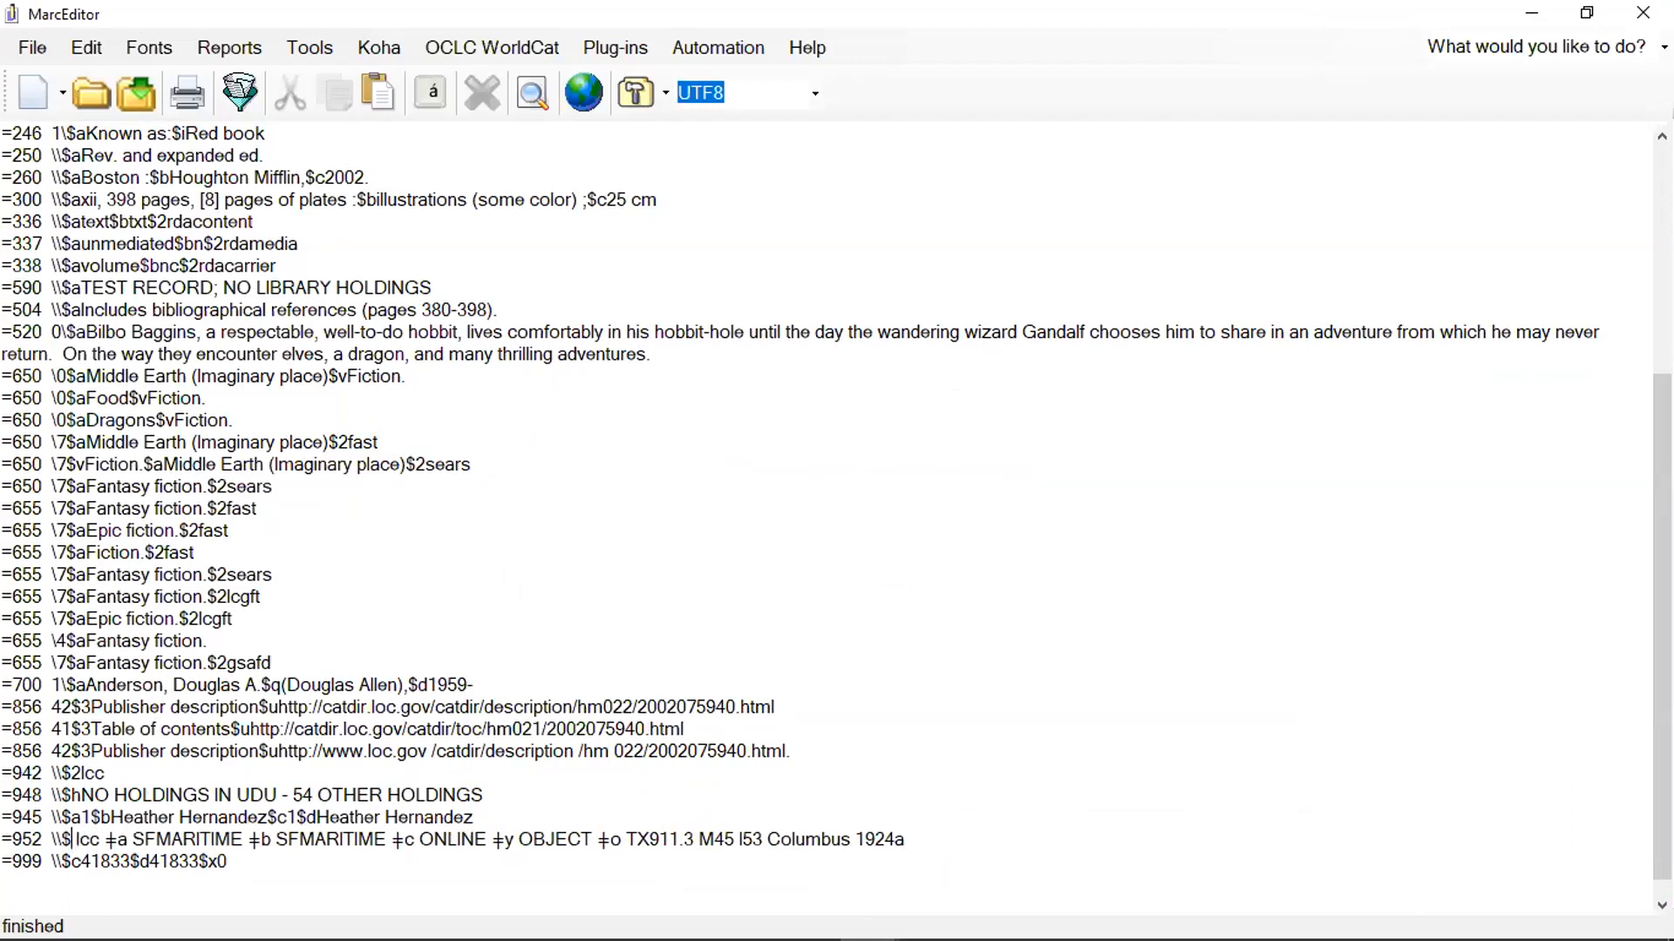
pyautogui.write('2')
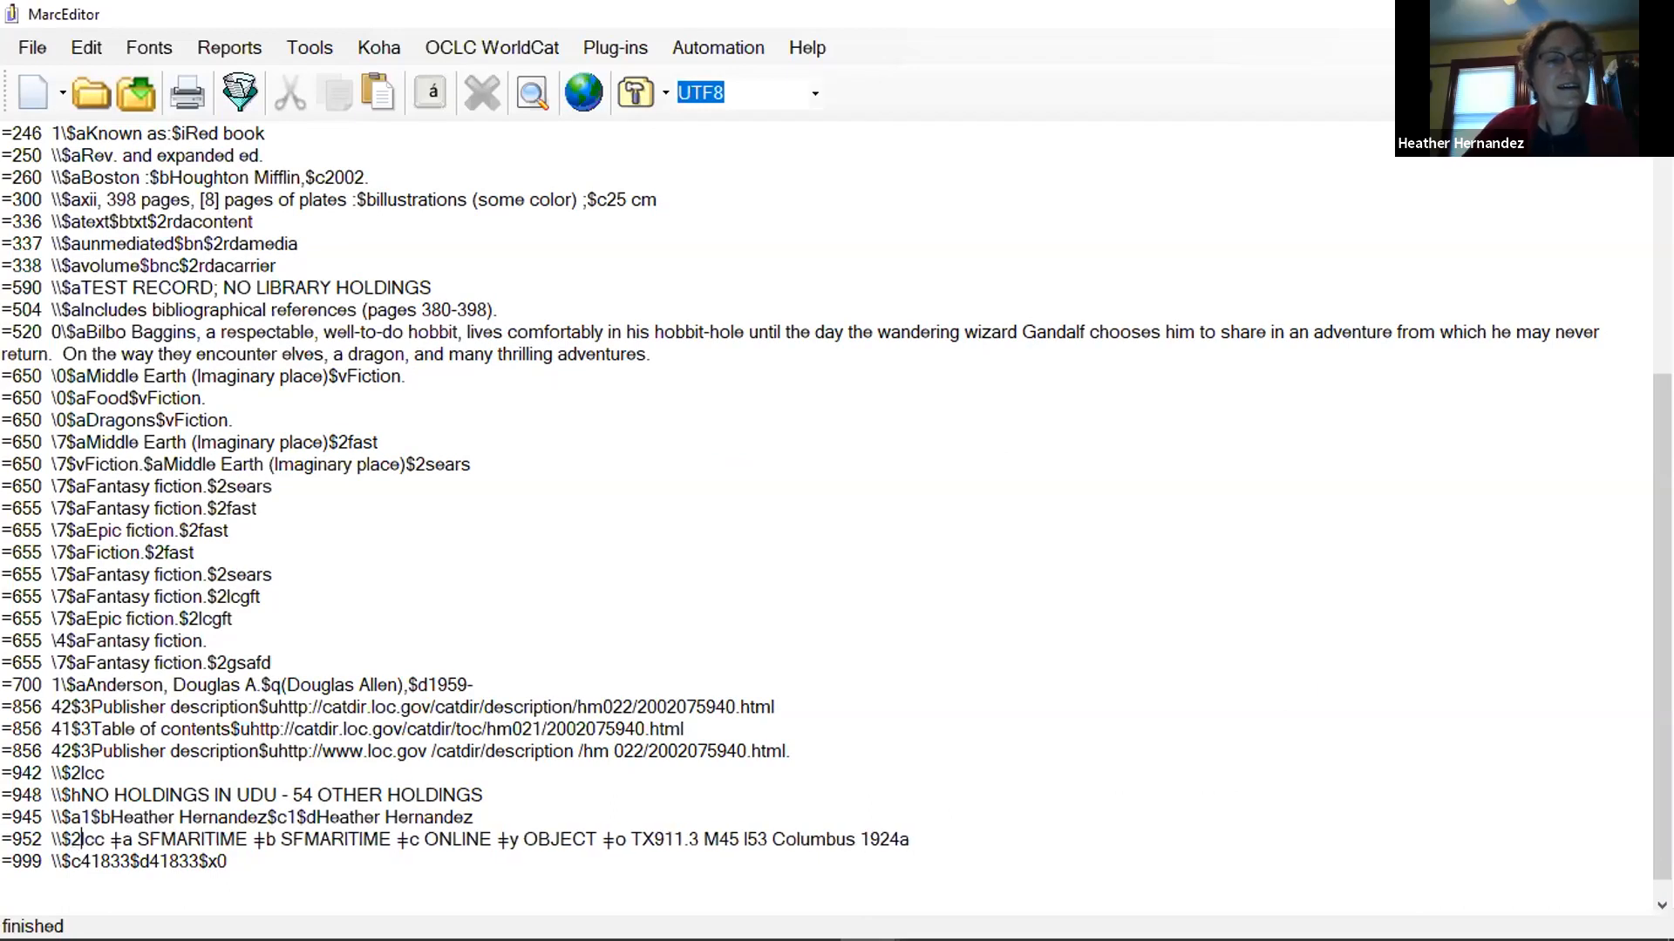
pyautogui.press('Delete')
pyautogui.press('Delete')
pyautogui.press('Delete')
pyautogui.press('Delete')
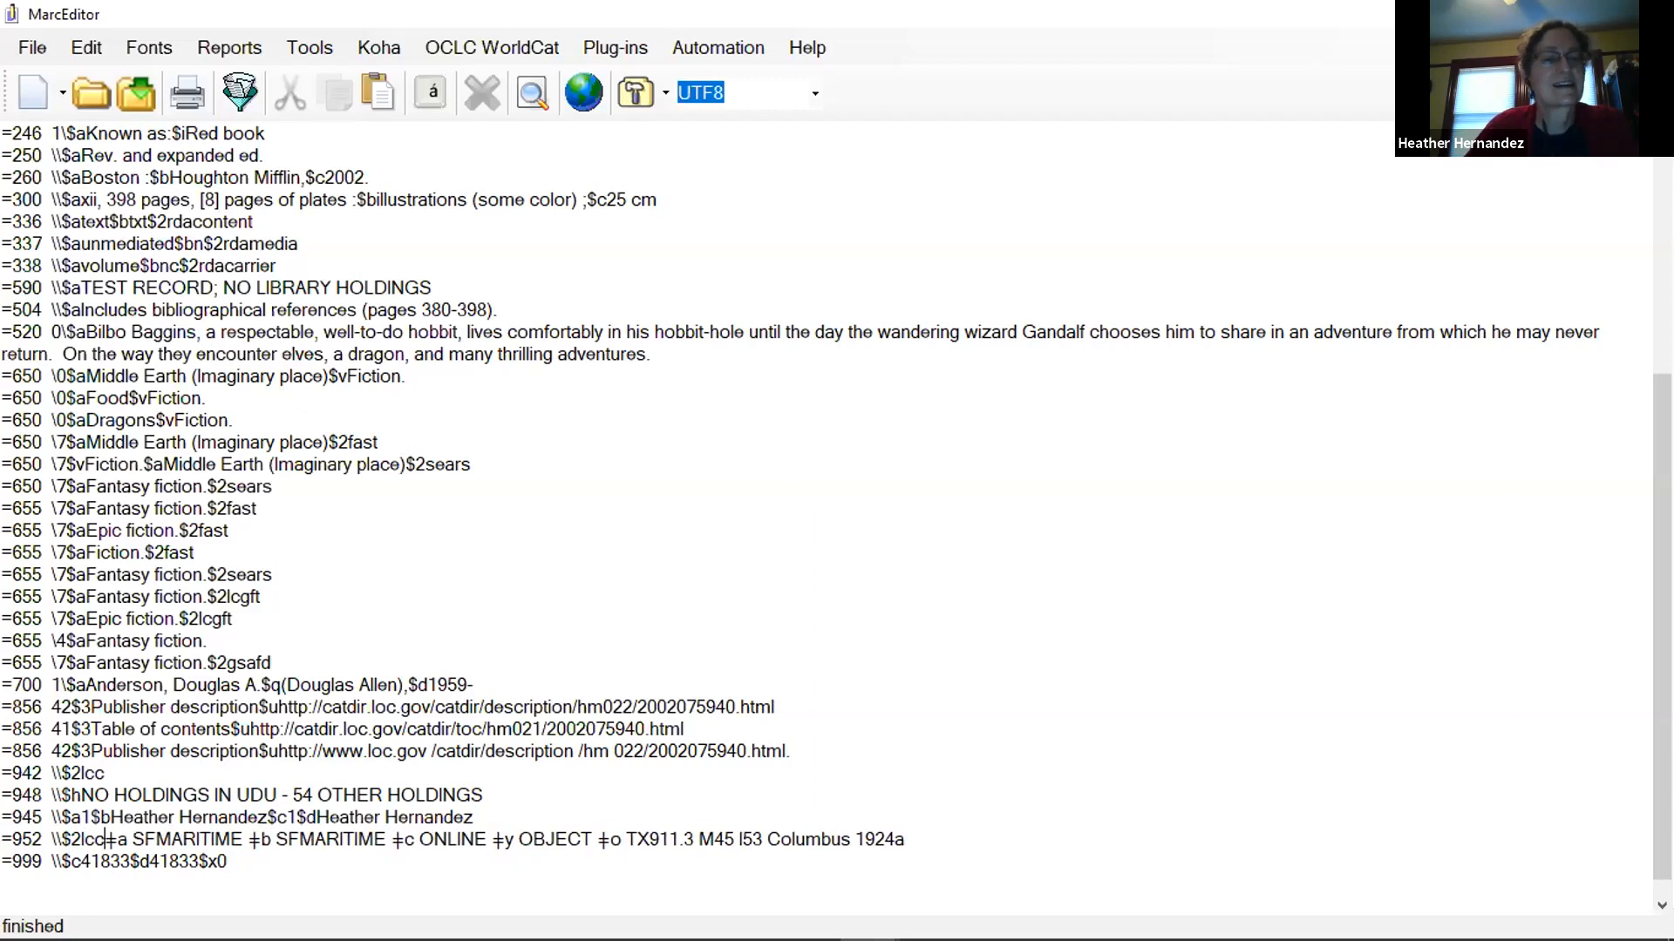
# Rewrite the next 952 subfield as $aSFMARITIME in MarcEdit notation.
pyautogui.write('$a')
pyautogui.press('Right')
pyautogui.press('Right')
pyautogui.press('Right')
pyautogui.press('Right')
pyautogui.press('Right')
pyautogui.press('Right')
pyautogui.press('Right')
pyautogui.press('Right')
pyautogui.press('Right')
pyautogui.press('Right')
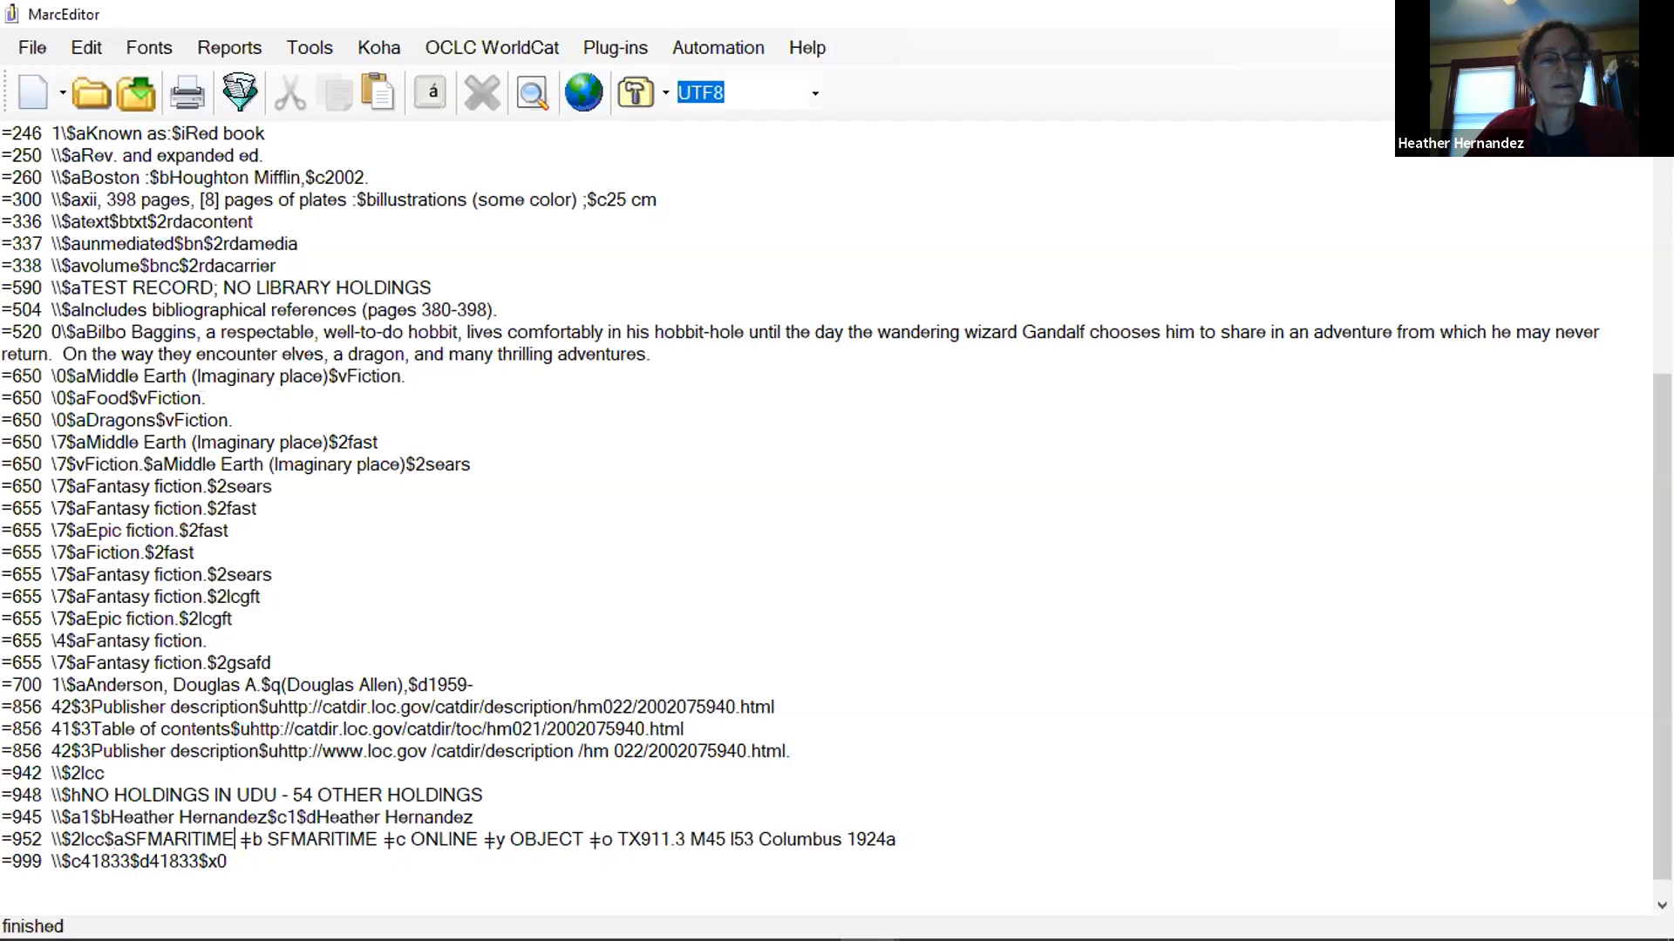
# Replace the Connexion delimiter before the second SFMARITIME with $b, removing the surrounding spaces.
pyautogui.press('Delete')
pyautogui.press('Delete')
pyautogui.press('Delete')
pyautogui.press('Delete')
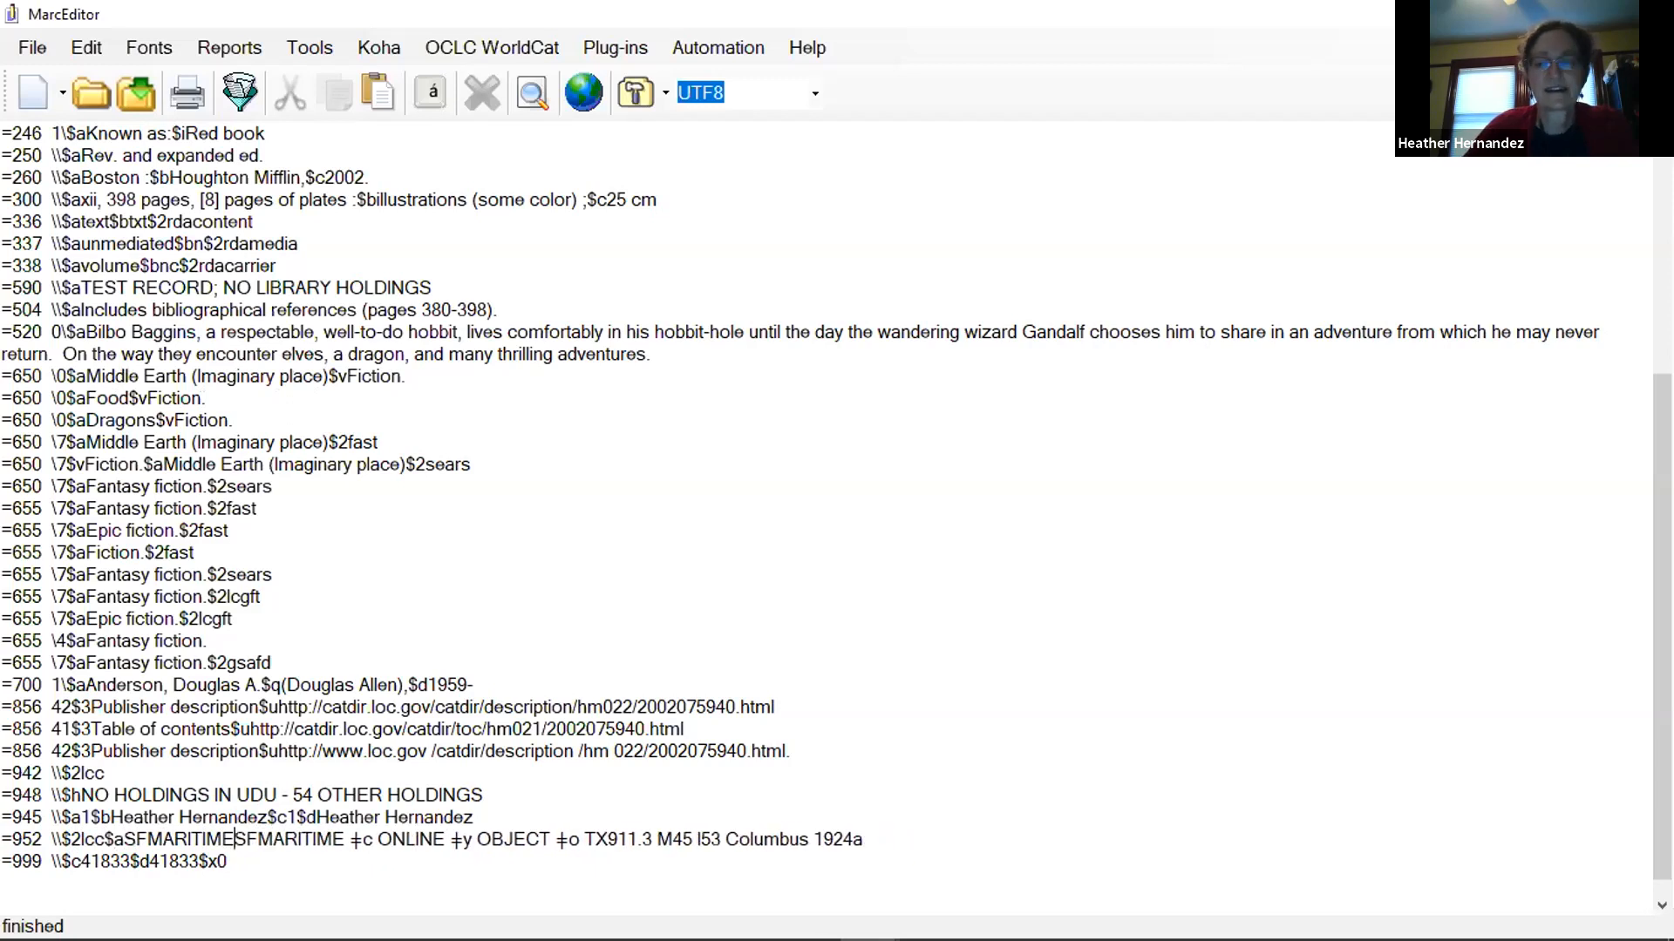
pyautogui.write('D')
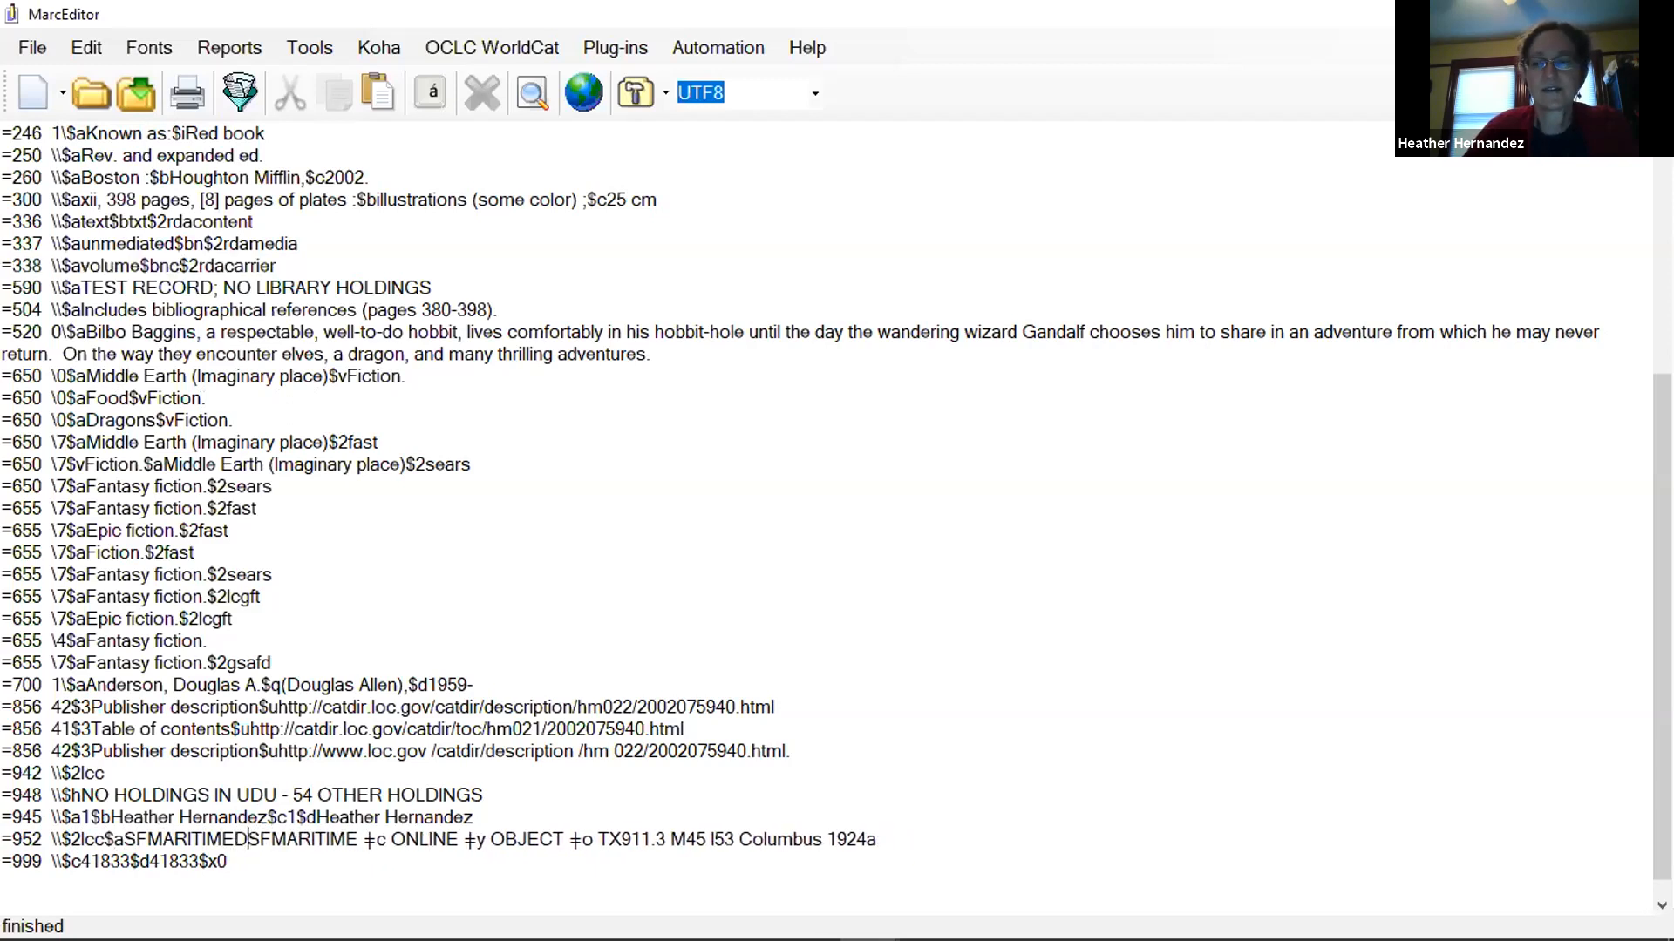
pyautogui.press('BackSpace')
pyautogui.write('$')
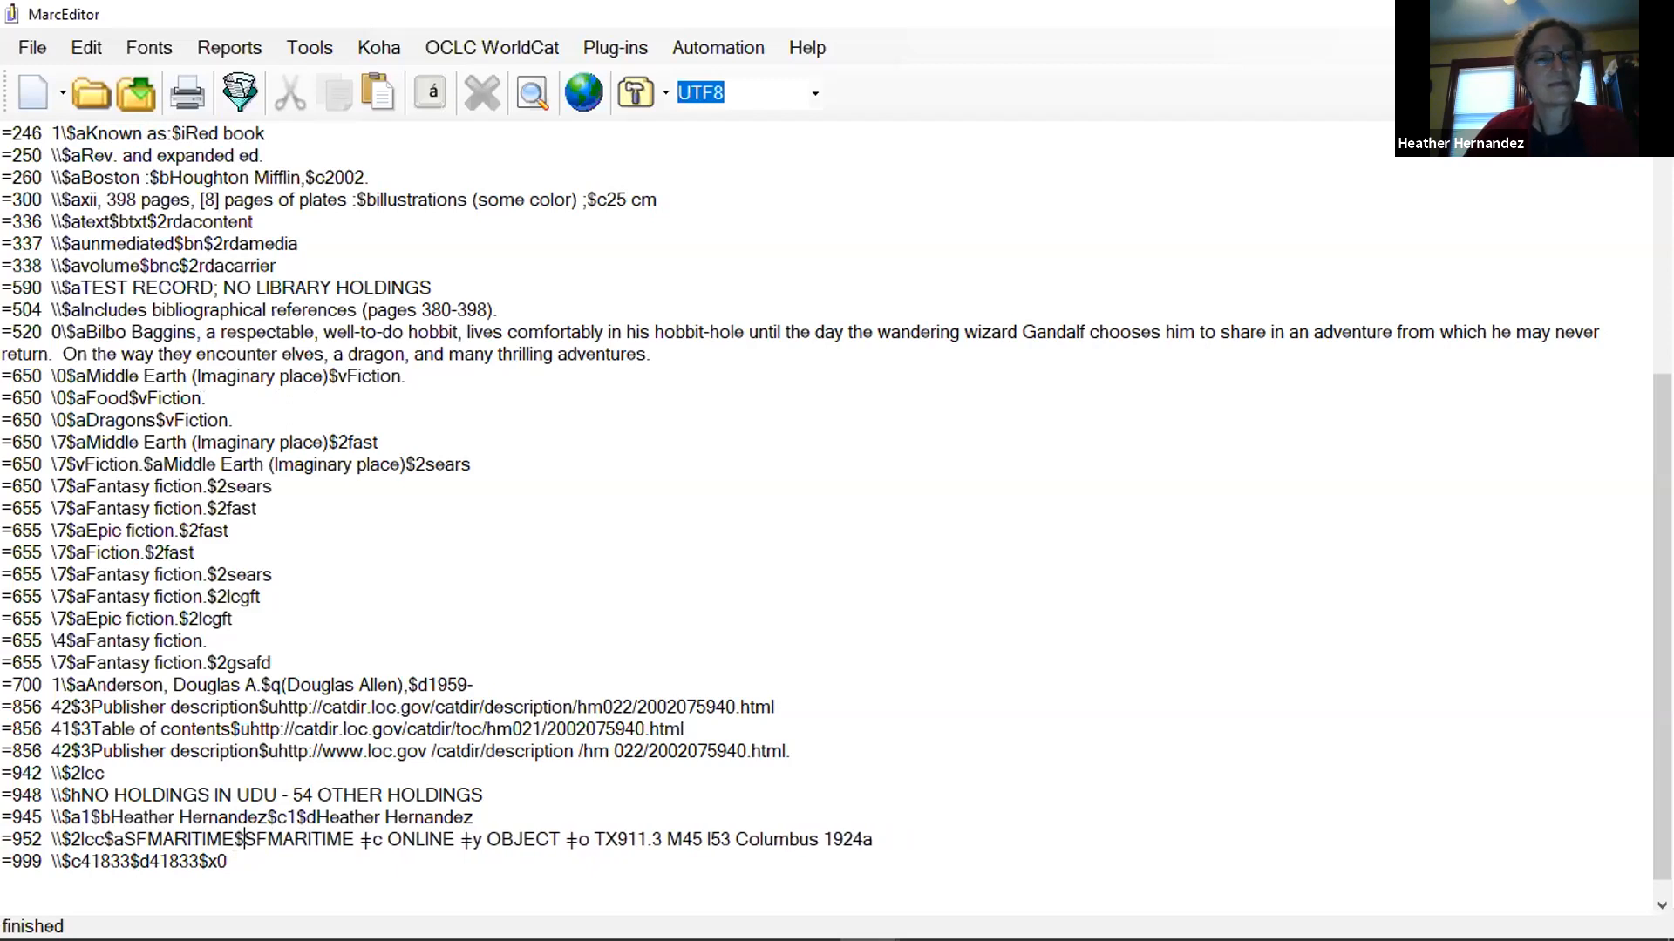
pyautogui.write('b')
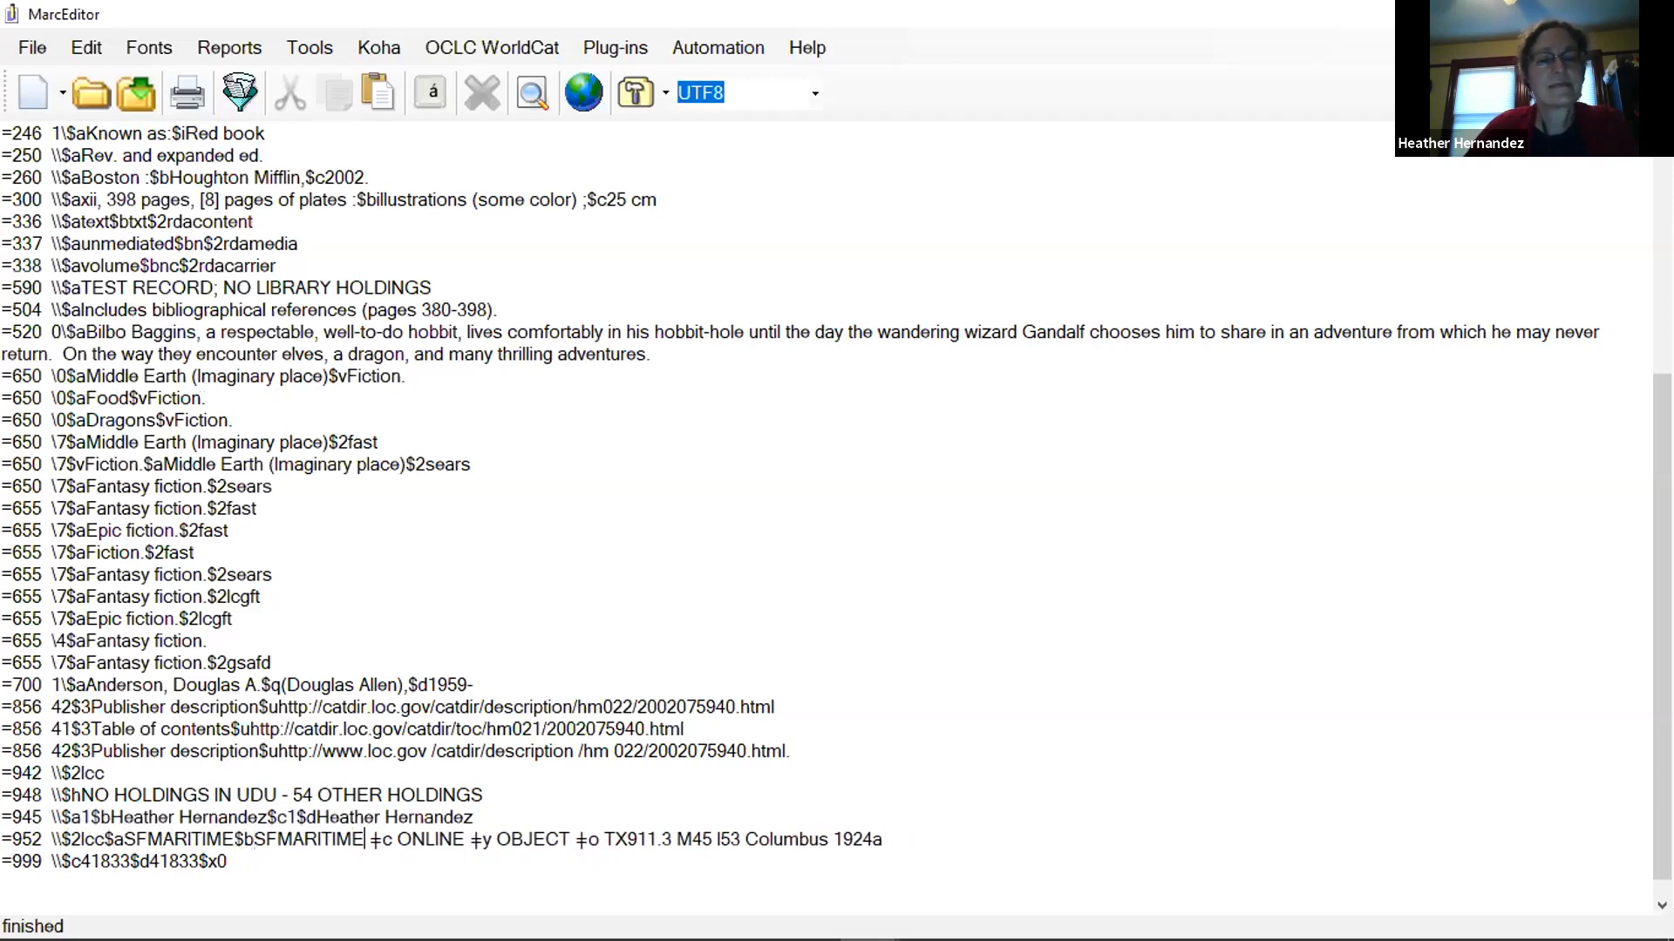
# Rewrite the shelving location subfield of the 952 field as $cONLINE.
pyautogui.press('Delete')
pyautogui.press('Delete')
pyautogui.press('Delete')
pyautogui.press('Delete')
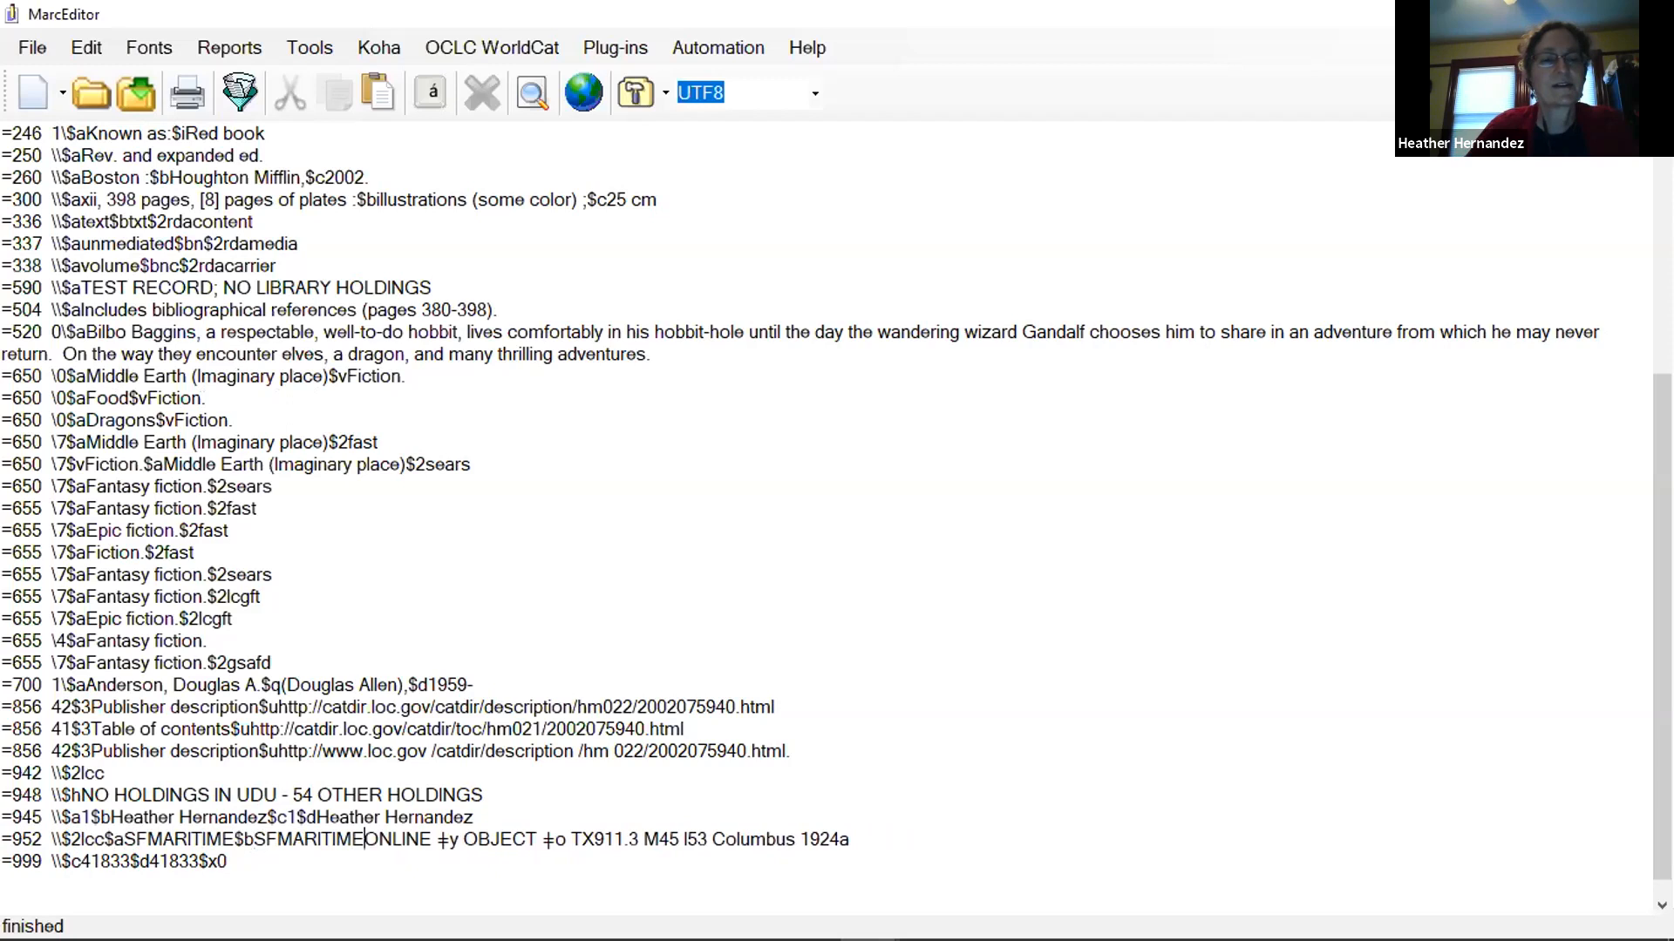
pyautogui.write('$c')
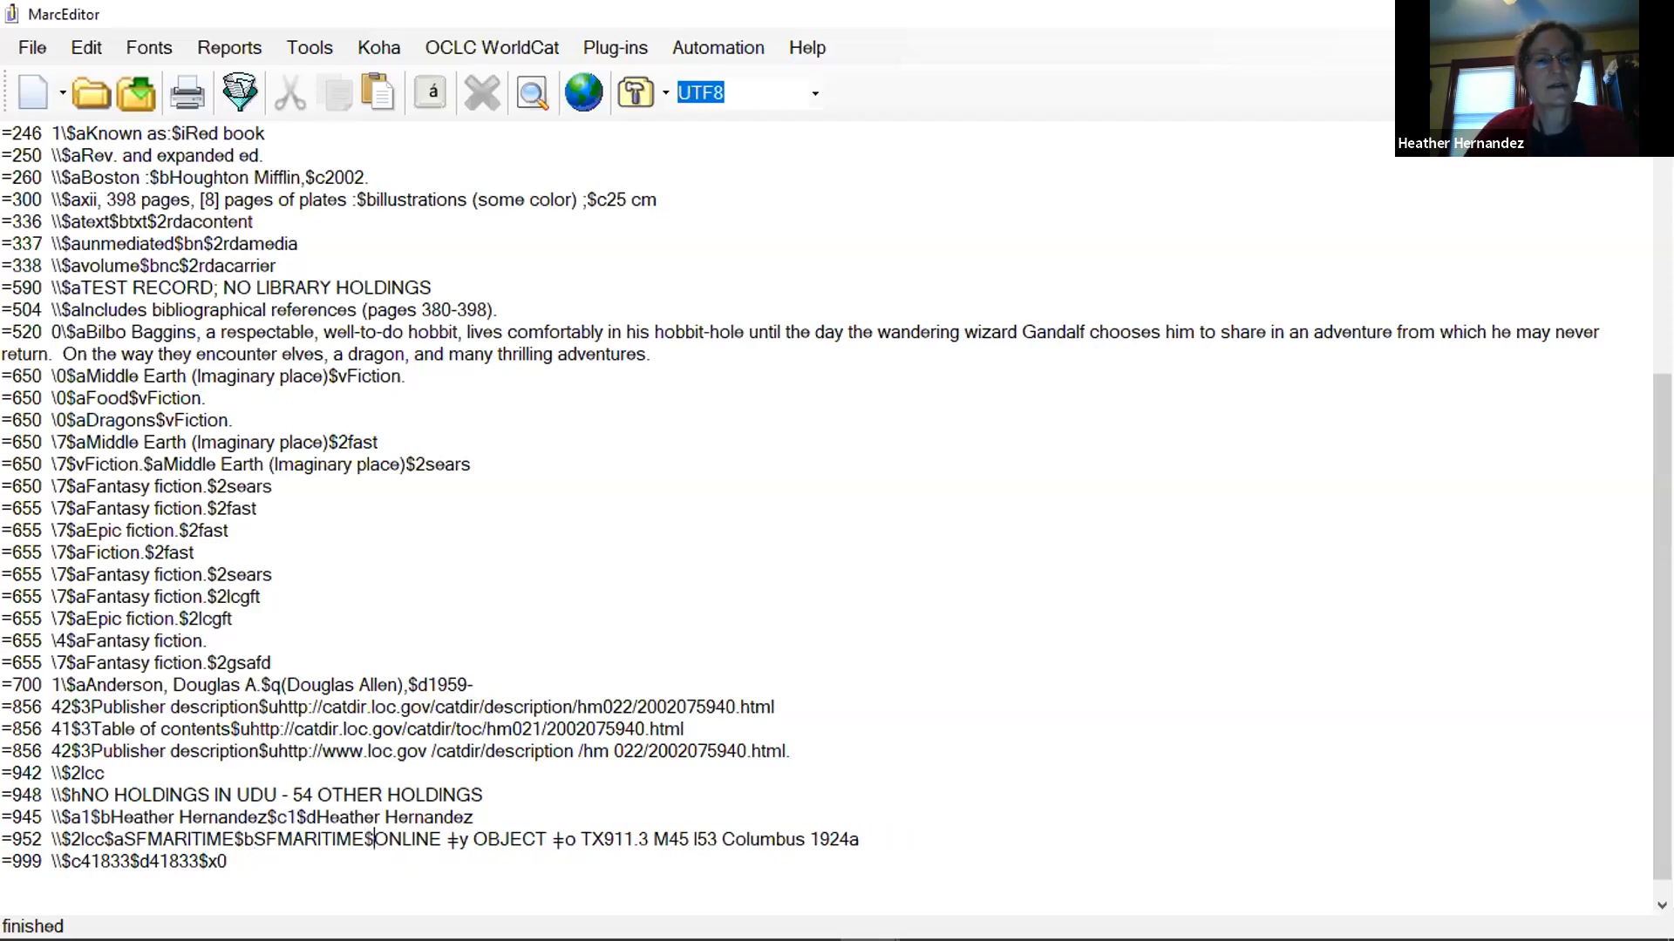
pyautogui.press('Right')
pyautogui.press('Right')
pyautogui.press('Right')
# Remove the Connexion delimiter and code before OBJECT in the 952 field and insert $o in their place.
pyautogui.press('Delete')
pyautogui.press('Delete')
pyautogui.press('Delete')
pyautogui.press('Delete')
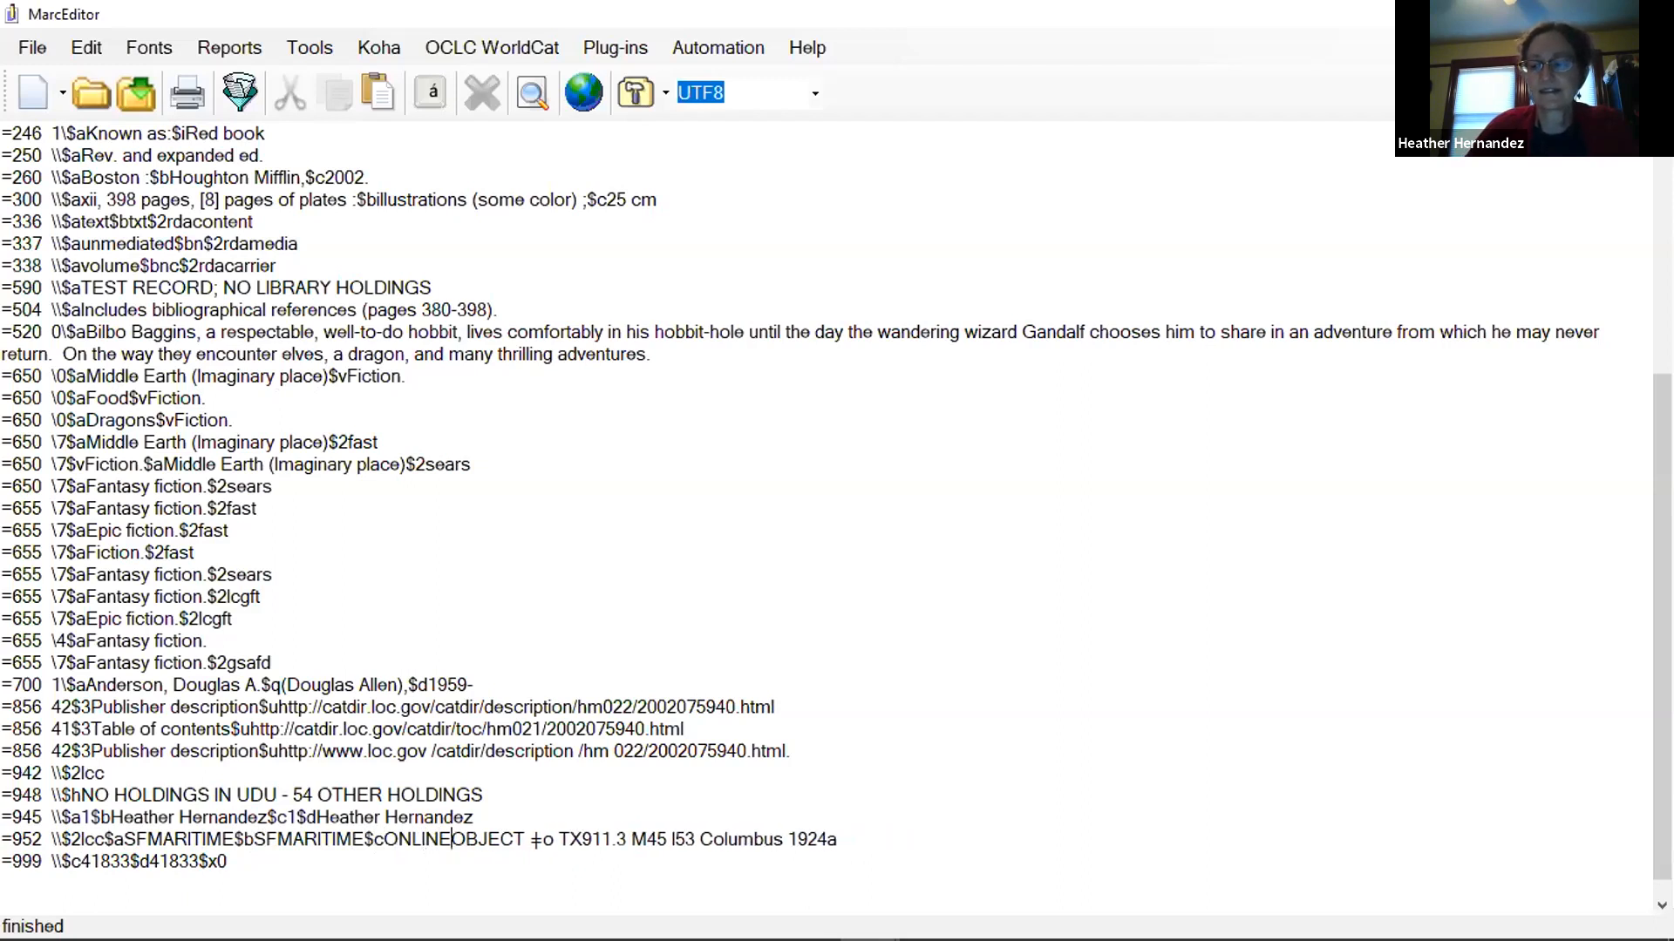
pyautogui.write('D')
pyautogui.press('BackSpace')
pyautogui.write('$')
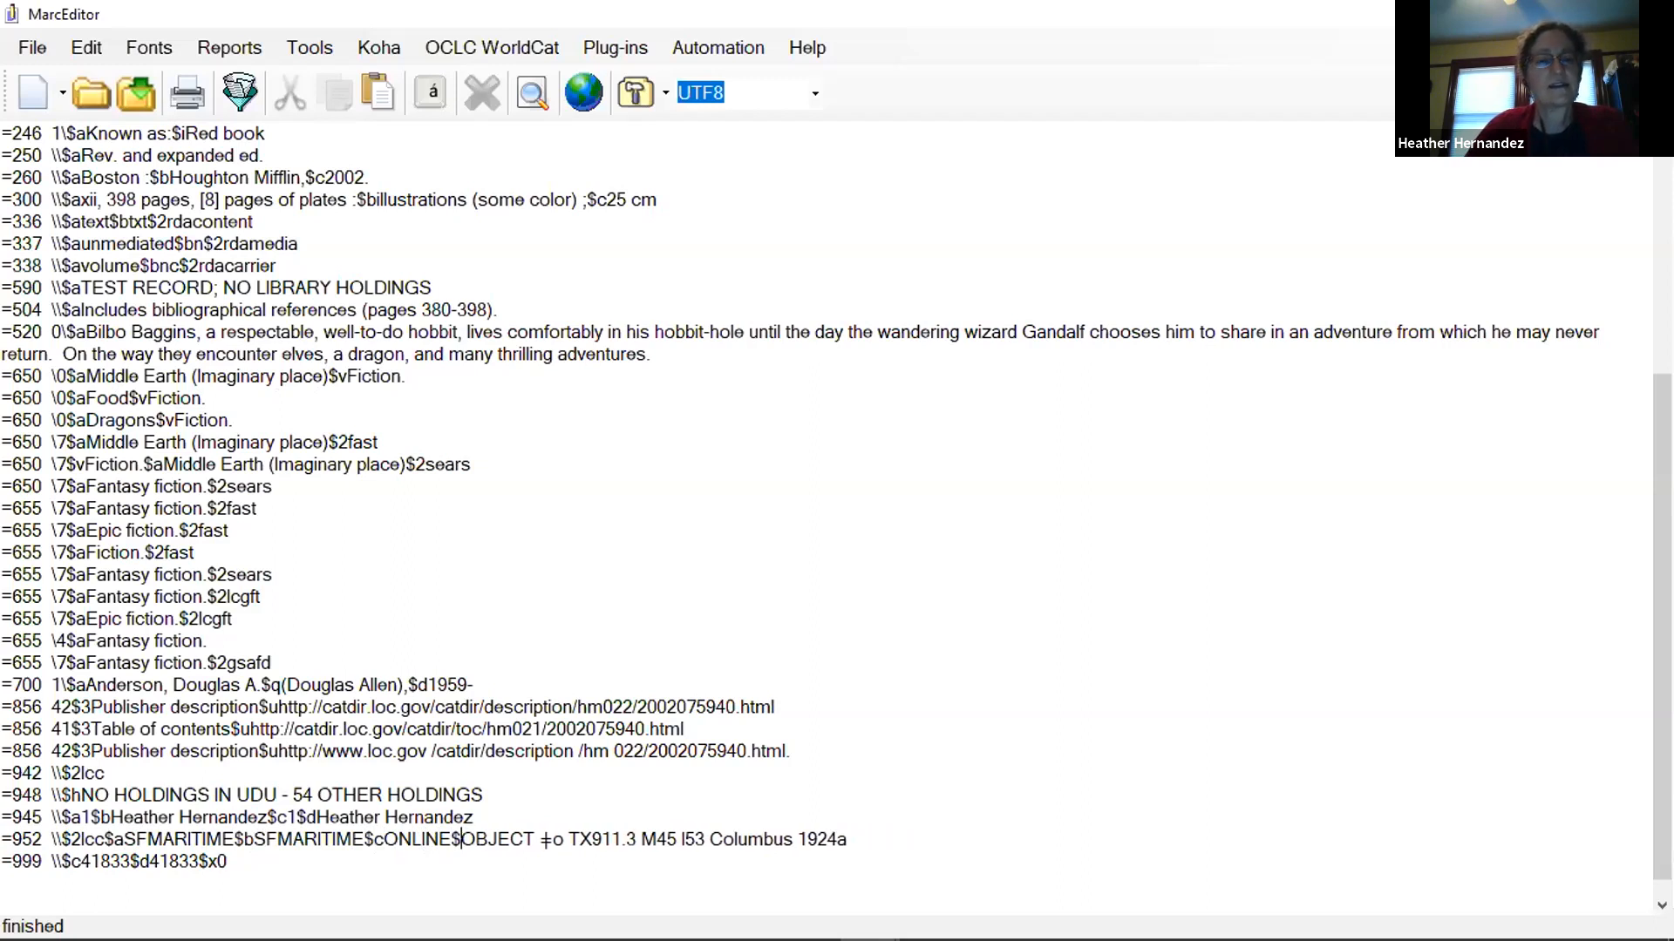
pyautogui.write('o')
# Replace the Connexion delimiter and code before the TX911.3 call number with a plain $ sign.
pyautogui.press('Right')
pyautogui.press('Right')
pyautogui.press('Right')
pyautogui.press('Right')
pyautogui.press('Right')
pyautogui.press('Delete')
pyautogui.press('Delete')
pyautogui.press('Delete')
pyautogui.press('Delete')
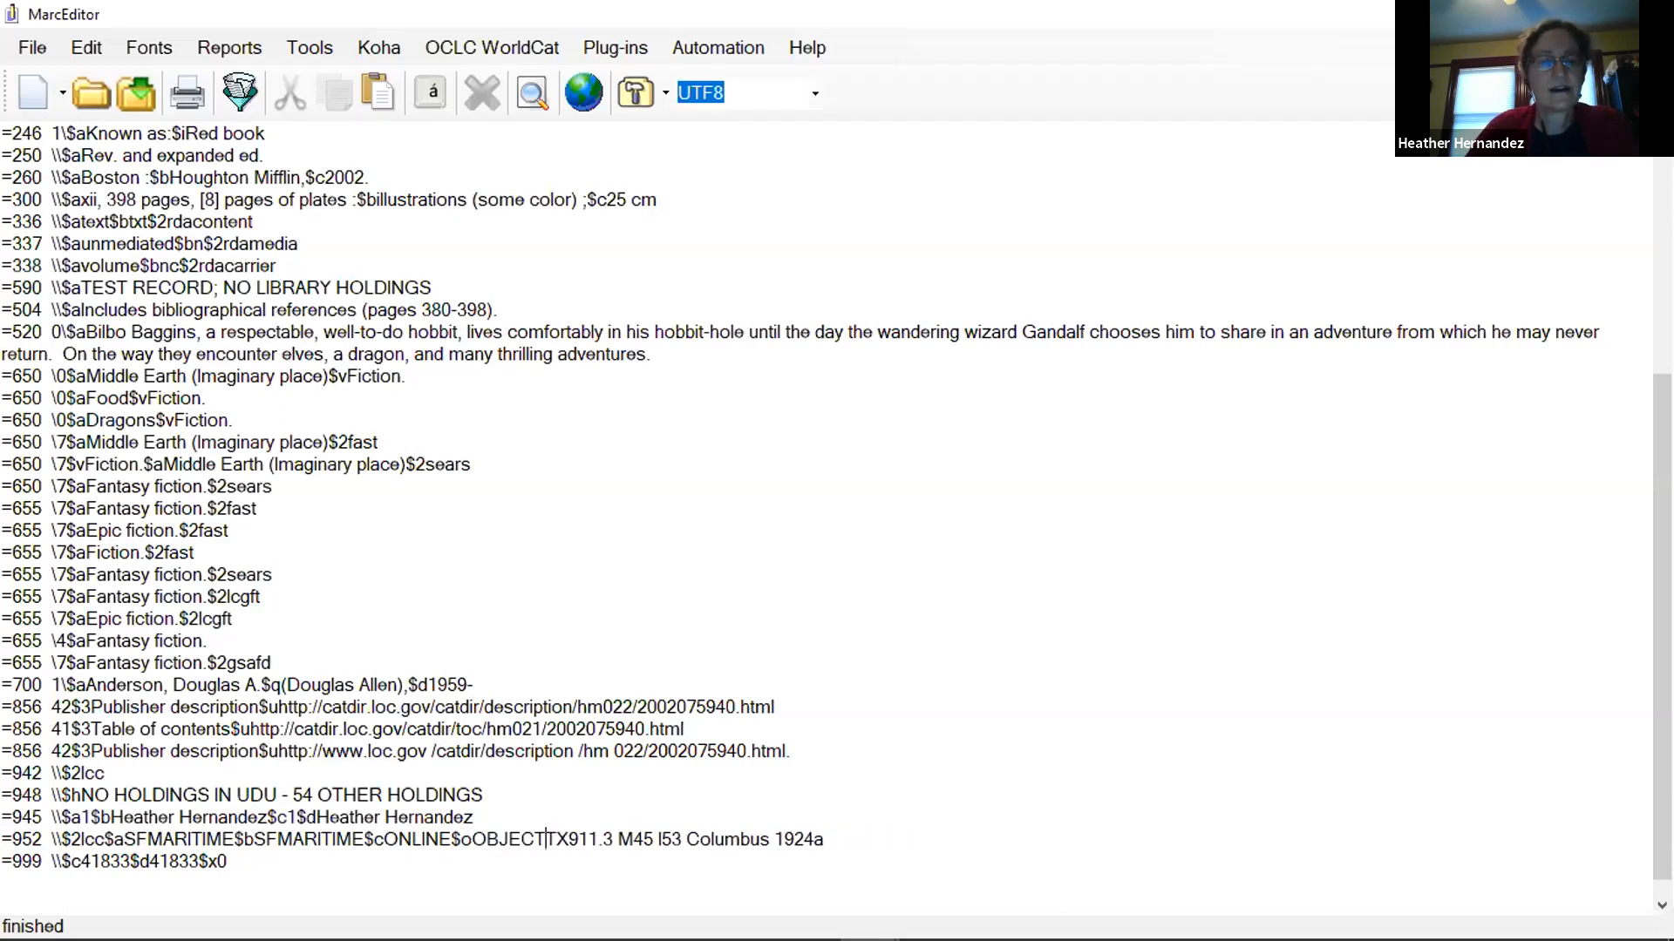
pyautogui.write('$o')
pyautogui.press('BackSpace')
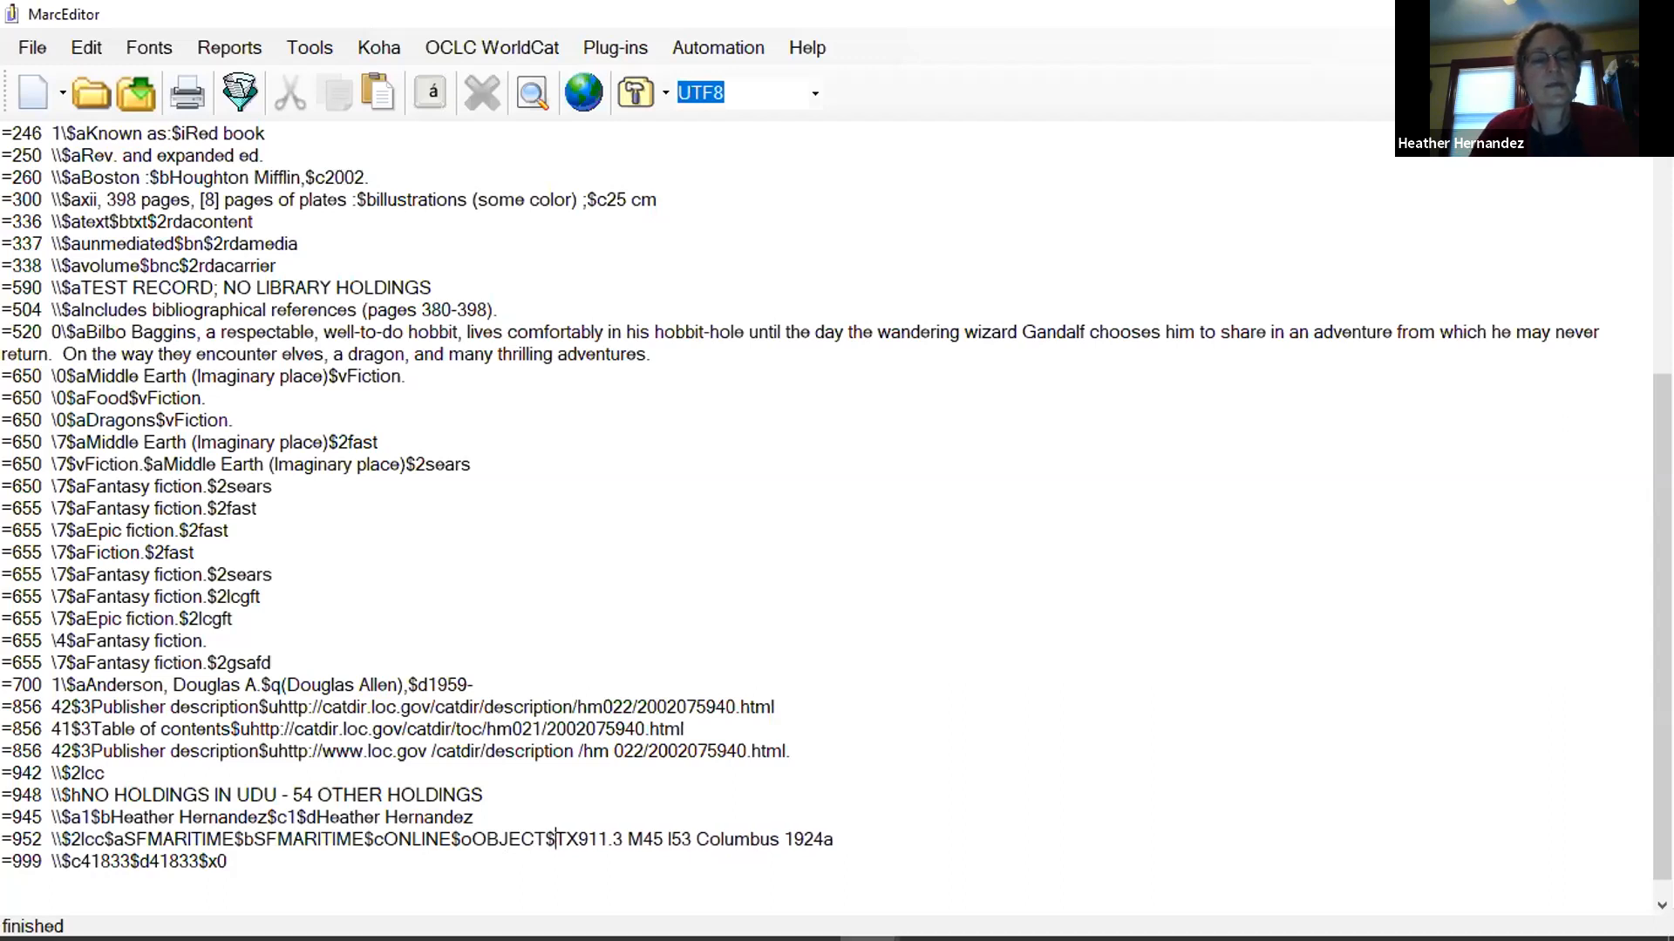
# Check the 952 subfield codes in OCLC Connexion, return to MarcEditor, and correct them to $yOBJECT and $oTX911.3 M45 I53 Columbus 1924a.
pyautogui.click(989, 916)
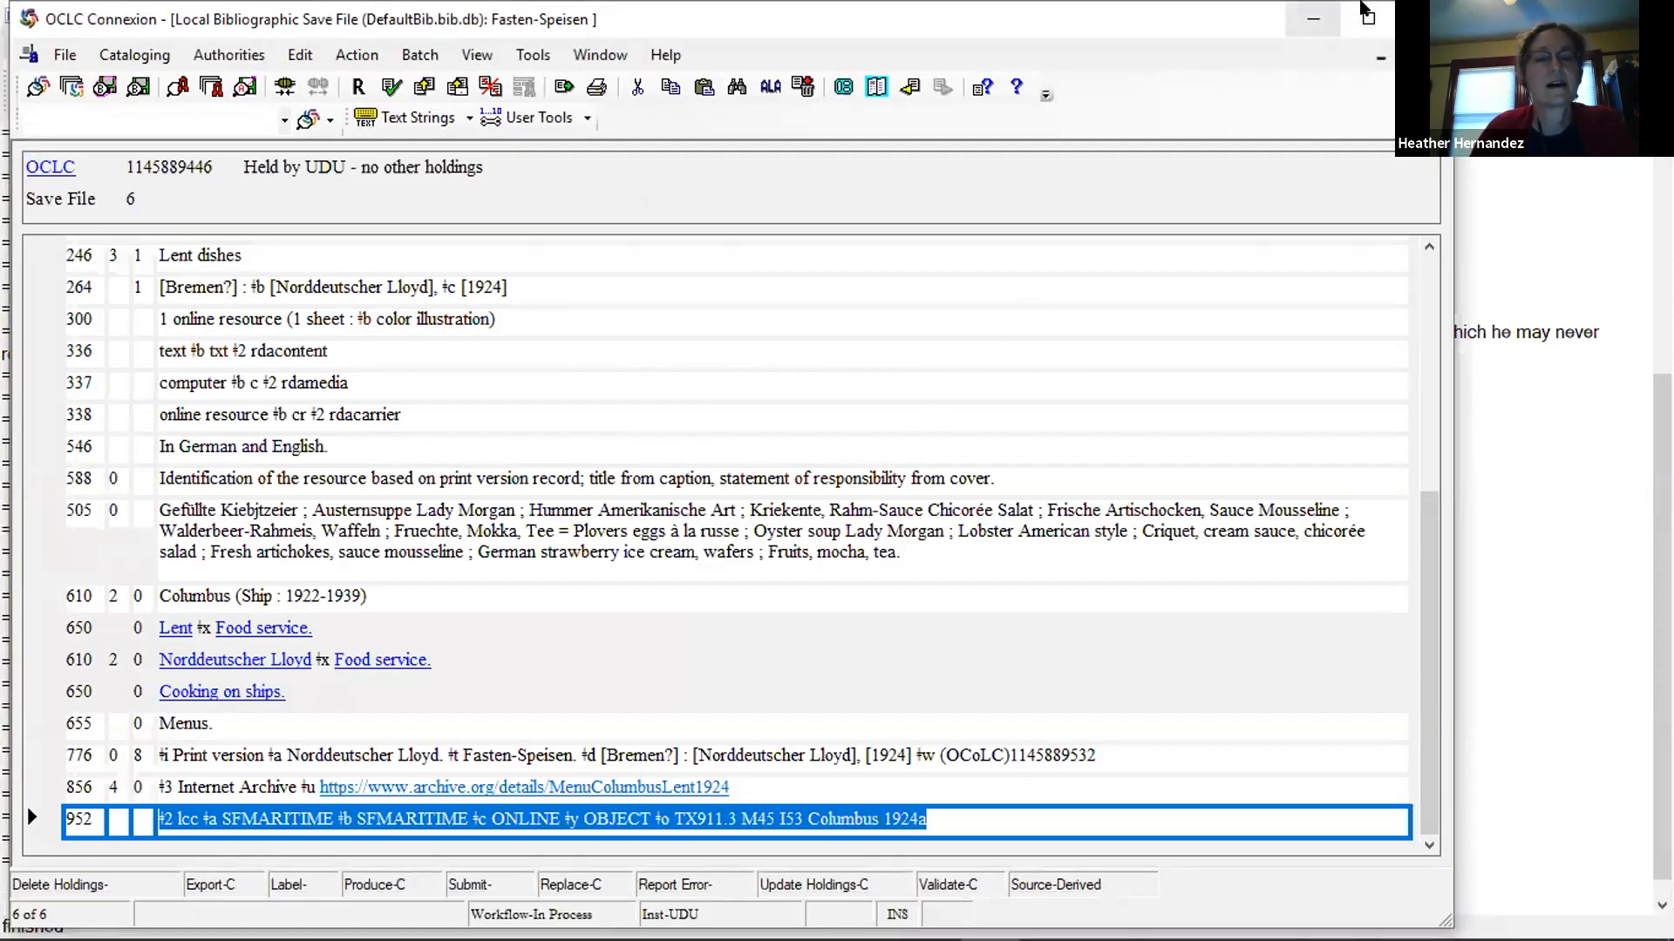
pyautogui.click(1313, 18)
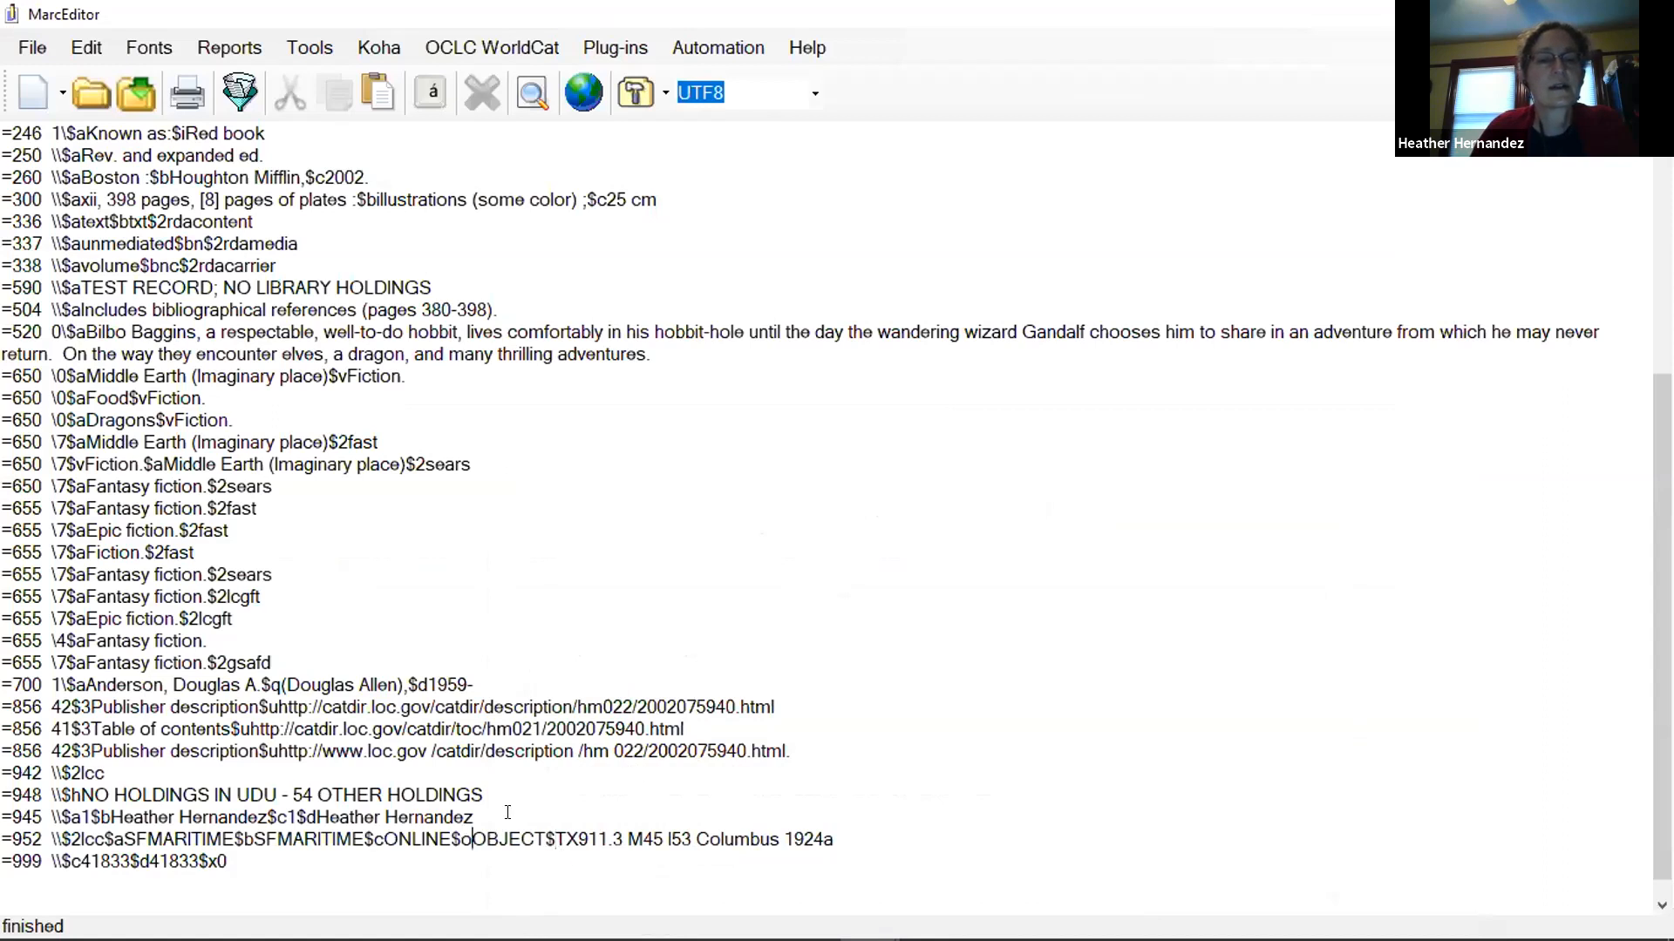
pyautogui.press('BackSpace')
pyautogui.write('y')
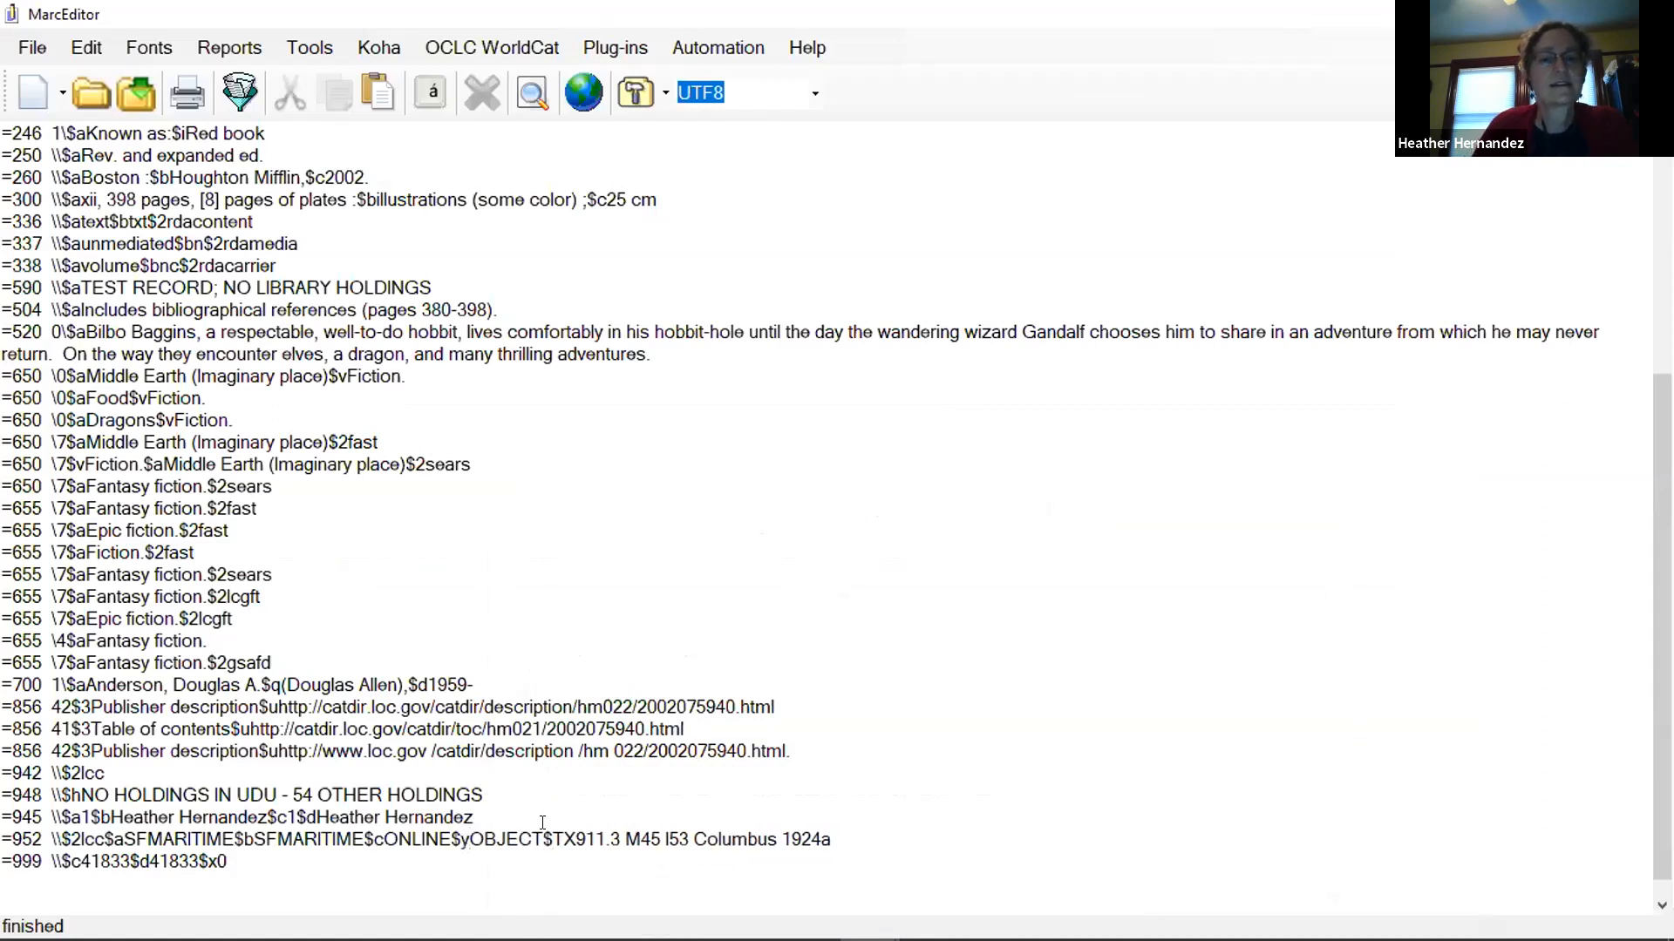
pyautogui.write('o')
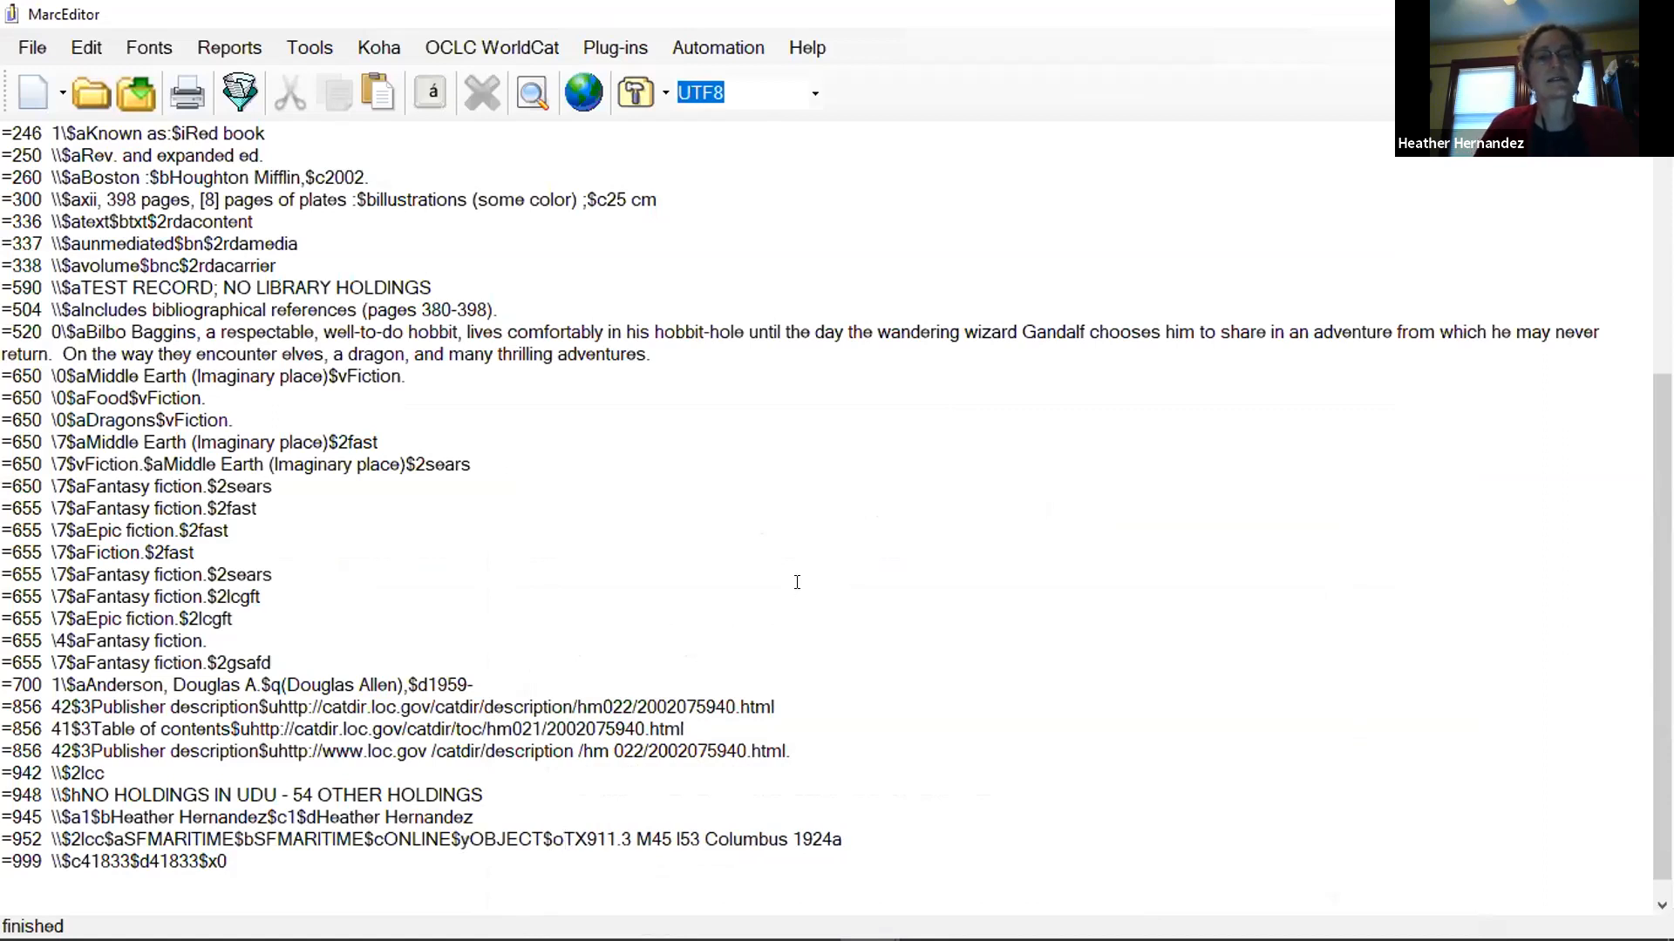
# Send the edited Hobbit record to Koha with Update/Create and dismiss the result message.
pyautogui.click(378, 47)
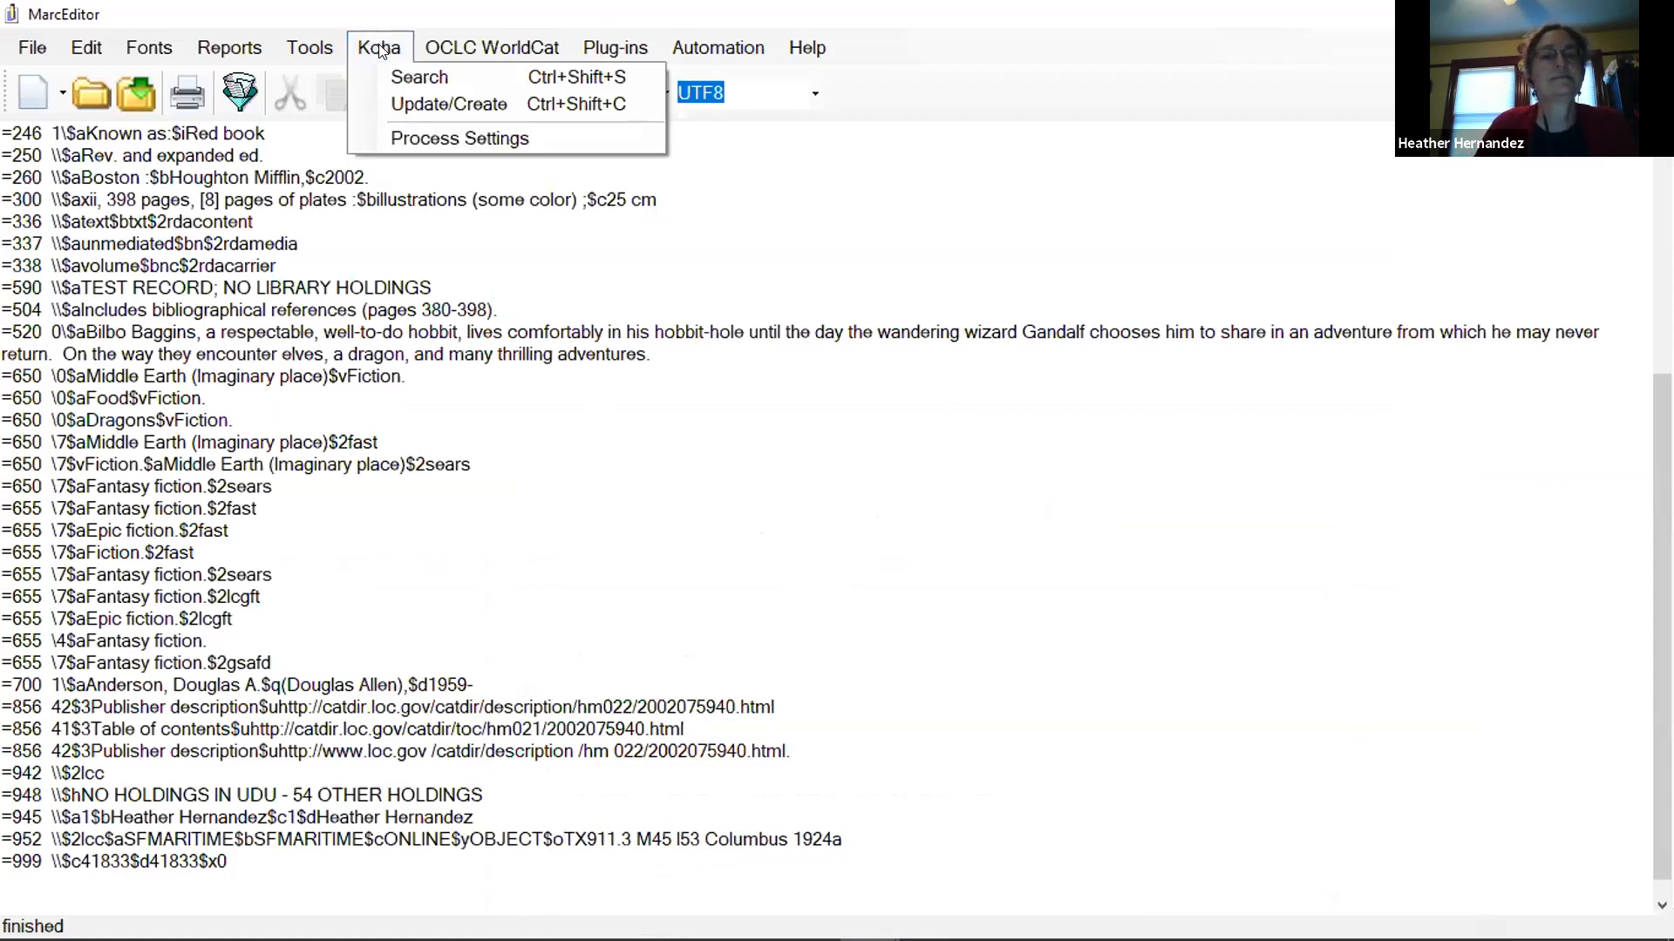
pyautogui.click(416, 104)
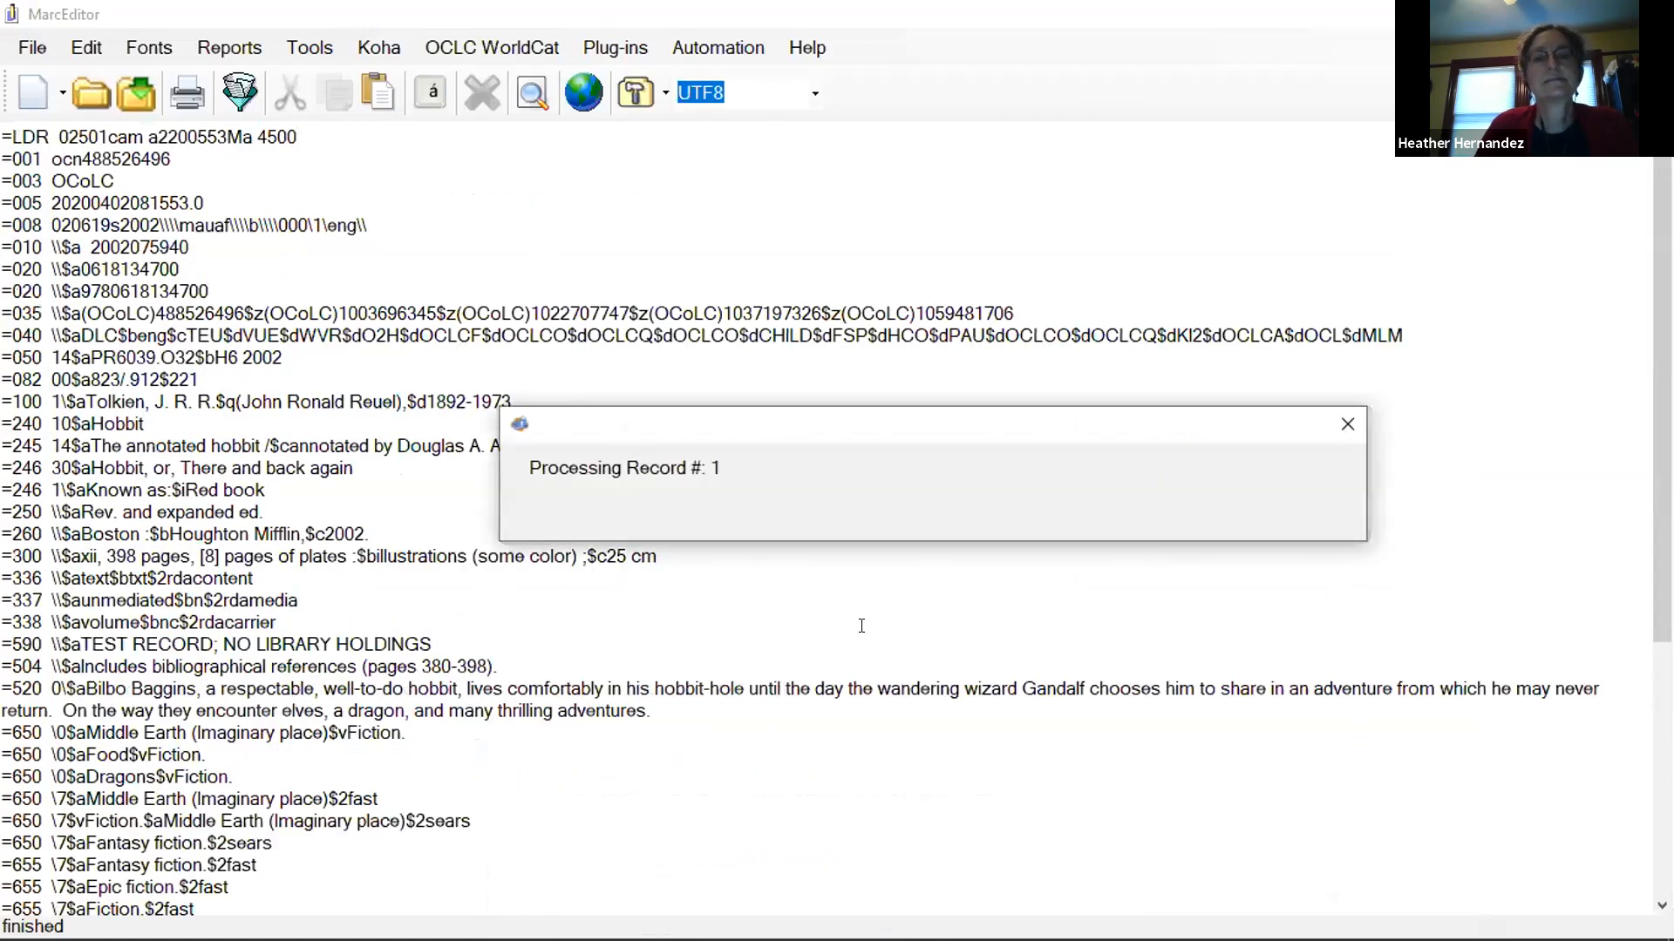
pyautogui.click(872, 557)
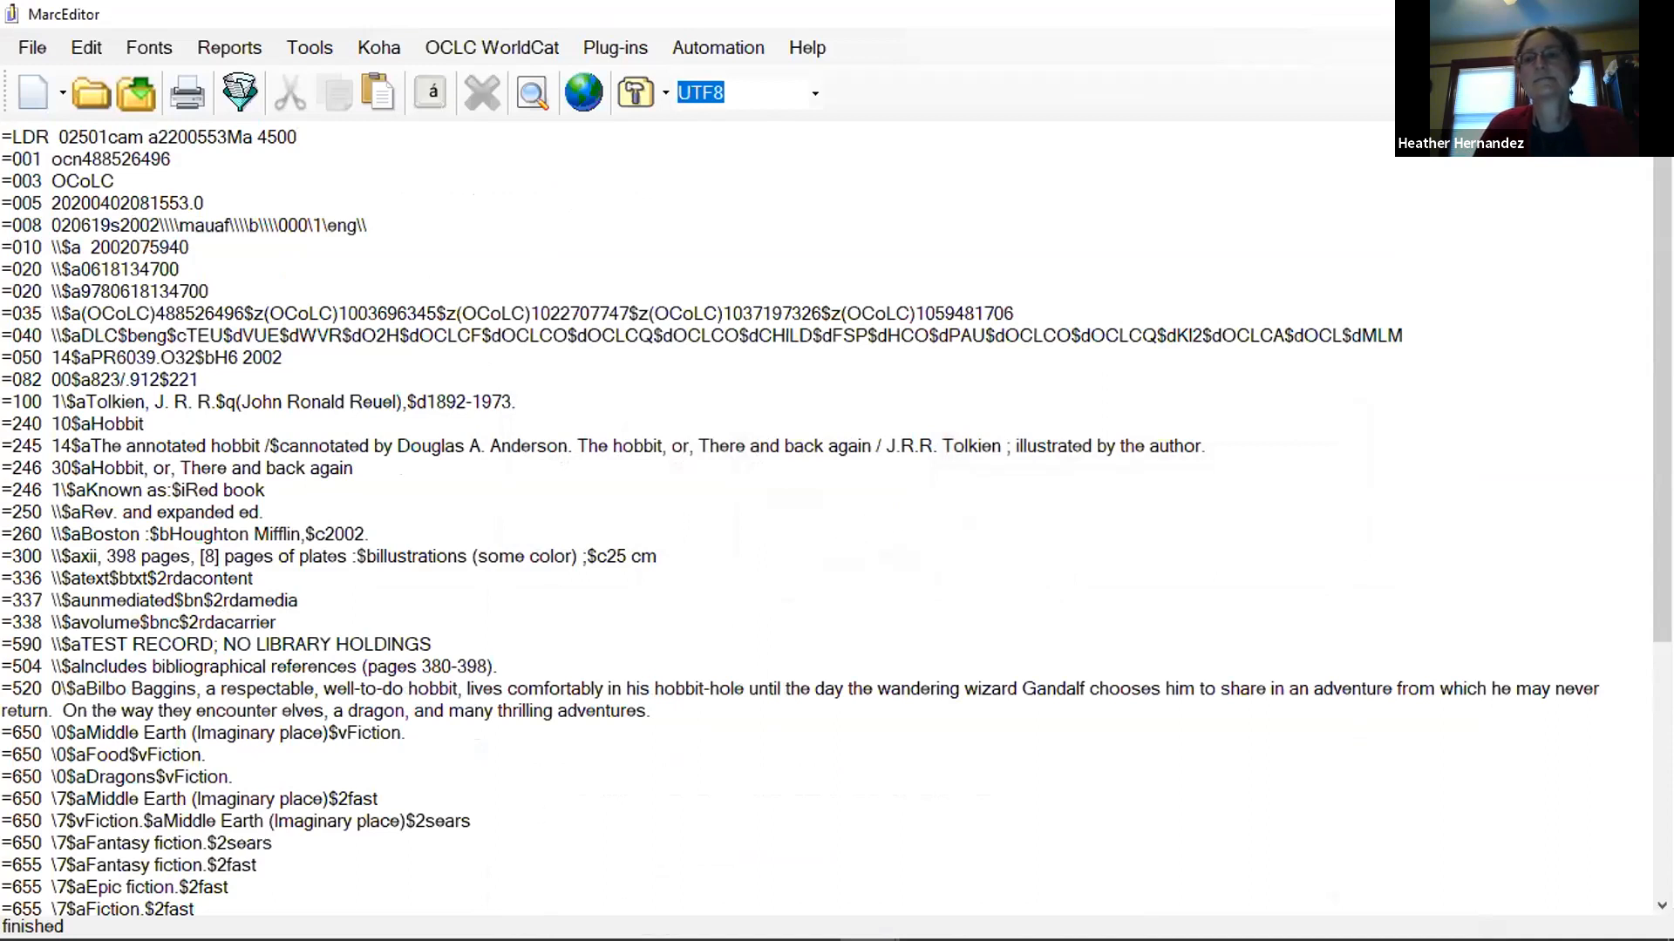
# Minimize MarcEditor, reload the annotated hobbit record in the Koha browser window, and move that window aside.
pyautogui.click(1522, 13)
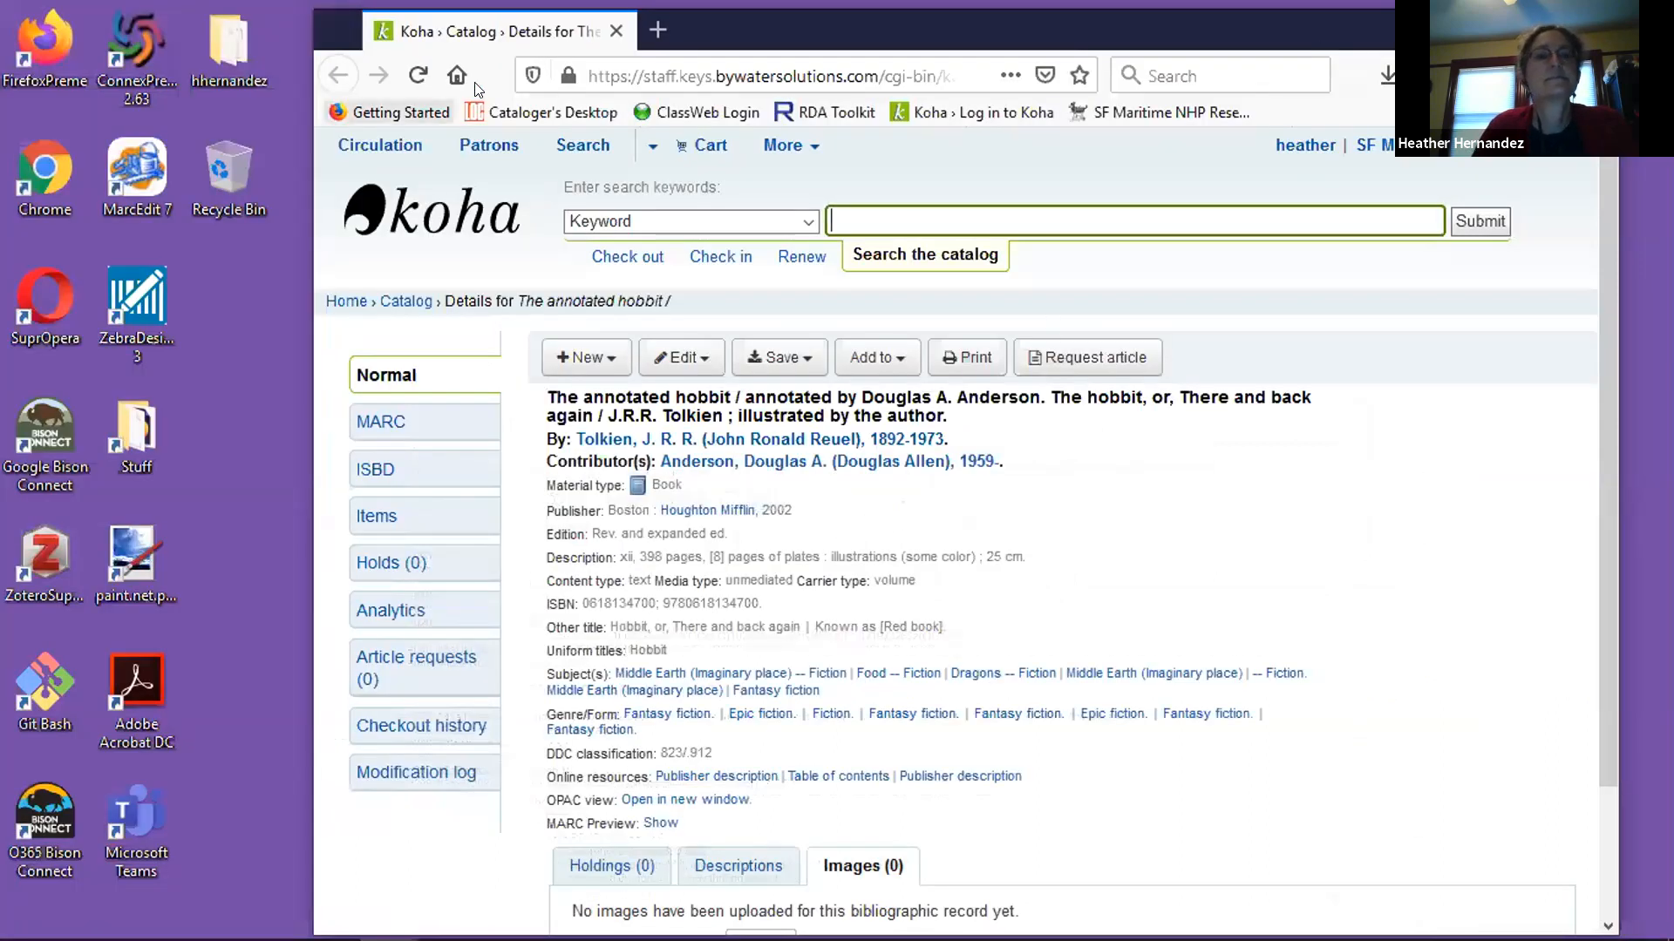
pyautogui.click(417, 76)
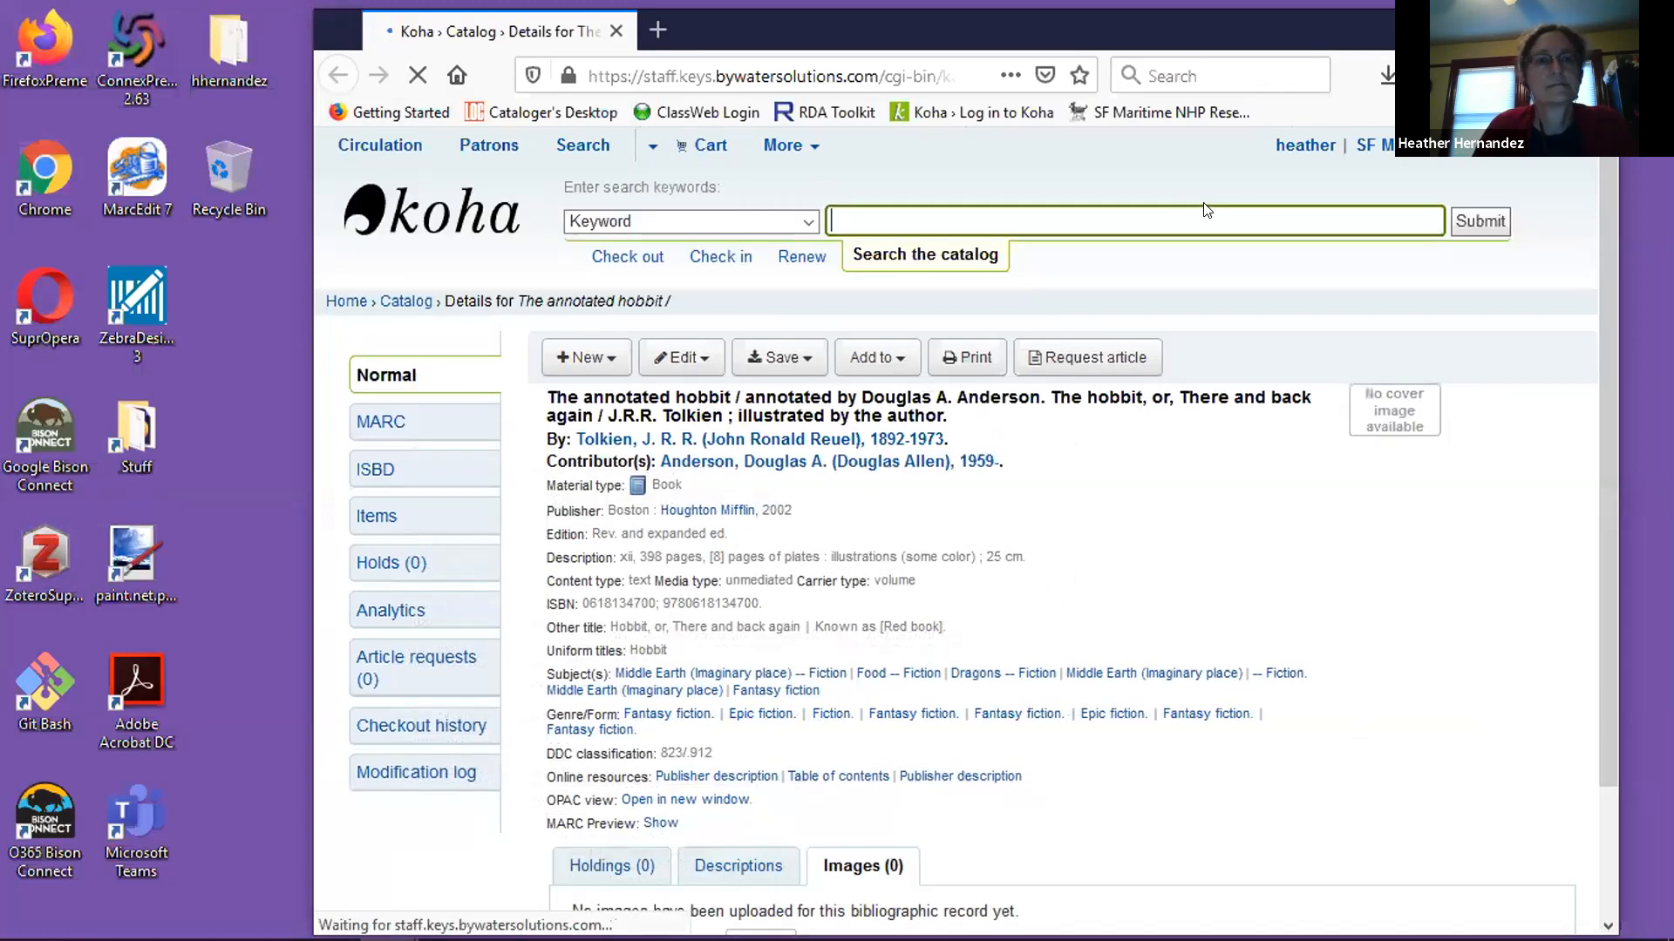
pyautogui.moveTo(1220, 31); pyautogui.dragTo(1067, 28)
pyautogui.scroll(-3, 1121, 504)
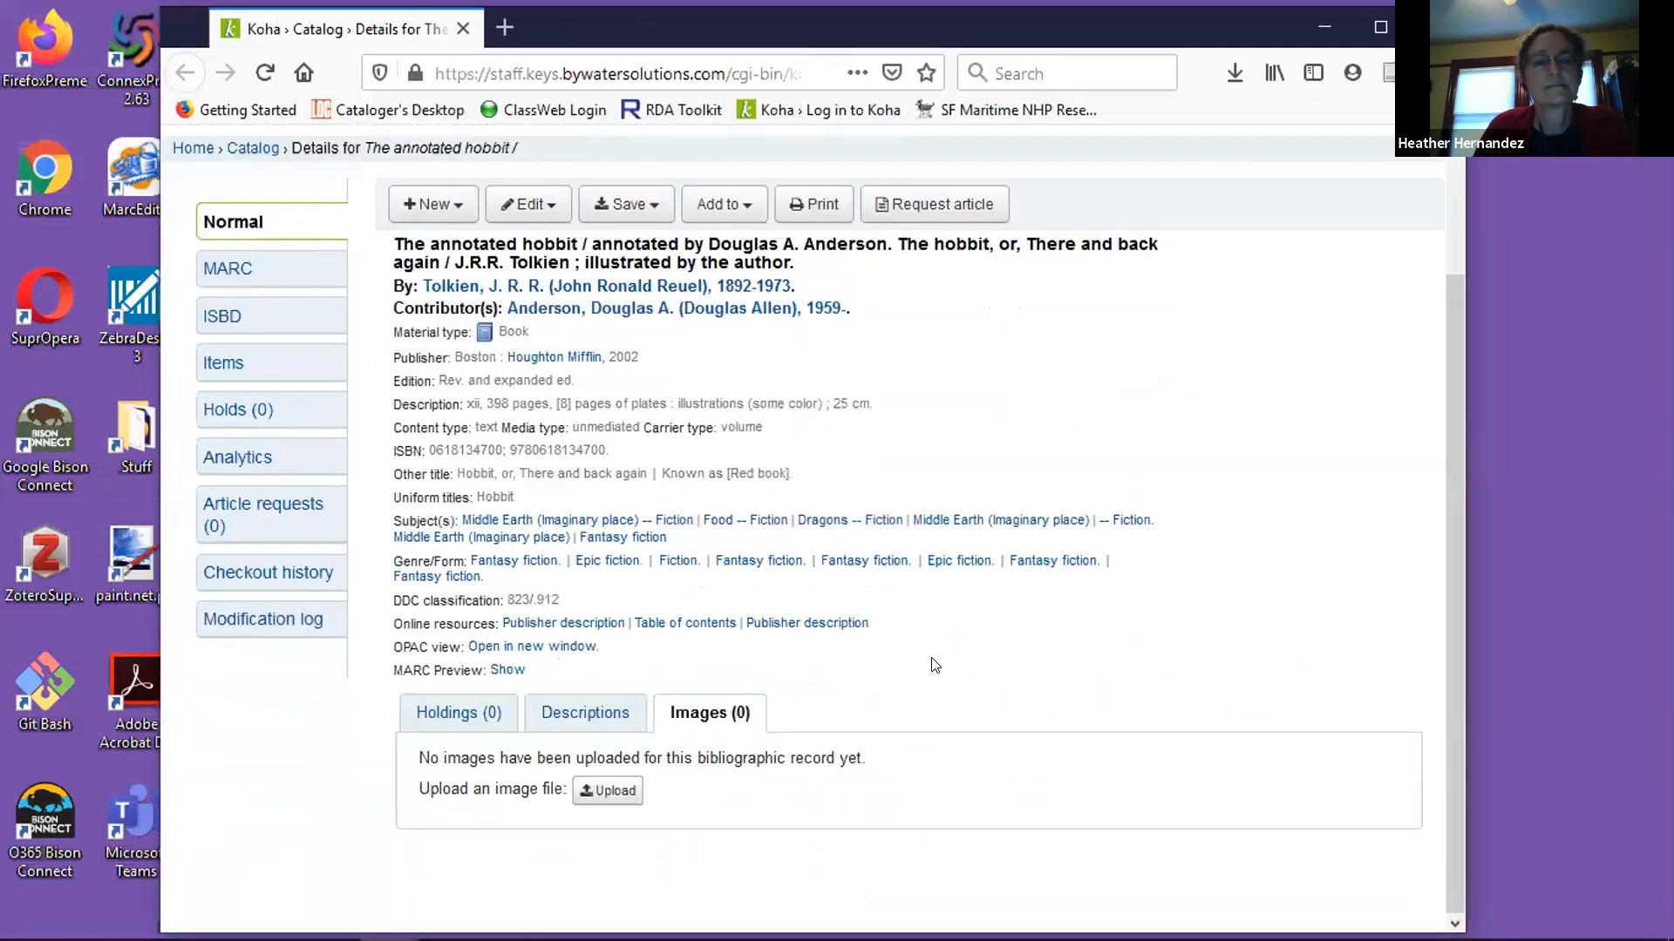
# Check the record's MARC preview in Koha for the 952 field, and close the preview.
pyautogui.click(504, 671)
pyautogui.scroll(-5, 877, 532)
pyautogui.scroll(-10, 872, 526)
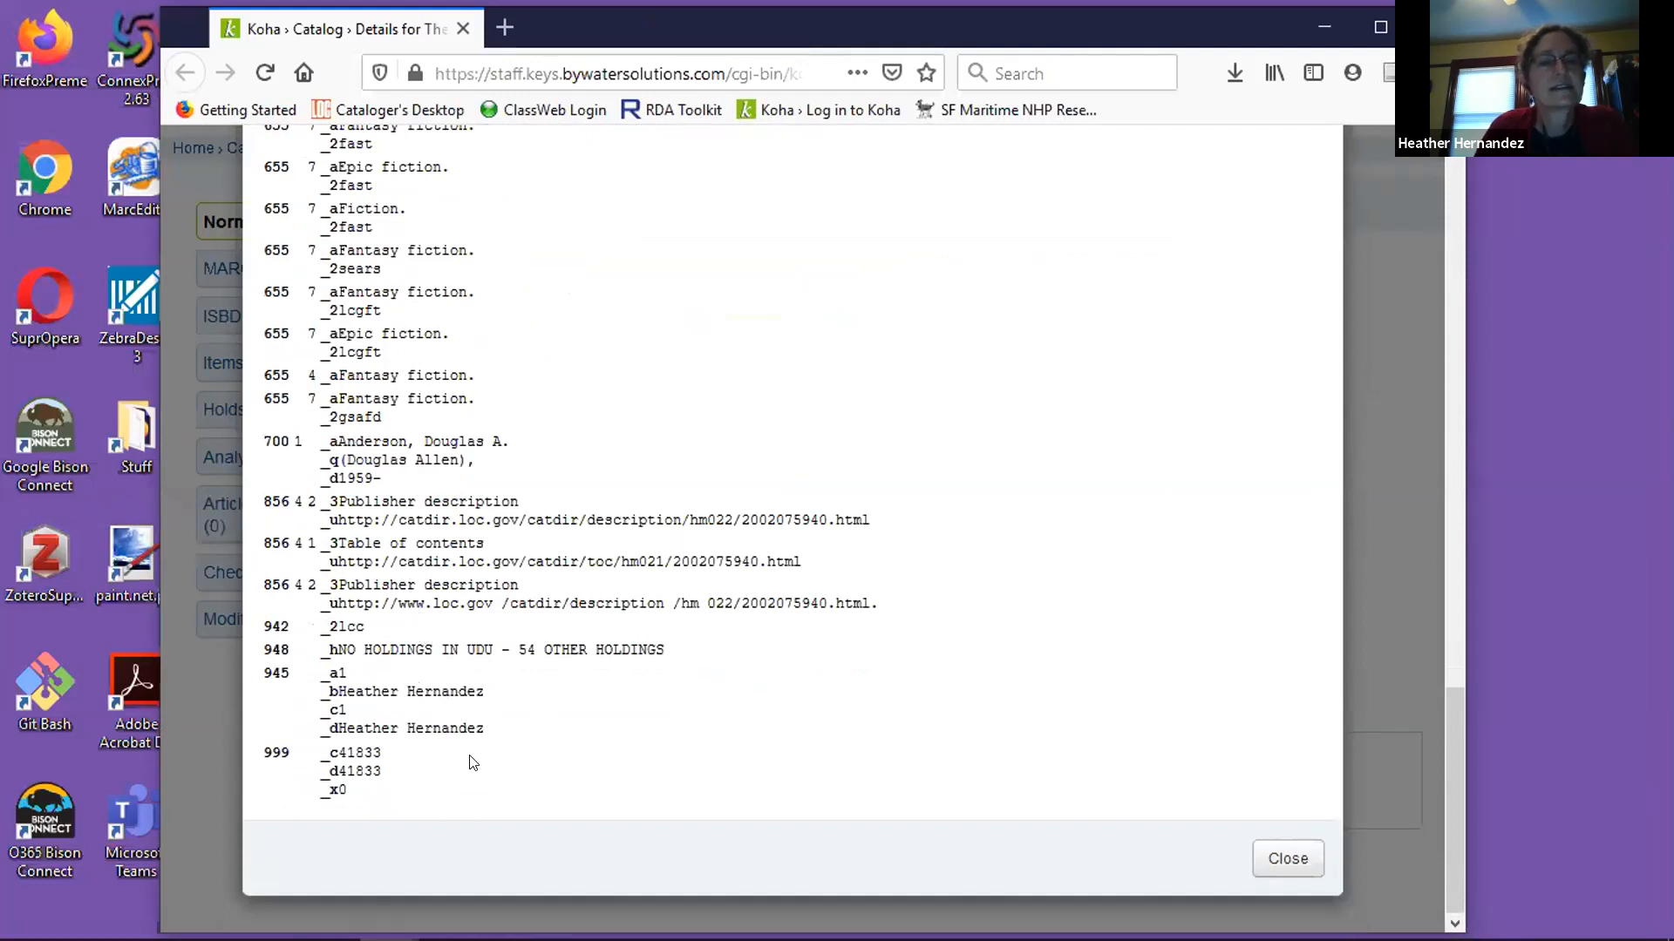
pyautogui.click(1282, 861)
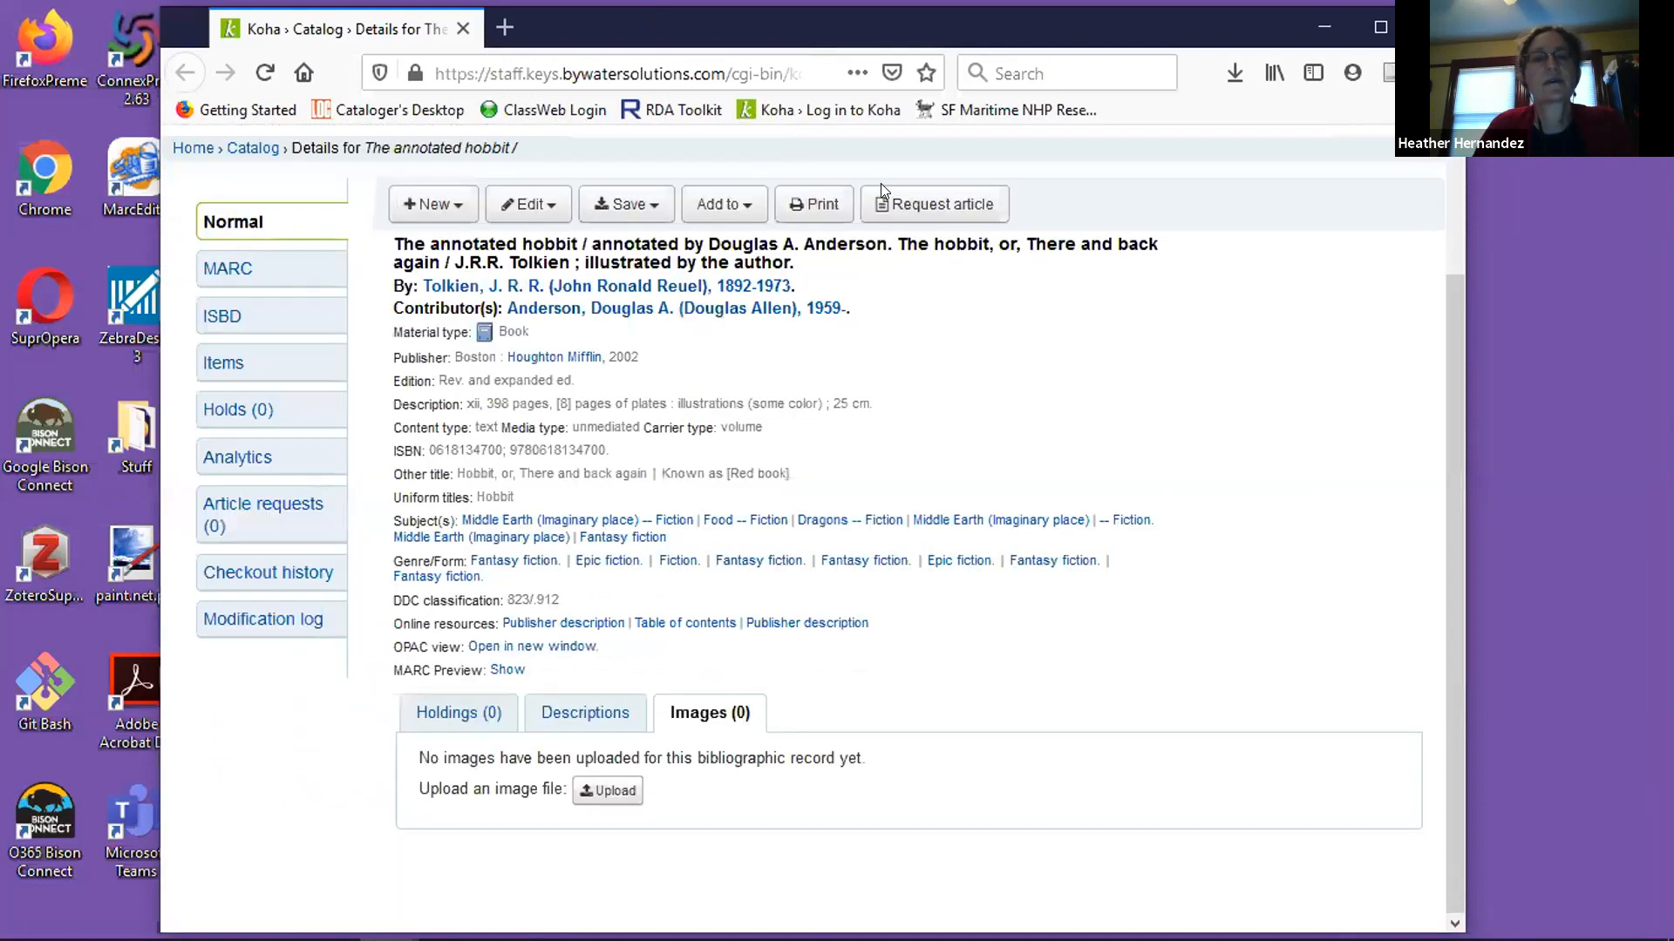
# Search the Koha catalog by title as phrase for "annotated hobbit" and examine the record's details and holdings.
pyautogui.scroll(3, 881, 183)
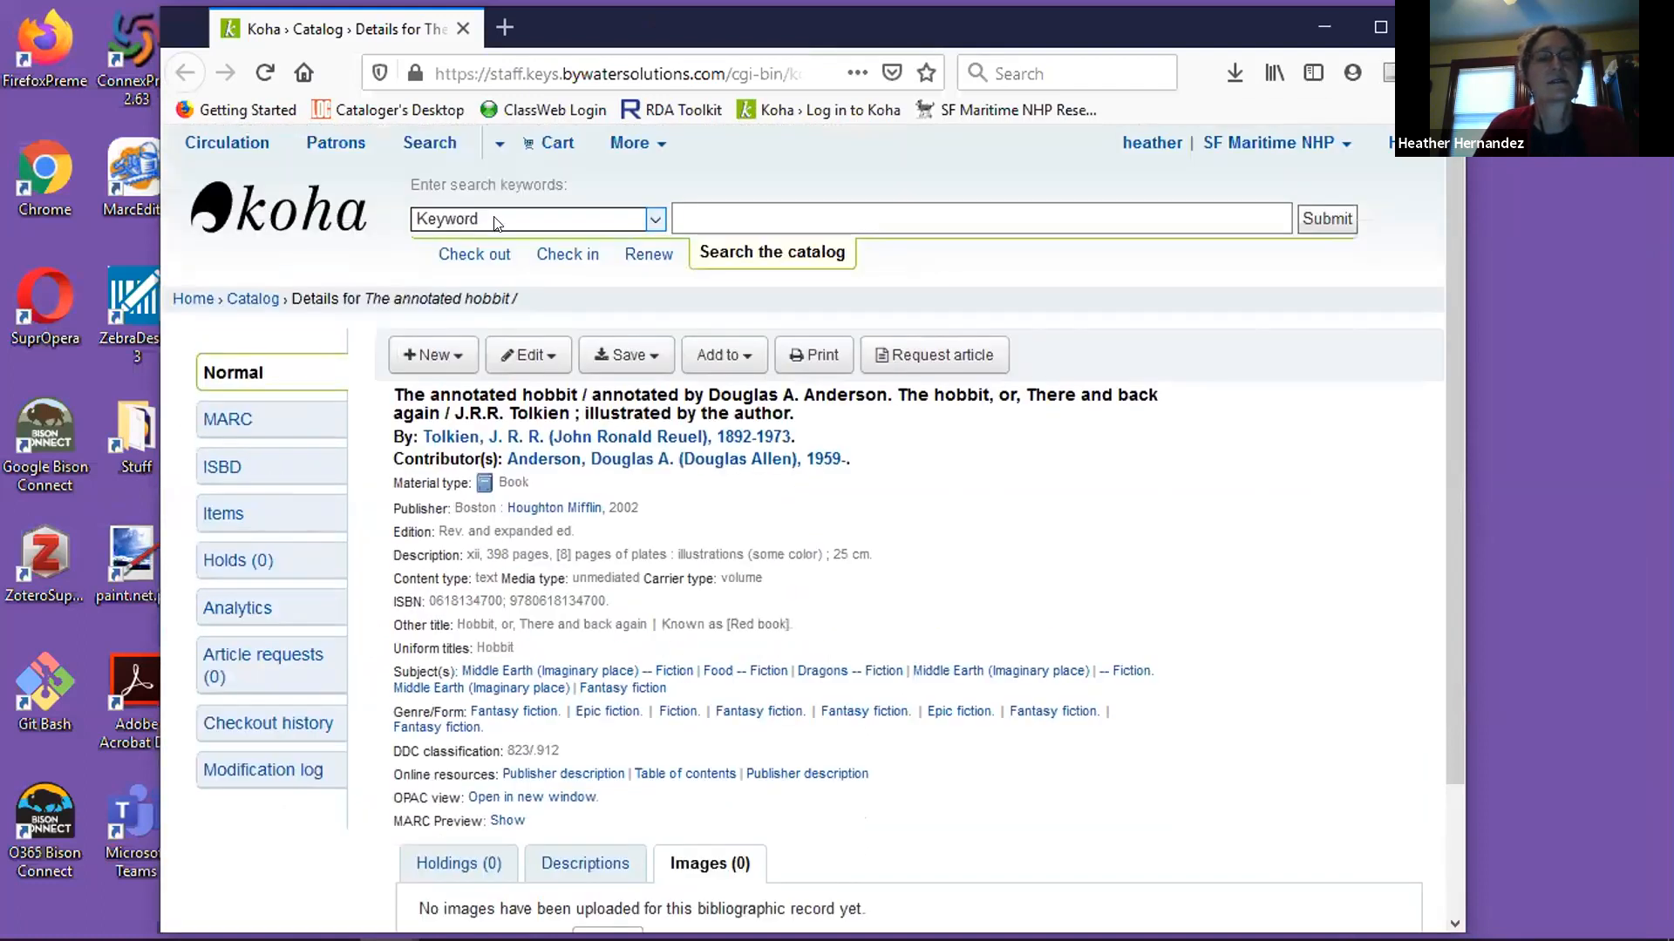
pyautogui.click(497, 220)
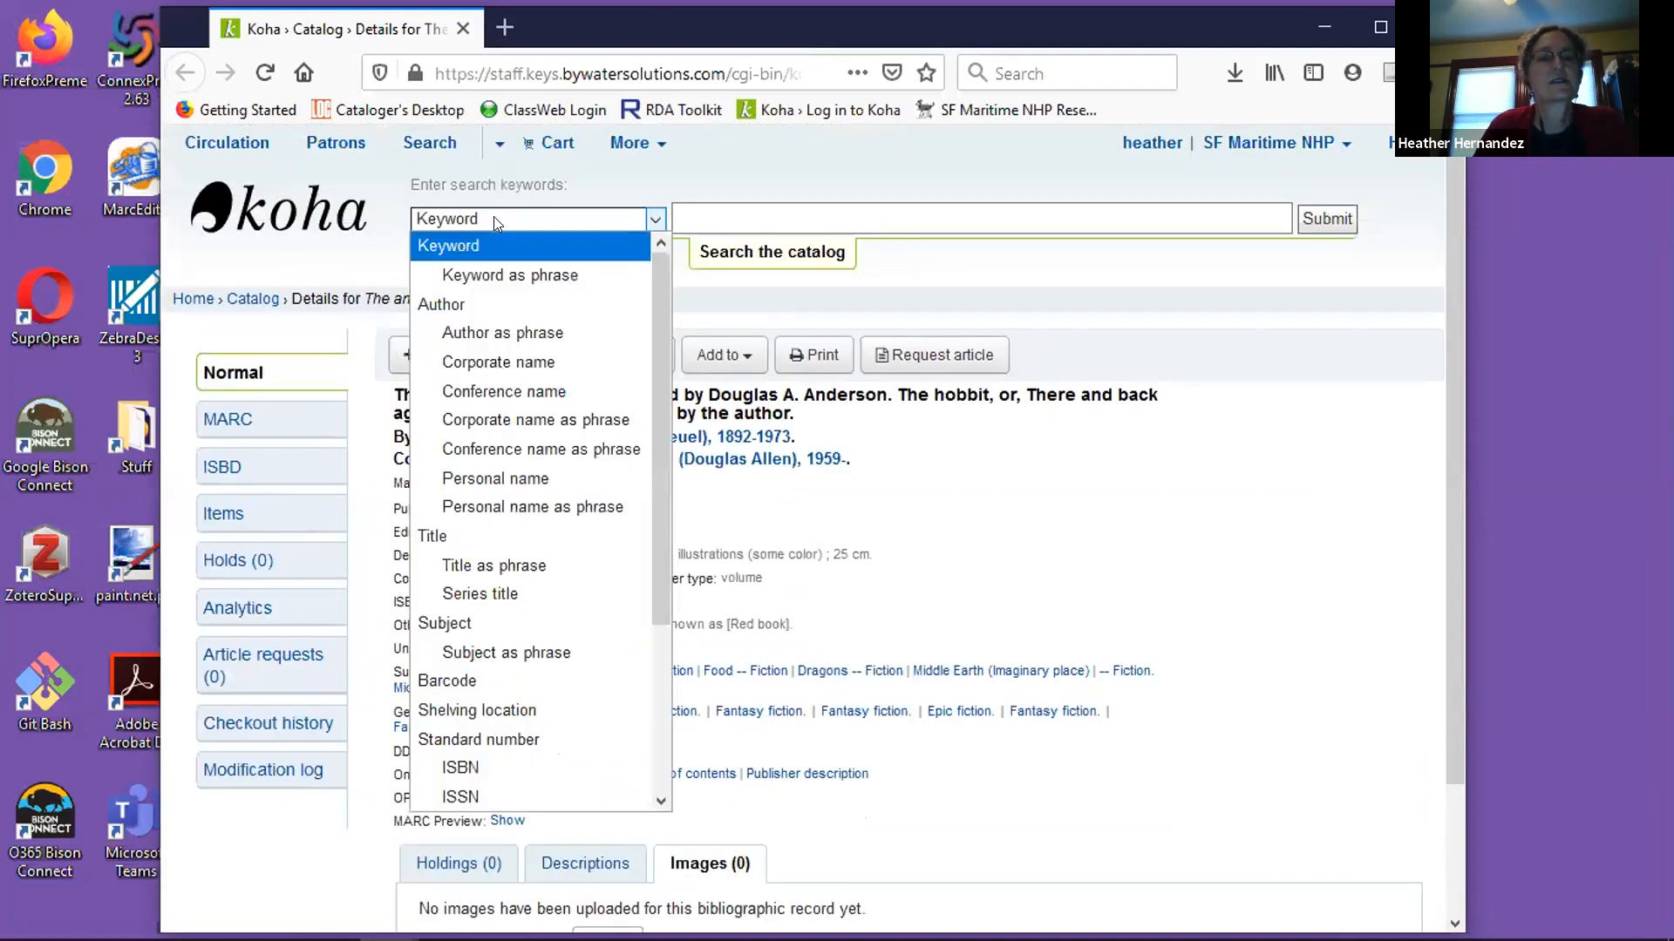
pyautogui.click(493, 565)
pyautogui.click(881, 208)
pyautogui.write('an')
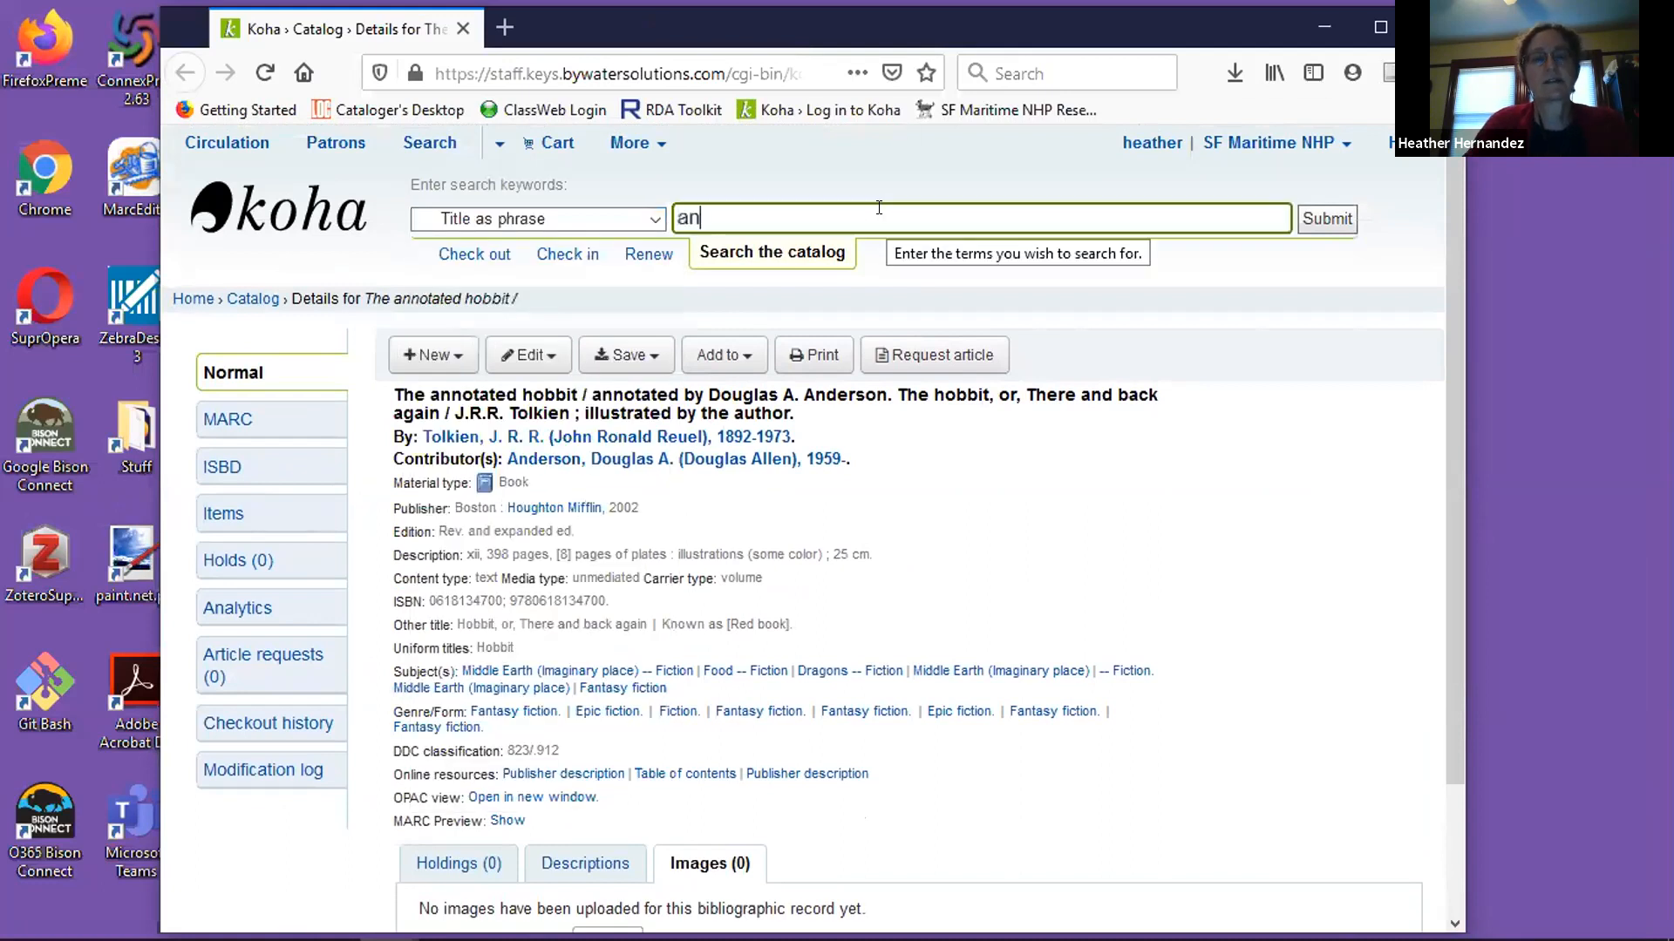
pyautogui.write('notated hobbit')
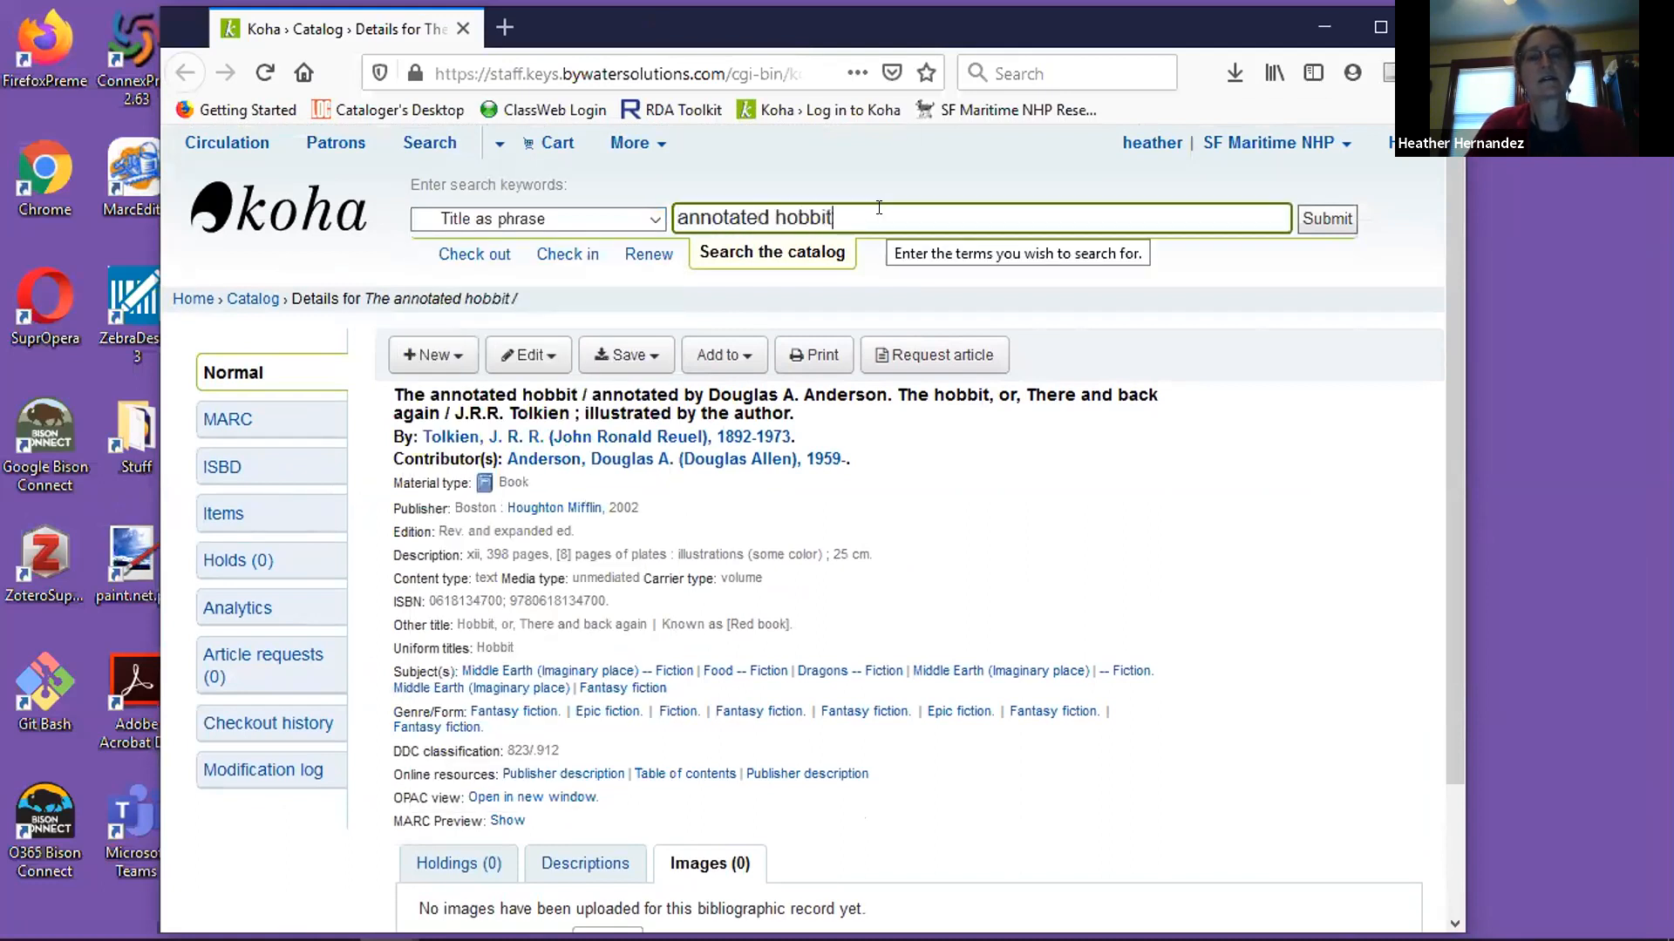
pyautogui.press('Return')
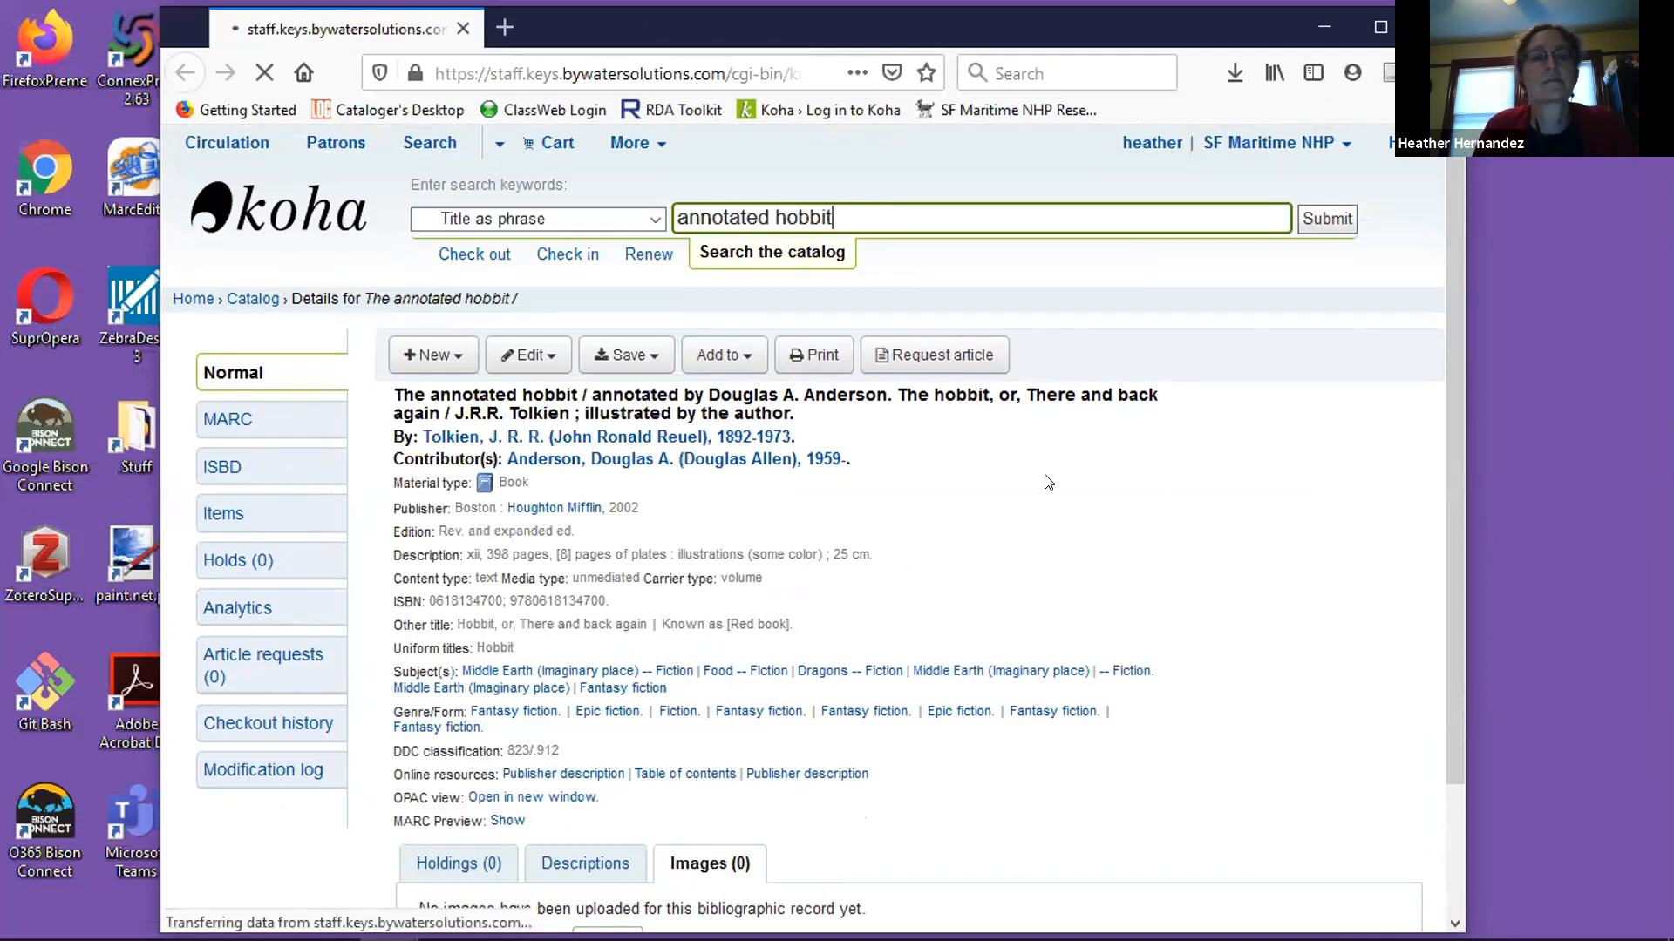
pyautogui.scroll(-1, 1046, 475)
pyautogui.scroll(-1, 1049, 482)
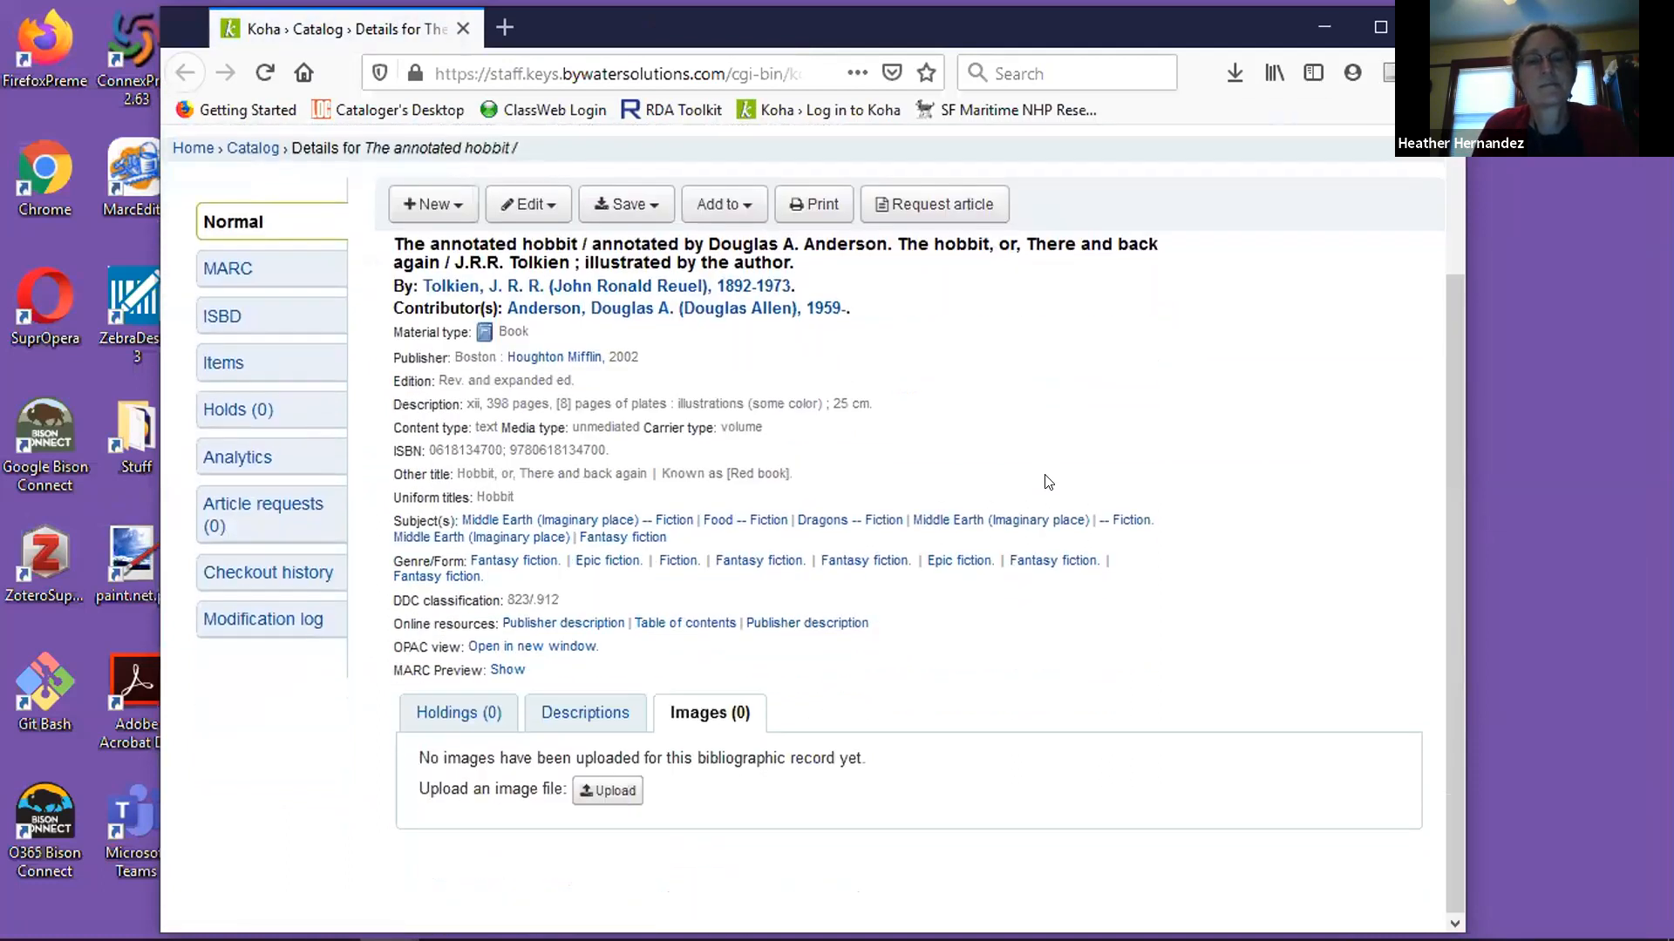
pyautogui.scroll(2, 1048, 482)
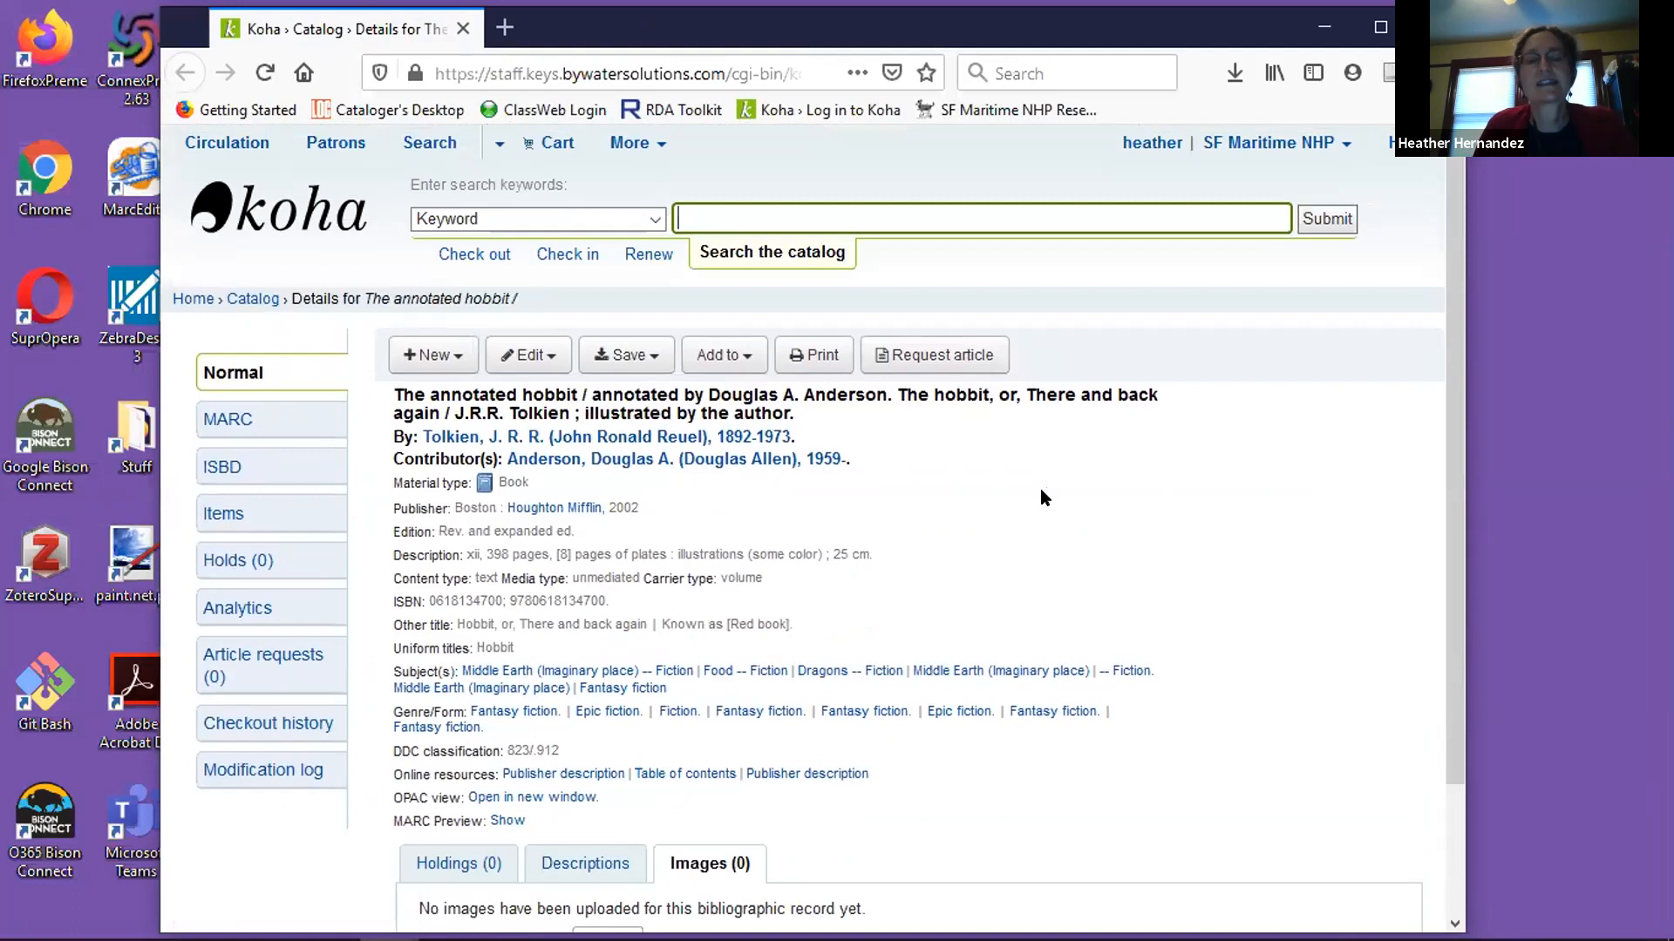
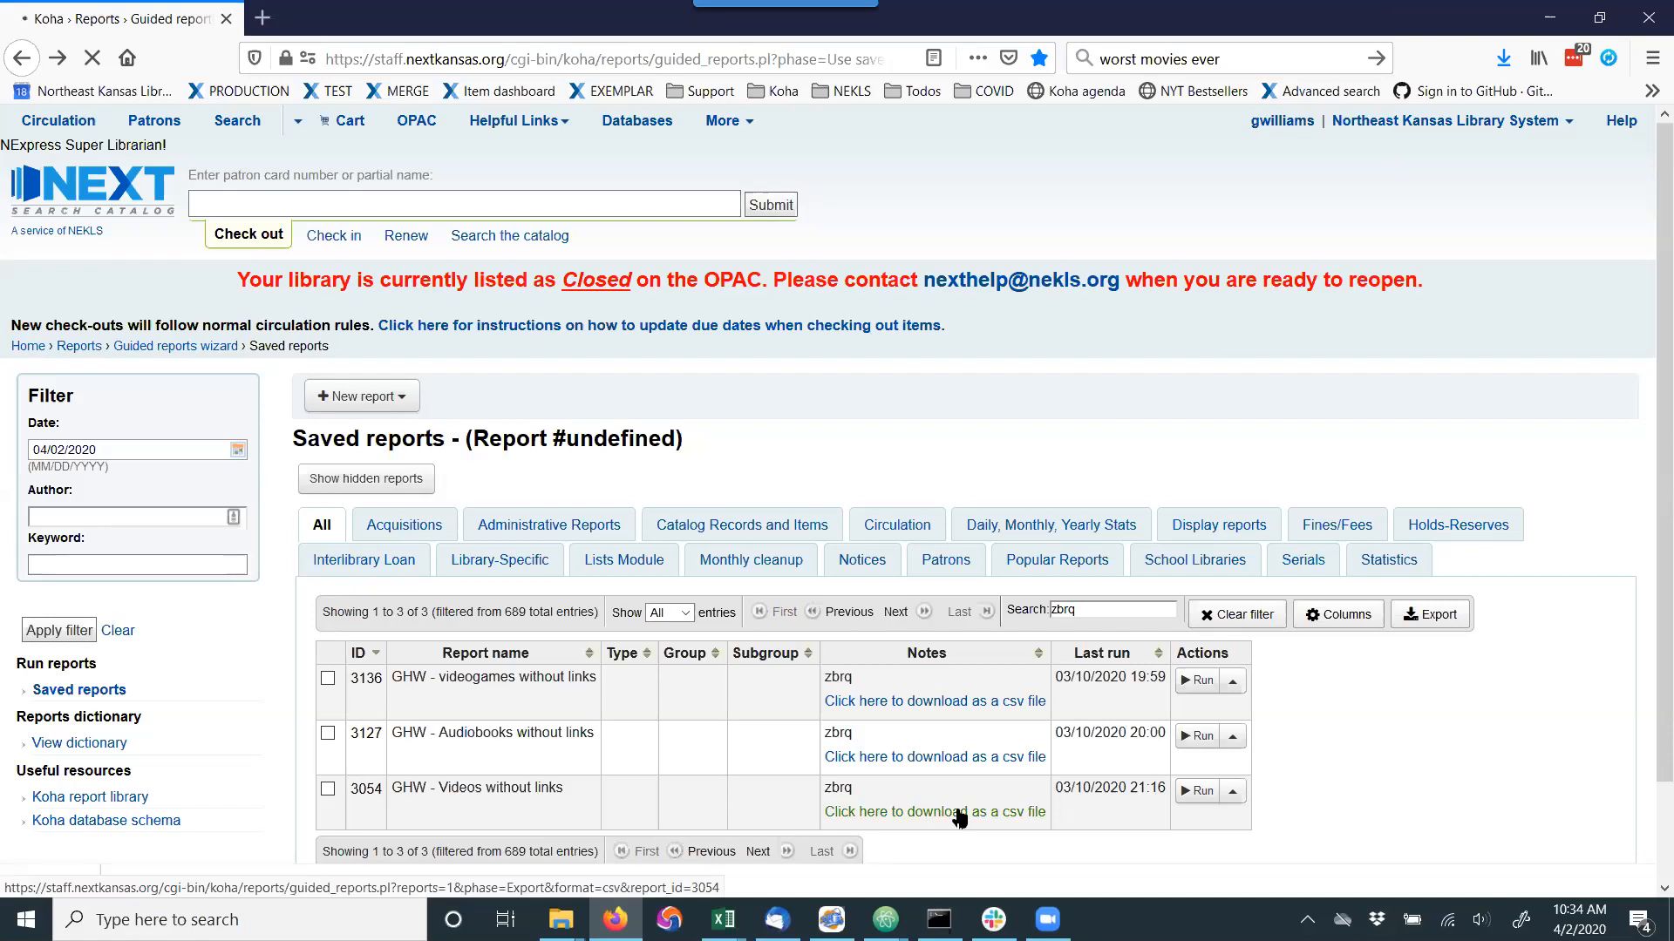
# Open the saved report "GHW - videogames without links" for editing in a new browser tab and switch to it.
pyautogui.click(1234, 688)
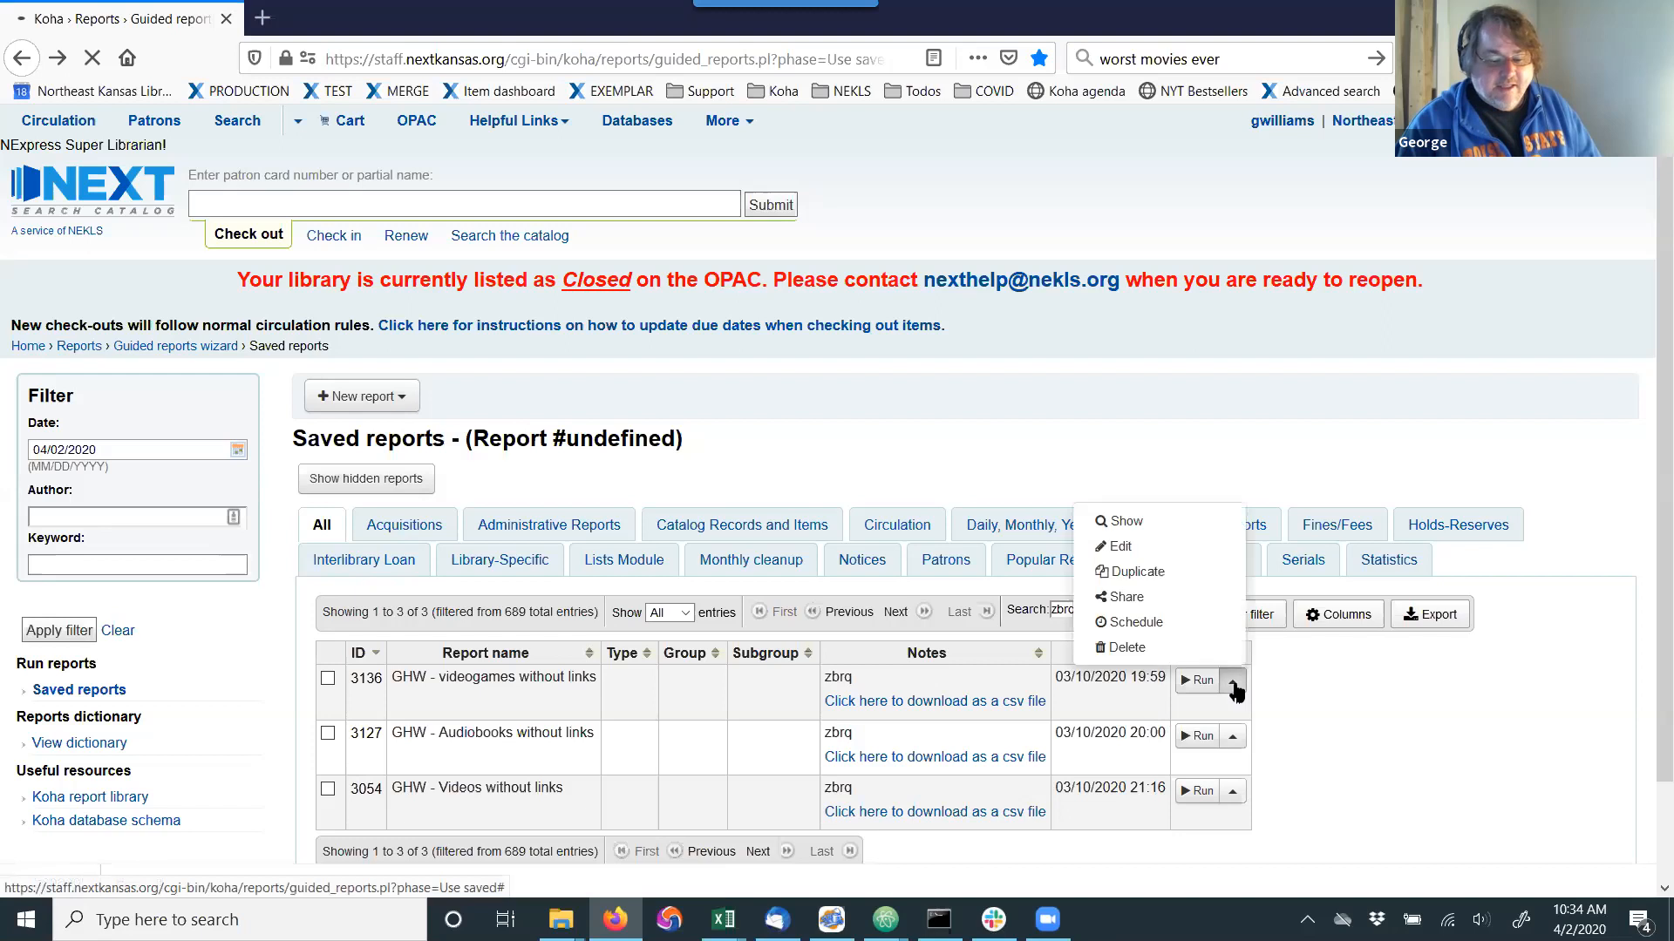
pyautogui.rightClick(1128, 550)
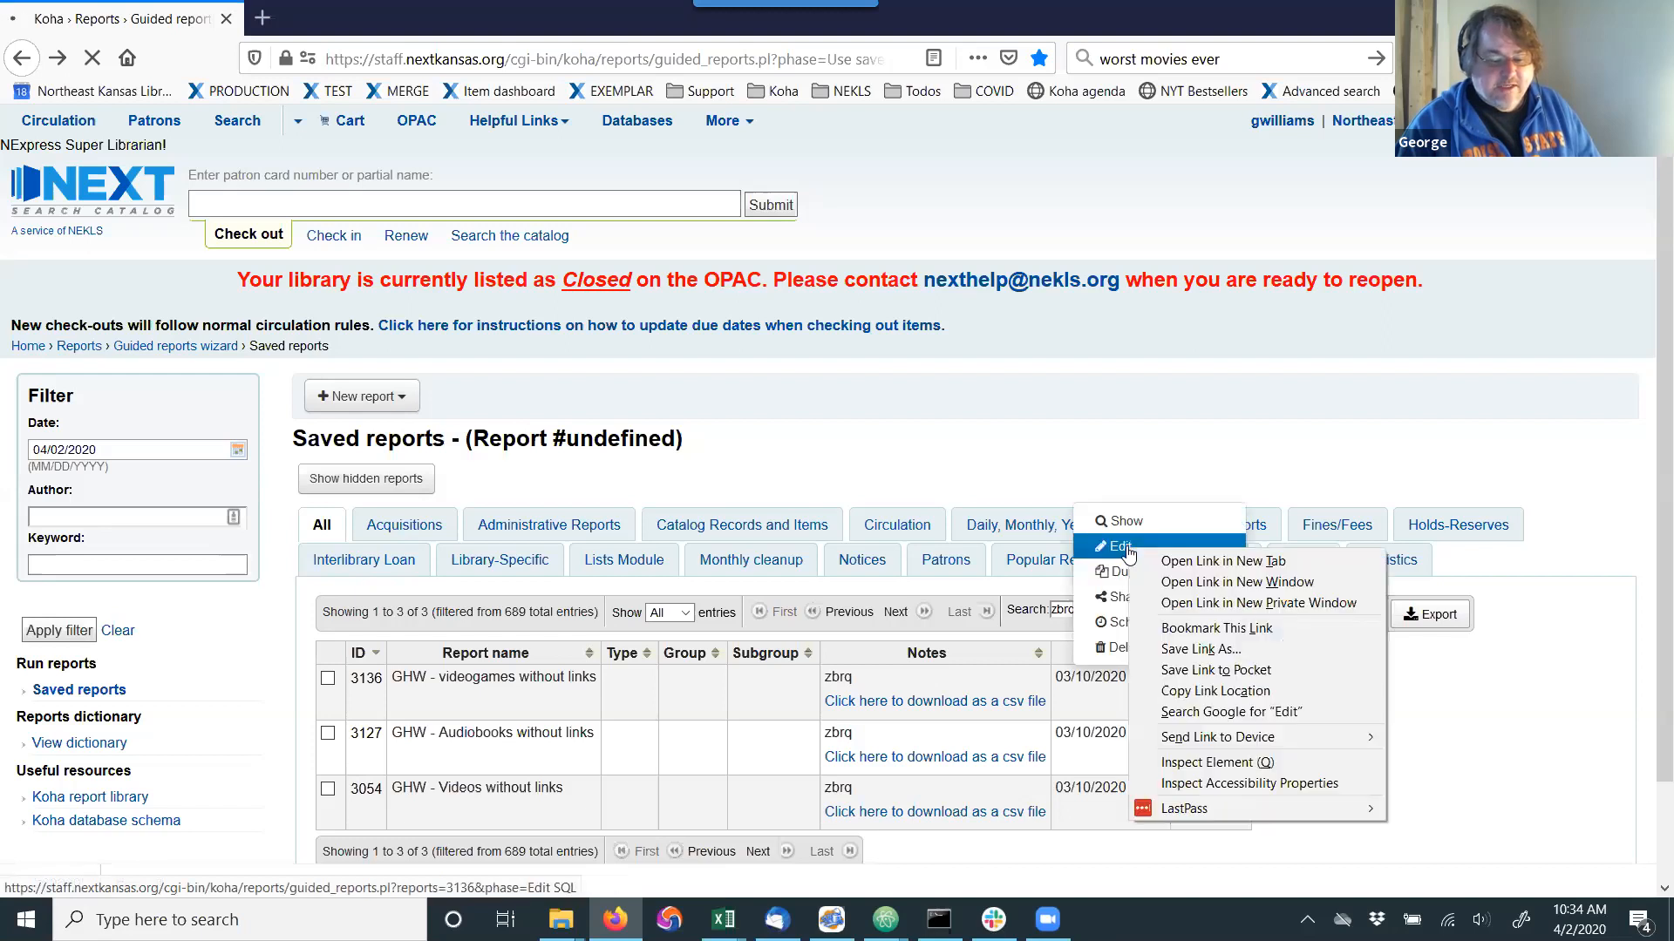
pyautogui.click(1171, 567)
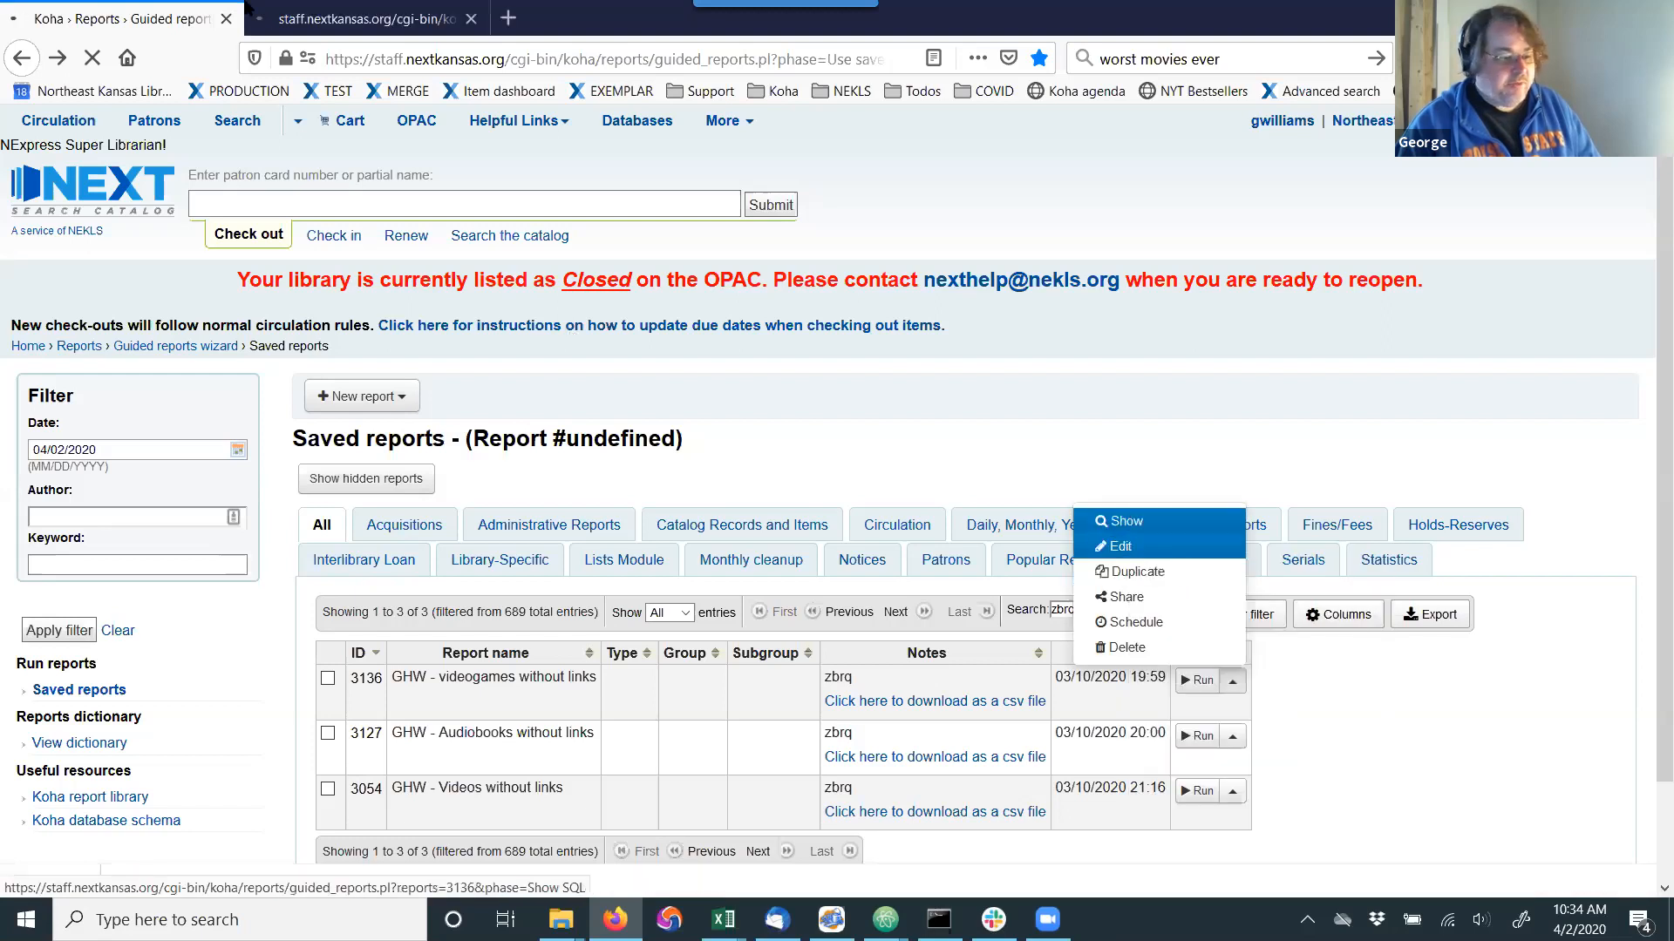
pyautogui.click(347, 10)
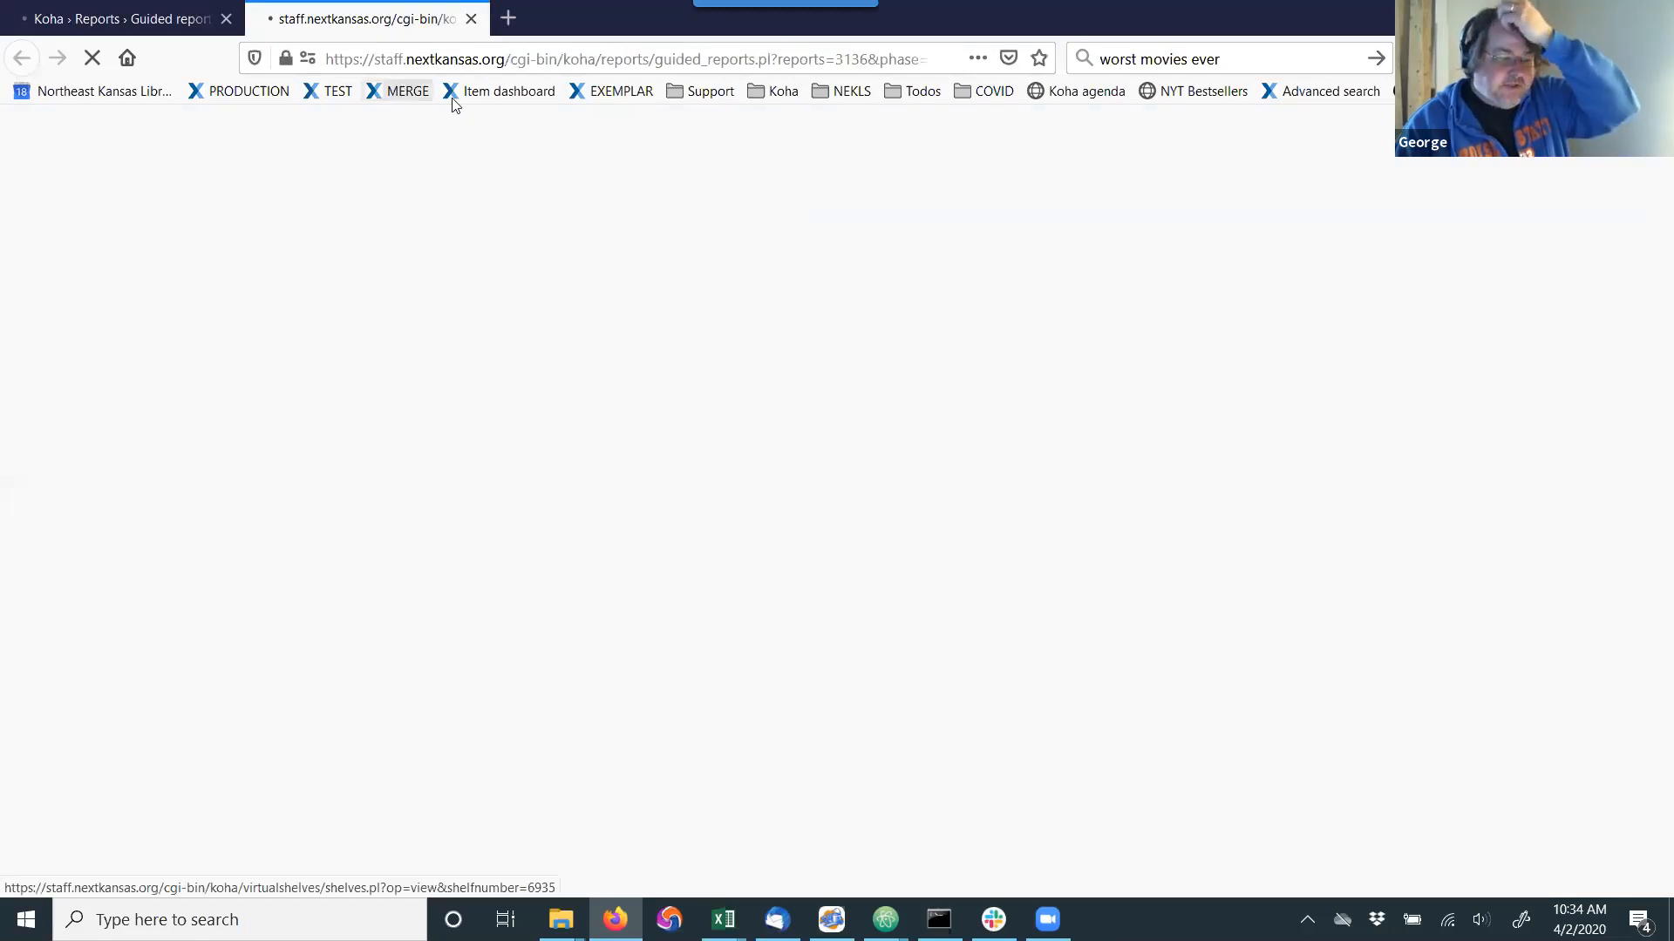
# Highlight the report number in the page address and the export path in the notes' CSV link, and return to the saved reports.
pyautogui.doubleClick(863, 59)
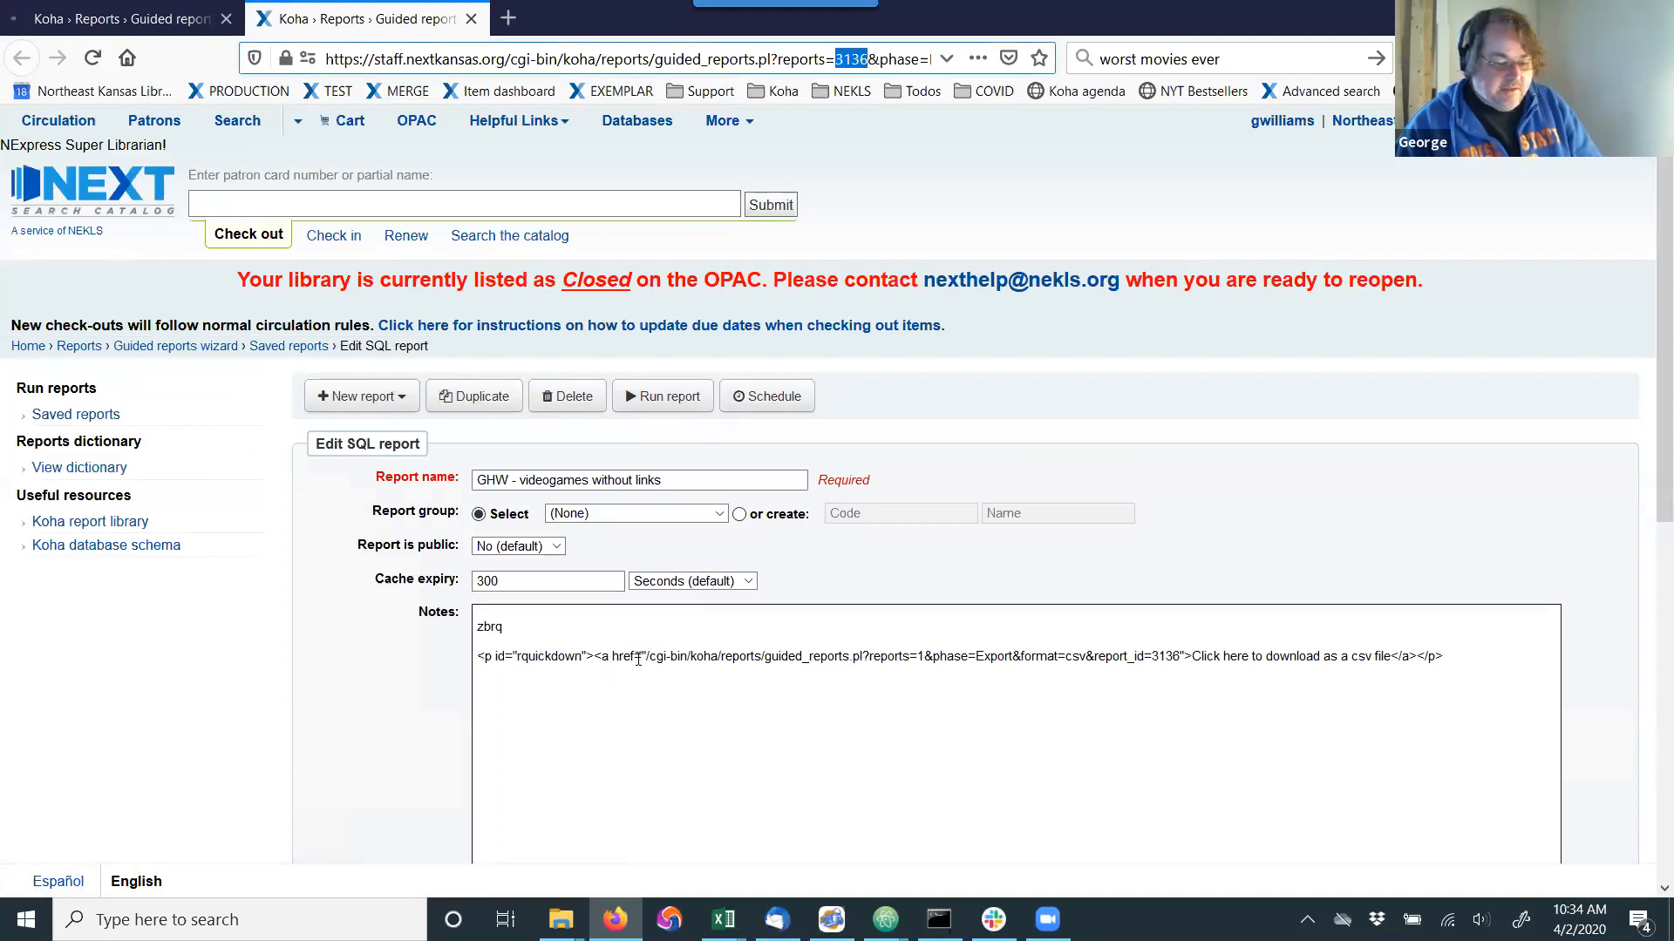
pyautogui.moveTo(645, 656); pyautogui.dragTo(1152, 658)
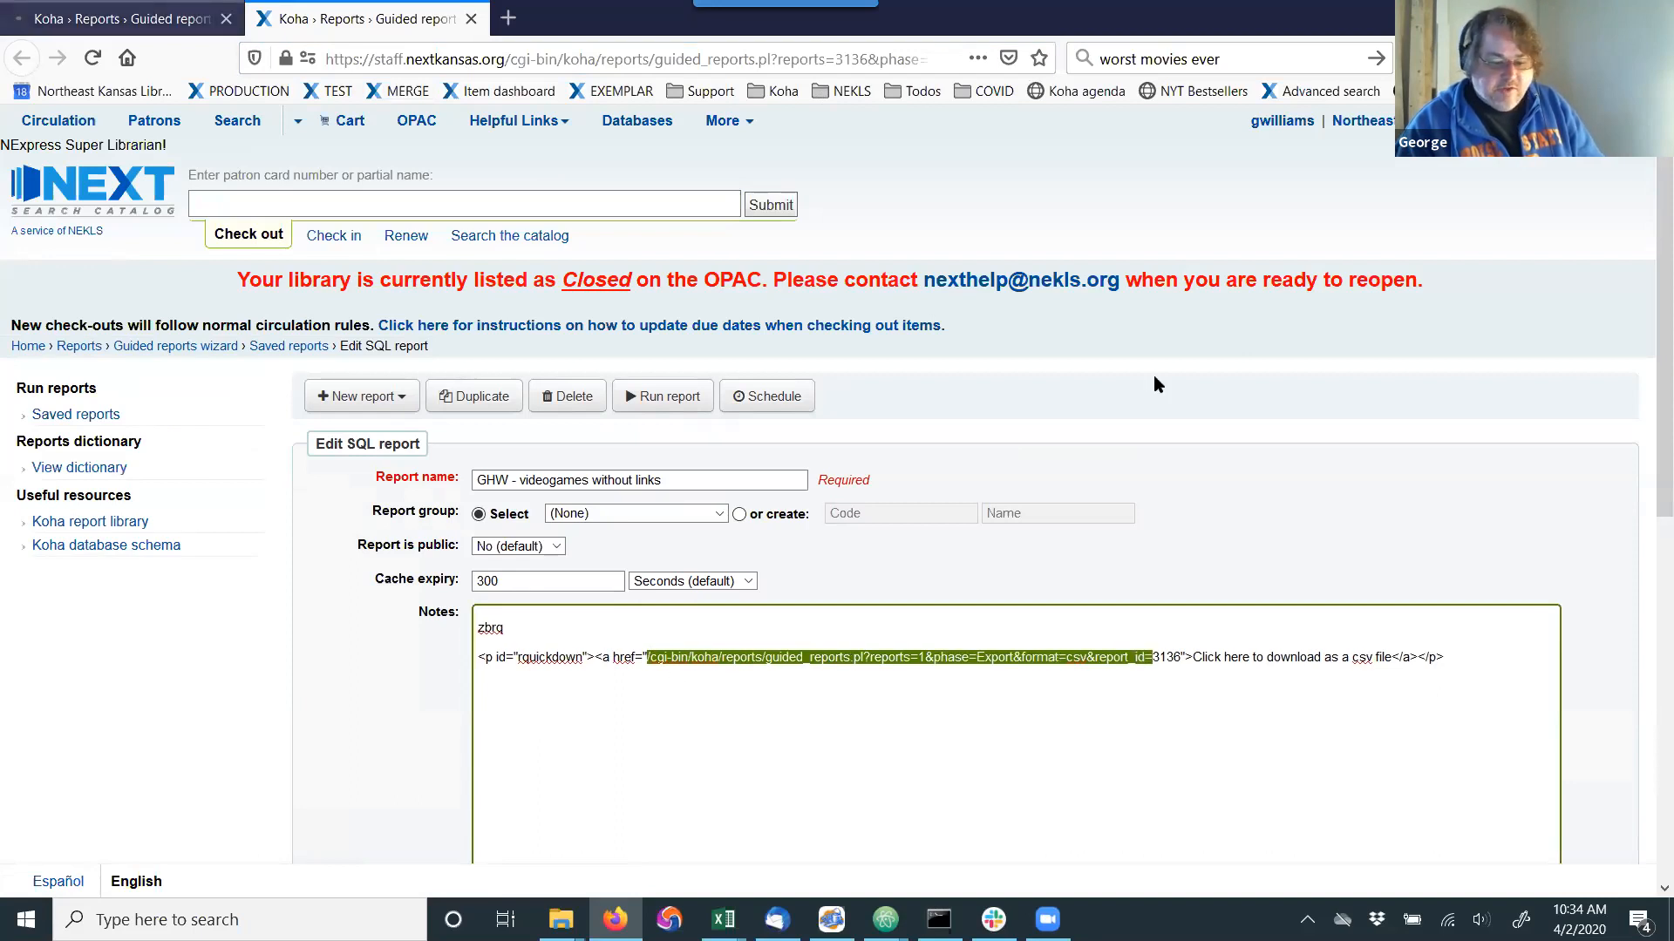
pyautogui.hotkey('alt', 'Left')
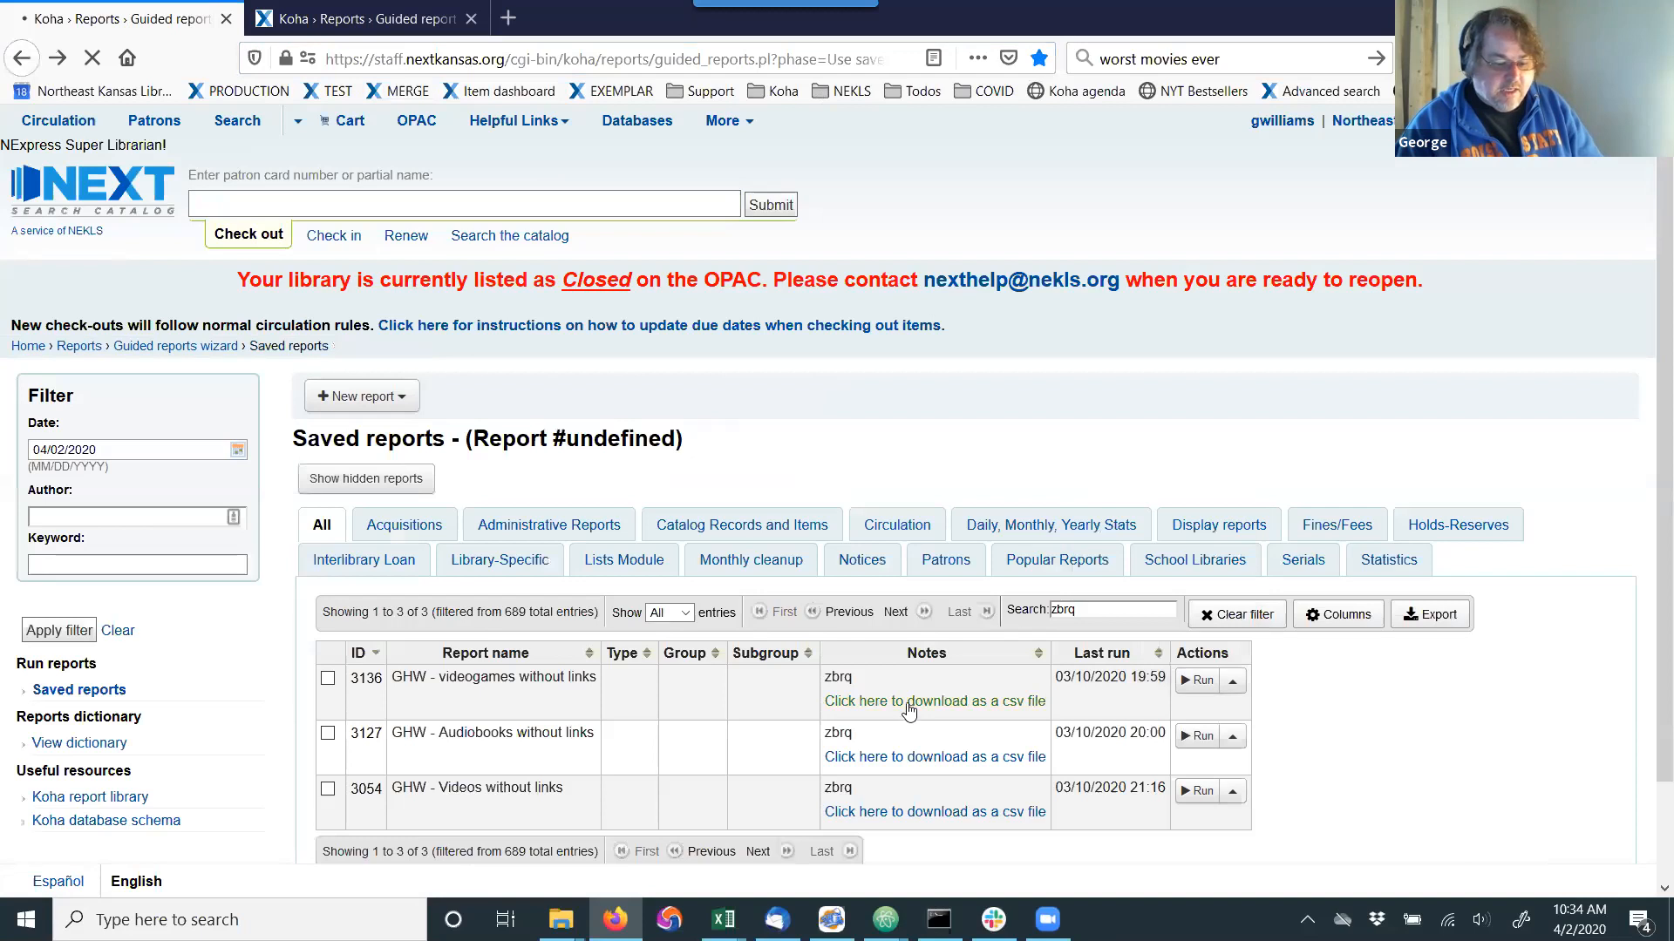
# Run the videogames report in a new browser tab, and accept opening reportresults.csv with Excel 2016.
pyautogui.rightClick(1185, 689)
pyautogui.press('Escape')
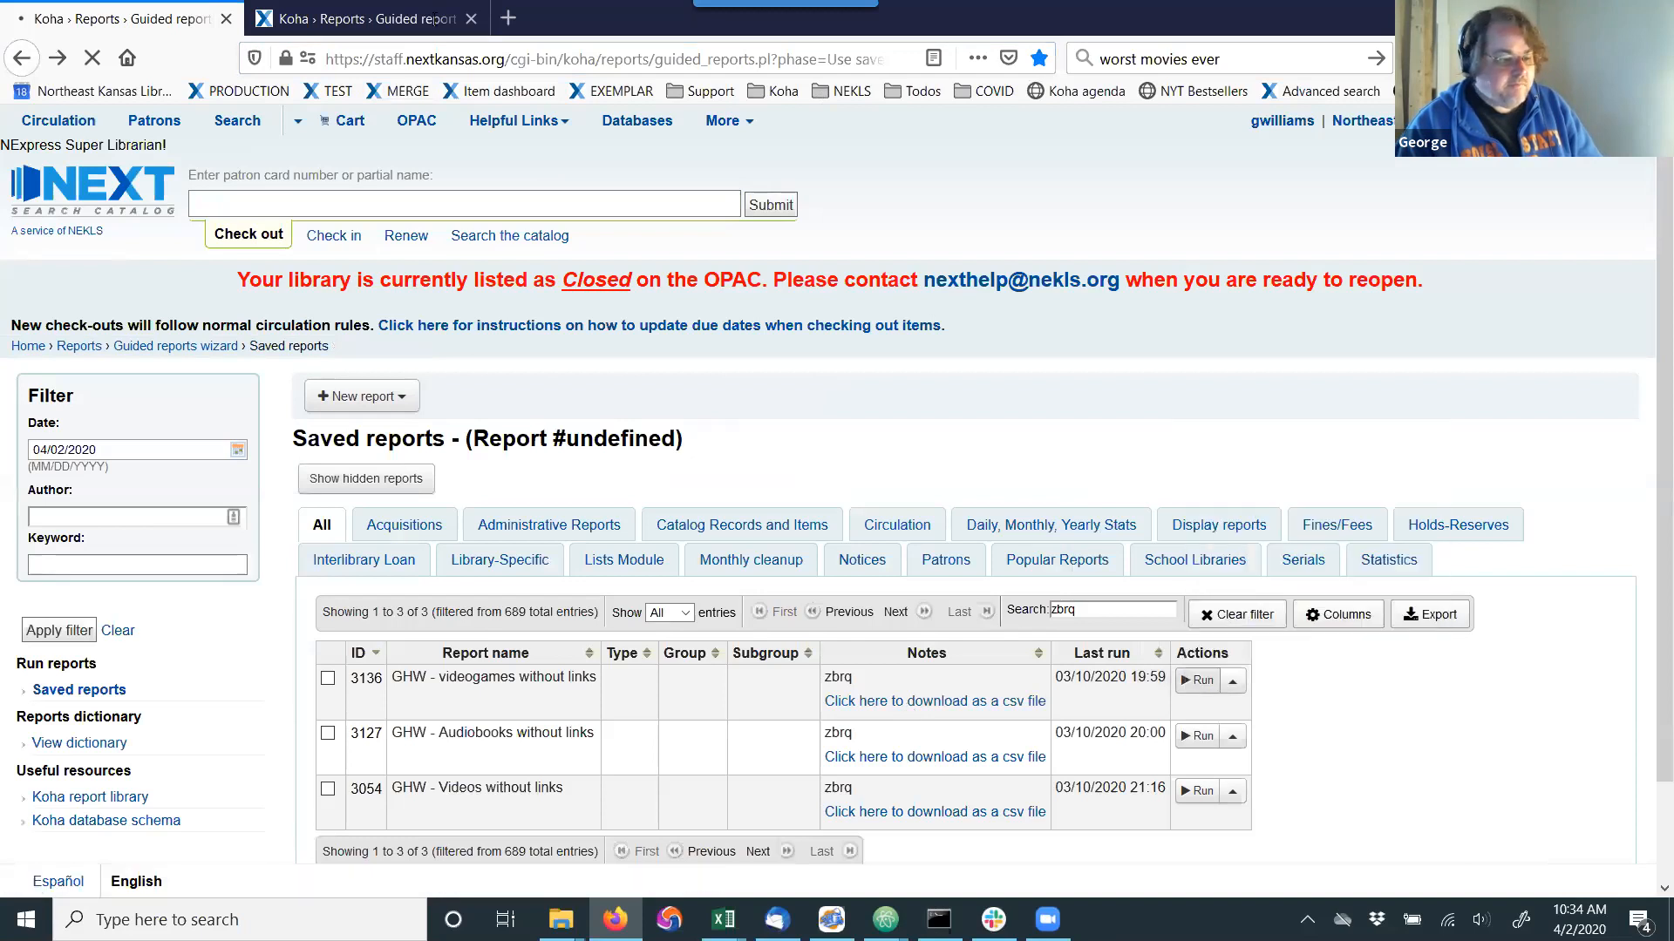
pyautogui.click(388, 14)
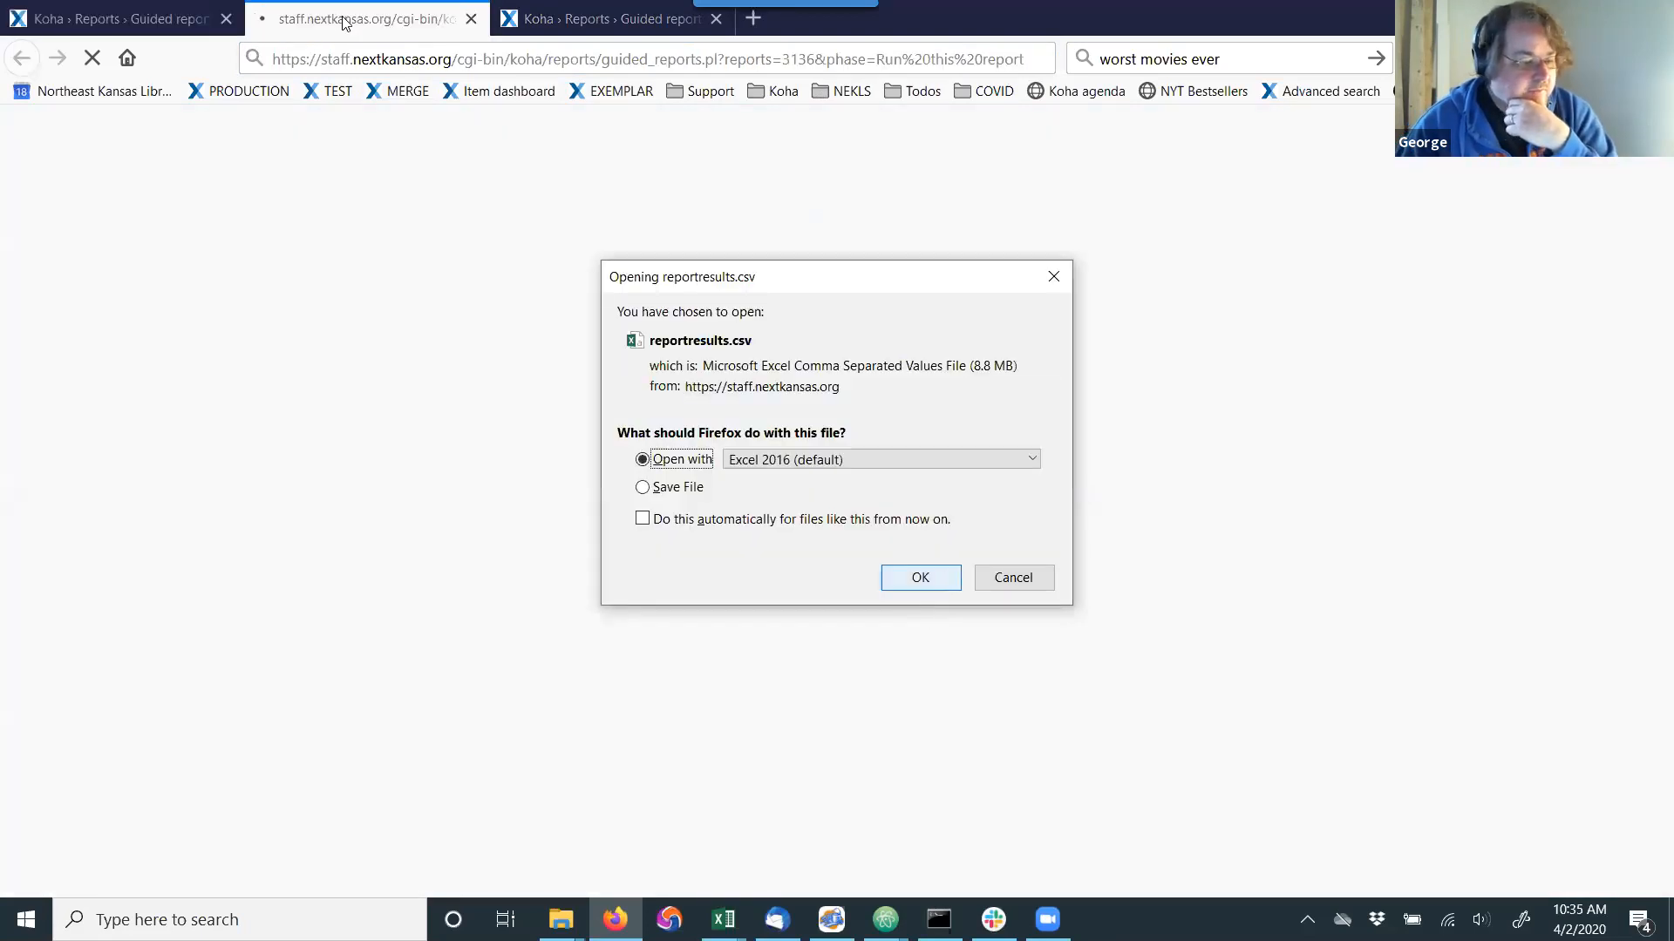
pyautogui.press('Return')
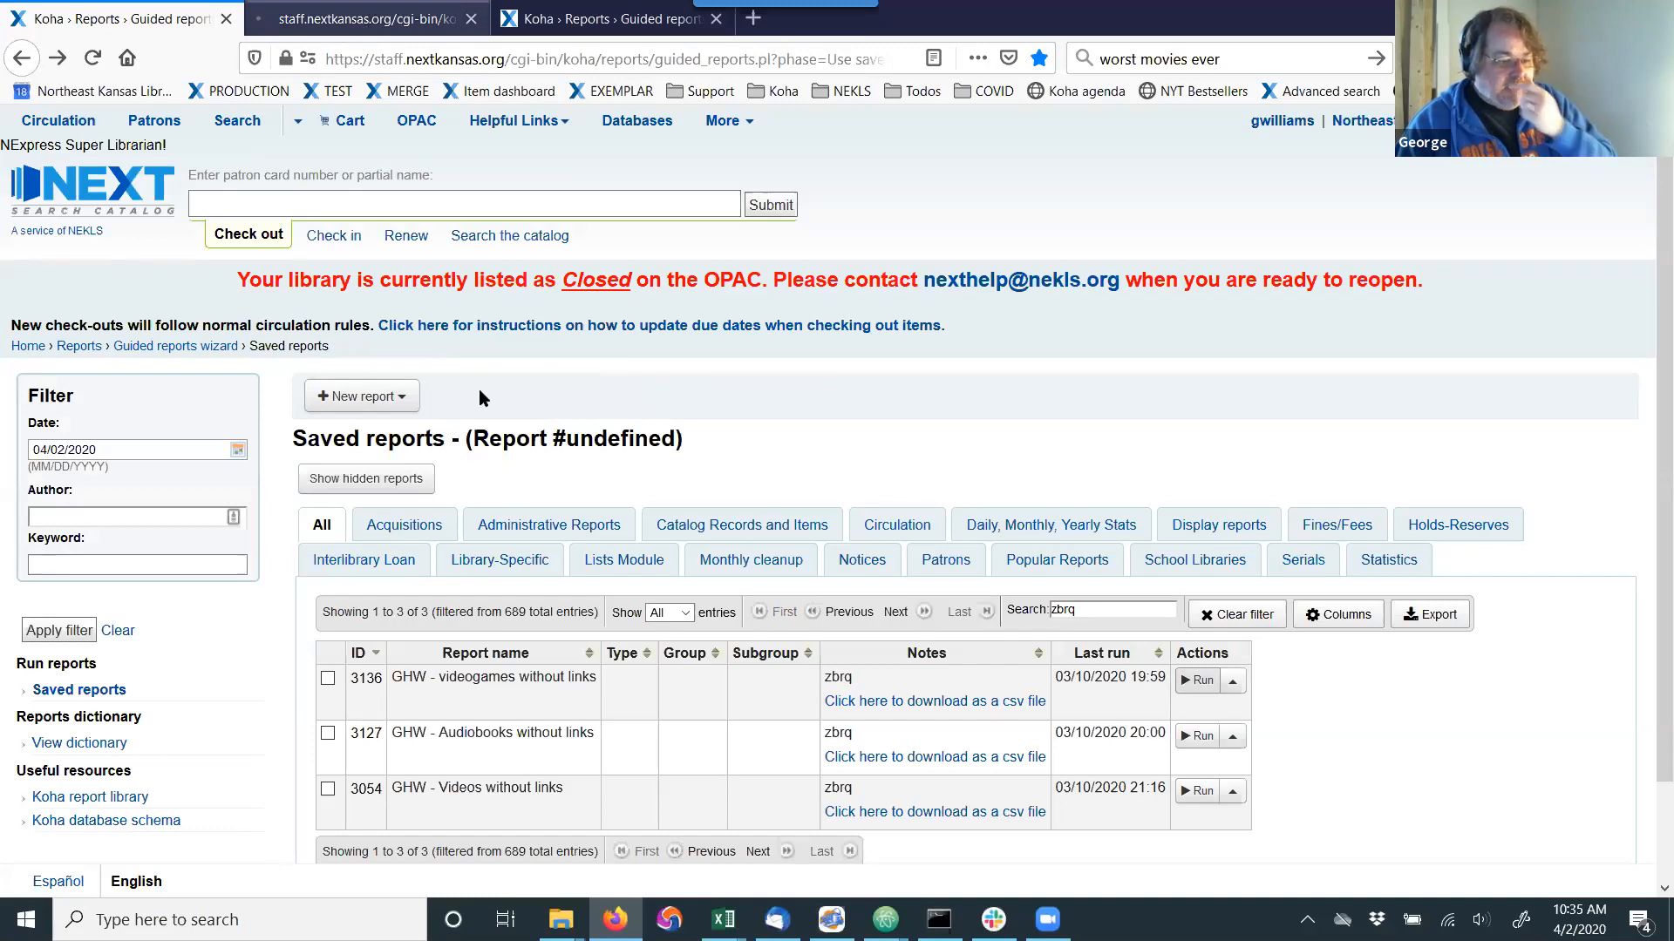
pyautogui.click(375, 18)
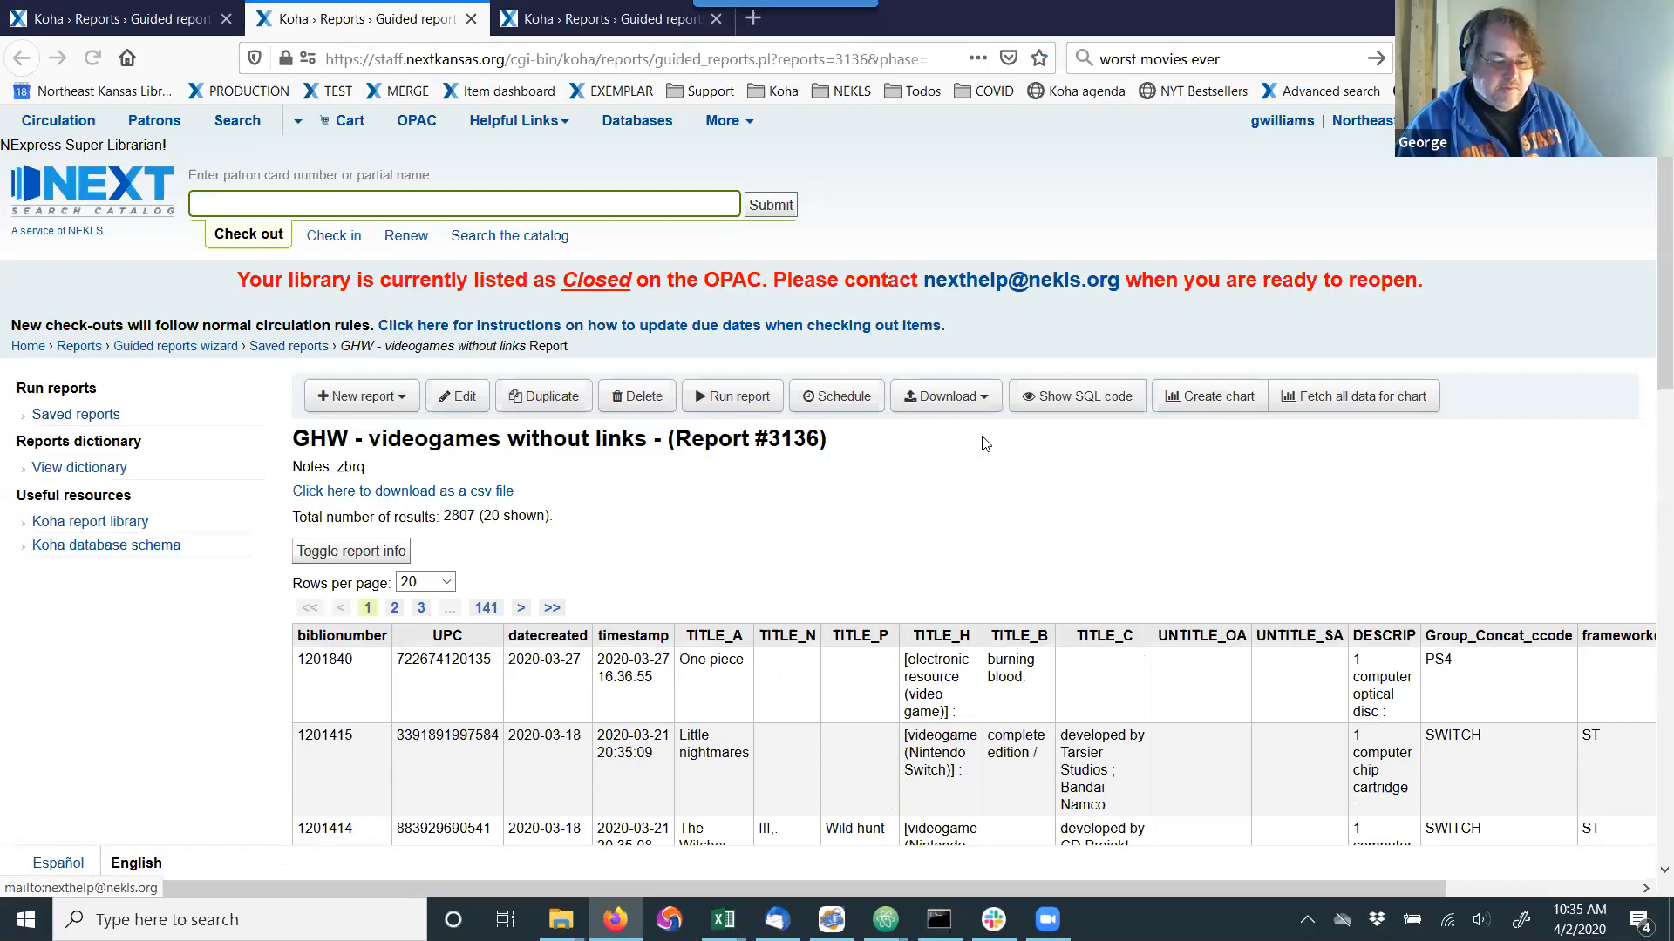
# Show the download formats for the videogames report results, pointing out comma separated text (.csv), and return from Excel to the browser.
pyautogui.click(982, 399)
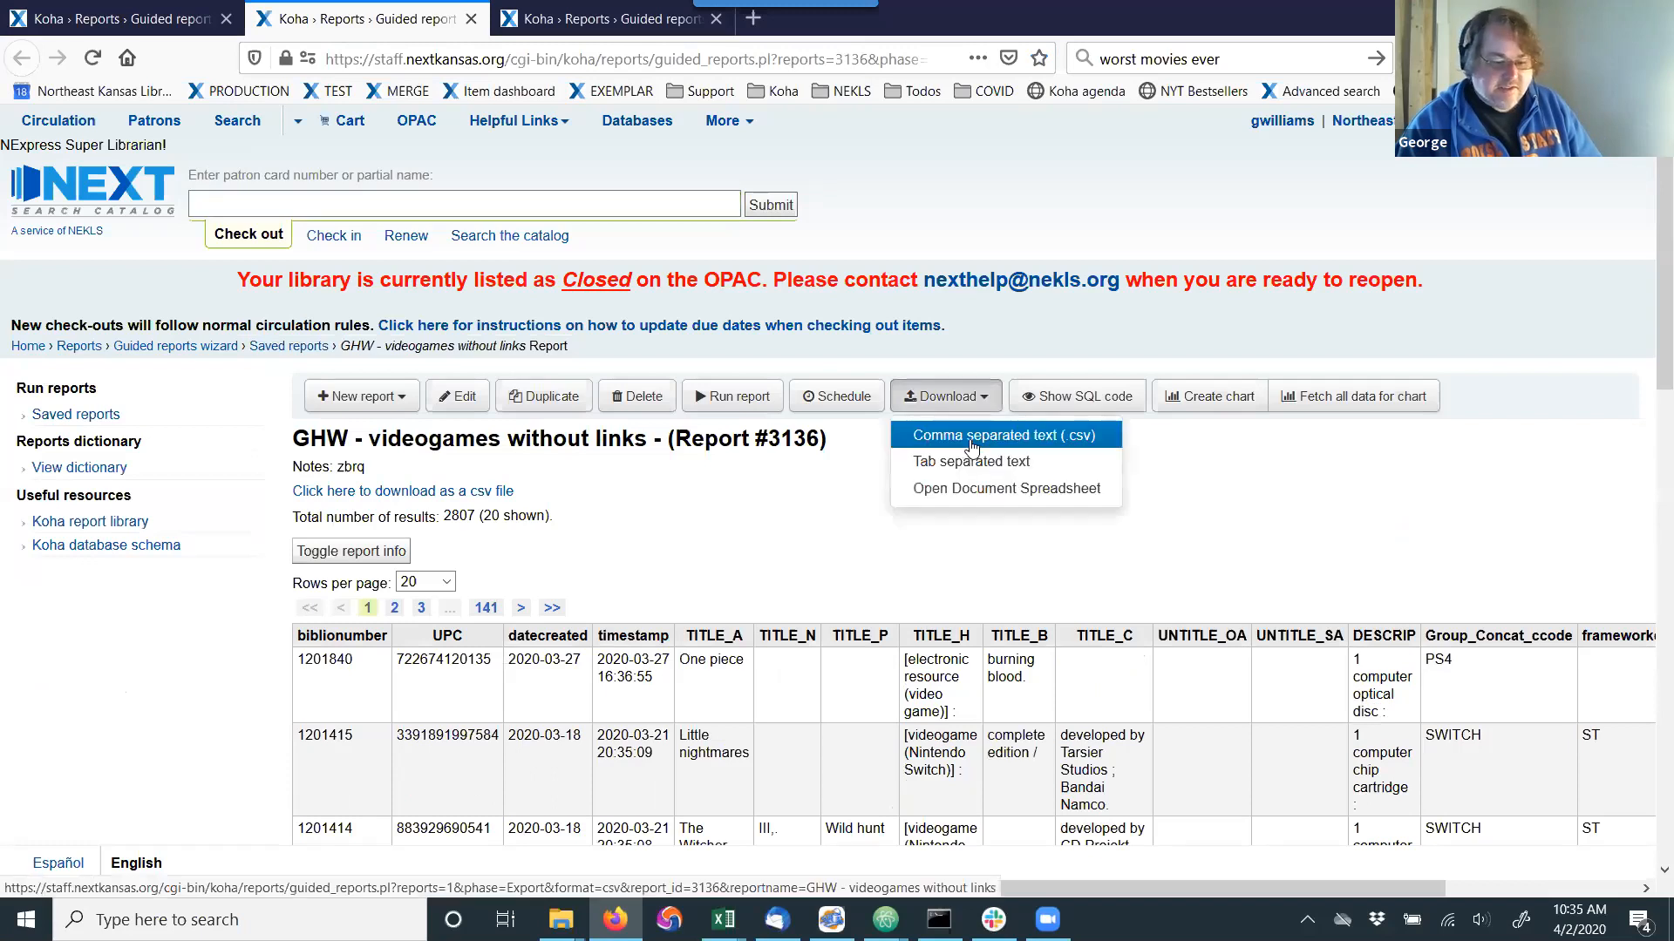
pyautogui.click(971, 443)
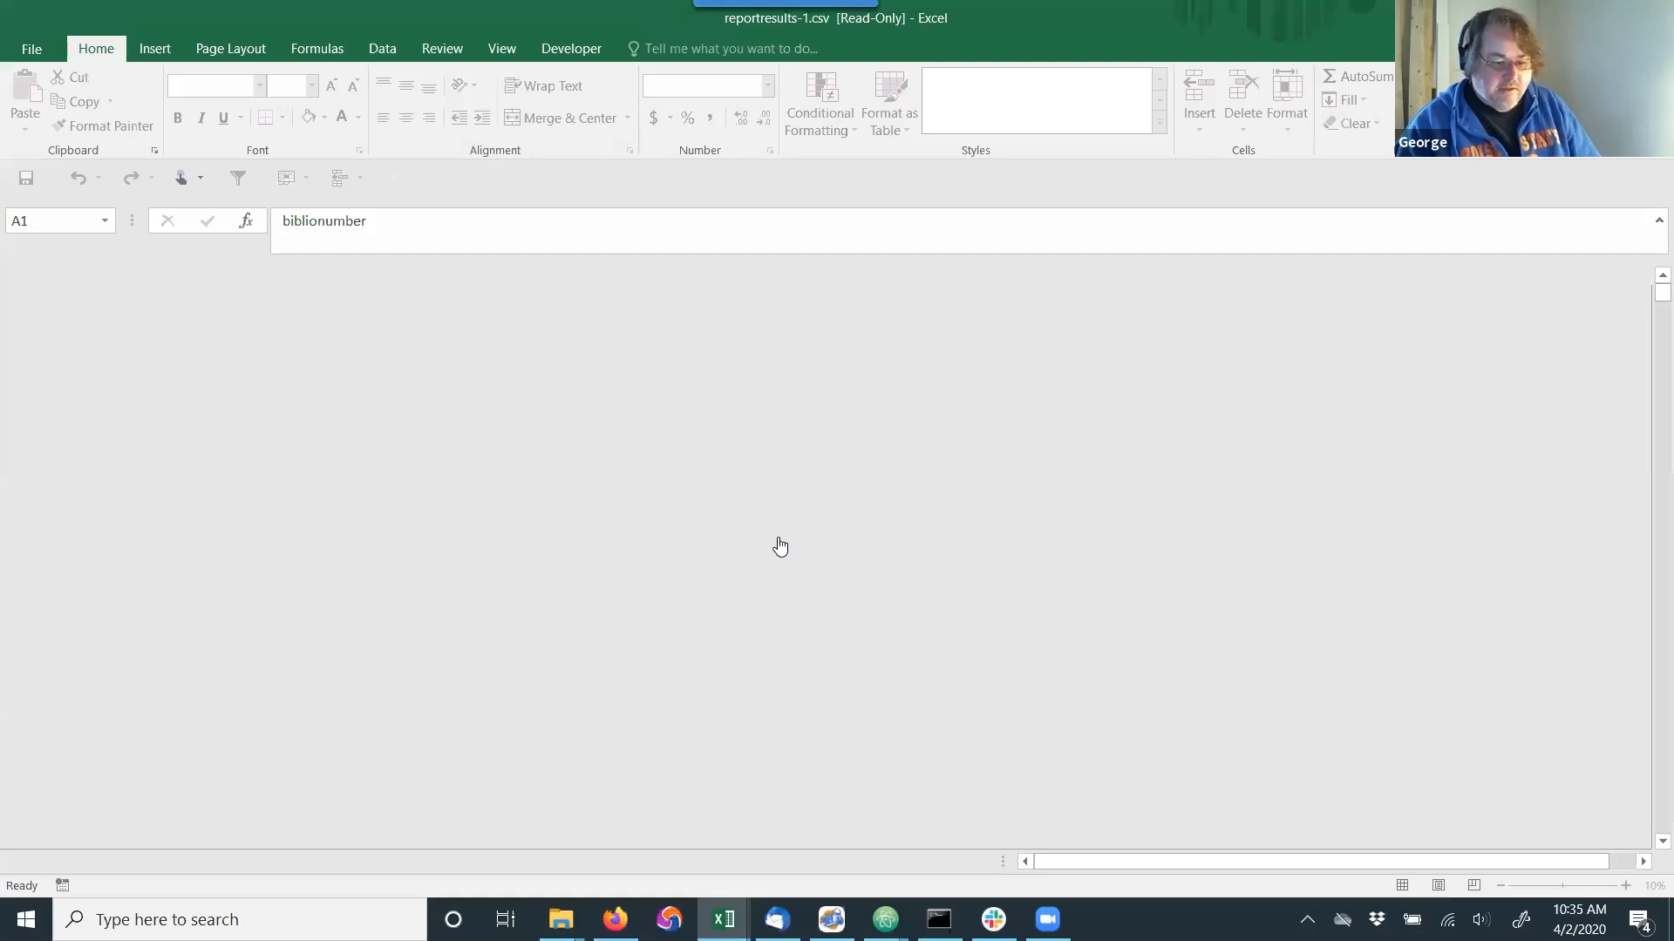
pyautogui.hotkey('alt', 'Tab')
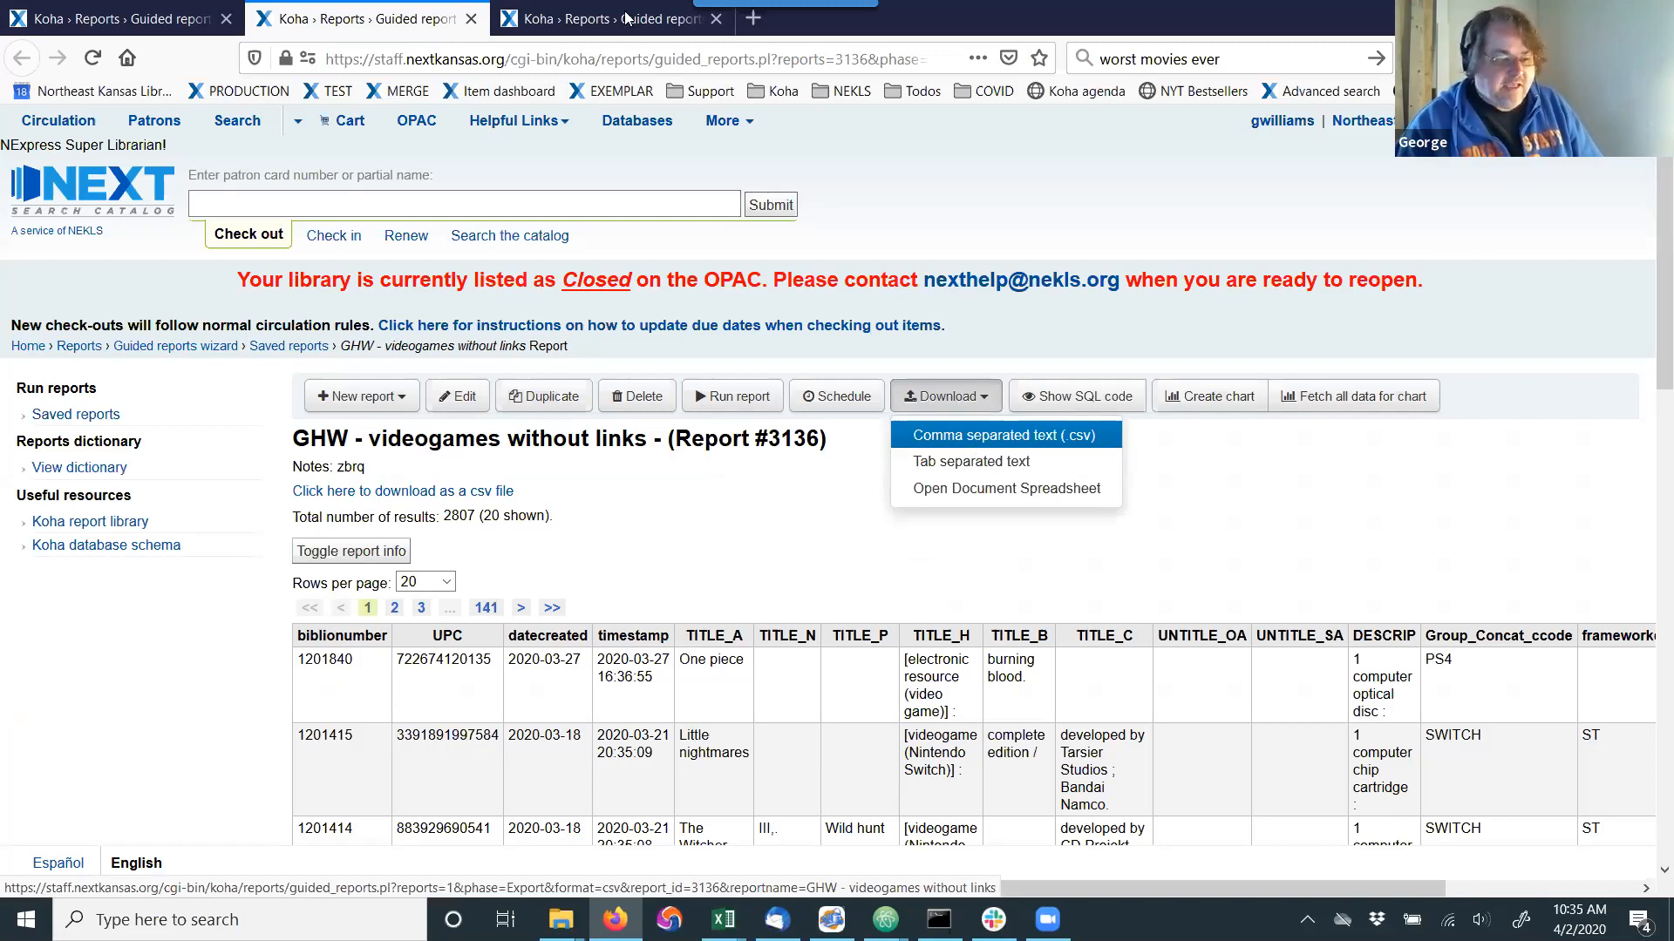
# Check the report ID at the end of the CSV link in the report's notes, and go back to the saved reports list.
pyautogui.hotkey('ctrl', 'Tab')
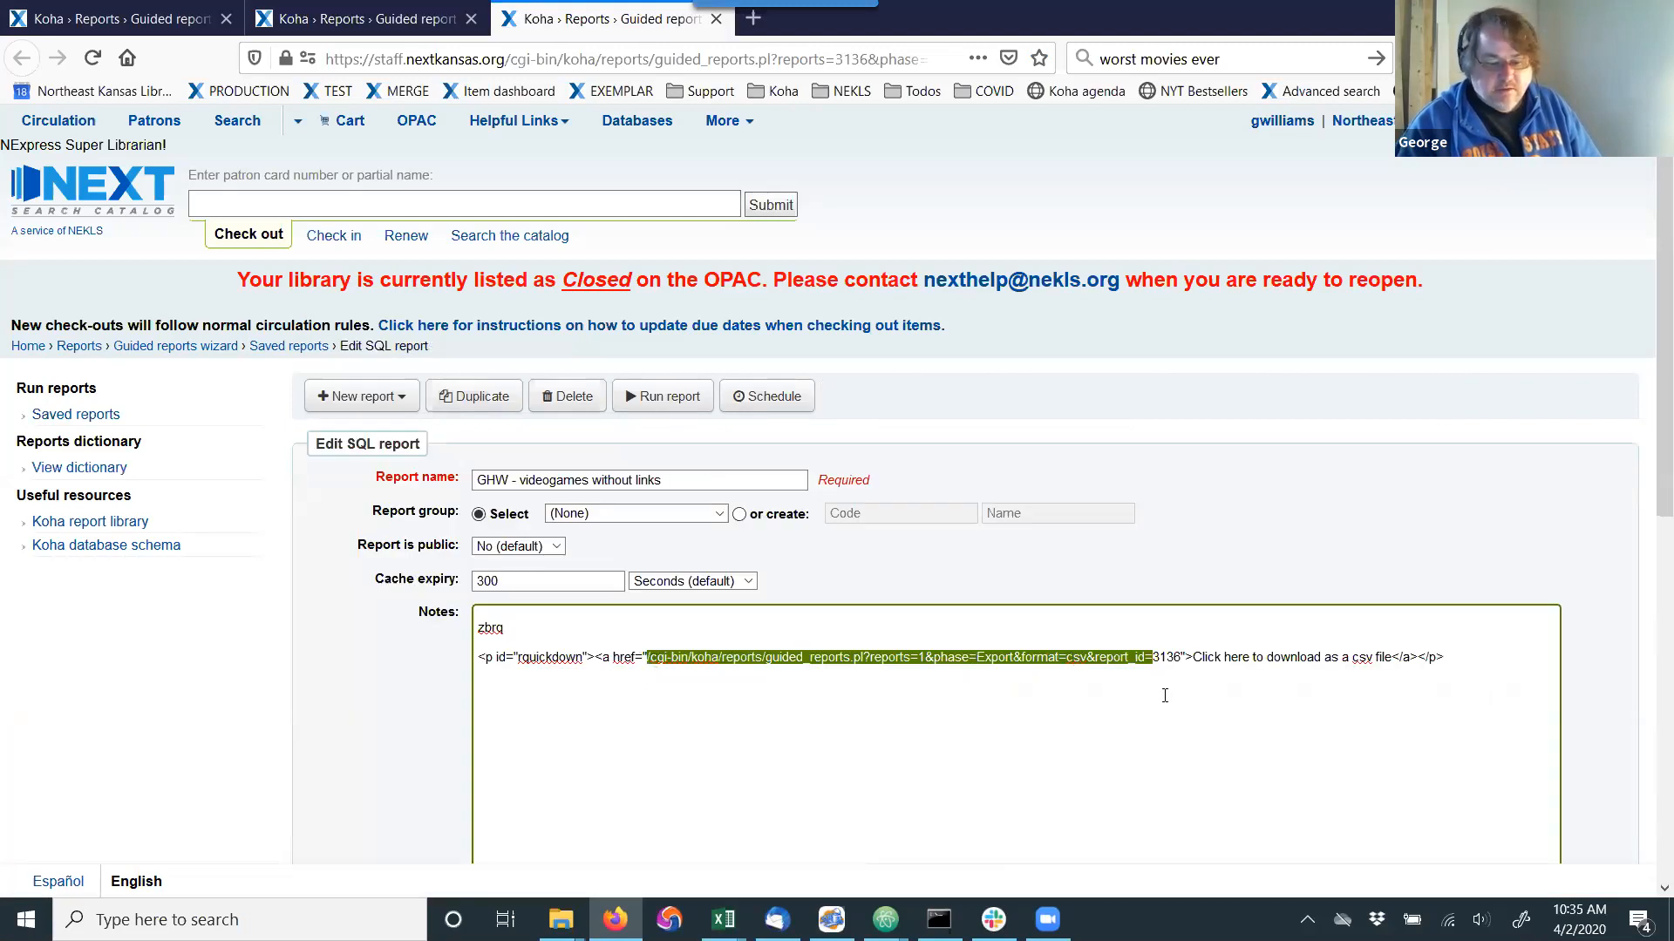
pyautogui.click(1165, 695)
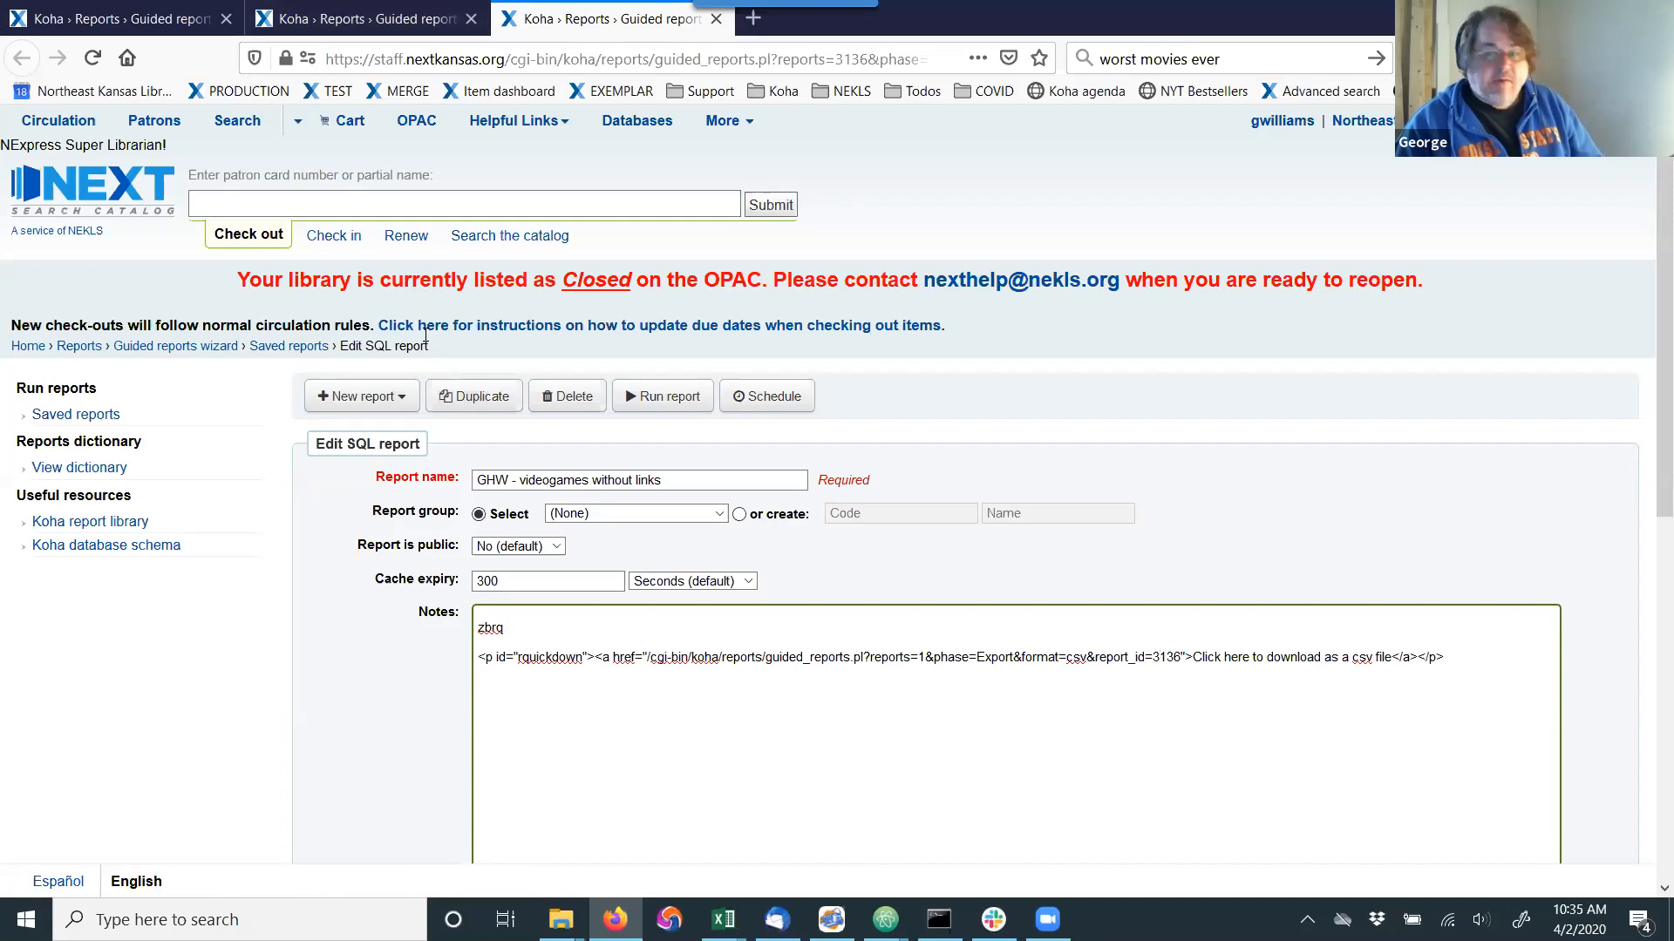
pyautogui.click(102, 22)
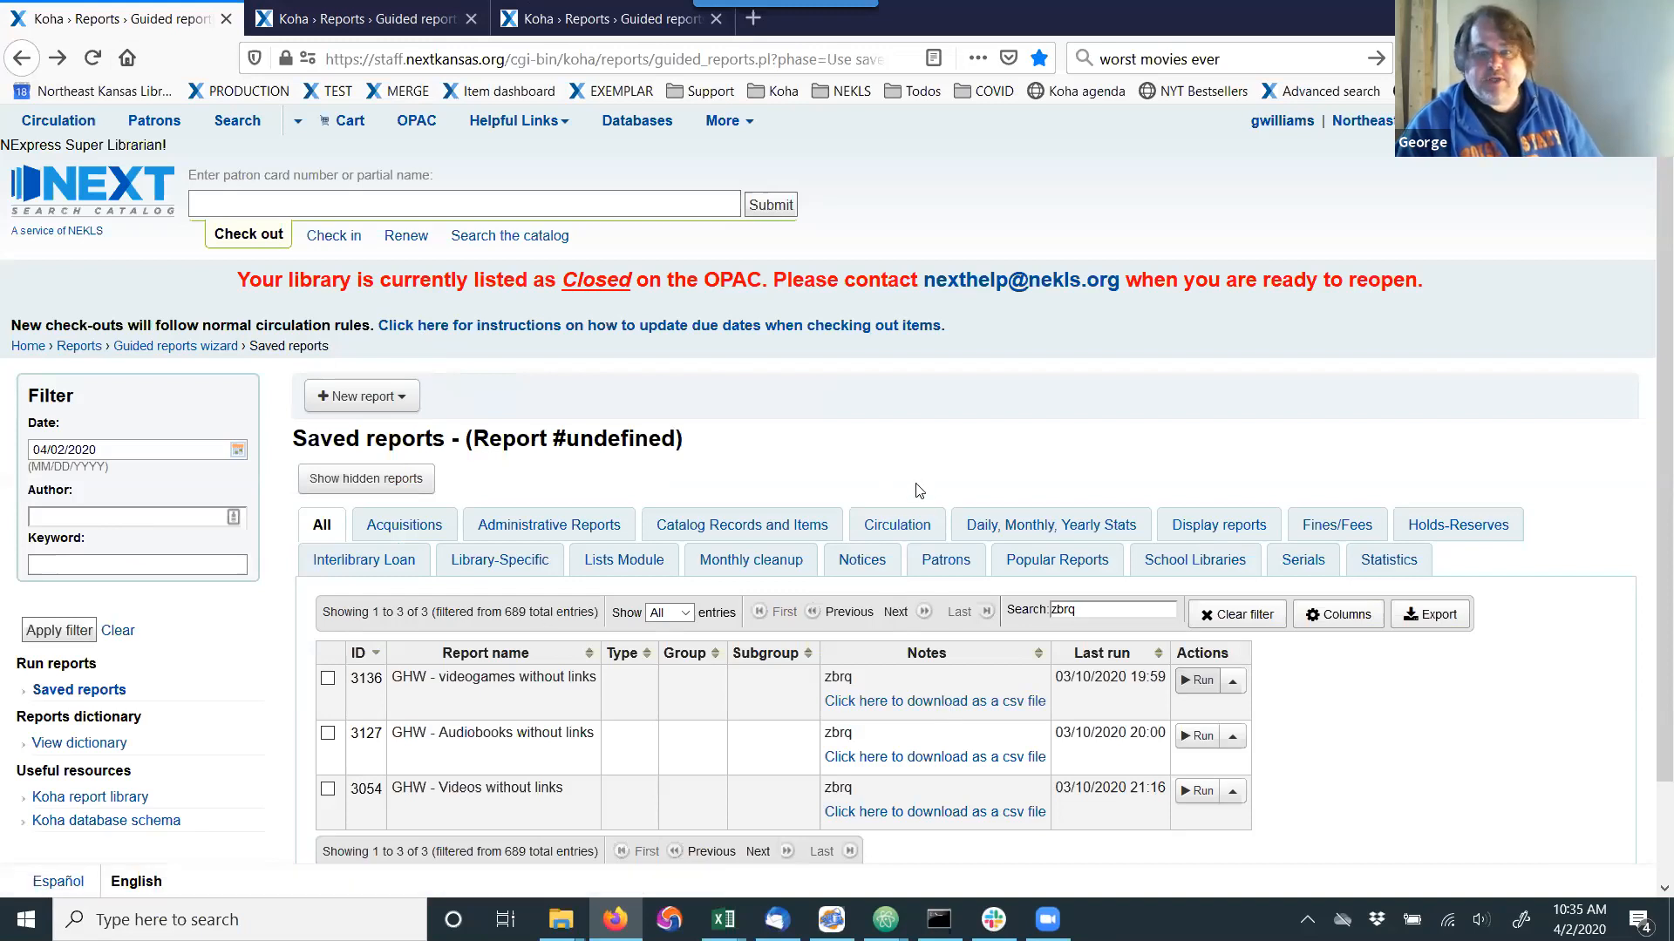
pyautogui.click(409, 9)
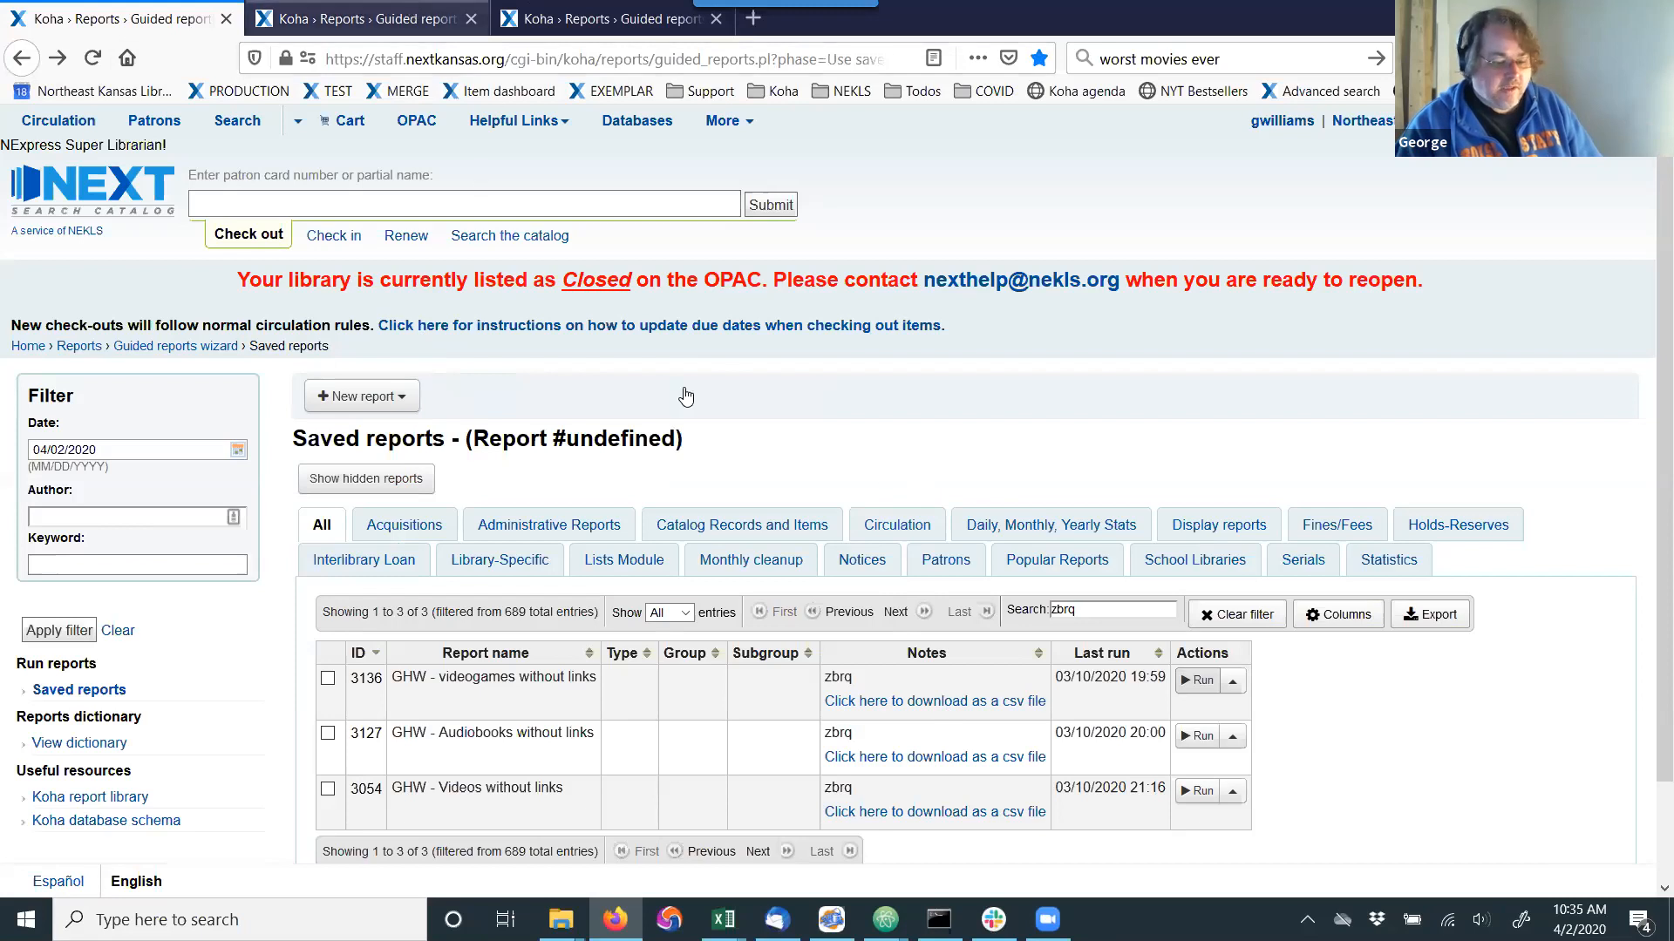
# Return to the report's edit page and highlight the export address in the notes' link, up to the report ID.
pyautogui.click(558, 19)
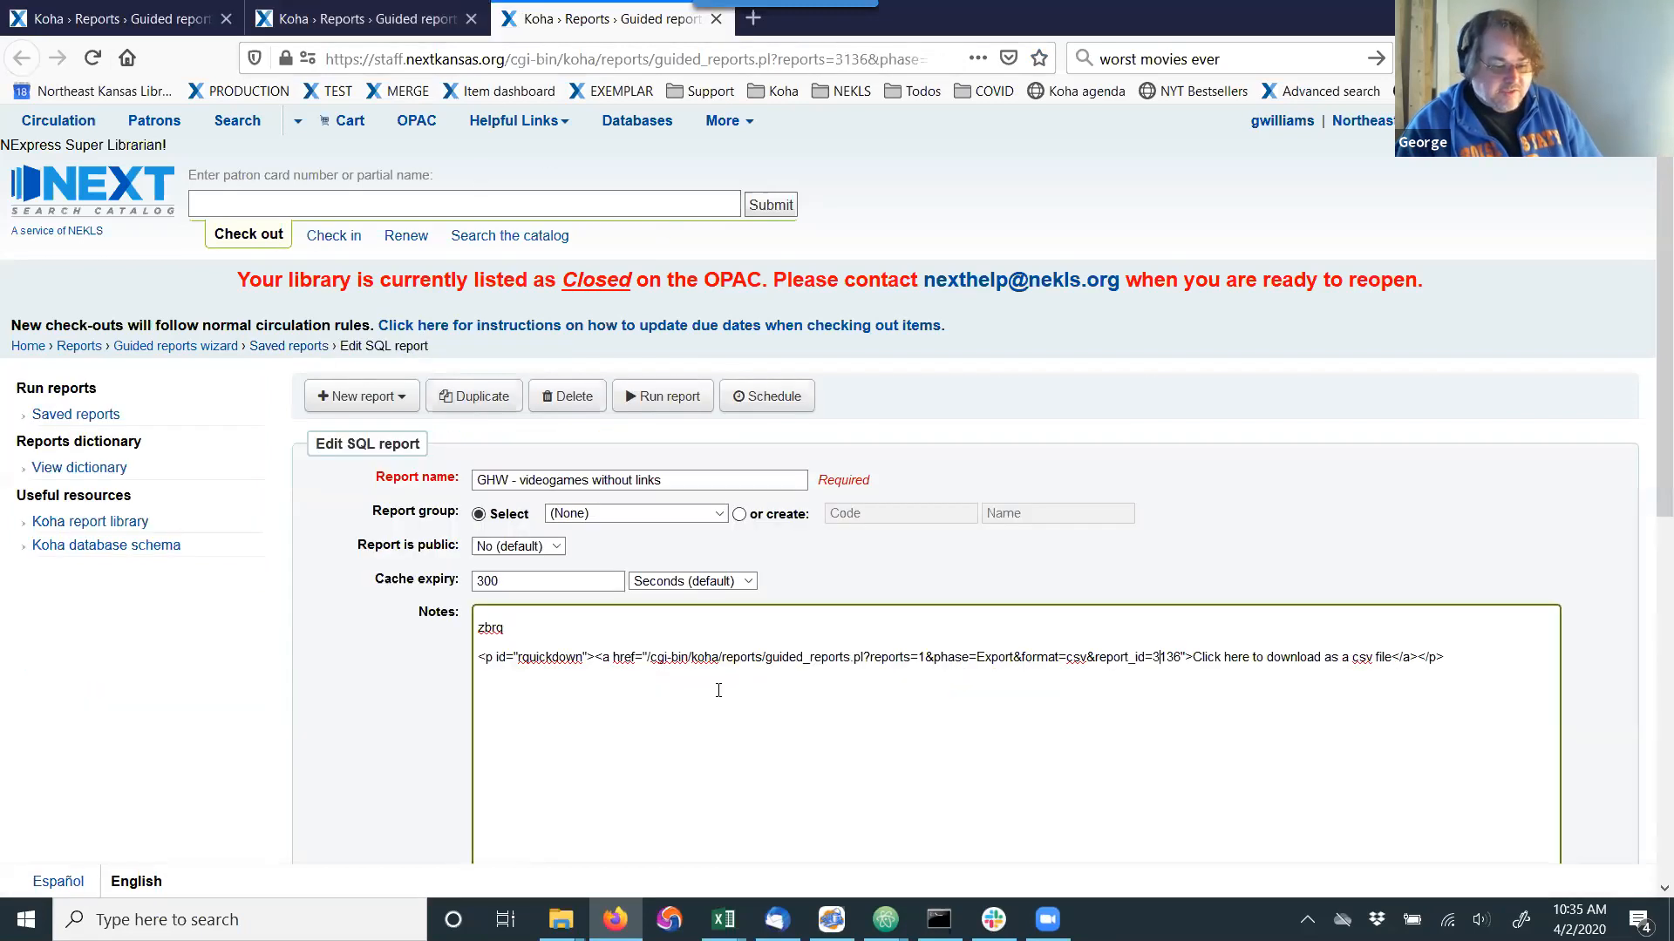
pyautogui.moveTo(646, 659); pyautogui.dragTo(719, 659)
pyautogui.moveTo(868, 663); pyautogui.dragTo(1155, 667)
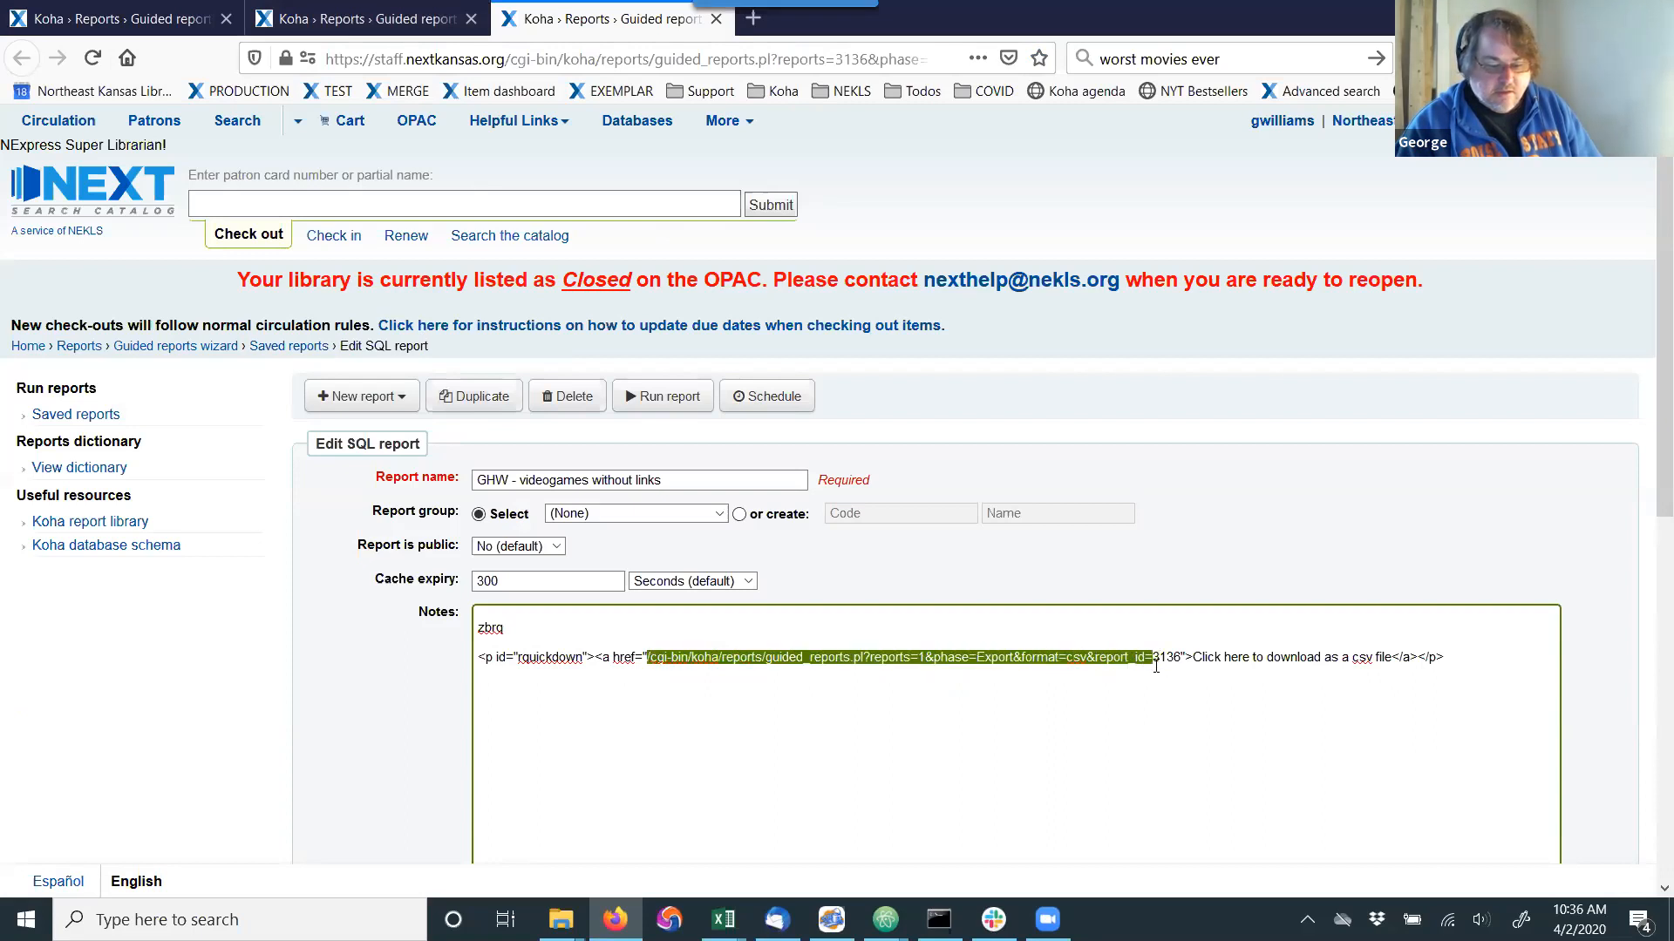
pyautogui.click(1152, 651)
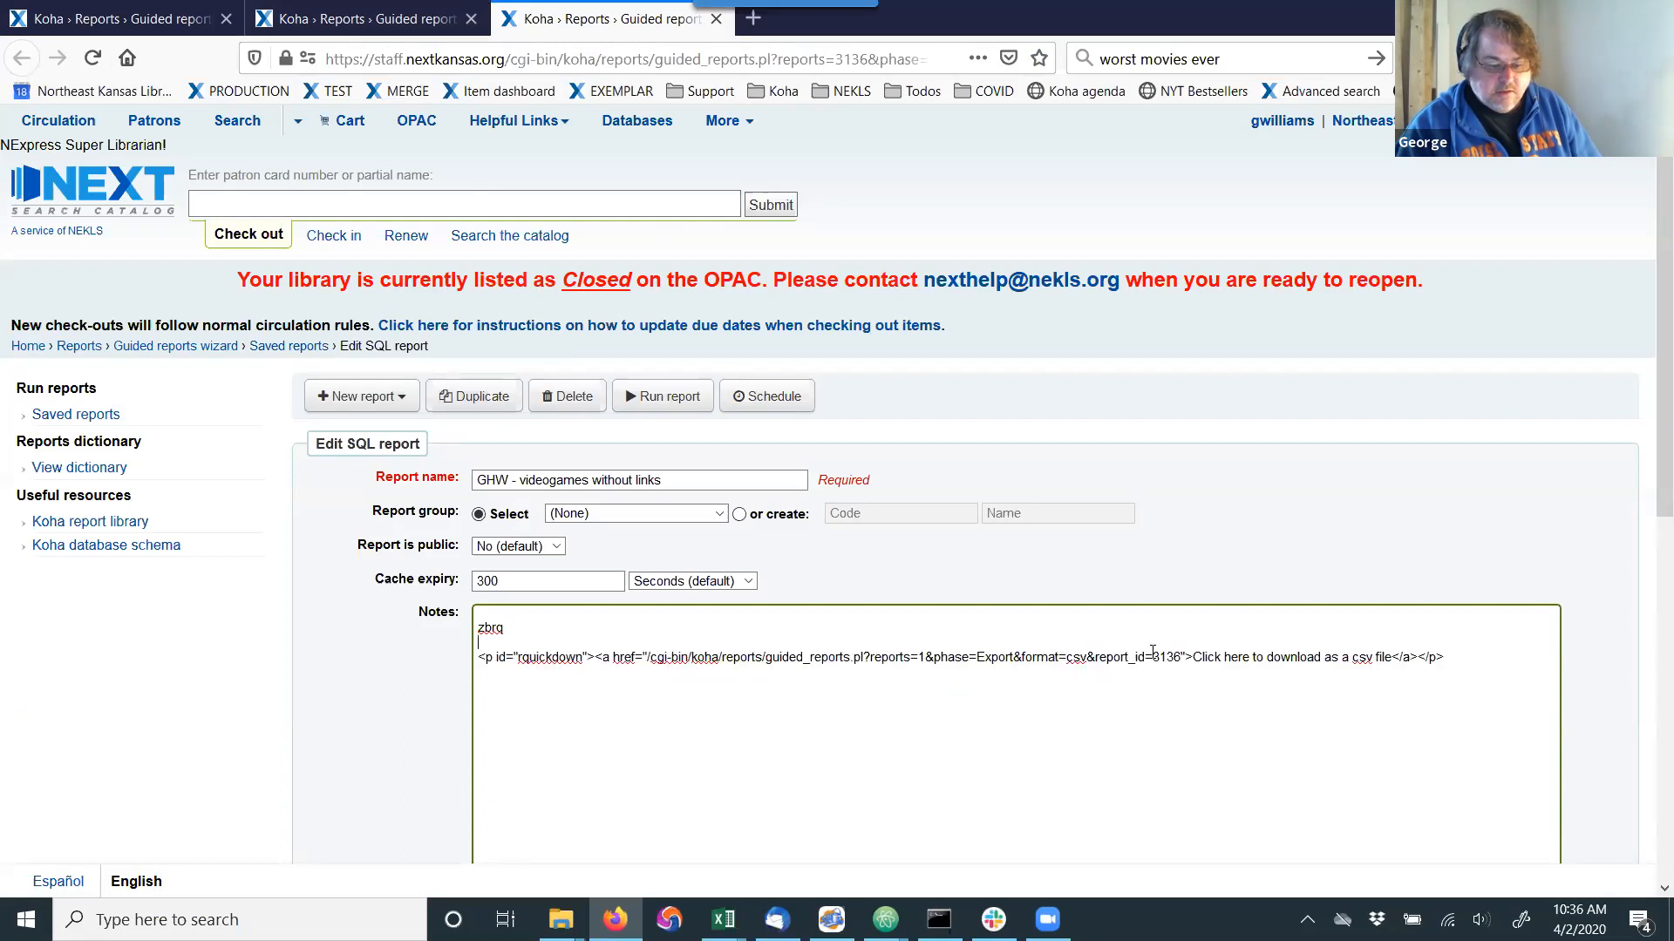
pyautogui.moveTo(1153, 657); pyautogui.dragTo(647, 658)
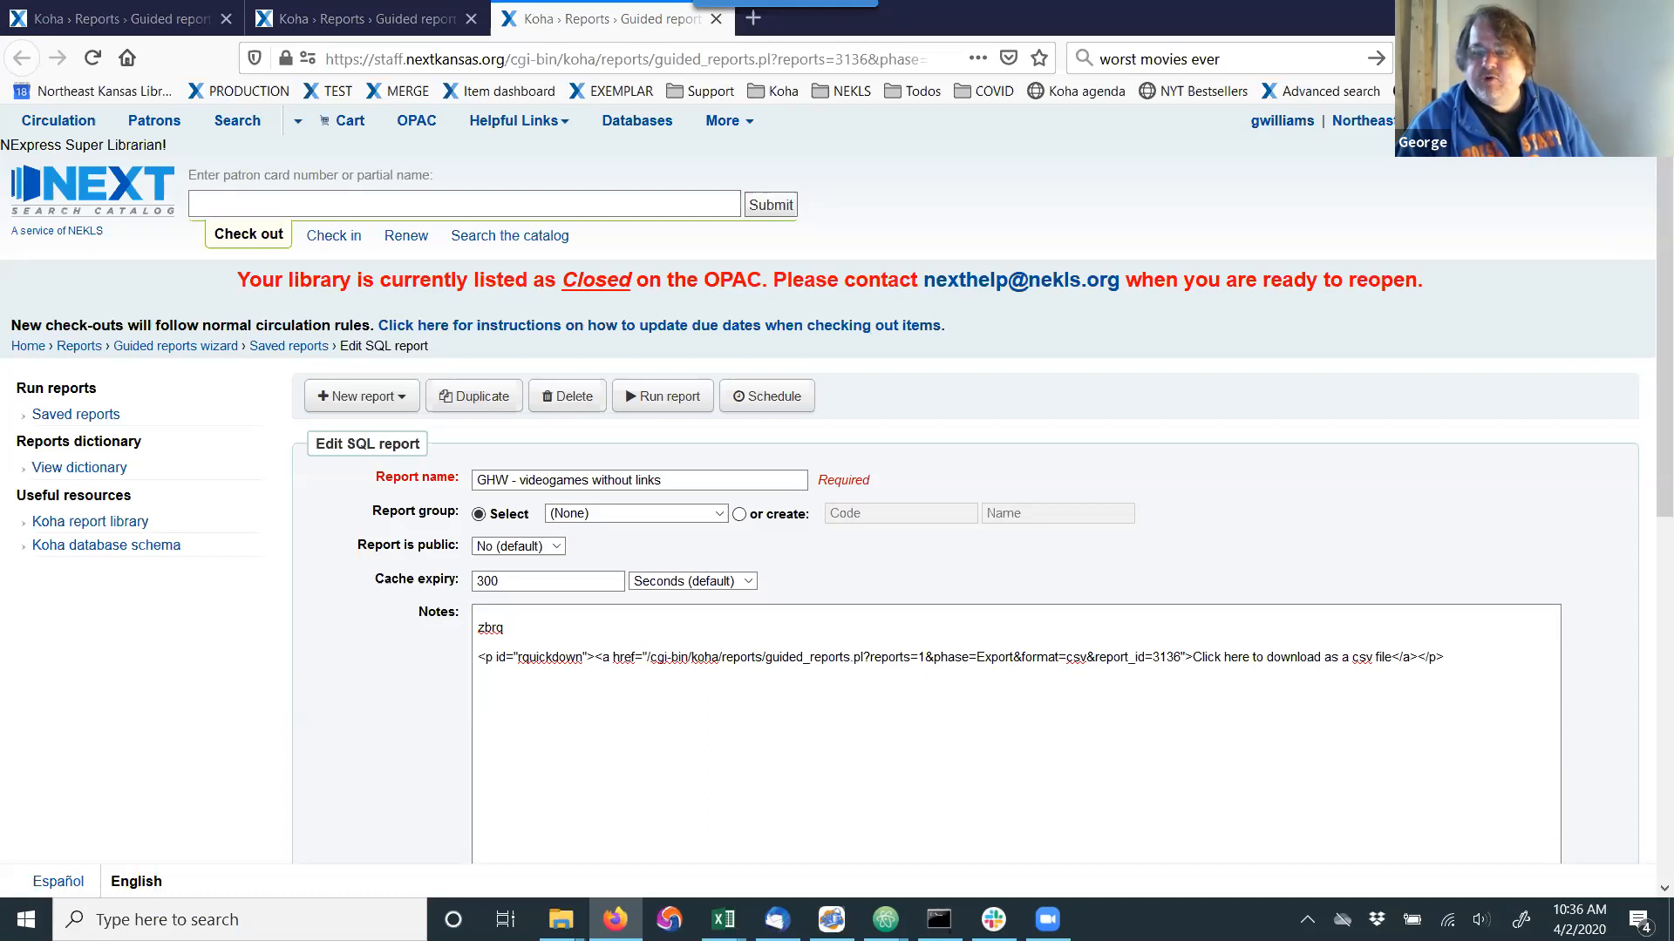
pyautogui.click(1019, 660)
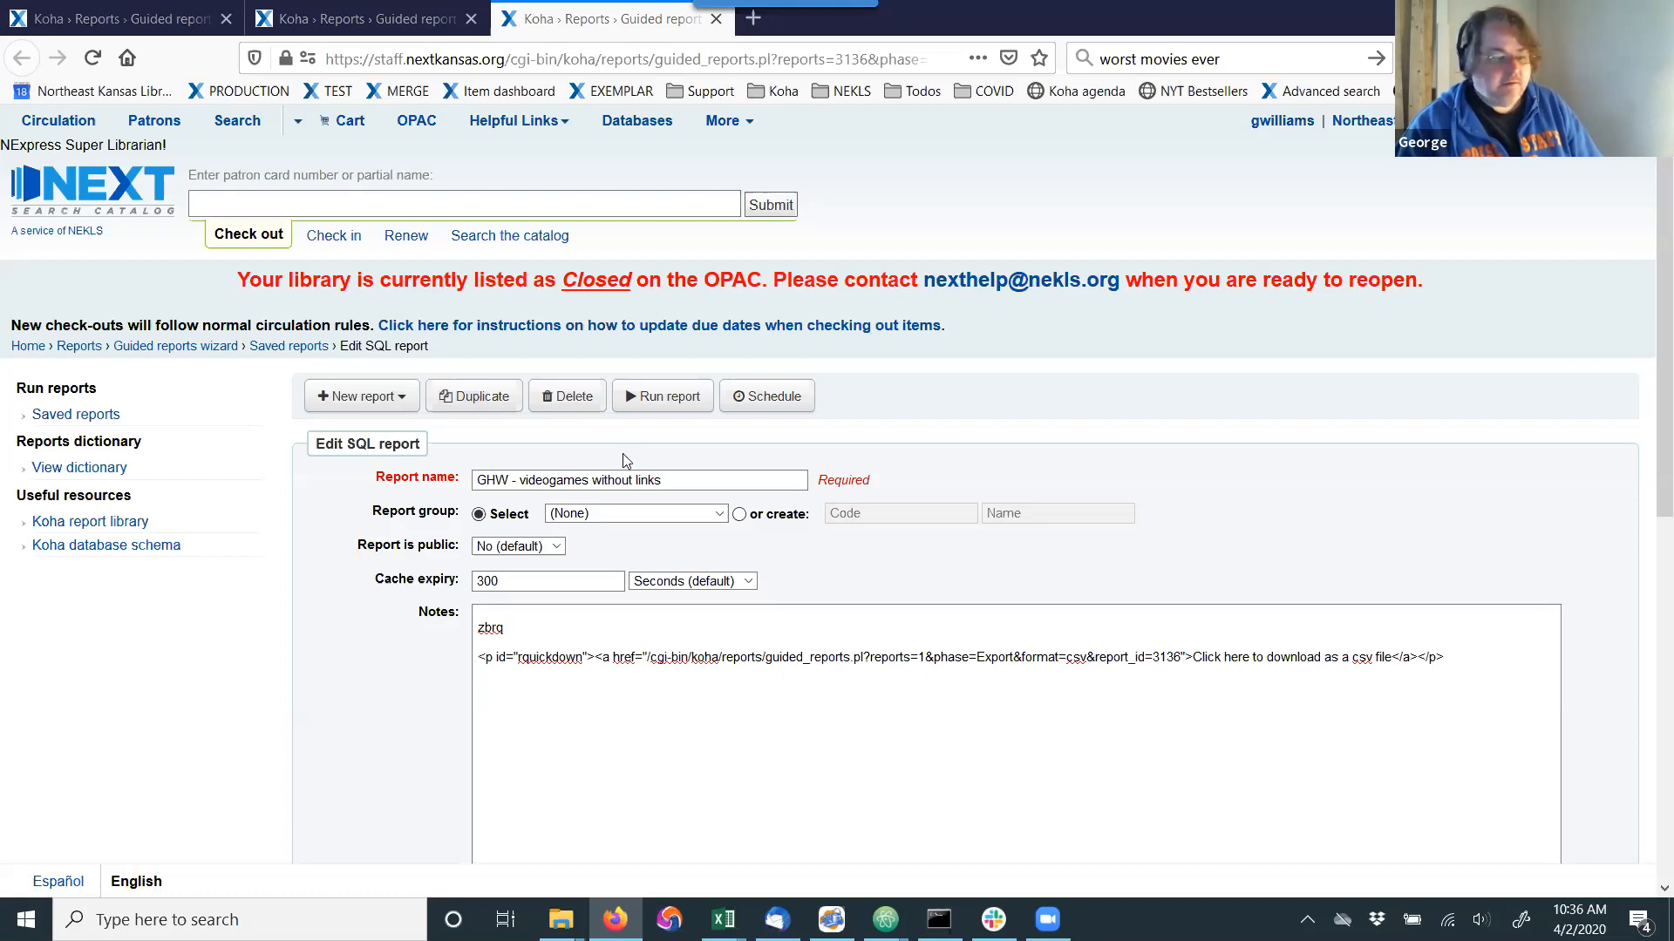
# Revisit the videogames report results, close the download options, and return to the saved reports list.
pyautogui.click(386, 22)
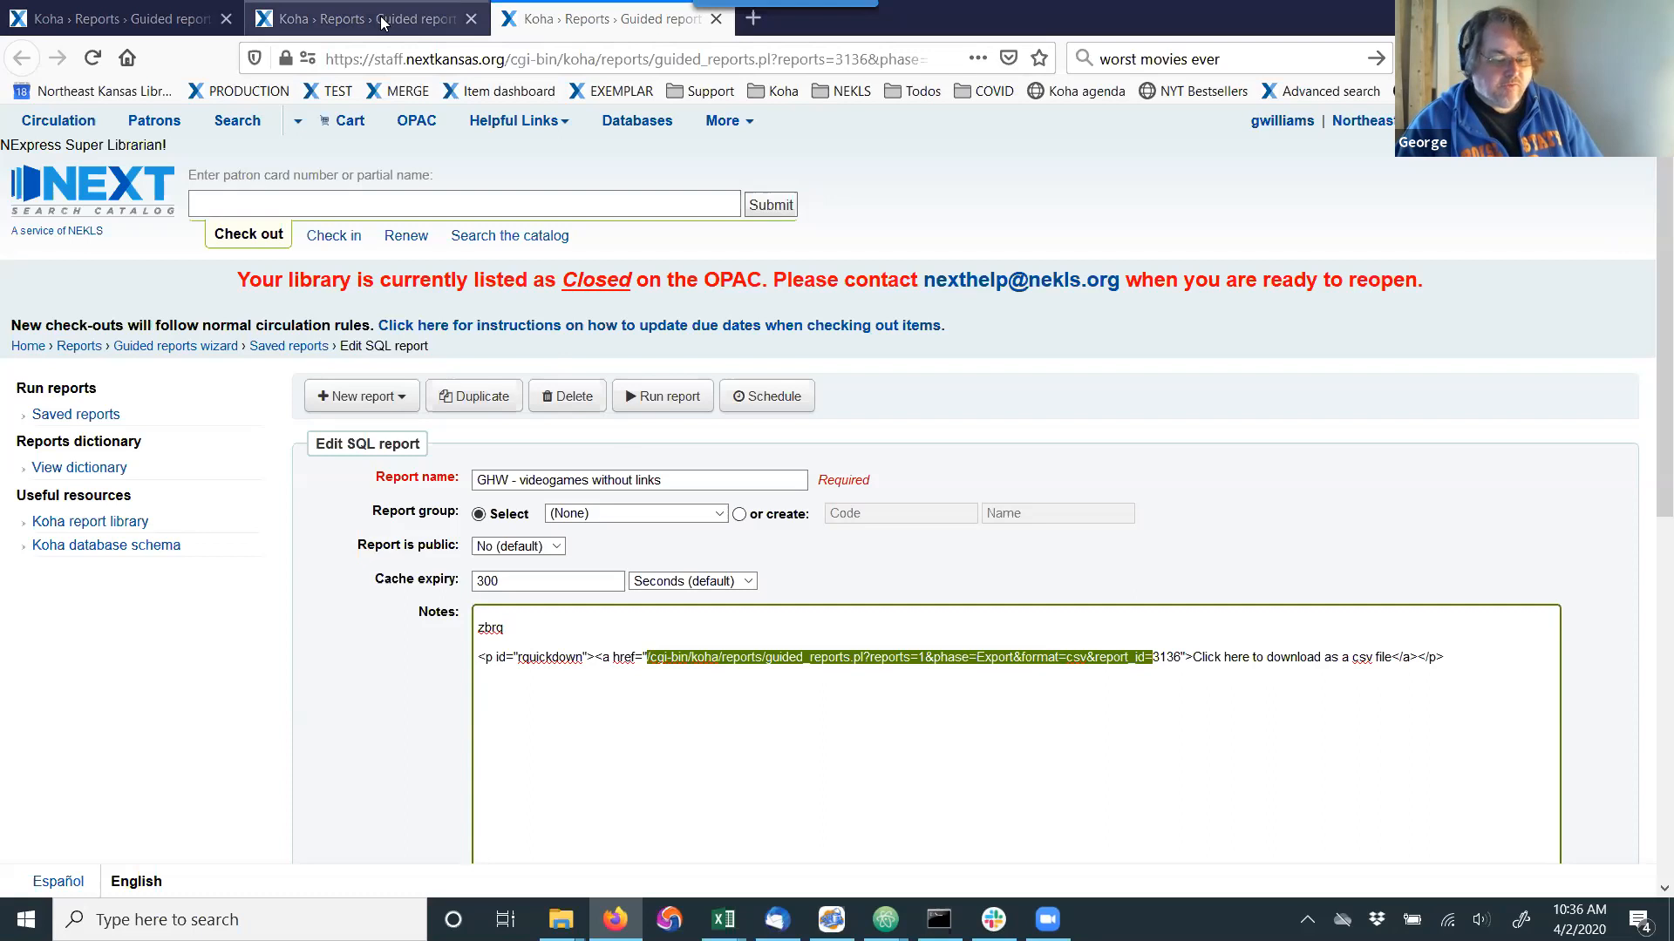
pyautogui.click(384, 23)
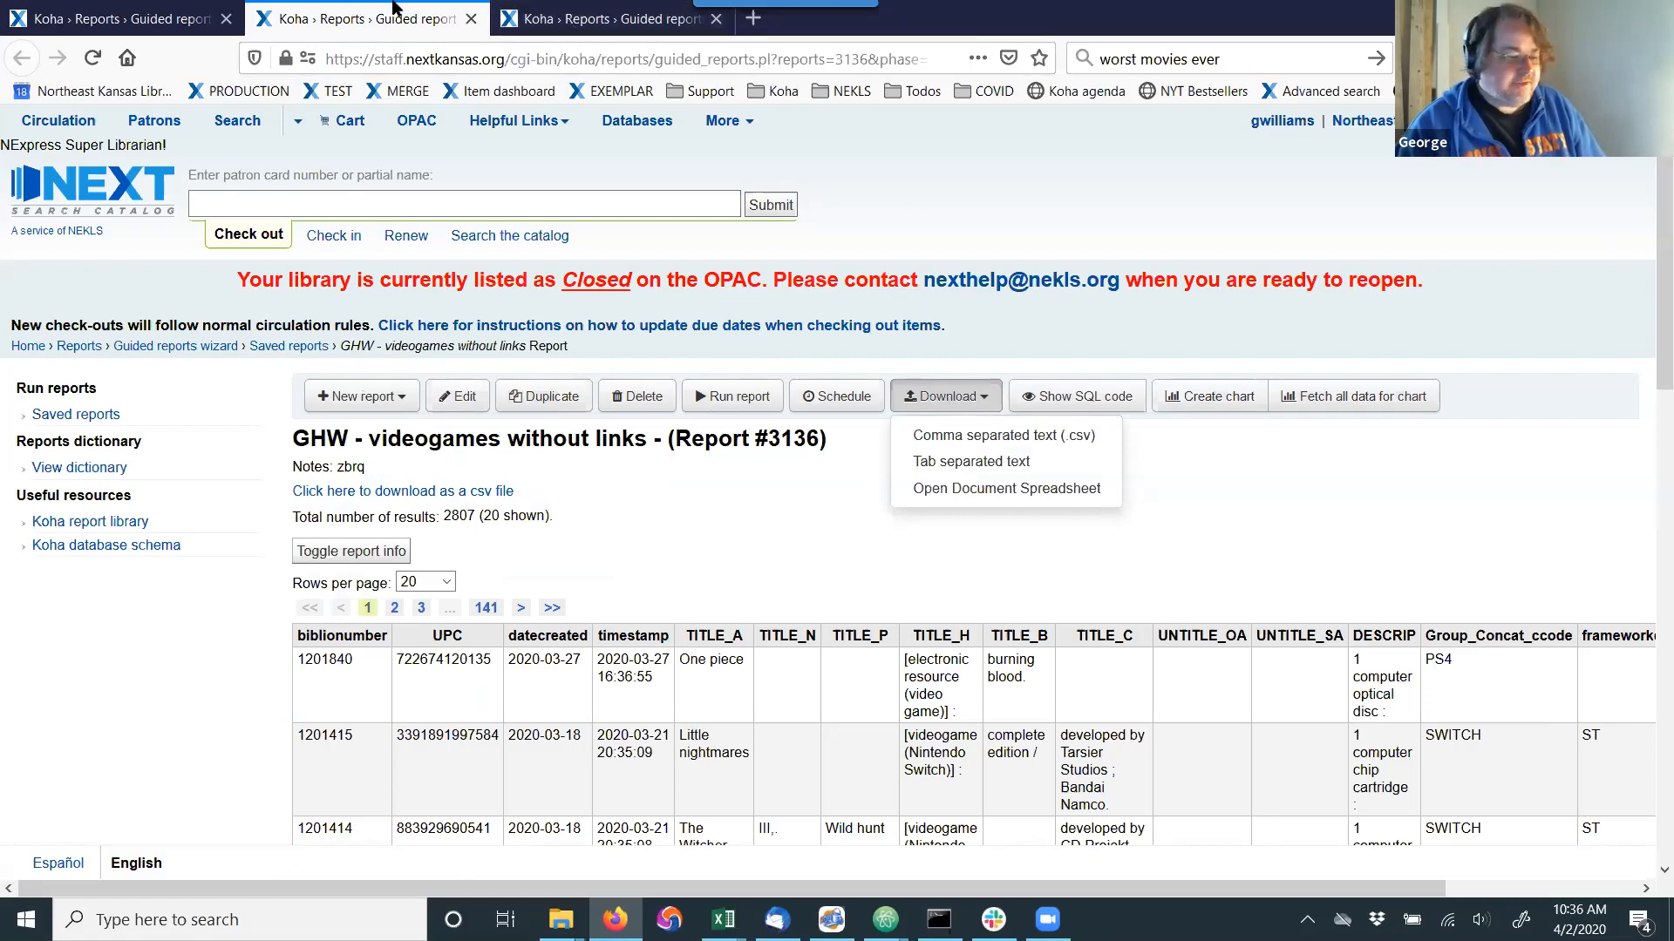
pyautogui.click(1296, 506)
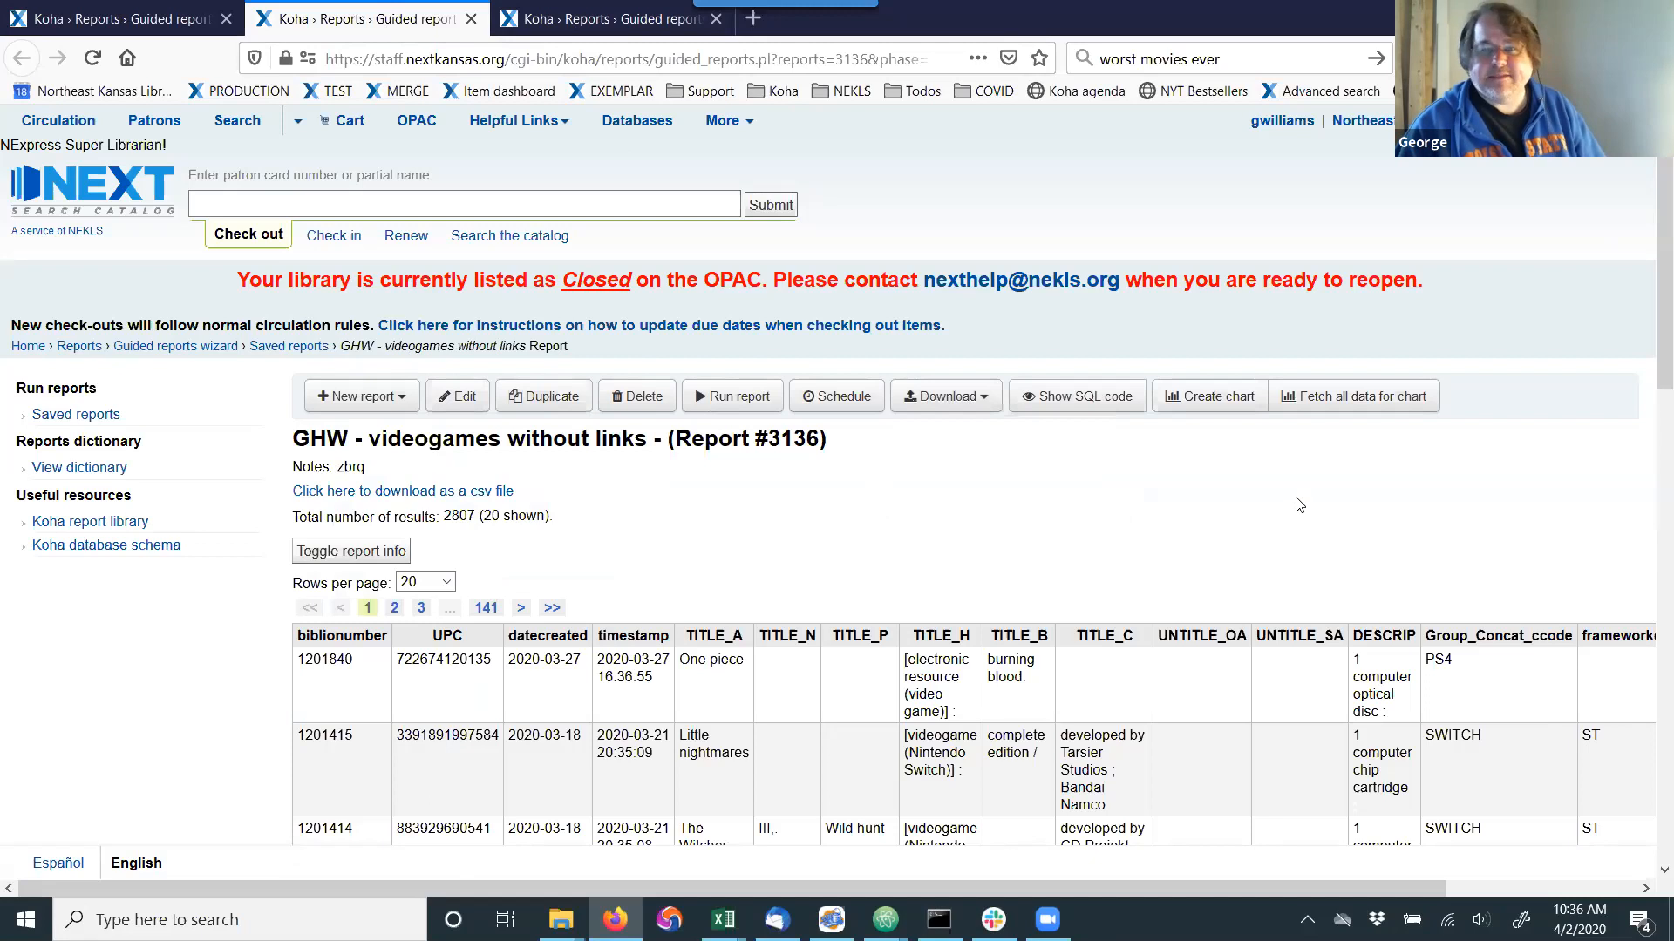
pyautogui.click(174, 18)
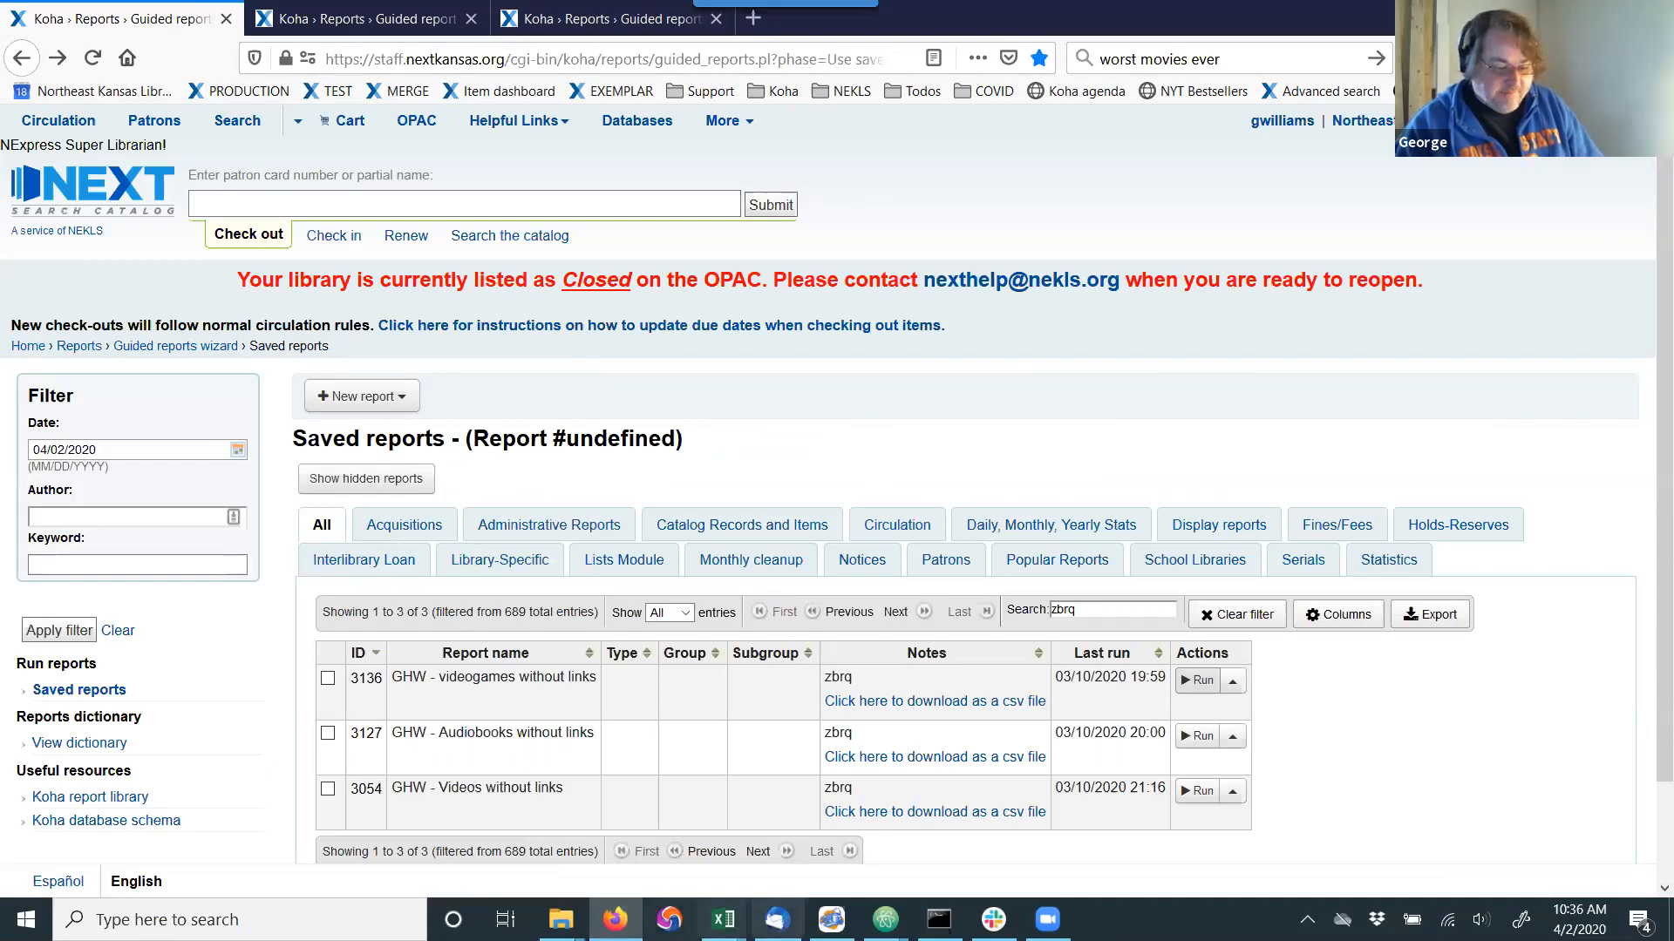
# Switch to the reportresults-1.csv workbook in Excel and widen the TITLE_H column so its values fit.
pyautogui.moveTo(724, 919)
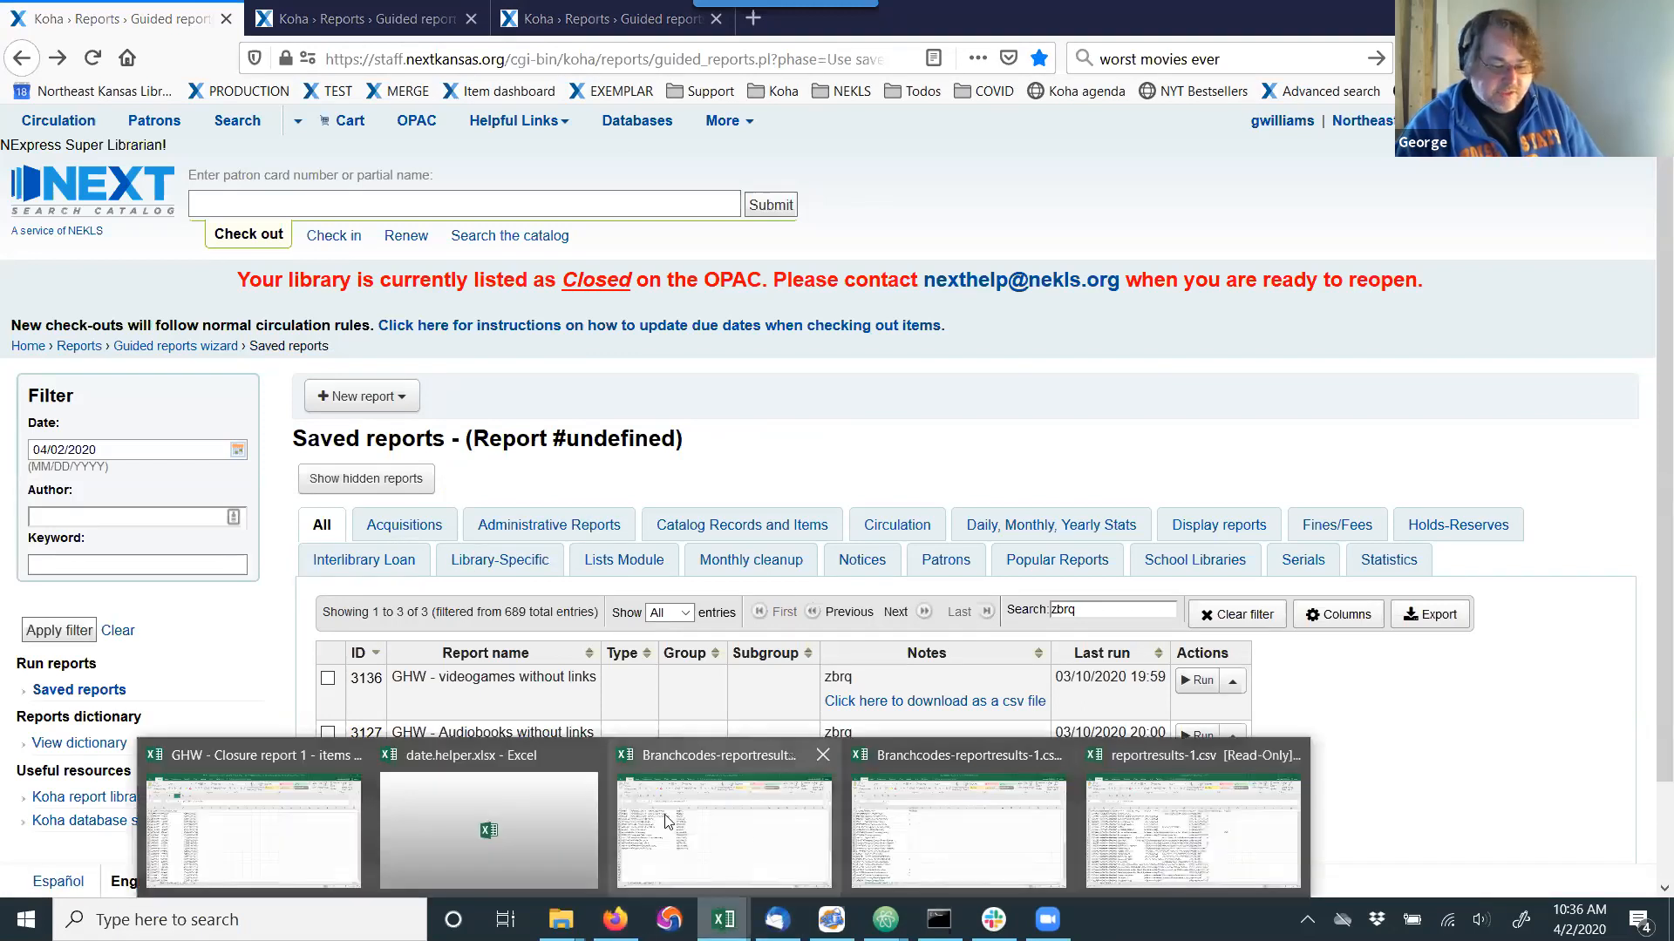
pyautogui.click(1158, 825)
pyautogui.moveTo(523, 272); pyautogui.dragTo(625, 276)
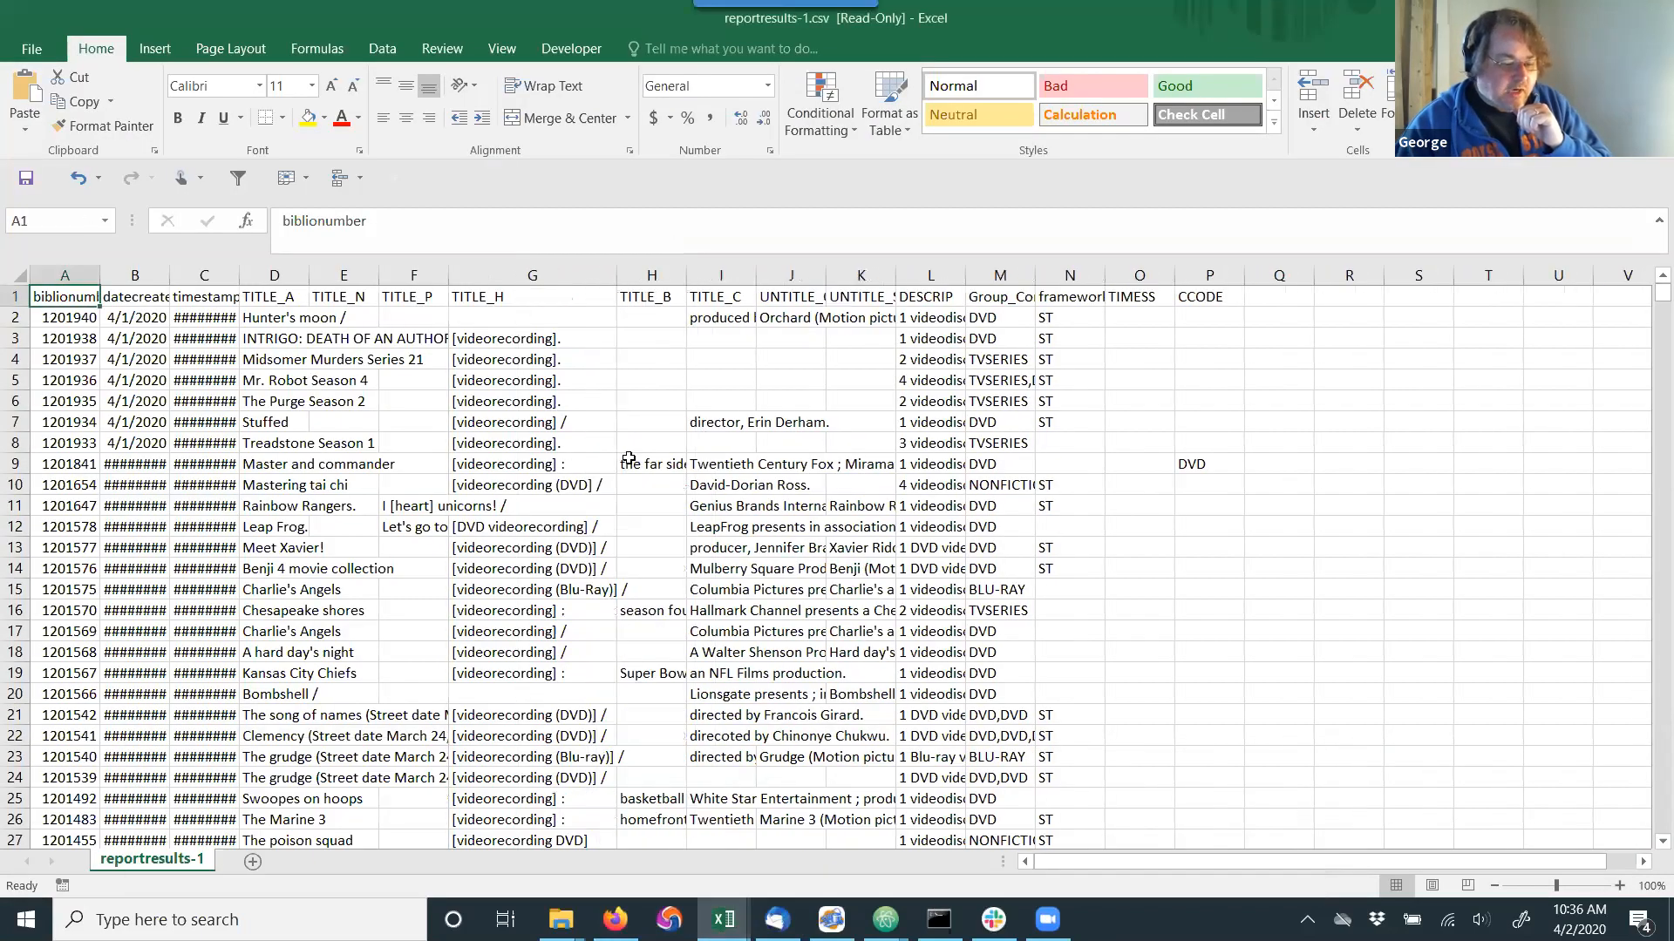
# Look through the TITLE_H values in the report rows for differences in the videorecording wording, and return to the first rows.
pyautogui.scroll(-9, 617, 473)
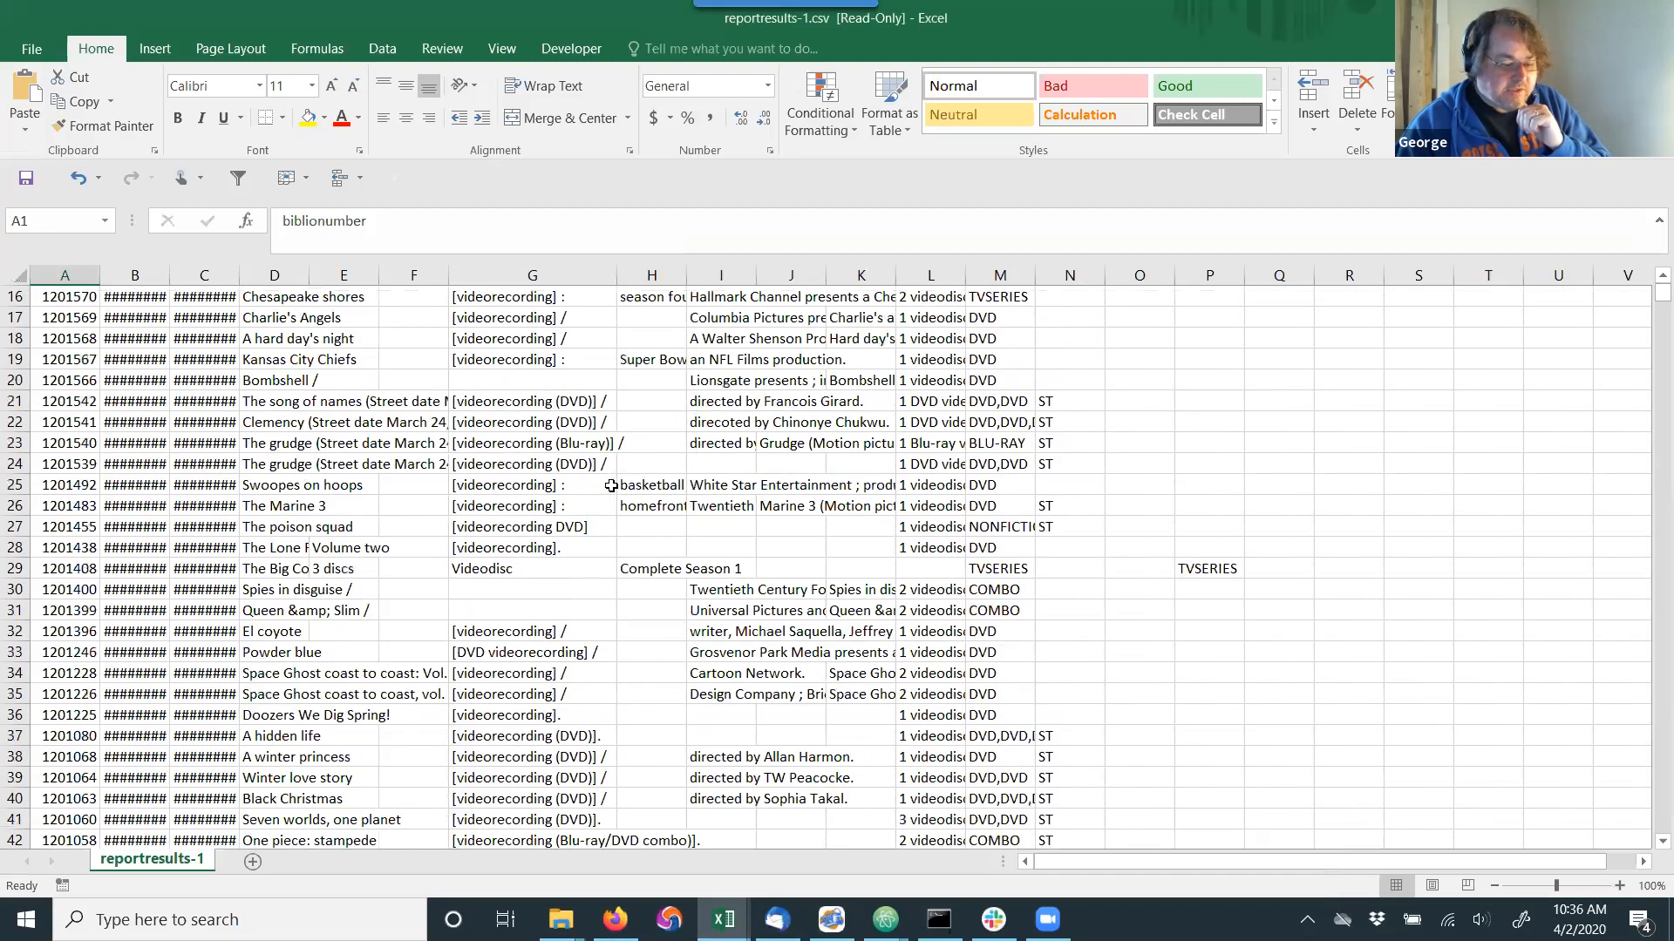
pyautogui.scroll(-4, 609, 489)
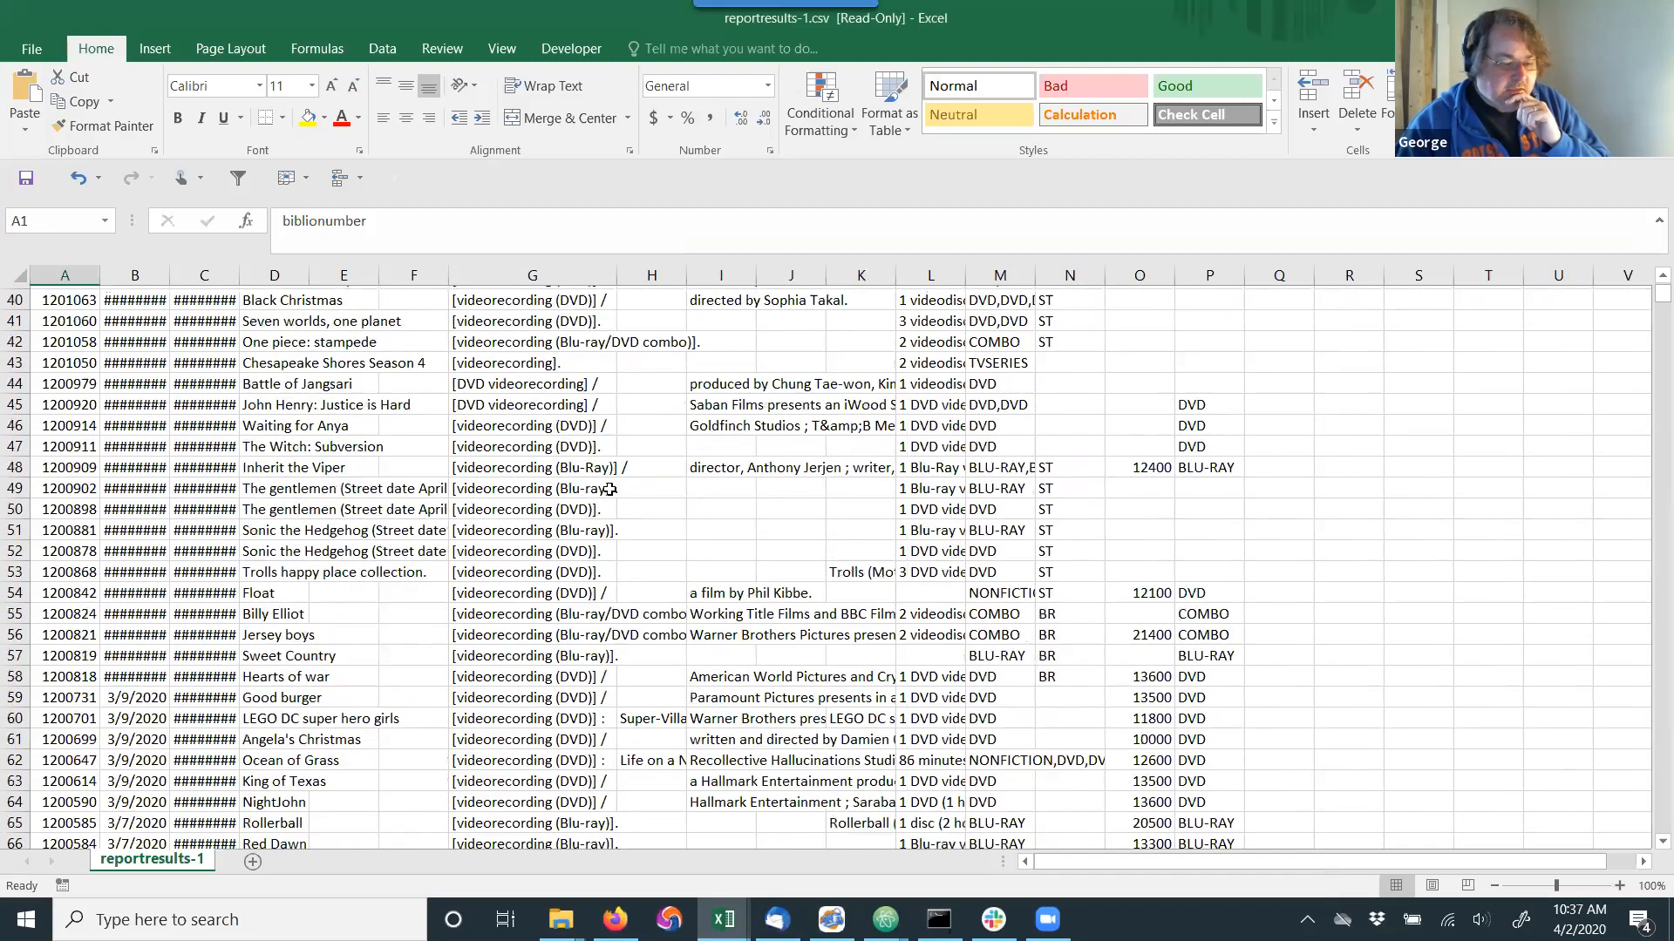
pyautogui.click(580, 466)
pyautogui.click(550, 439)
pyautogui.click(543, 420)
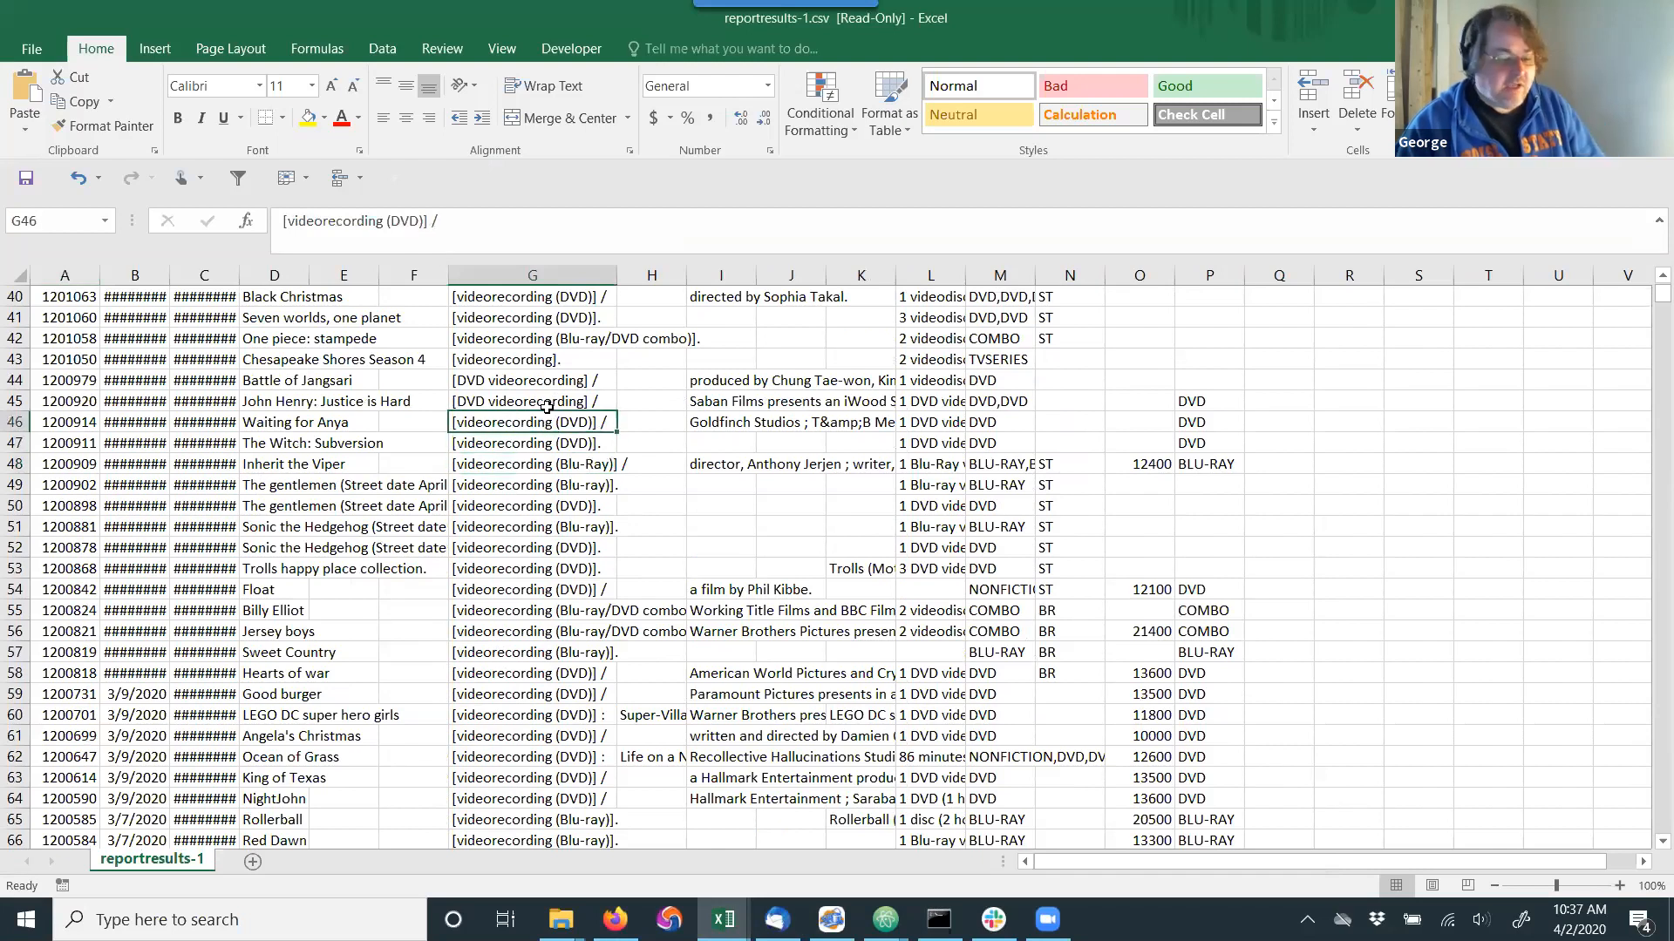
pyautogui.scroll(13, 547, 401)
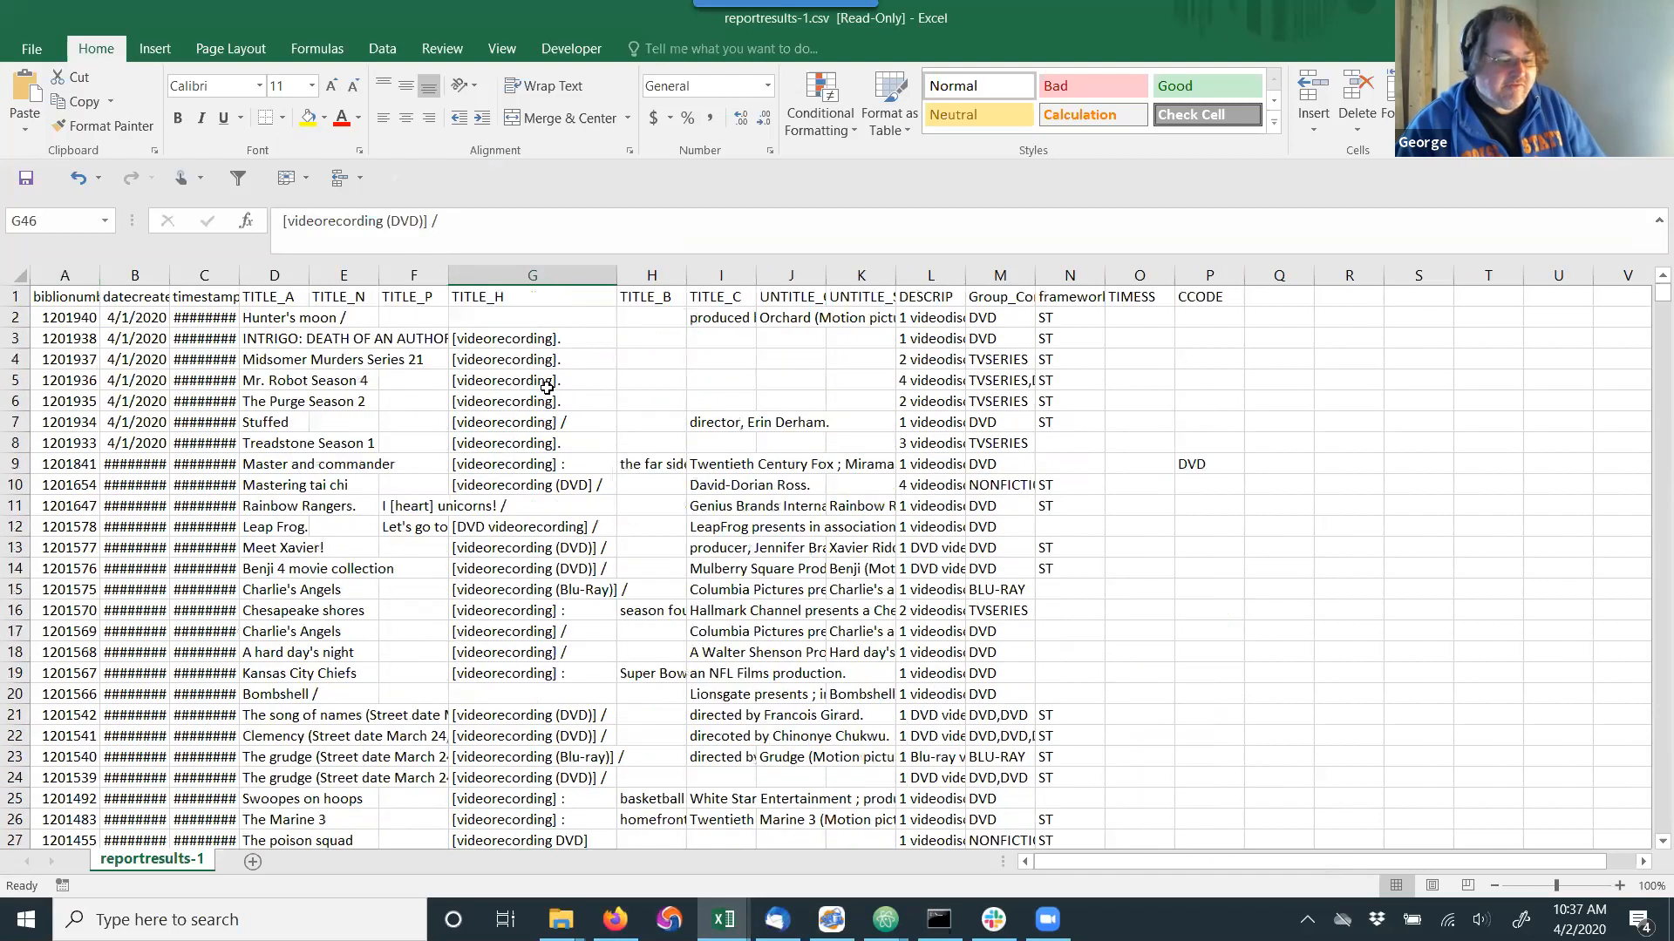
# Fill cell M2, the DVD value in the first data row of the collection code column, with yellow.
pyautogui.moveTo(993, 319); pyautogui.dragTo(993, 333)
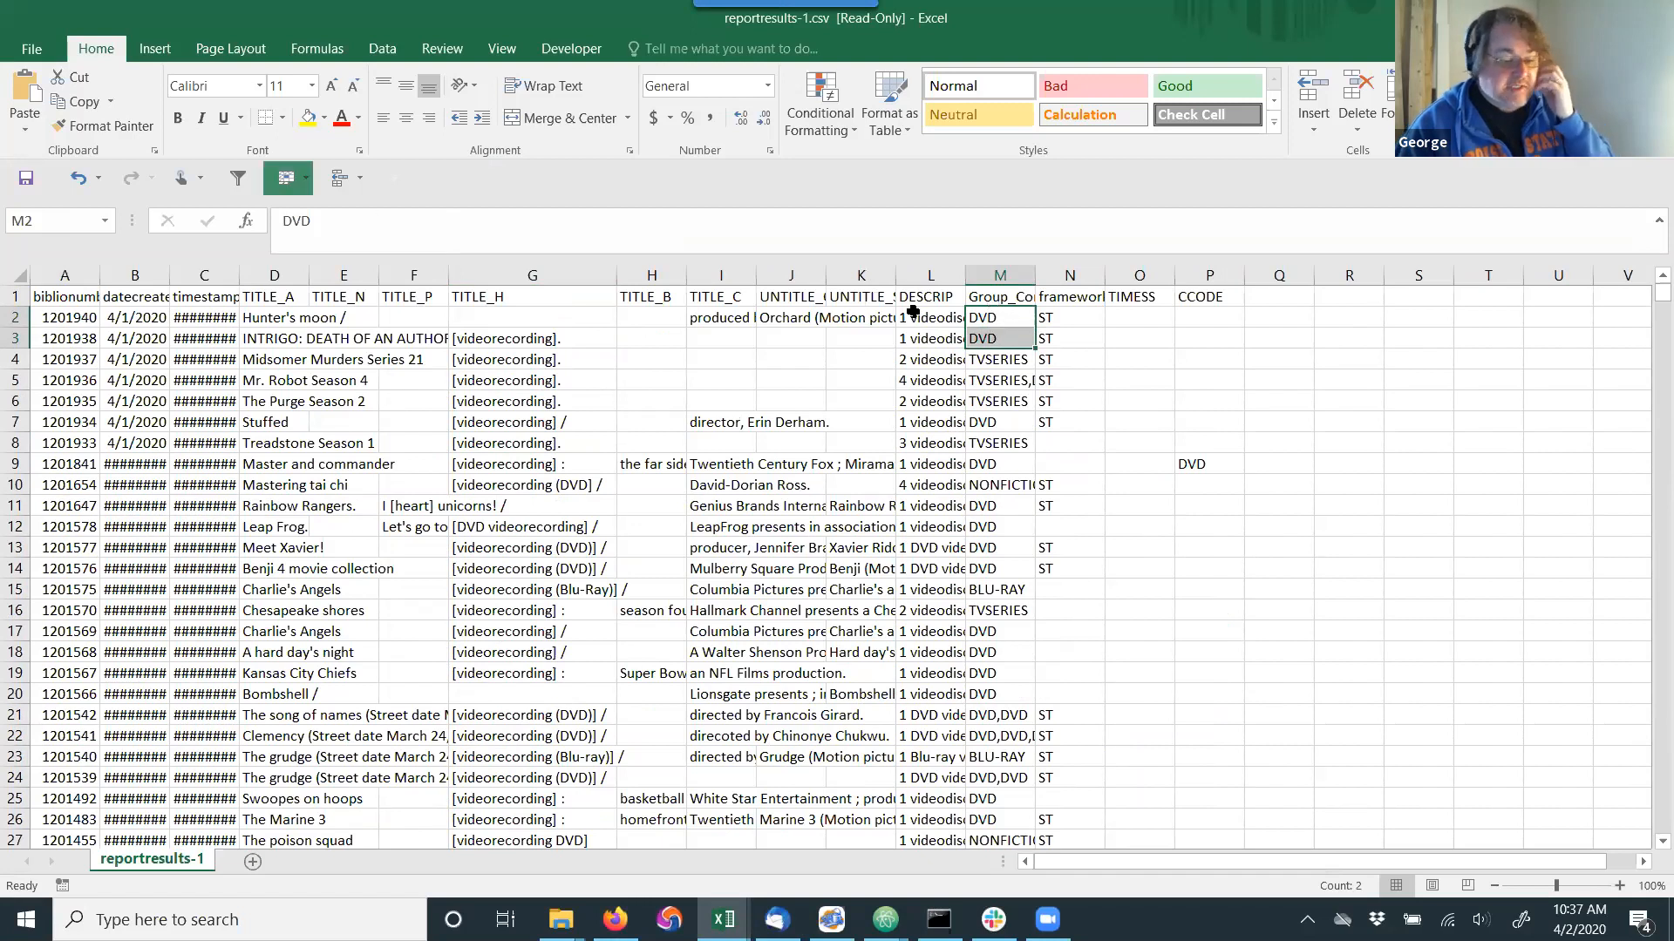
pyautogui.click(991, 319)
pyautogui.click(308, 118)
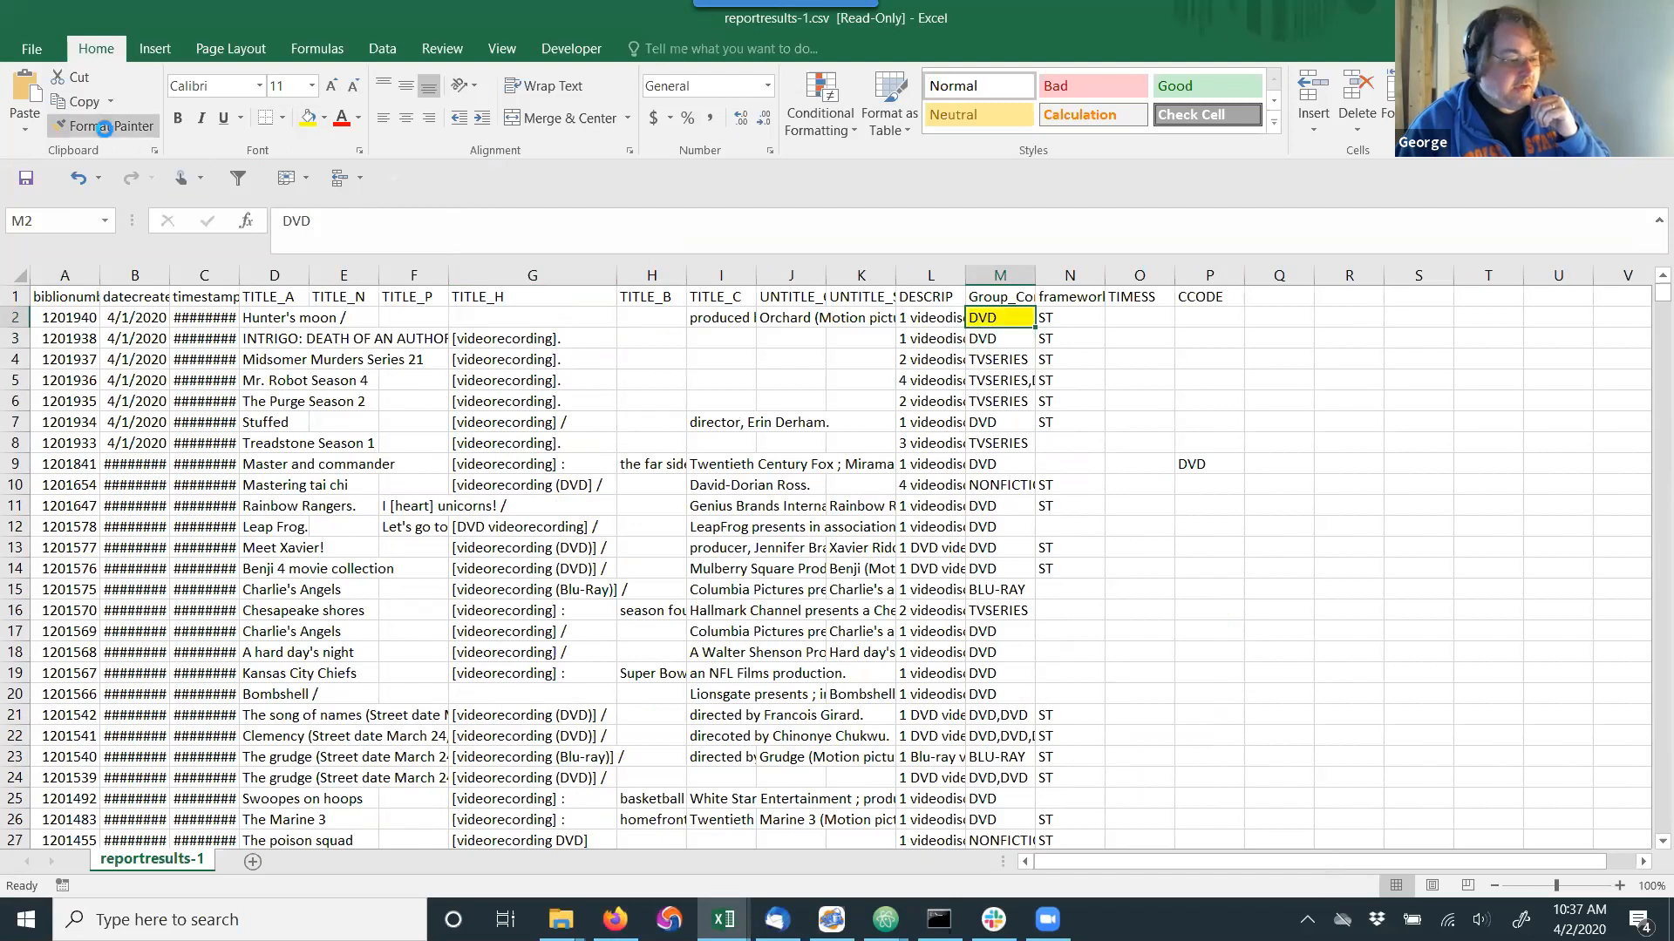
# Copy the yellow fill from cell M2 to the DVD cells M3, M7, M9 and M11 through M14 with Format Painter.
pyautogui.click(102, 126)
pyautogui.click(1000, 339)
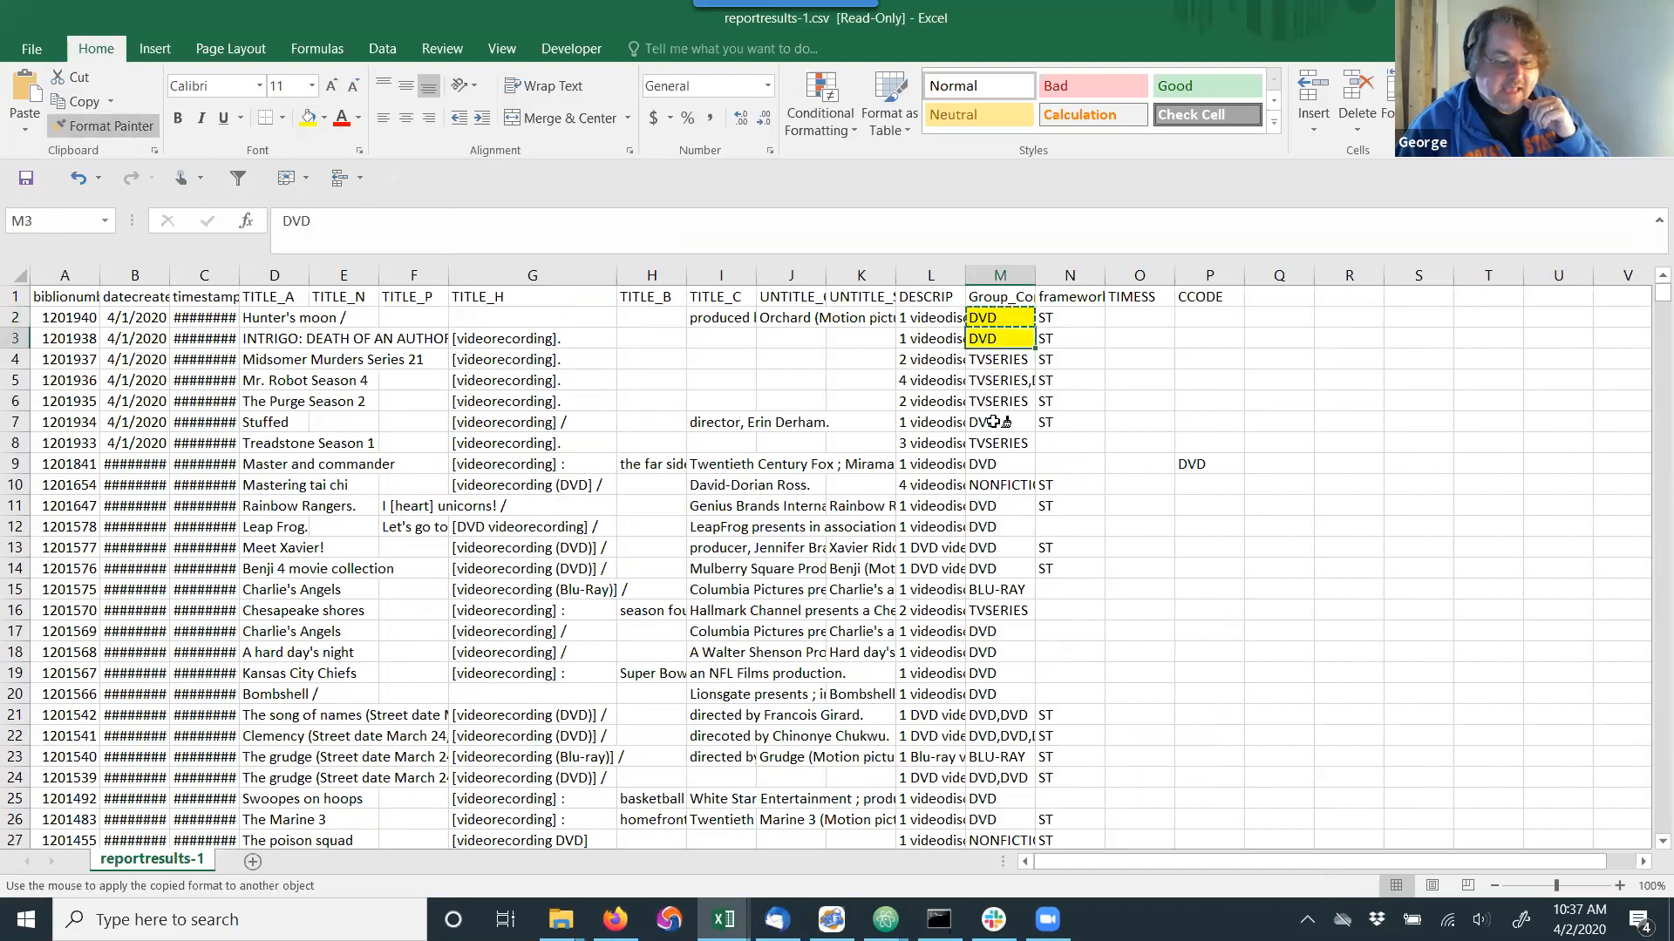
pyautogui.click(999, 422)
pyautogui.click(994, 462)
pyautogui.click(999, 506)
pyautogui.click(995, 527)
pyautogui.click(996, 545)
pyautogui.click(998, 568)
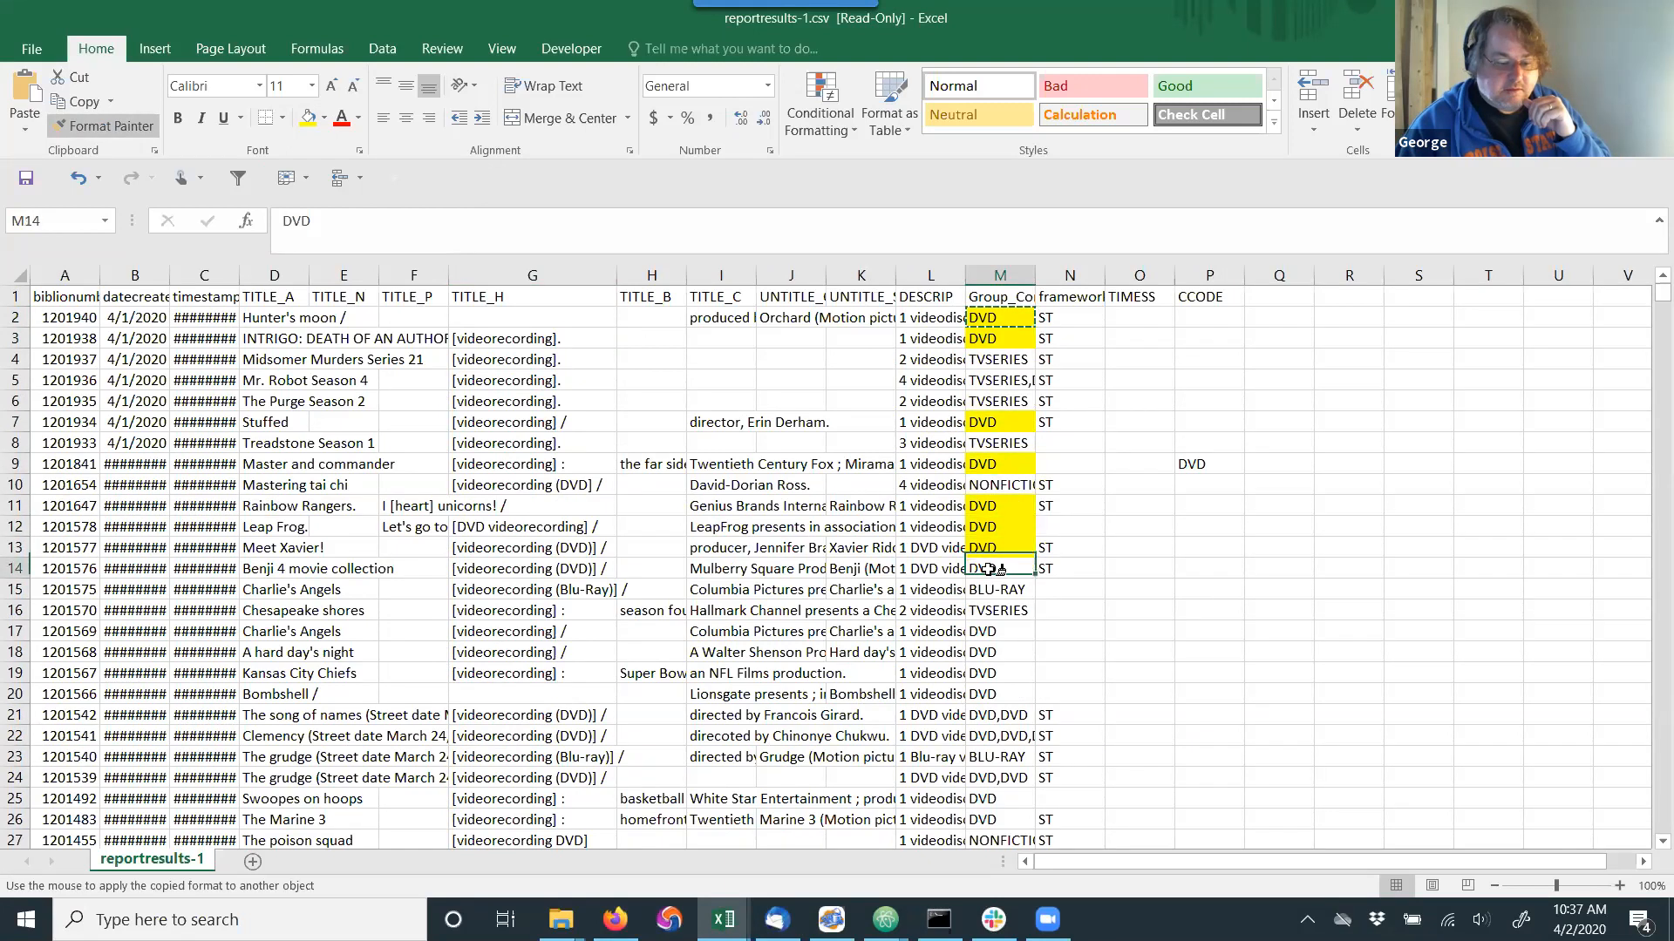
pyautogui.press('Escape')
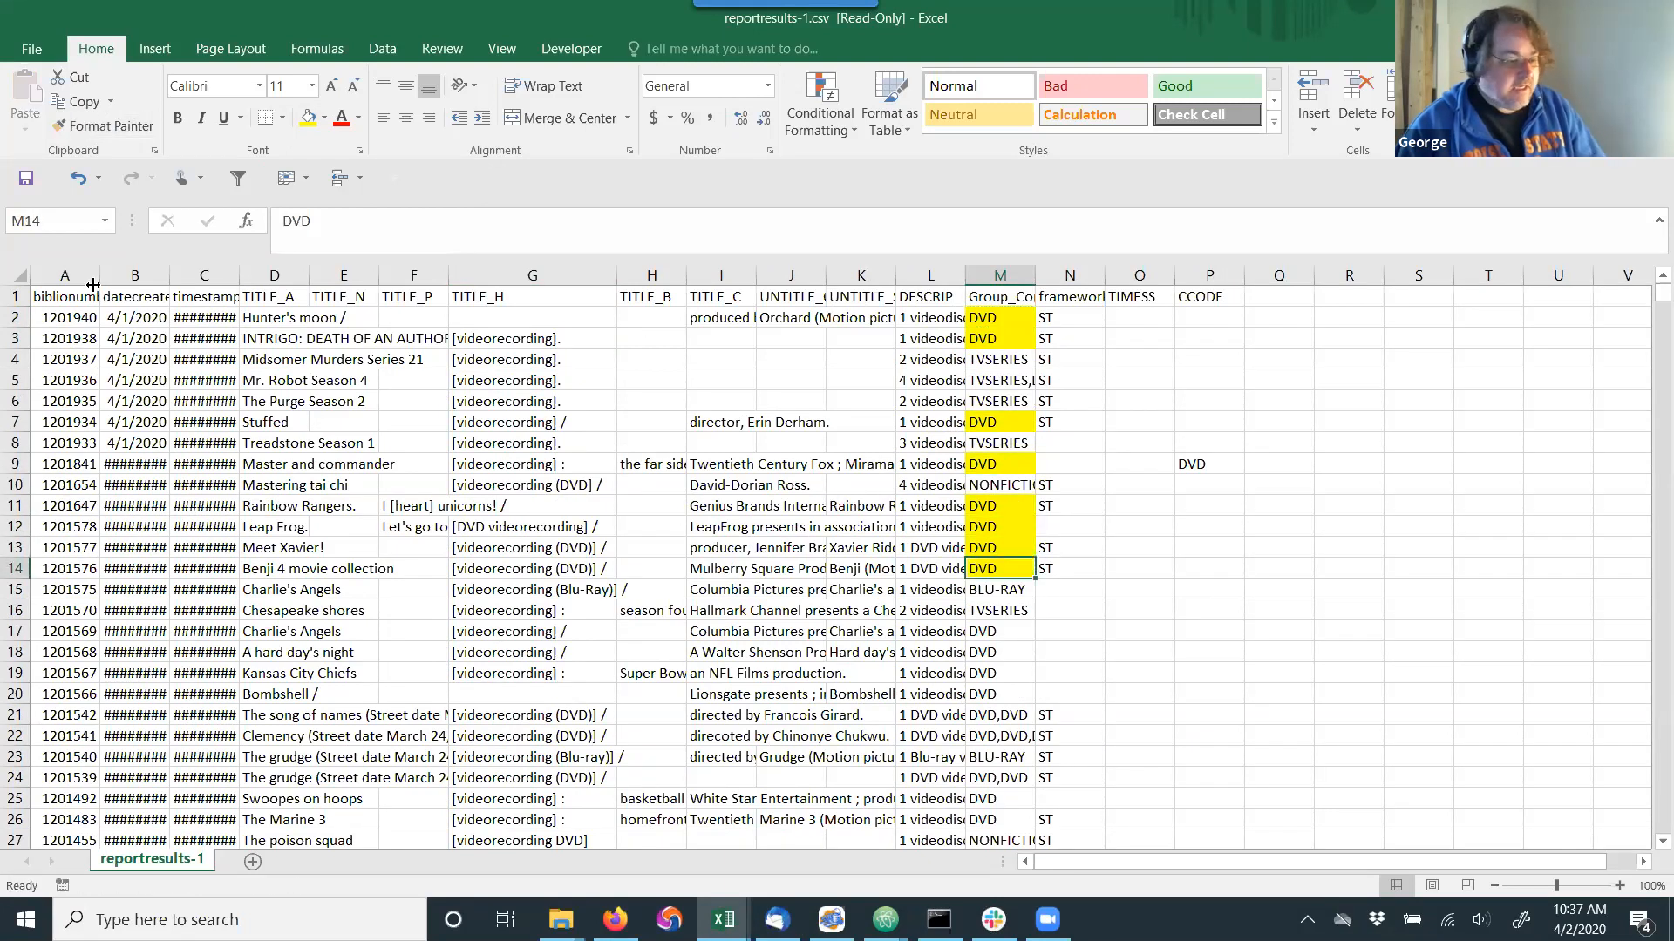
# Add filters to the header row and filter the Group_Concat_ccode column by yellow cell color.
pyautogui.click(65, 297)
pyautogui.click(238, 177)
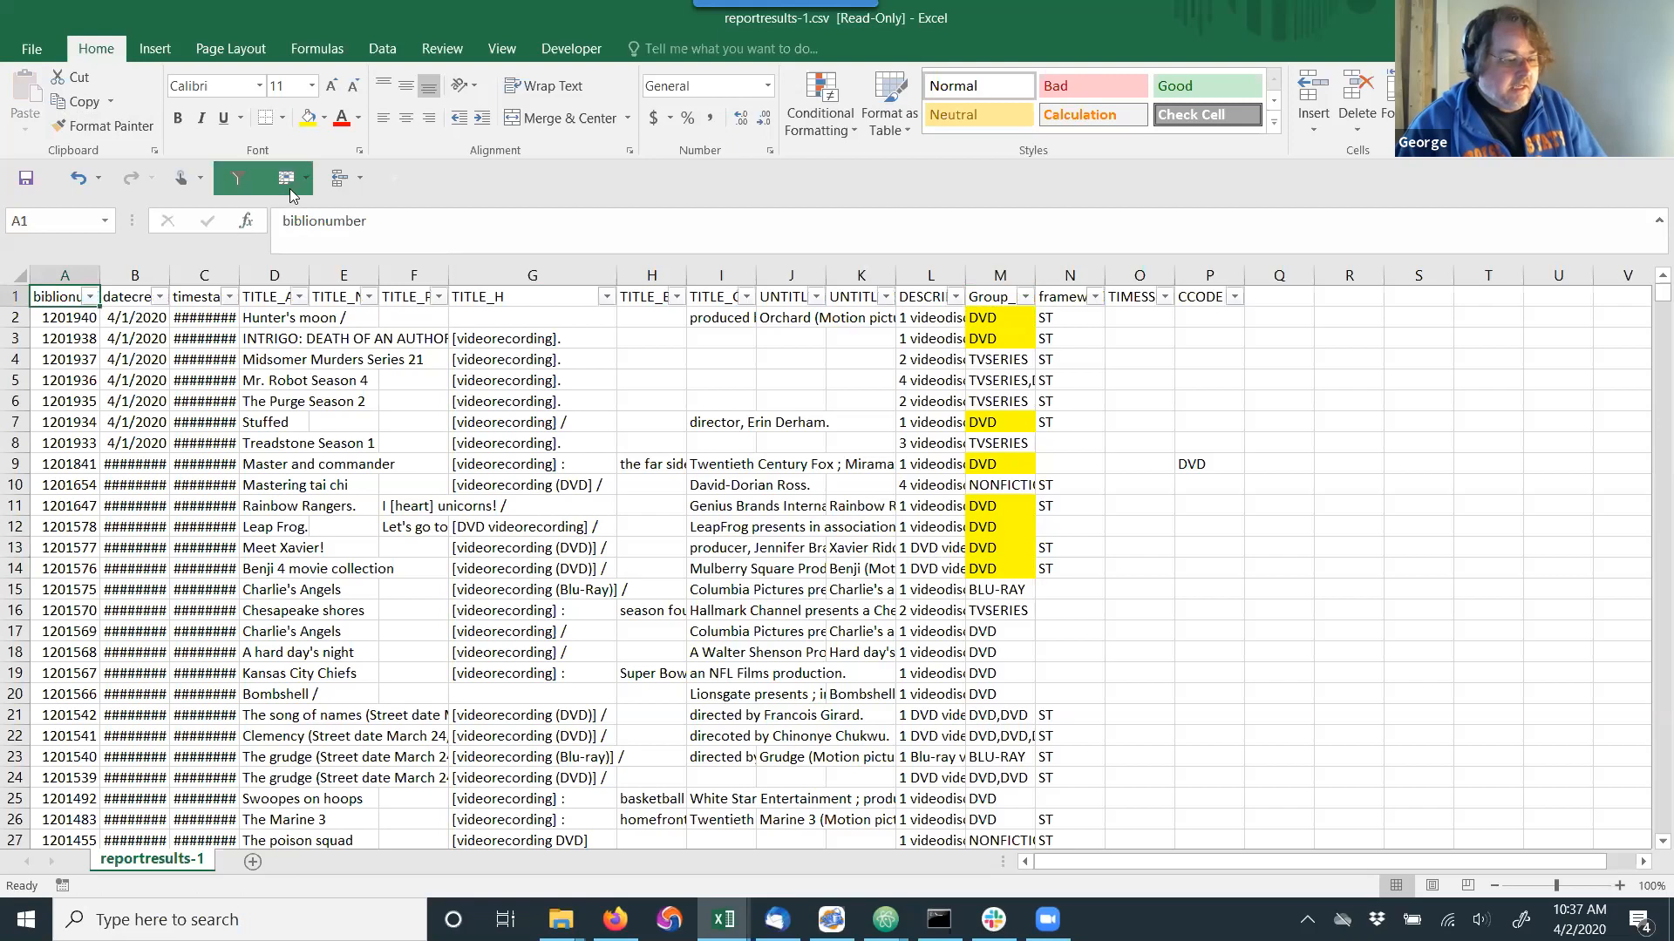
pyautogui.click(305, 178)
pyautogui.click(322, 283)
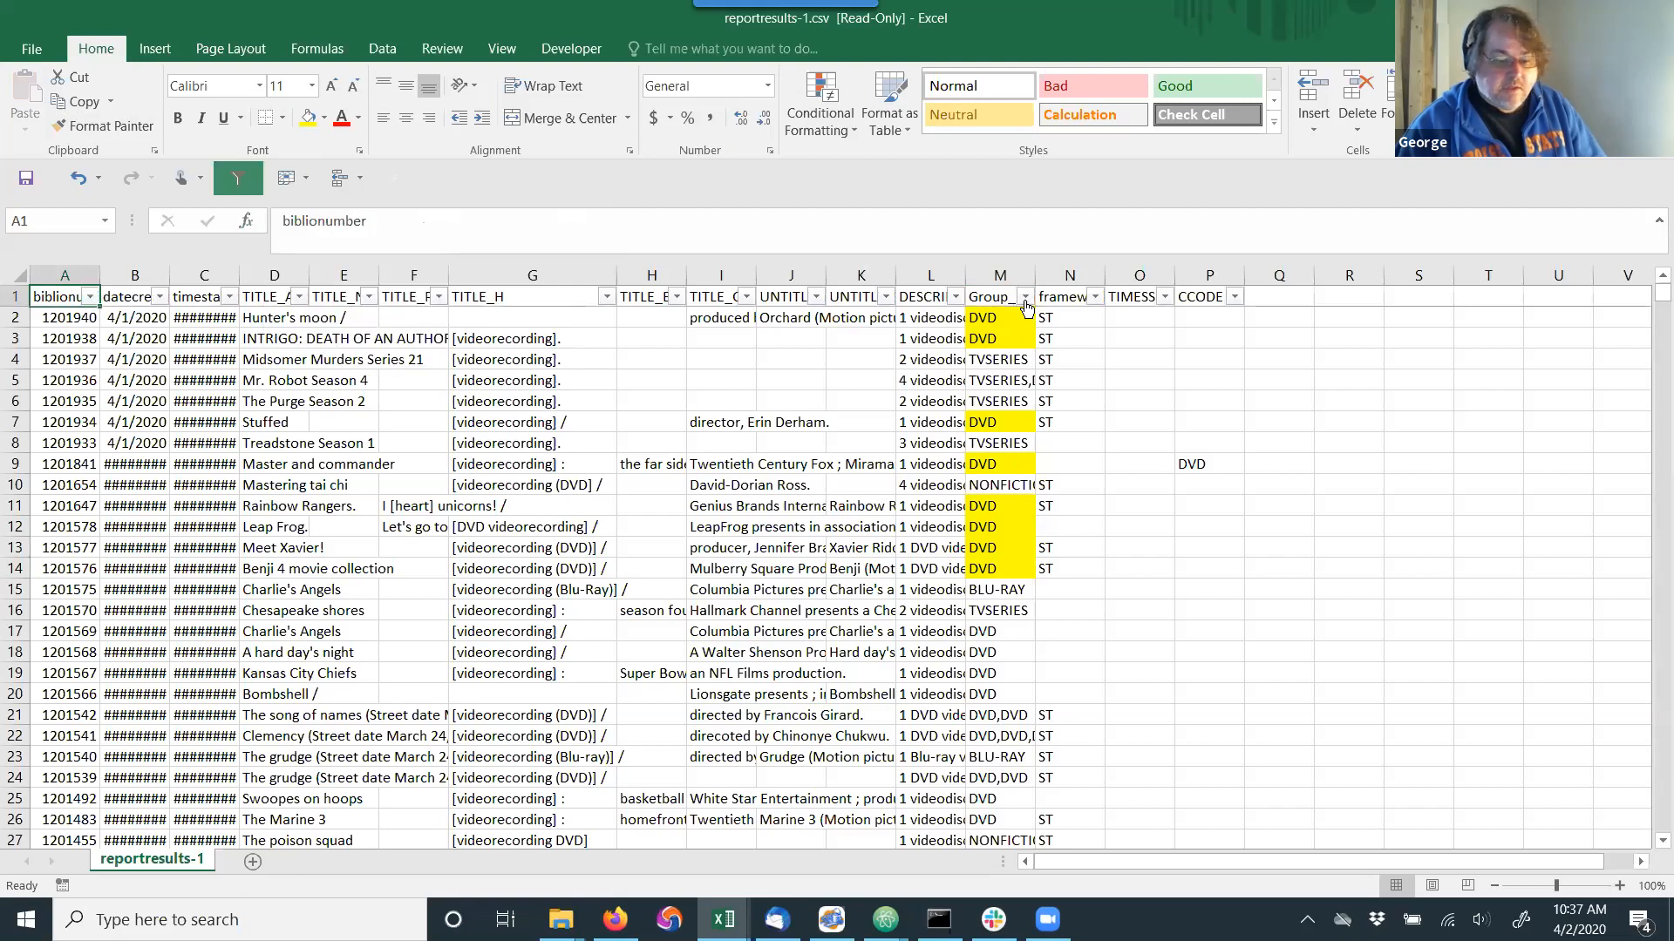
pyautogui.click(1026, 296)
pyautogui.moveTo(1024, 427)
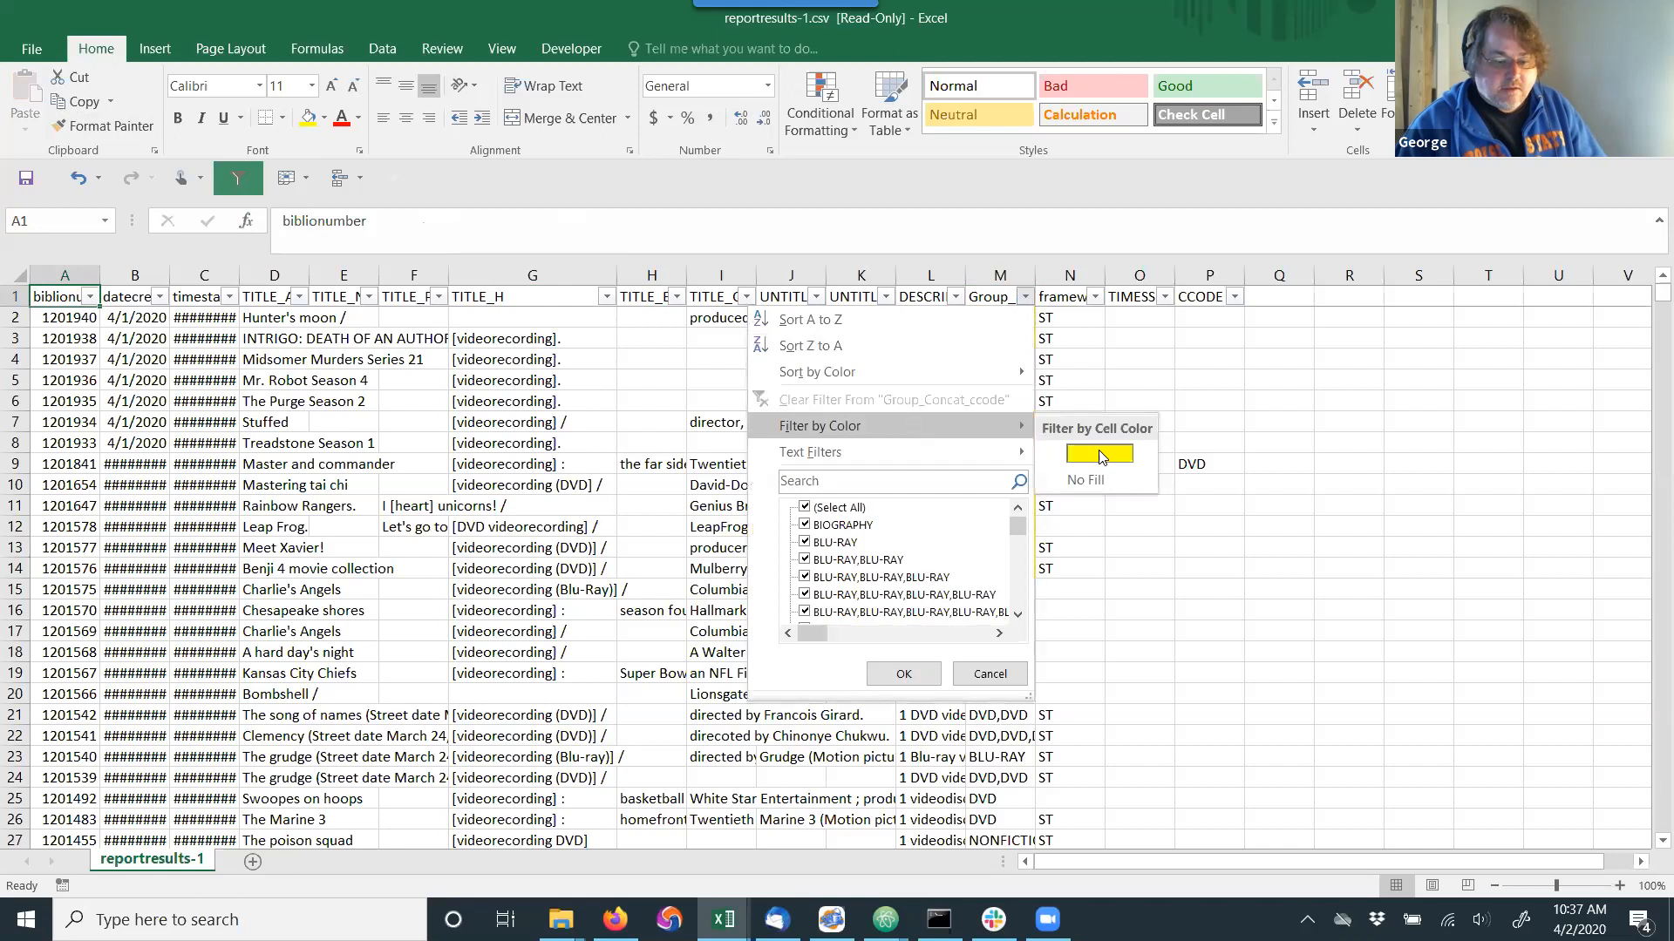
pyautogui.click(1098, 450)
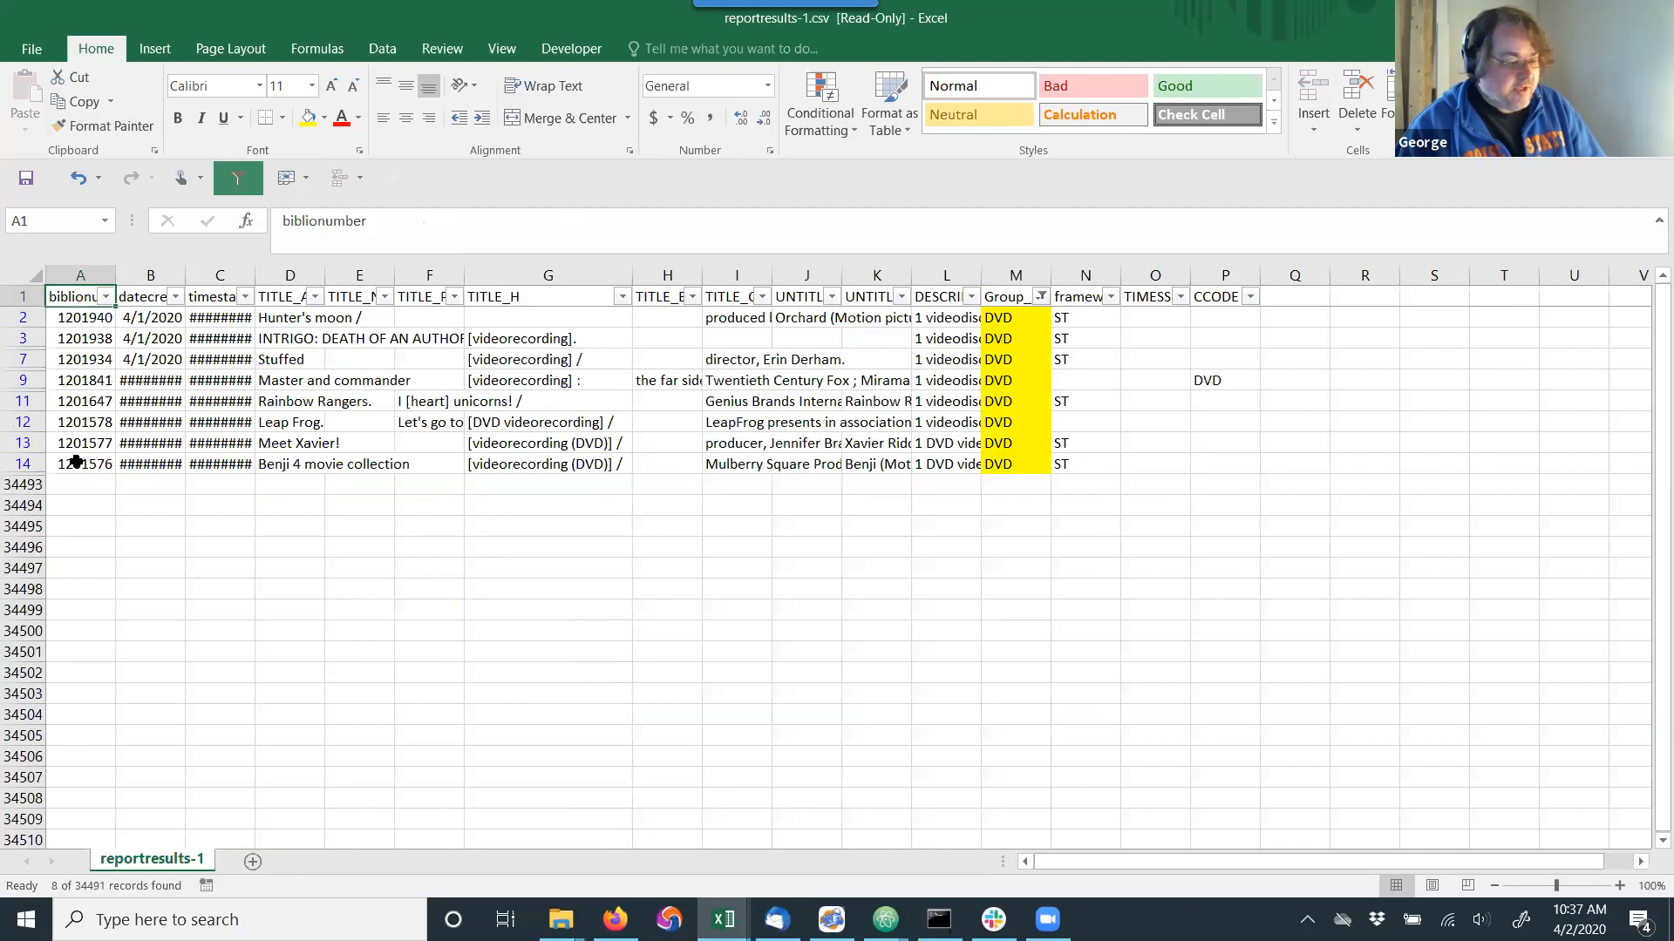
# Copy the biblionumber values of the filtered rows and paste them into a new Notepad document.
pyautogui.moveTo(77, 462); pyautogui.dragTo(85, 321)
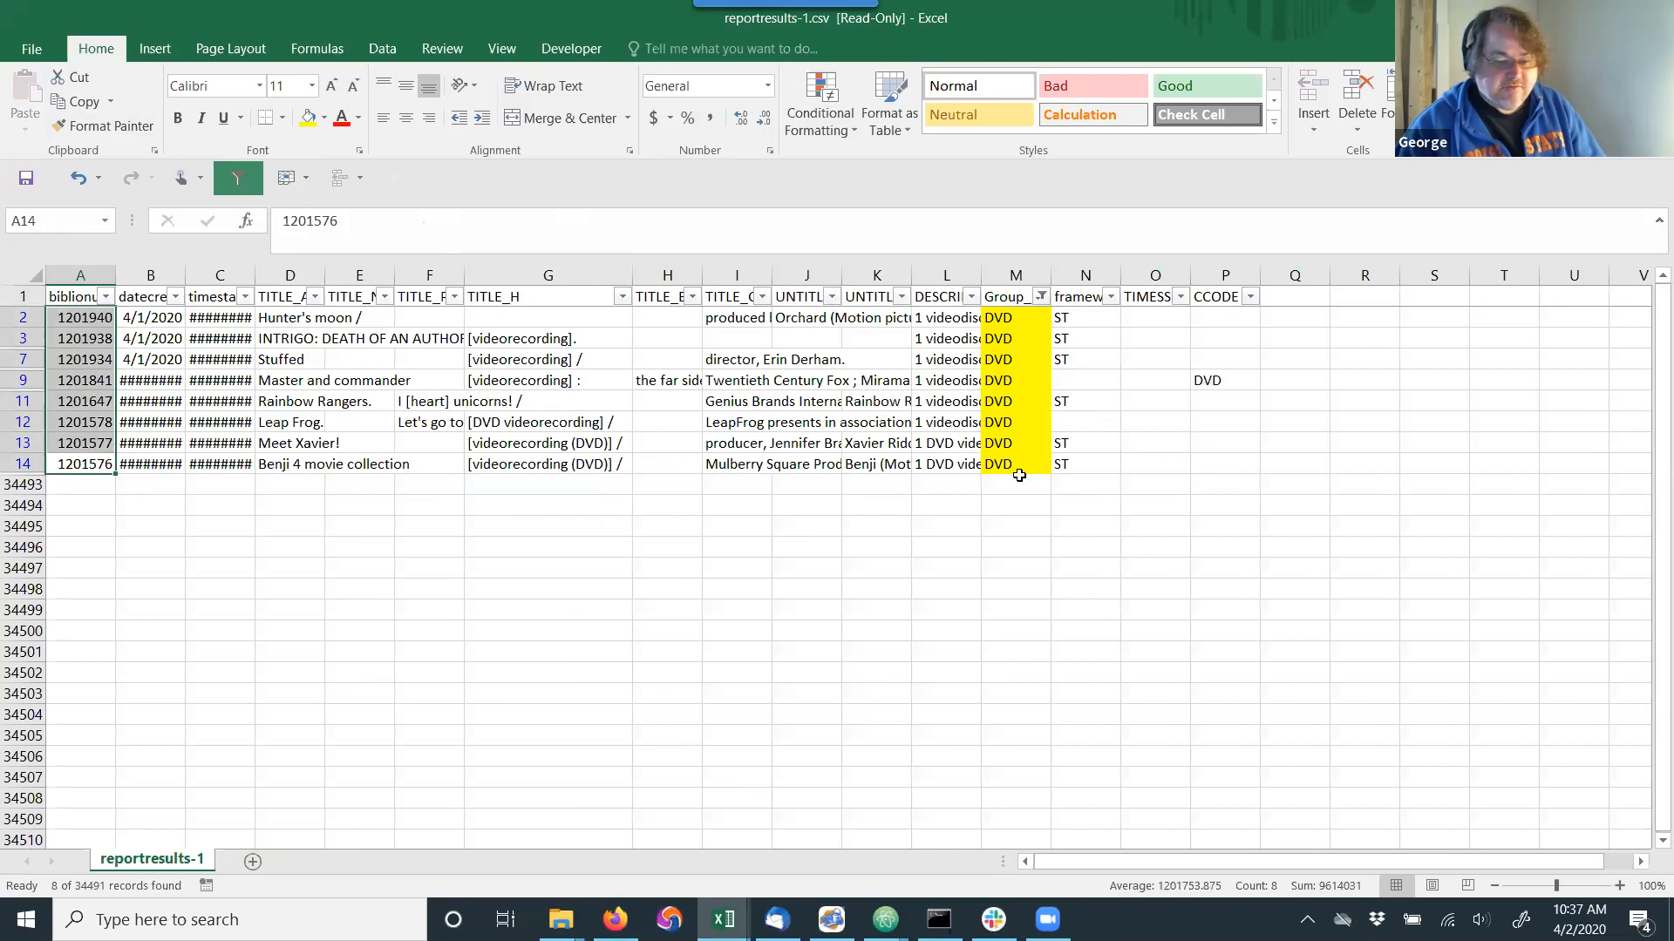
pyautogui.hotkey('ctrl', 'c')
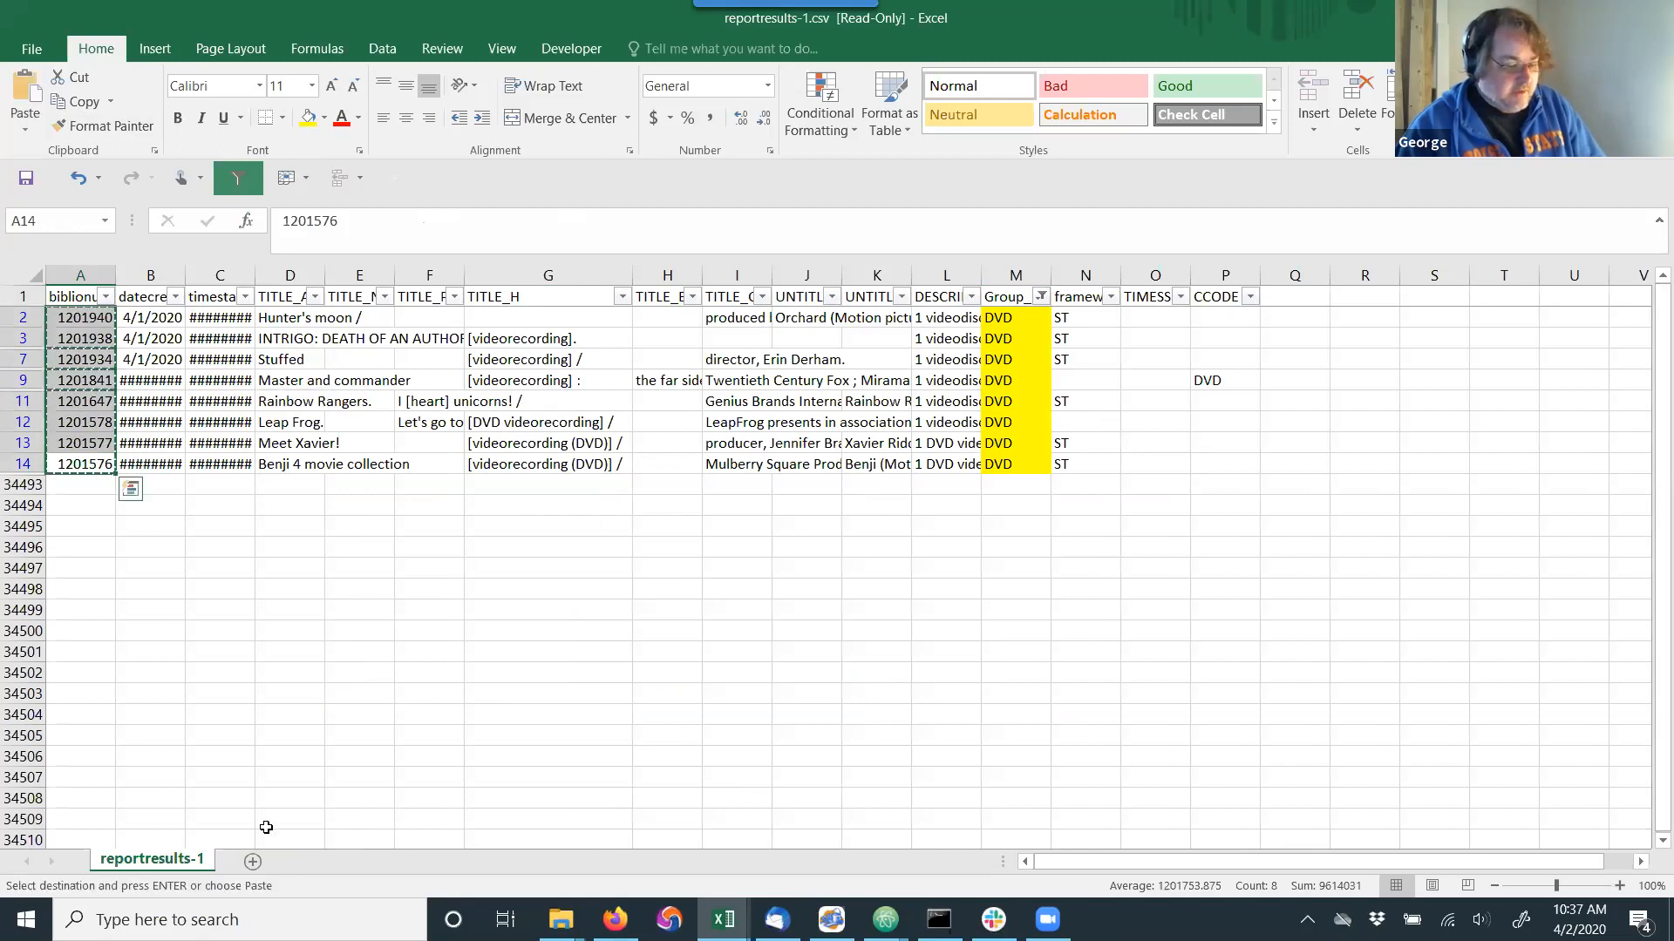
pyautogui.click(239, 915)
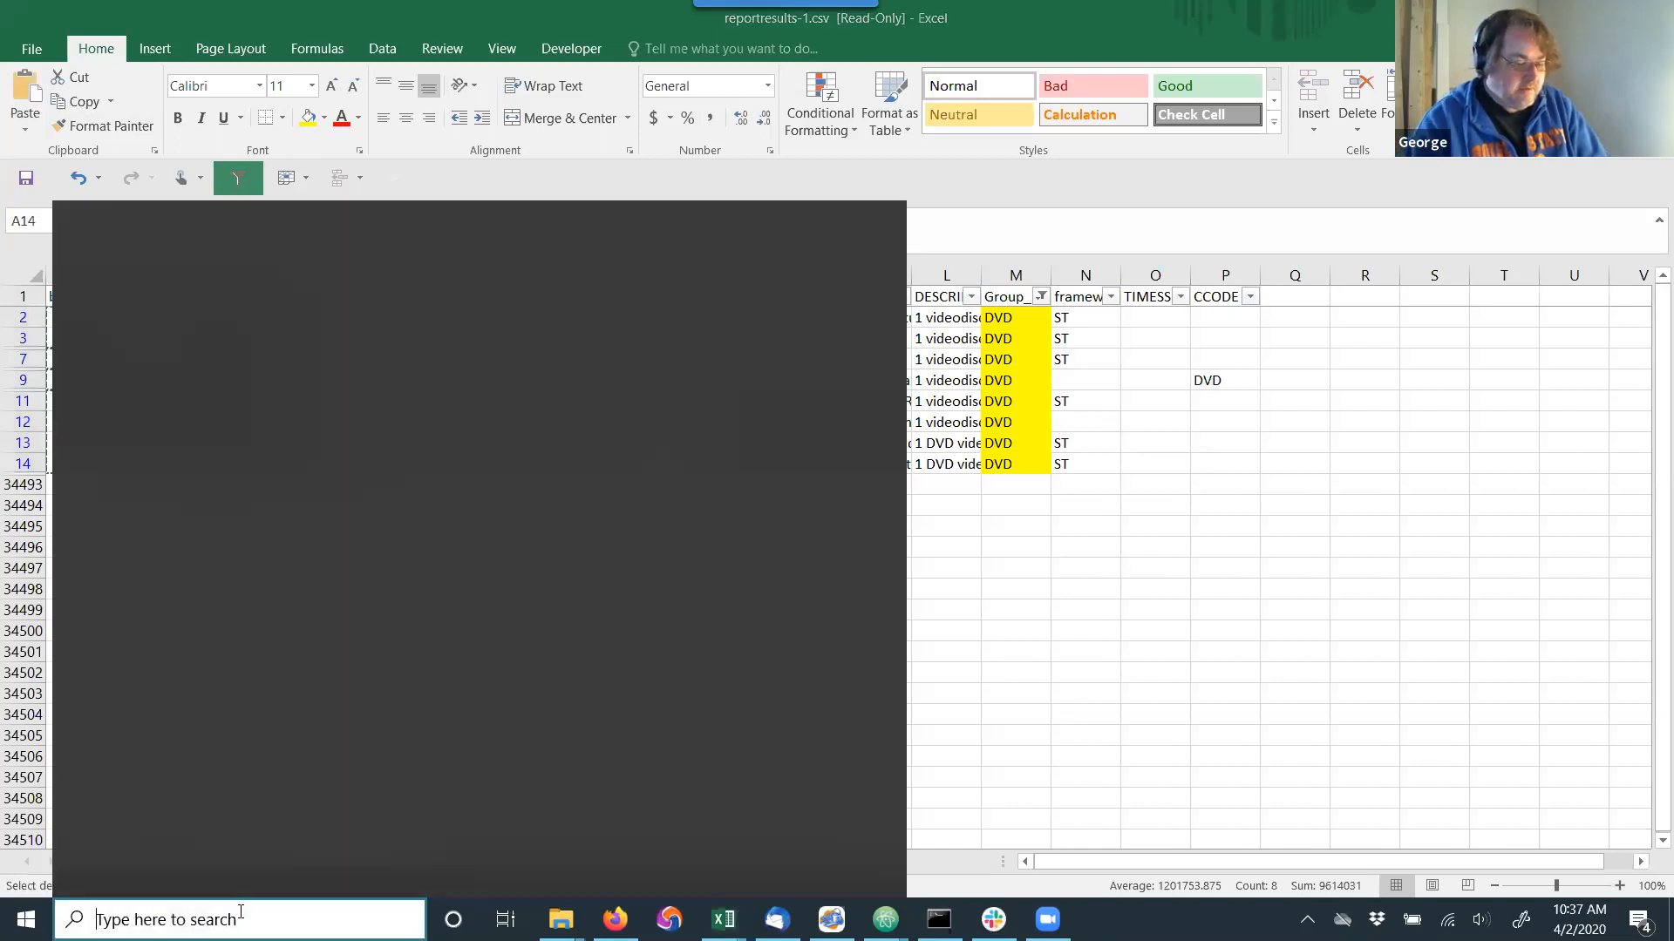
pyautogui.write('o')
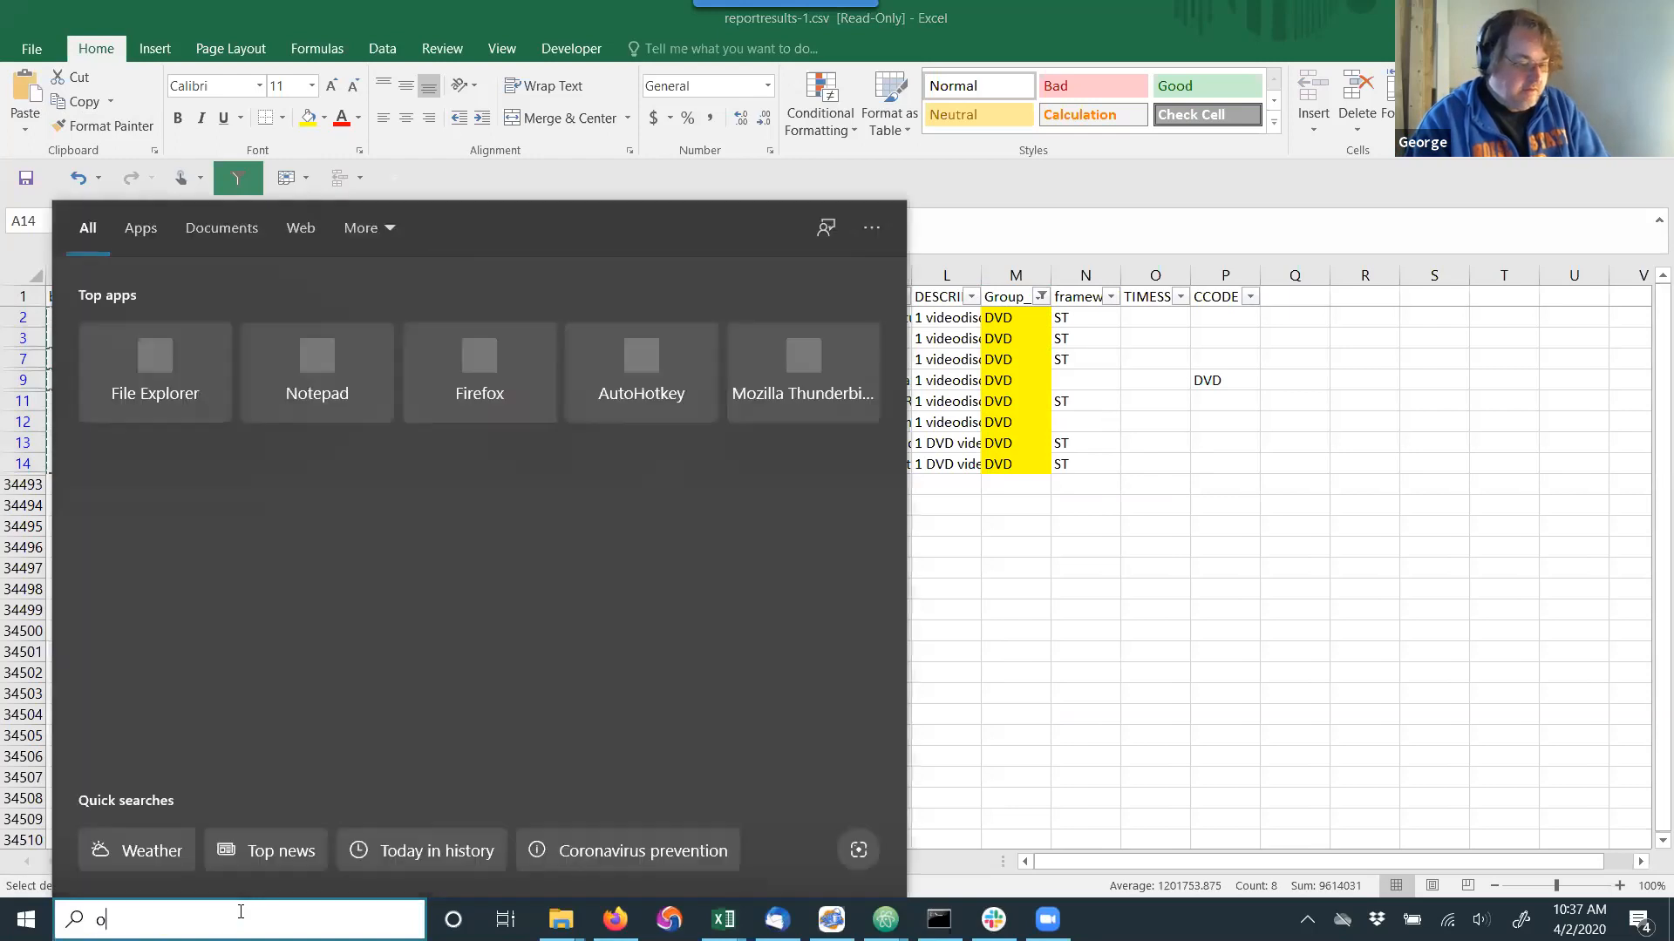
pyautogui.press('BackSpace')
pyautogui.write('notepad')
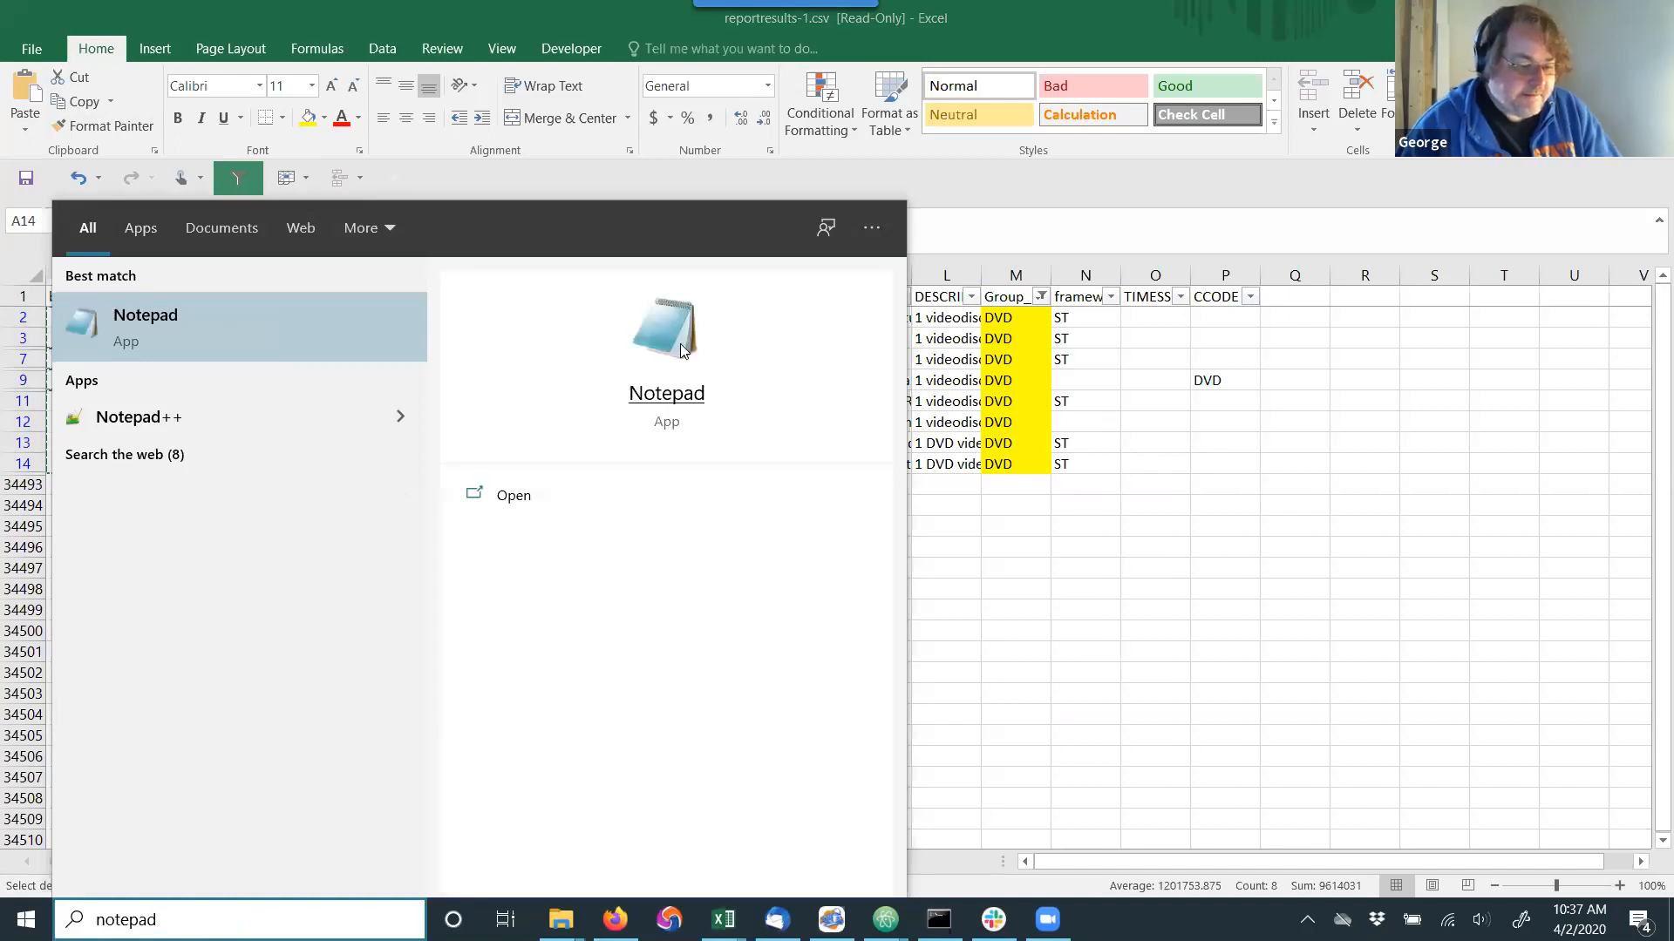
pyautogui.click(680, 343)
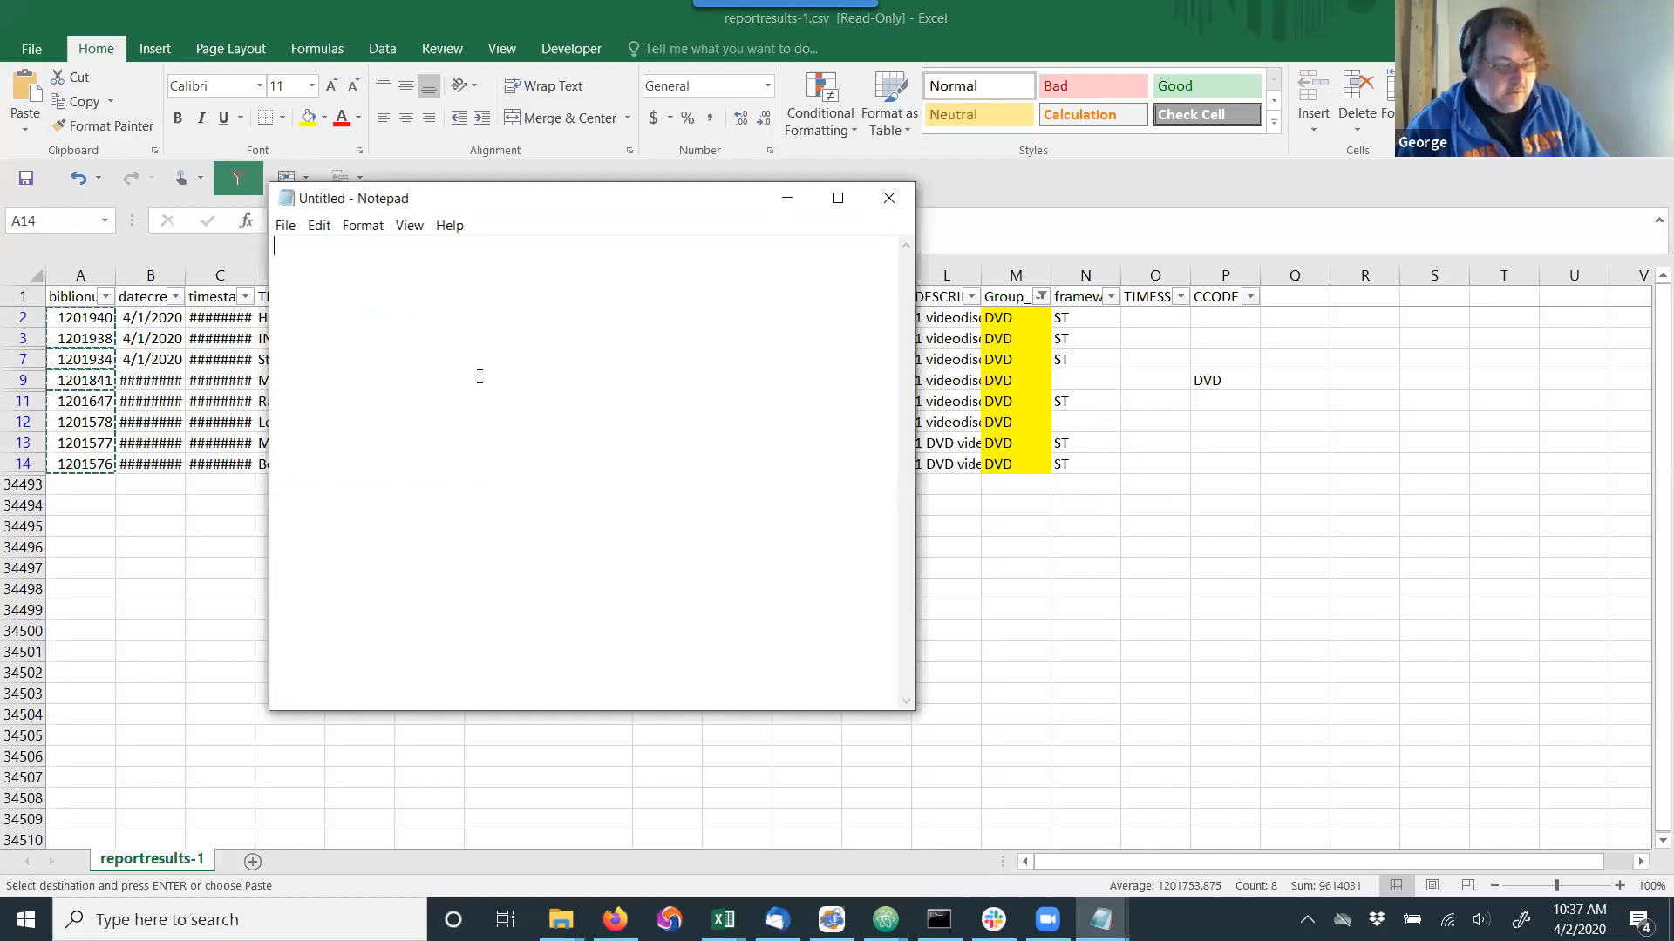
pyautogui.hotkey('ctrl', 'v')
# Save the biblionumber list as vid.dvd.txt in the marc\2020.04.02 folder on the Desktop, and close Notepad.
pyautogui.click(286, 226)
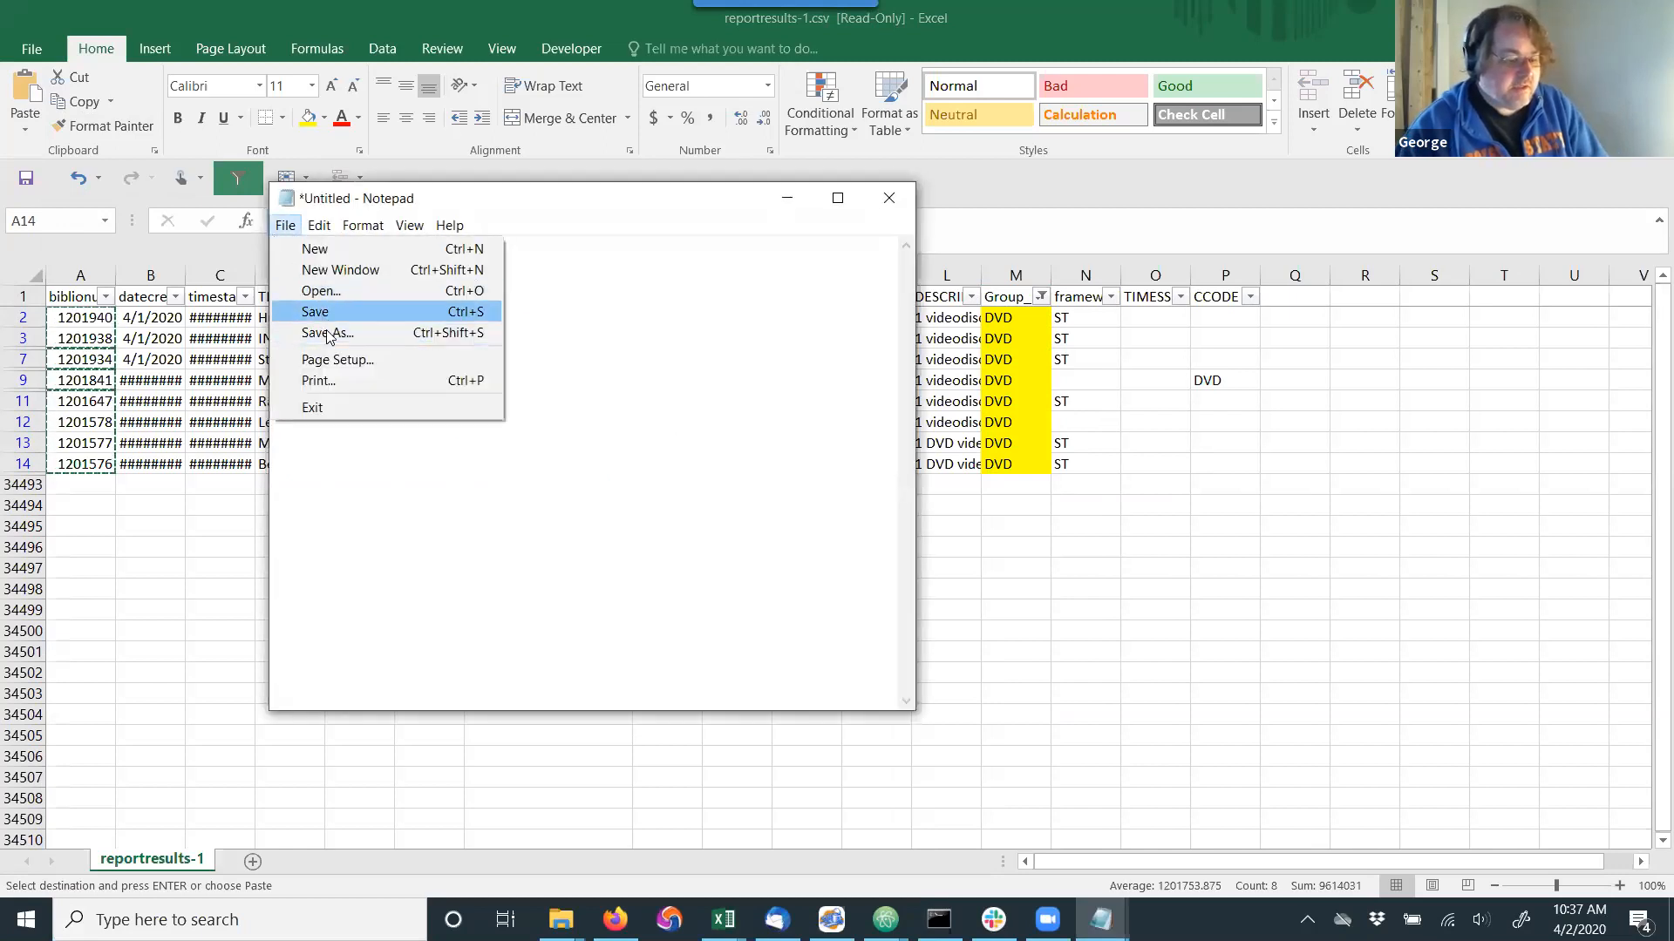
pyautogui.click(327, 333)
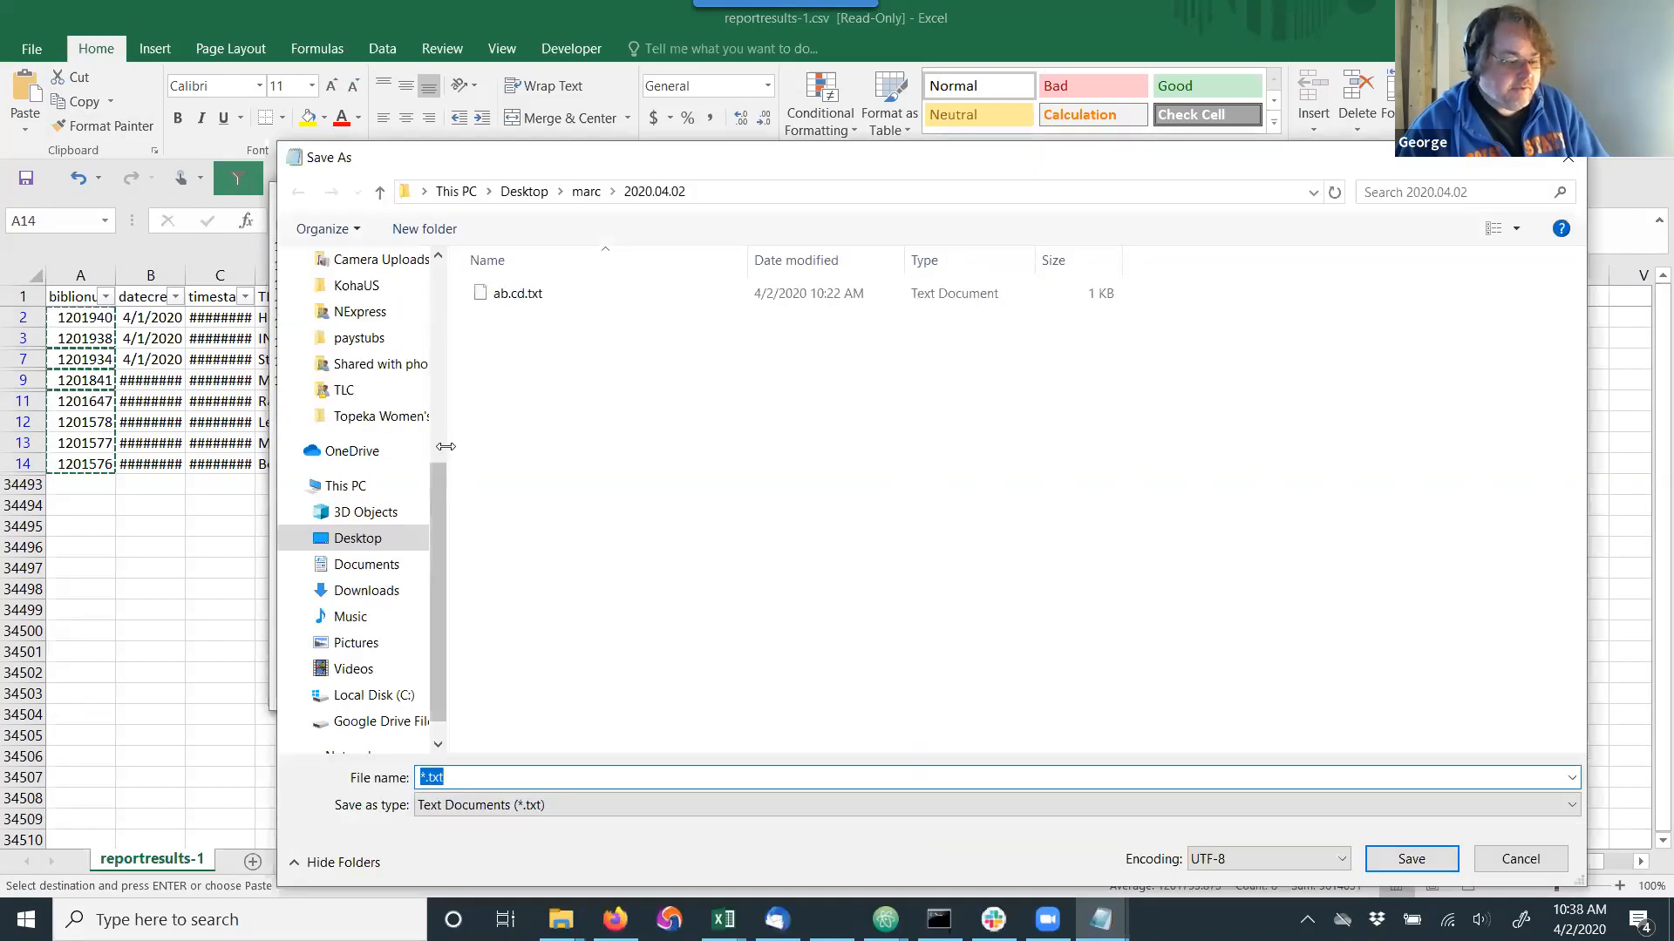
pyautogui.click(504, 786)
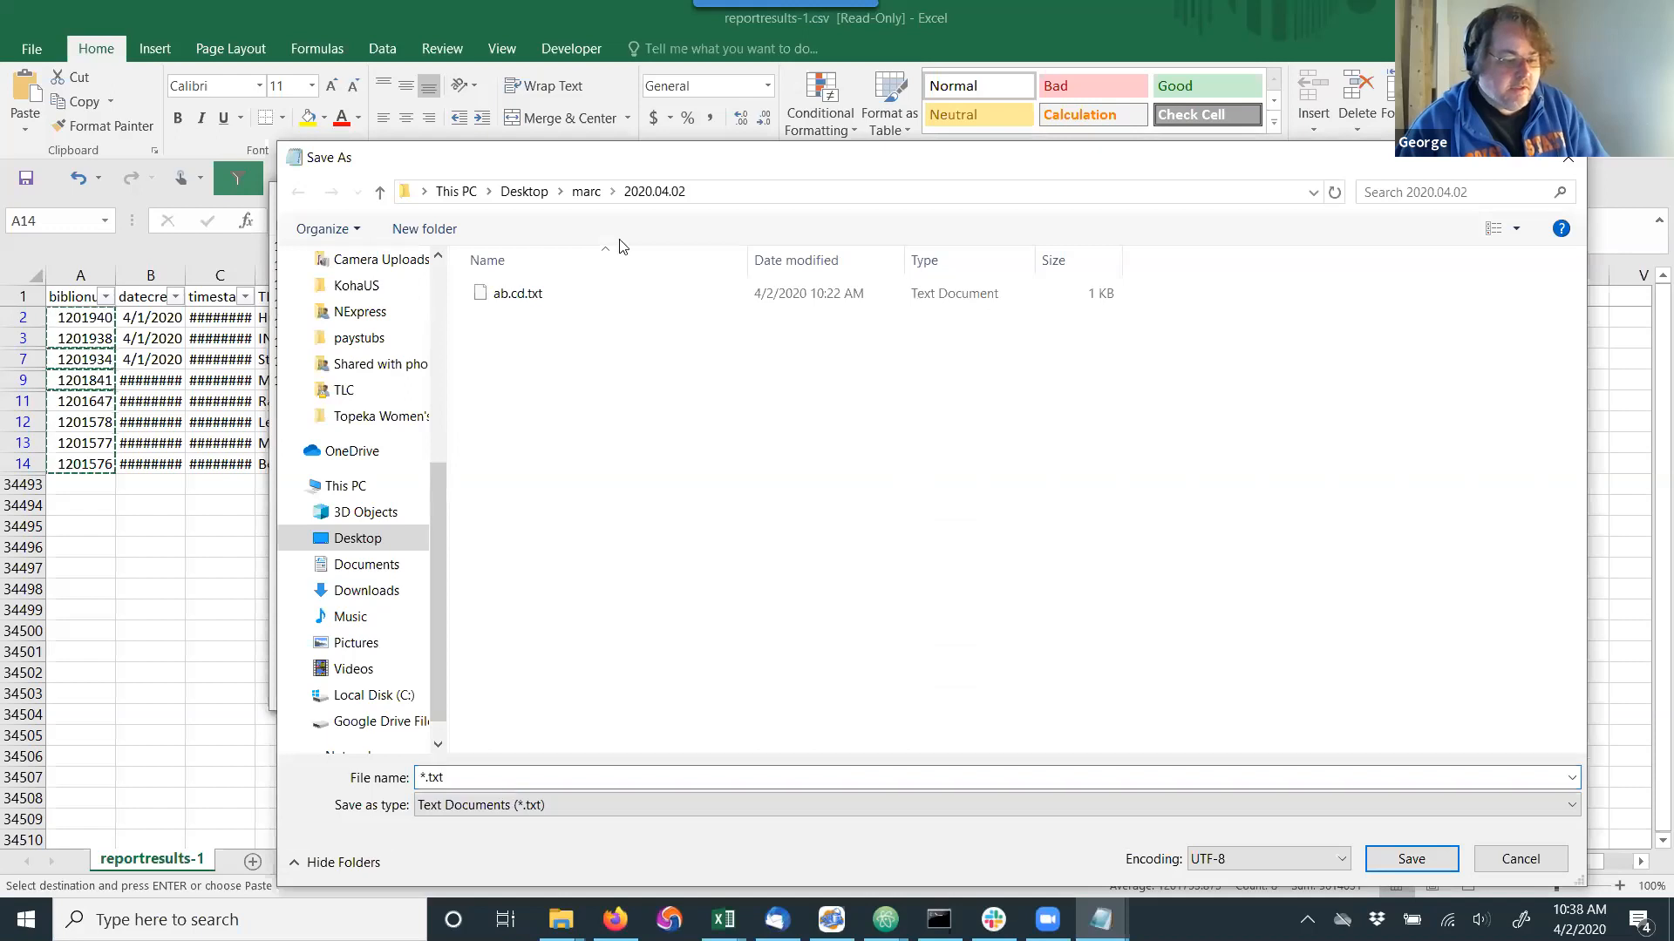
pyautogui.doubleClick(488, 777)
pyautogui.write('del')
pyautogui.press('BackSpace')
pyautogui.press('BackSpace')
pyautogui.press('BackSpace')
pyautogui.write('vid.dvd.txt')
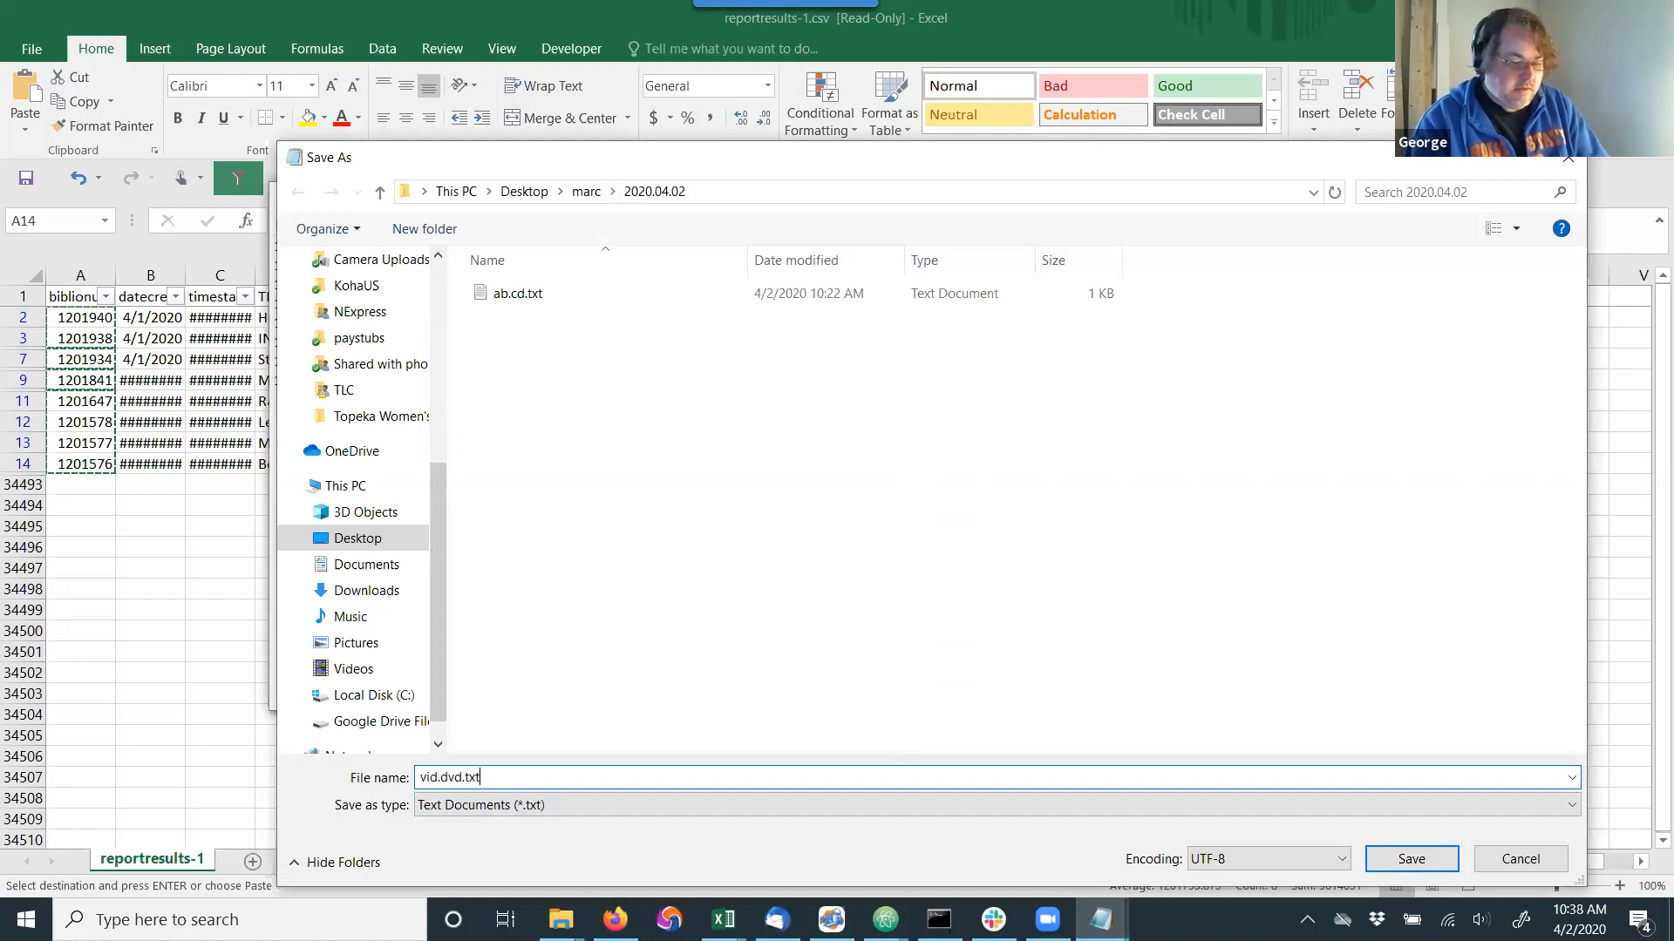
pyautogui.press('Return')
pyautogui.click(887, 198)
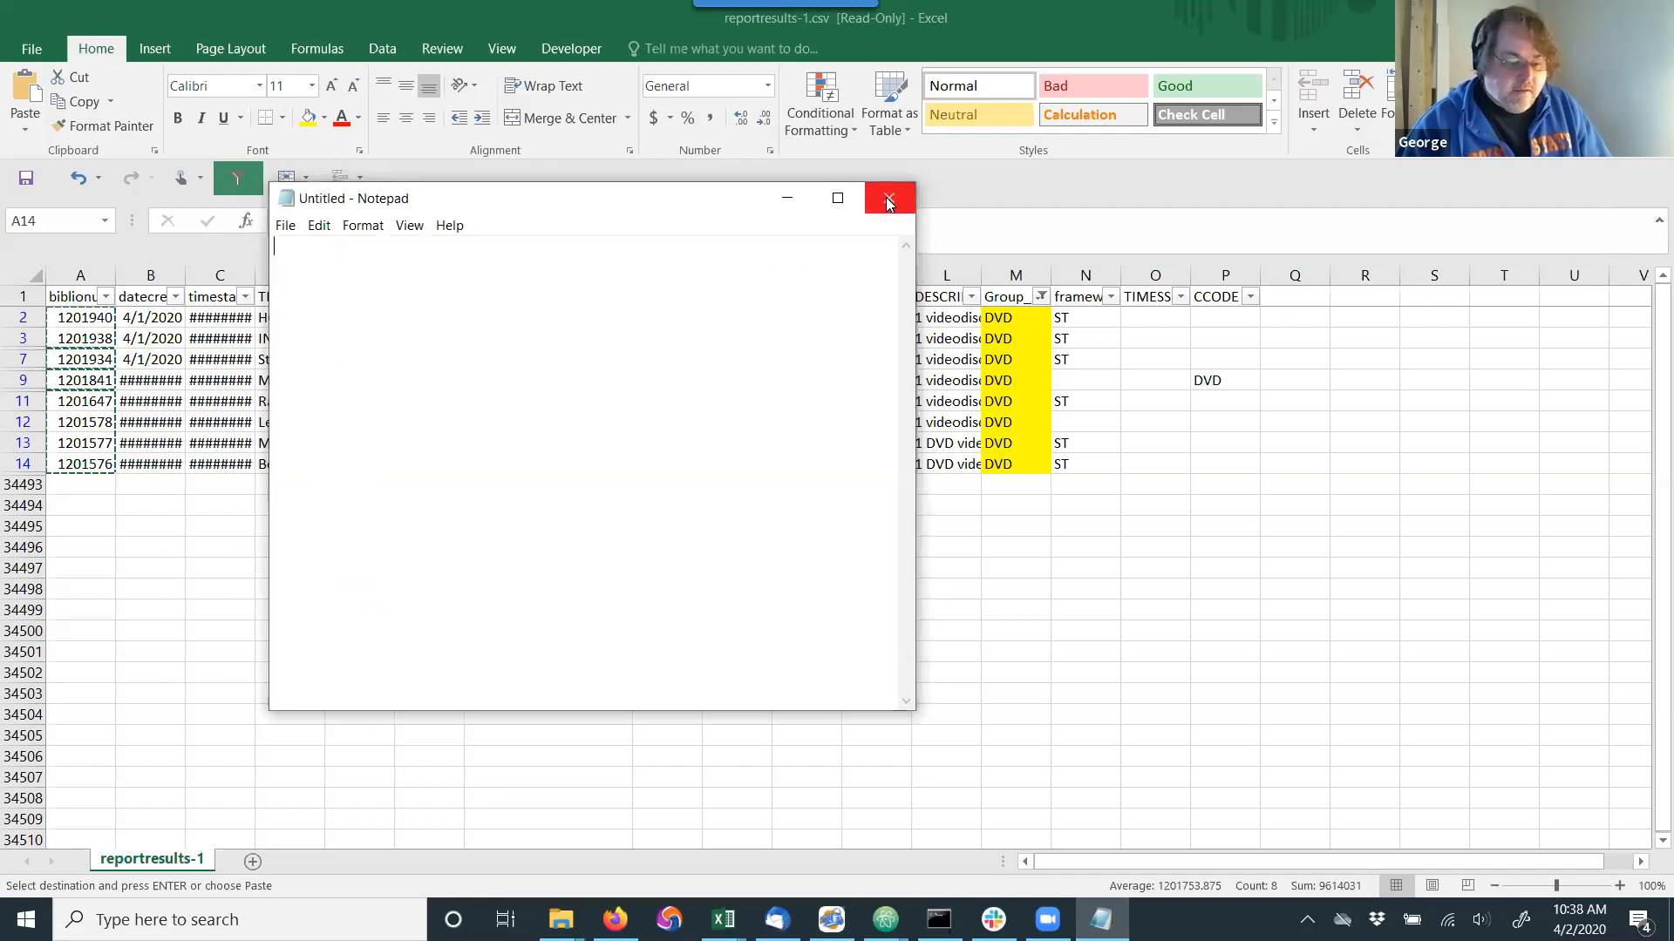
pyautogui.click(889, 201)
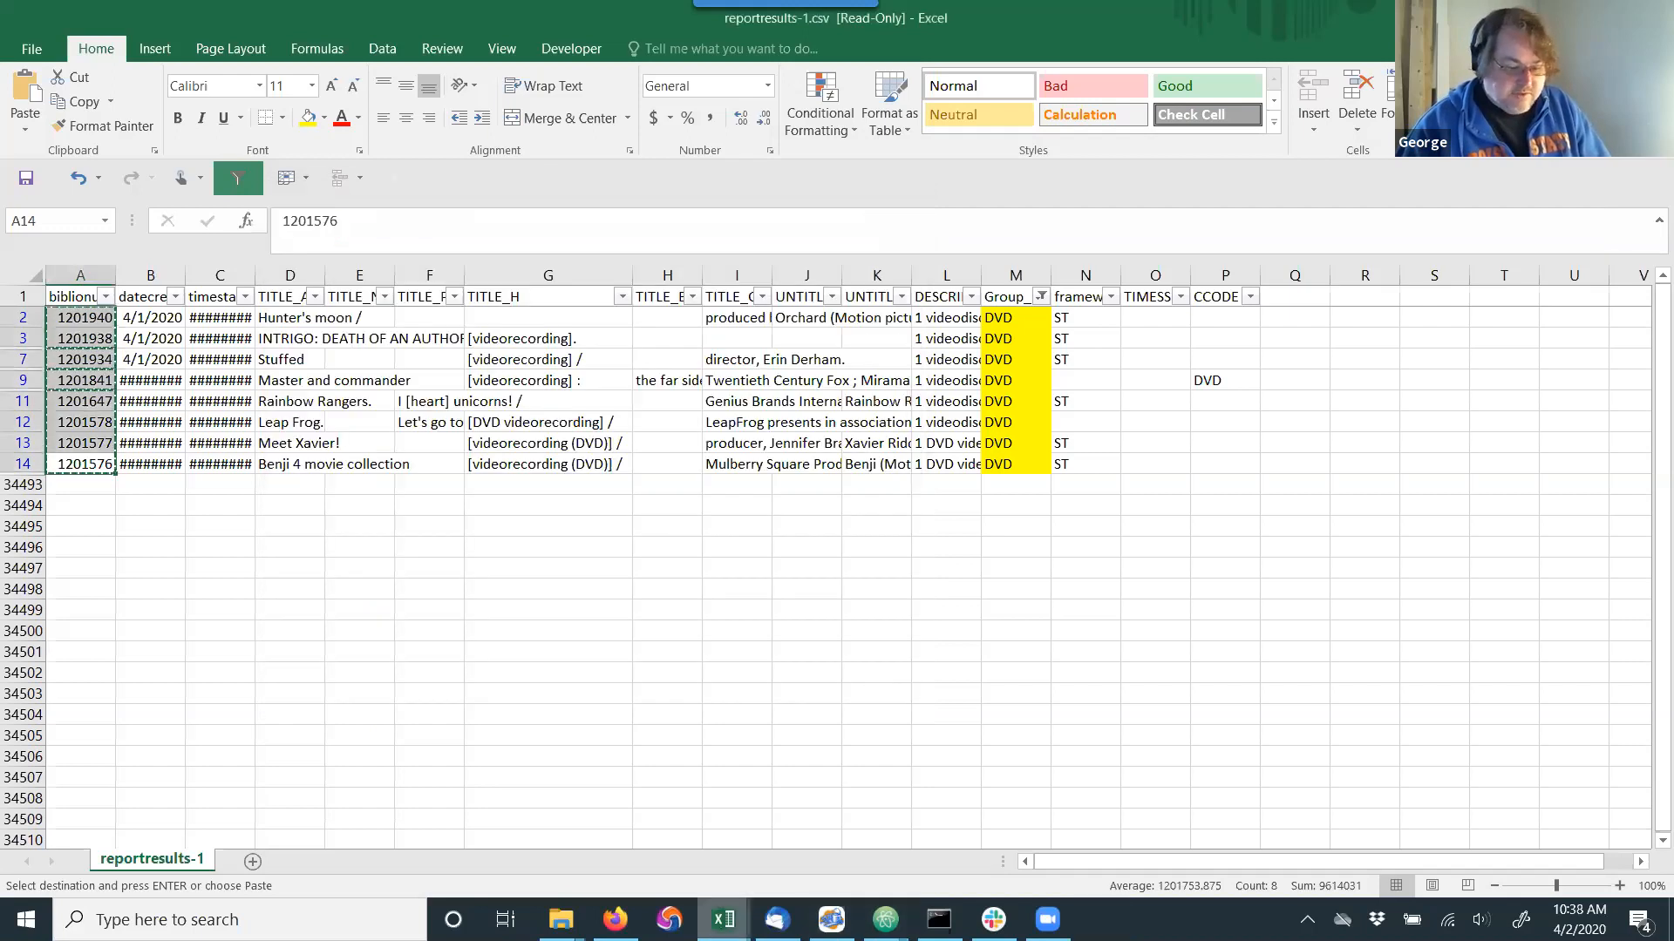
# Switch to MarcEdit, open the Z39.50/SRU client from MarcEditor, and enable Batch Search.
pyautogui.click(831, 920)
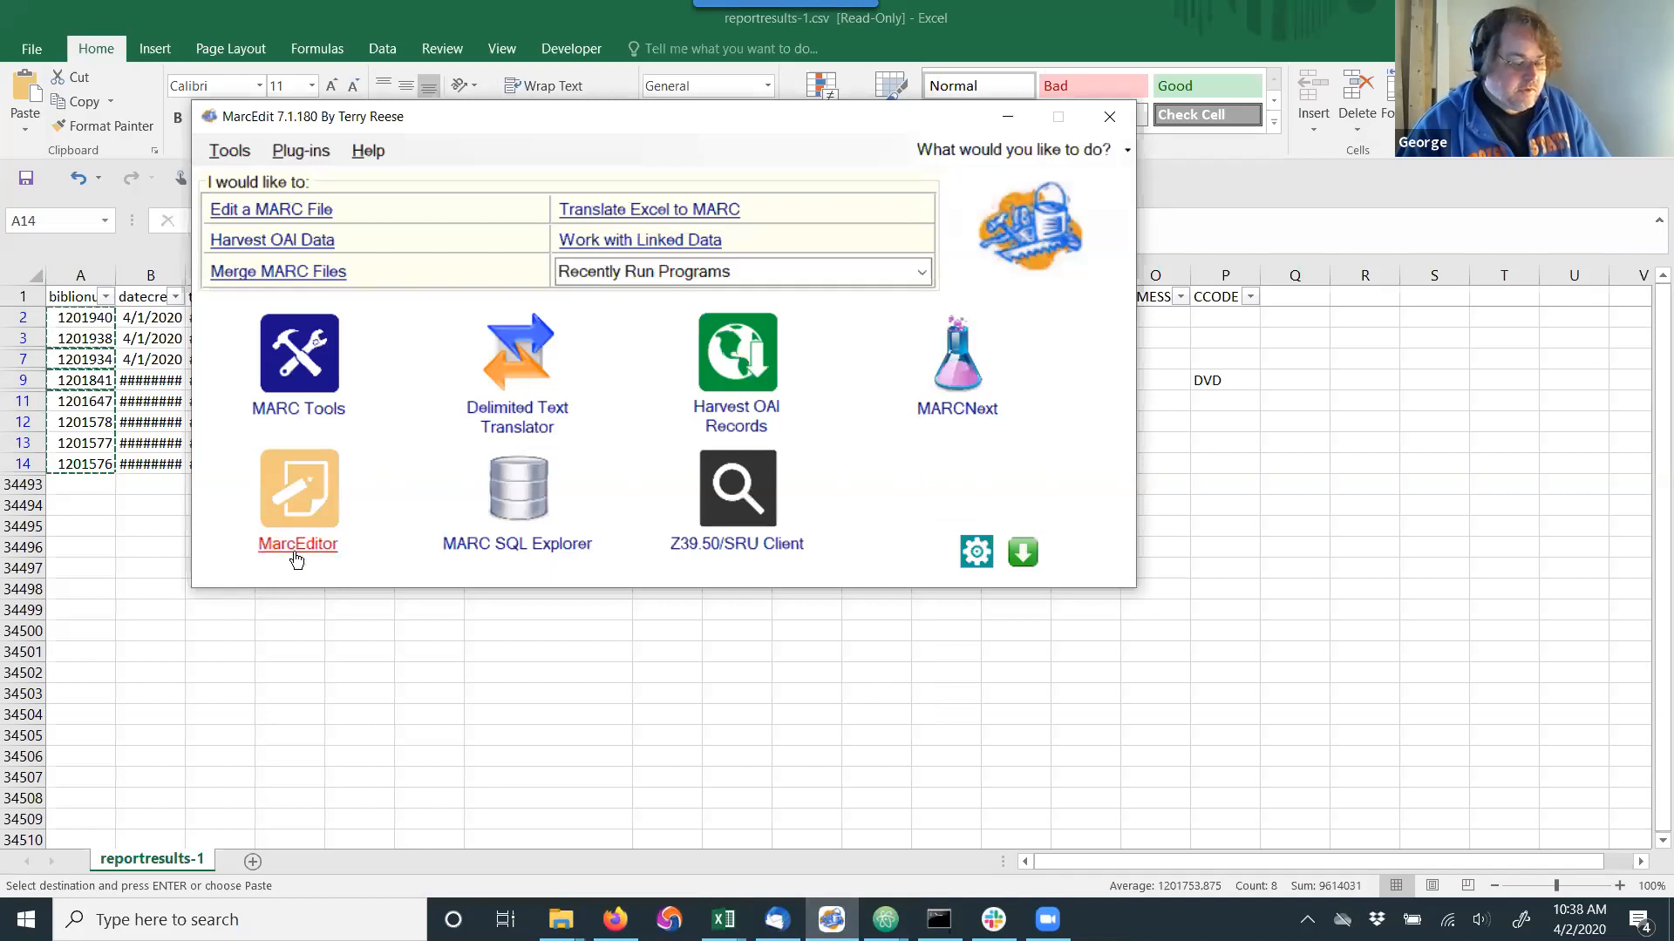
pyautogui.click(296, 549)
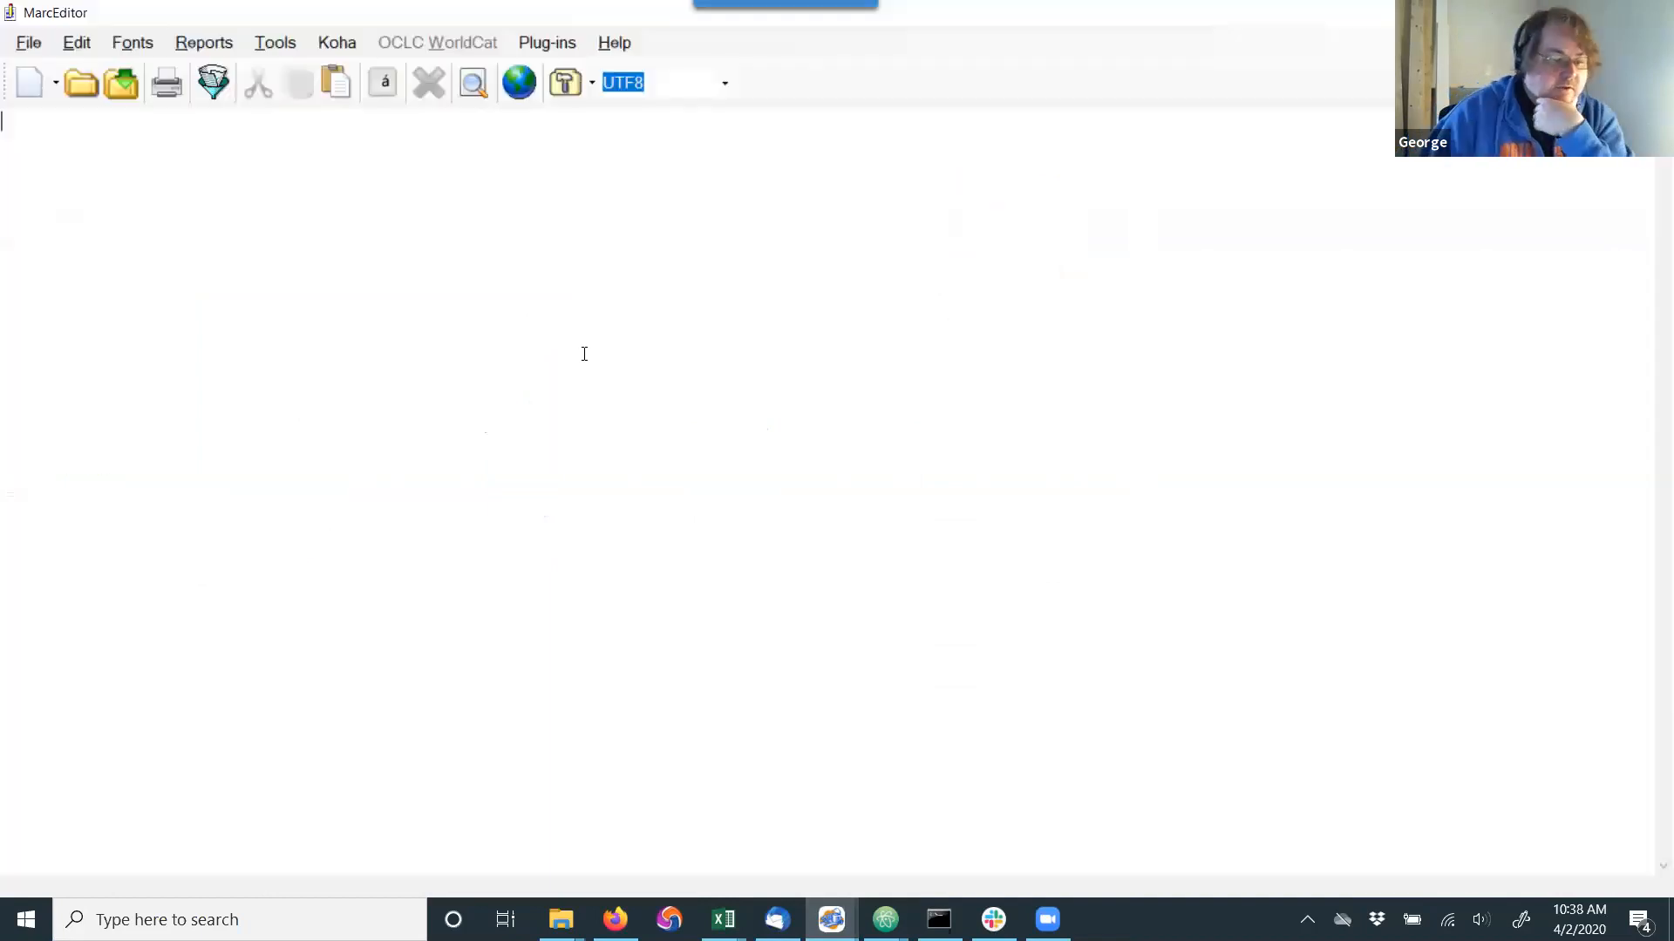
pyautogui.click(521, 84)
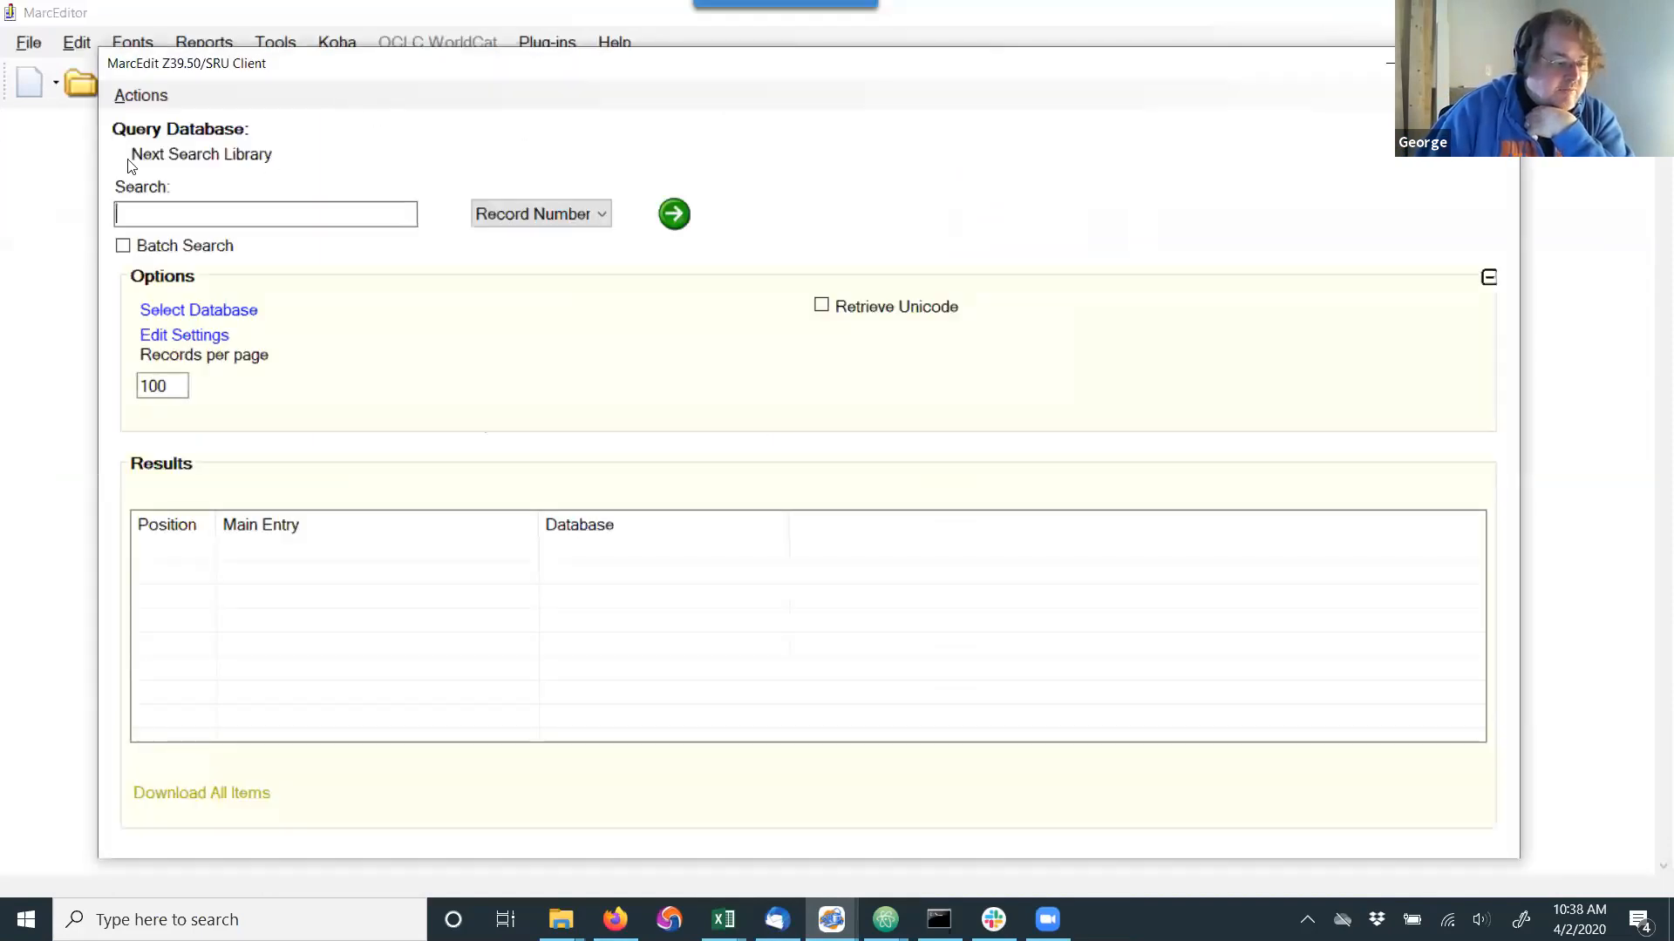
pyautogui.click(123, 247)
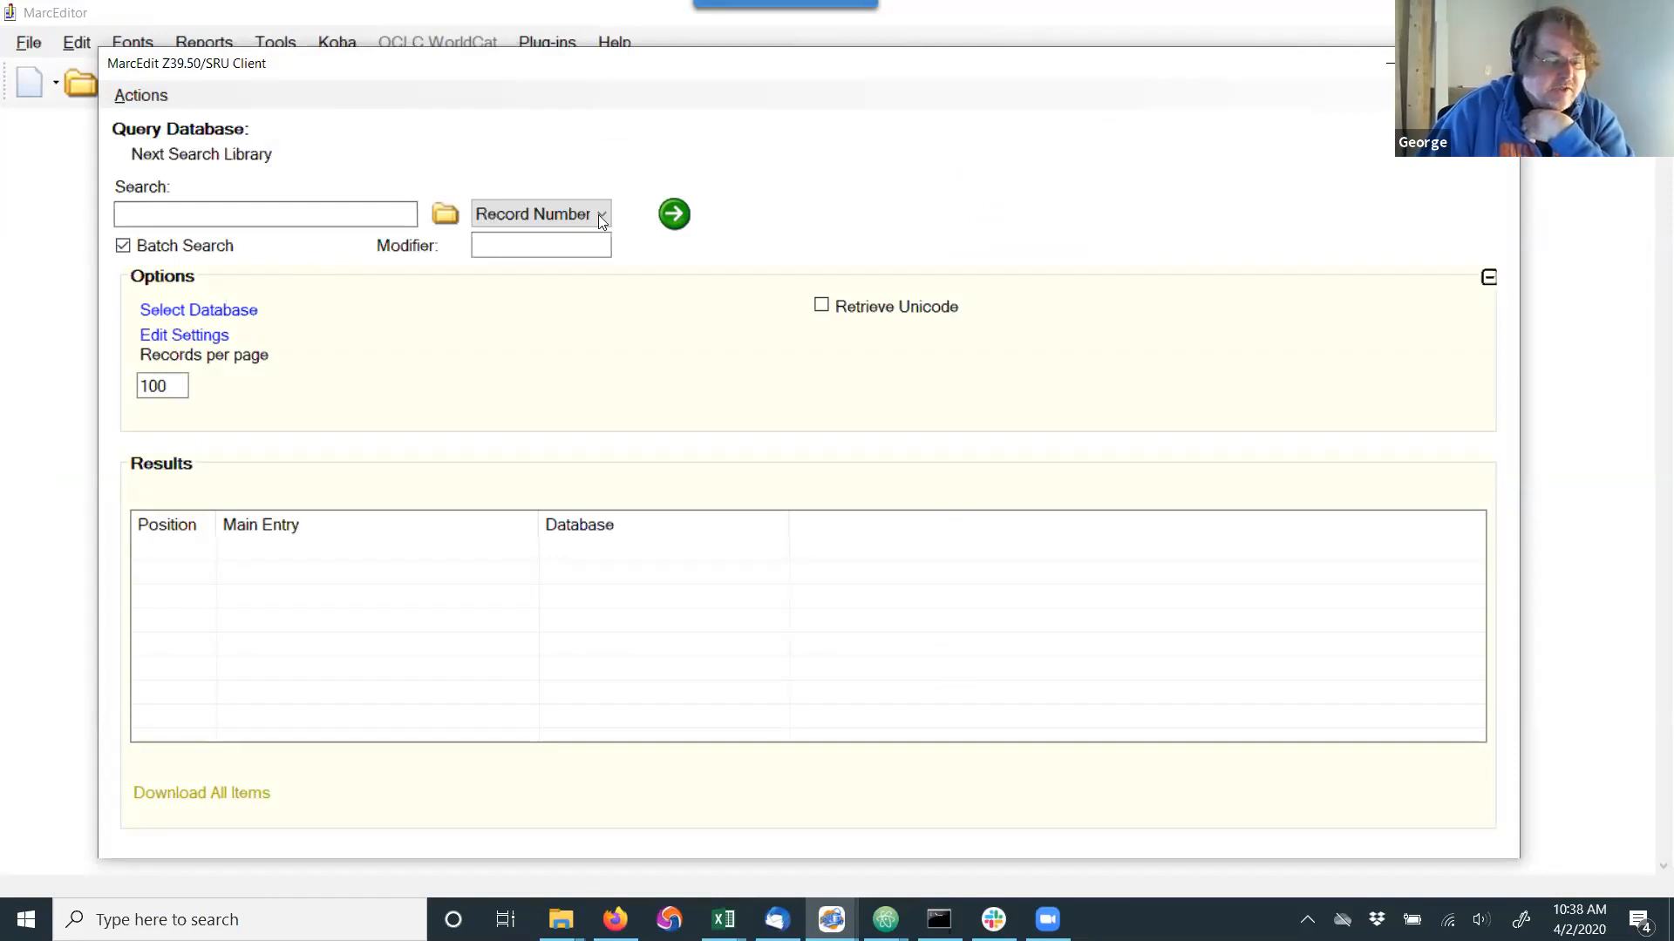
pyautogui.click(123, 246)
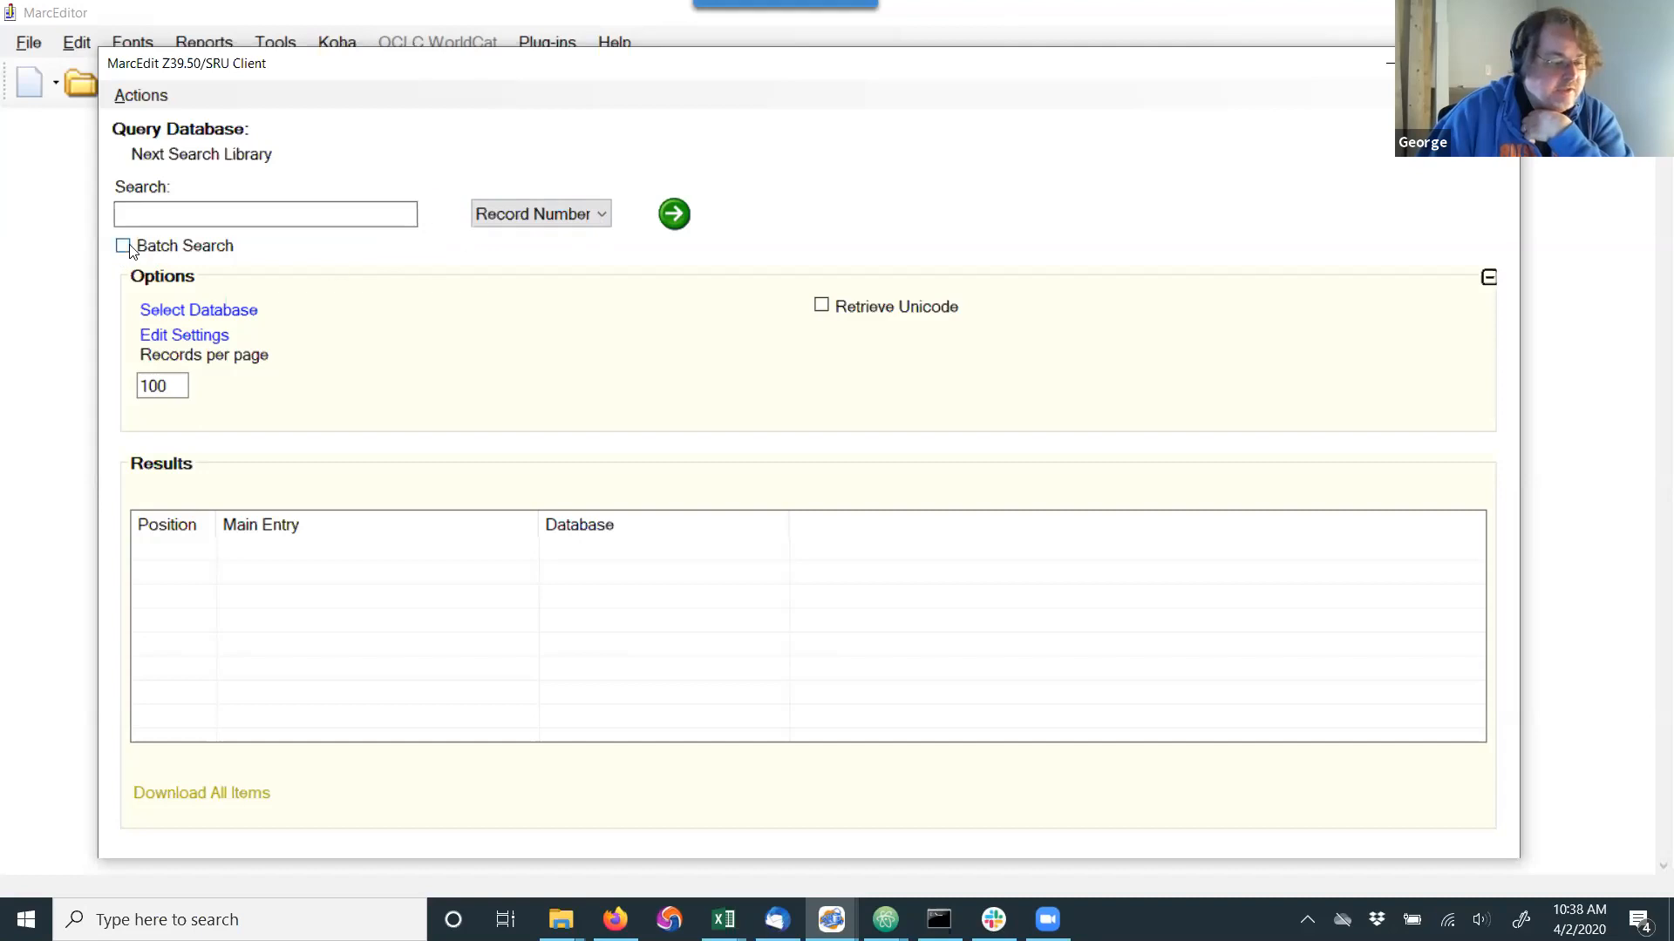
pyautogui.click(123, 246)
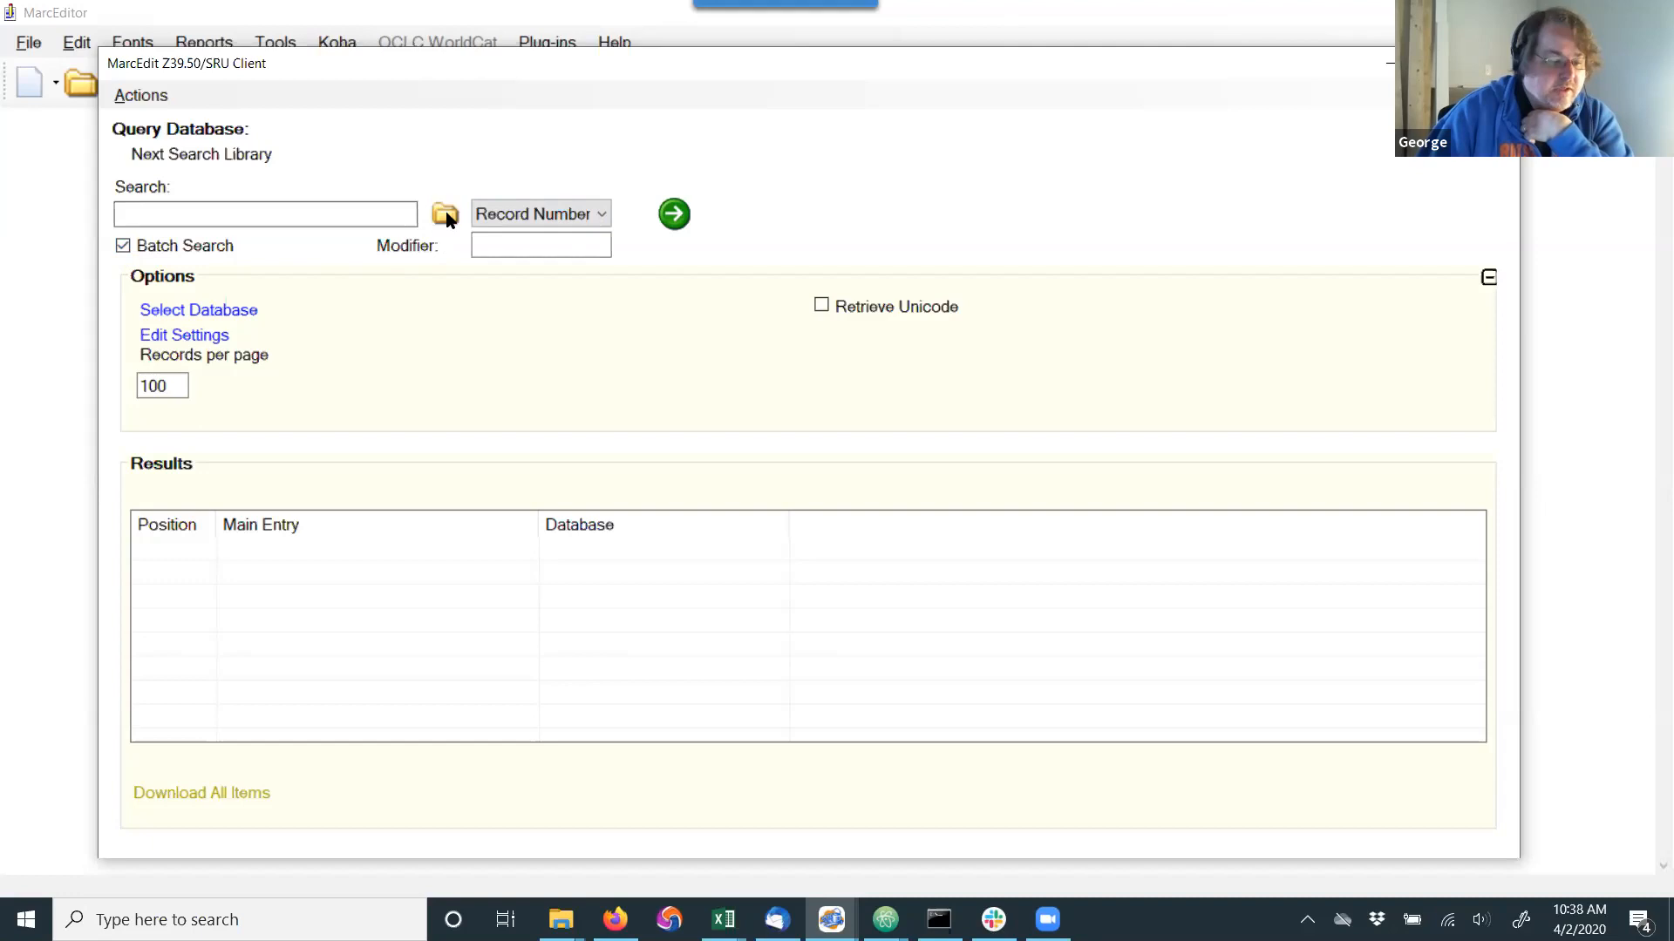
# Run the batch search by Record Number with vid.dvd.txt from the 2020.04.02 folder, declining to load the results directly into MarcEditor.
pyautogui.click(448, 216)
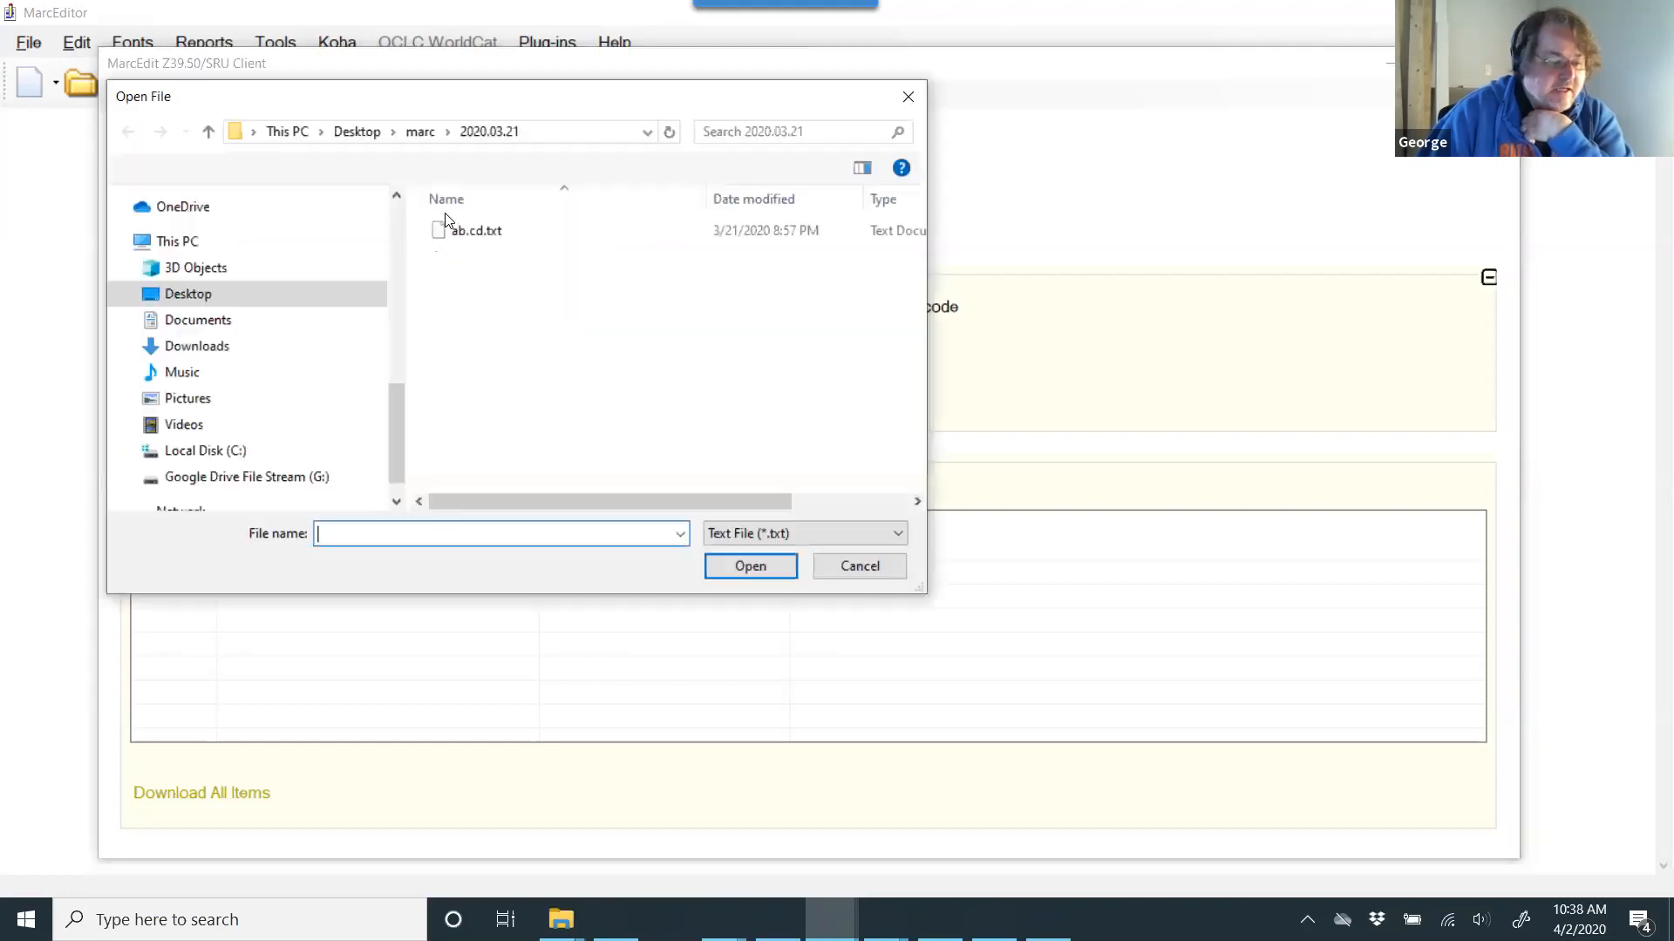
pyautogui.click(421, 134)
pyautogui.doubleClick(475, 253)
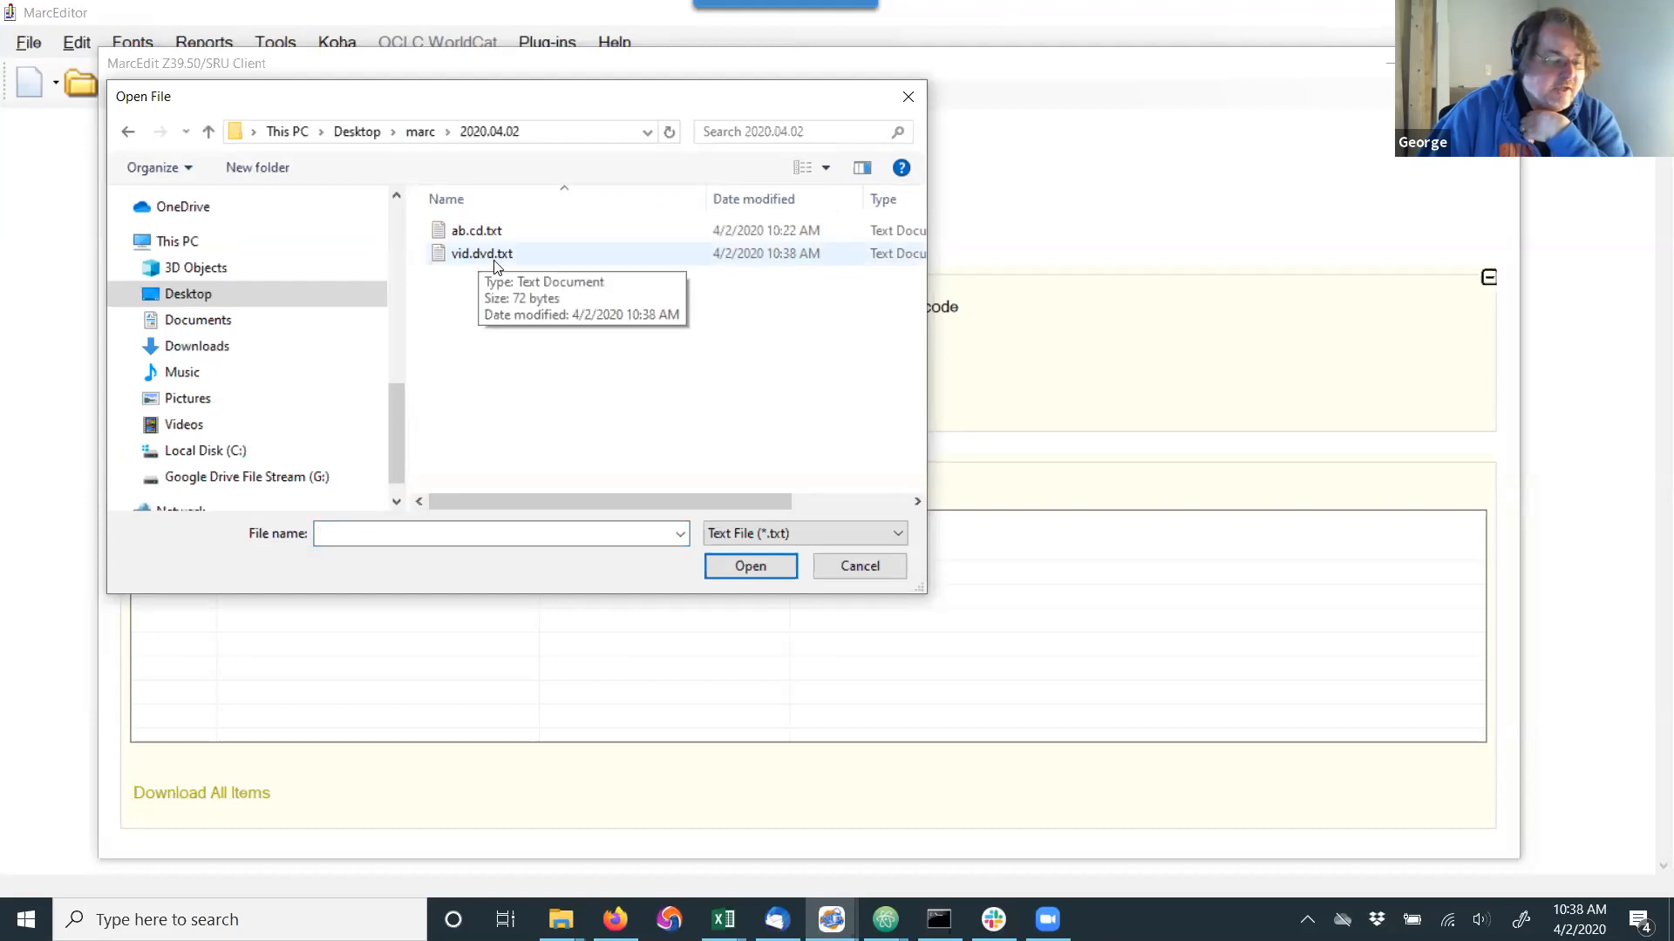
pyautogui.doubleClick(488, 255)
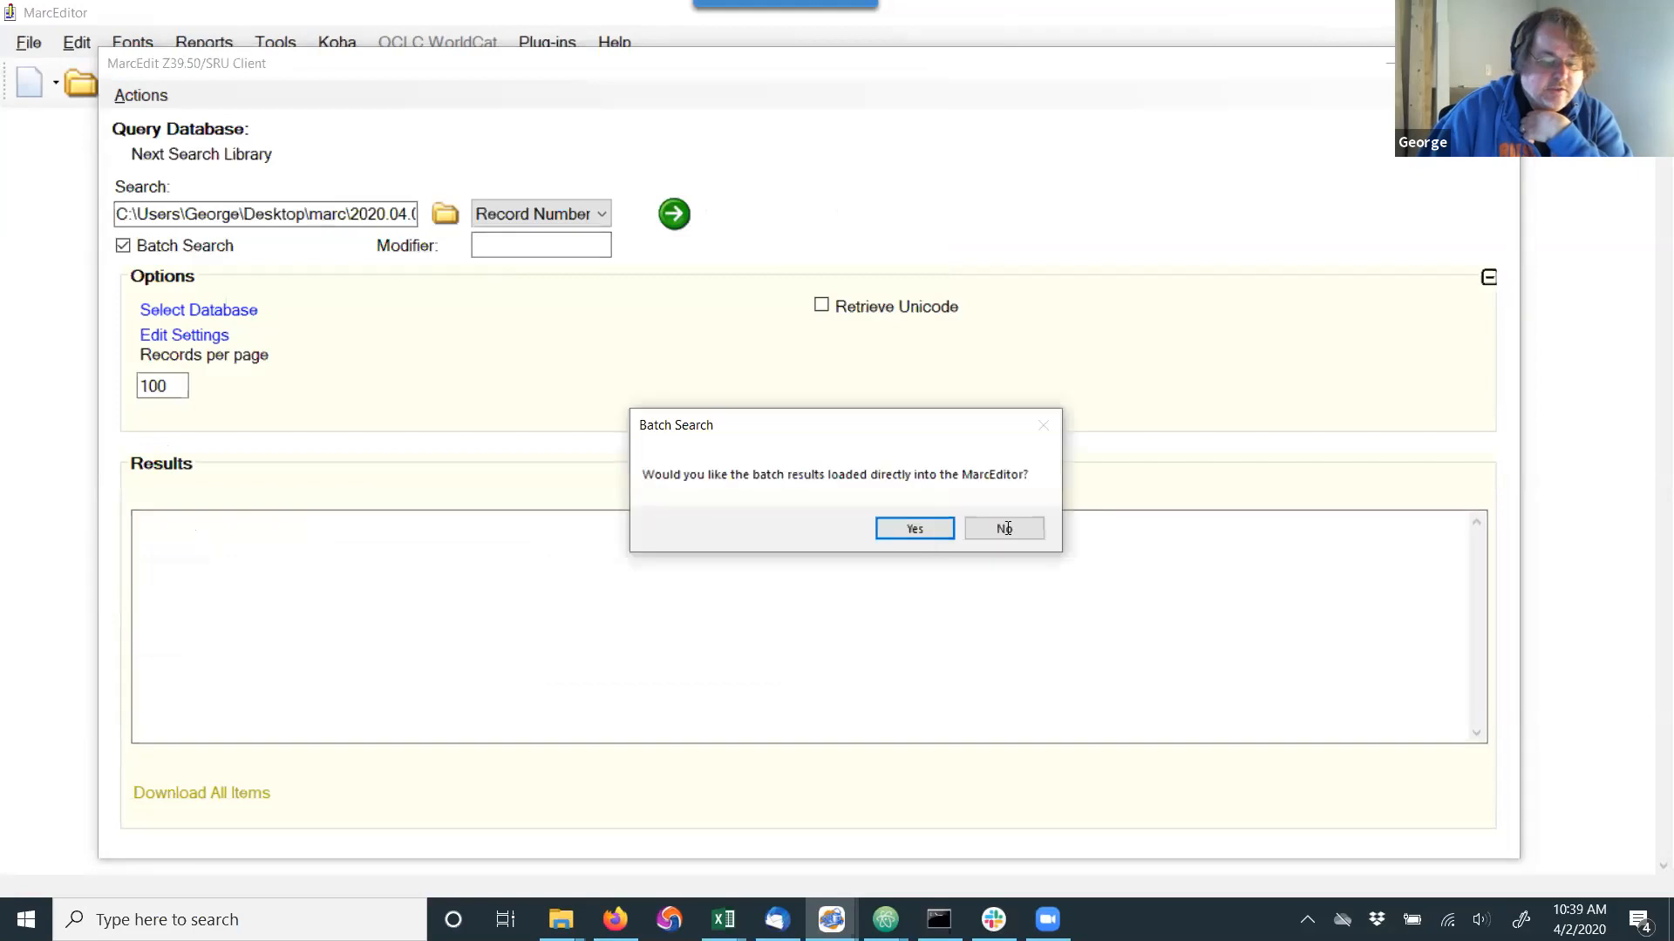
pyautogui.click(998, 526)
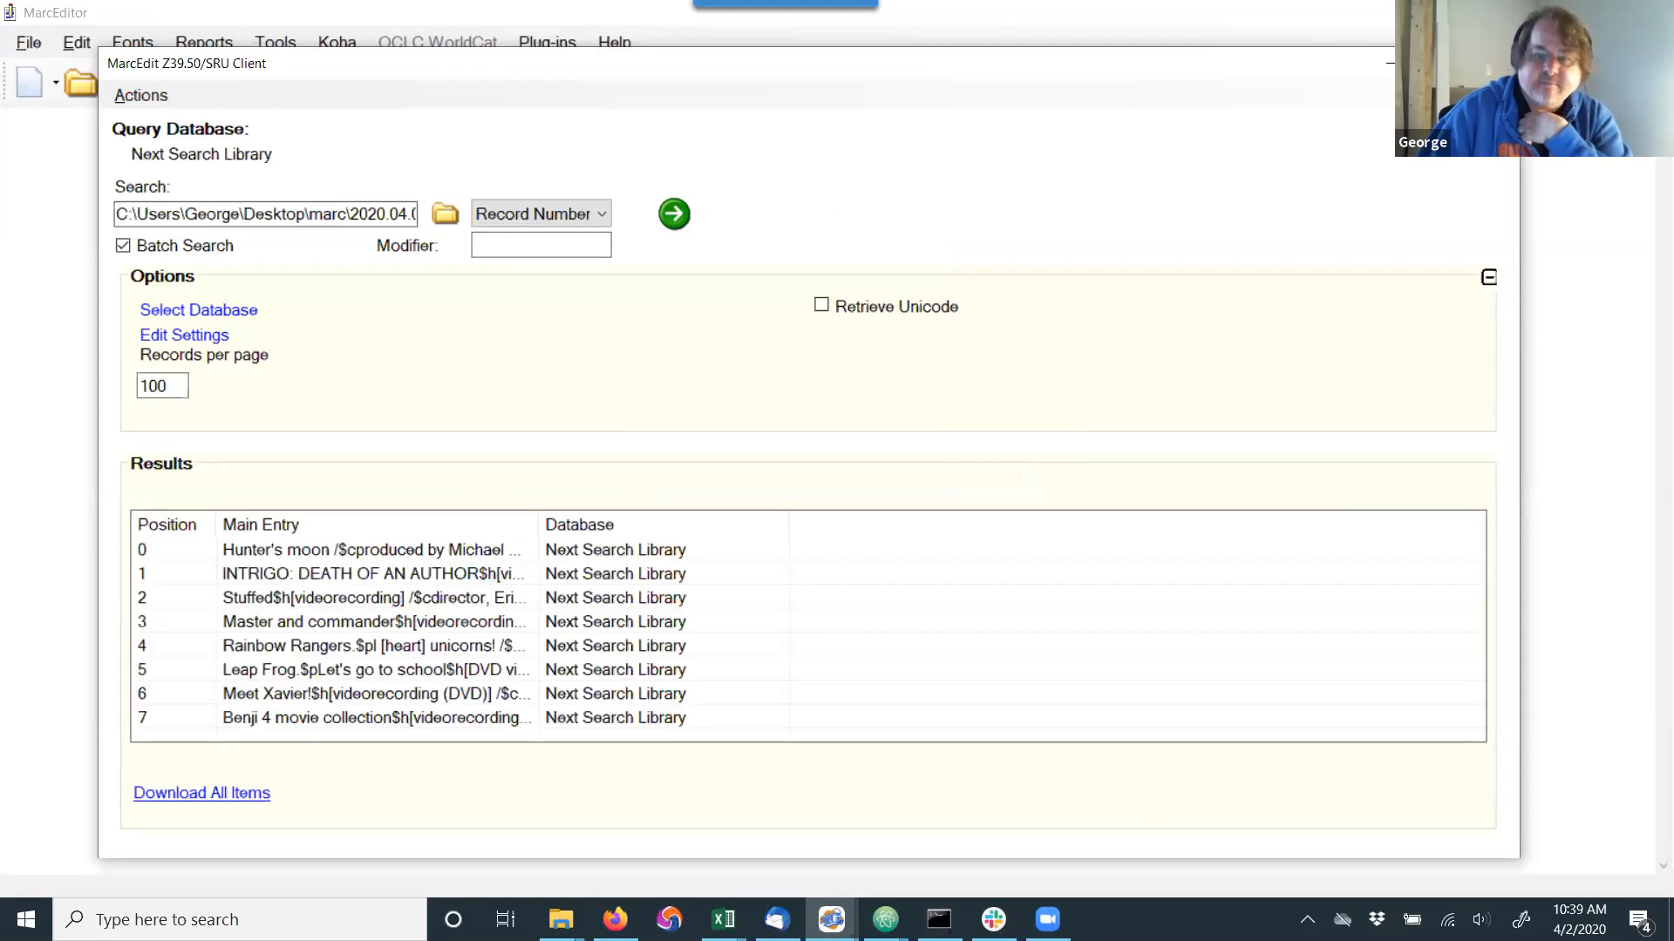
# Download all the found records into MarcEditor and close the Z39.50/SRU client.
pyautogui.click(170, 795)
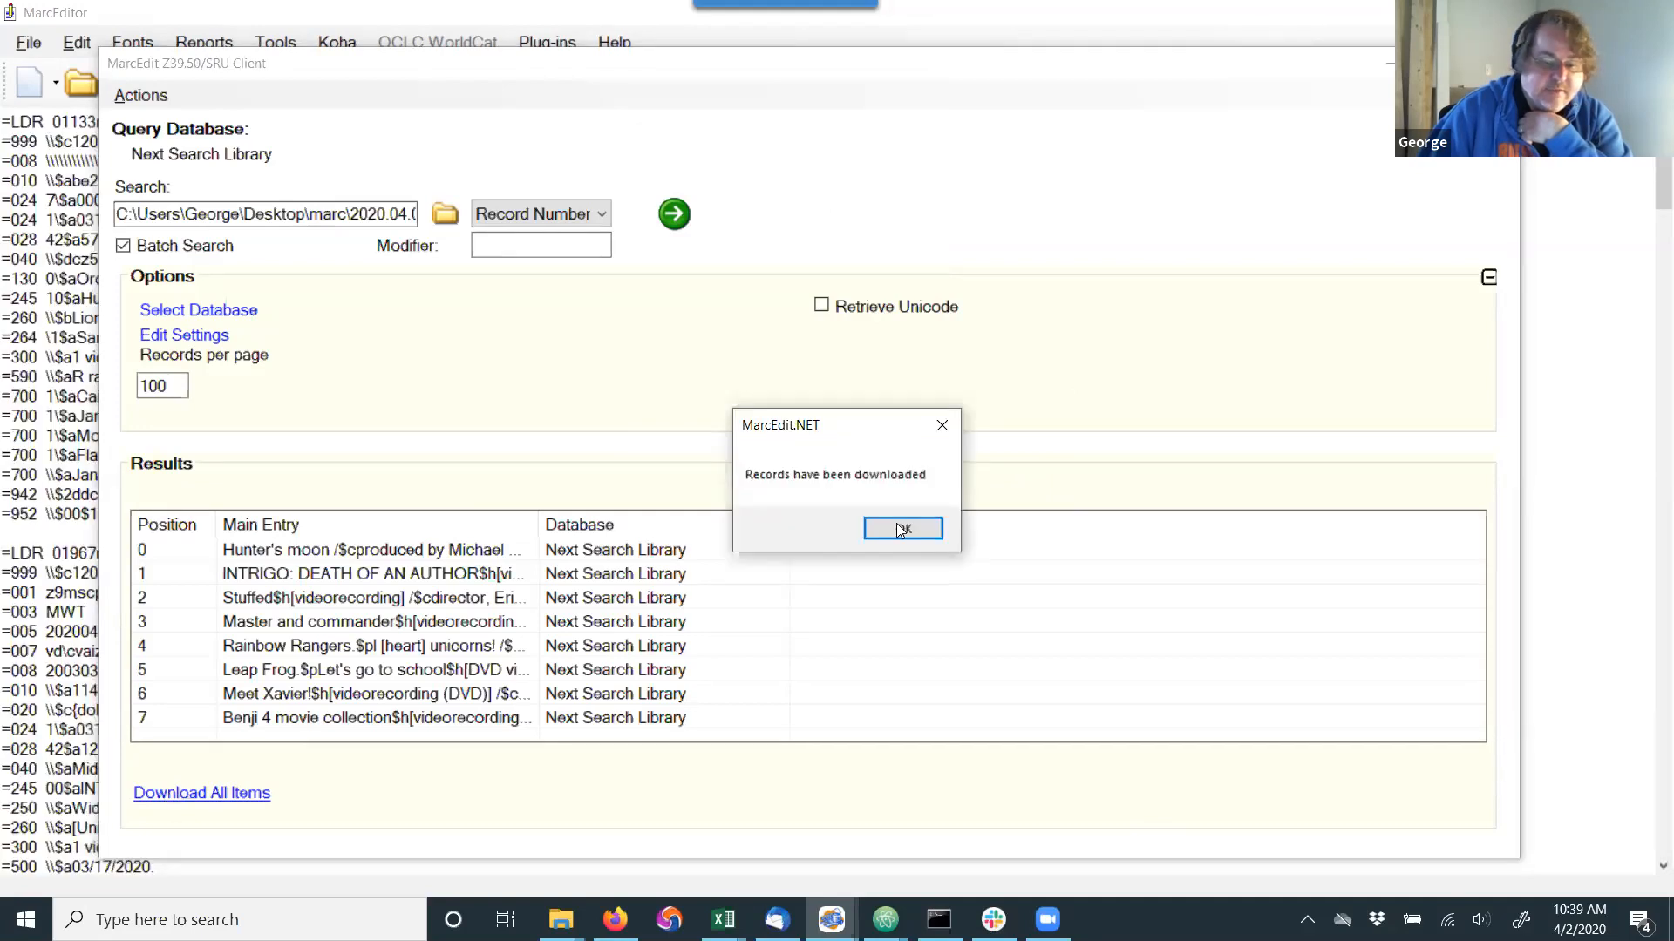
pyautogui.click(901, 529)
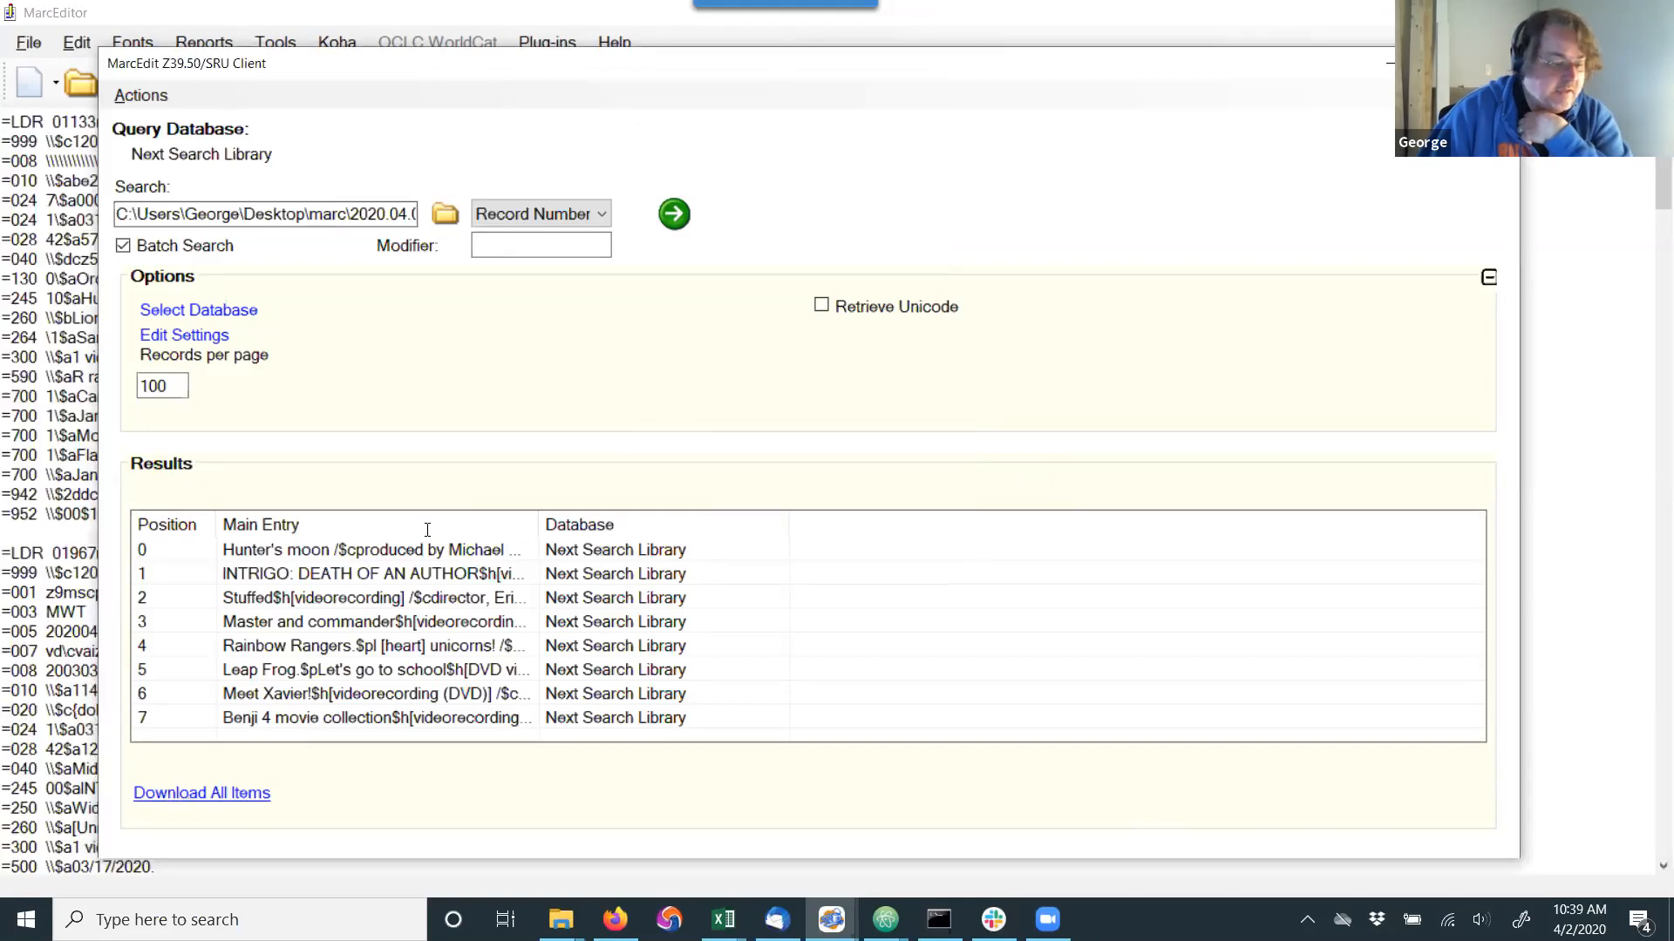
pyautogui.scroll(-6, 370, 558)
pyautogui.scroll(6, 370, 559)
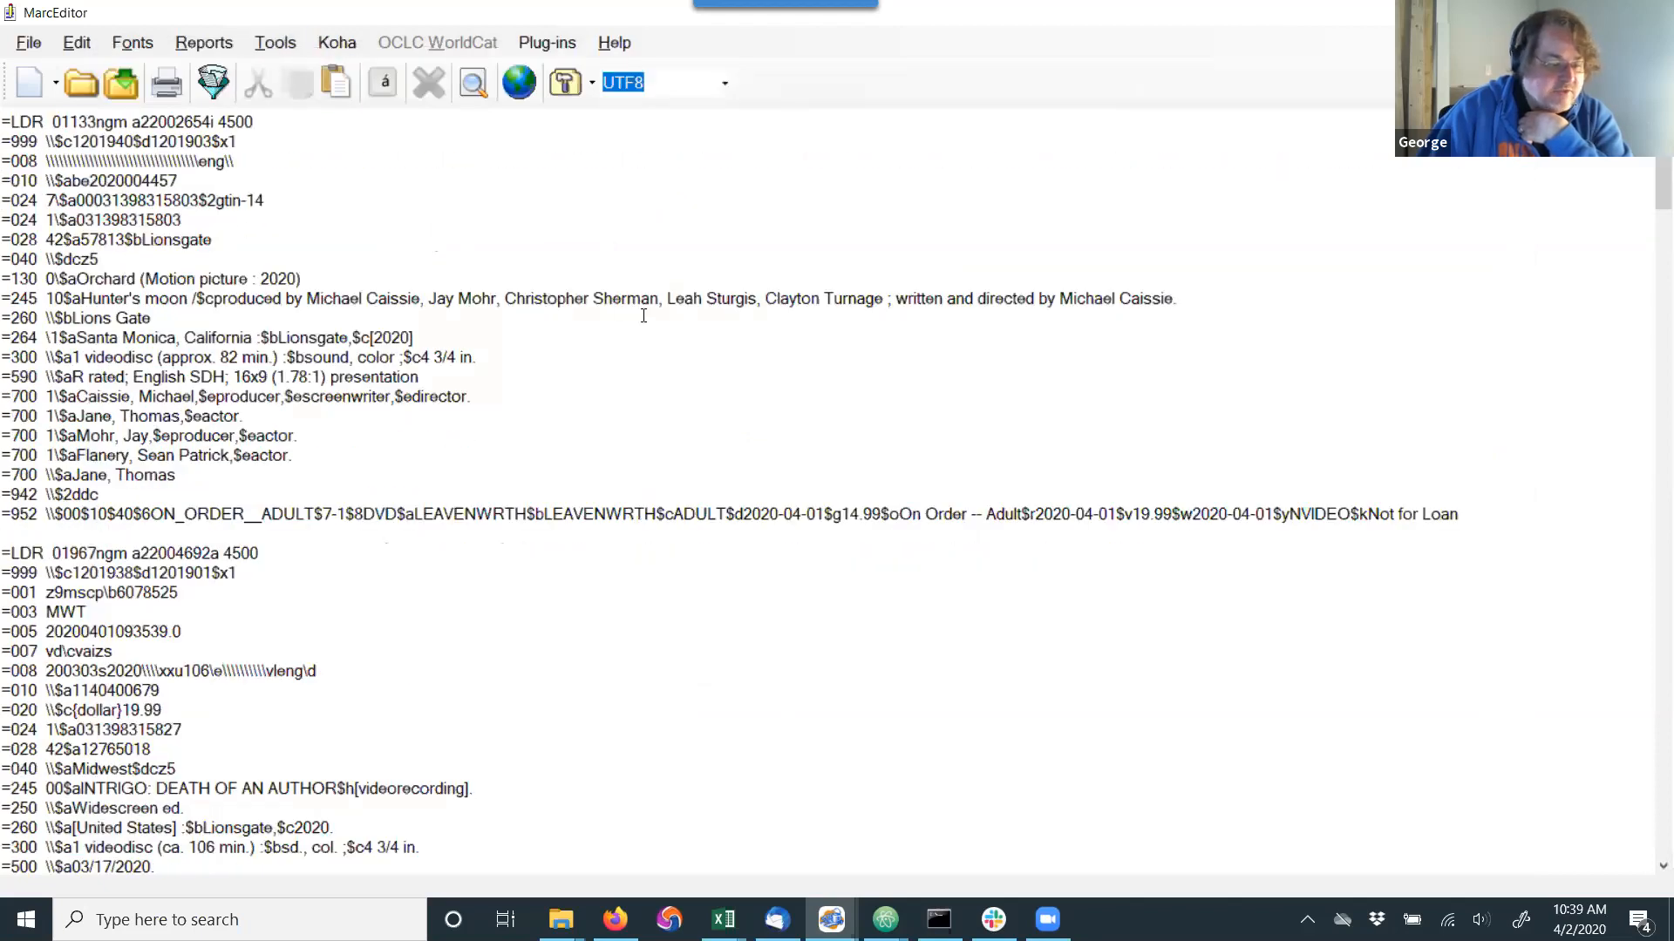
# Run the assigned Convert to DVD task from the Videos group on the loaded records and dismiss its results report.
pyautogui.click(274, 48)
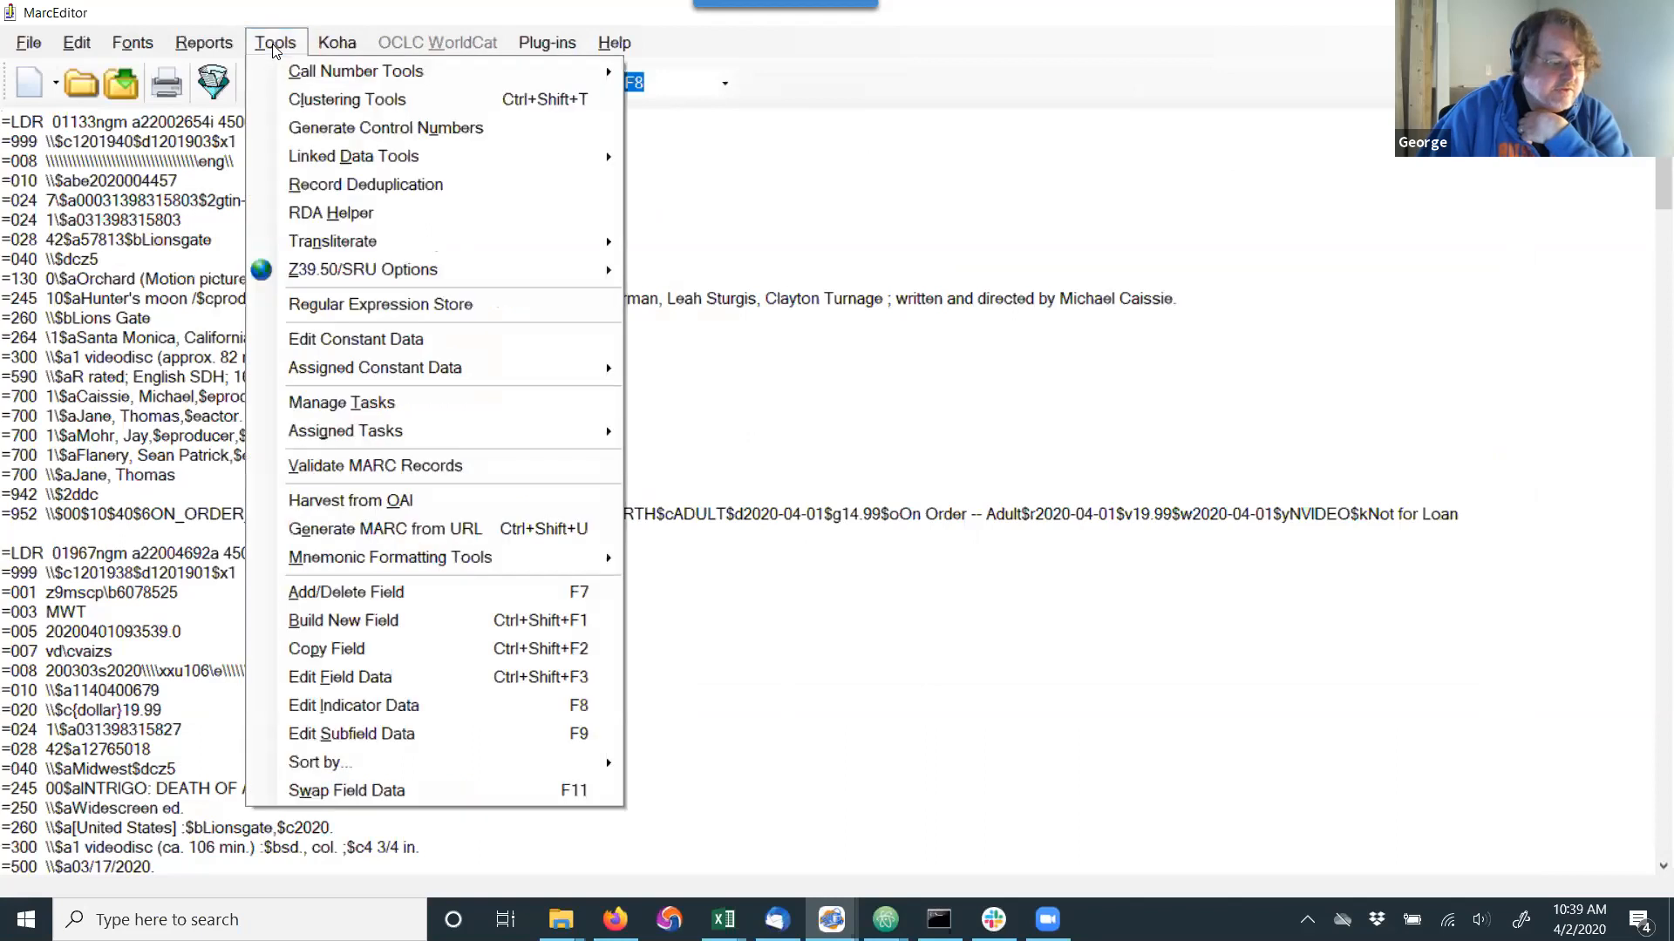
pyautogui.moveTo(358, 431)
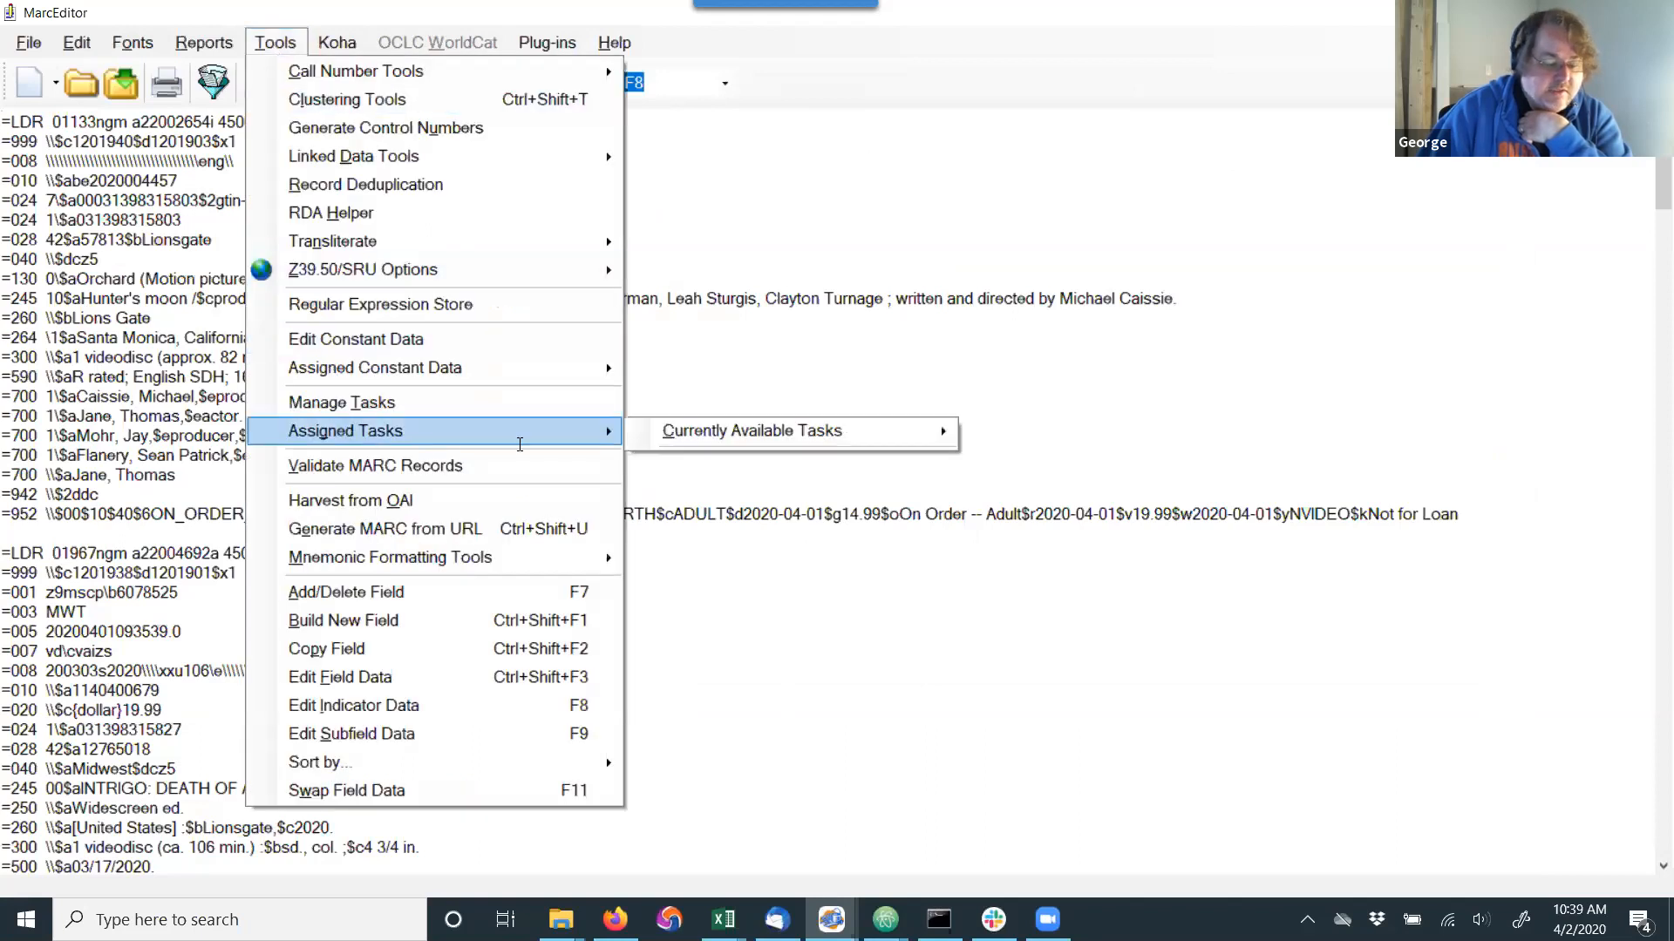
pyautogui.moveTo(771, 435)
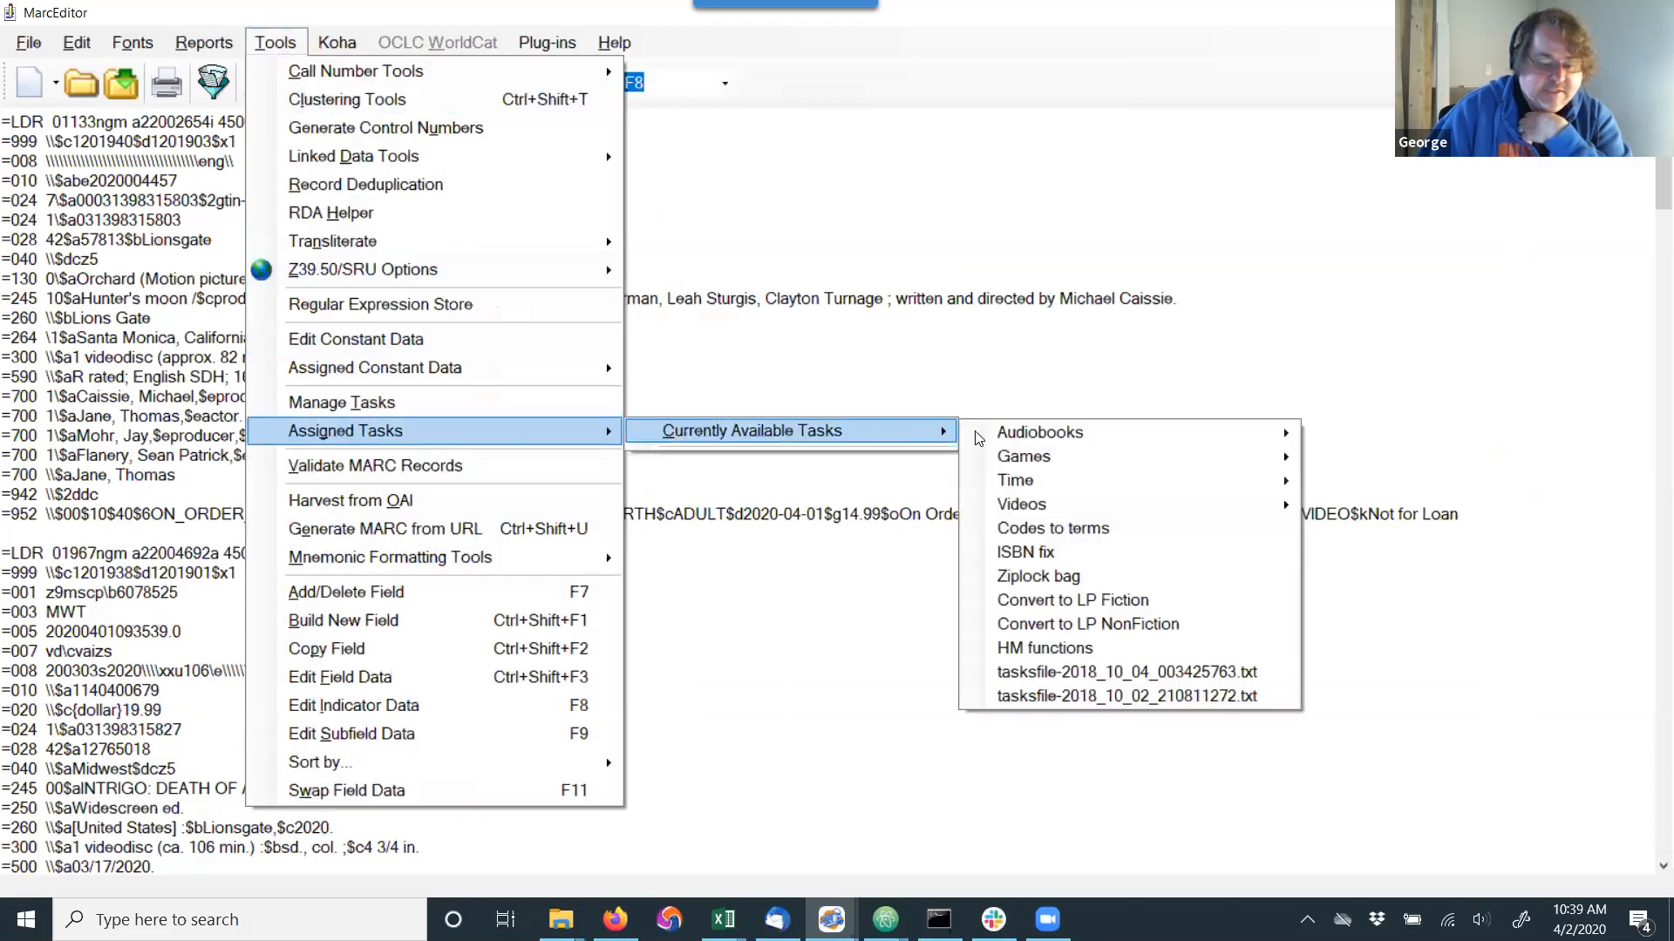
pyautogui.moveTo(1078, 505)
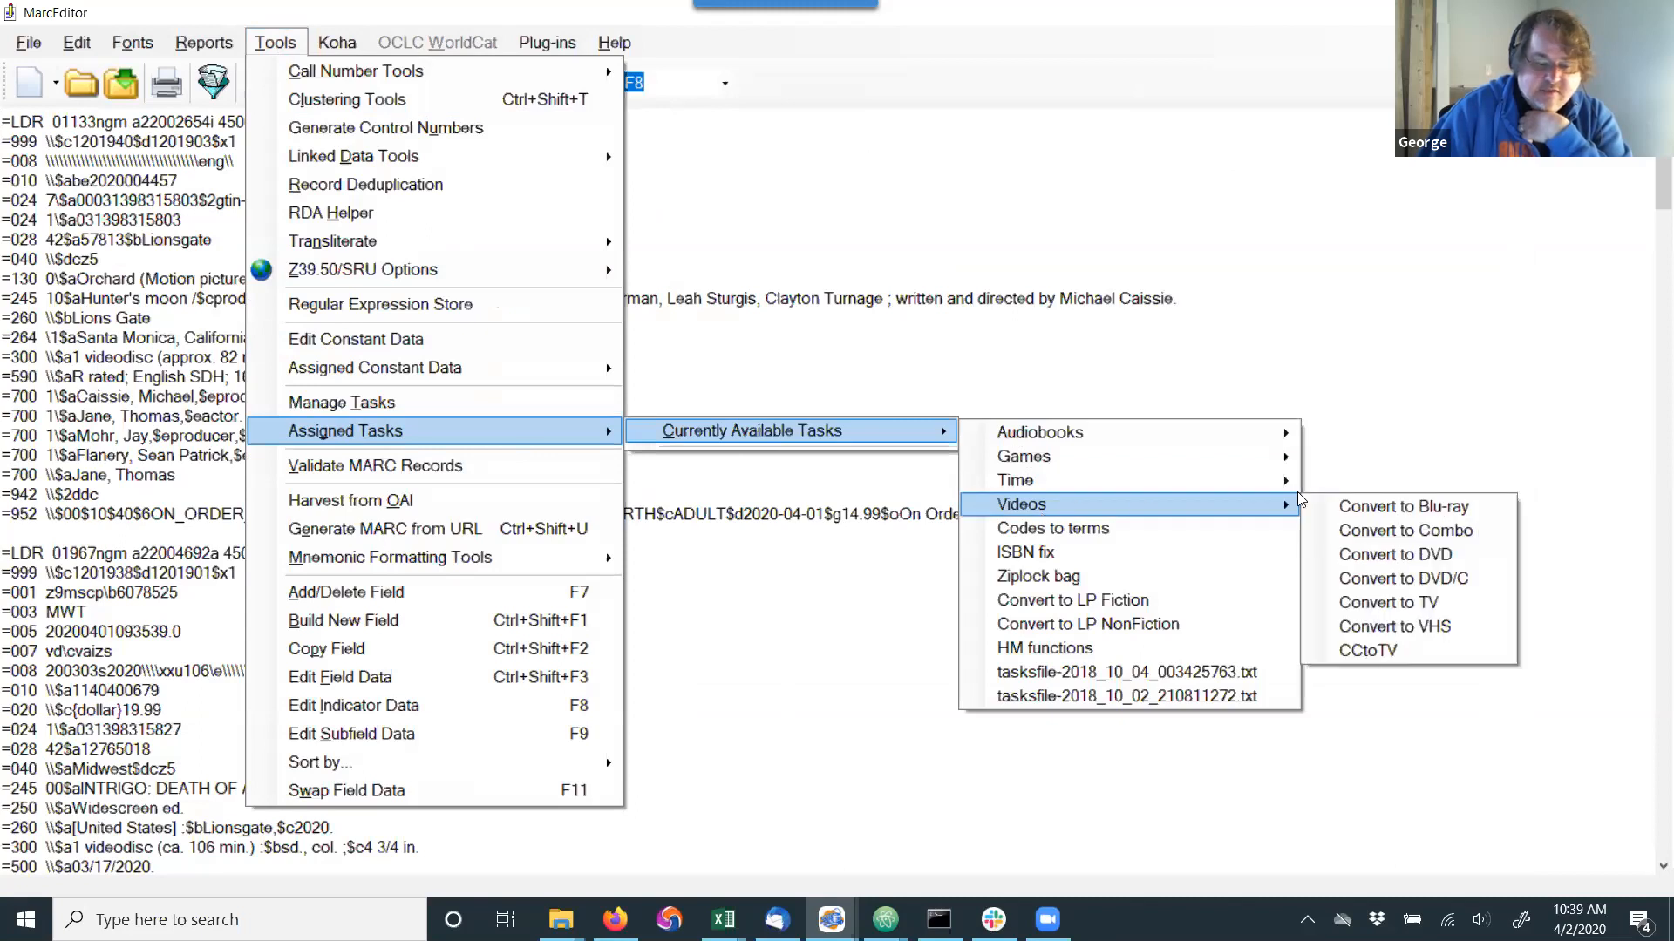
pyautogui.click(1426, 561)
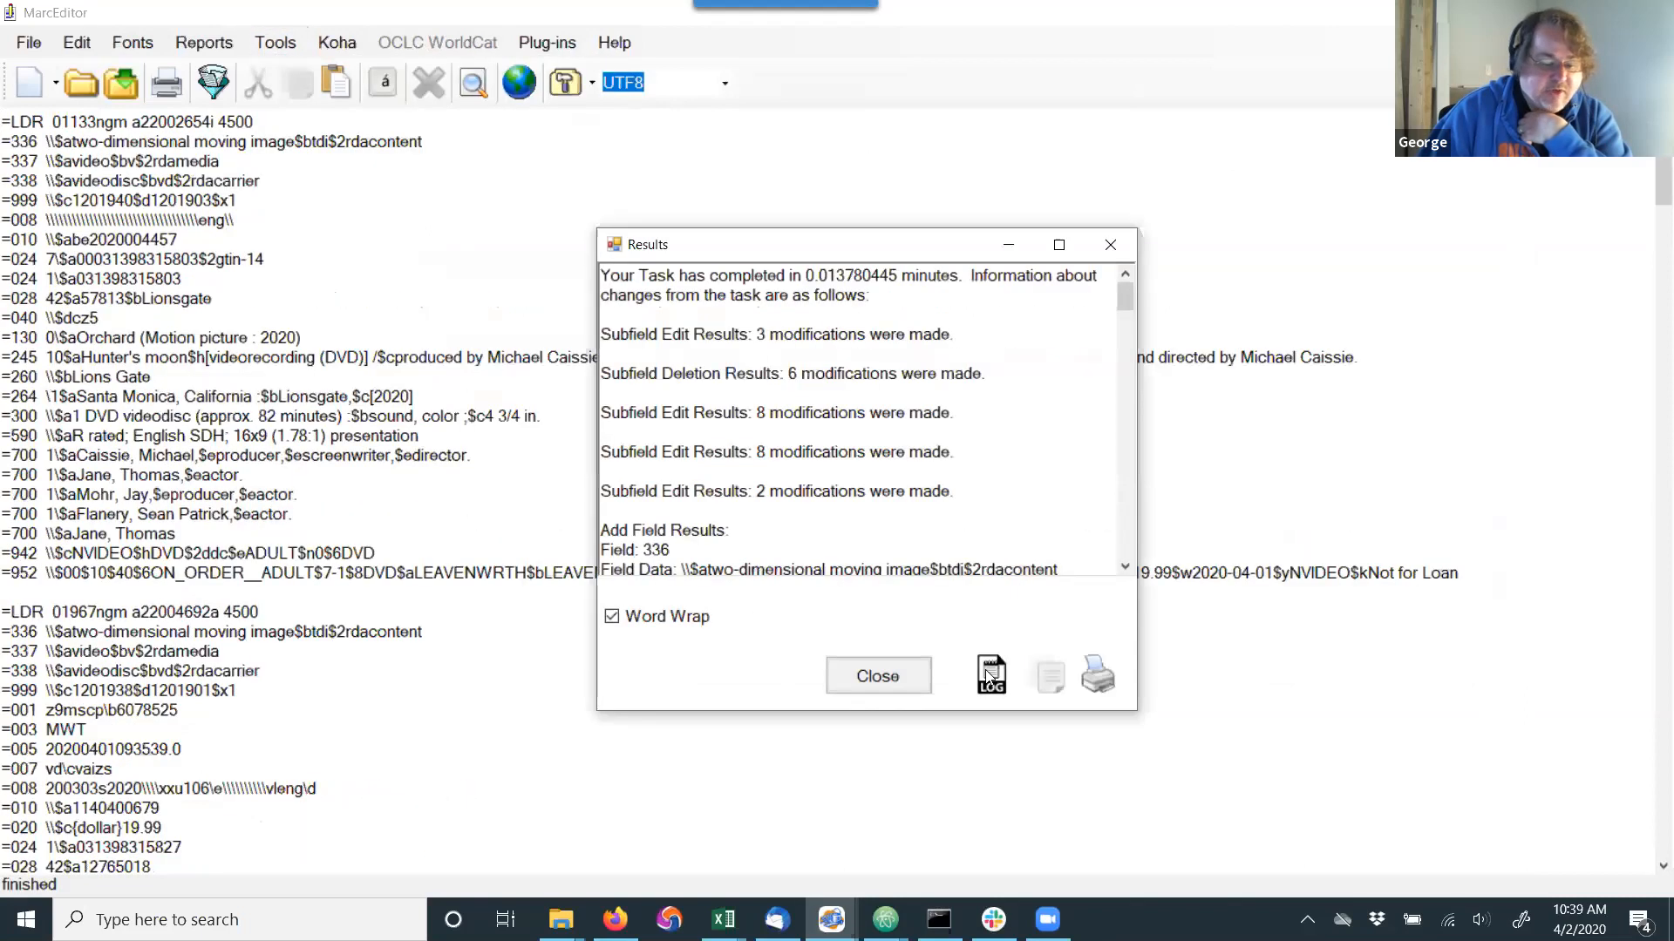
pyautogui.click(1110, 245)
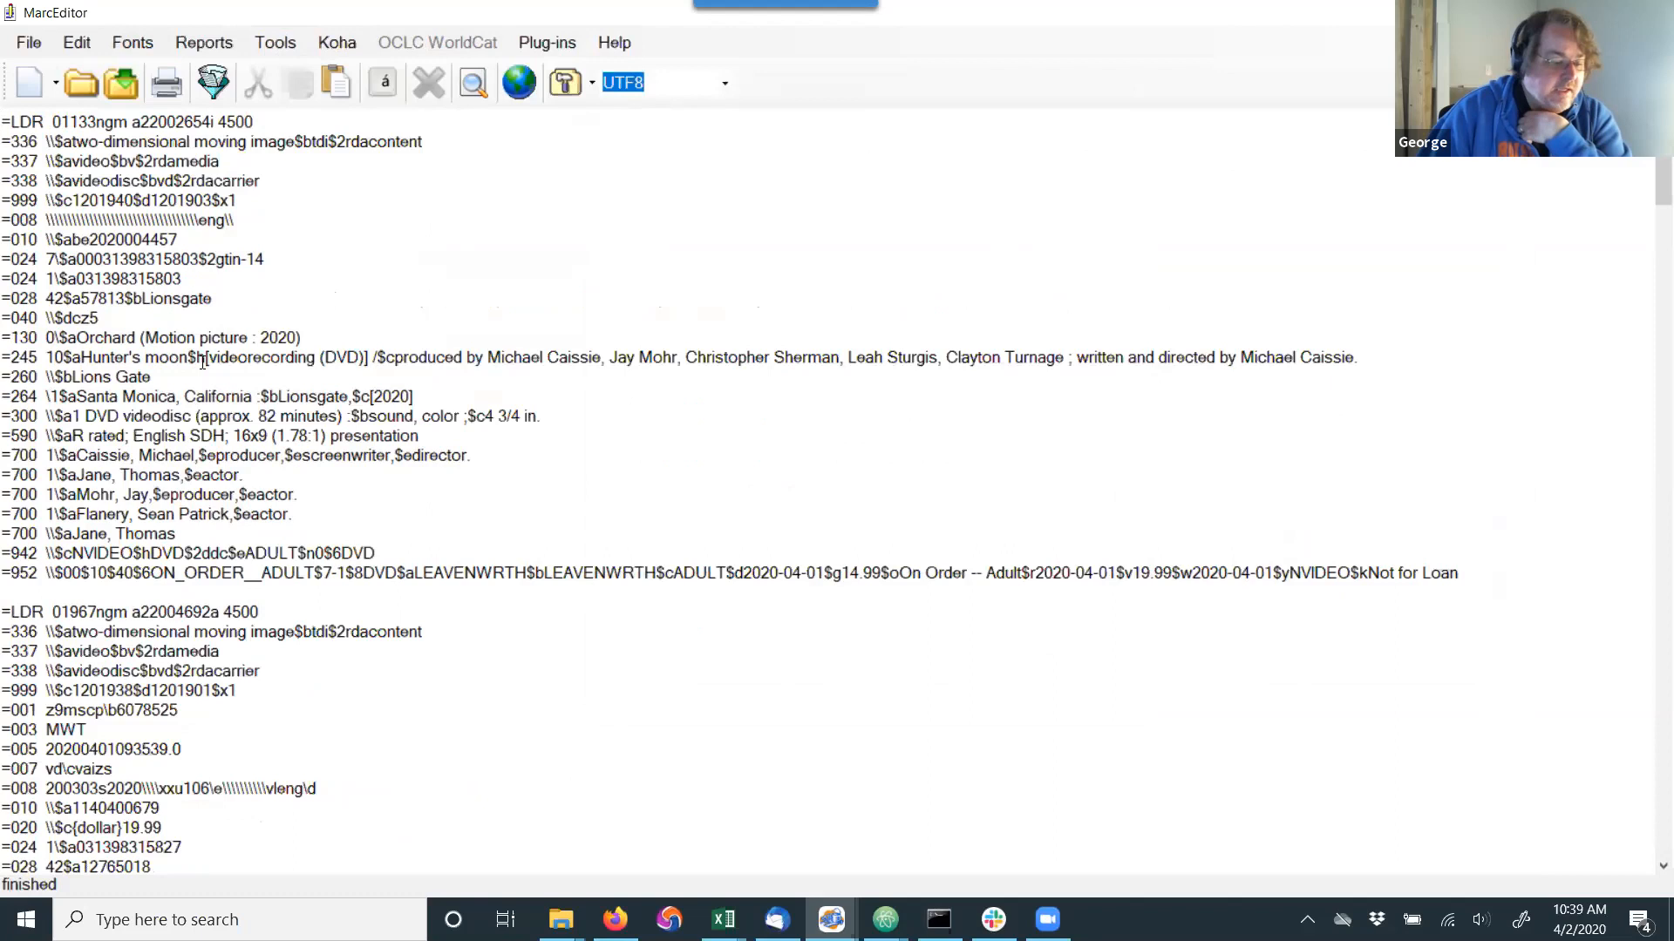
# Examine the converted records, checking the 245 $h text, the 700 relator terms and the fields of the second record.
pyautogui.doubleClick(257, 360)
pyautogui.moveTo(256, 359); pyautogui.dragTo(364, 359)
pyautogui.click(476, 604)
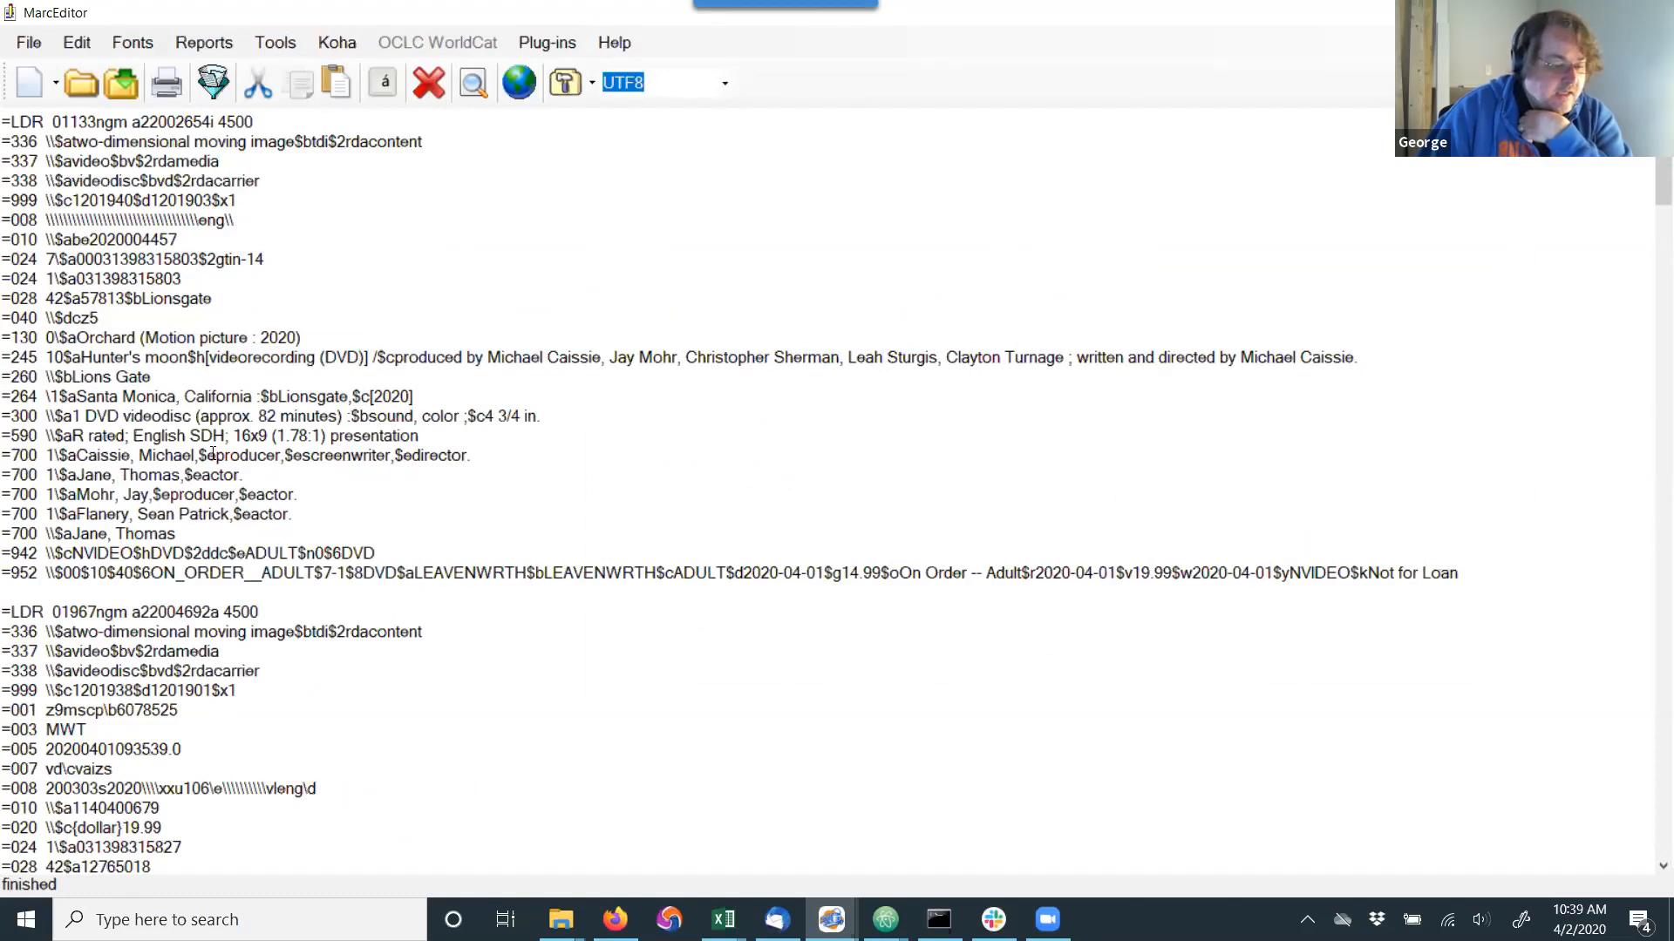
pyautogui.moveTo(217, 456); pyautogui.dragTo(283, 455)
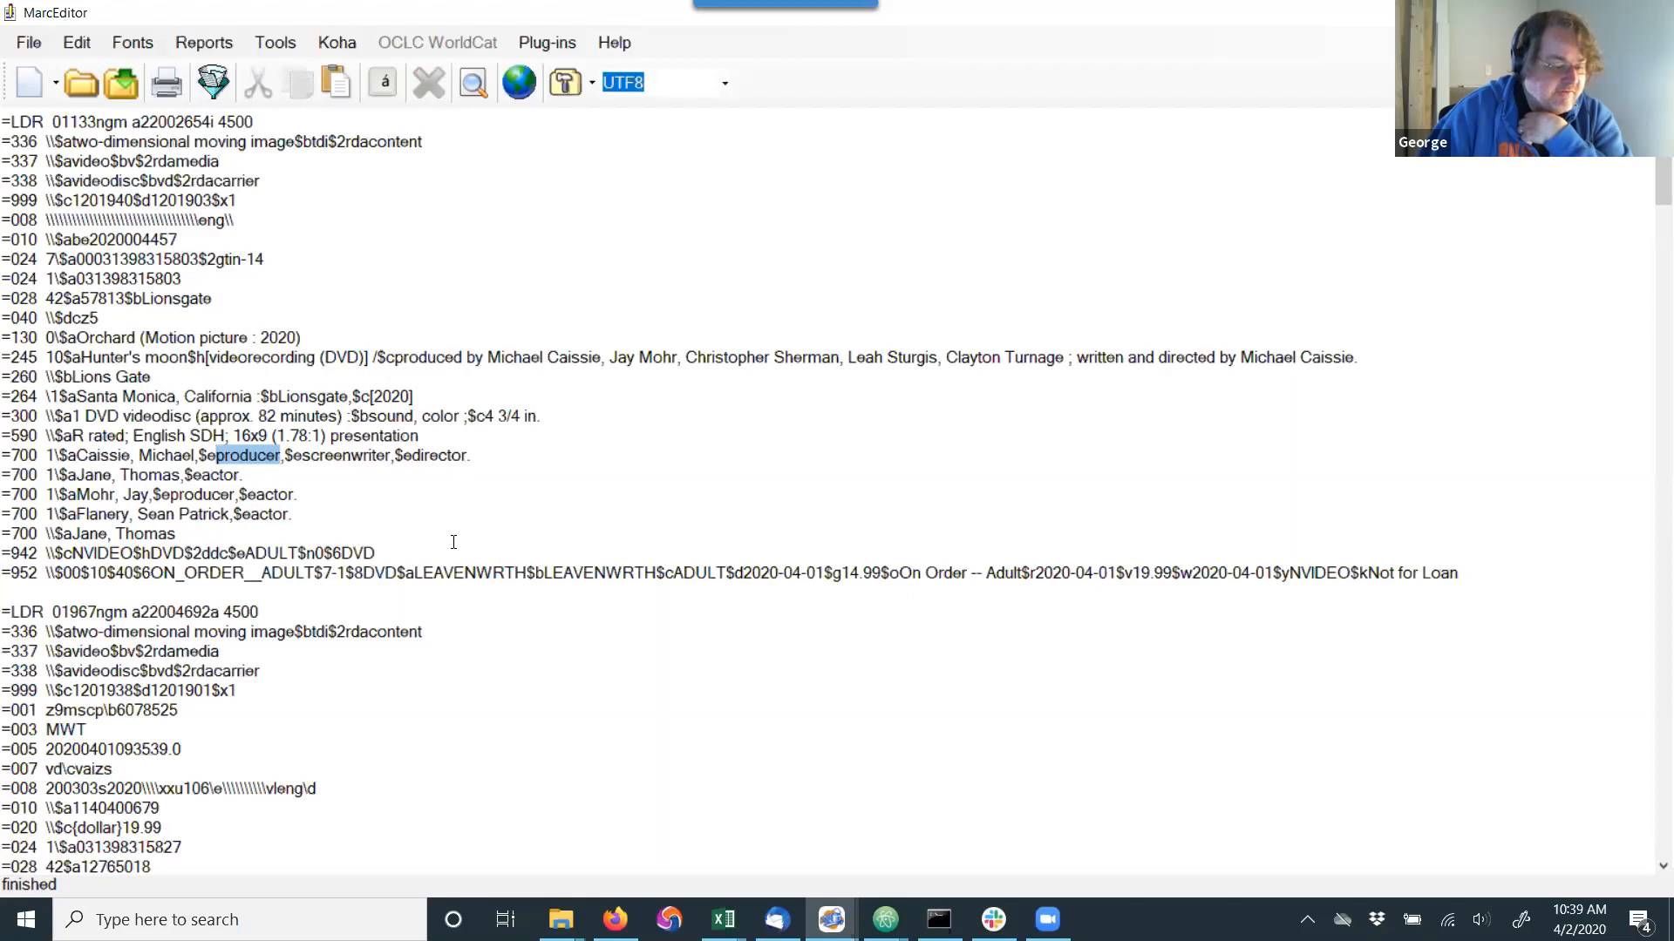
pyautogui.scroll(-2, 454, 542)
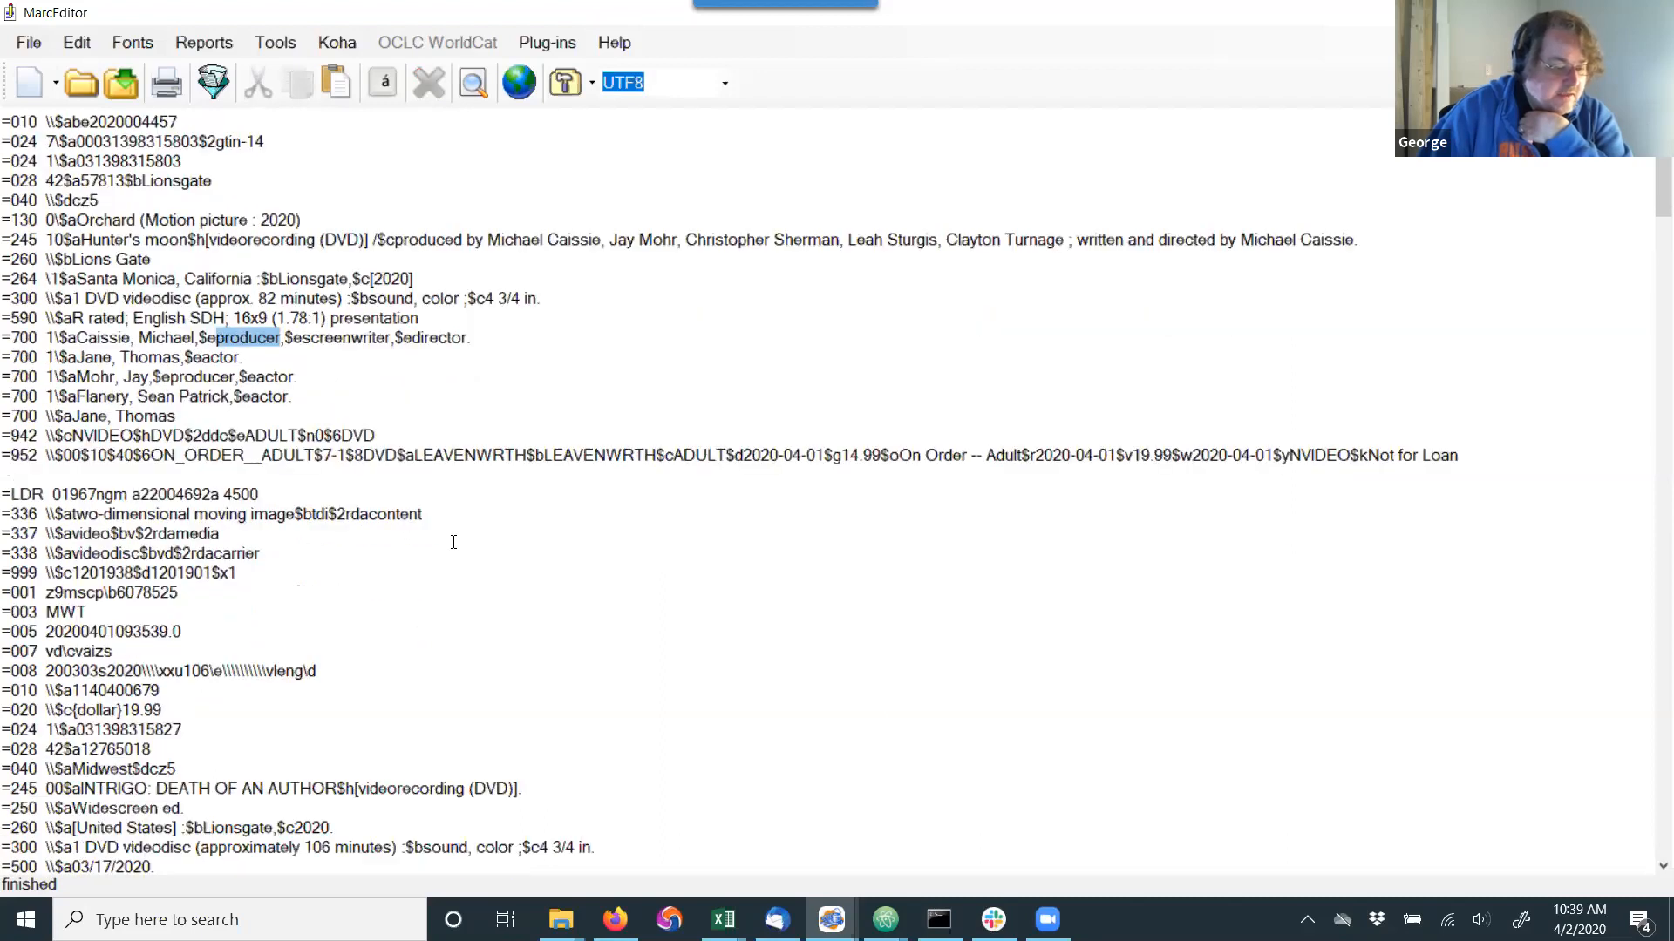
pyautogui.scroll(-3, 453, 543)
pyautogui.scroll(2, 453, 542)
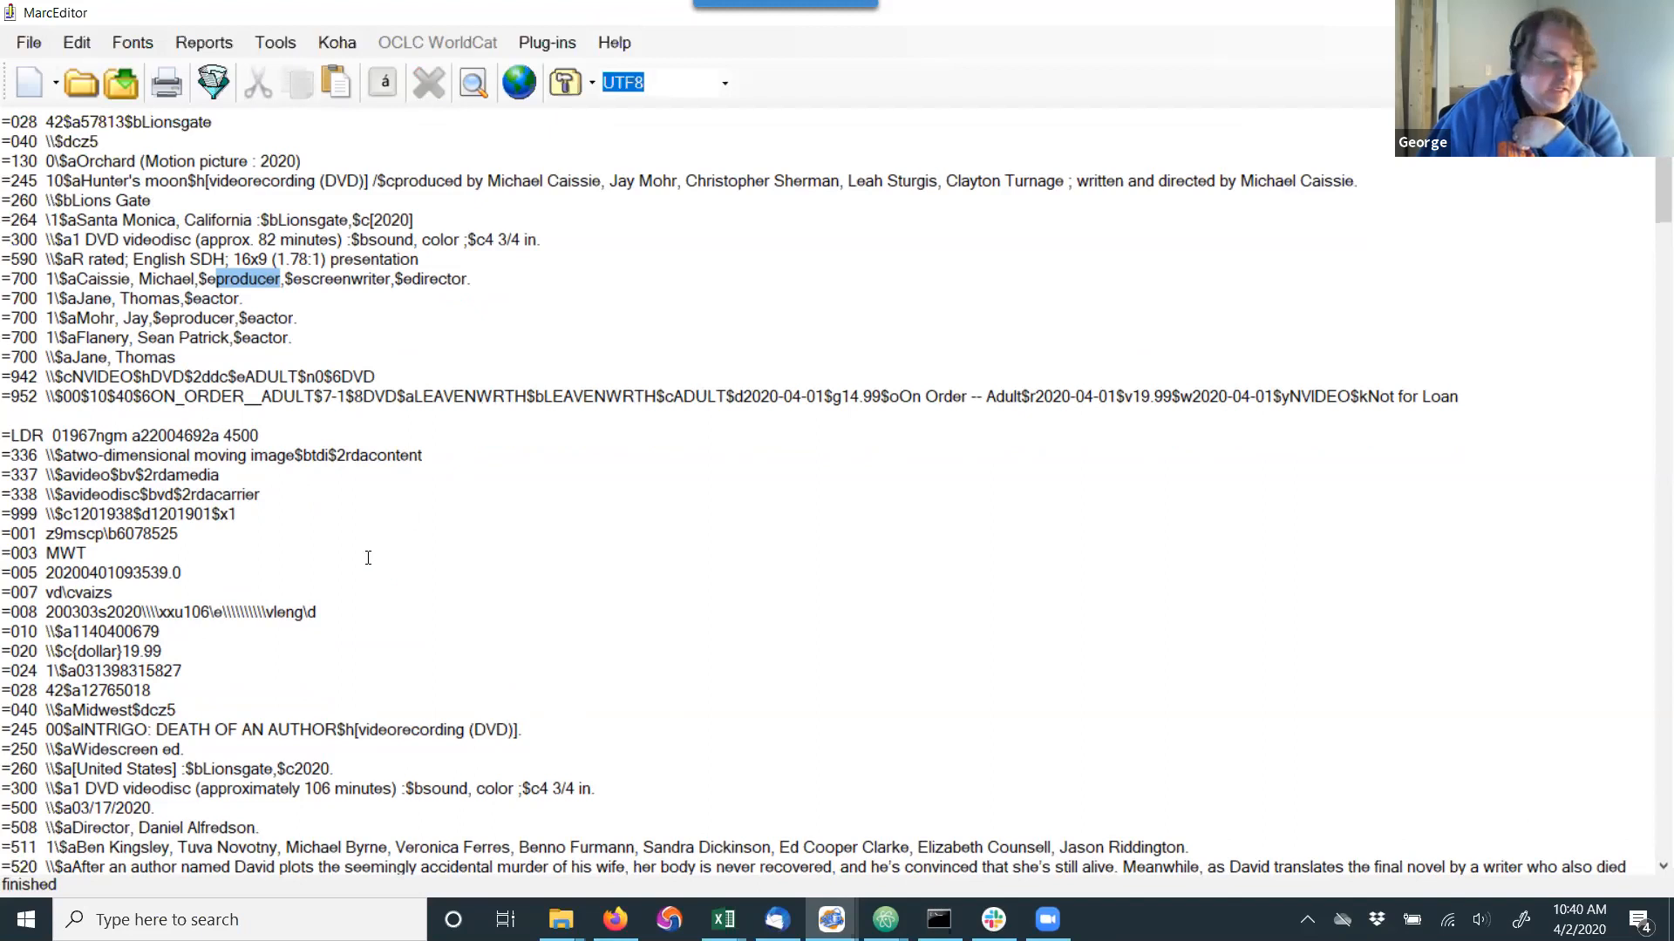
pyautogui.scroll(3, 546, 375)
pyautogui.click(551, 282)
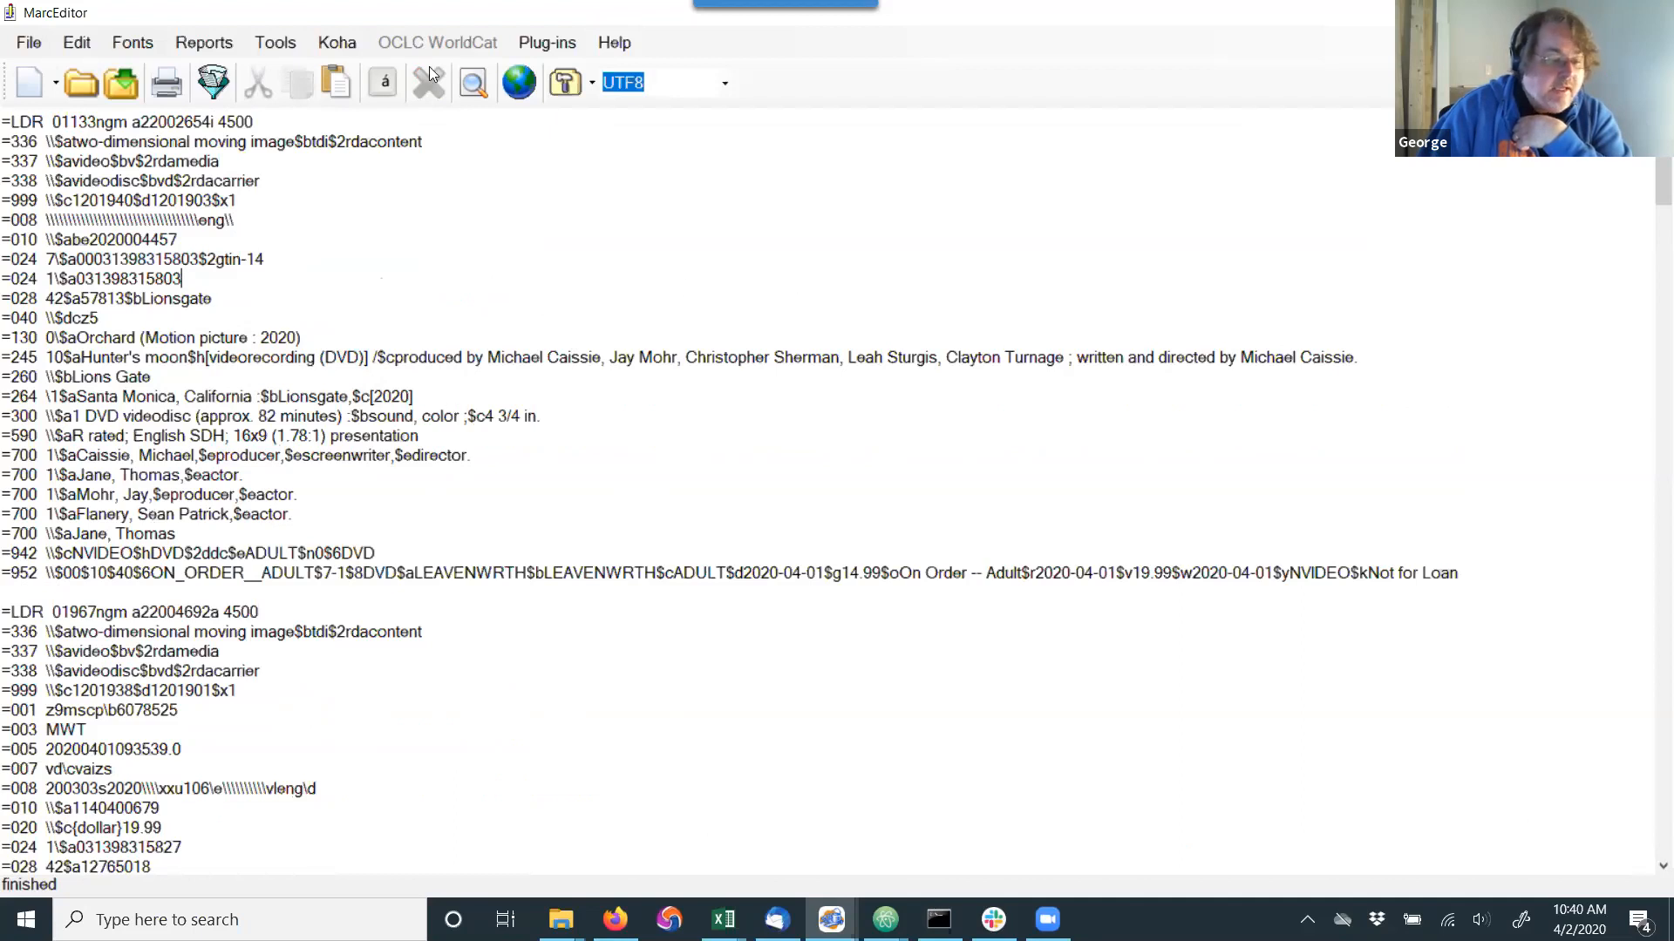
# Update the edited records in Koha with Update/Create, declining to update the item data.
pyautogui.click(347, 46)
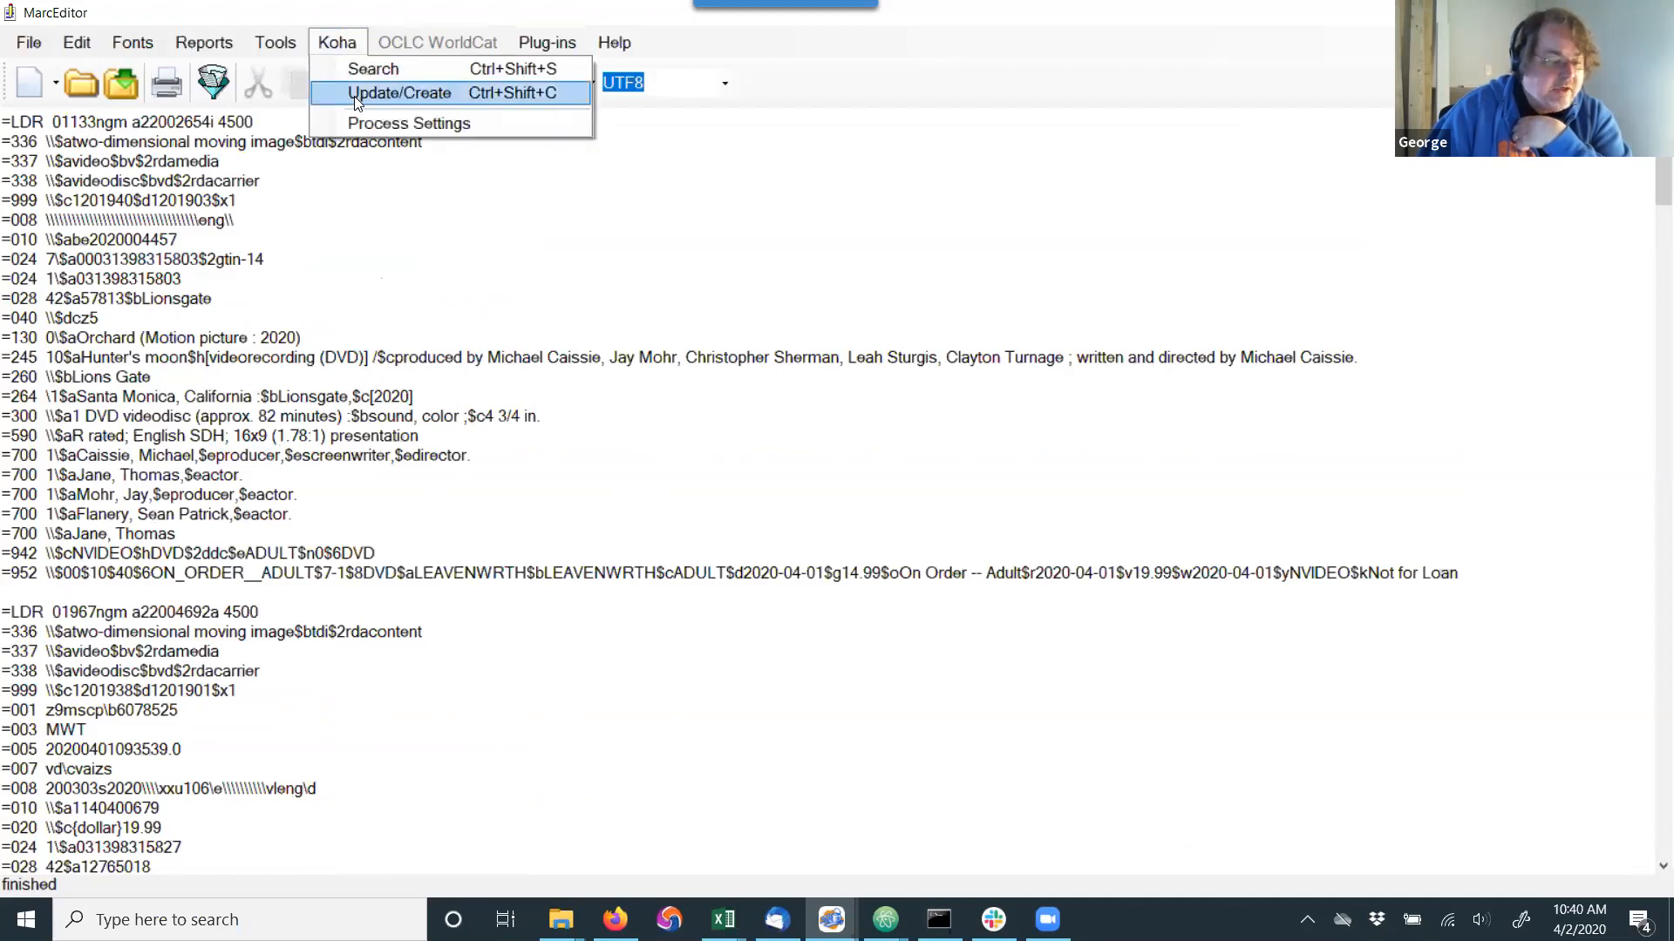
pyautogui.click(428, 96)
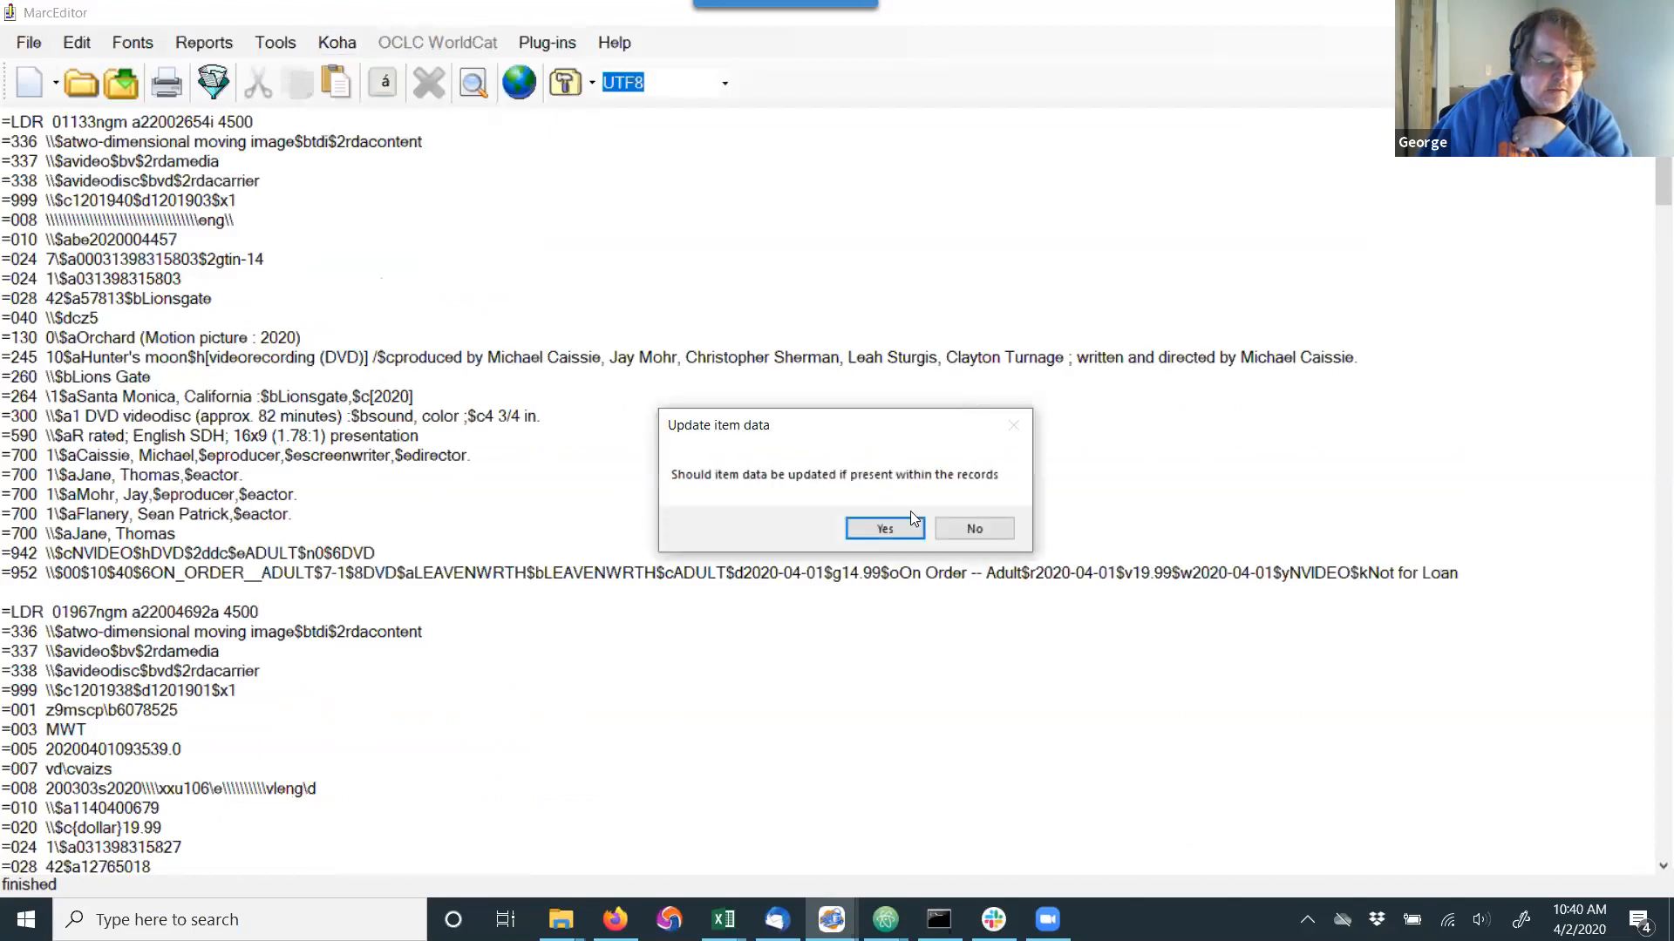
pyautogui.click(974, 529)
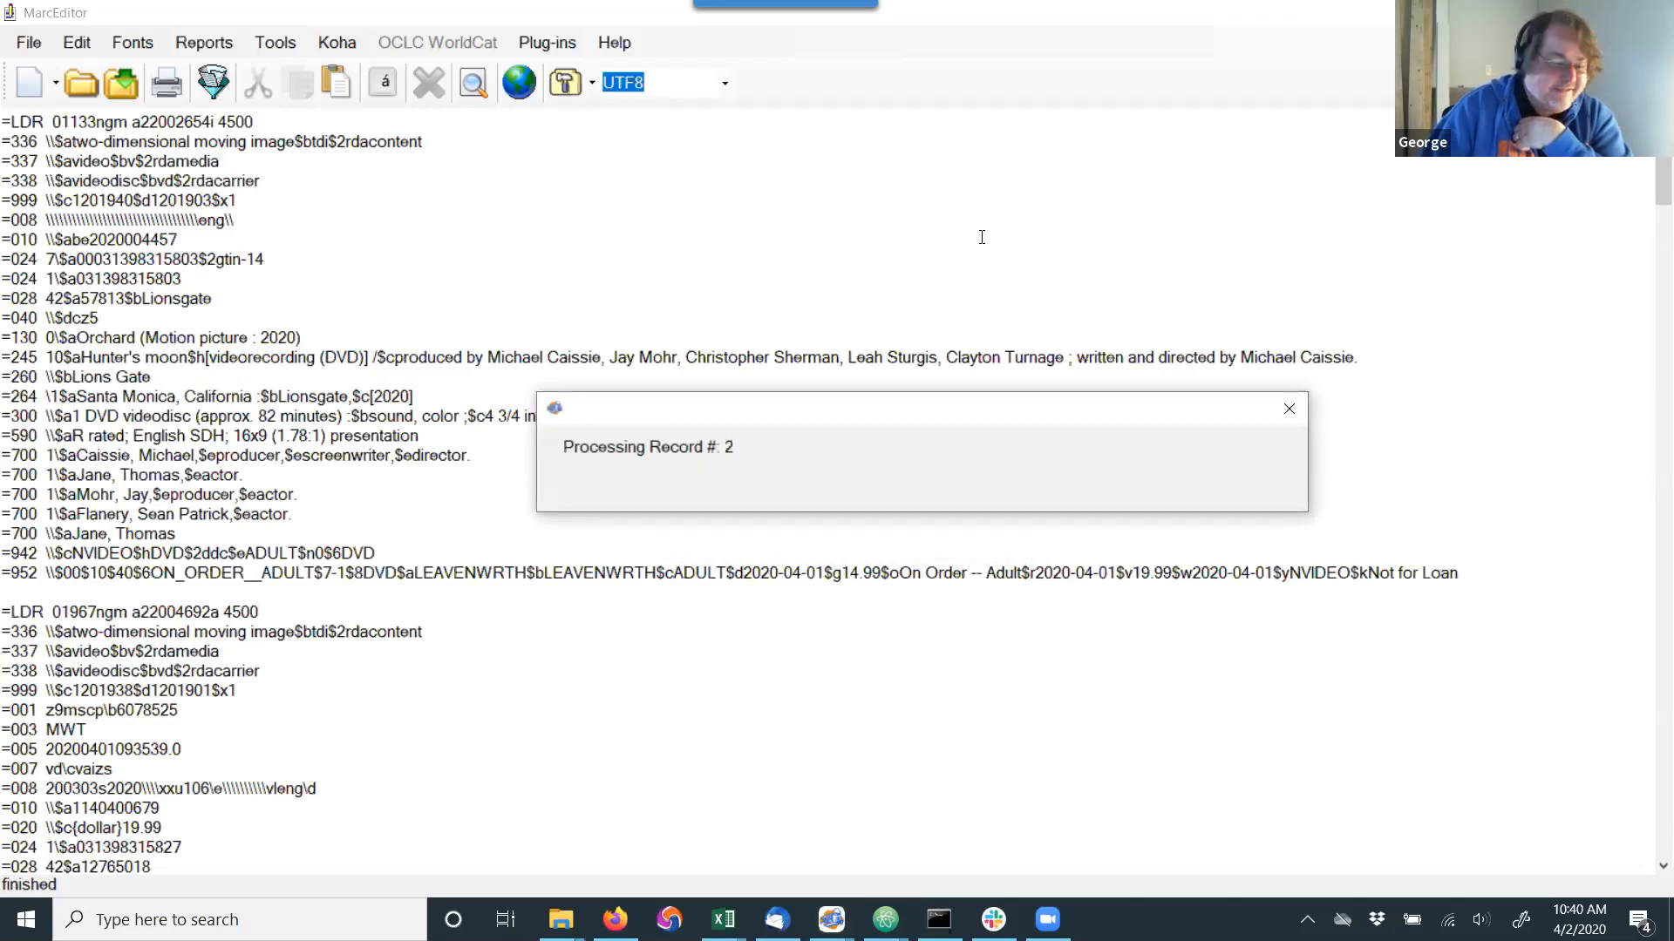
pyautogui.click(877, 523)
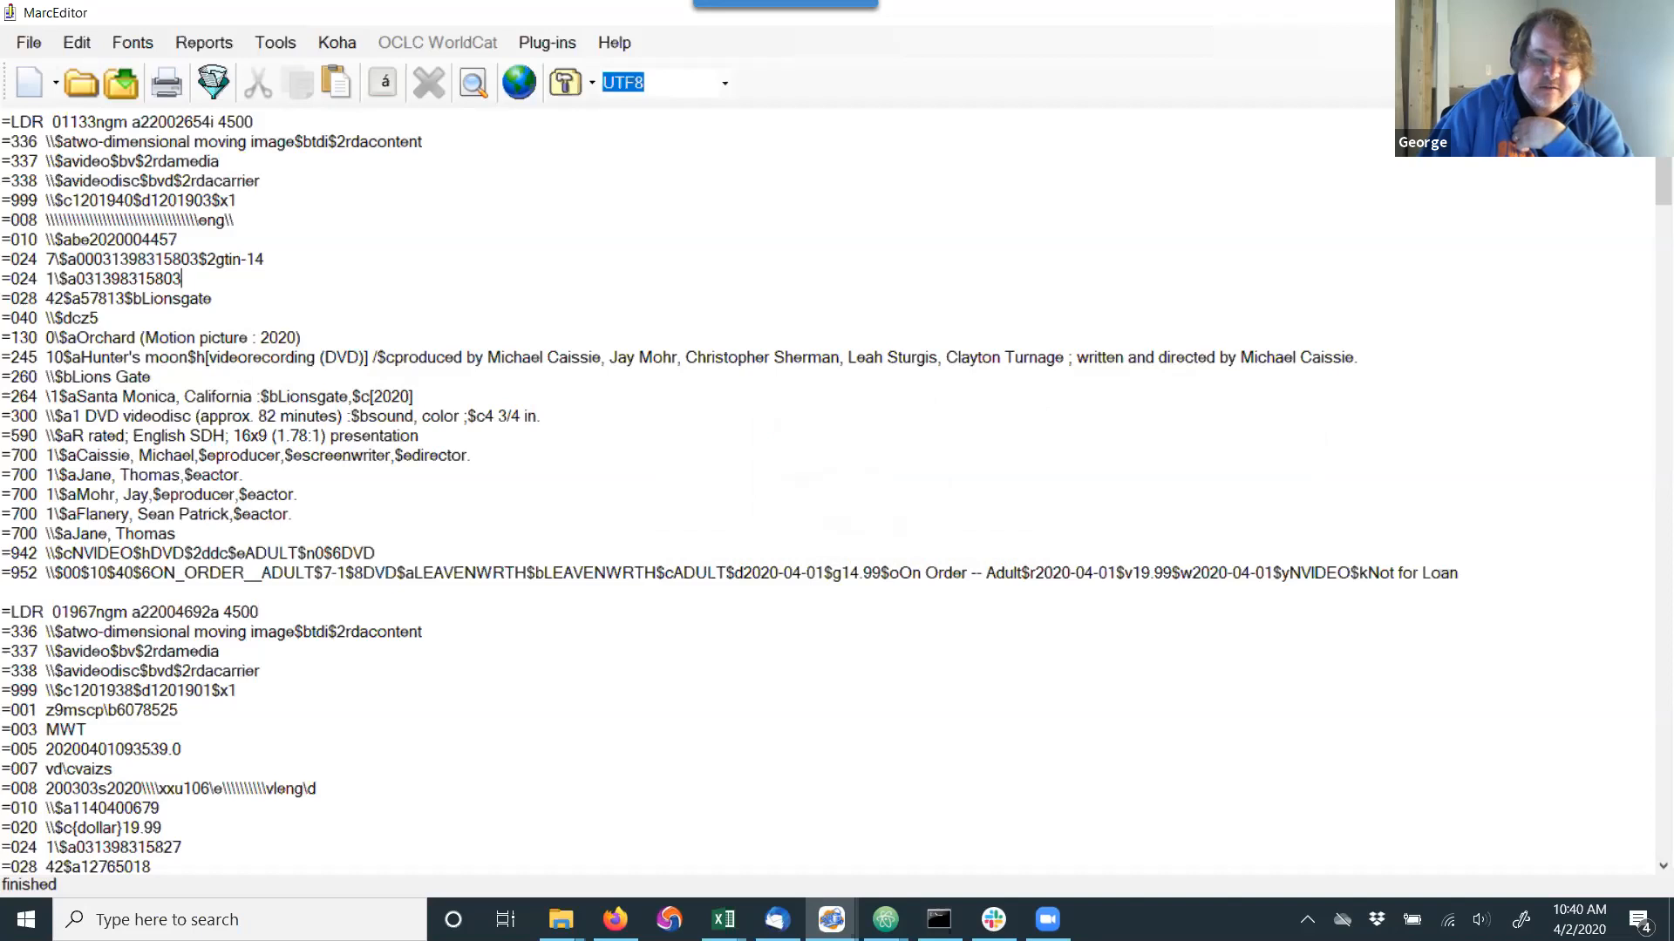
# Close MarcEditor, the MarcEdit main window and the reportresults-1.csv workbook without saving changes.
pyautogui.click(1652, 12)
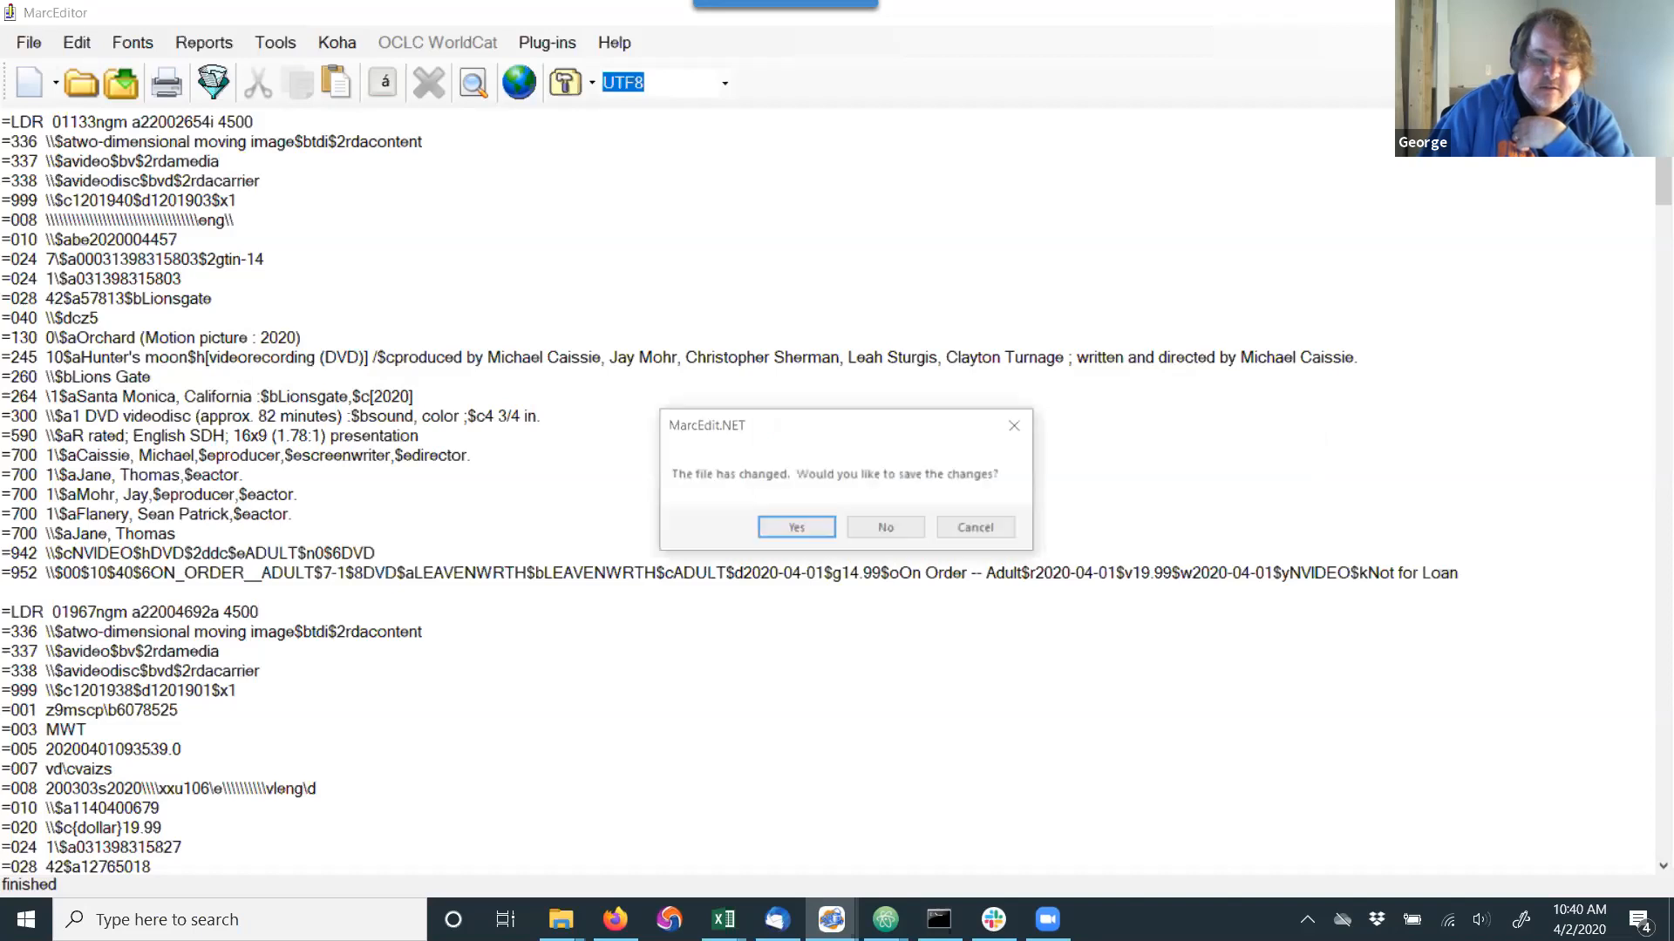
pyautogui.click(874, 534)
pyautogui.click(1109, 116)
pyautogui.click(1653, 12)
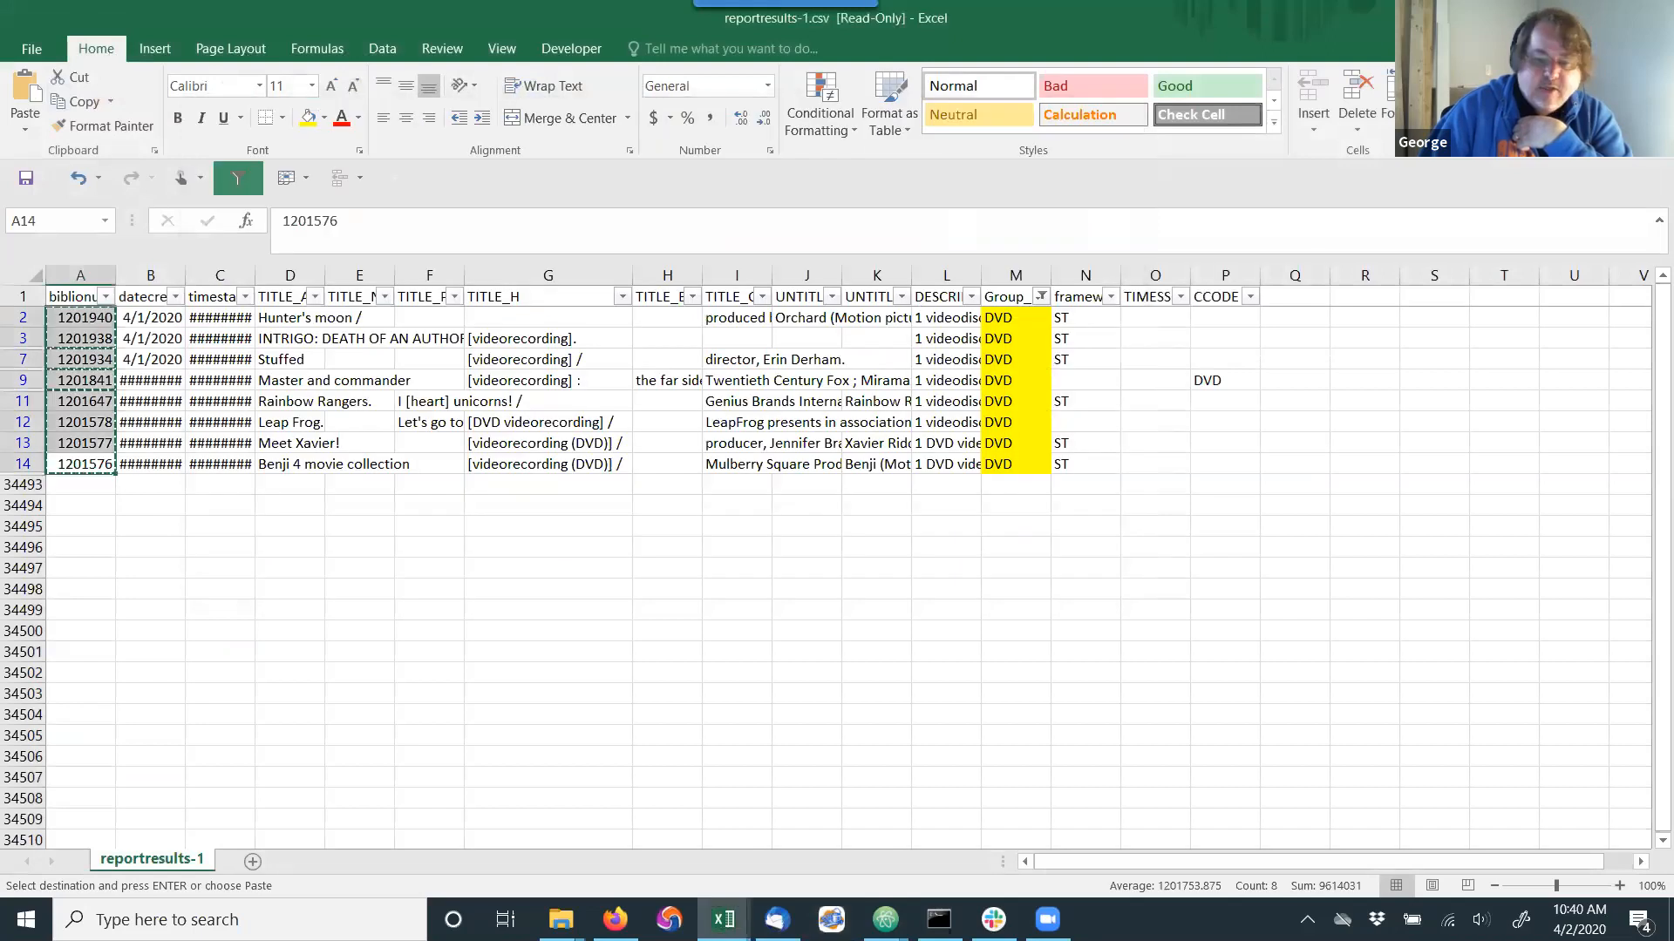
pyautogui.click(837, 503)
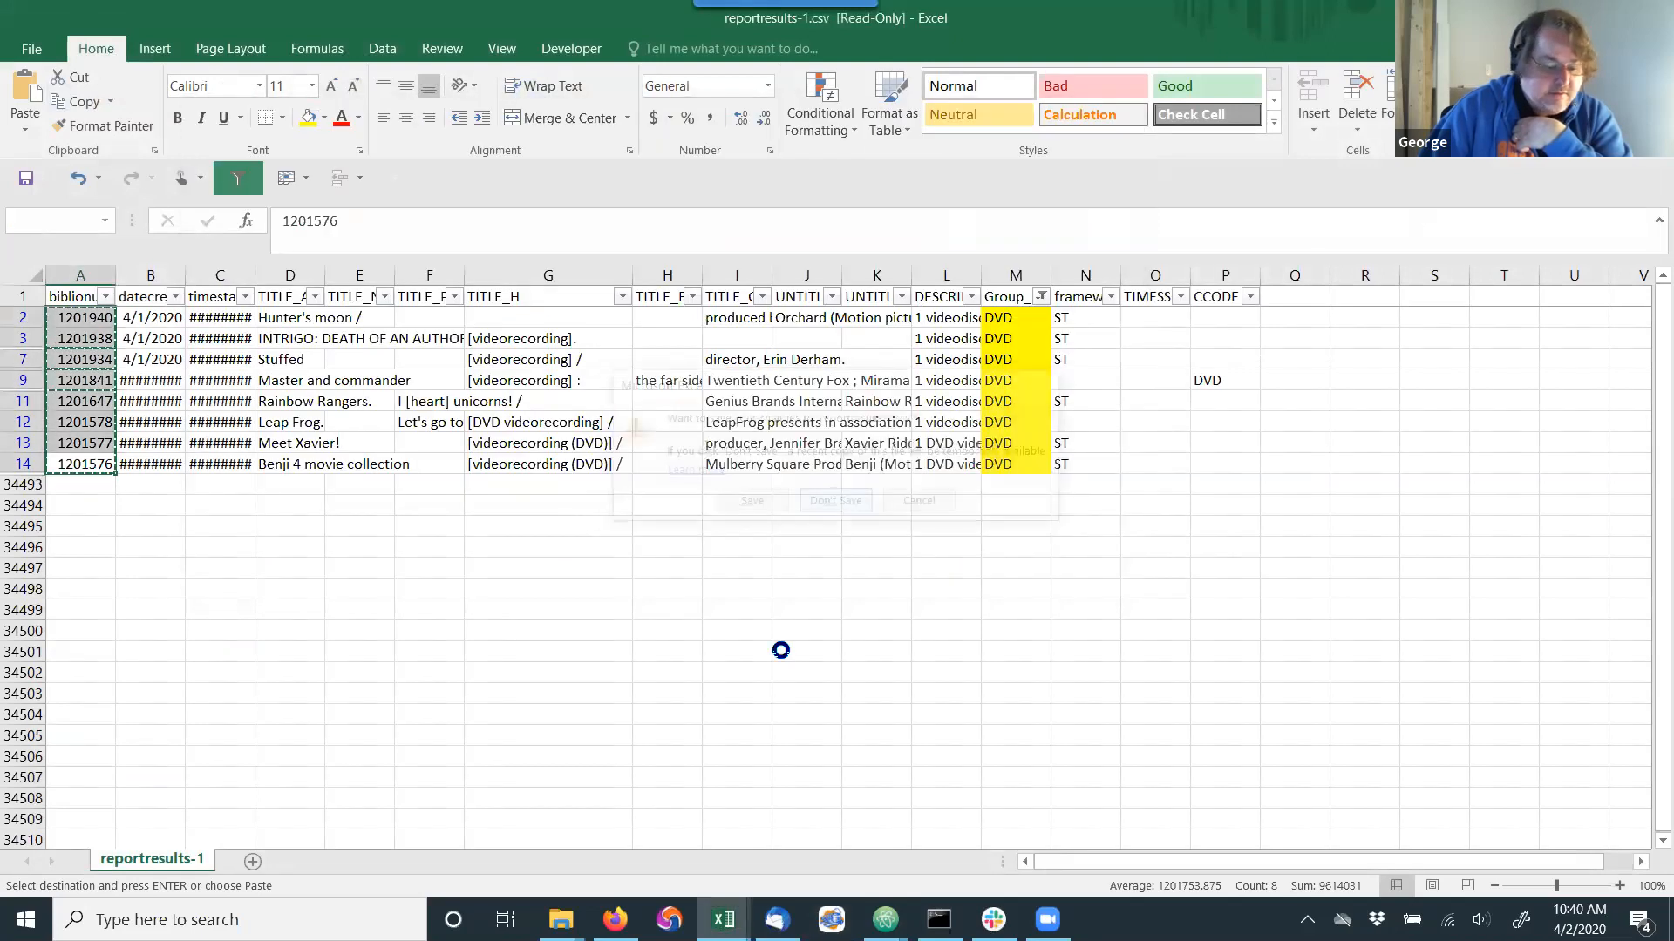
# Switch to Firefox and download the GHW - Videos without links report as a CSV file.
pyautogui.click(616, 919)
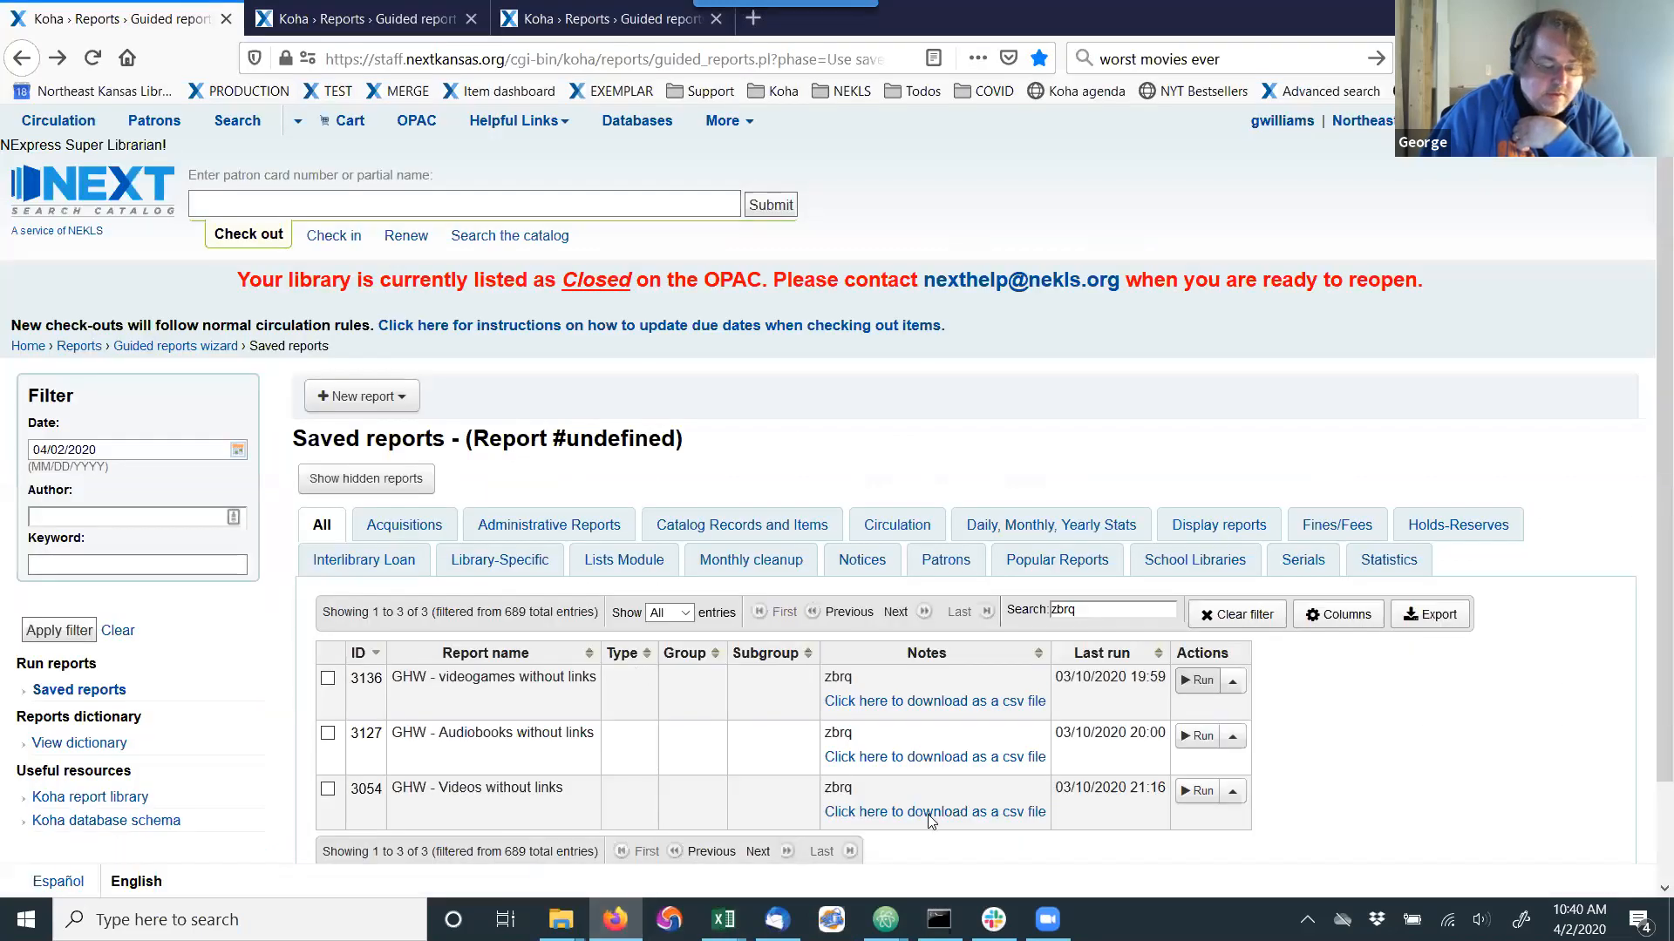
pyautogui.click(933, 818)
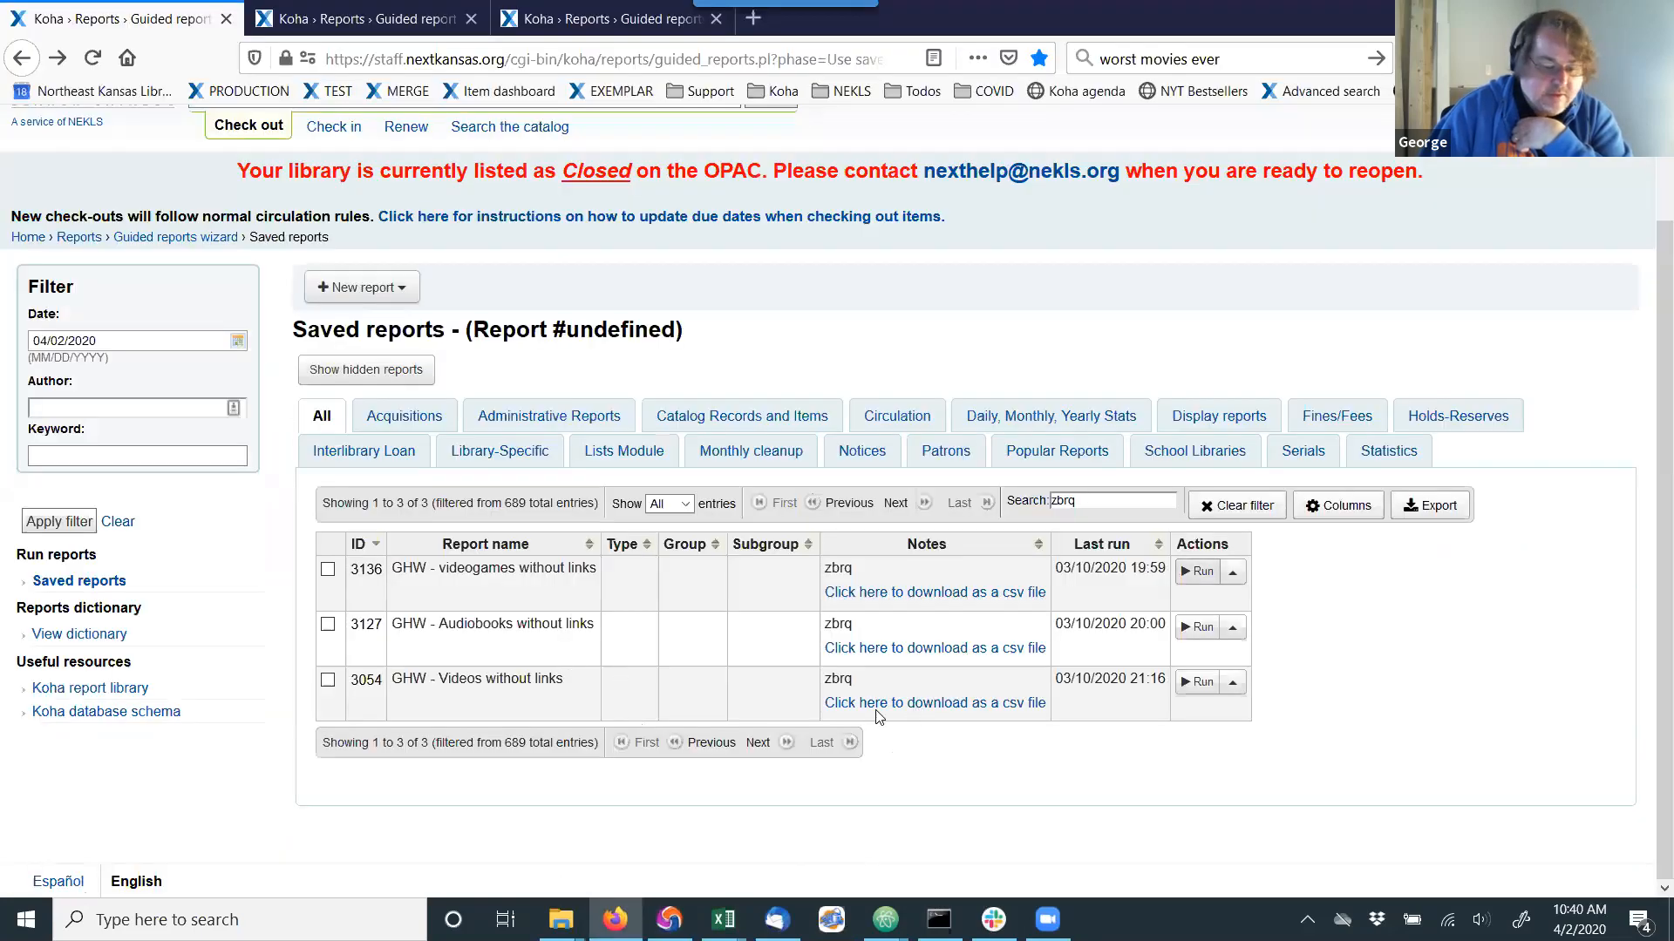
pyautogui.click(878, 708)
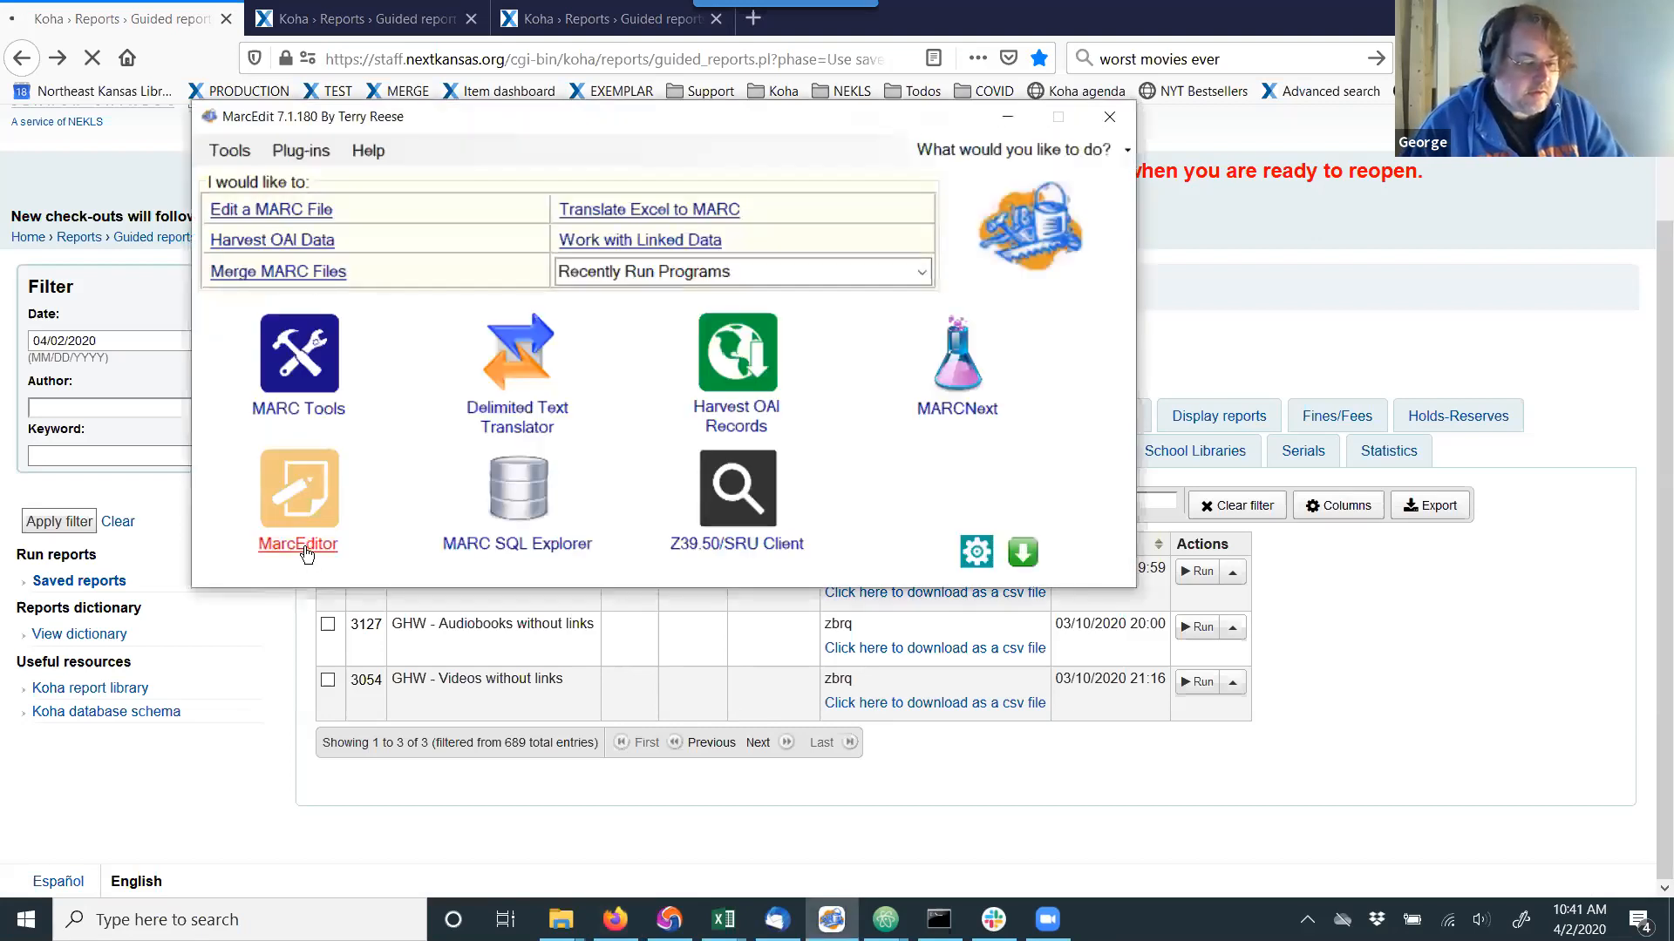
# Open MarcEditor's Task Manager and open the Convert to DVD task in the Videos group for editing.
pyautogui.click(306, 548)
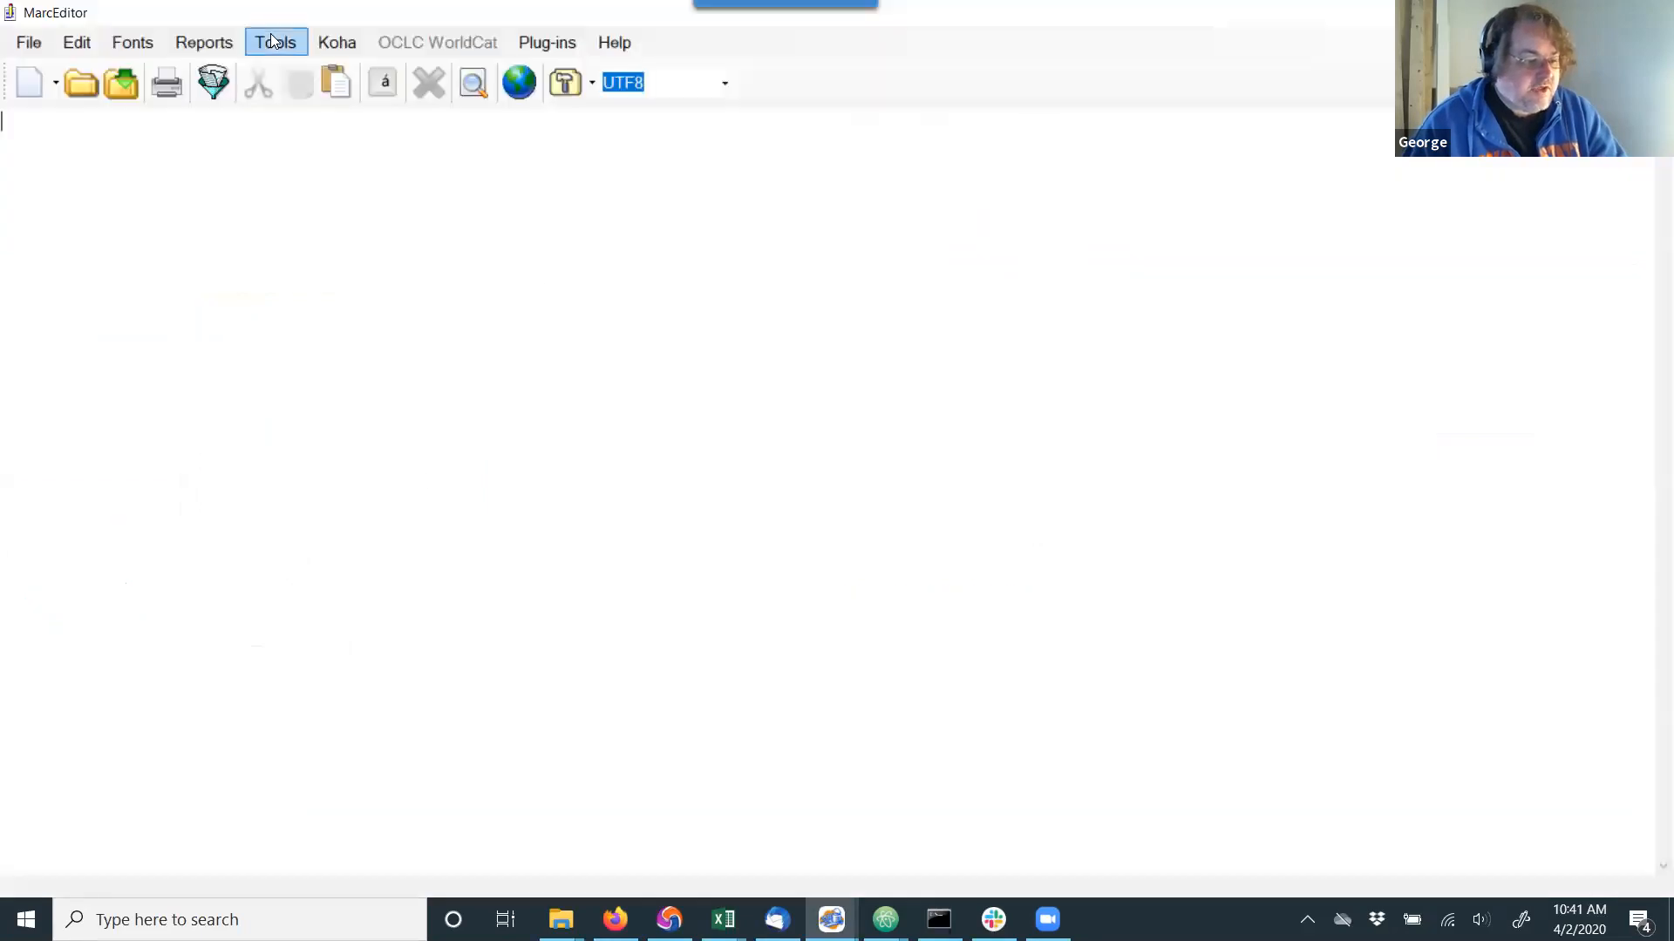
pyautogui.click(272, 41)
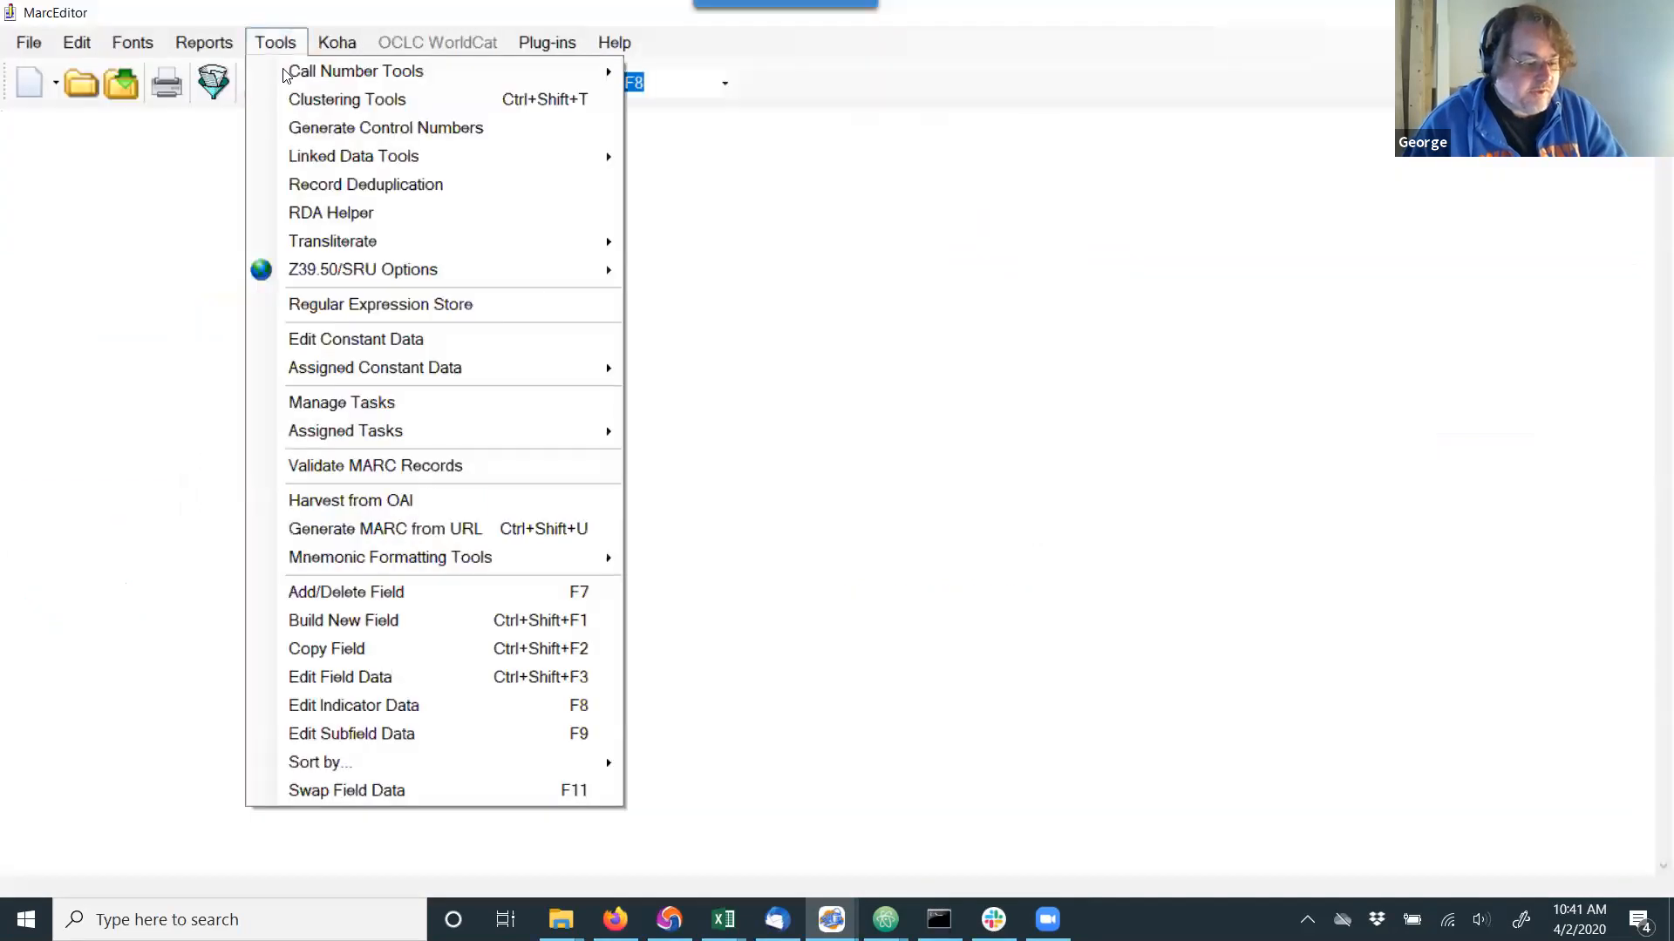
pyautogui.click(355, 405)
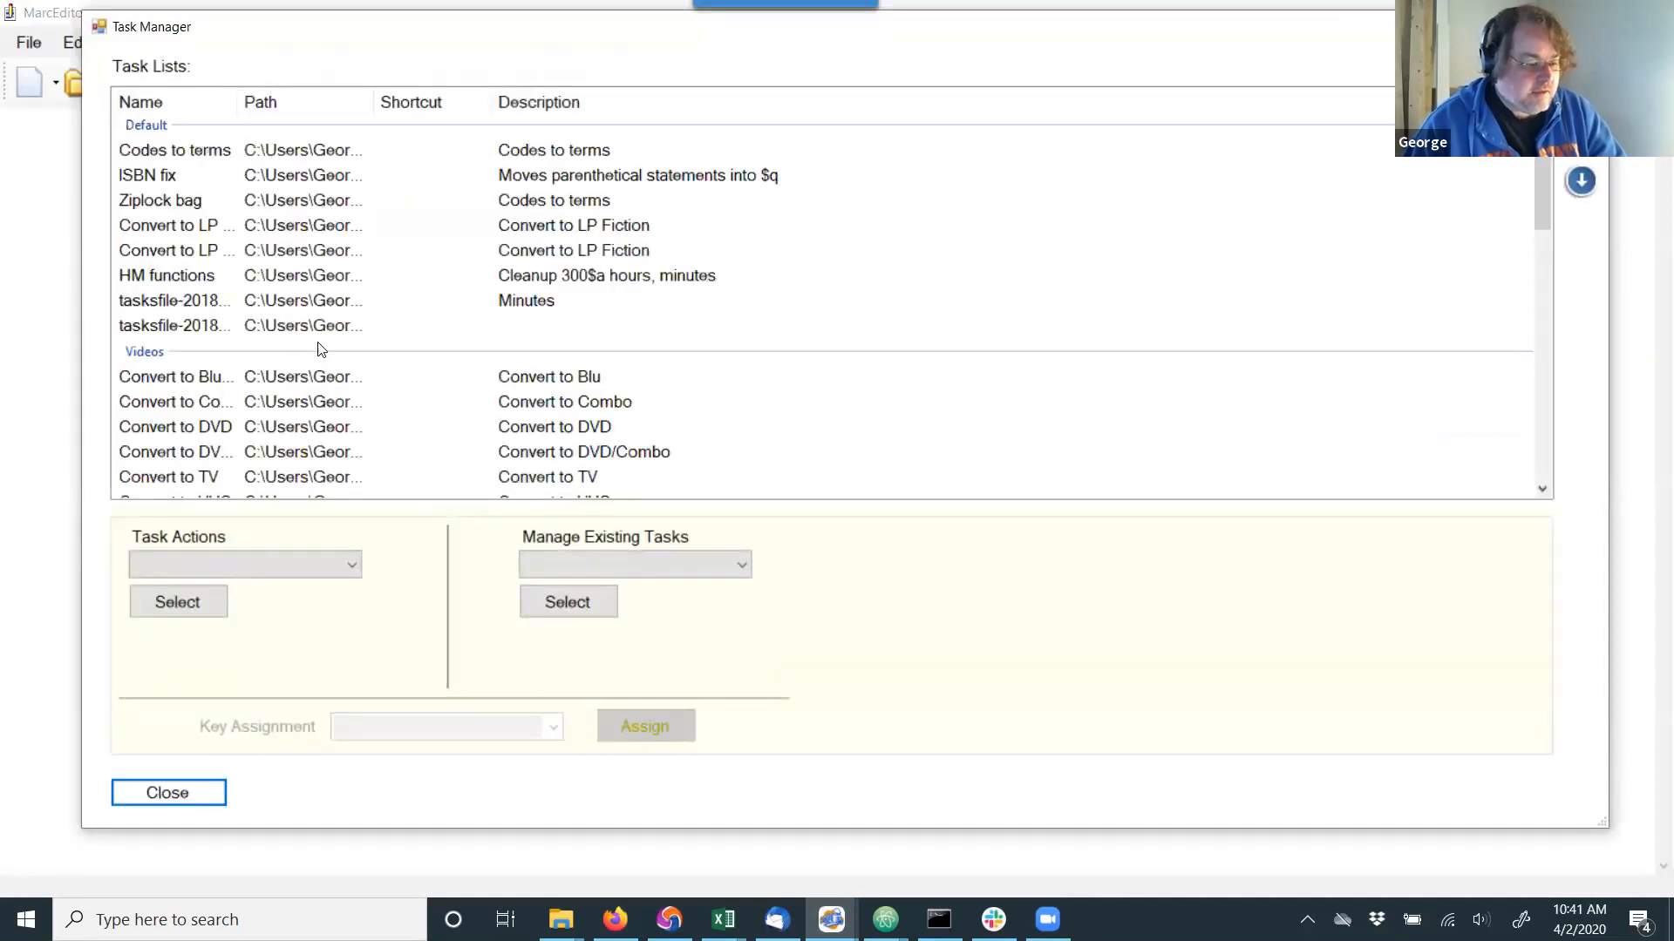
pyautogui.scroll(-1, 321, 348)
pyautogui.click(204, 363)
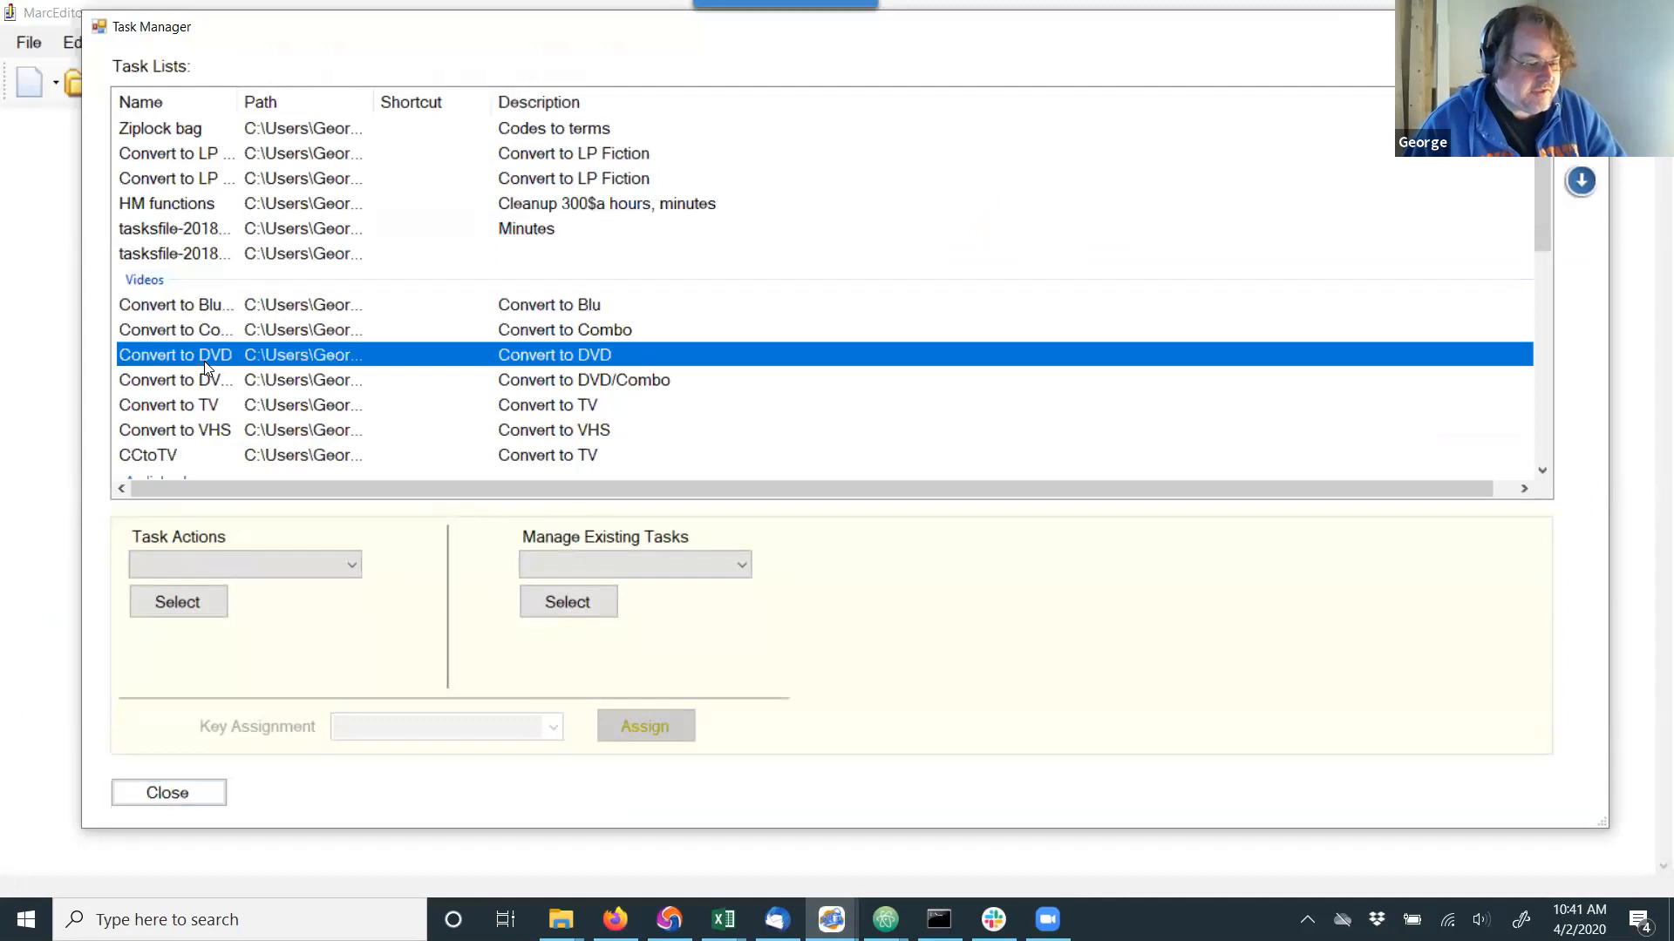
pyautogui.click(231, 577)
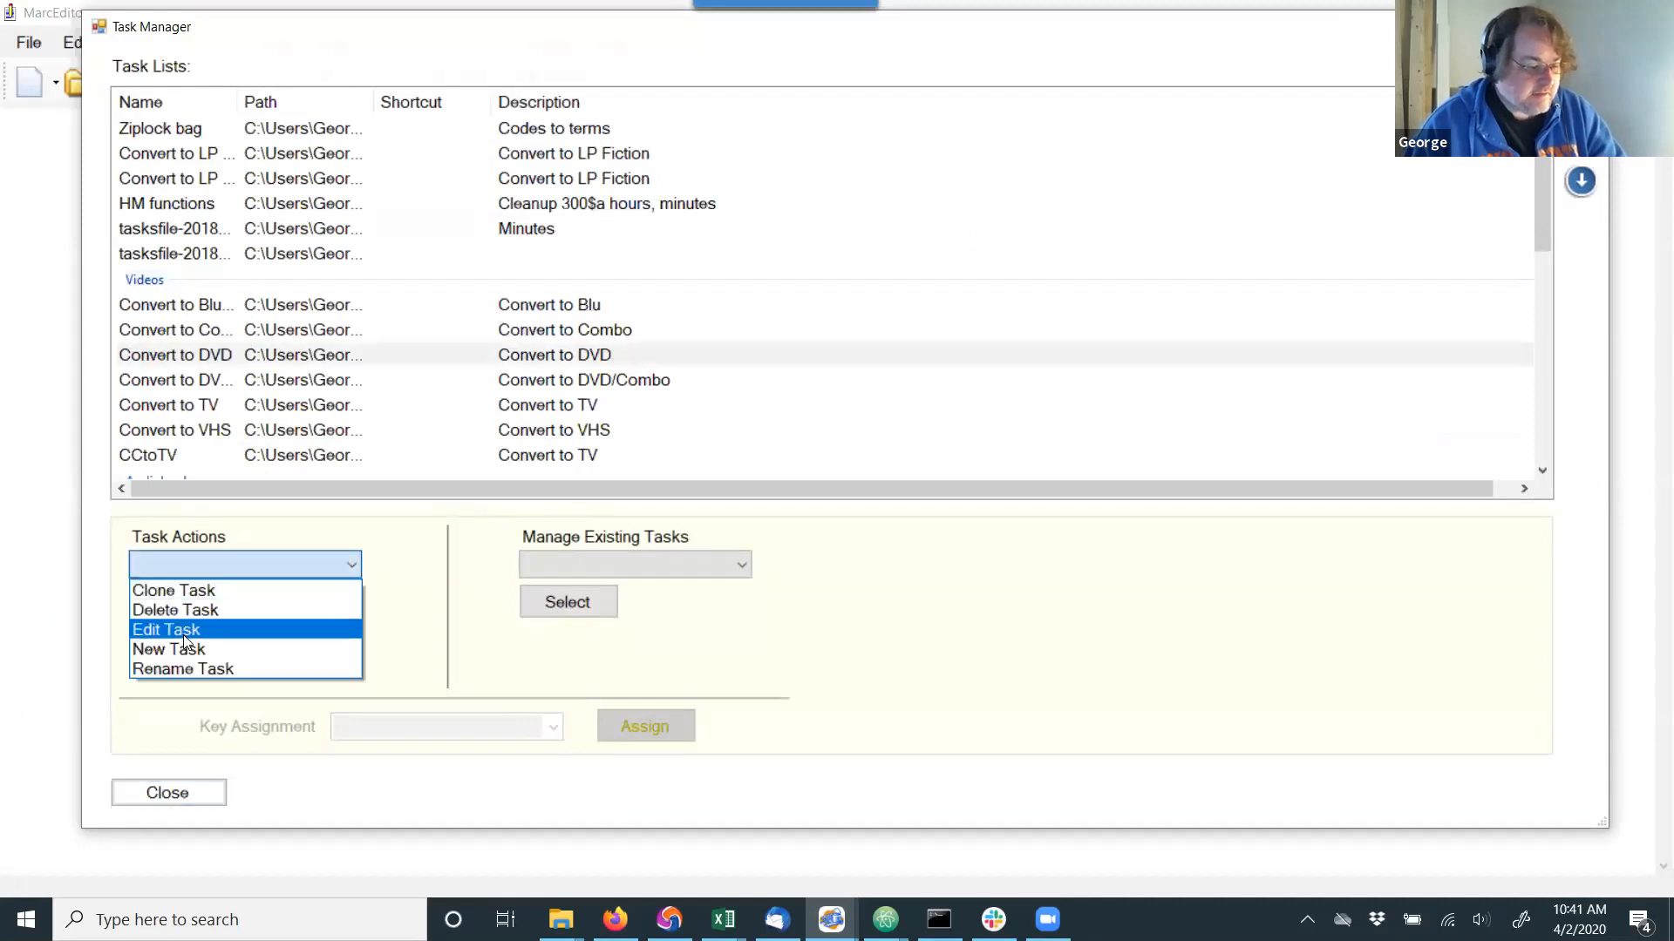
pyautogui.click(184, 635)
pyautogui.click(172, 605)
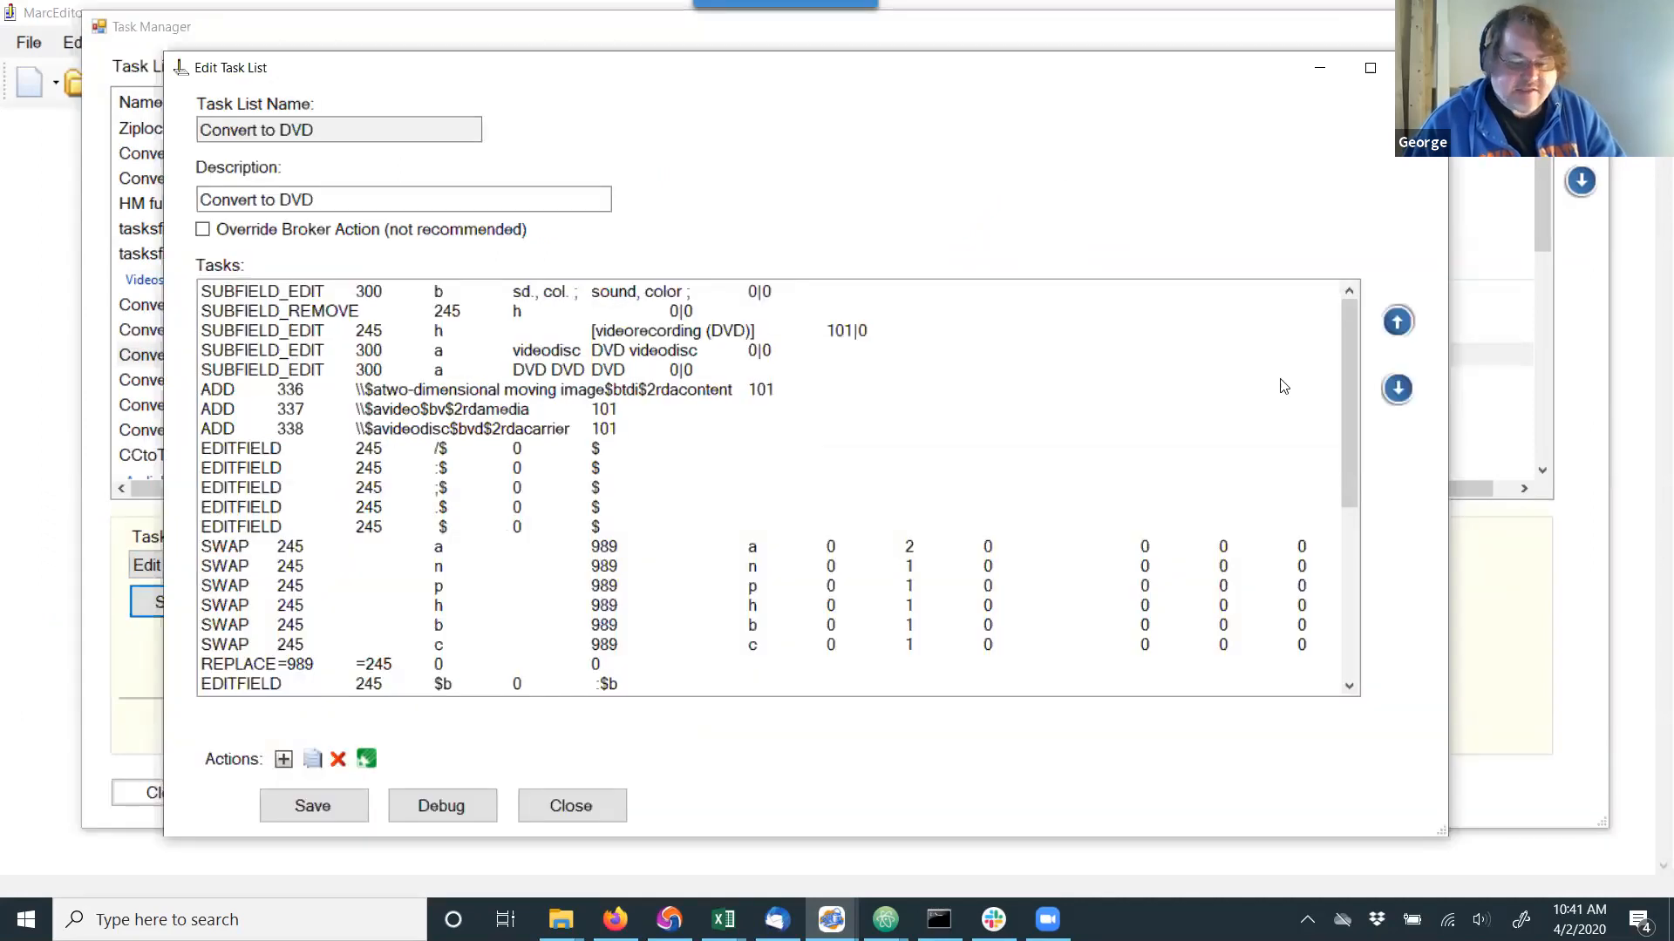
# Examine the full list of operations in the Convert to DVD task, including its 245, 300 and 942 field edits.
pyautogui.moveTo(1354, 394); pyautogui.dragTo(1358, 460)
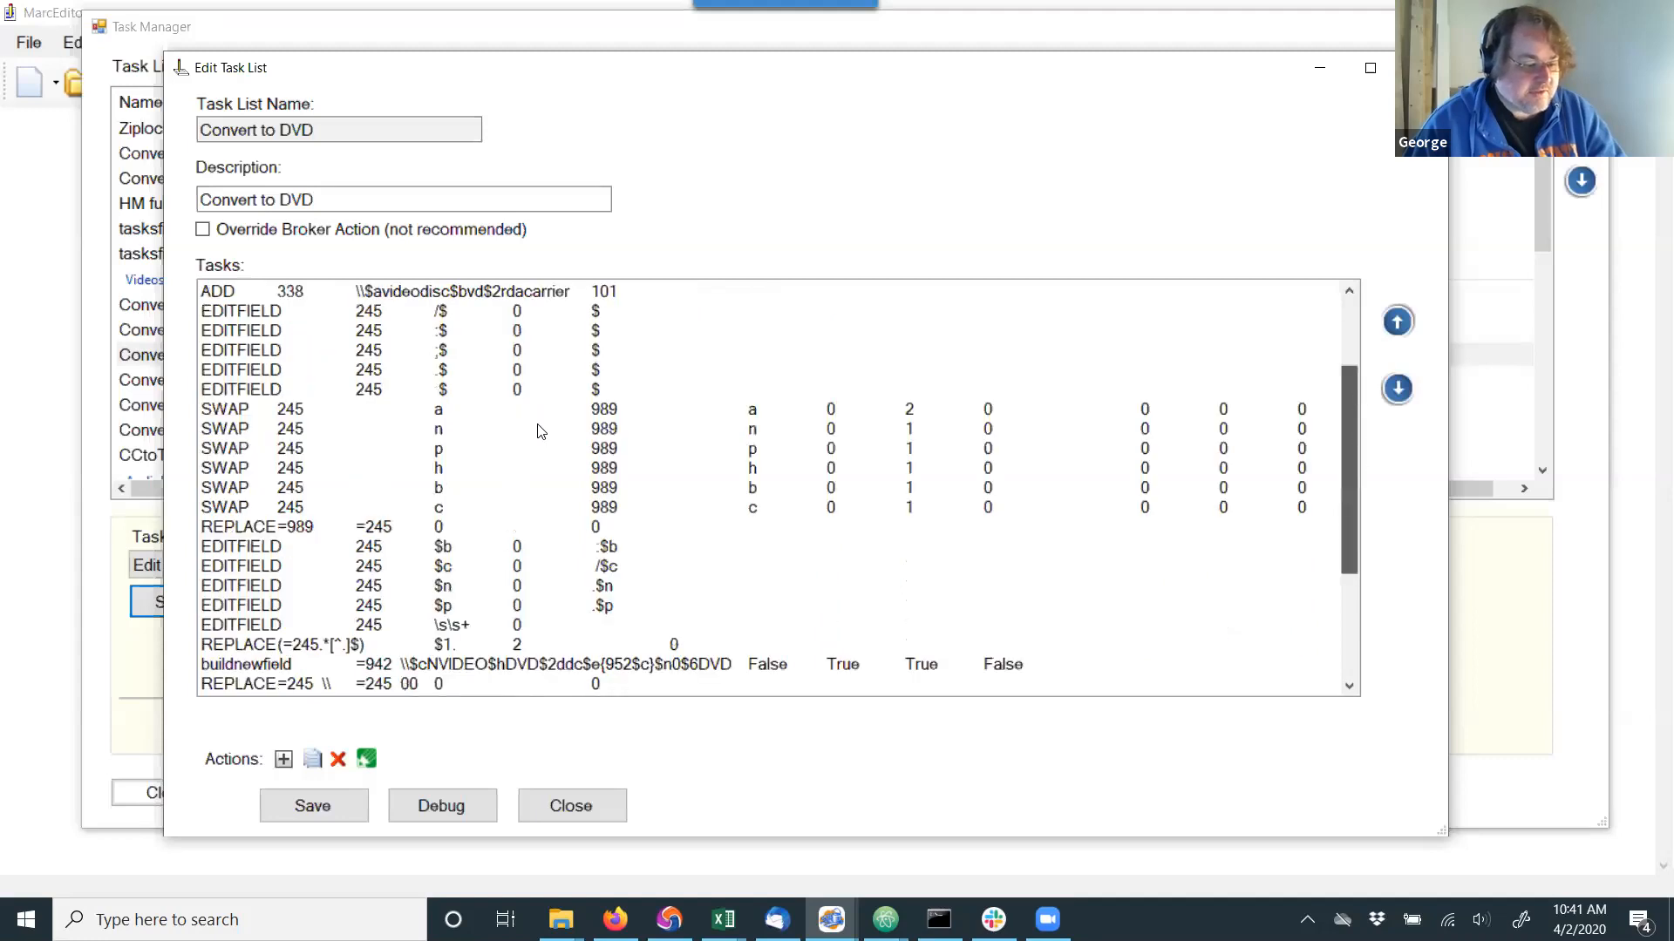
pyautogui.scroll(-1, 427, 410)
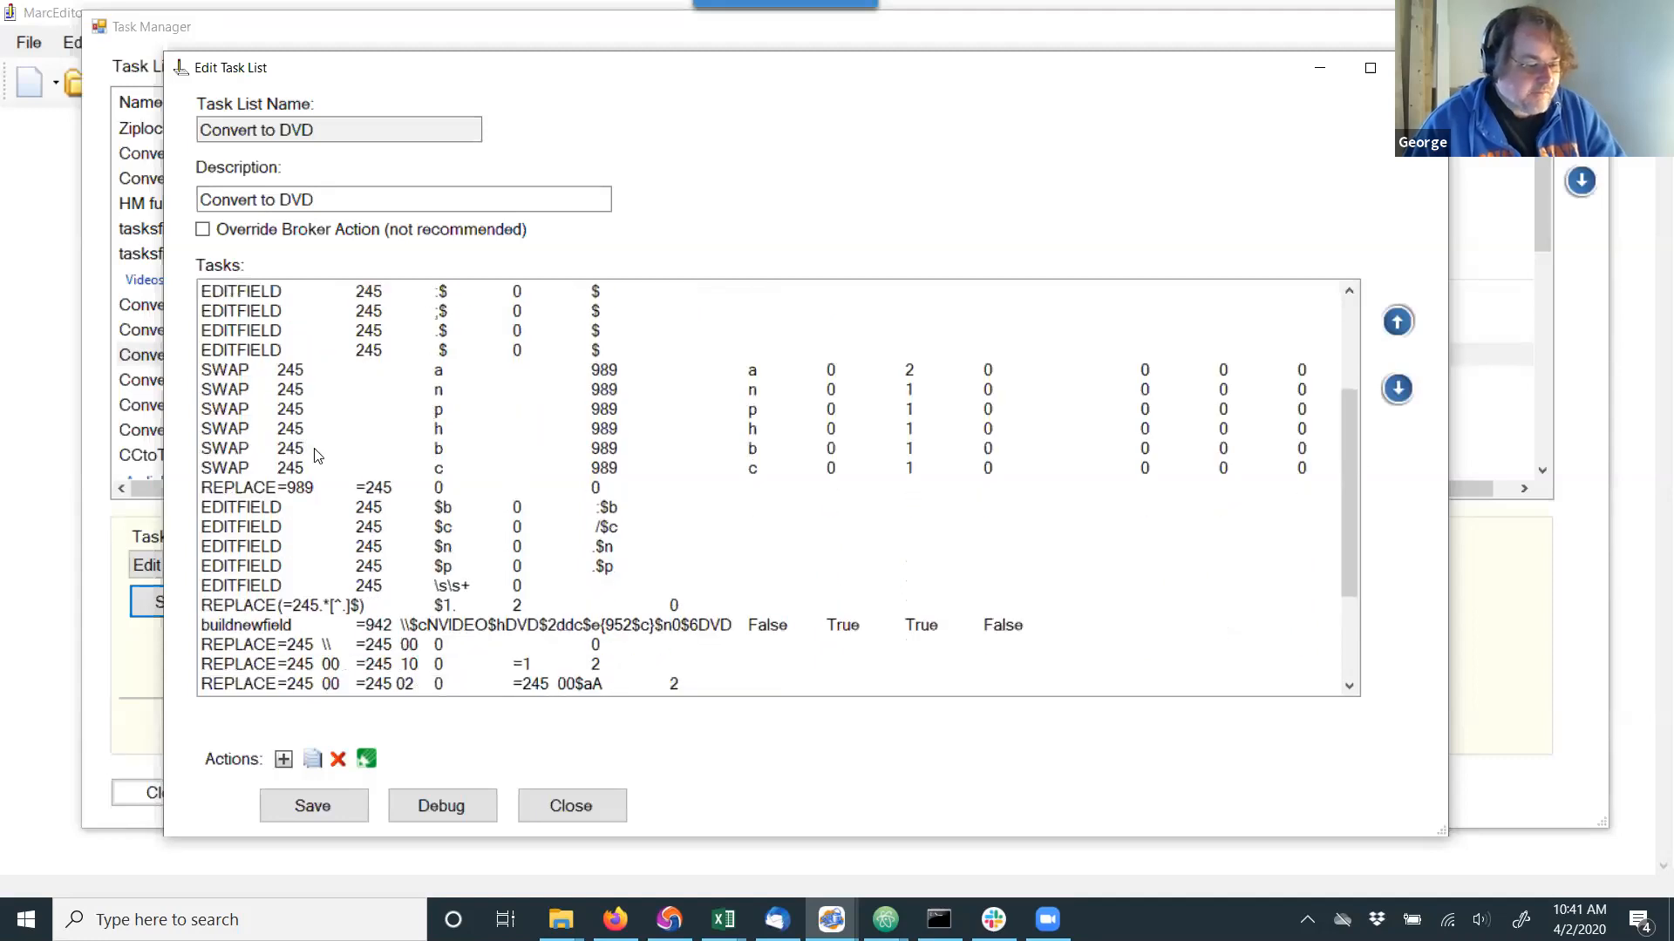
pyautogui.scroll(-2, 272, 389)
pyautogui.scroll(-1, 272, 389)
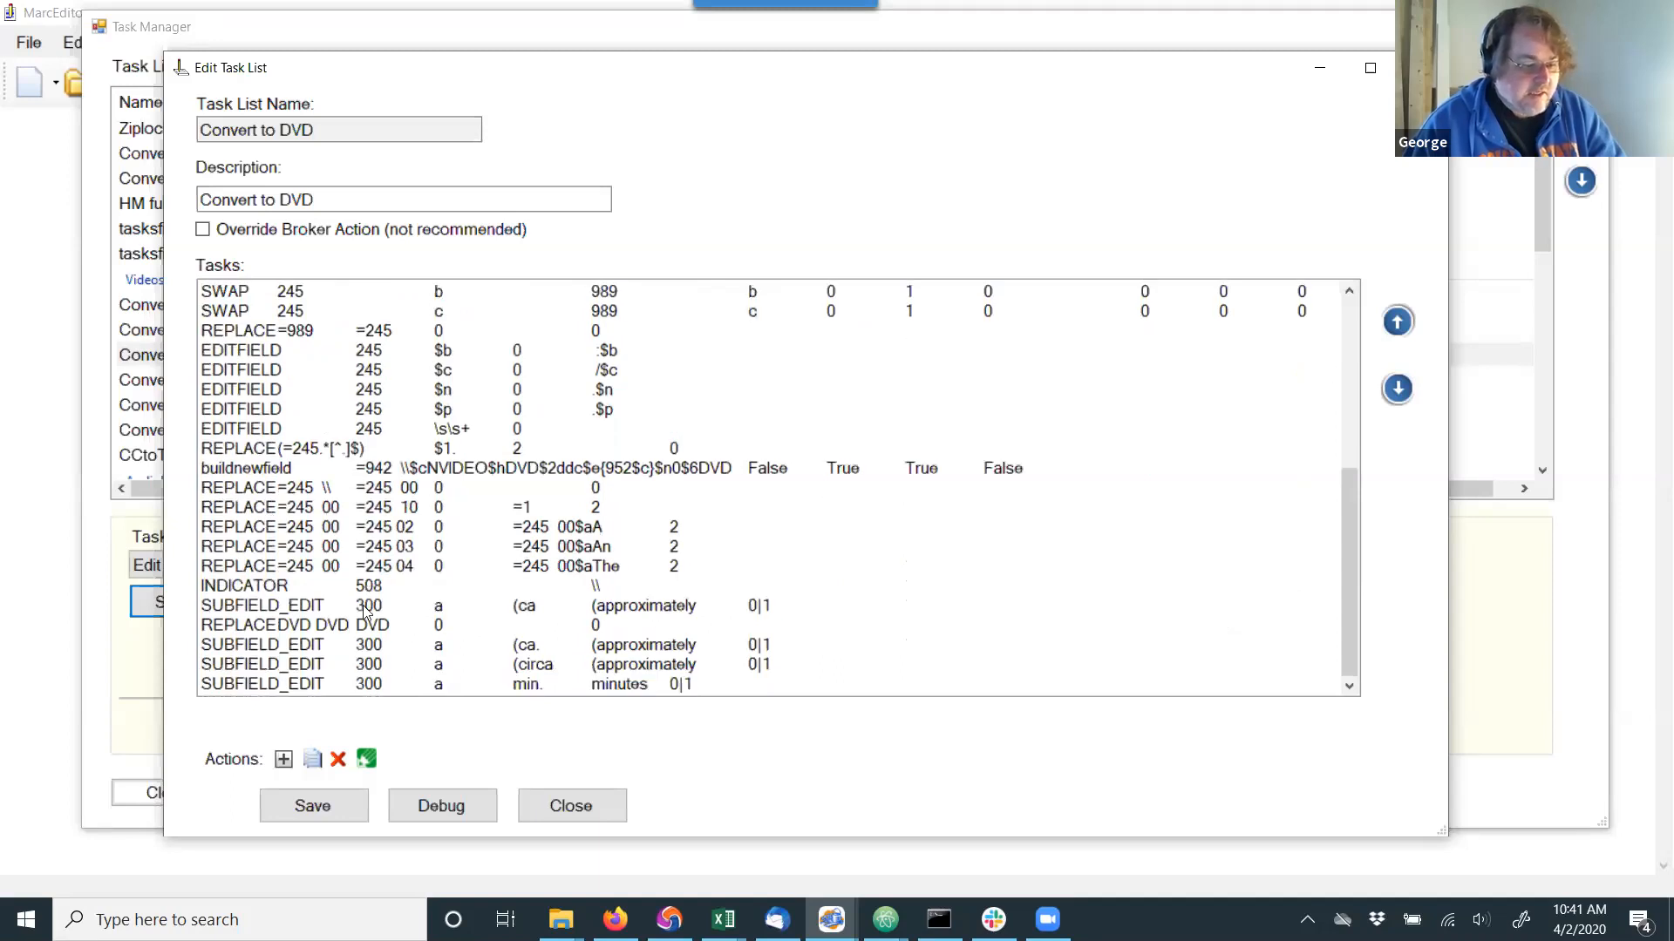
pyautogui.scroll(5, 366, 605)
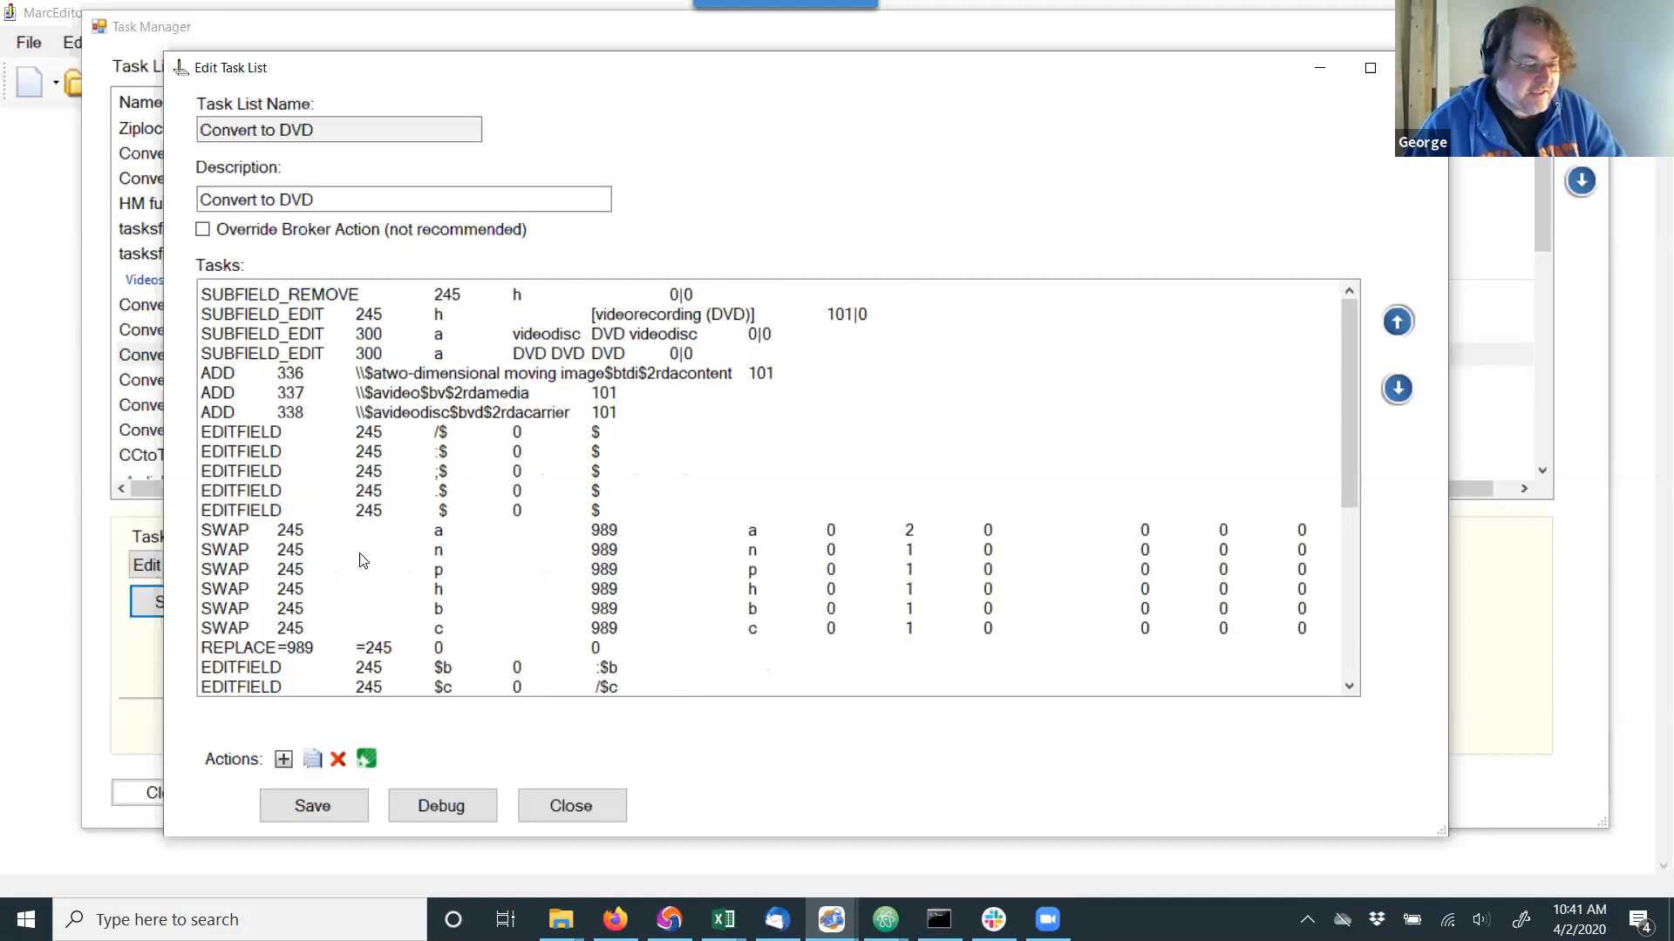
pyautogui.scroll(1, 287, 423)
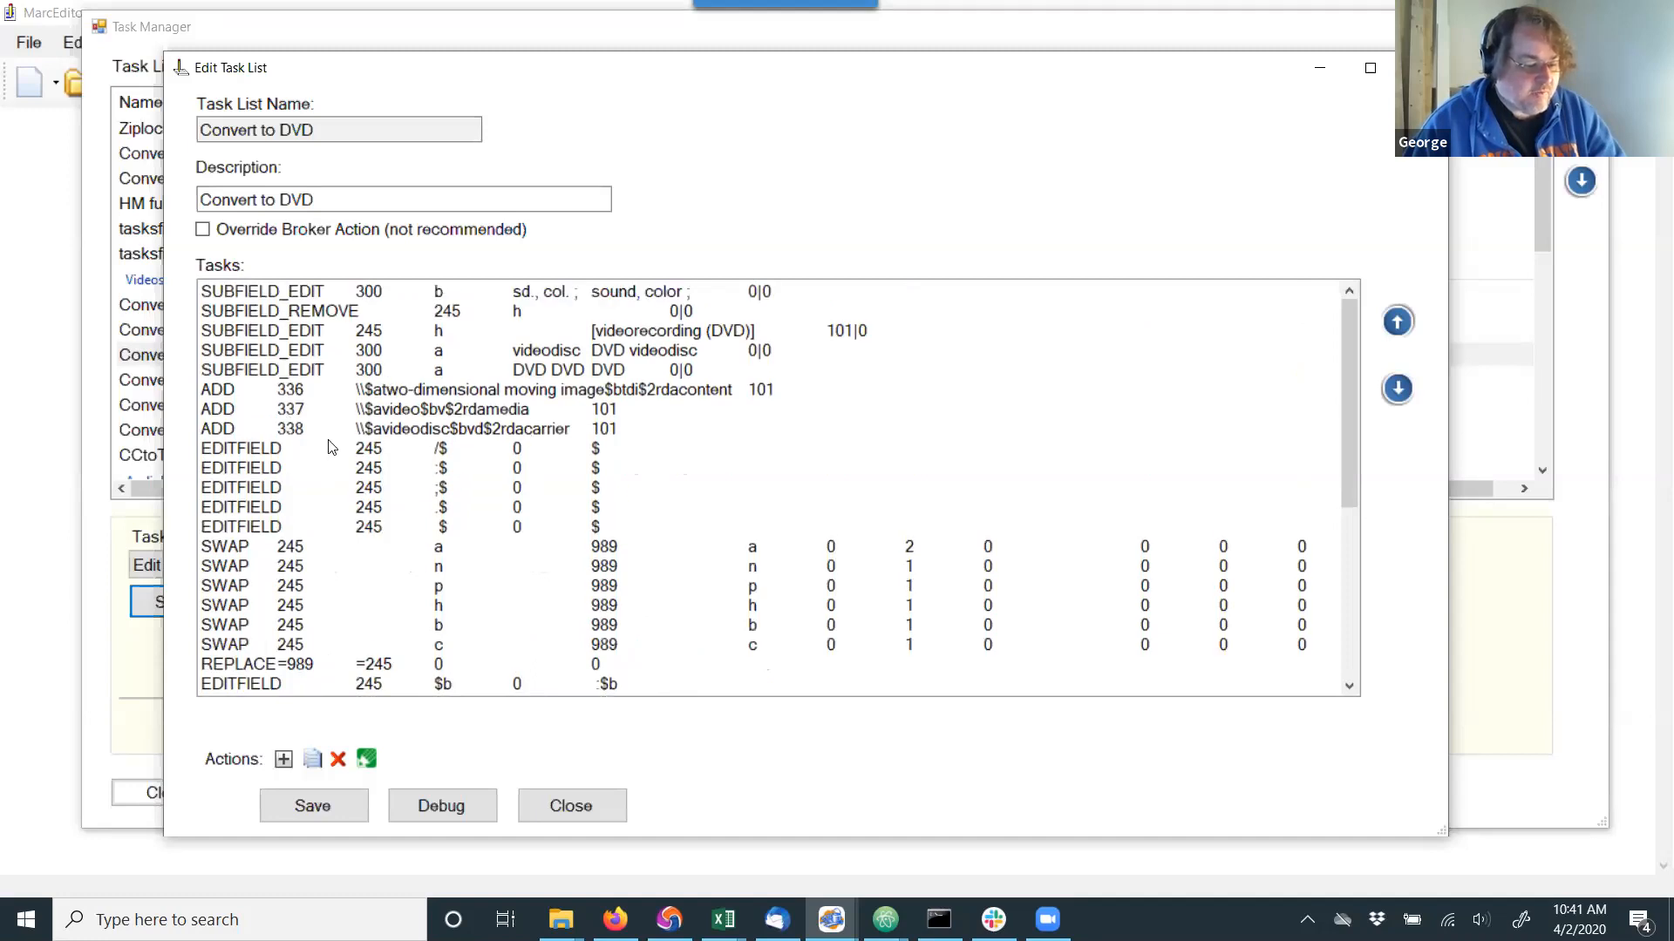
pyautogui.scroll(-3, 323, 451)
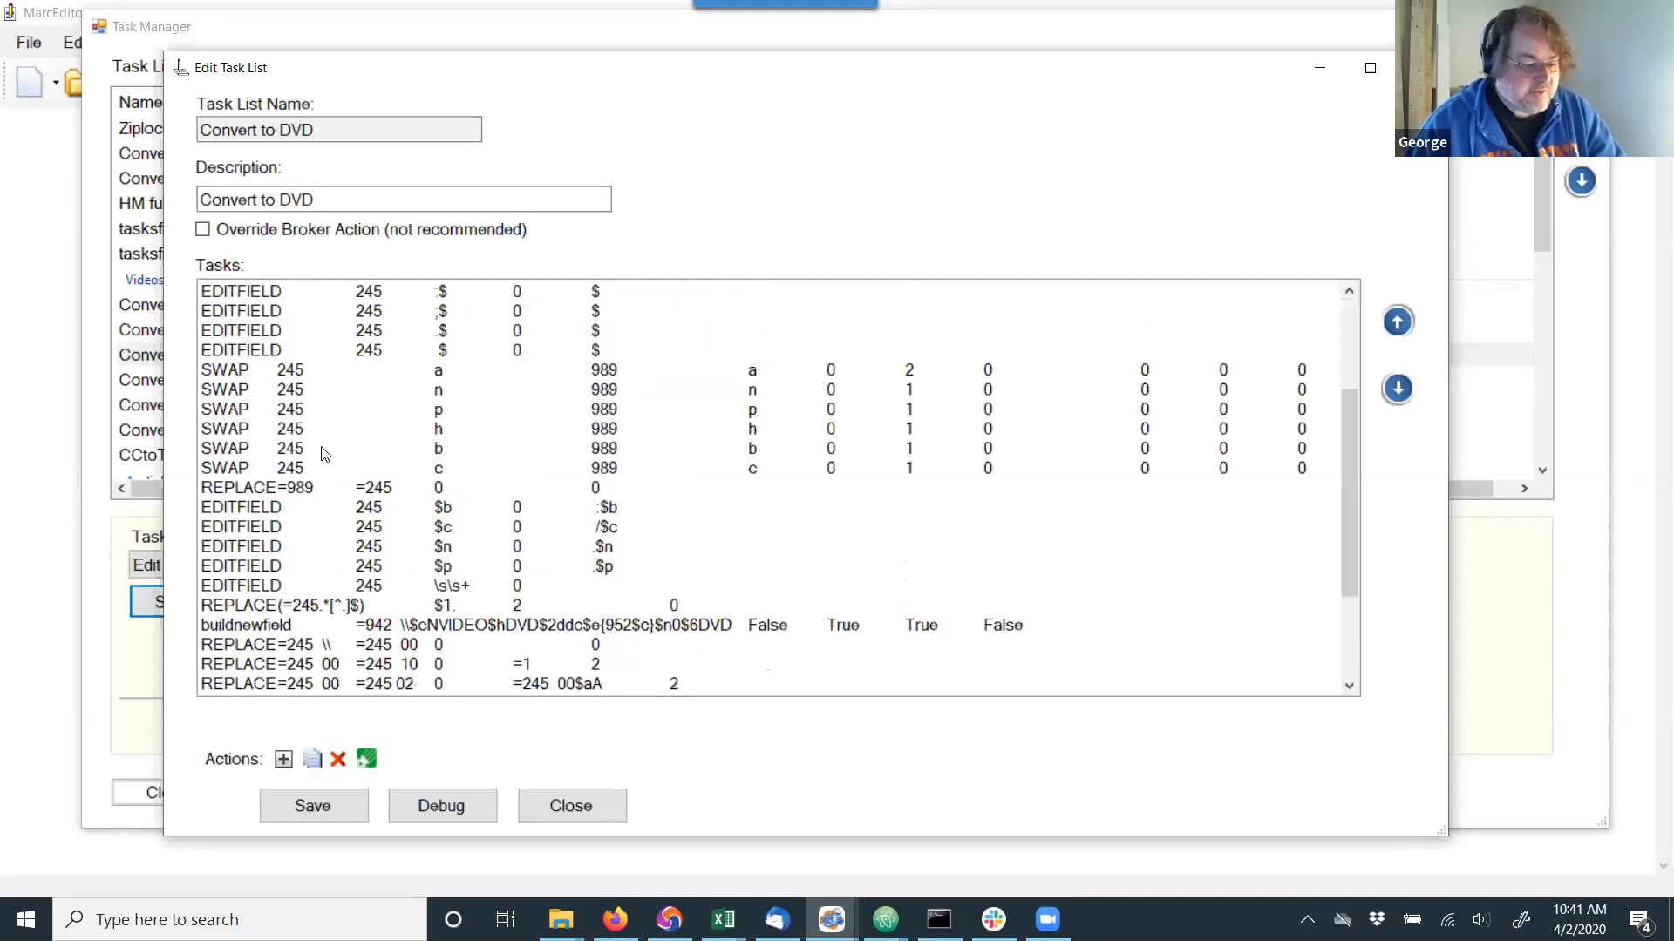
pyautogui.scroll(-1, 324, 455)
pyautogui.scroll(-2, 324, 455)
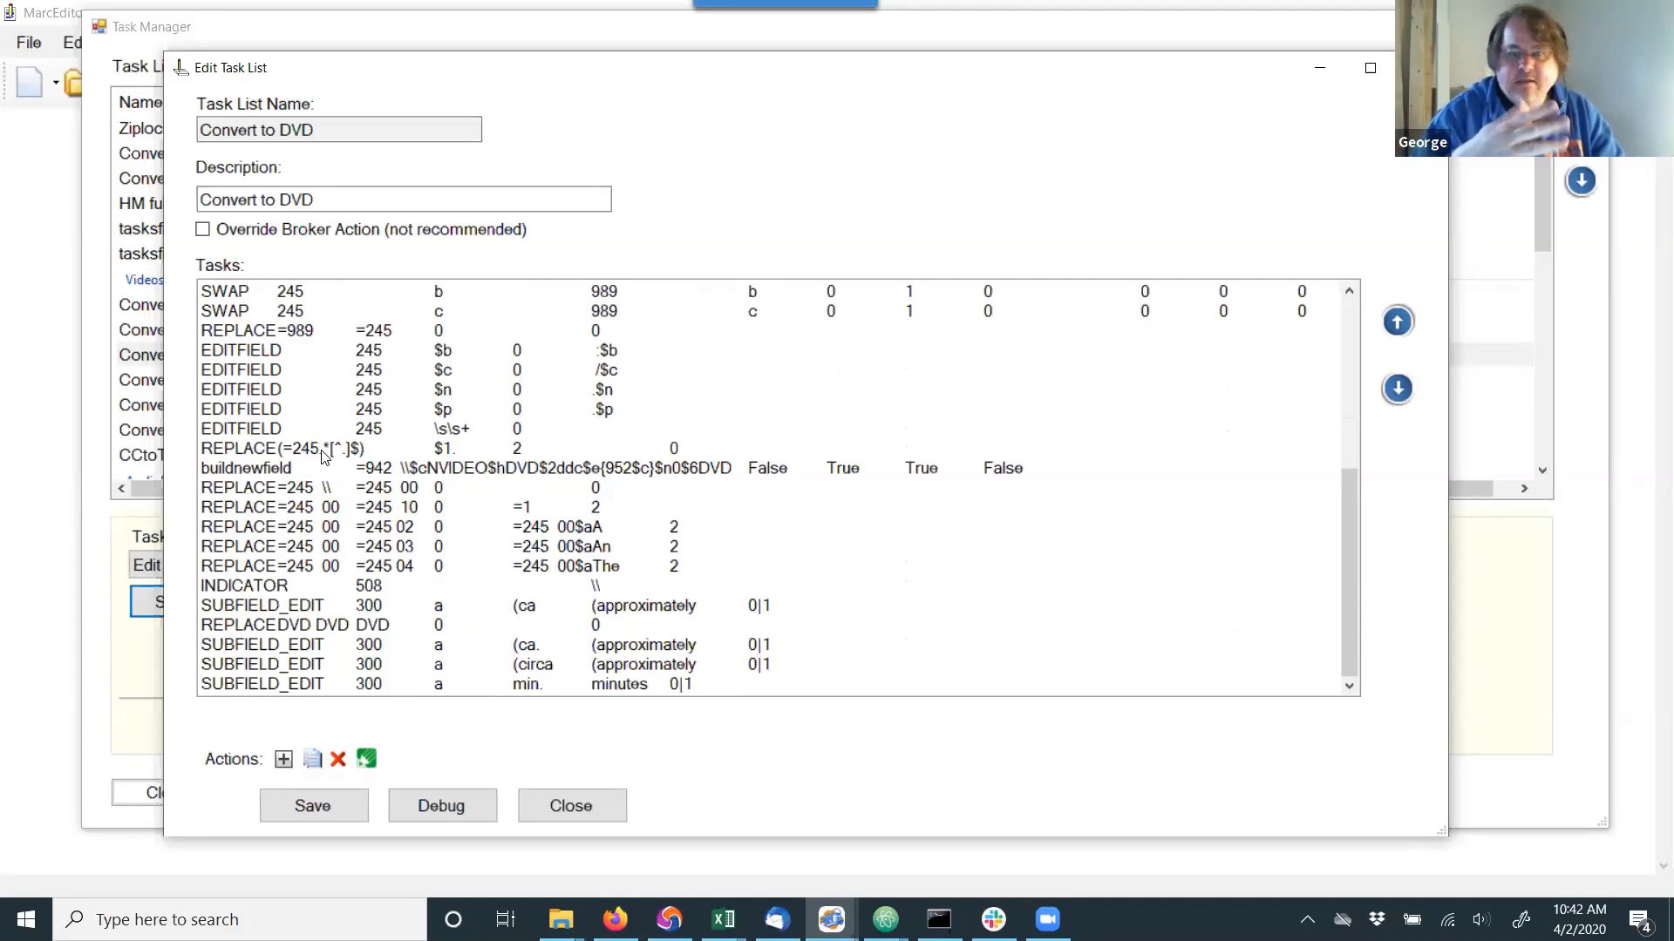
pyautogui.scroll(2, 331, 418)
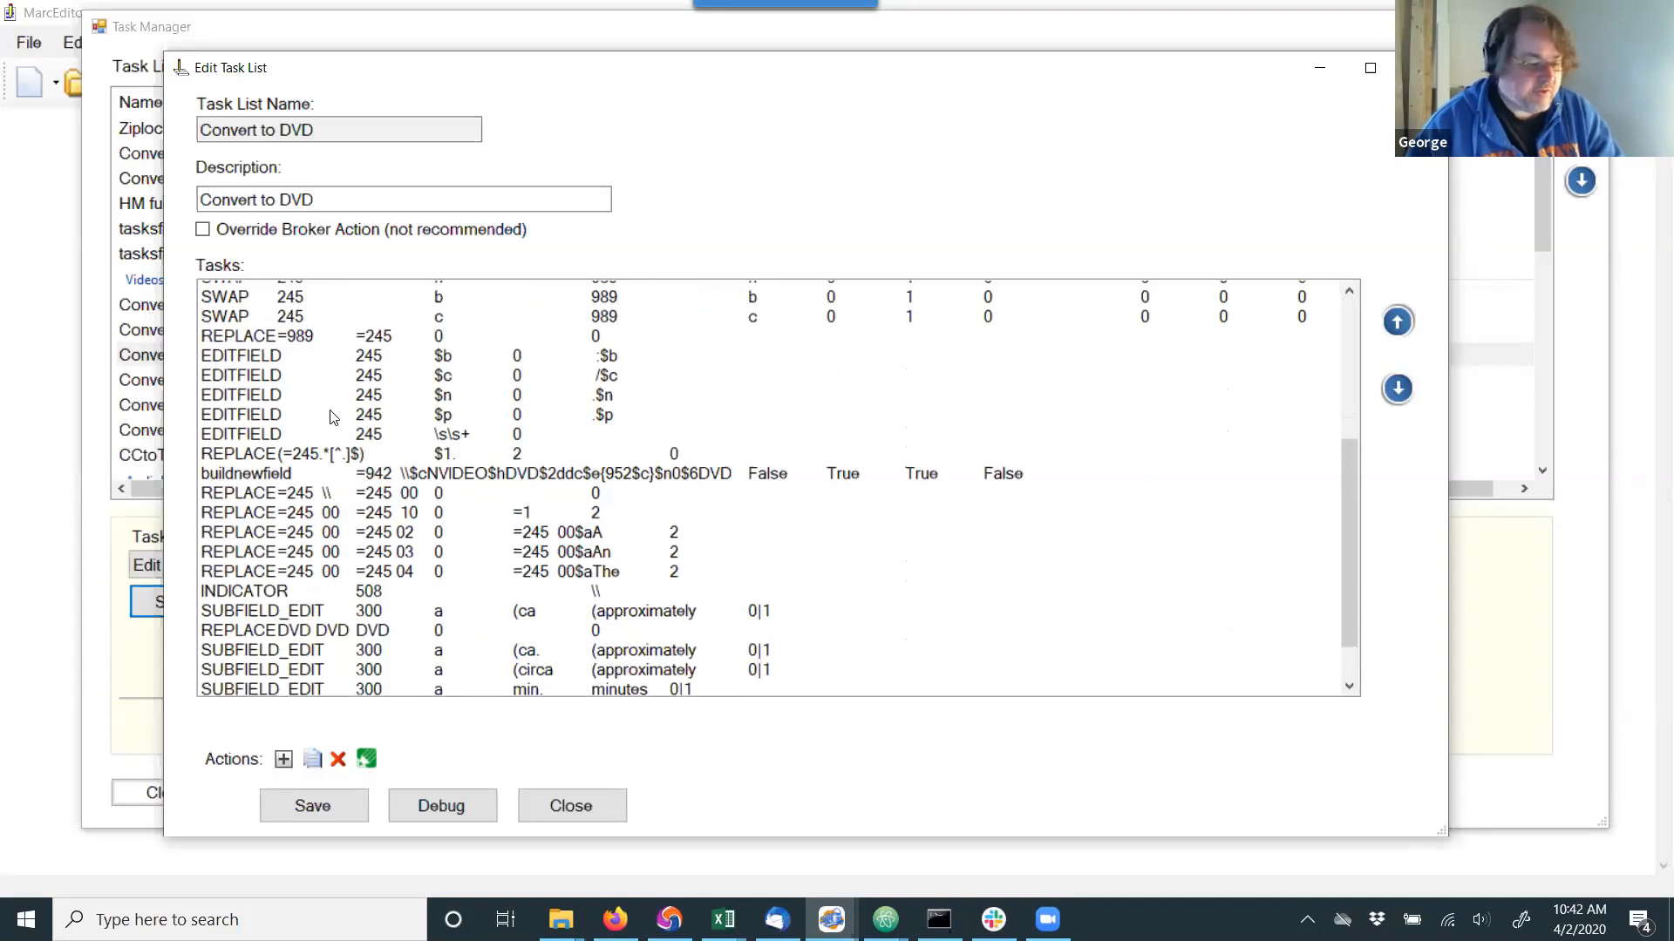
# Review the Convert to DVD task's operations again, from the 336, 337 and 338 additions down to the final 300 edits.
pyautogui.scroll(3, 334, 418)
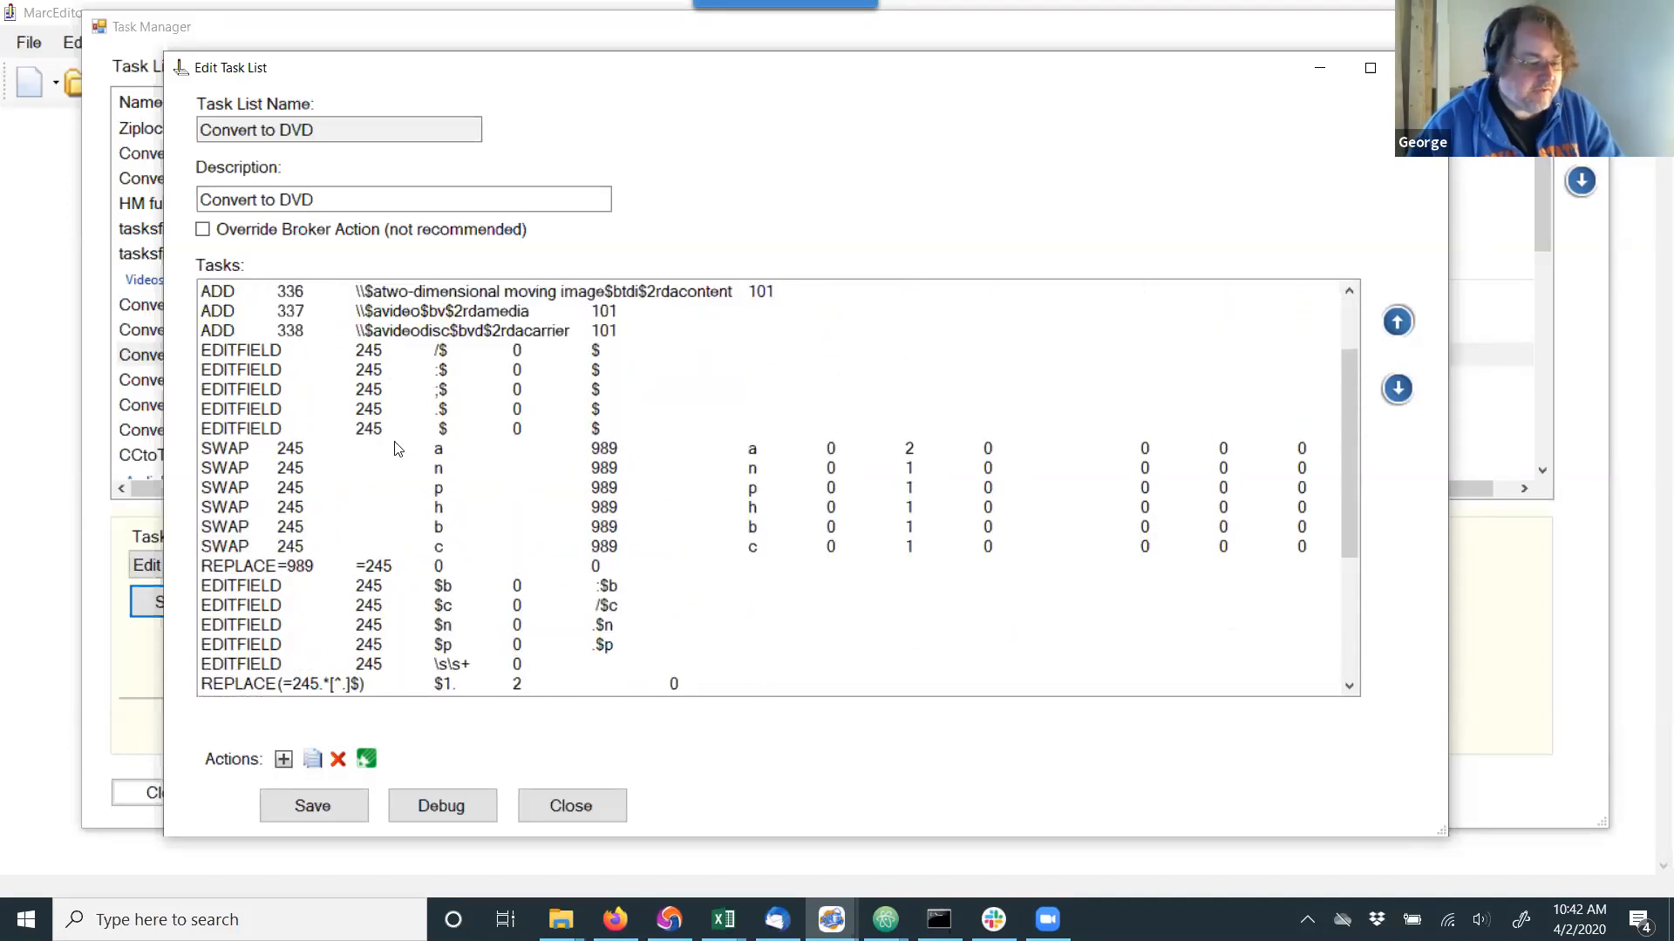
pyautogui.scroll(2, 397, 448)
pyautogui.scroll(1, 397, 448)
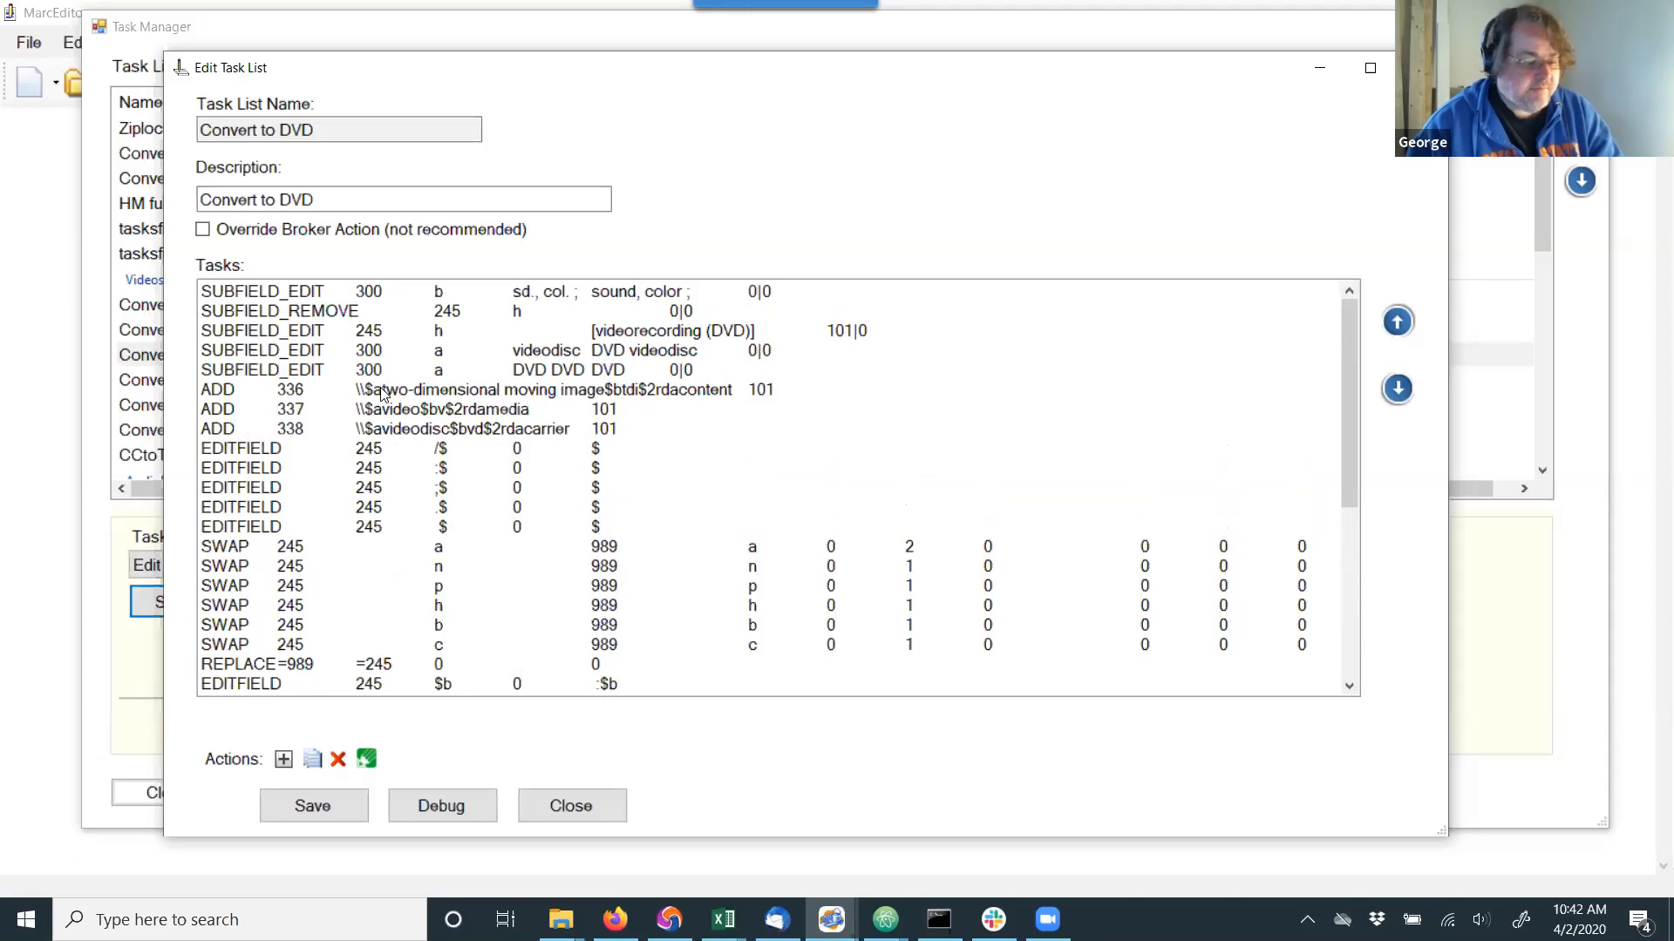
pyautogui.scroll(-4, 379, 401)
pyautogui.scroll(-2, 377, 402)
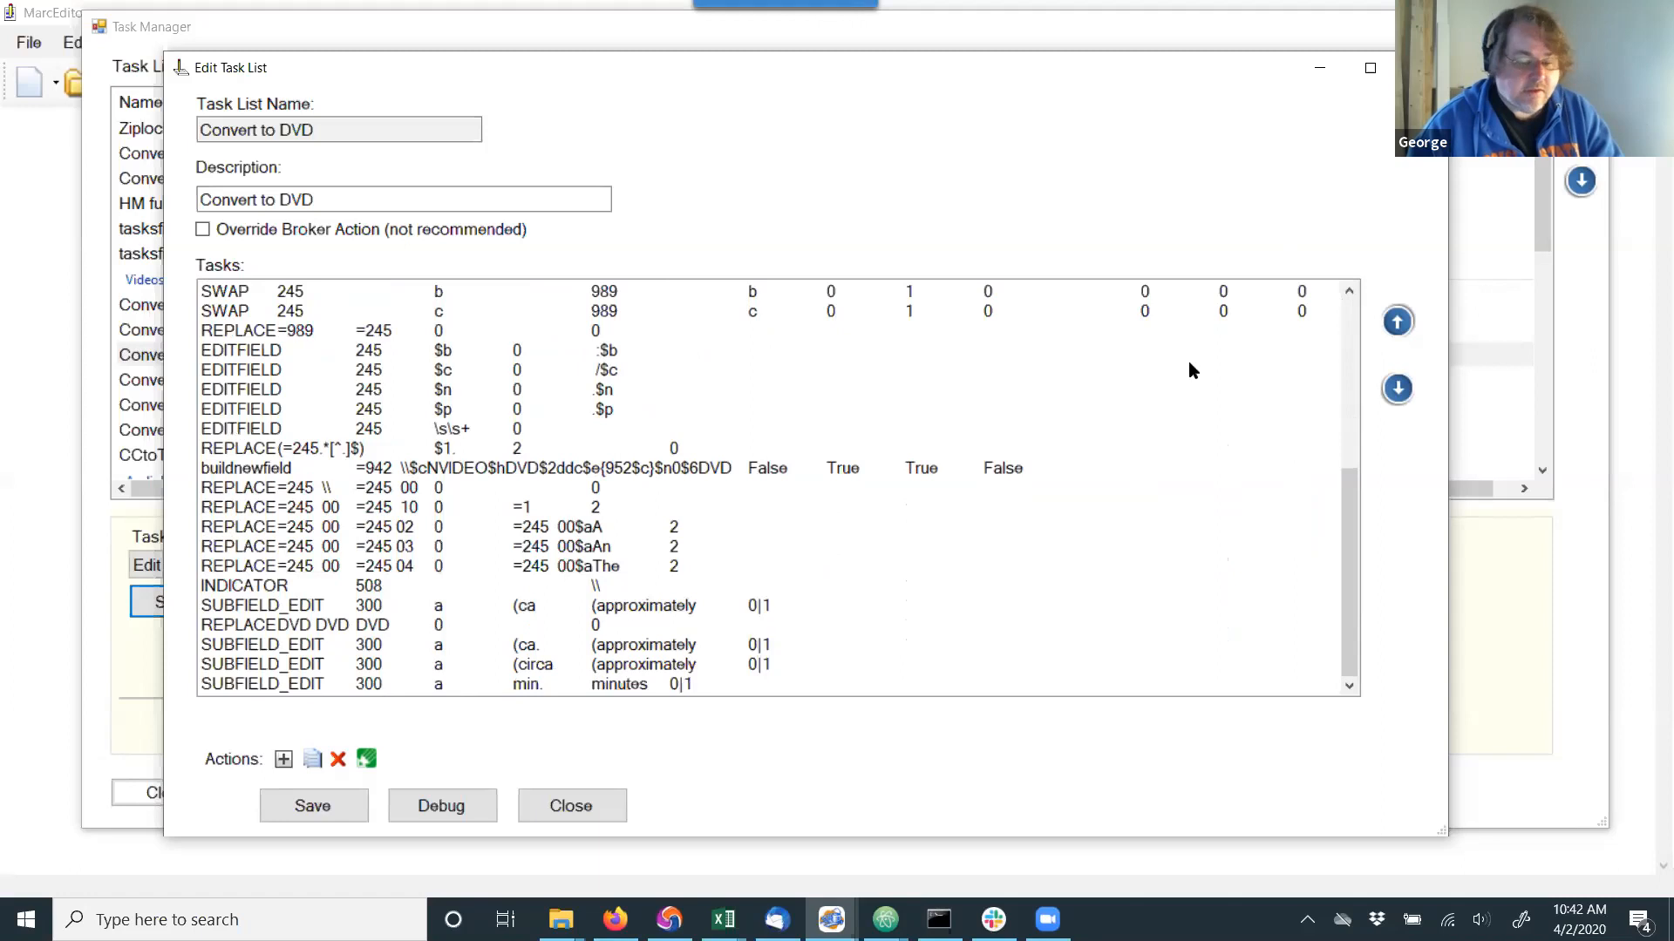
# Close the Convert to DVD task, the Task Manager, MarcEditor and the MarcEdit main window.
pyautogui.click(1421, 68)
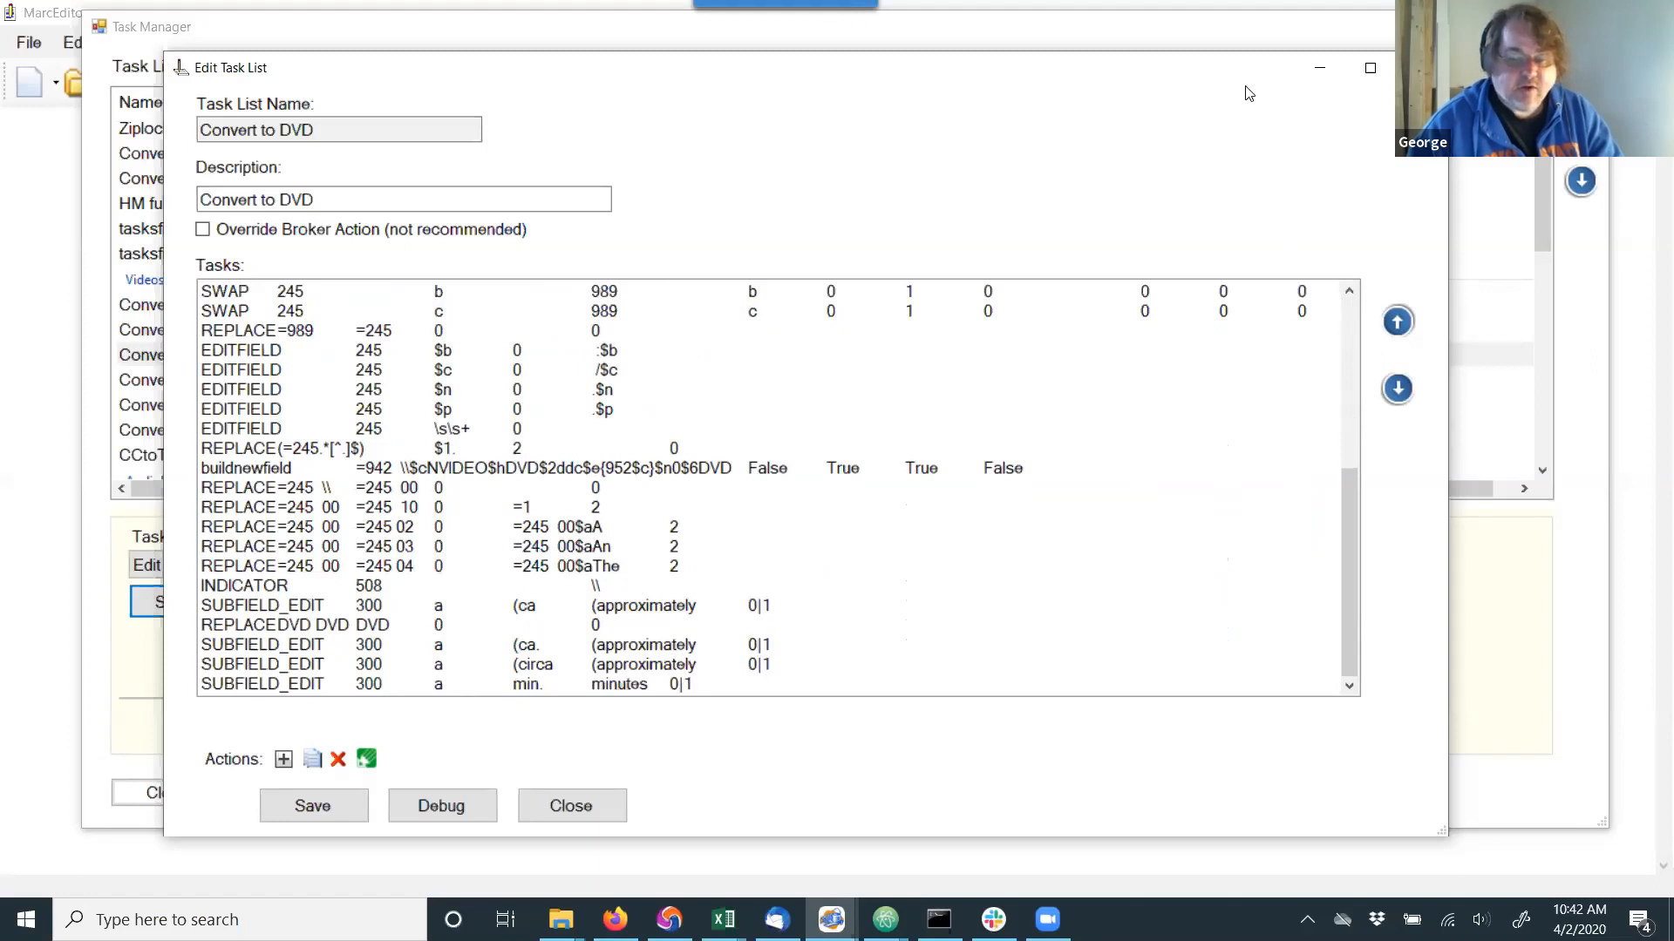
pyautogui.scroll(-3, 378, 399)
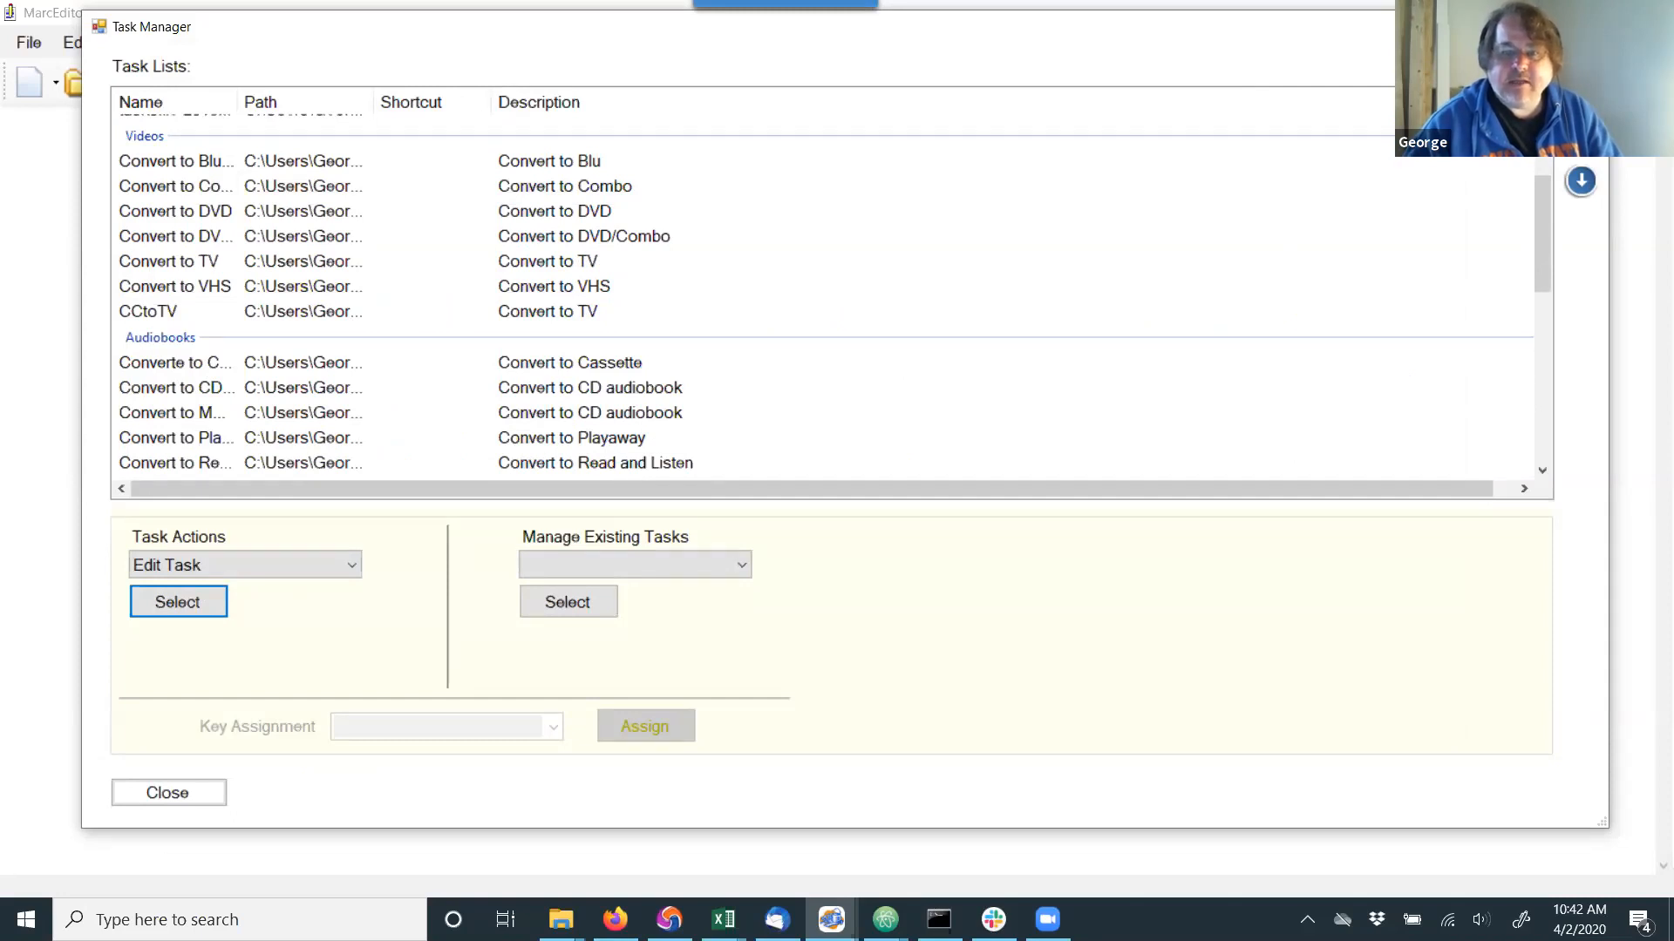
pyautogui.click(1588, 26)
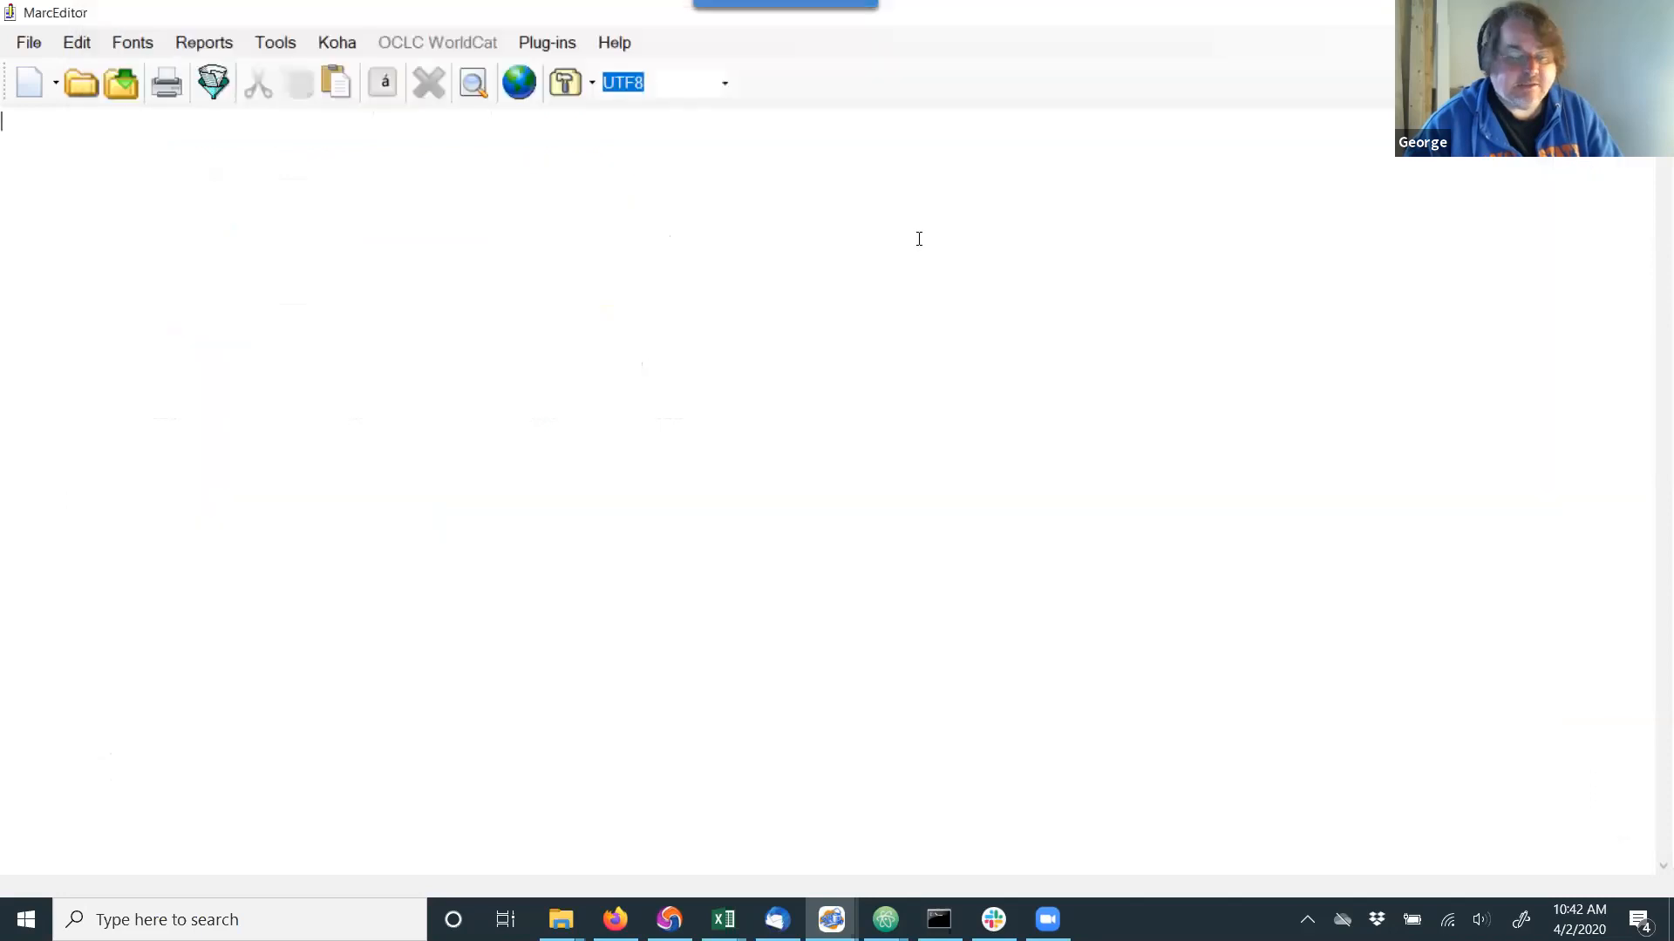
pyautogui.click(1650, 13)
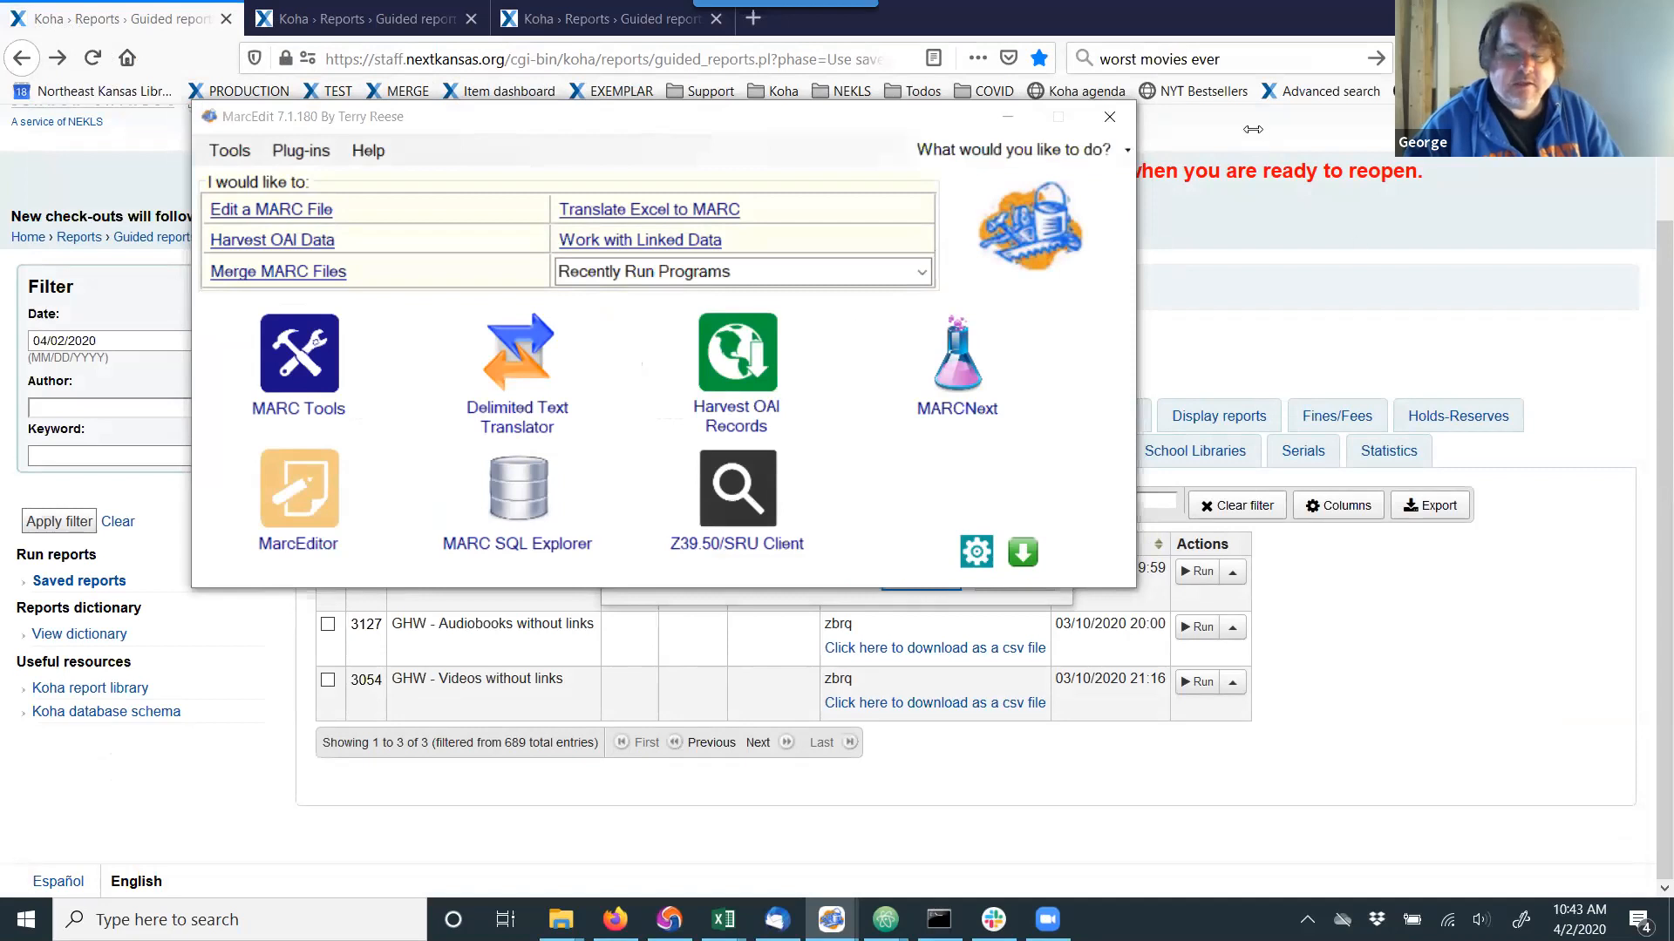
pyautogui.click(1107, 118)
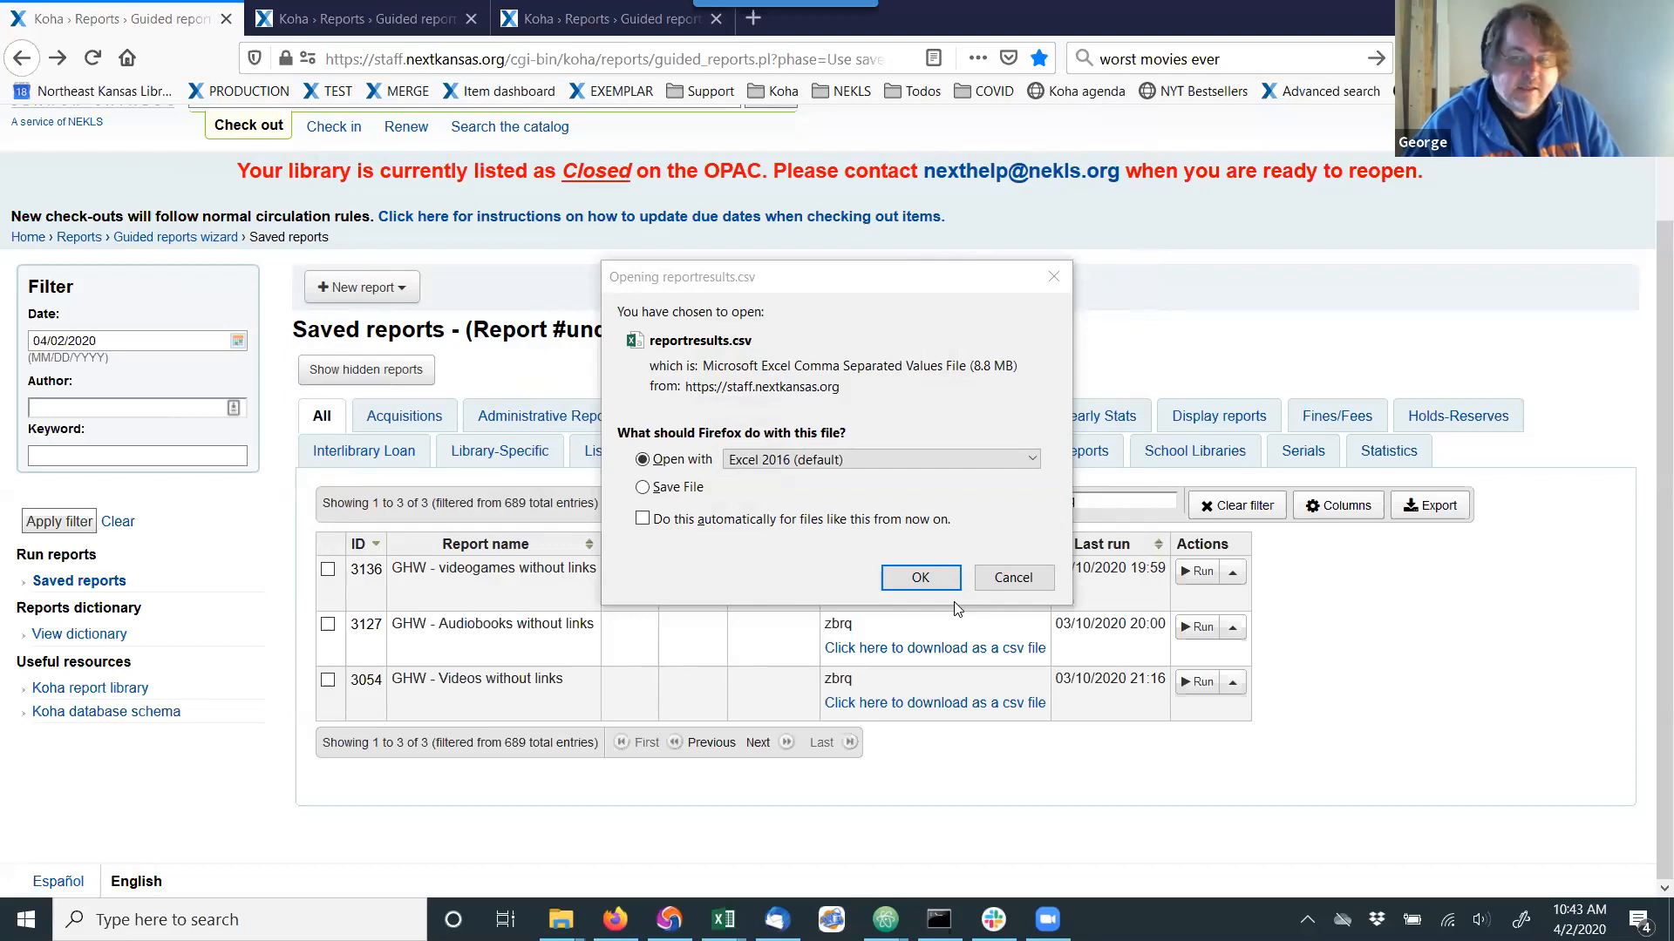
# Open the downloaded reportresults-2.csv in Excel 2016 and maximize its window.
pyautogui.click(902, 579)
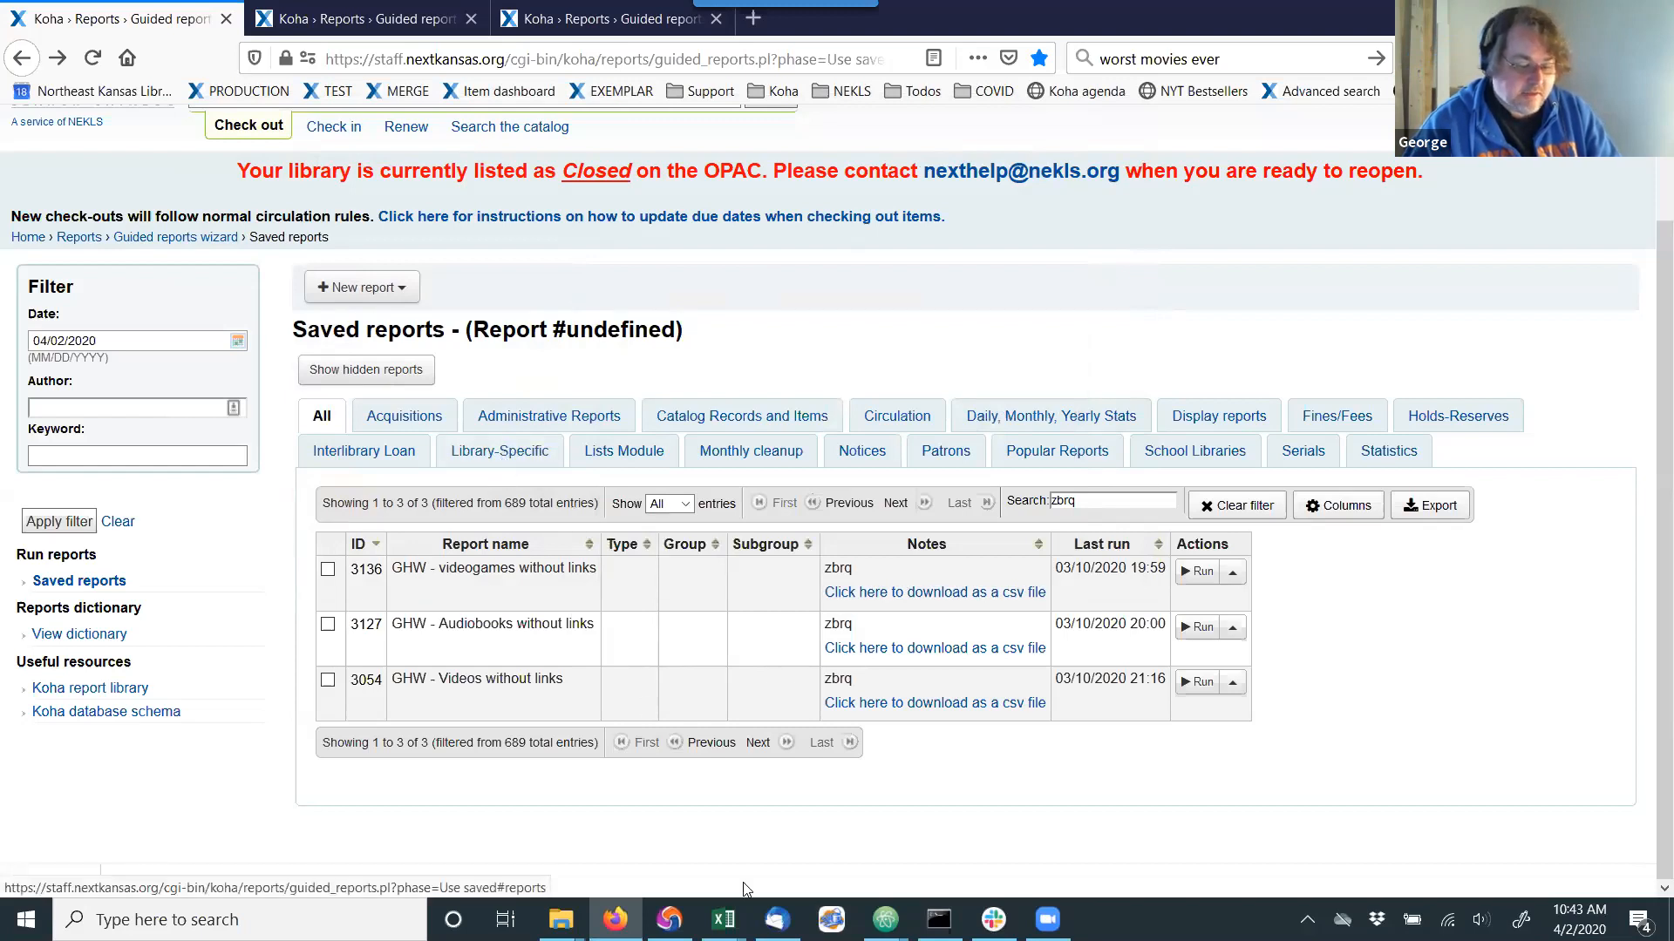
pyautogui.moveTo(724, 920)
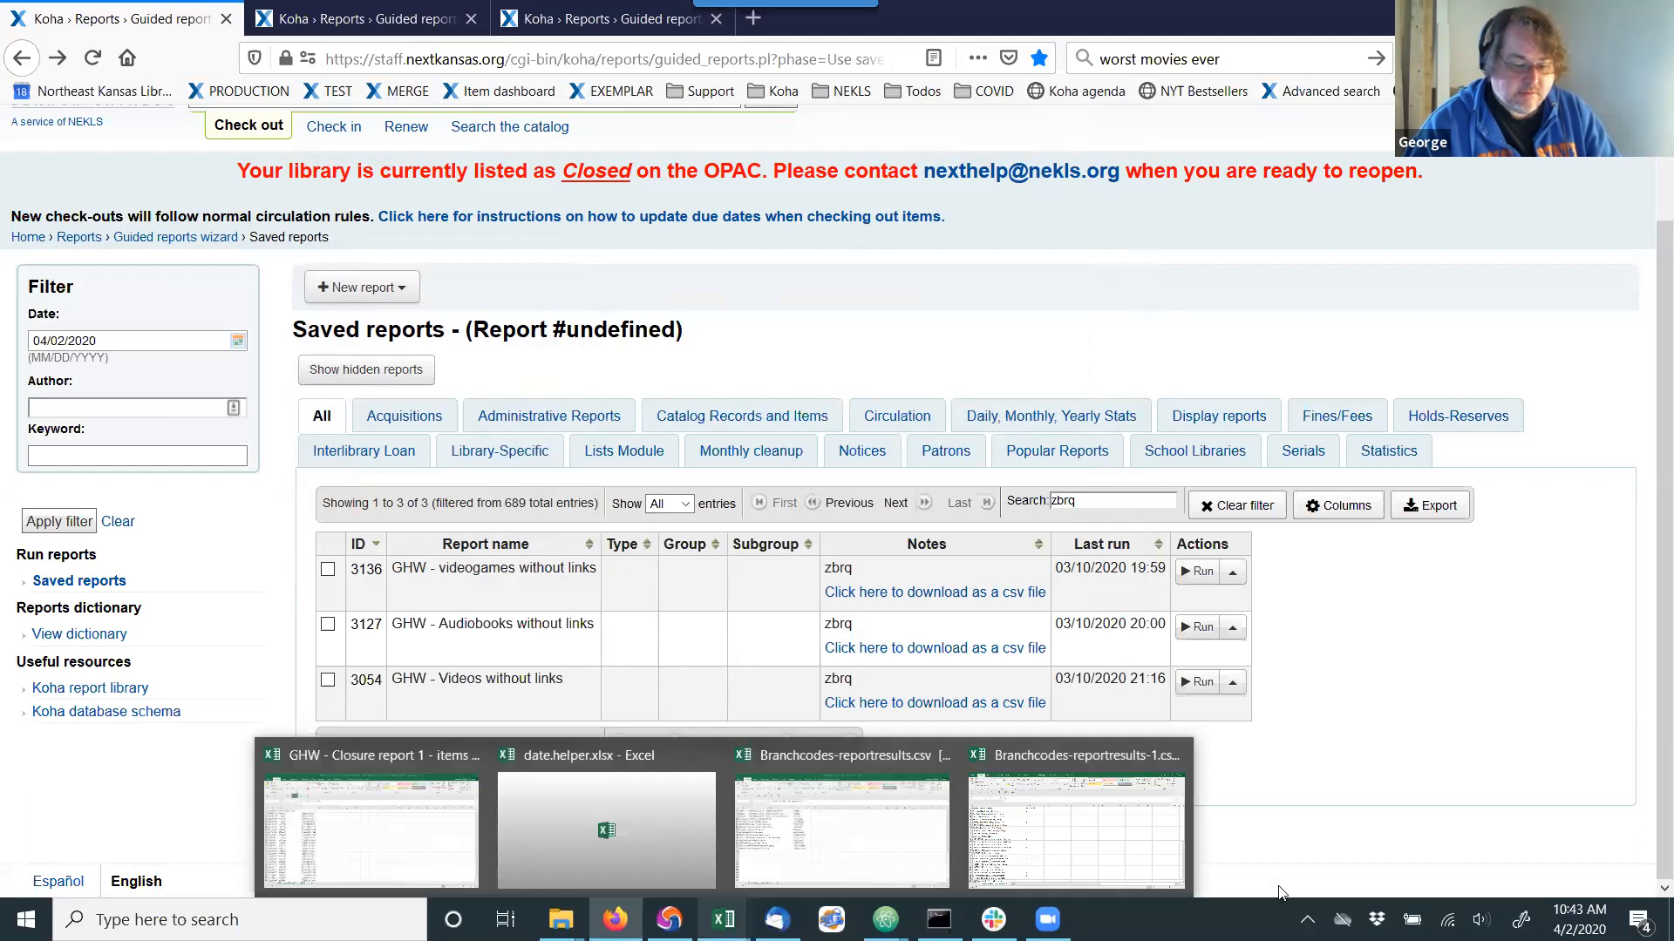
pyautogui.click(1494, 59)
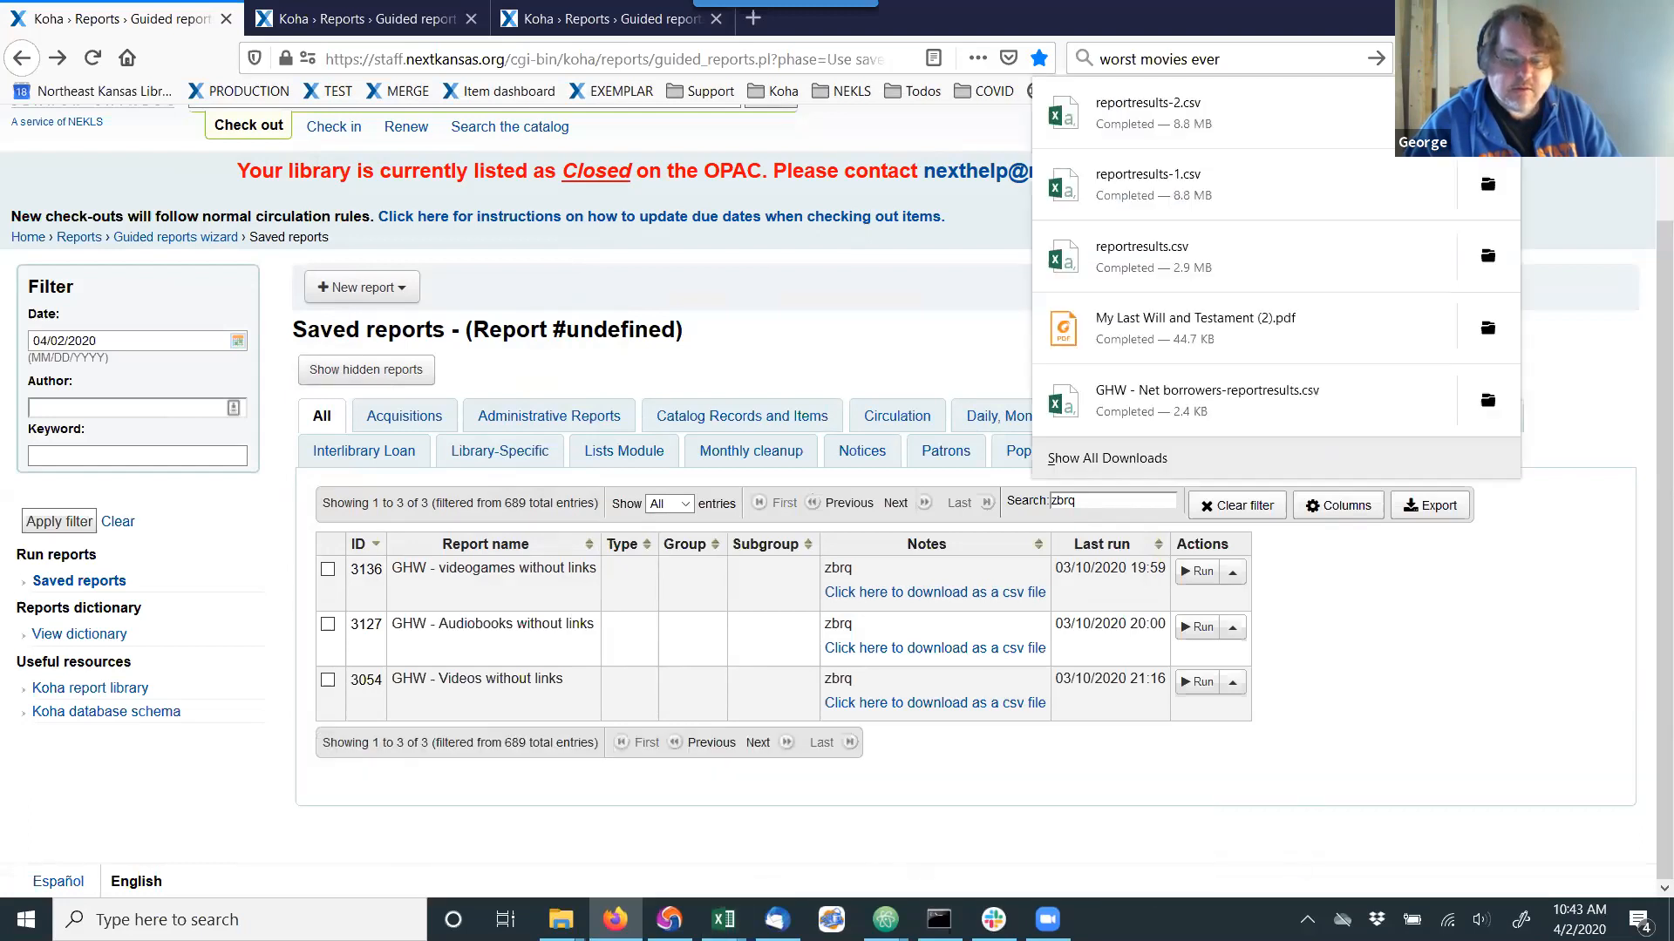
pyautogui.click(1145, 122)
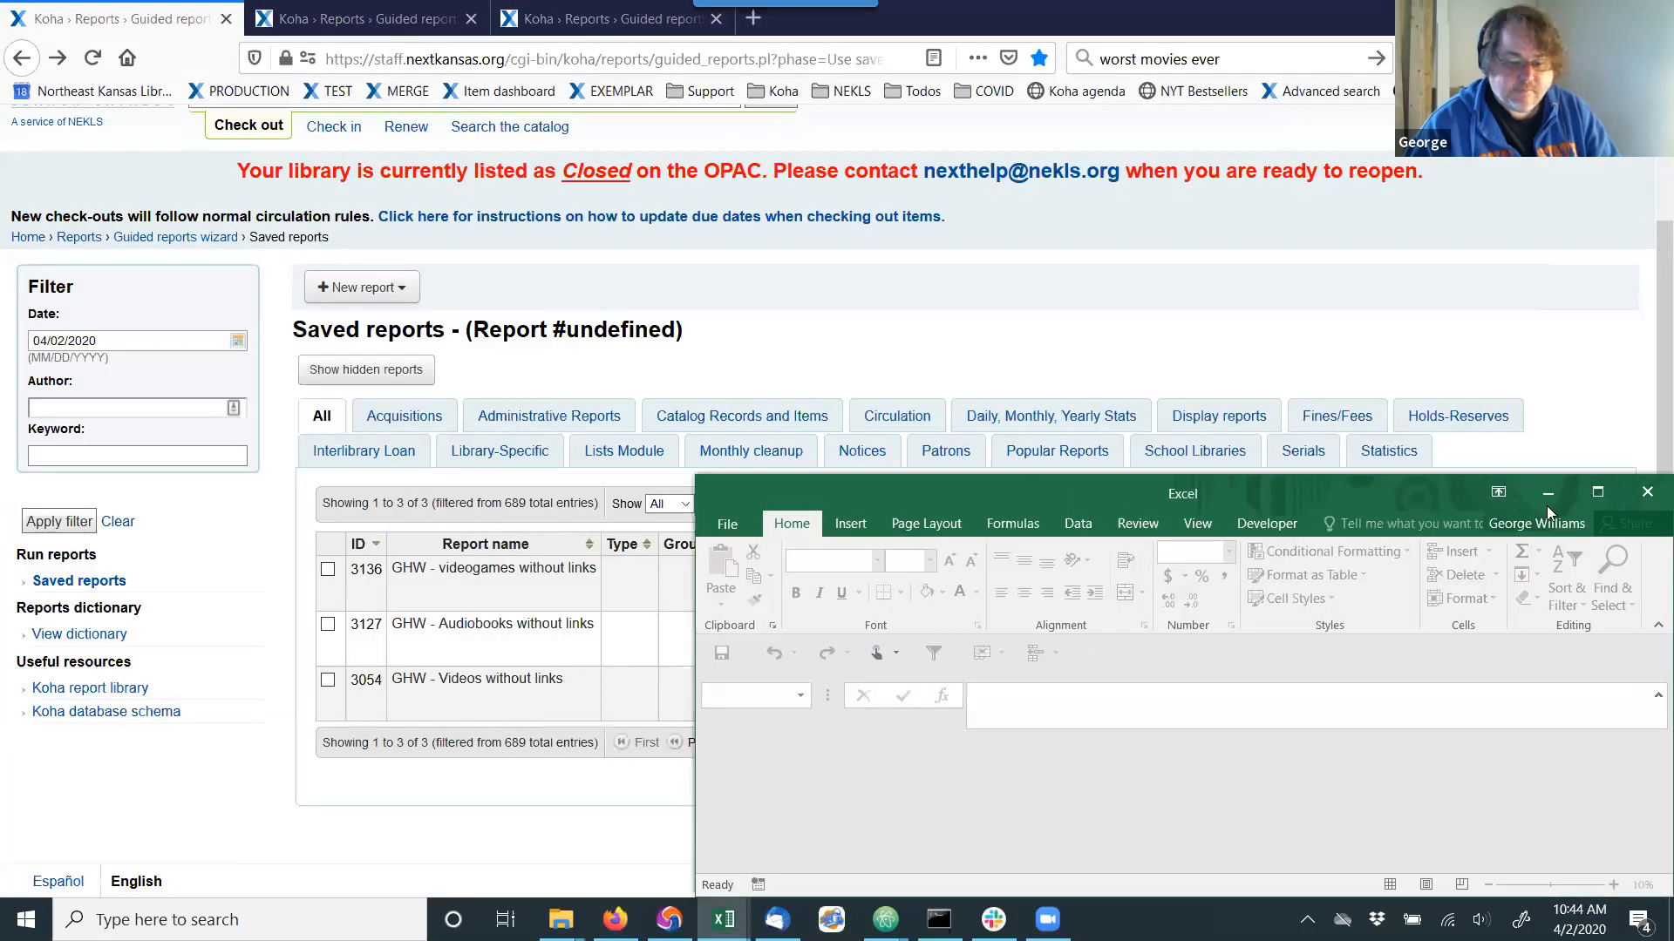
pyautogui.click(1595, 492)
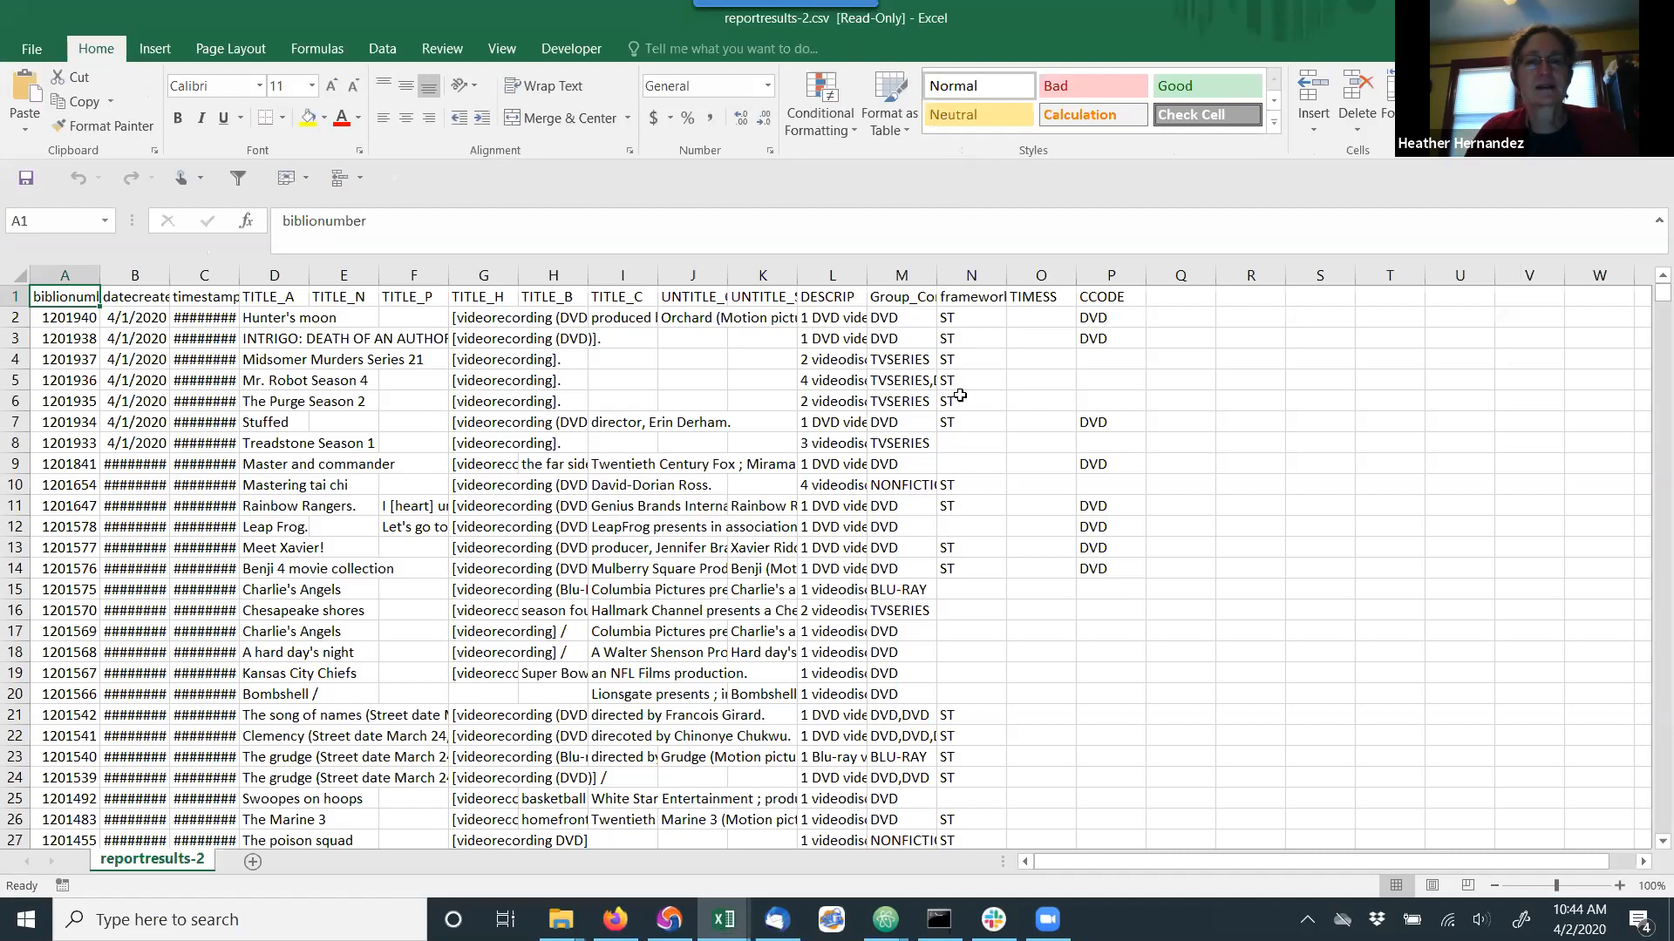
# Widen the TITLE_H column and fill the DVD cells M2:M3 with yellow.
pyautogui.moveTo(520, 272); pyautogui.dragTo(657, 272)
pyautogui.scroll(-1, 684, 435)
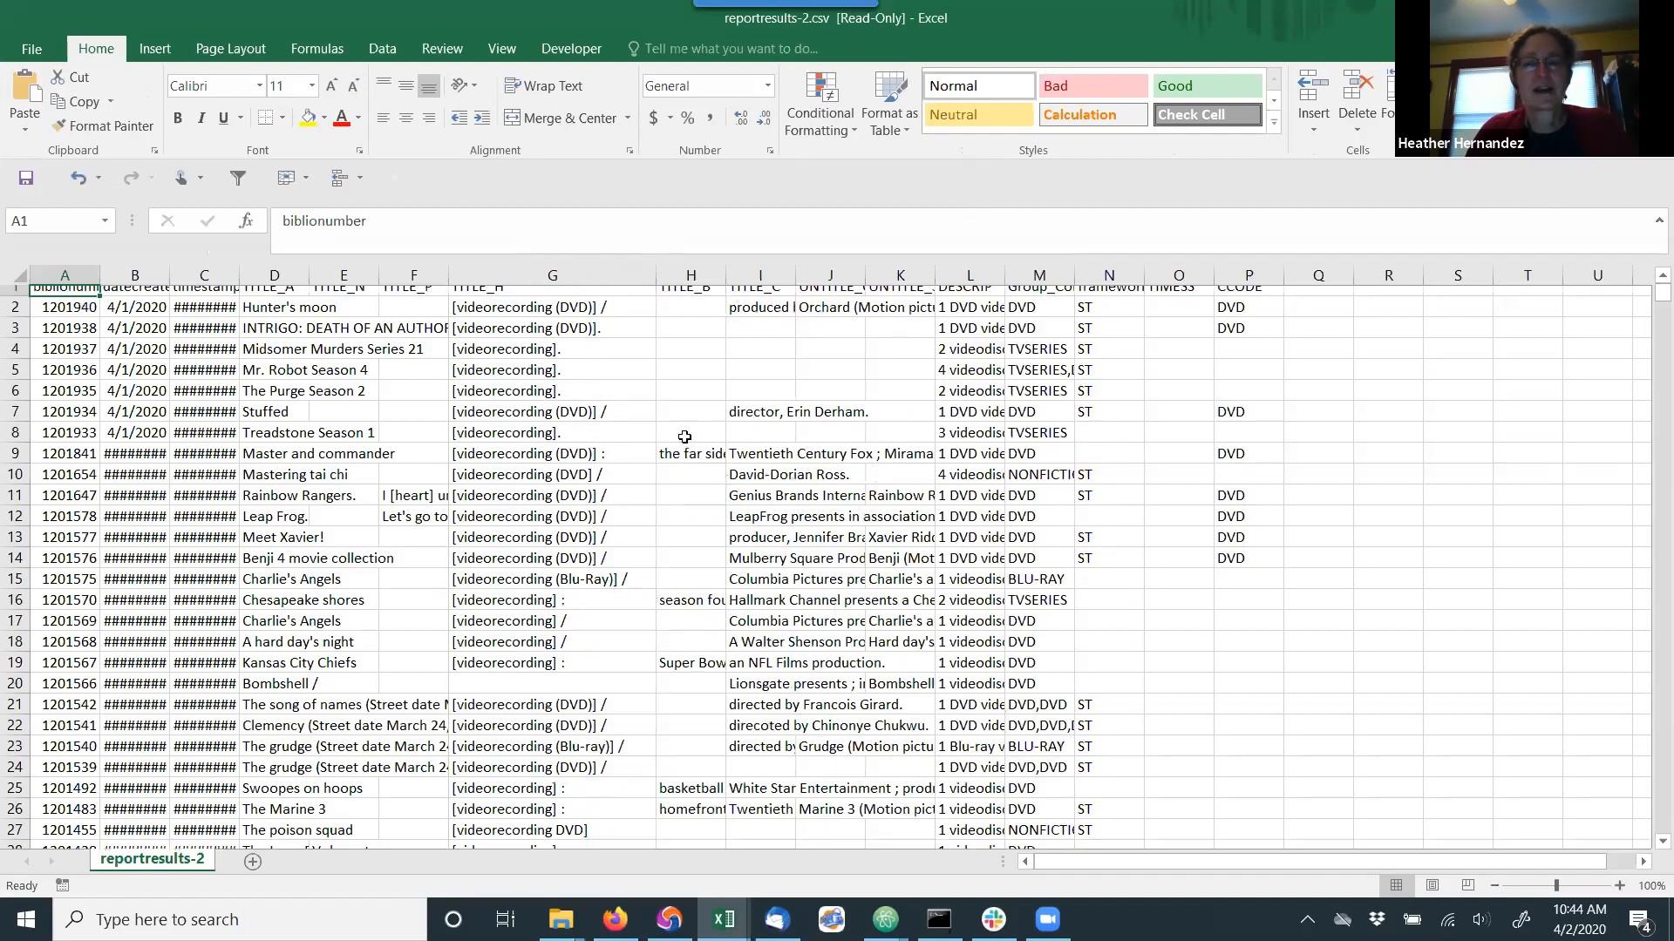
pyautogui.scroll(1, 1075, 352)
pyautogui.moveTo(1042, 319); pyautogui.dragTo(1041, 336)
pyautogui.click(308, 118)
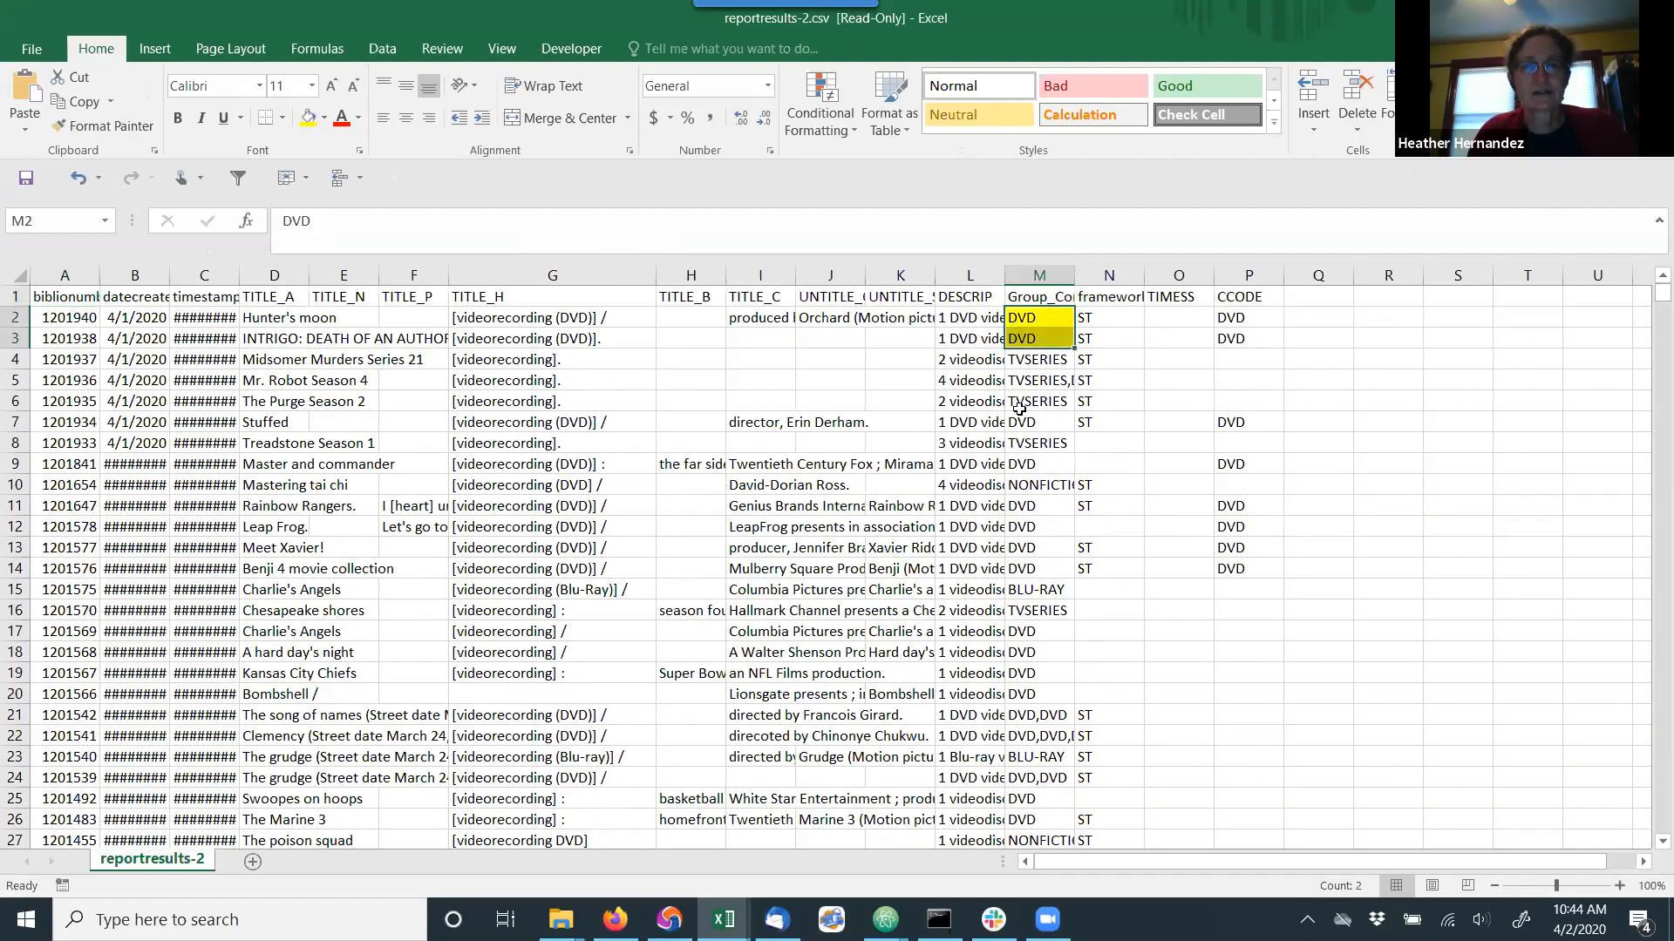
# Copy the yellow cell formatting to the DVD cells M7, M9 and M11 through M14.
pyautogui.click(1006, 422)
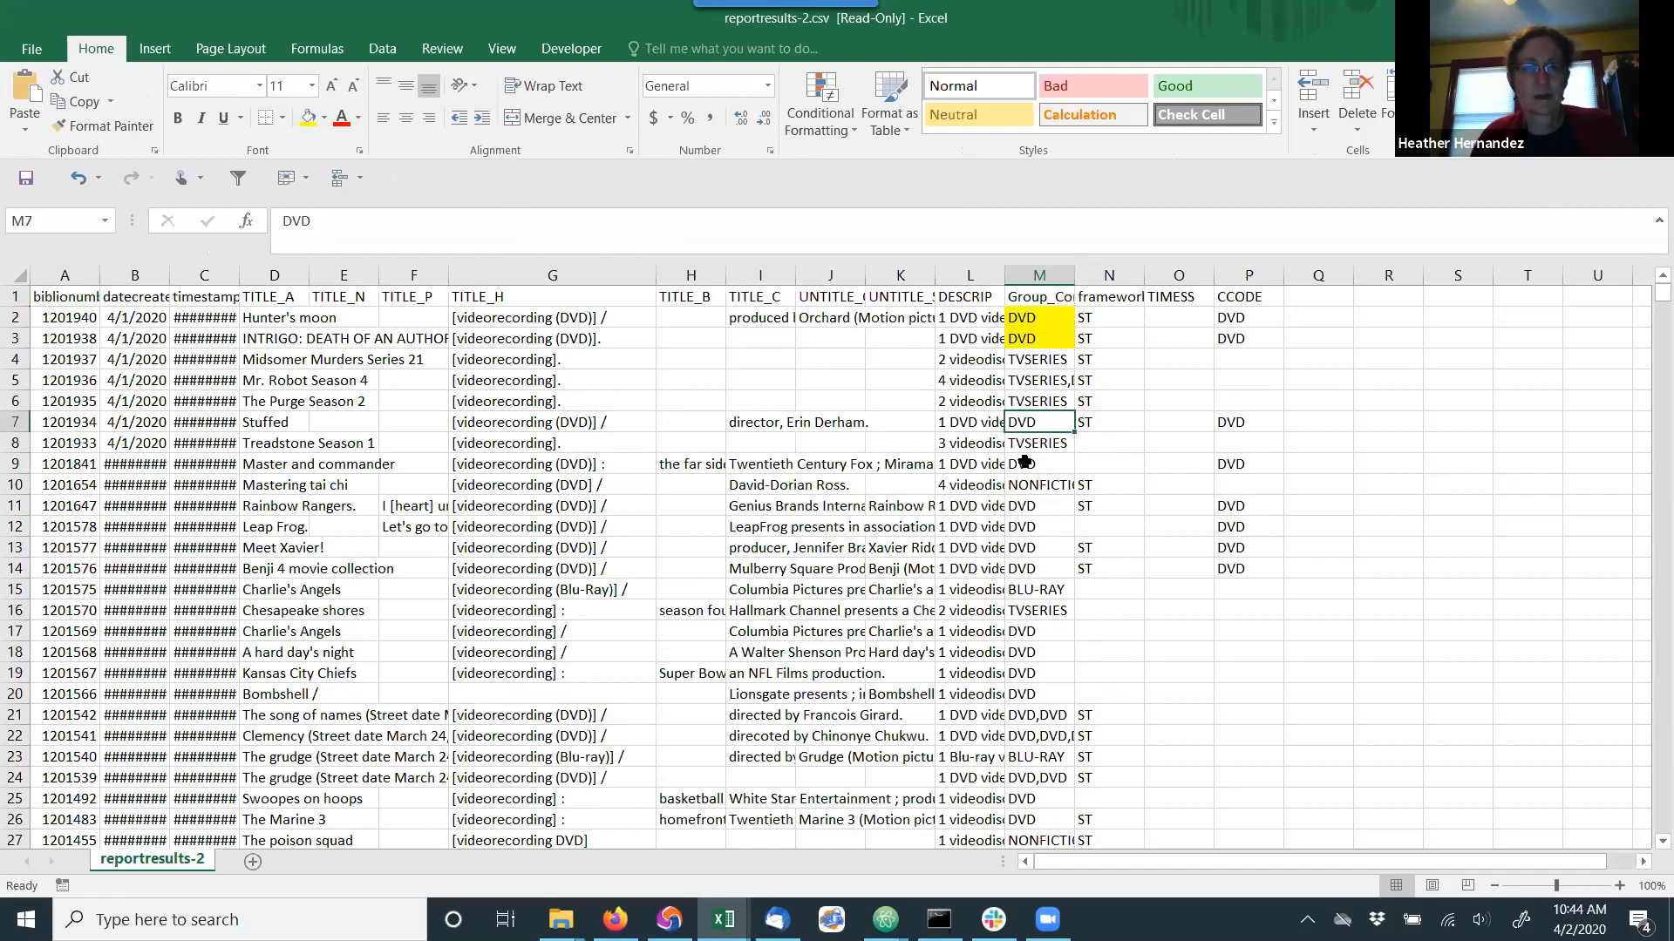
pyautogui.click(1025, 336)
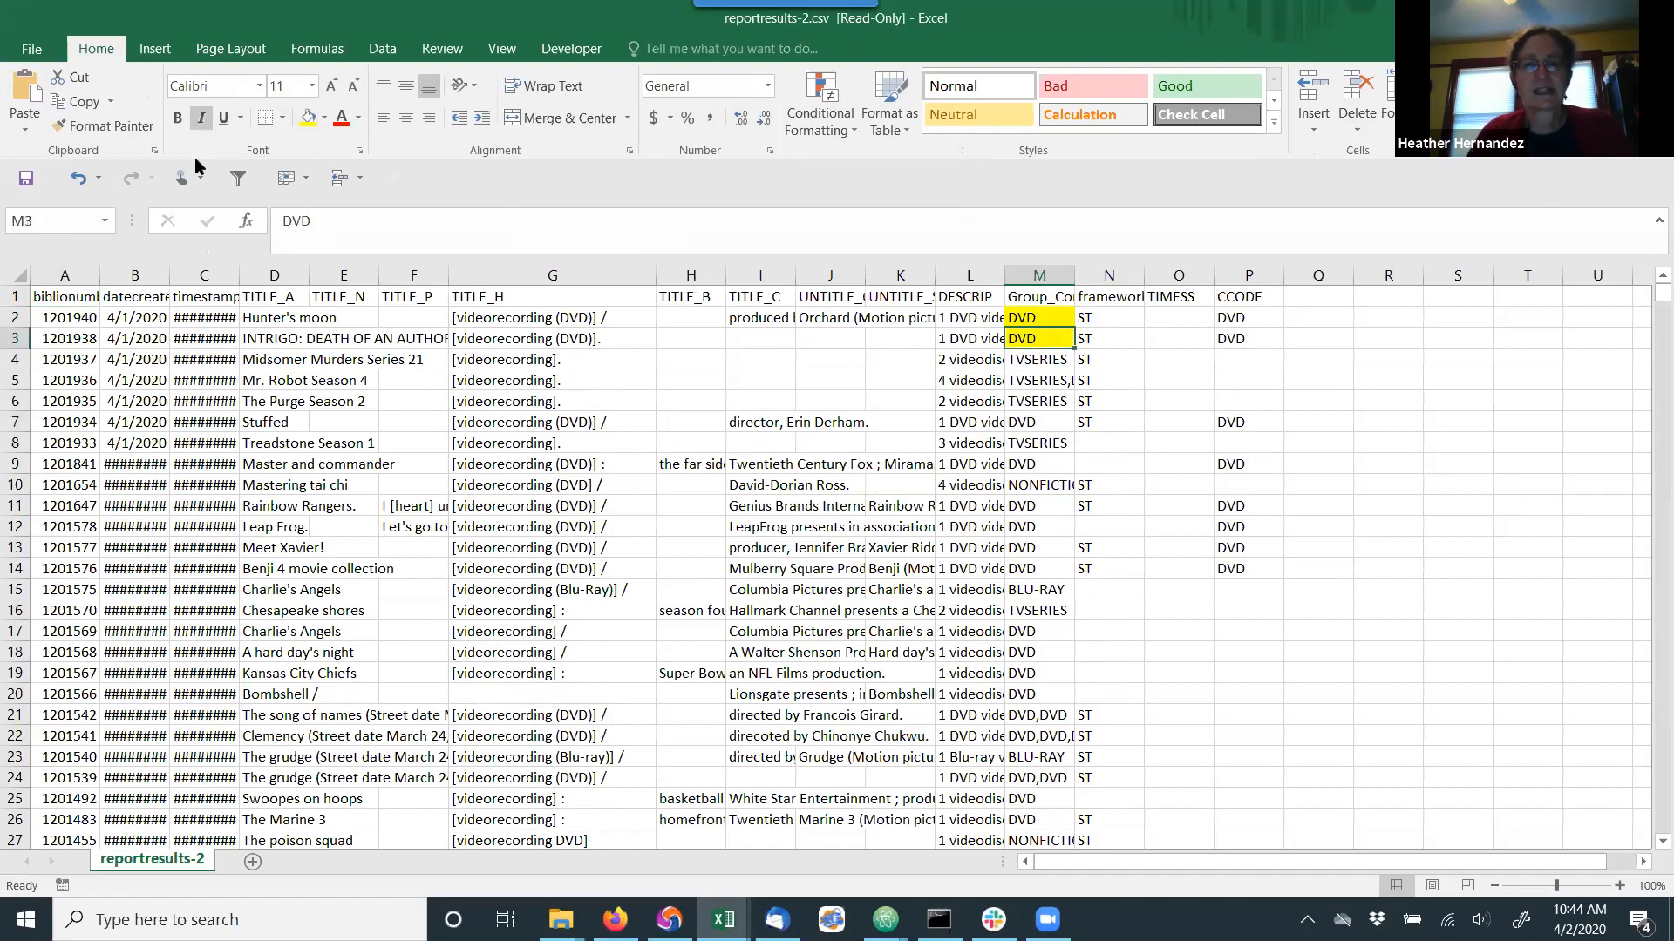
pyautogui.click(100, 126)
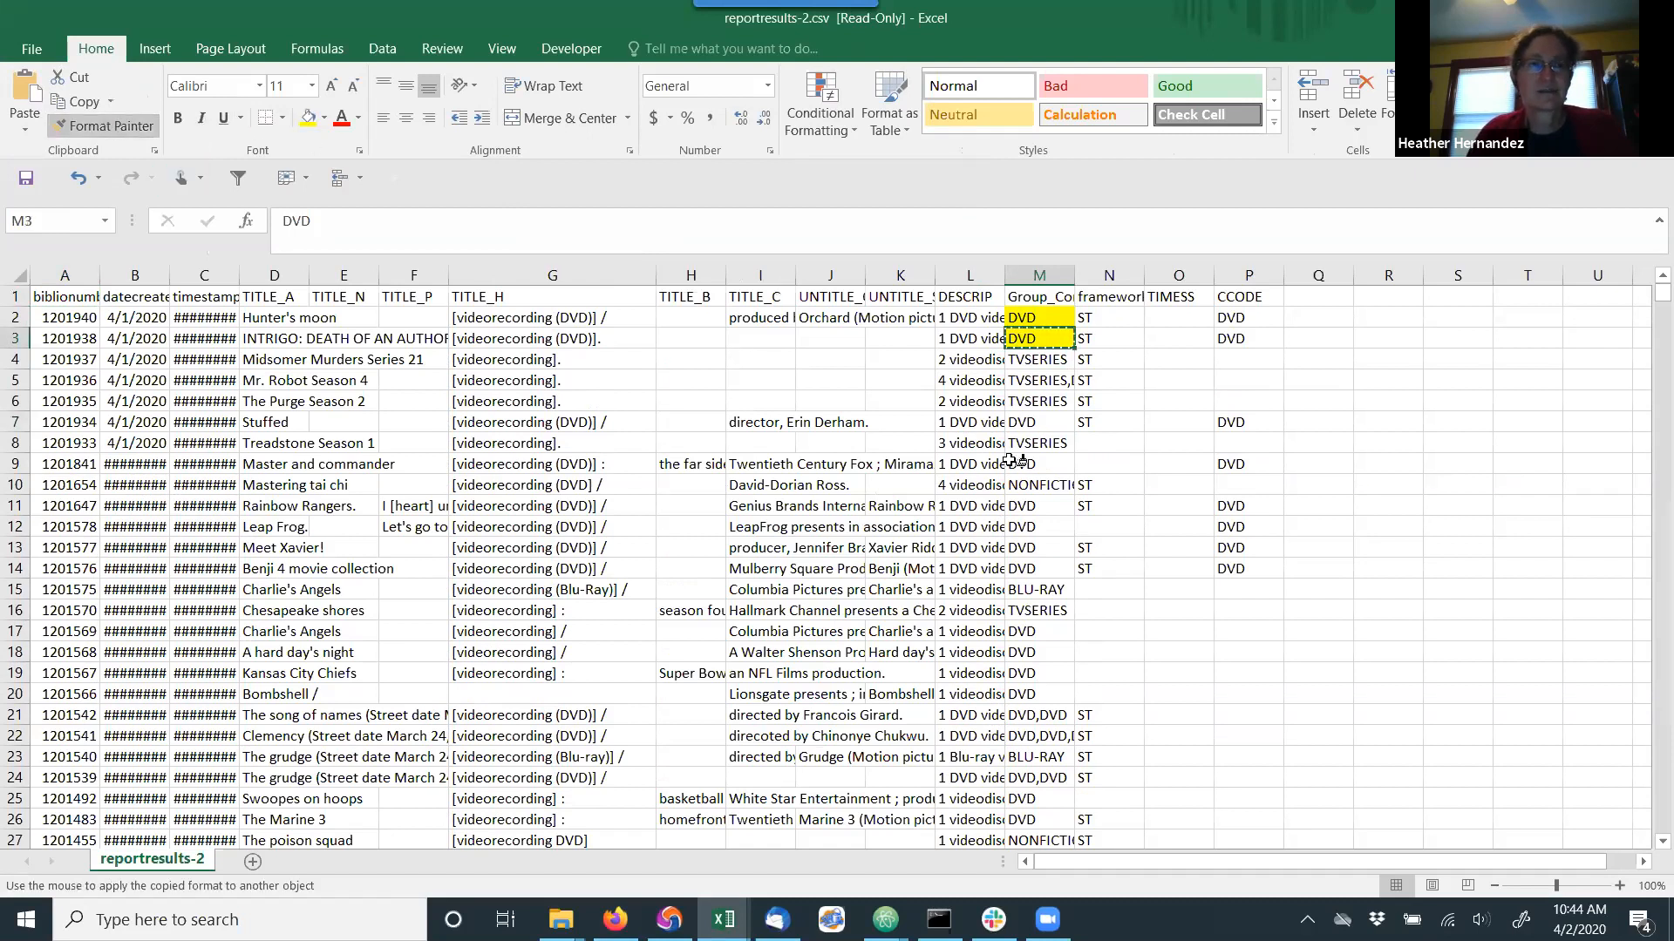
pyautogui.click(1025, 425)
pyautogui.click(103, 128)
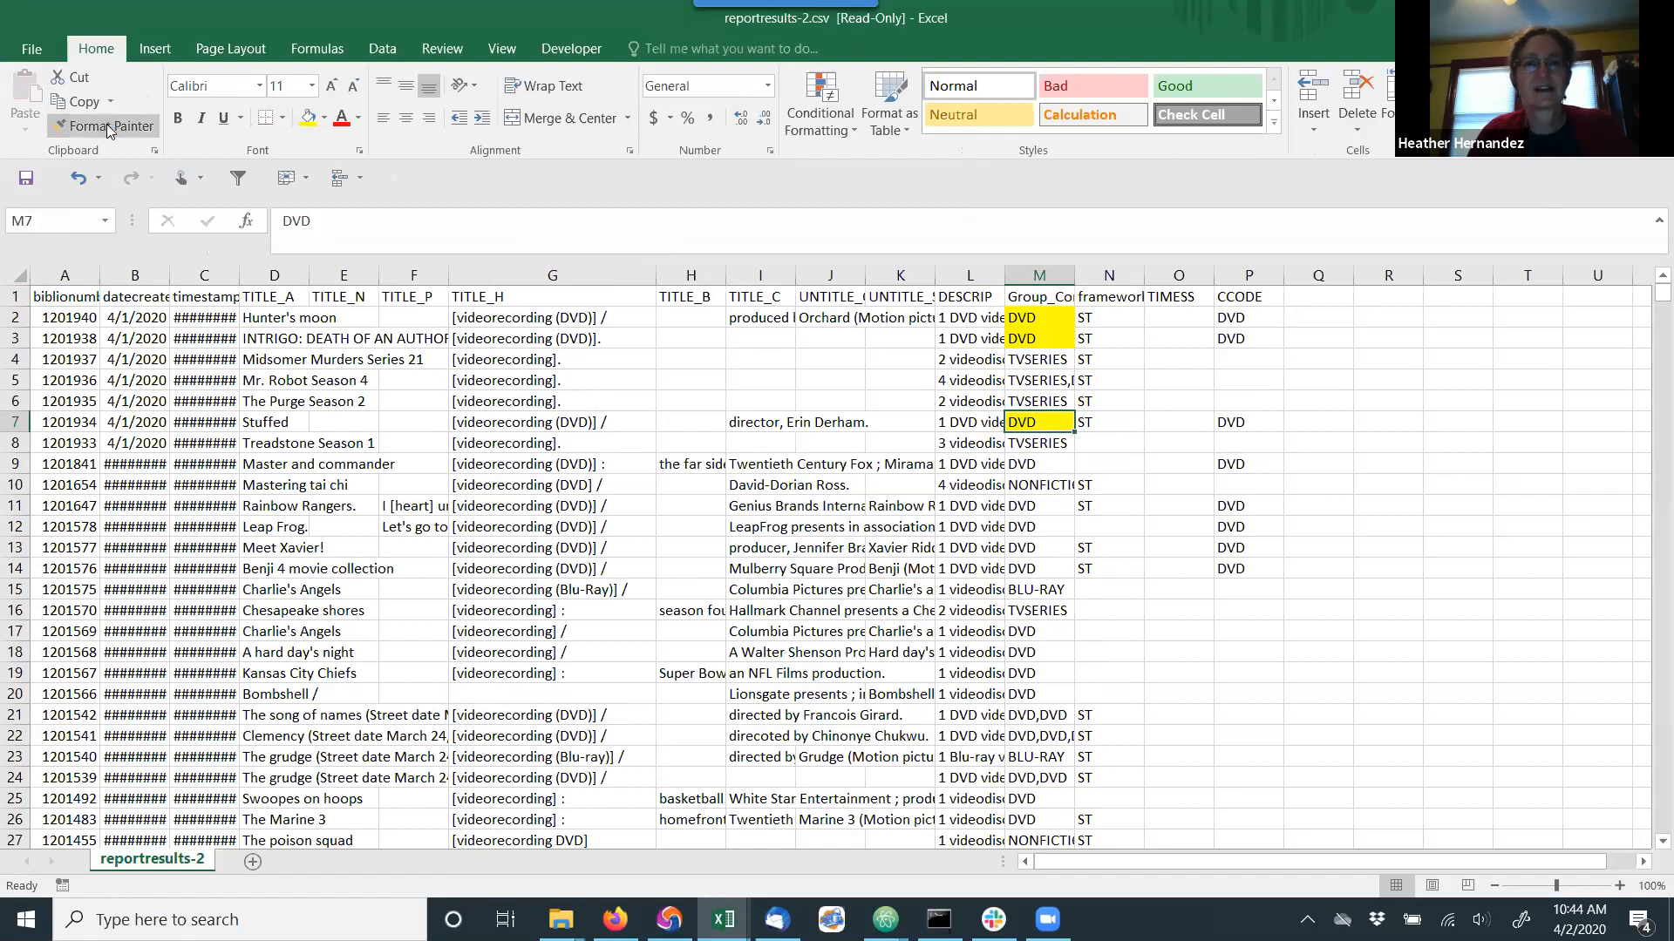
pyautogui.click(1038, 464)
pyautogui.click(1037, 505)
pyautogui.click(1038, 527)
pyautogui.click(1040, 548)
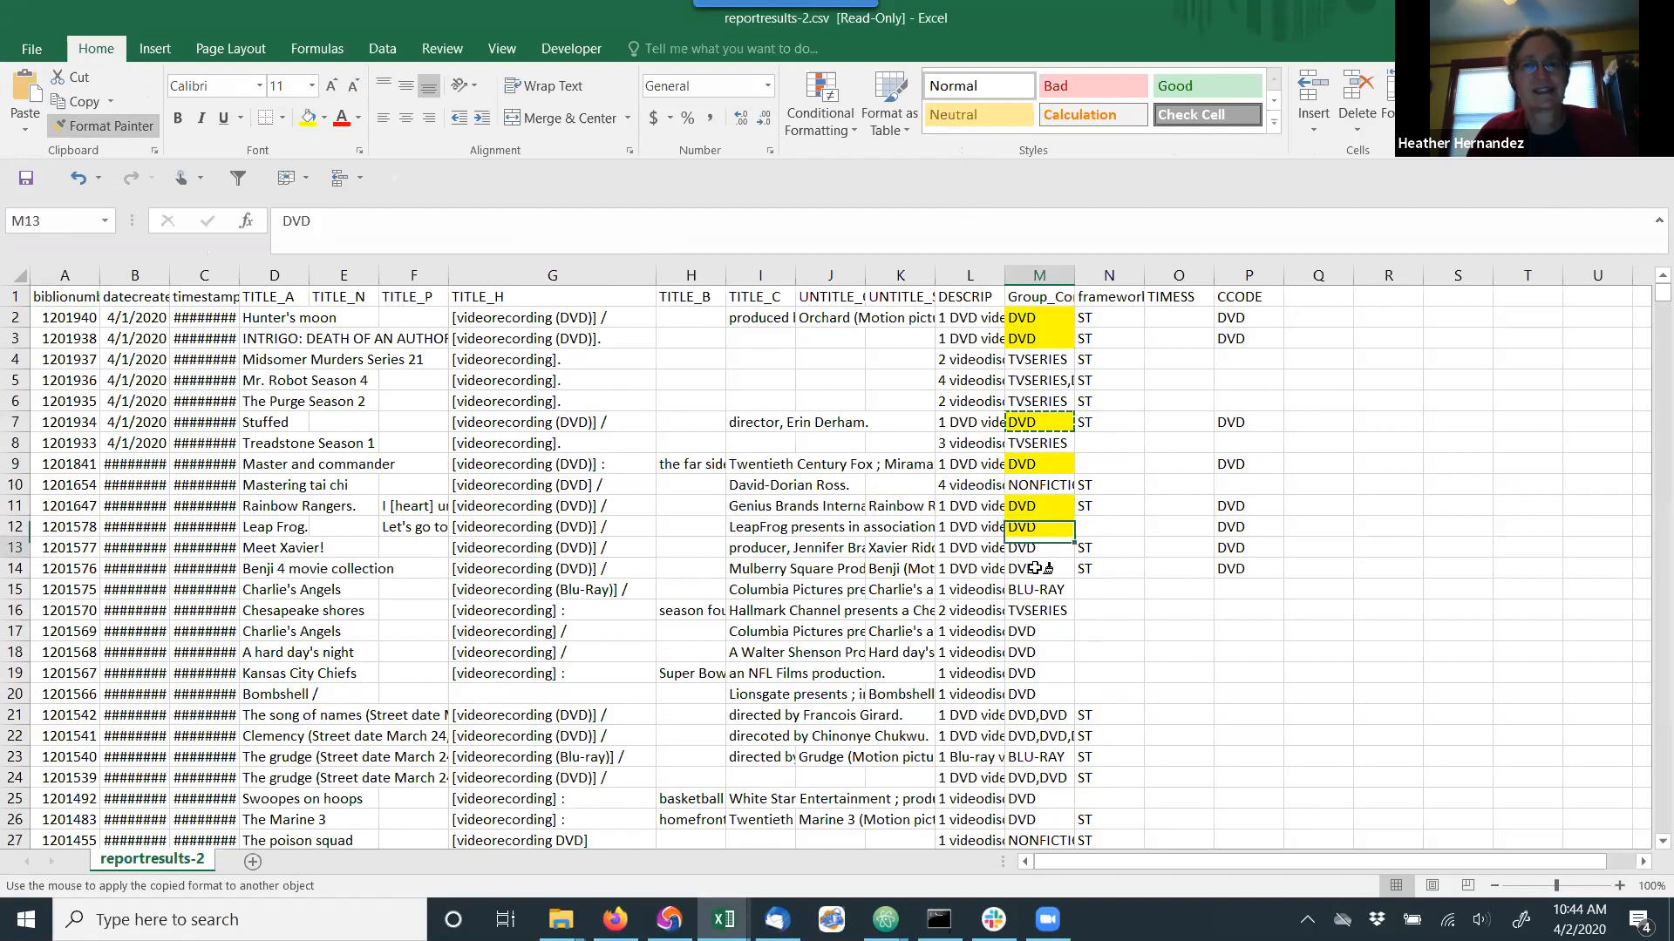
pyautogui.click(1031, 569)
pyautogui.press('Escape')
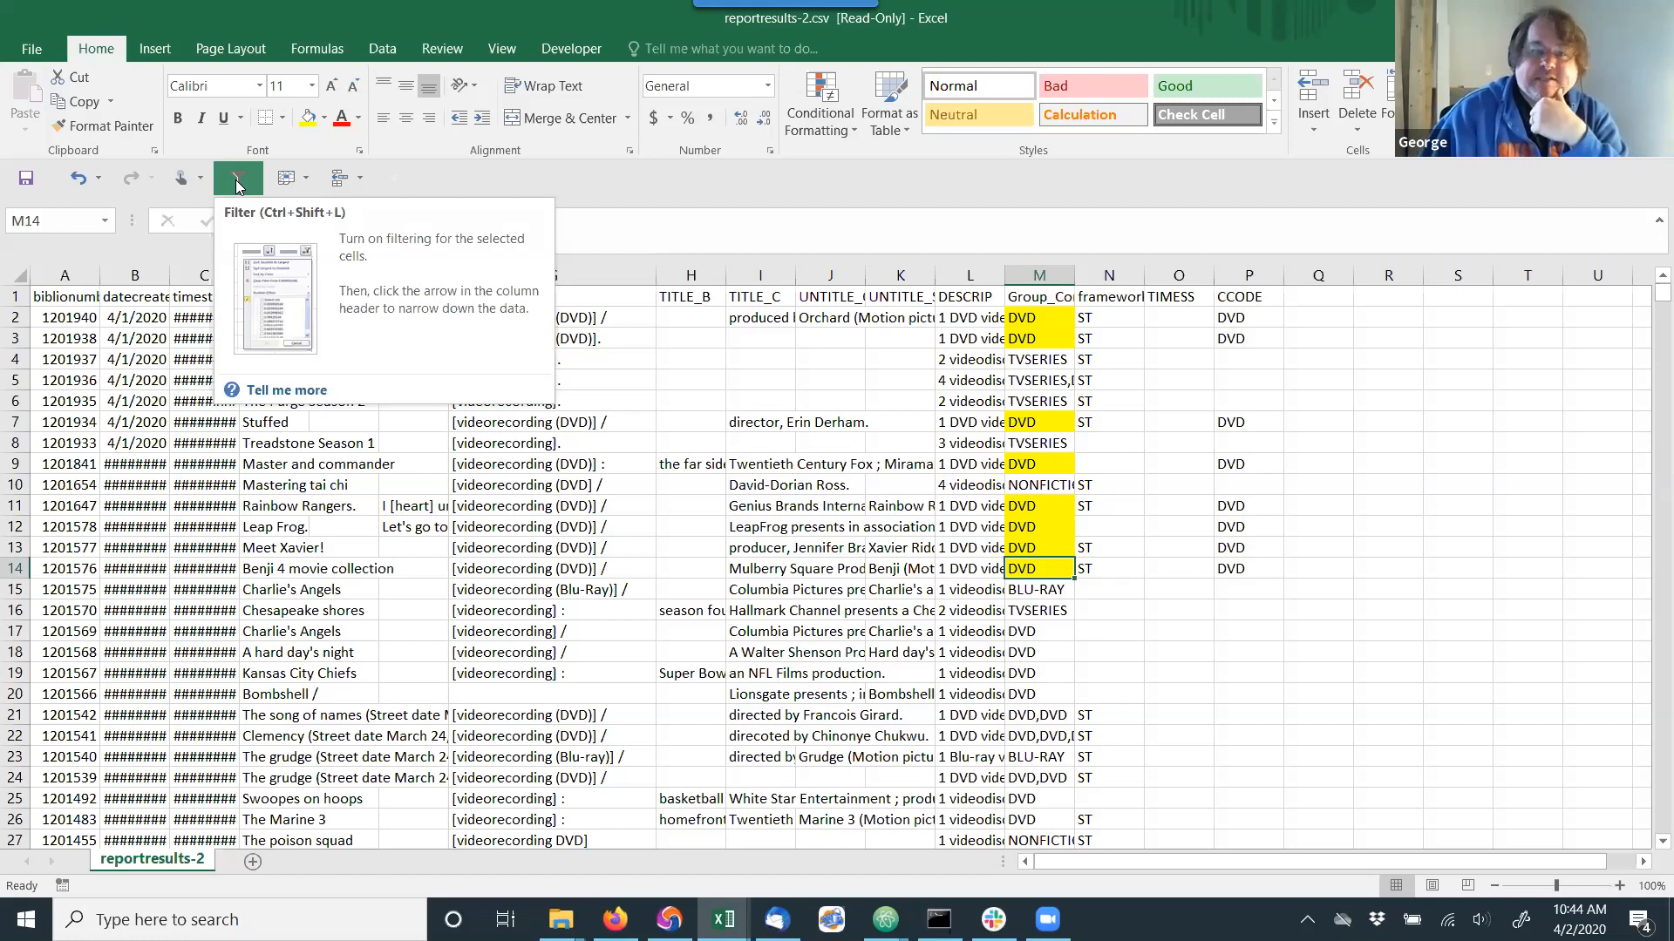
# Turn on filtering for the sheet and filter the Group_Concat_ccode column by the yellow cell color.
pyautogui.click(812, 239)
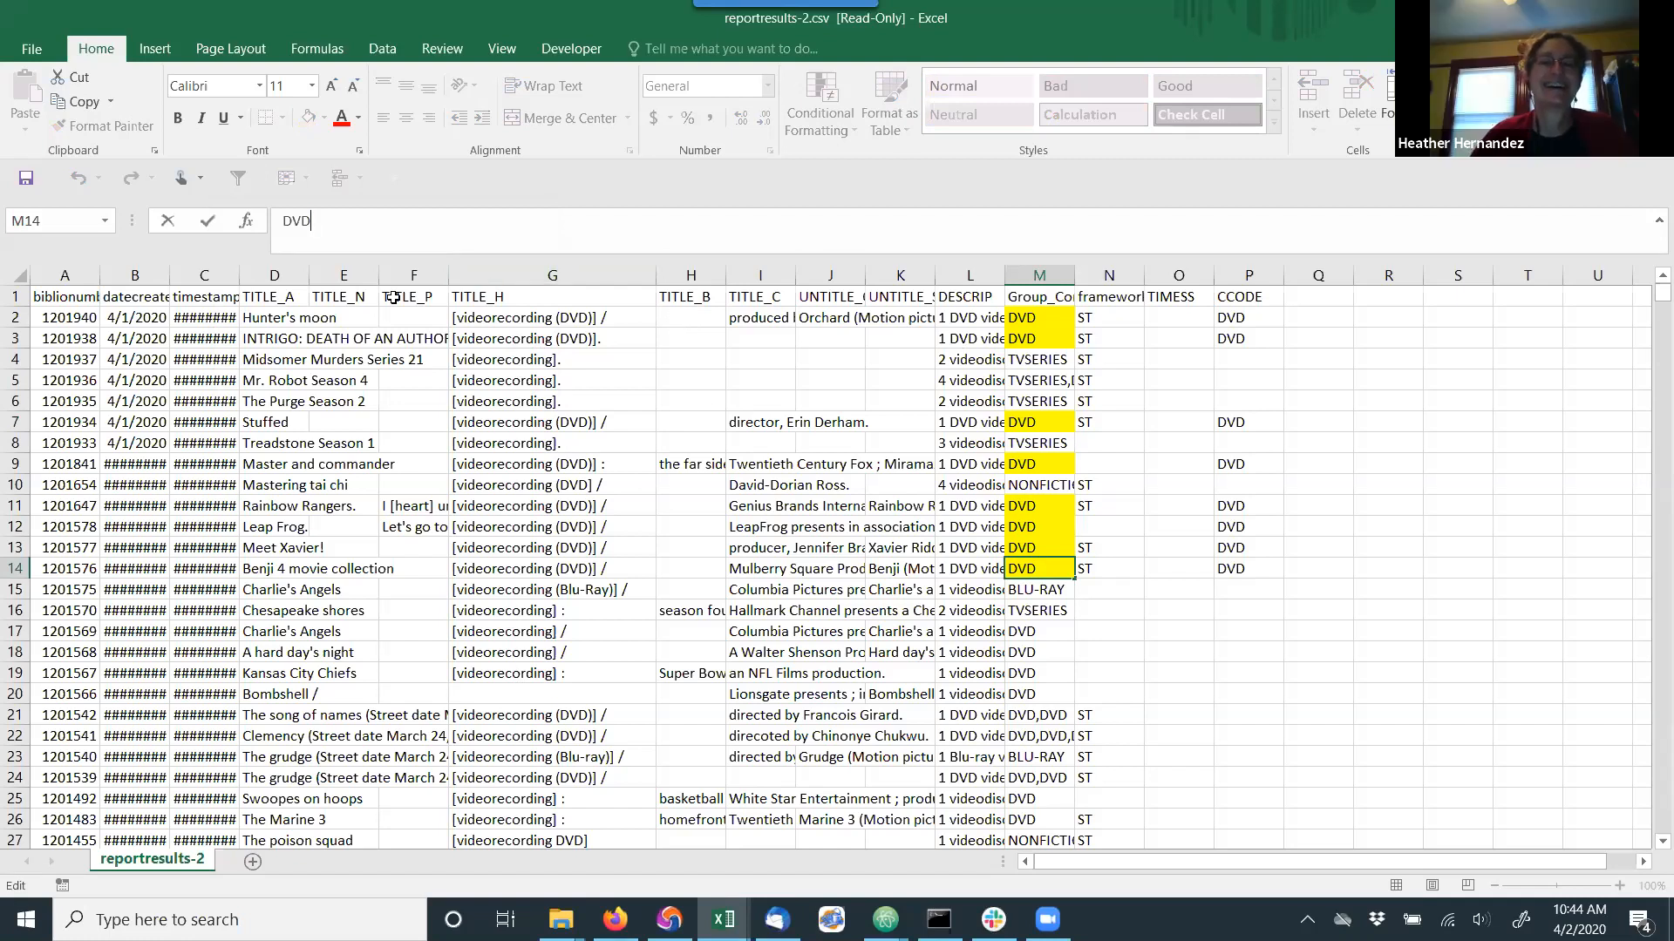
pyautogui.click(236, 178)
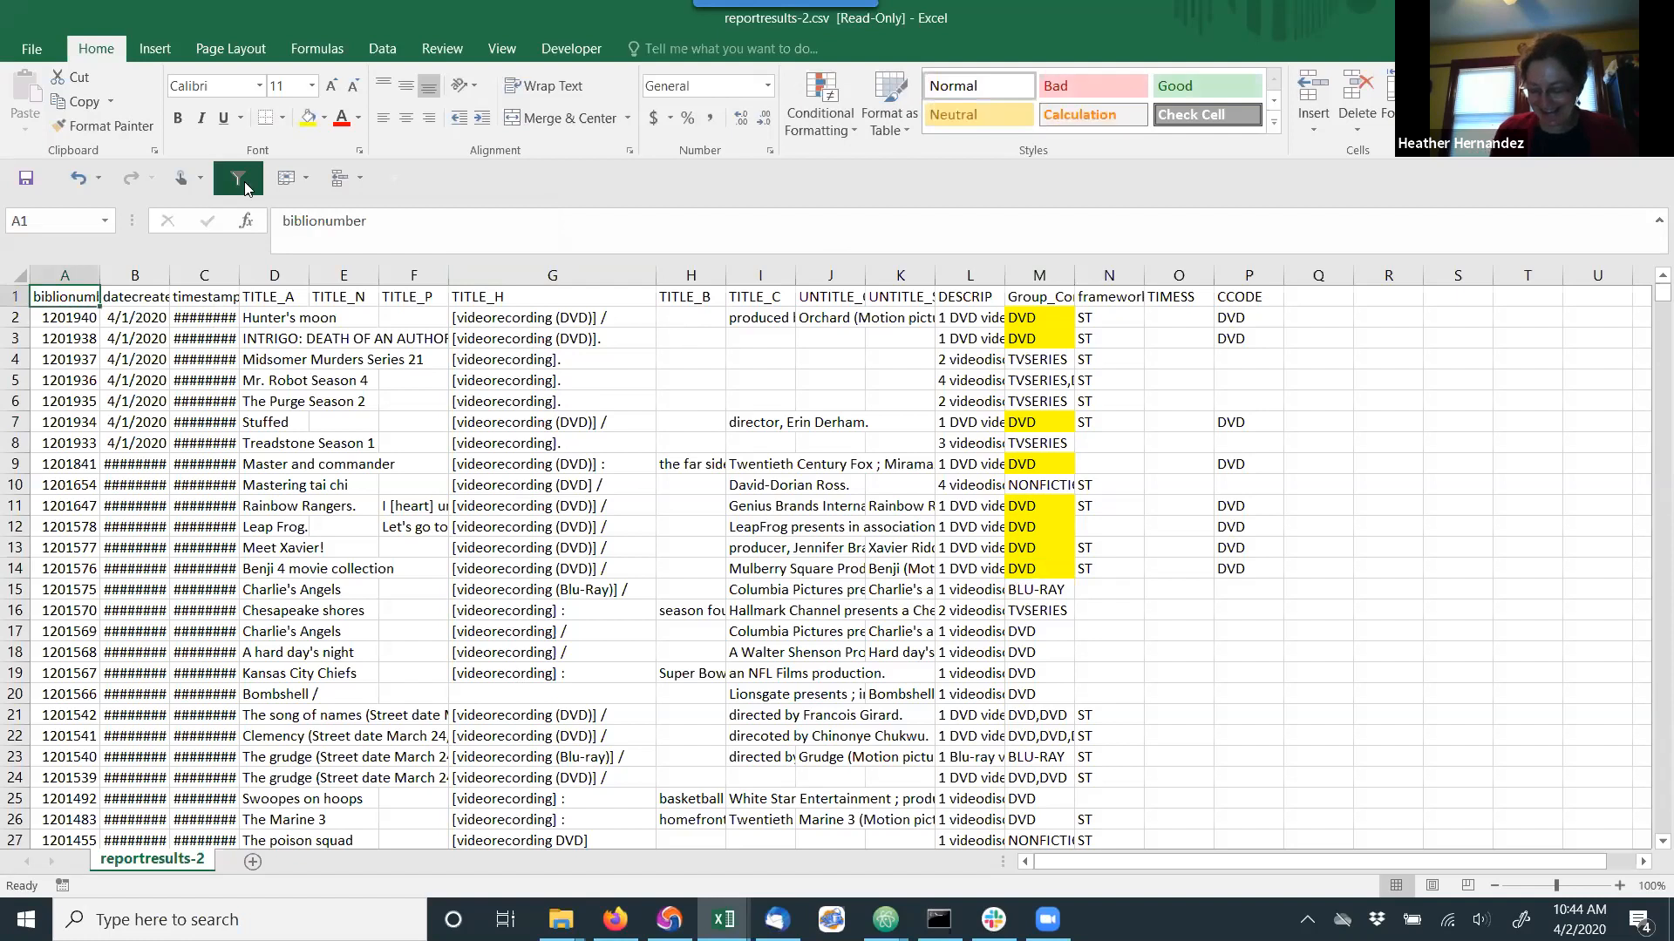
pyautogui.click(1065, 297)
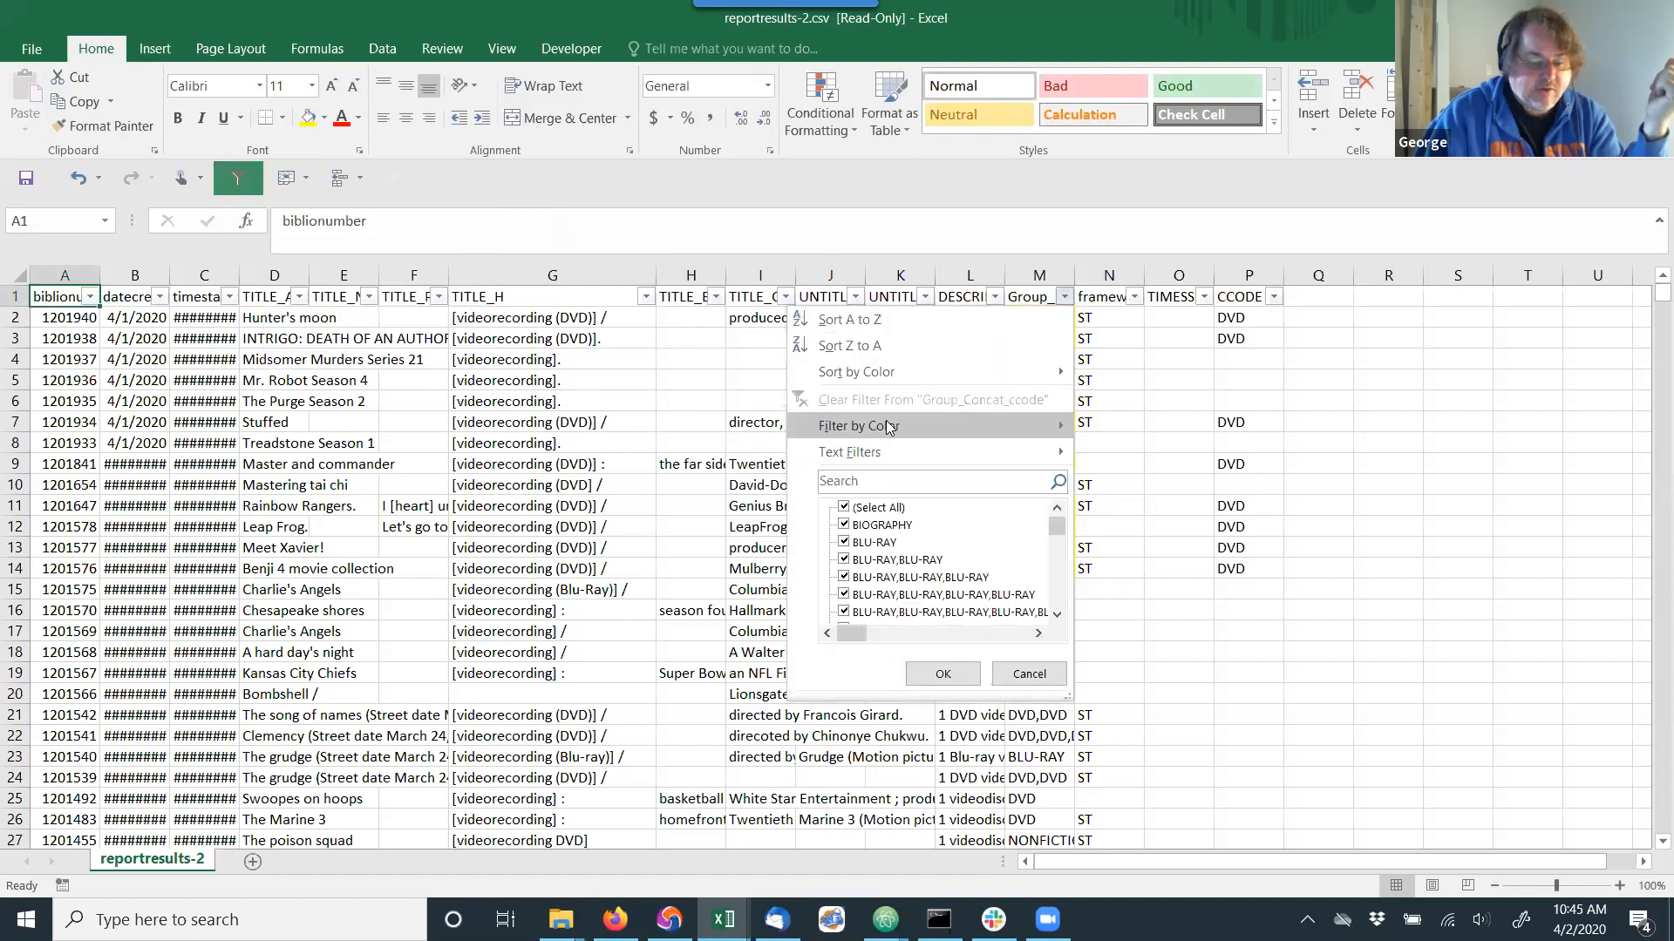
pyautogui.moveTo(952, 426)
pyautogui.click(1110, 450)
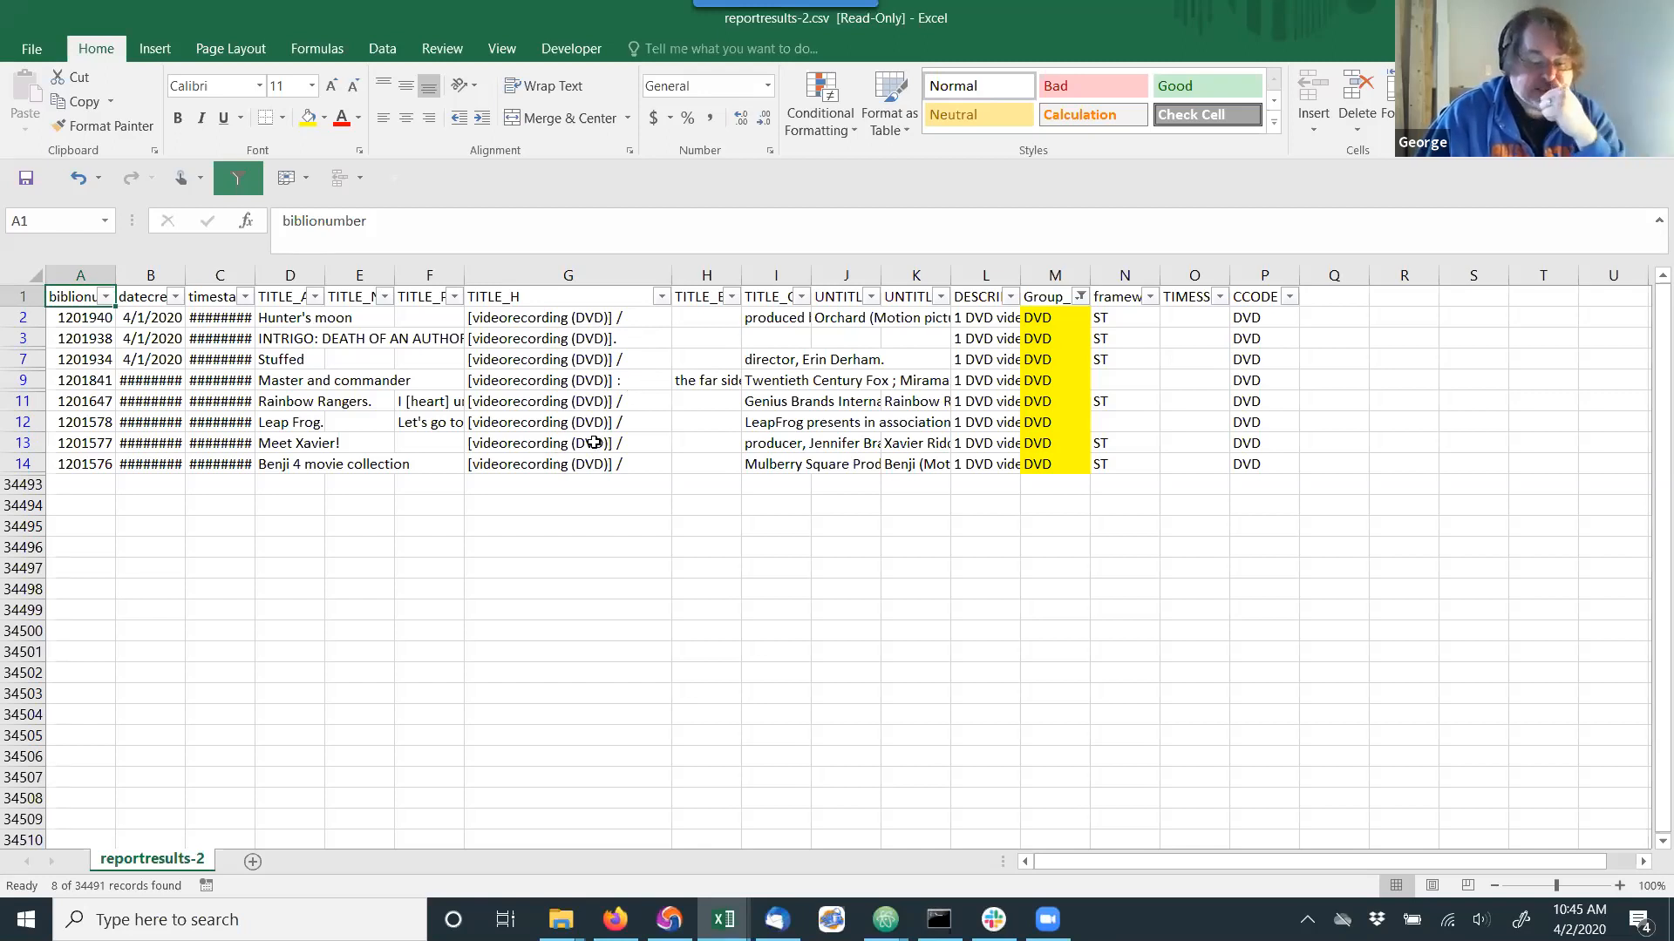
# Widen the DESCRIP column, select its first description, and close reportresults-2.csv without saving changes.
pyautogui.moveTo(1018, 276); pyautogui.dragTo(1095, 275)
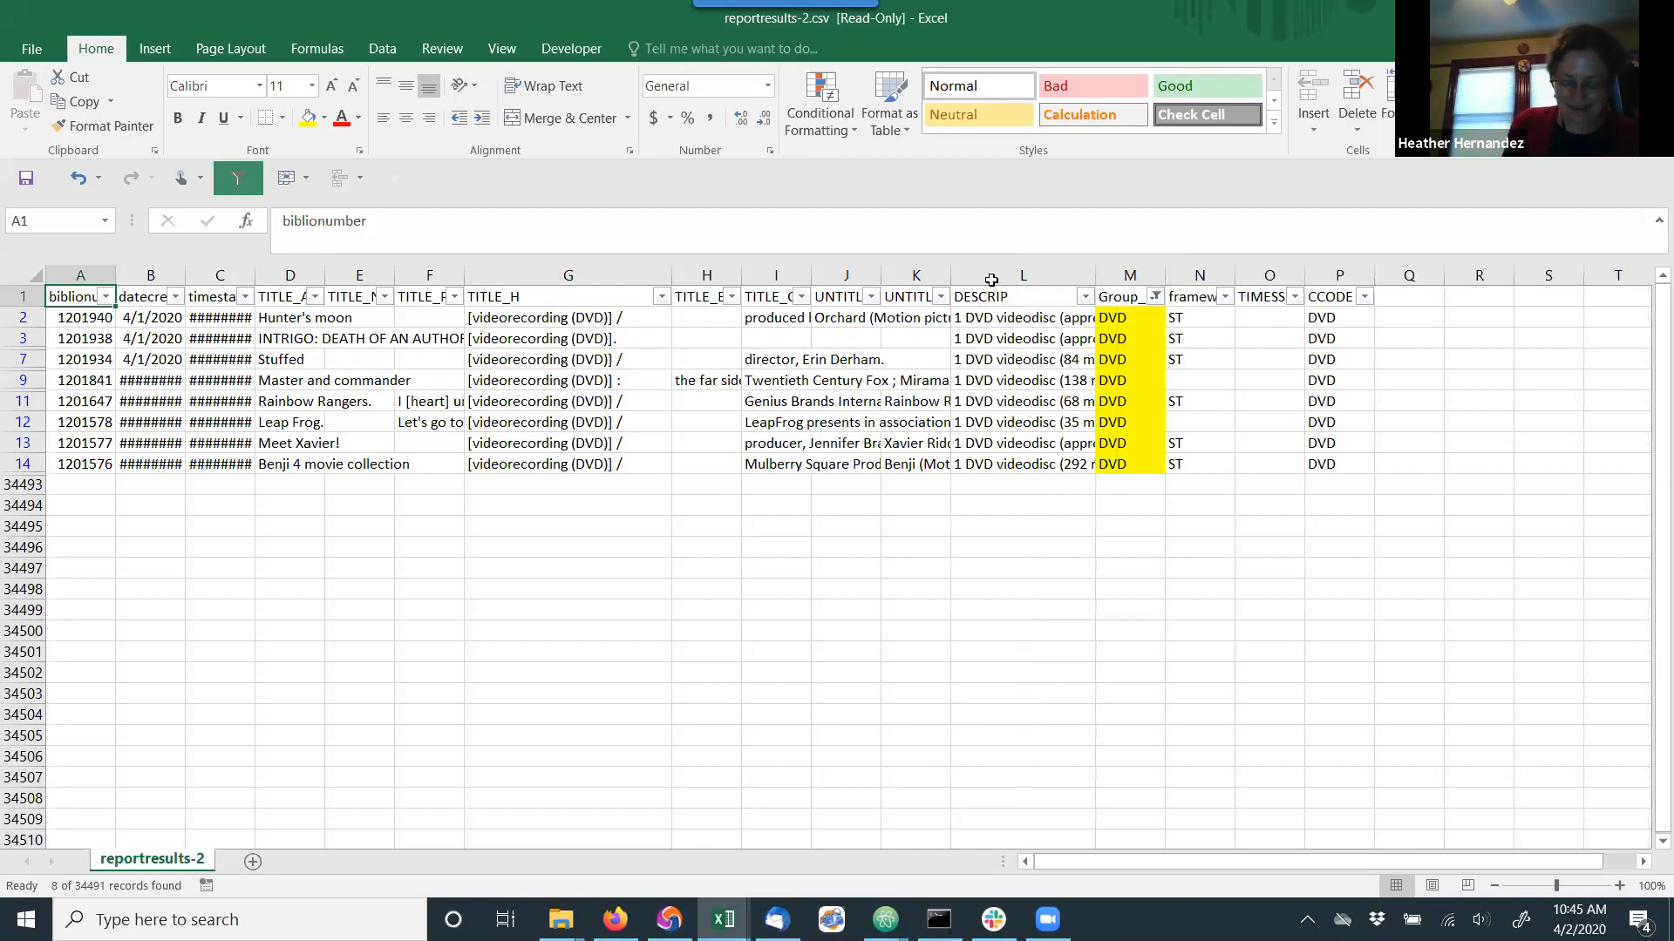
pyautogui.click(987, 316)
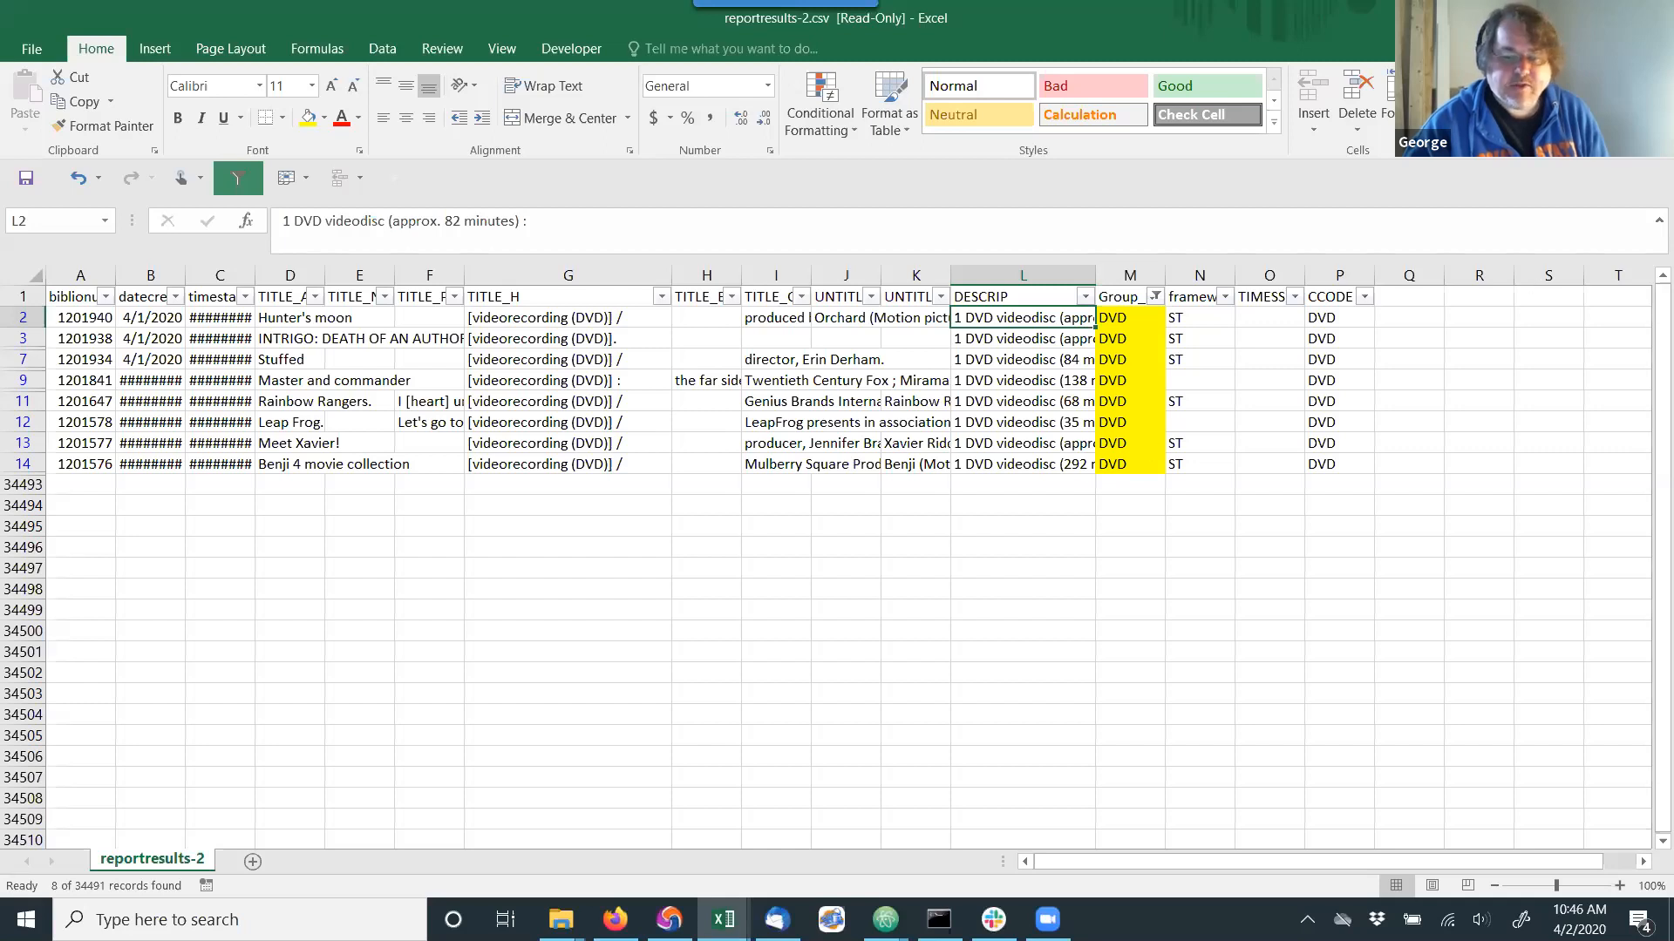
pyautogui.click(1649, 16)
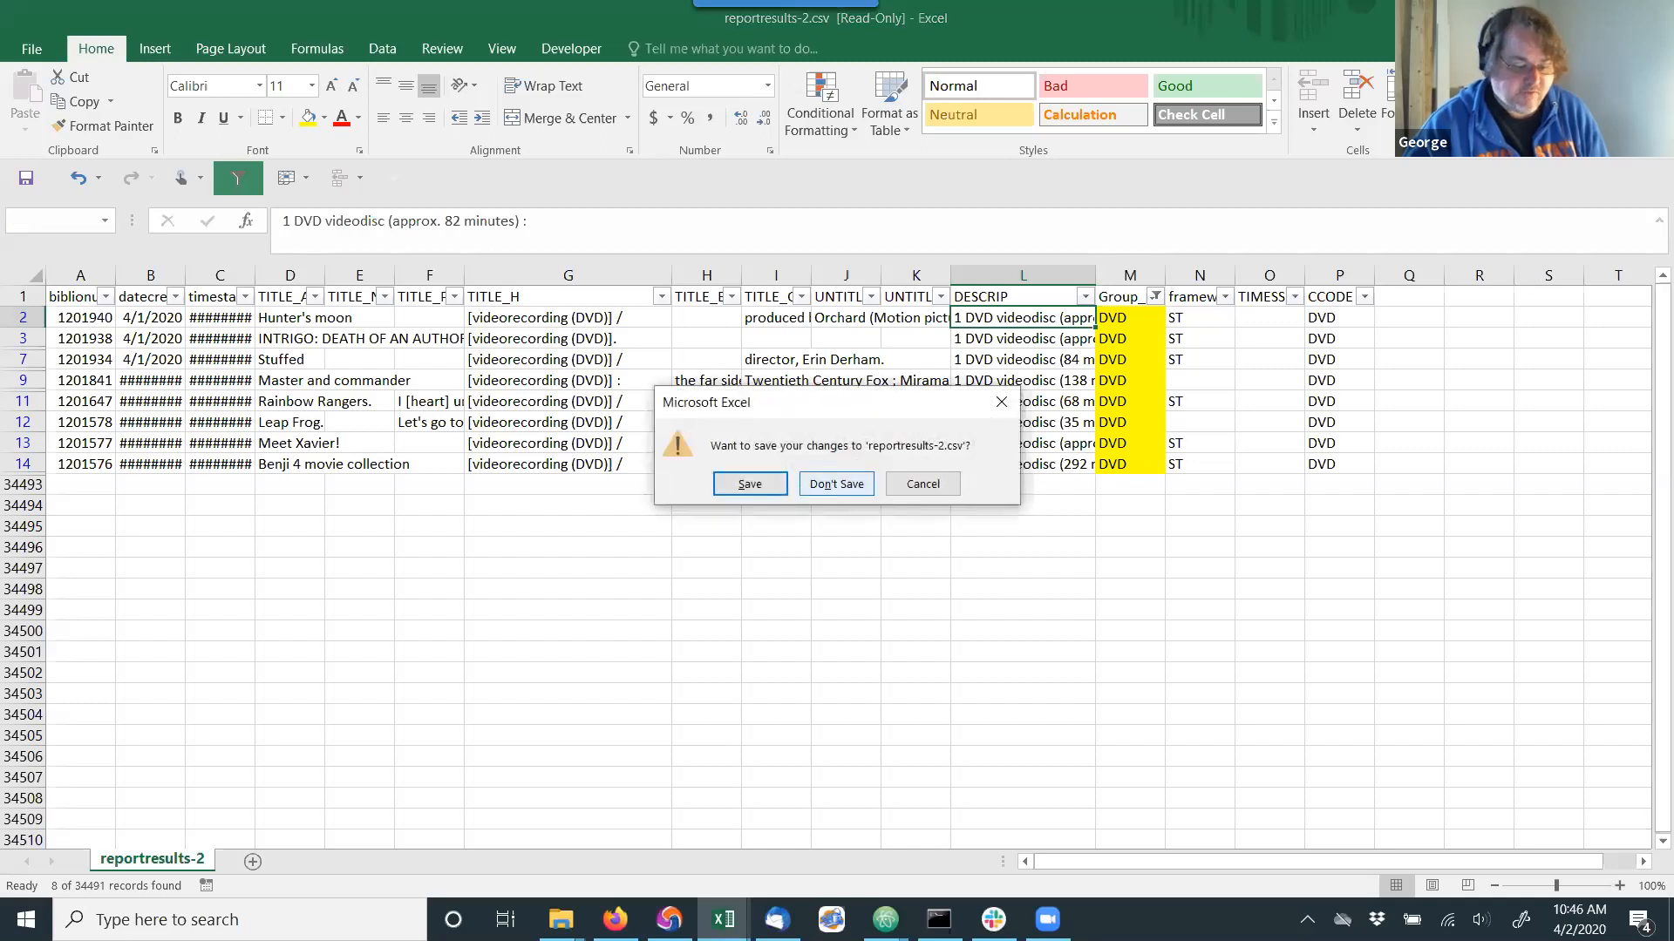
pyautogui.click(820, 482)
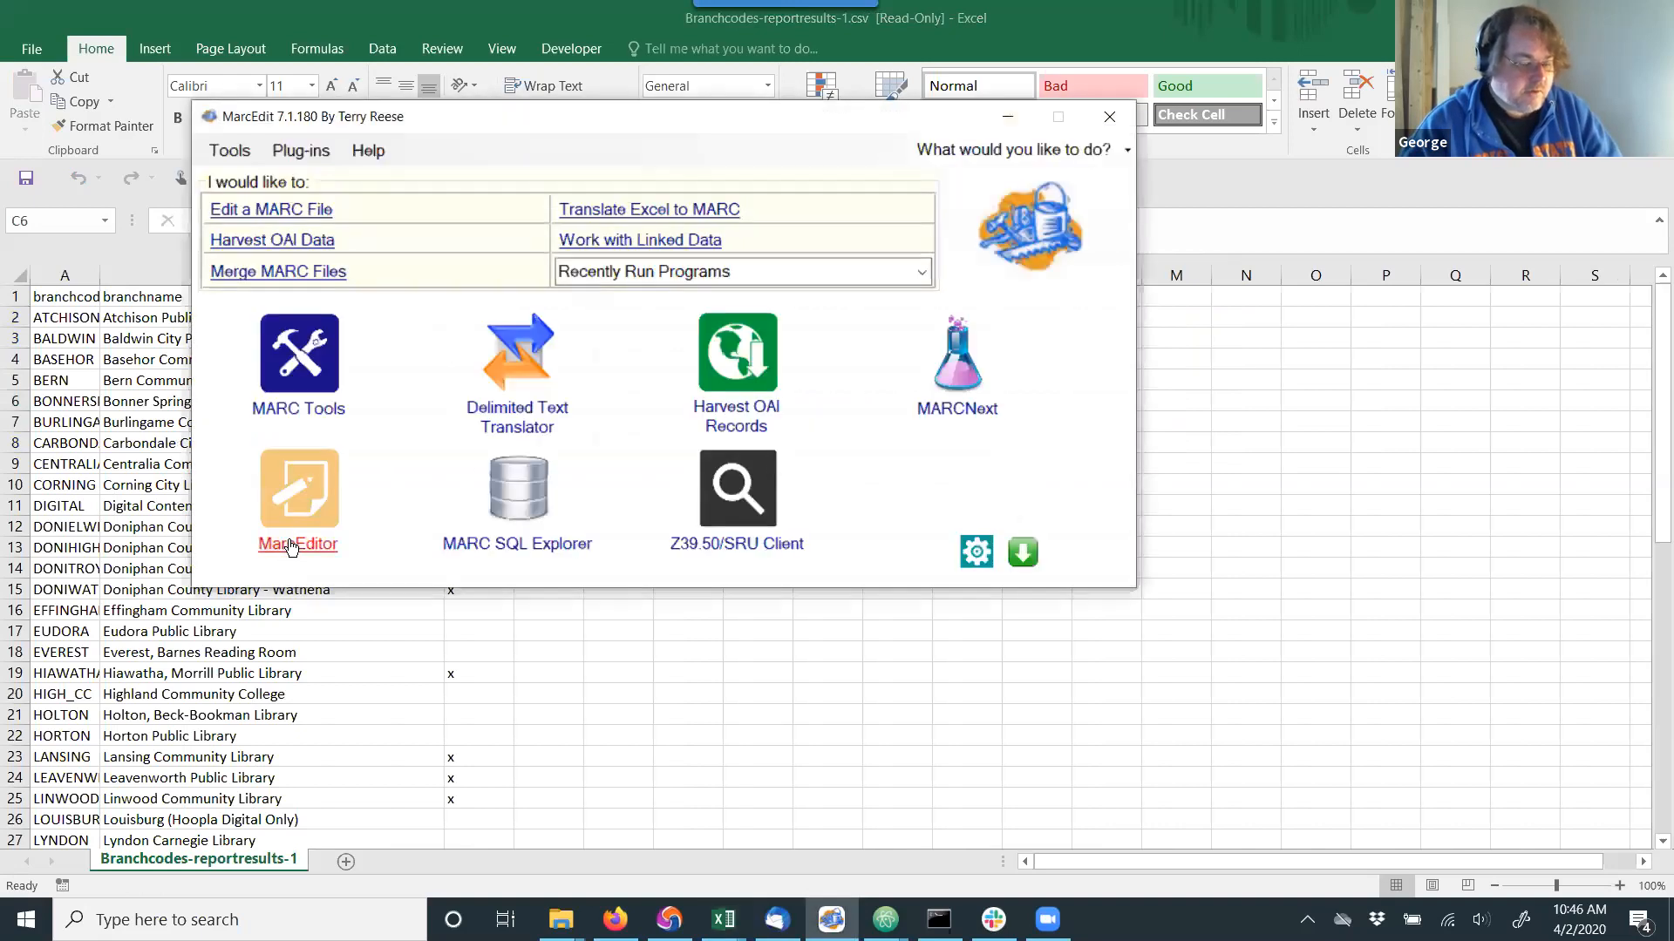
# Open the task manager in MarcEditor and select the Convert to DVD task in the Videos group.
pyautogui.click(295, 545)
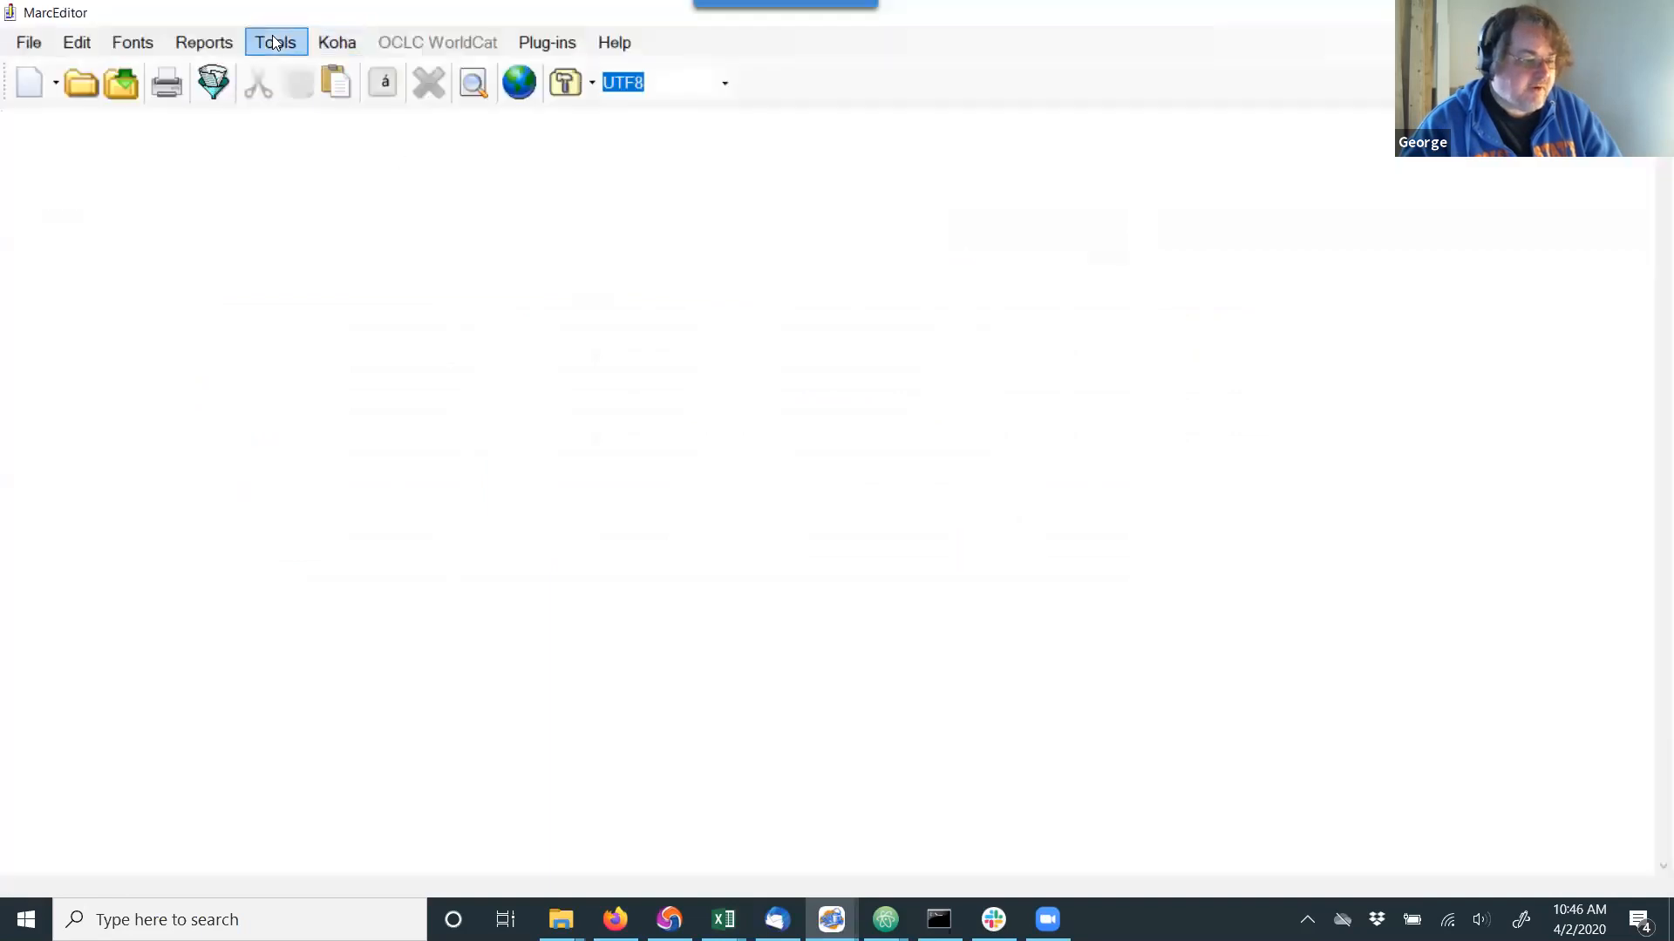
pyautogui.click(273, 43)
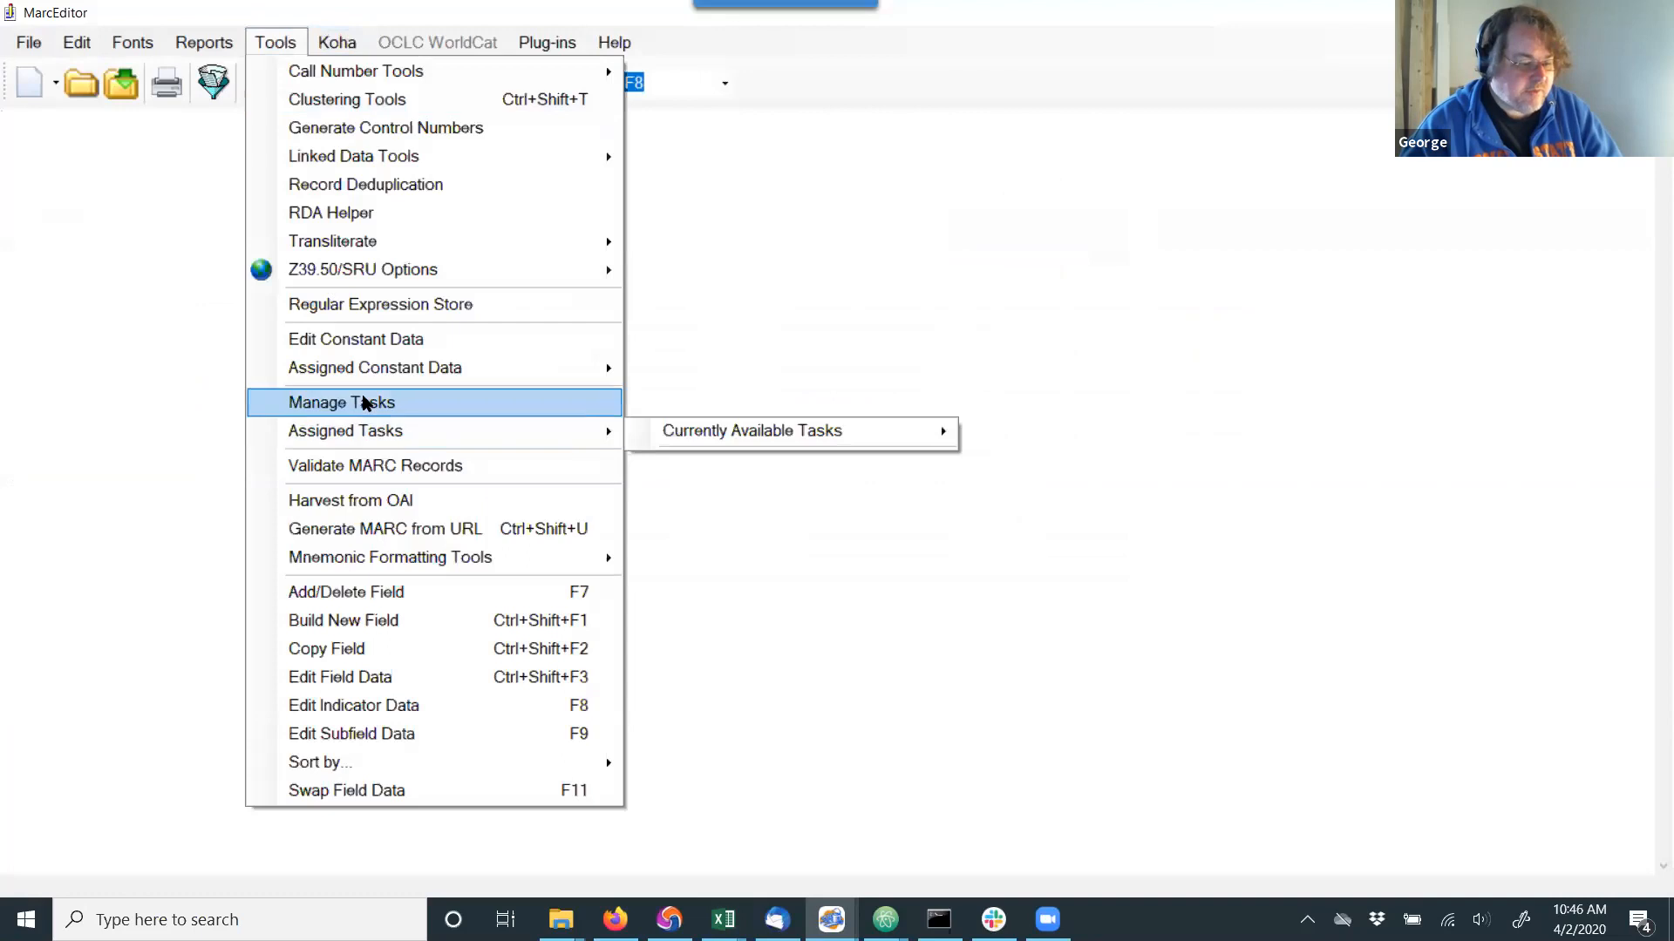
pyautogui.click(363, 401)
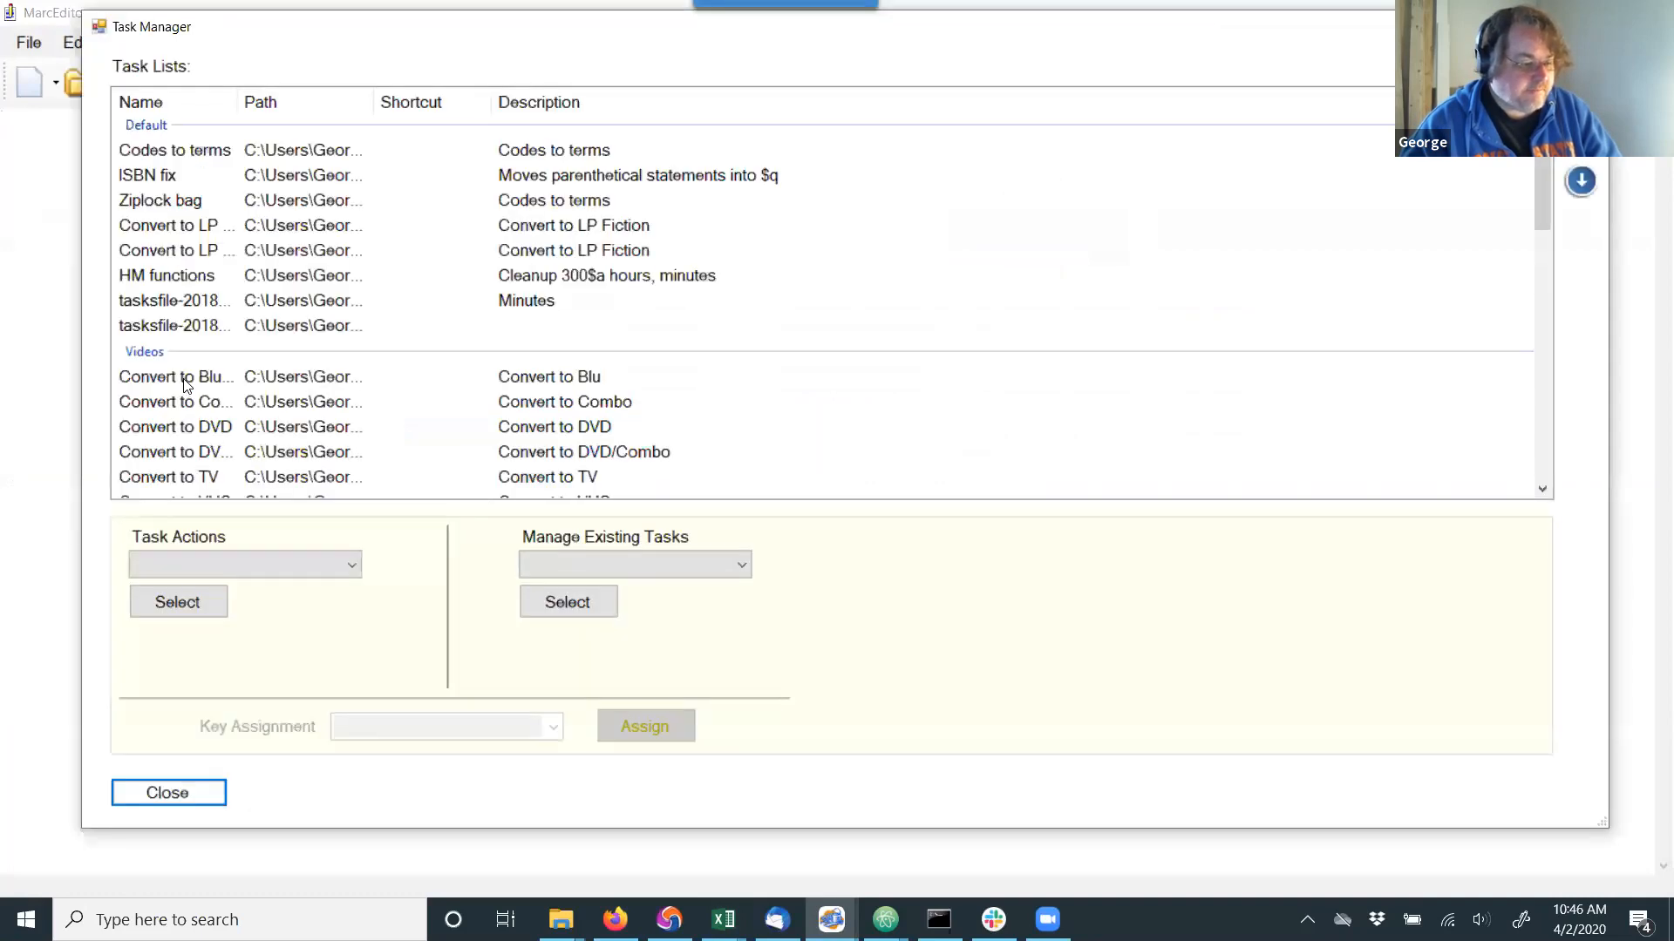
pyautogui.click(195, 432)
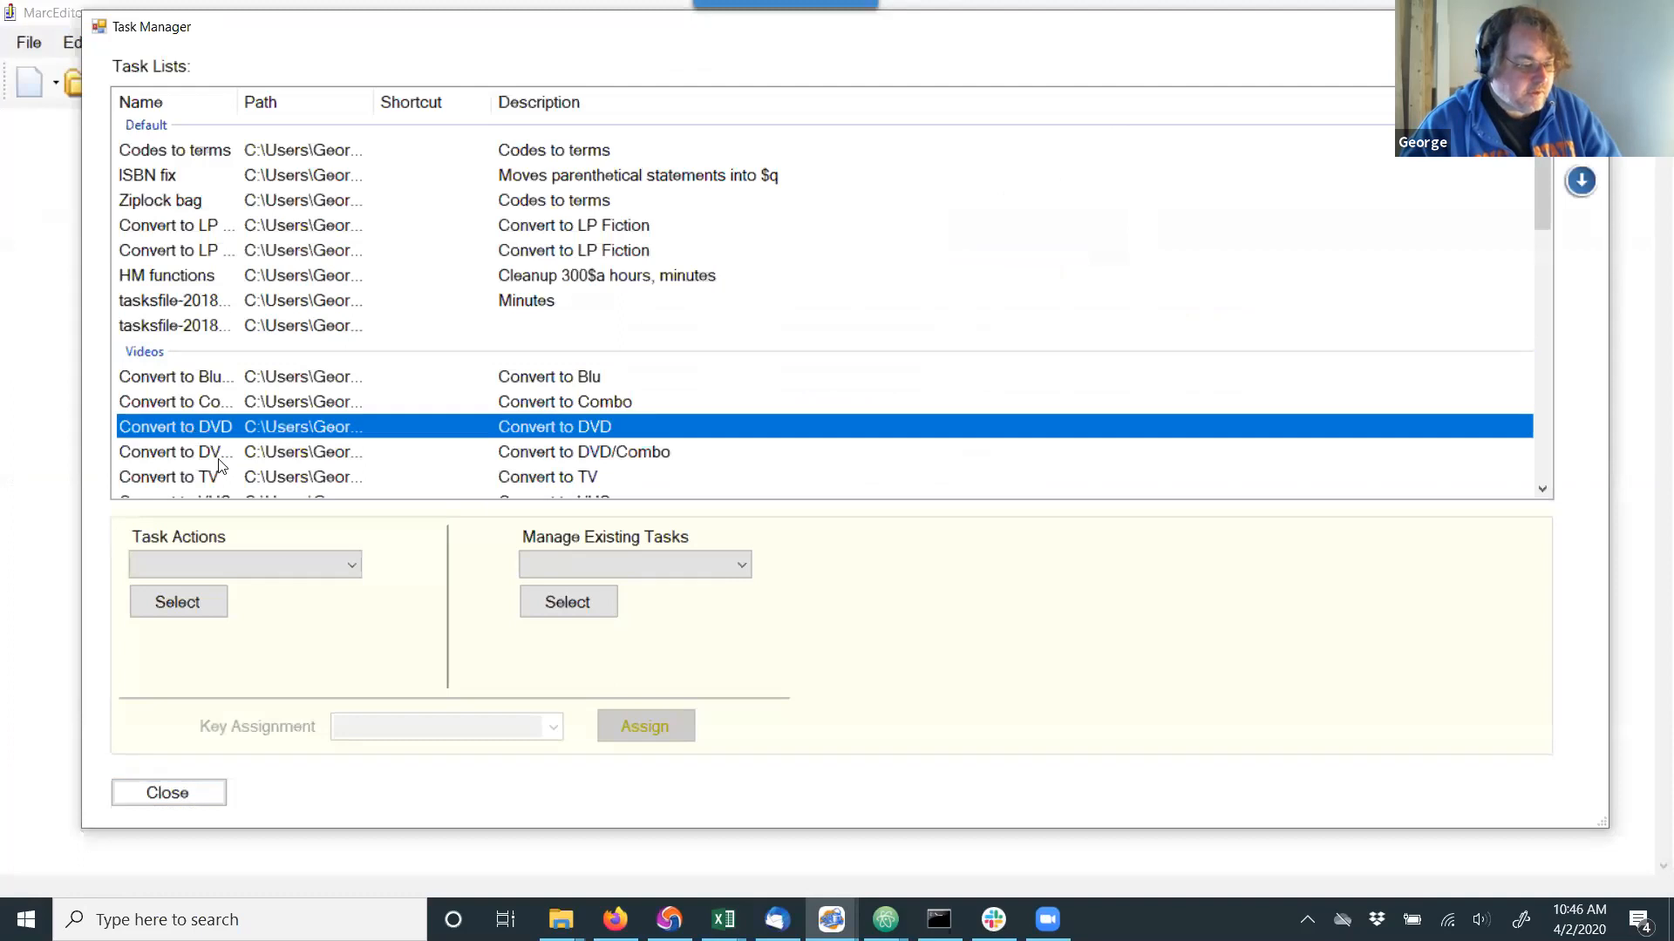
pyautogui.click(277, 565)
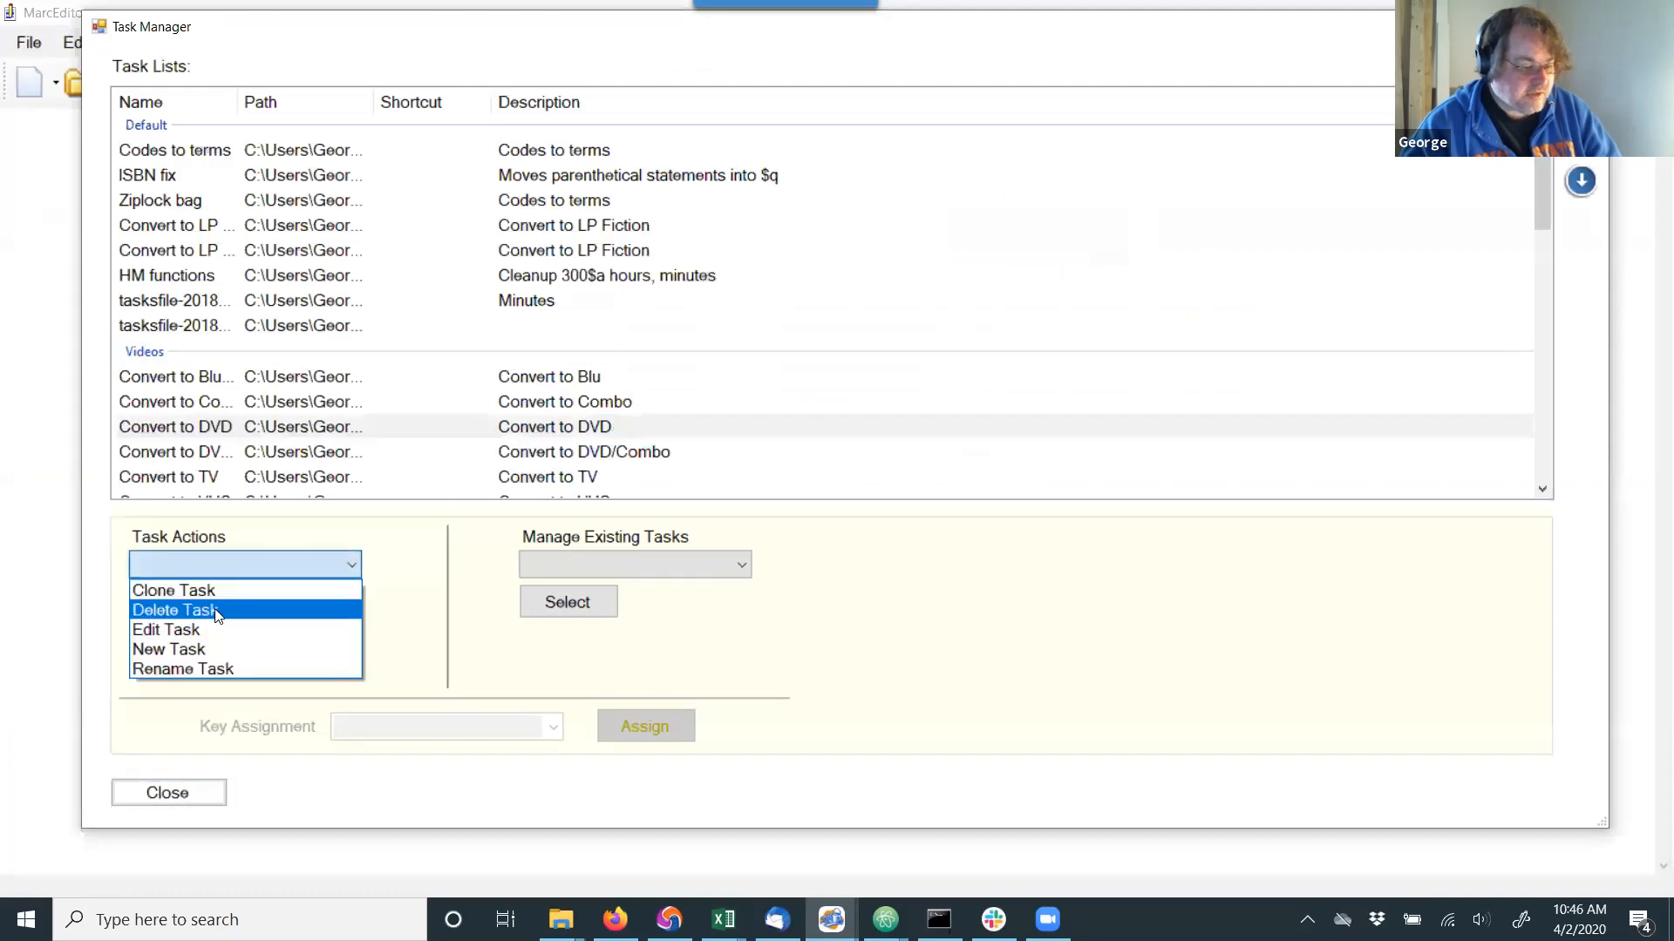
pyautogui.click(400, 557)
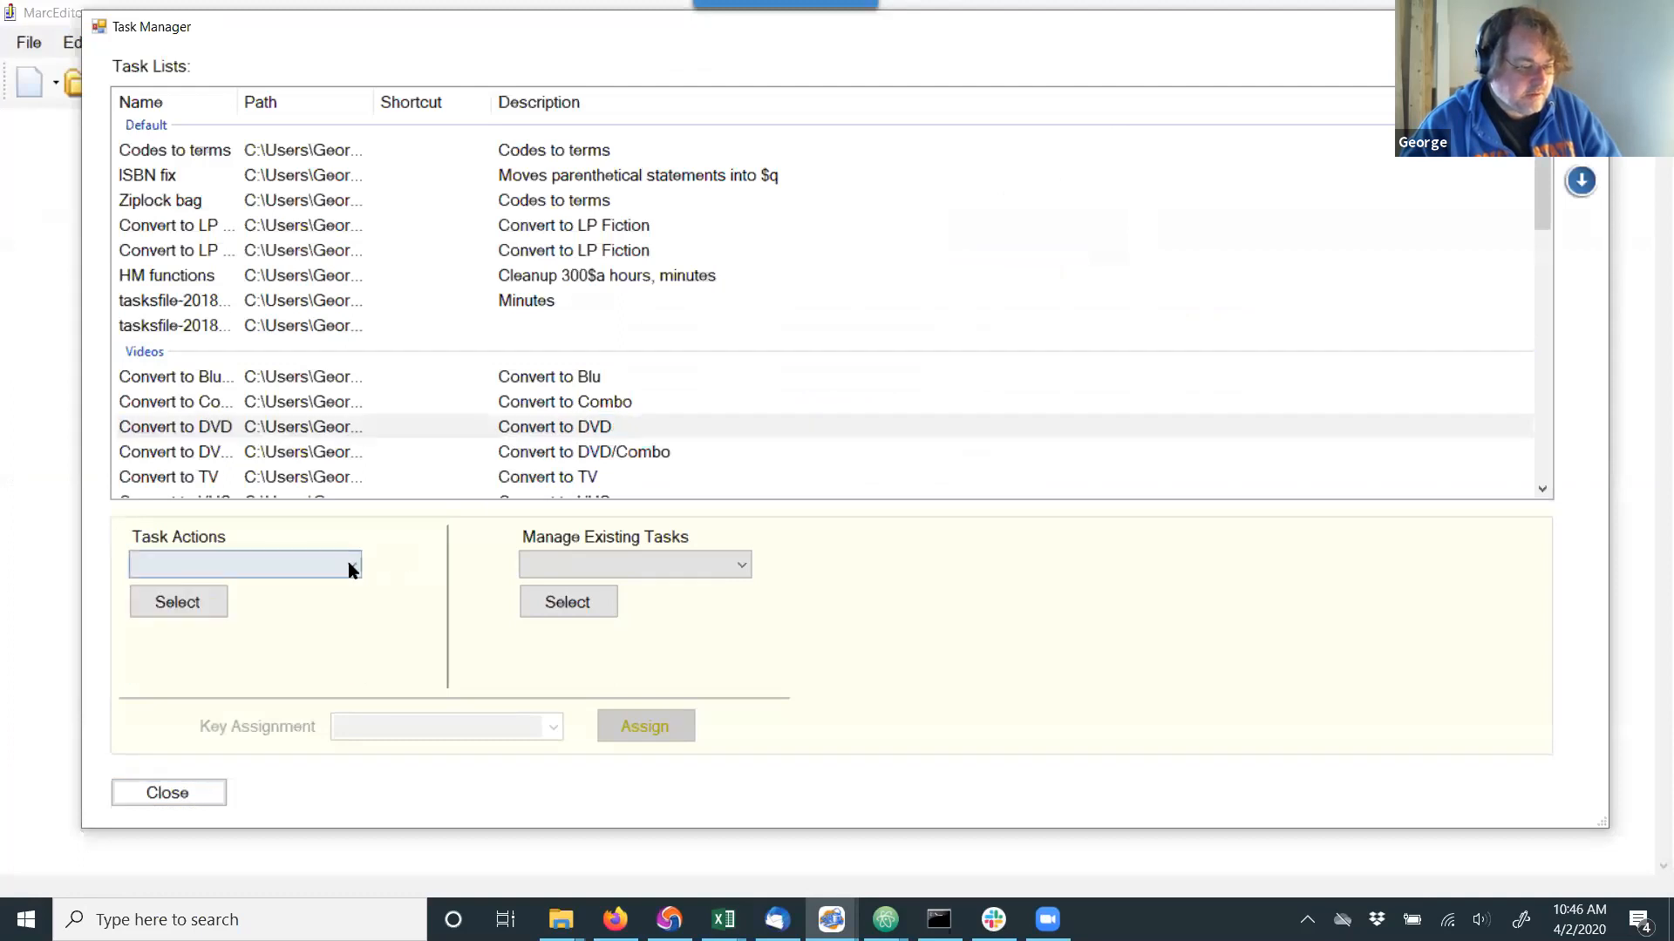
pyautogui.click(351, 569)
pyautogui.click(410, 579)
# Export the Convert to DVD task as dvdtask.task in the 2020.04.02 folder and close the Task Manager.
pyautogui.click(675, 568)
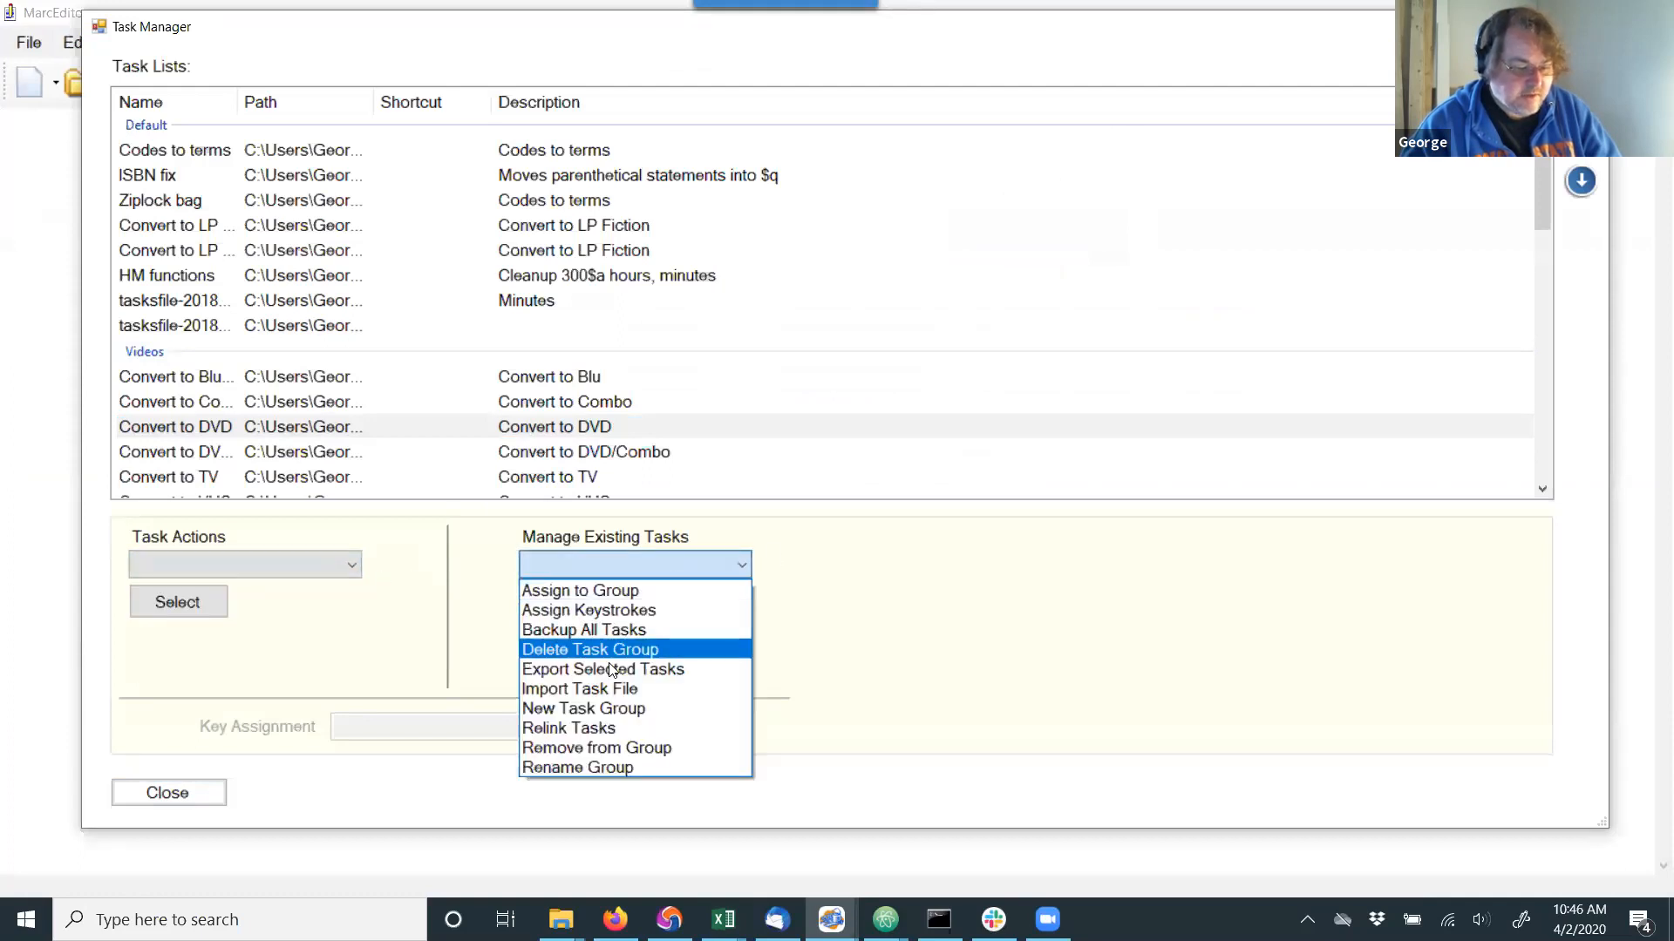
pyautogui.click(615, 669)
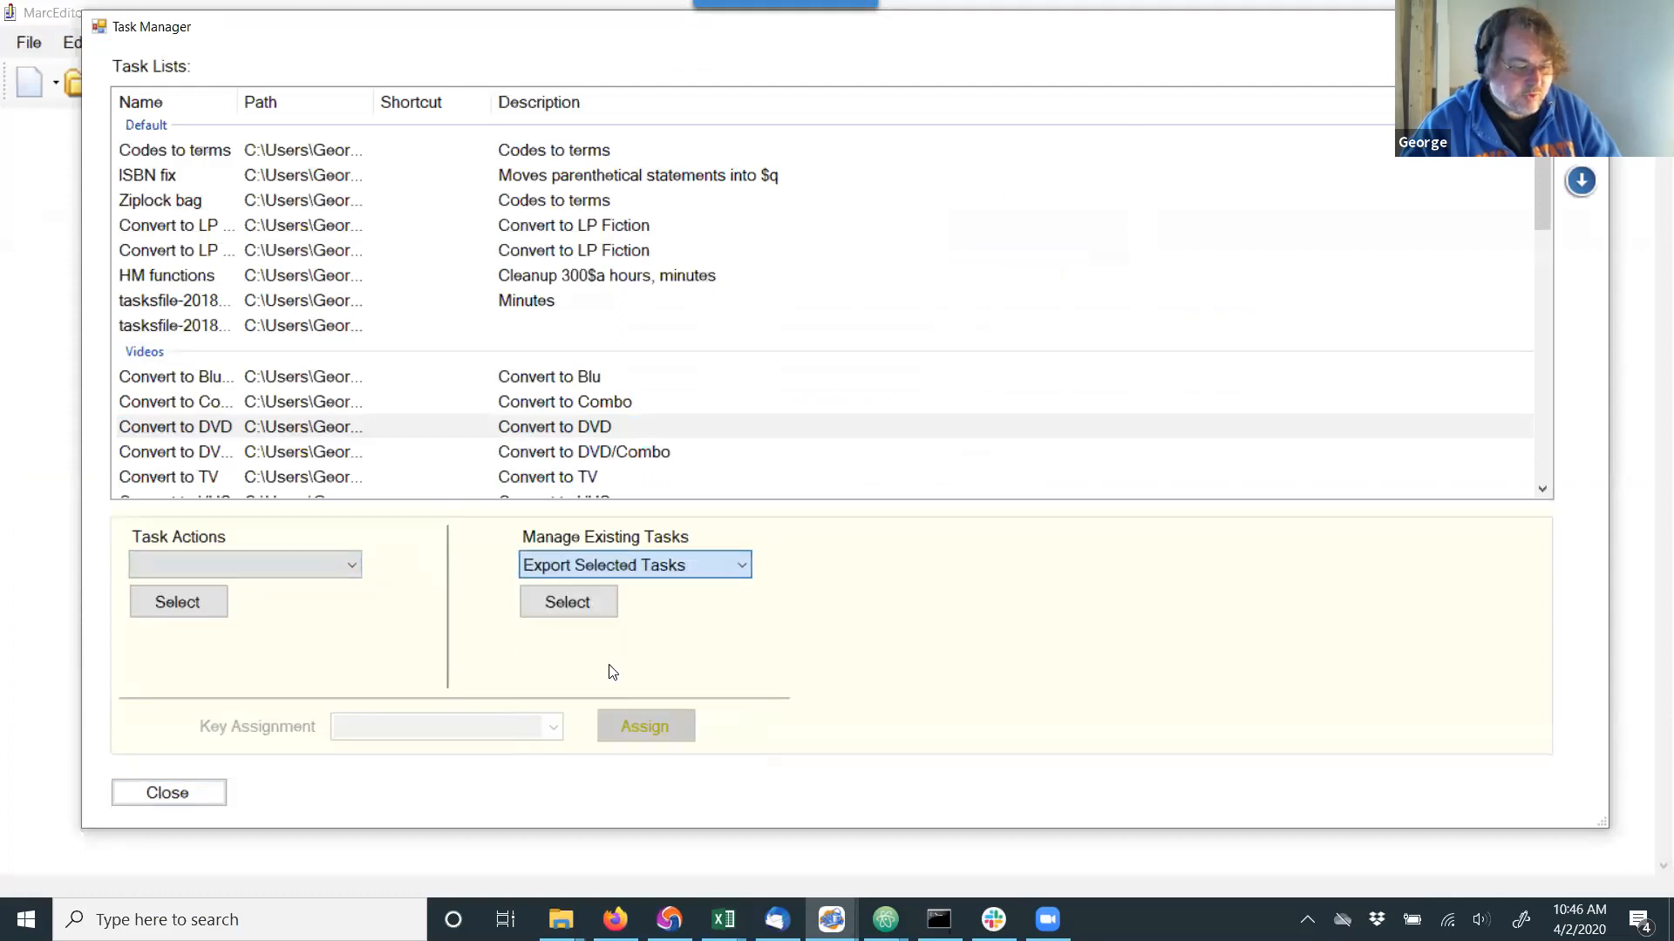
pyautogui.click(179, 426)
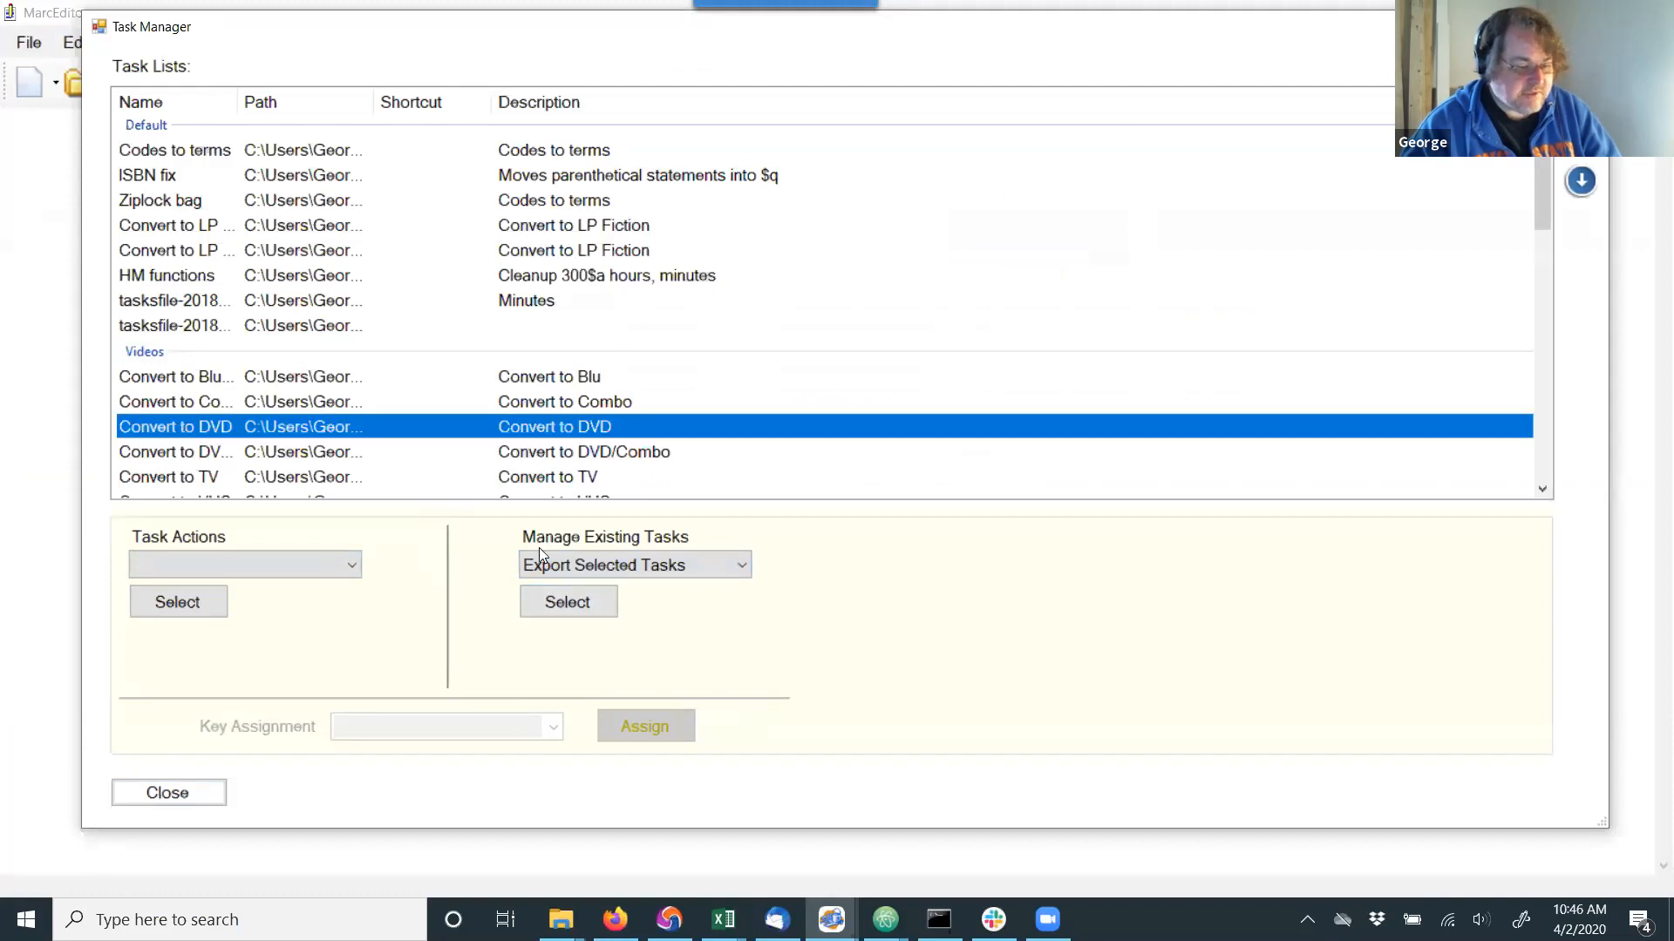
pyautogui.click(549, 603)
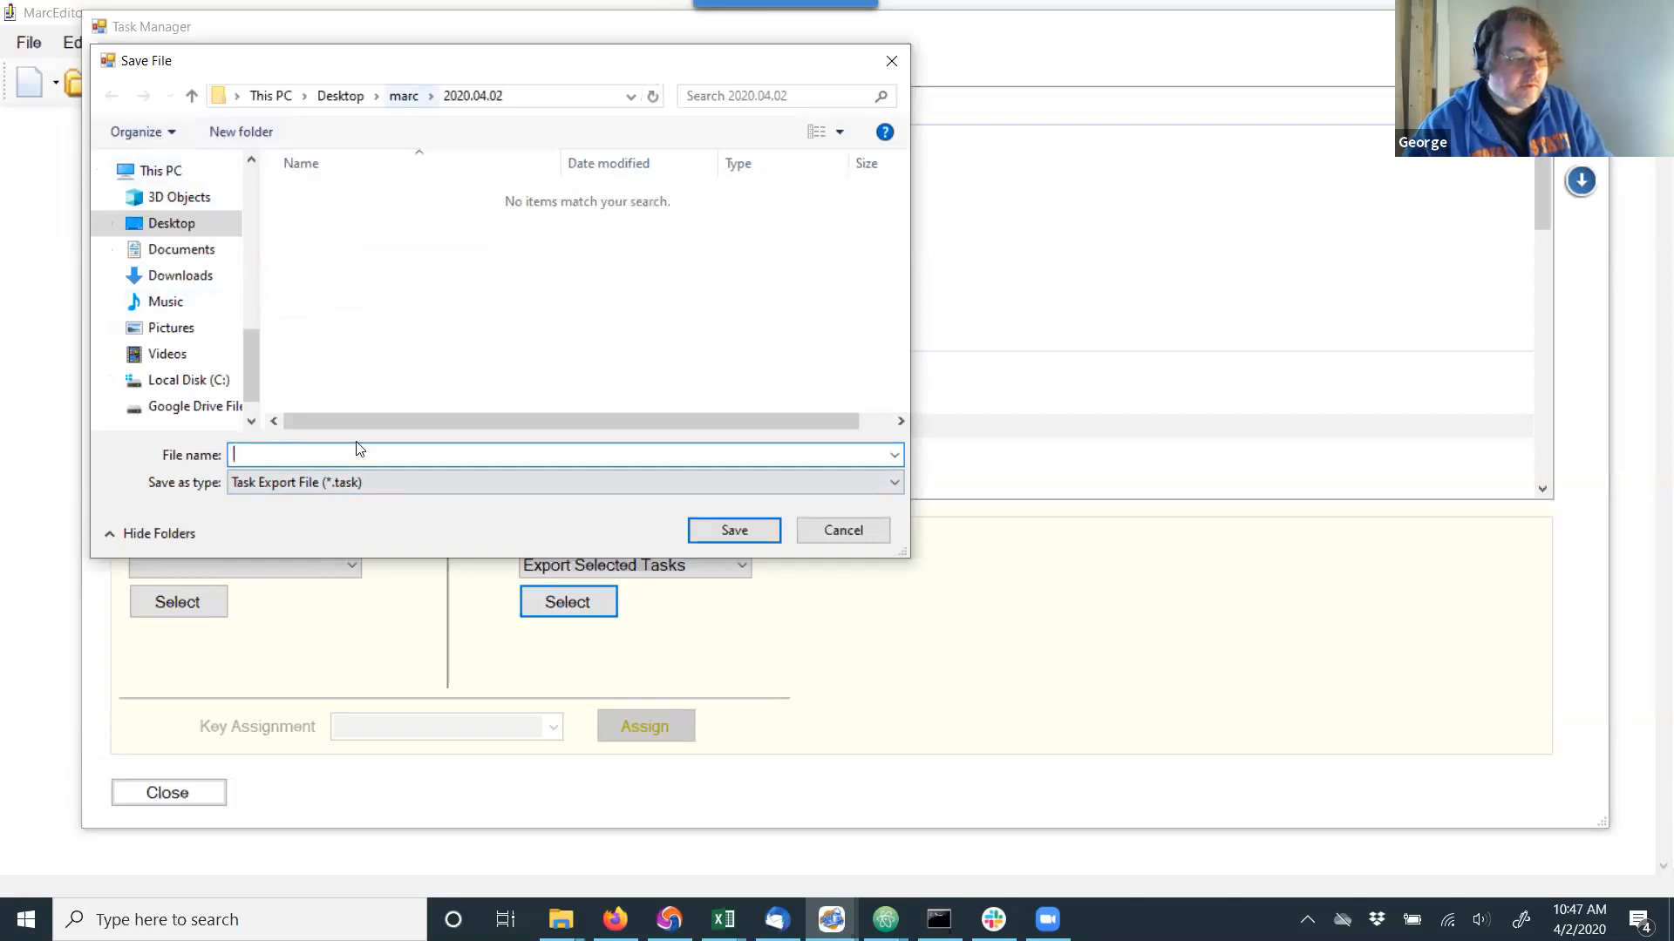
pyautogui.write('dvdtask.task')
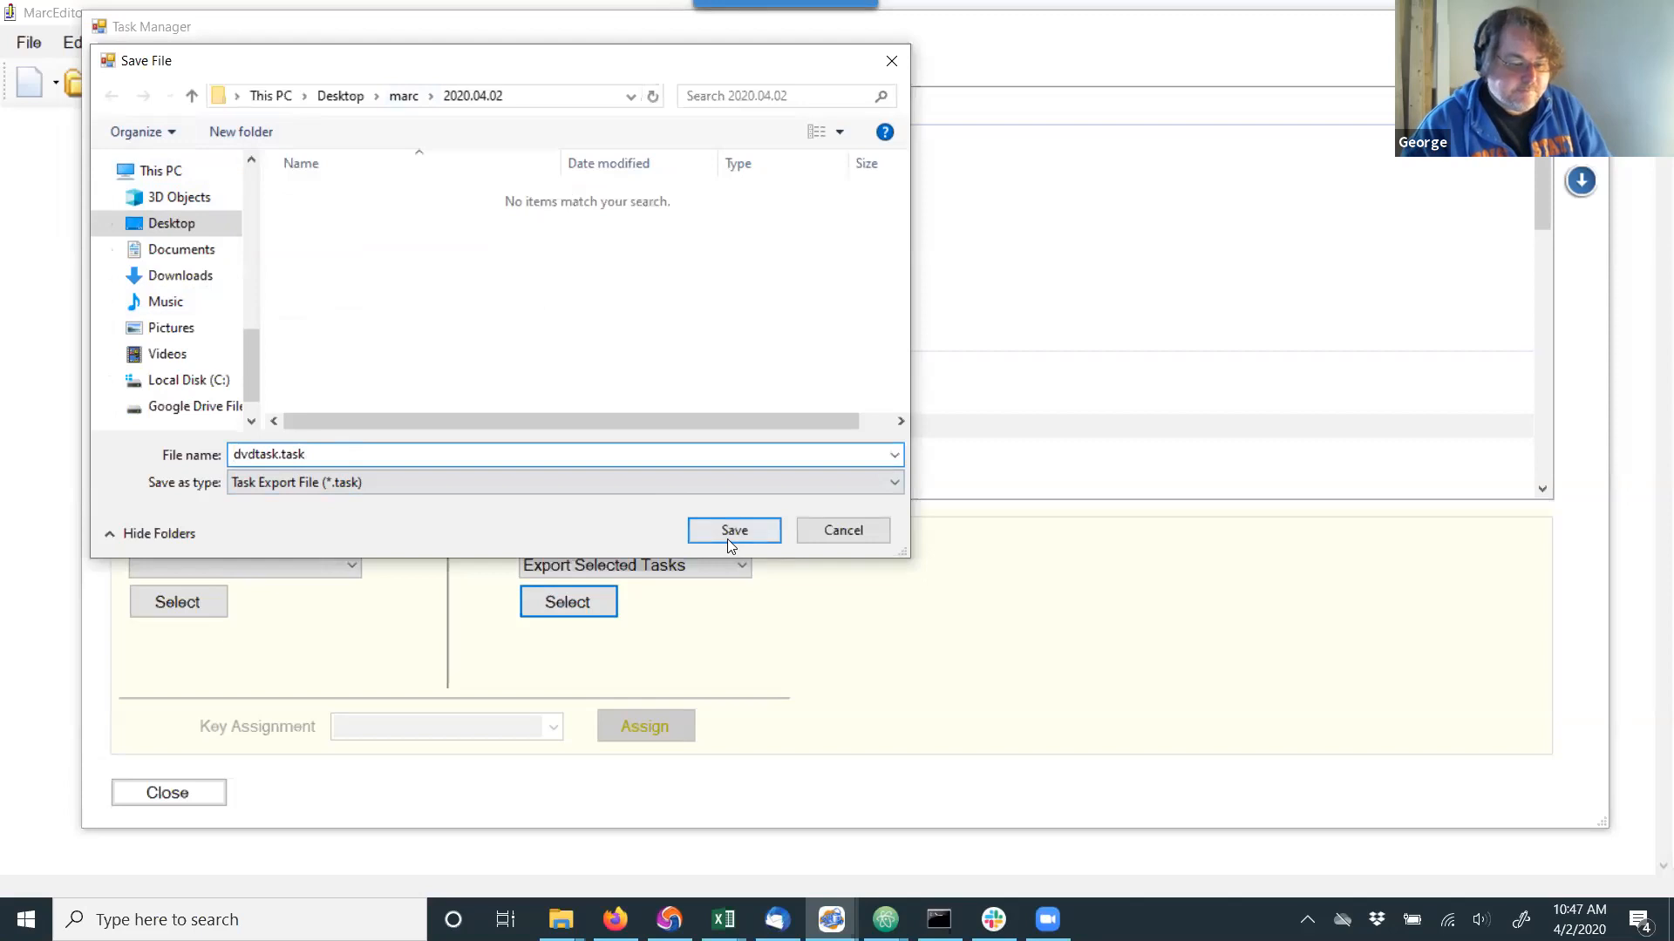
pyautogui.click(727, 538)
pyautogui.click(889, 536)
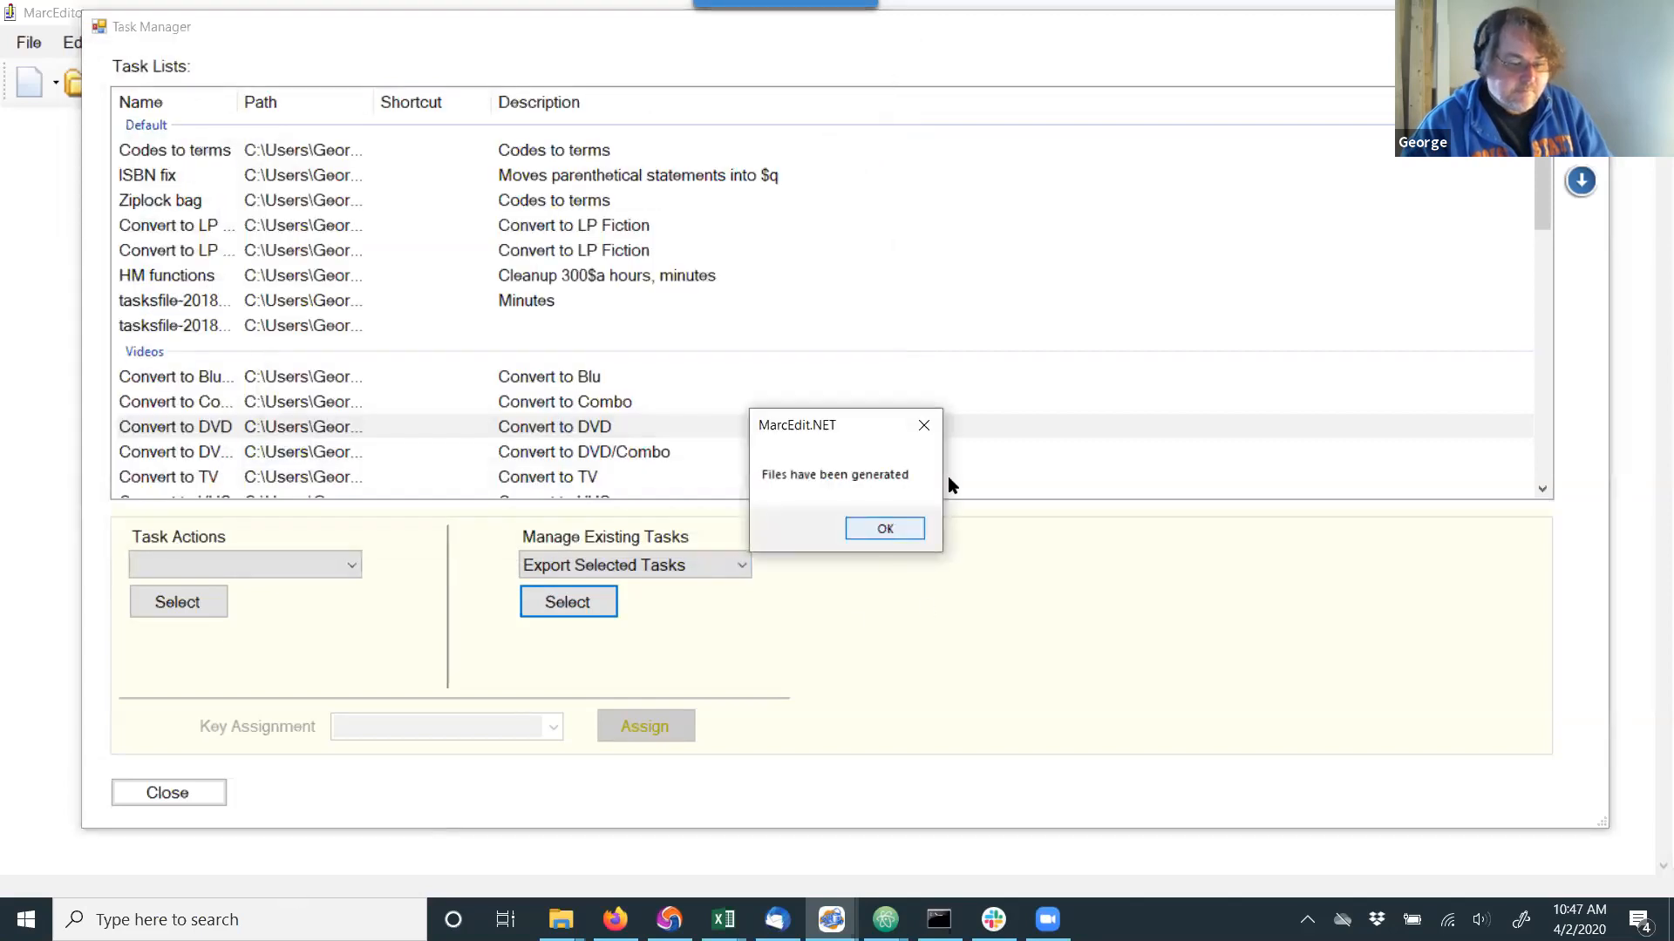
pyautogui.click(1586, 26)
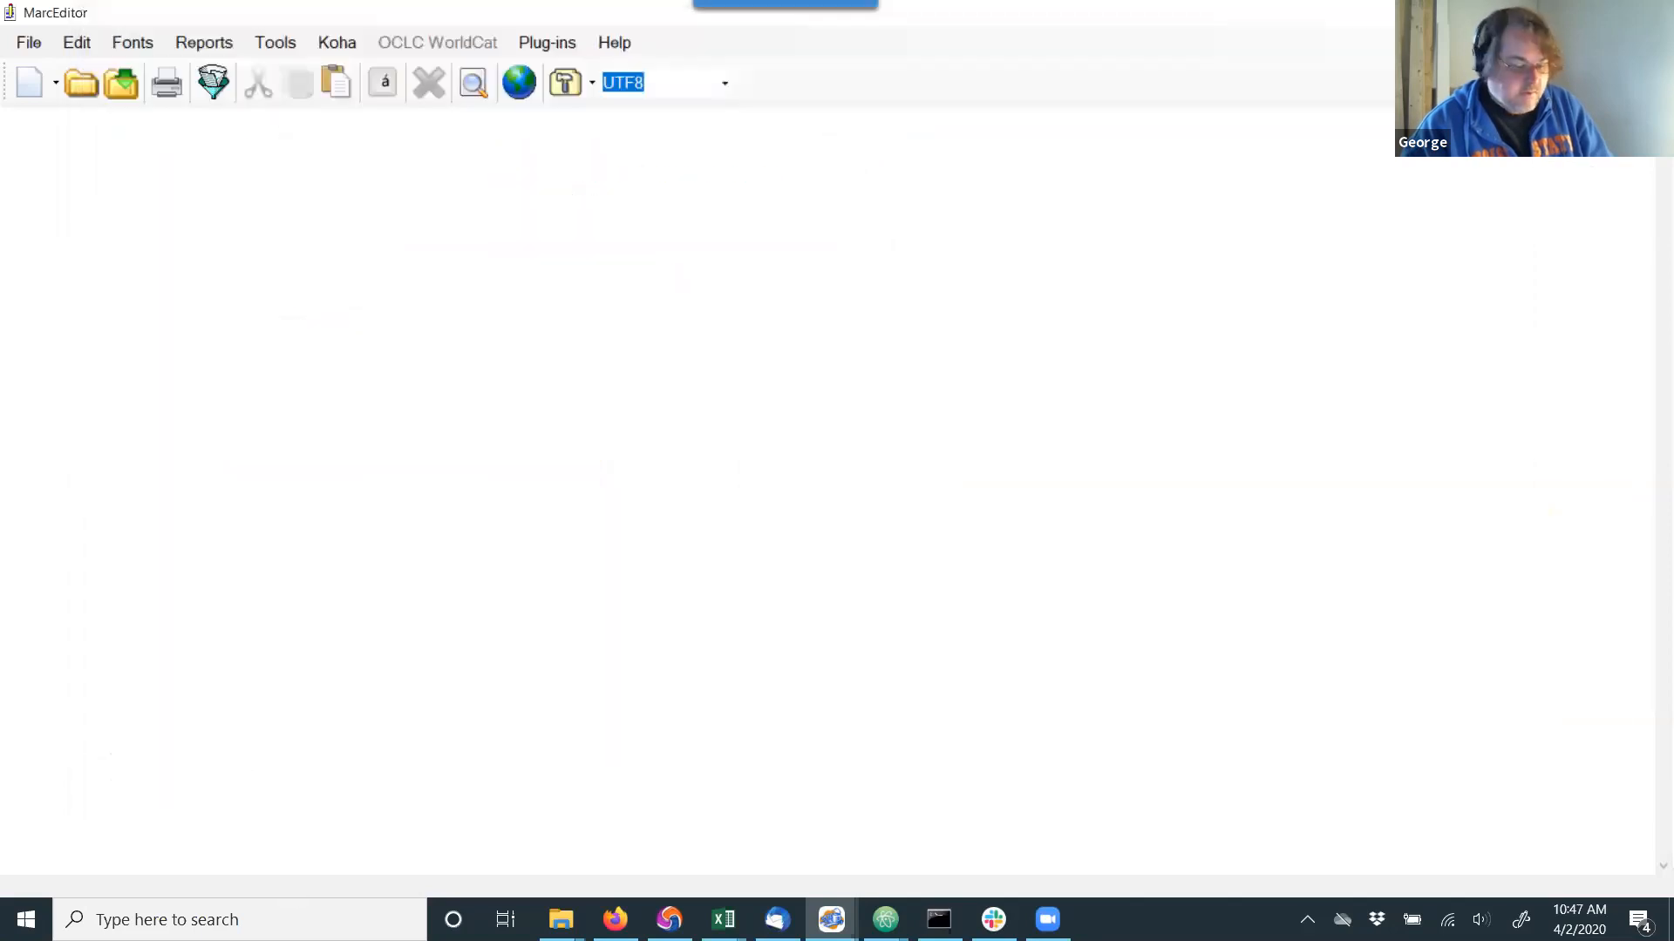
# Switch to File Explorer and locate the exported dvdtask.task in the Desktop folder marc > 2020.04.02.
pyautogui.moveTo(562, 920)
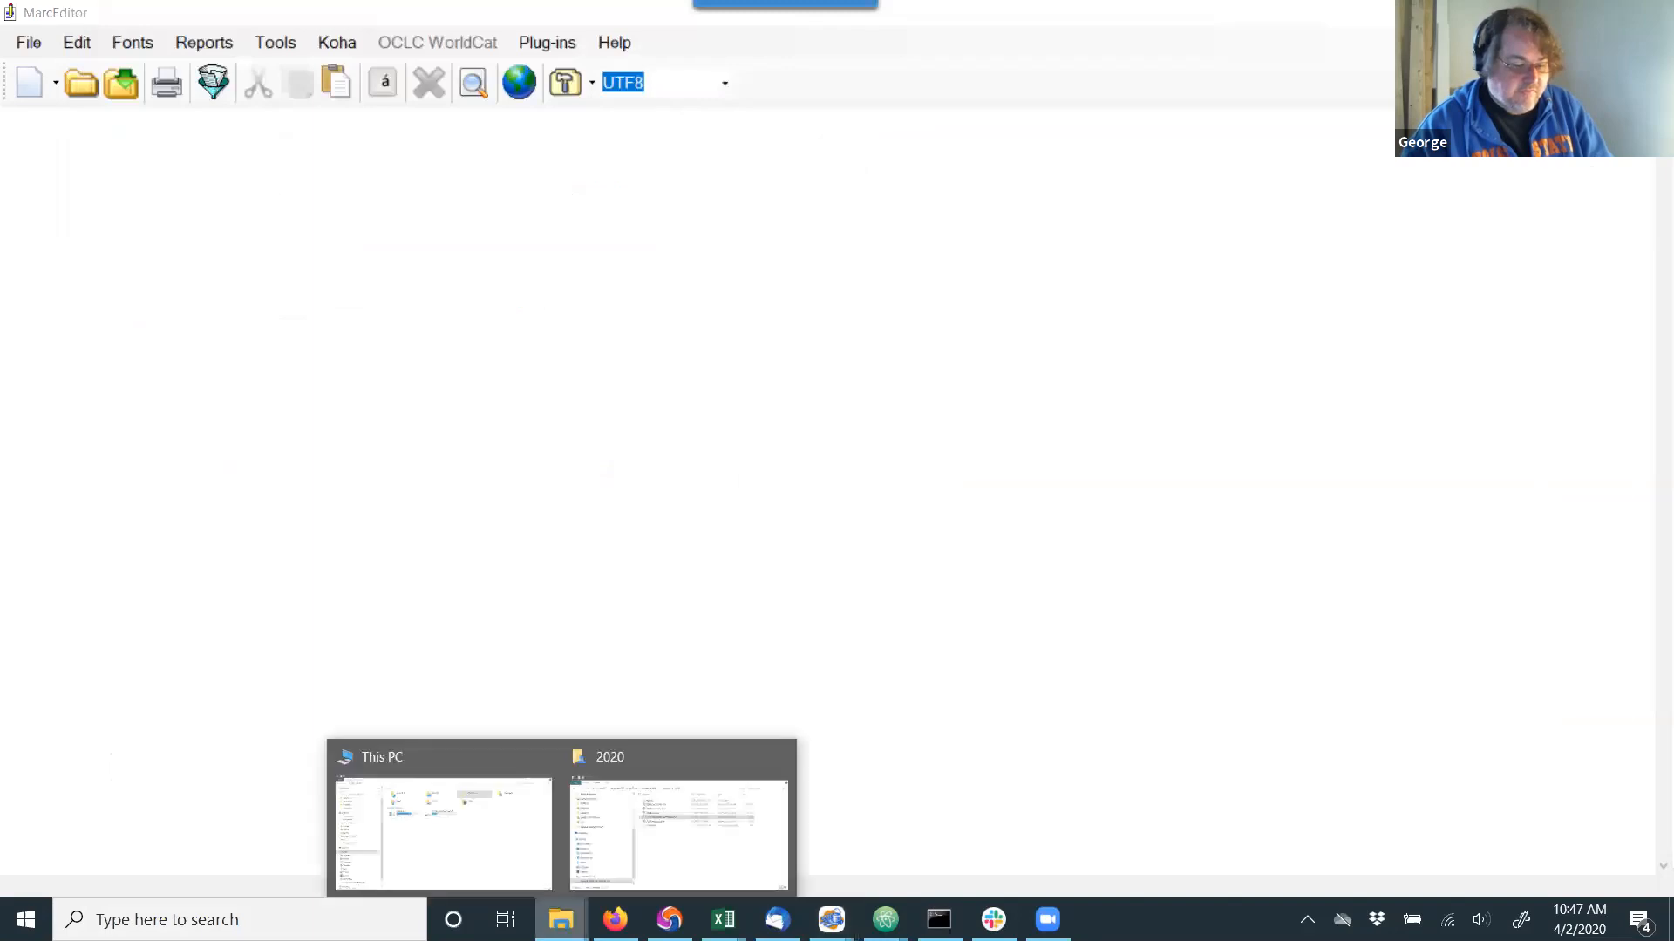
pyautogui.click(624, 840)
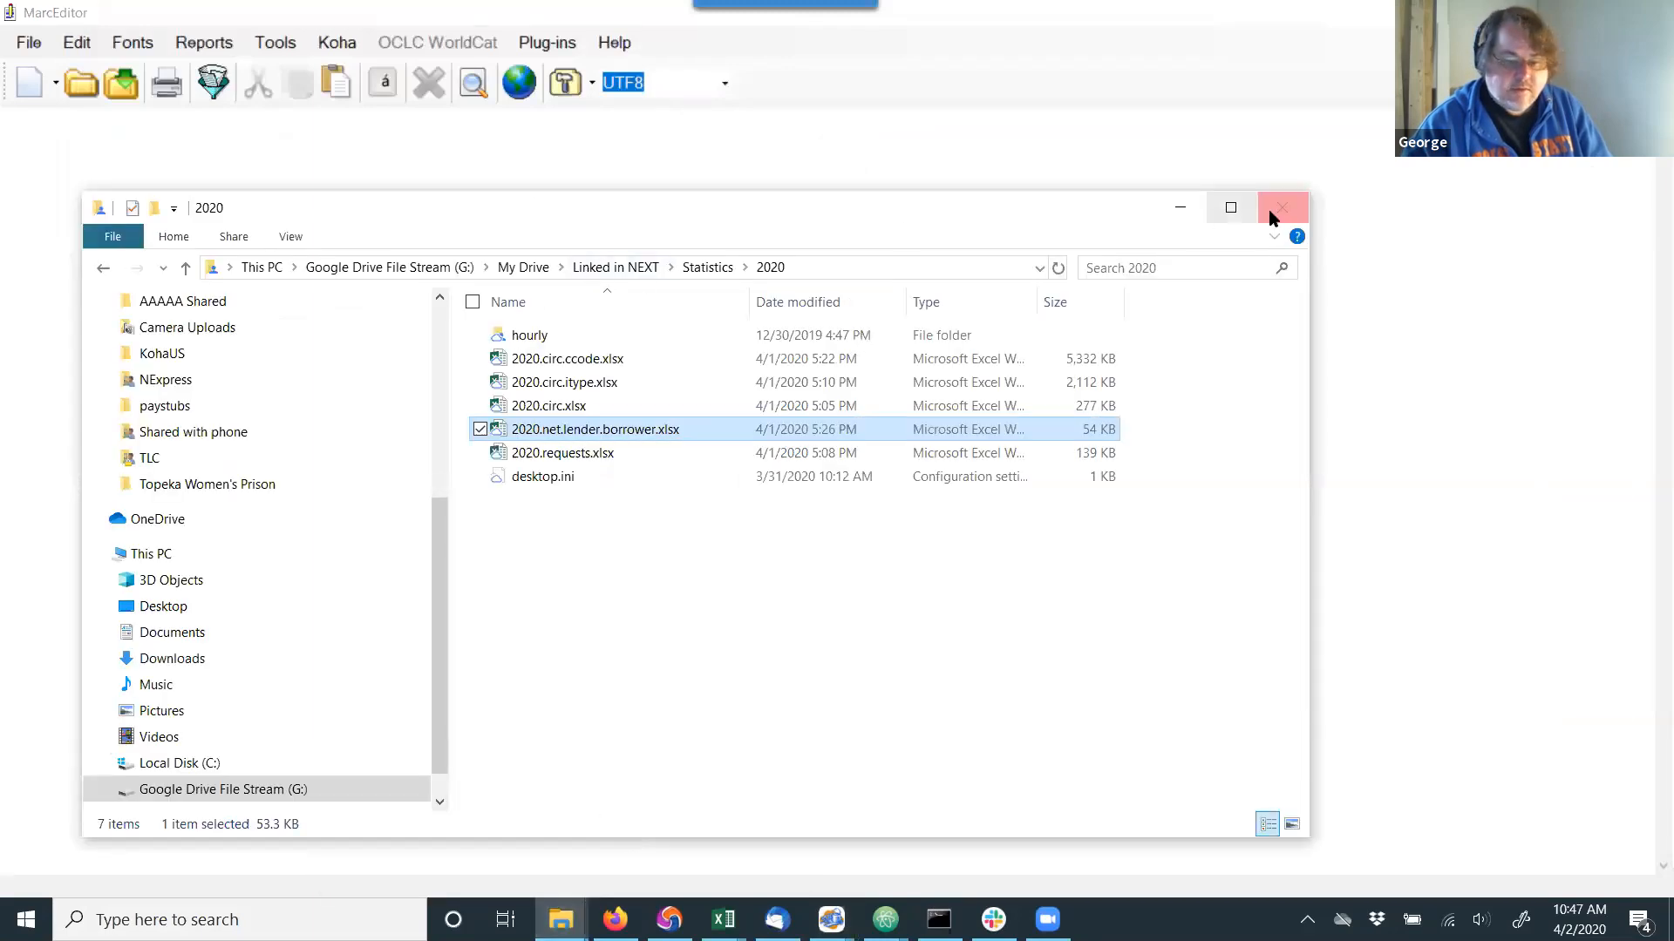
pyautogui.click(163, 606)
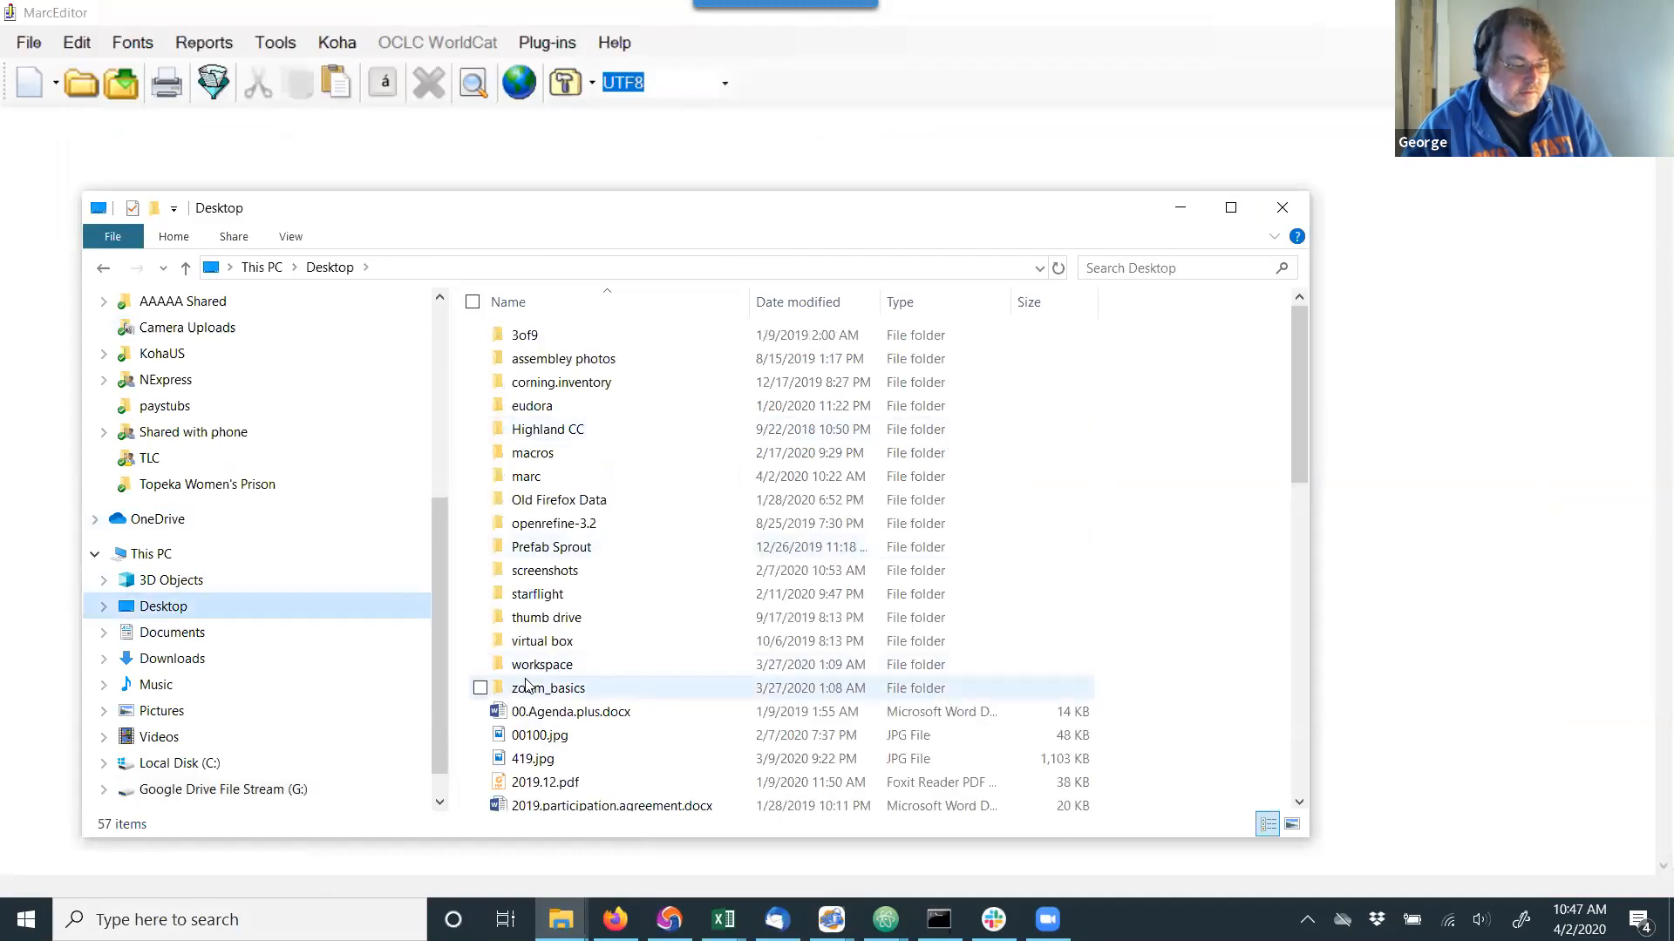
pyautogui.doubleClick(527, 477)
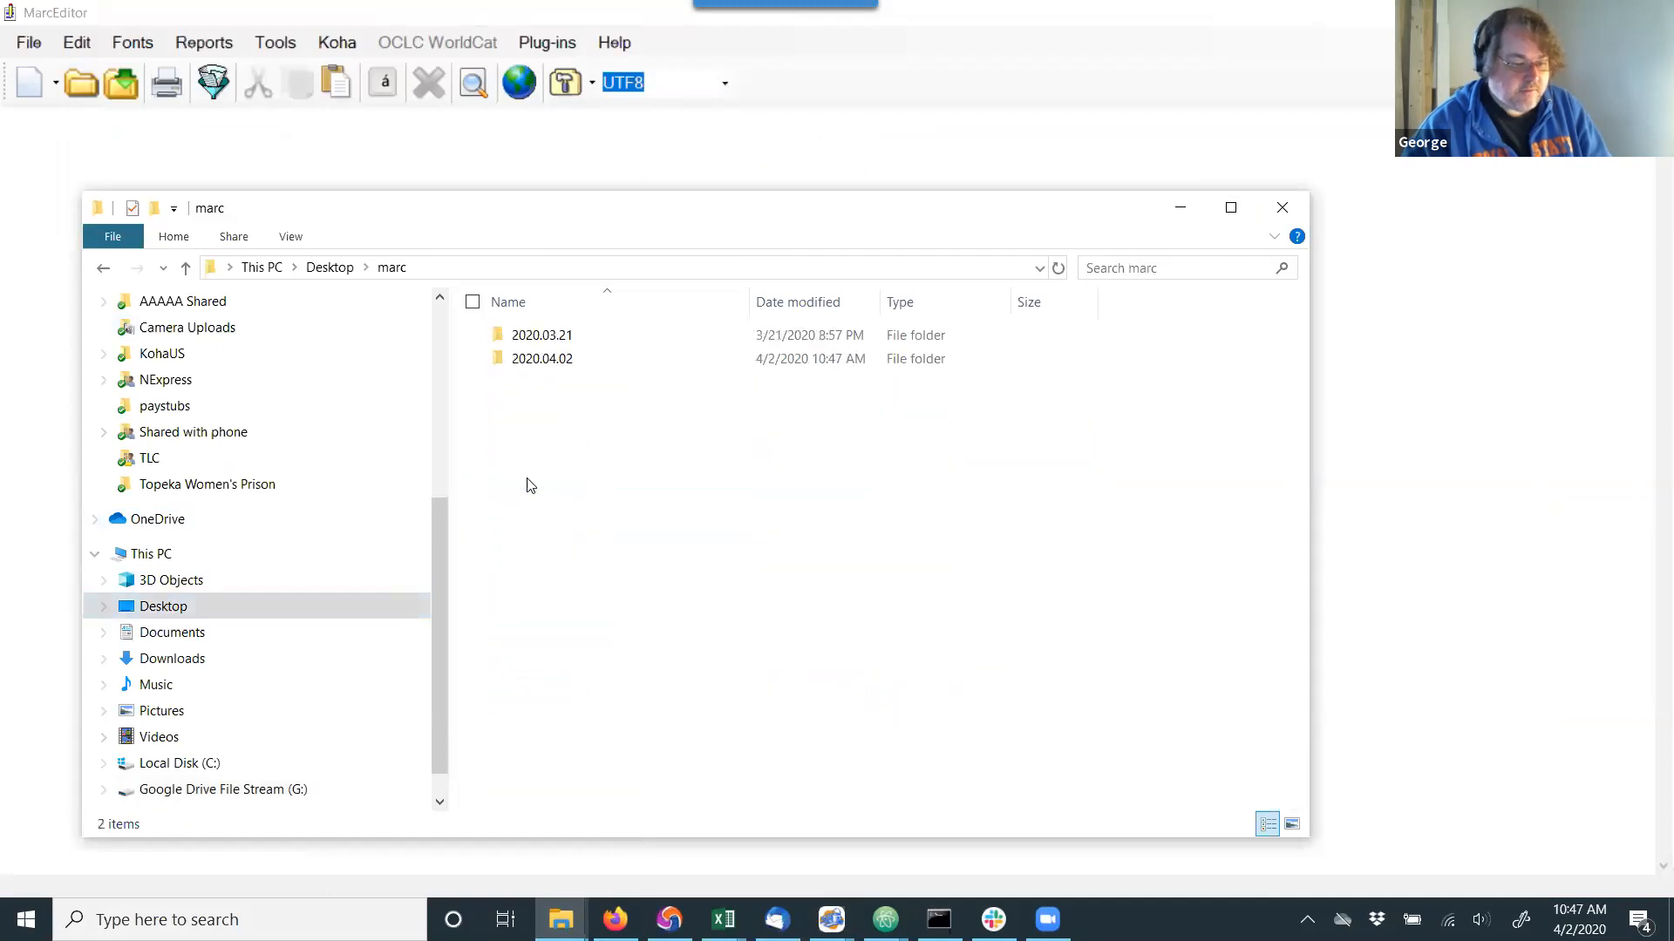
pyautogui.doubleClick(551, 362)
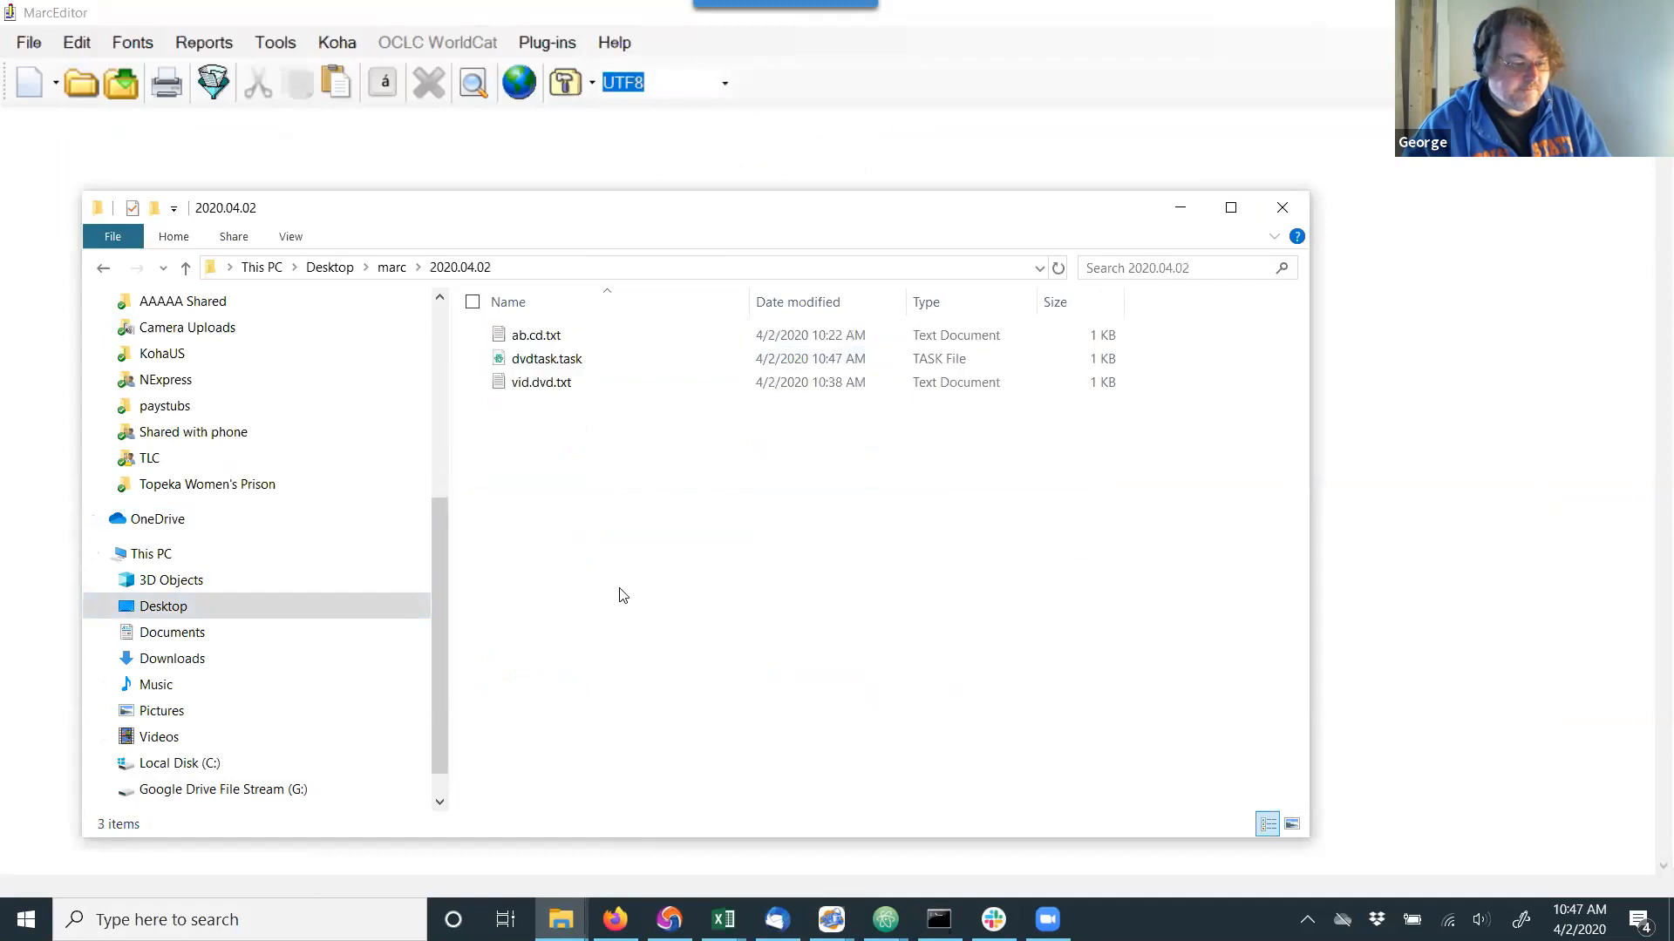
pyautogui.click(541, 358)
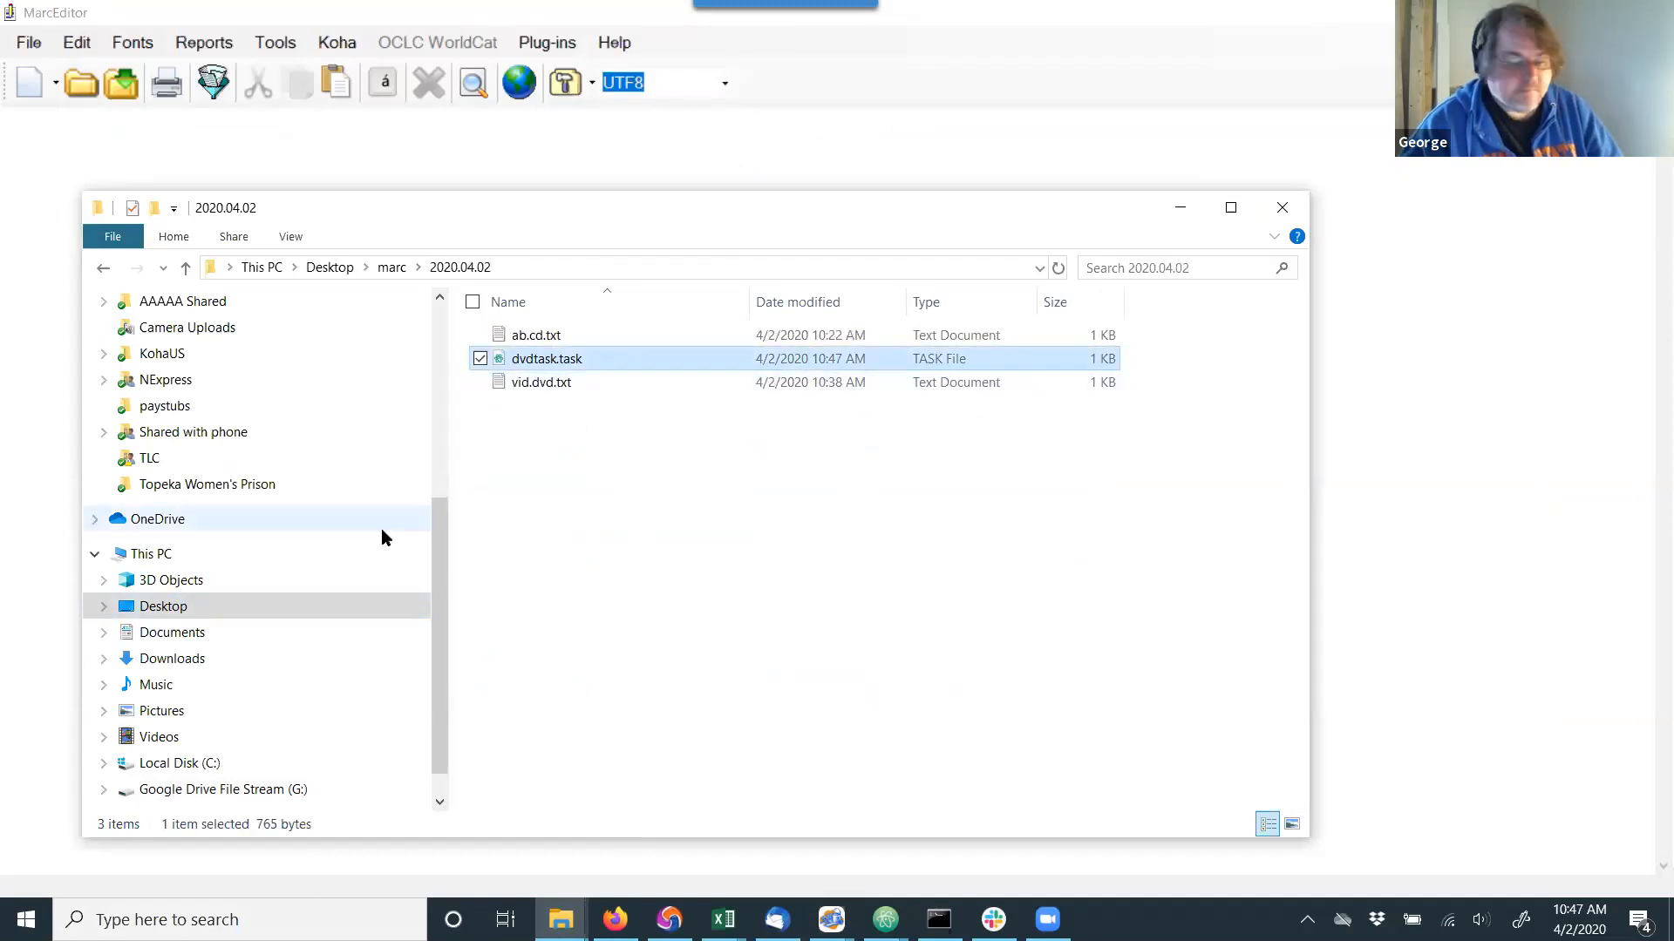
# Close the File Explorer window, MarcEdit and the Branchcodes-reportresults-1.csv workbook.
pyautogui.click(1283, 209)
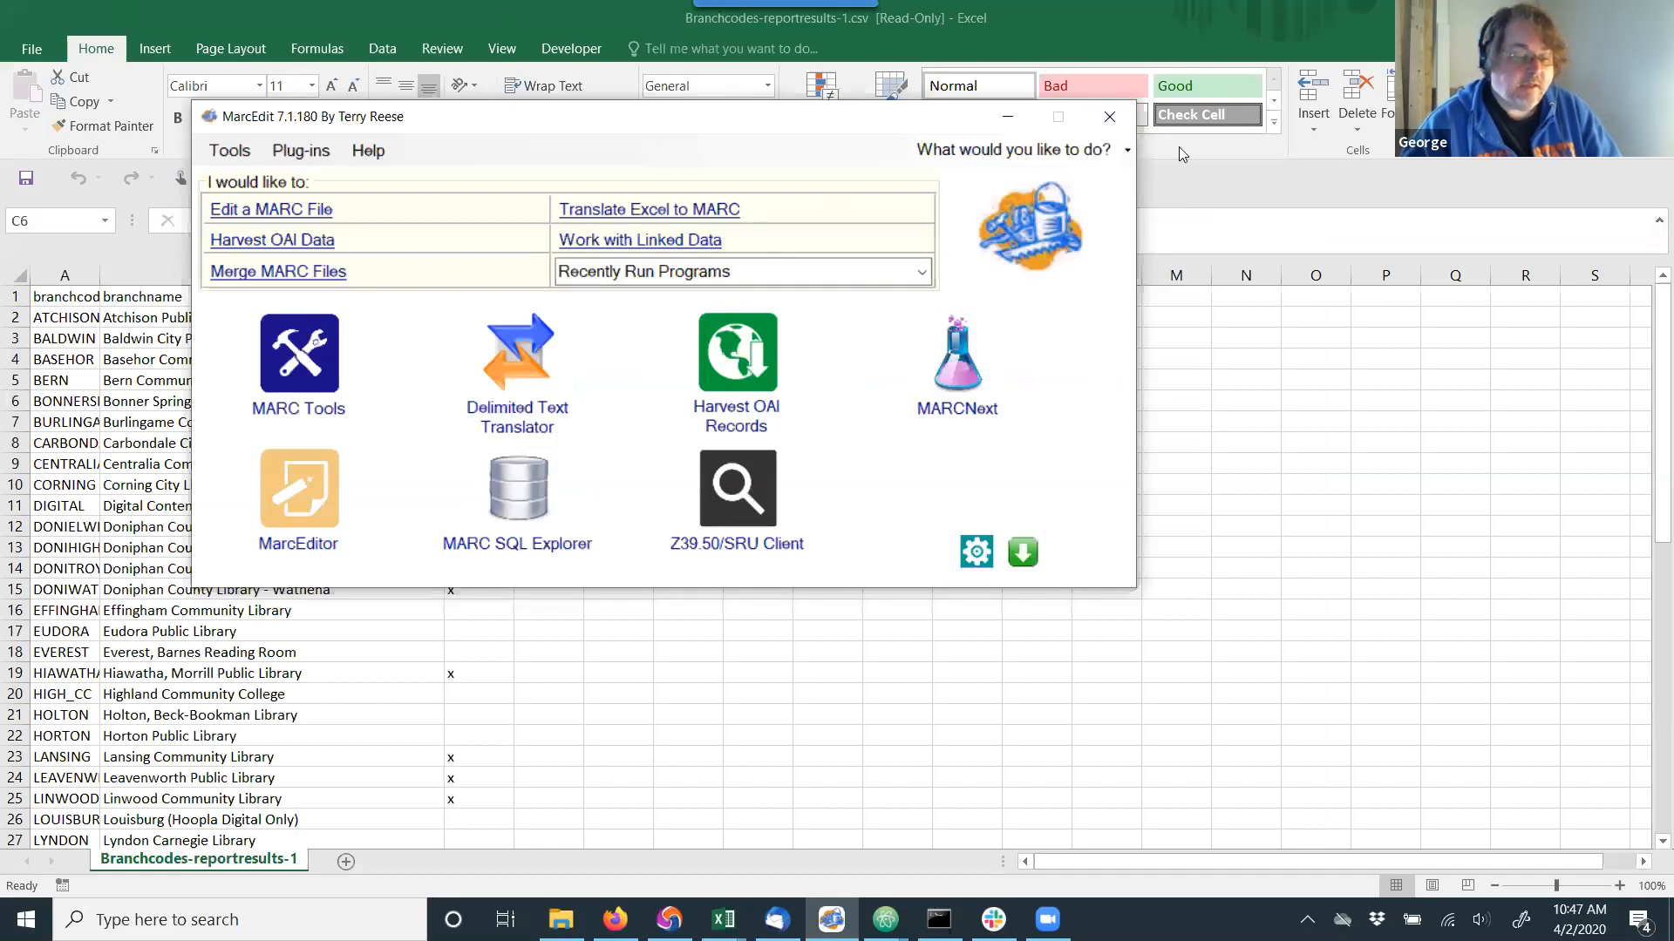
pyautogui.click(1116, 124)
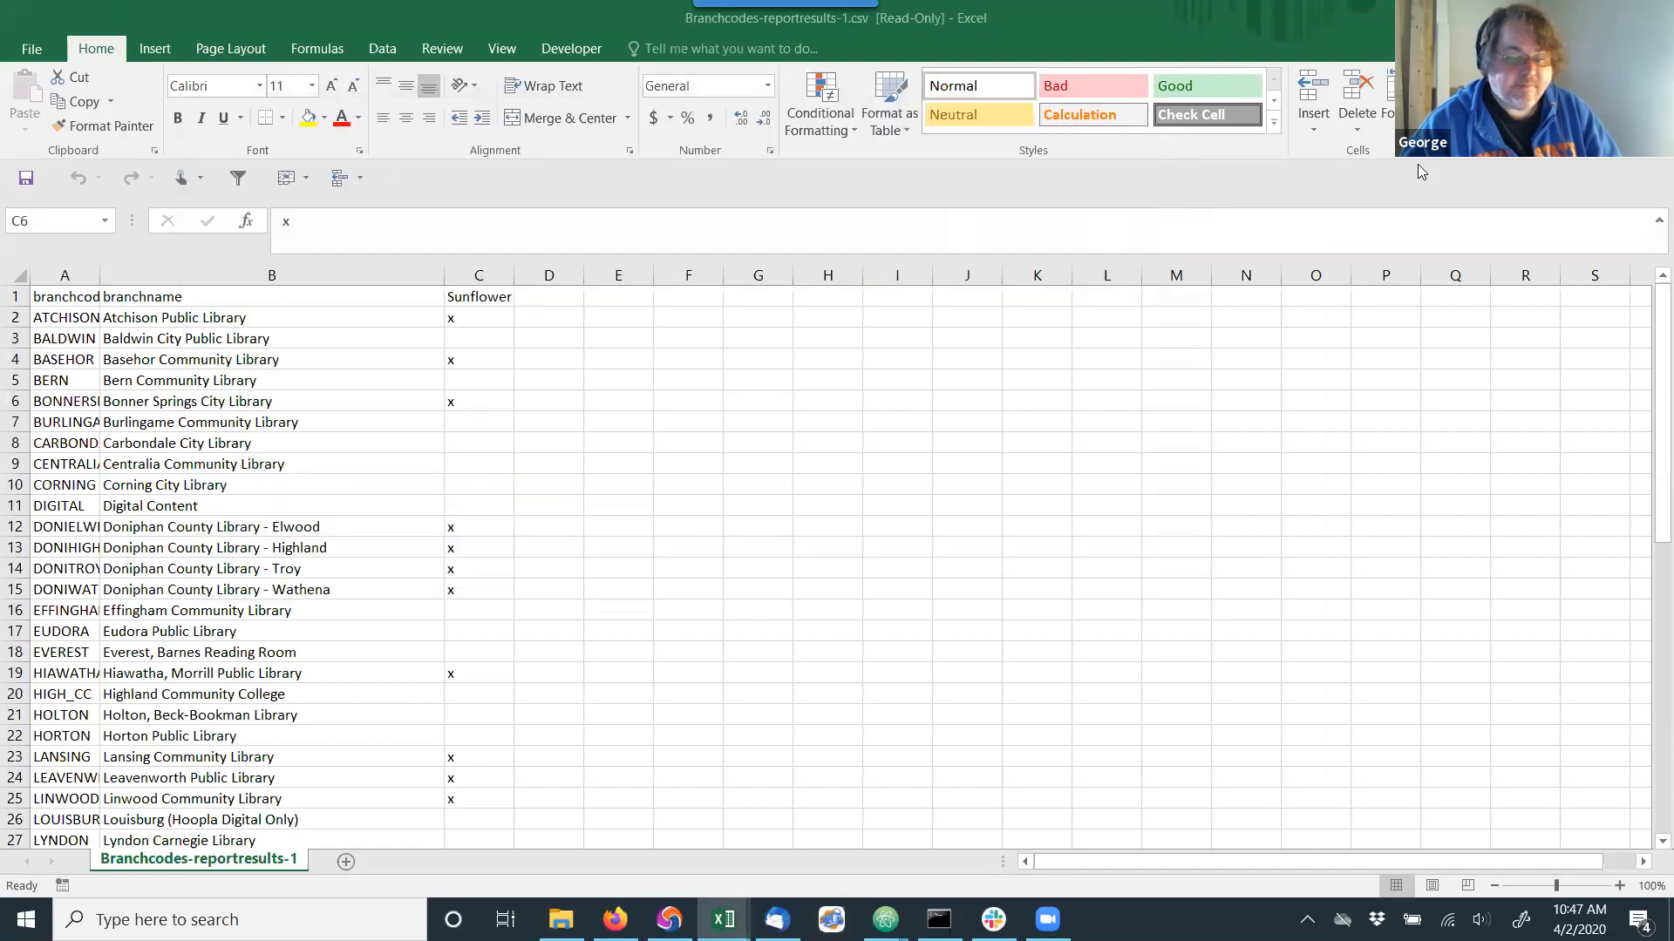
pyautogui.click(1549, 17)
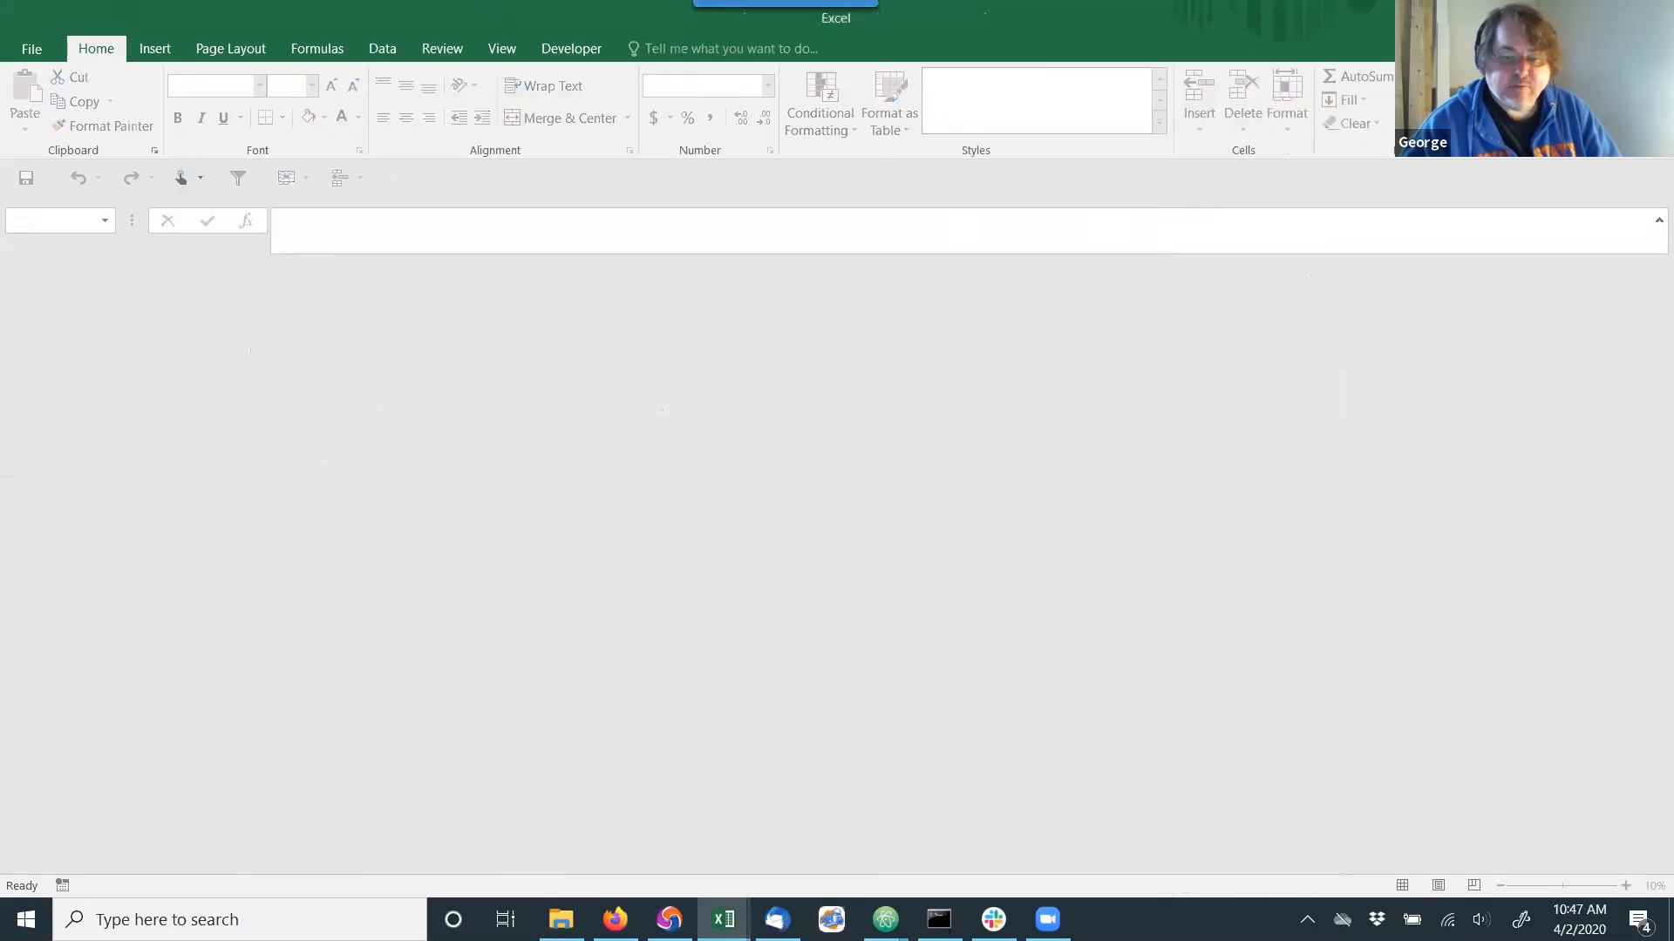